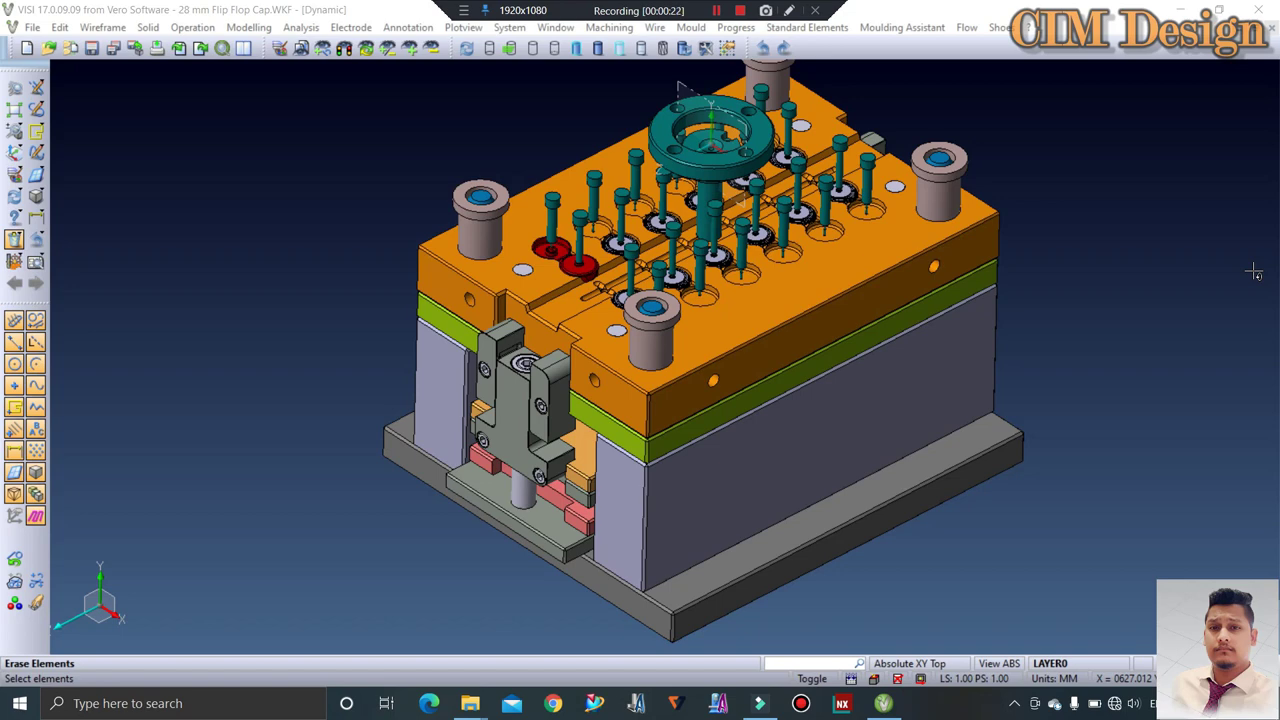
Erase the left-corner guide bushing from the orange top plate, leaving its hole open
{"action": "scroll", "coordinate": [555, 387], "scroll_direction": "down", "scroll_amount": 2}
{"action": "scroll", "coordinate": [522, 293], "scroll_direction": "up", "scroll_amount": 2}
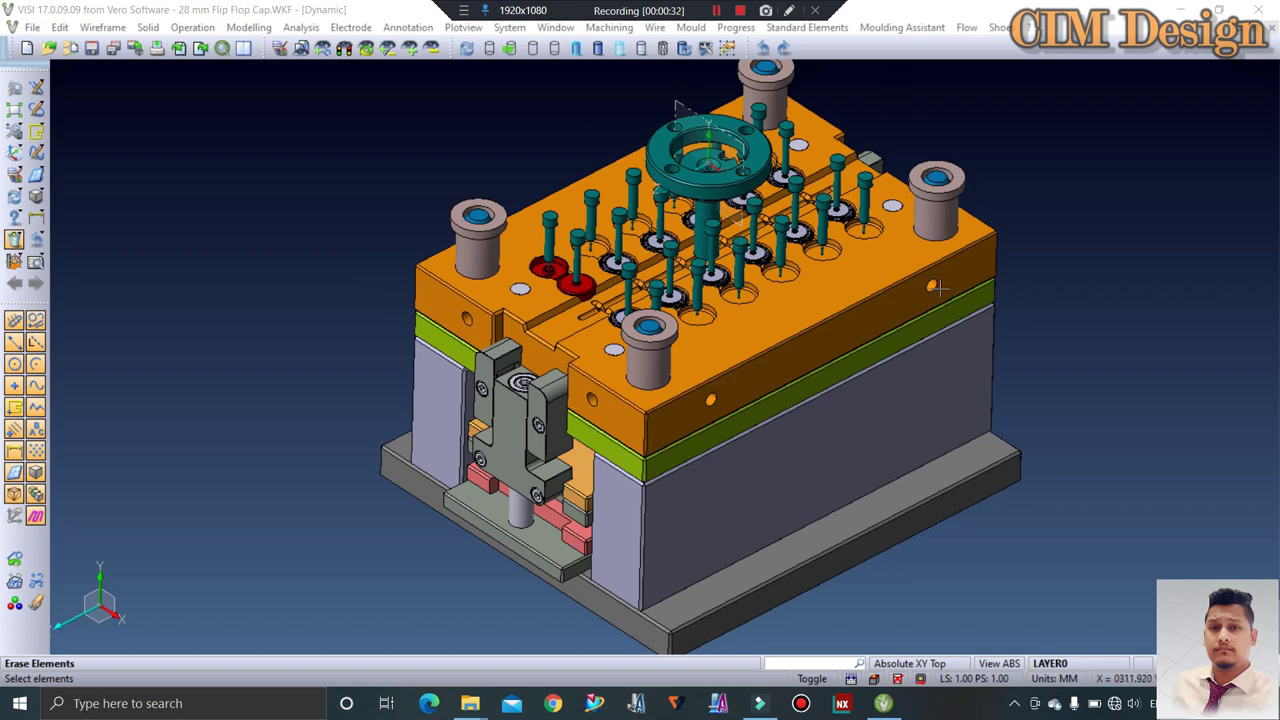
{"action": "left_click", "coordinate": [466, 321]}
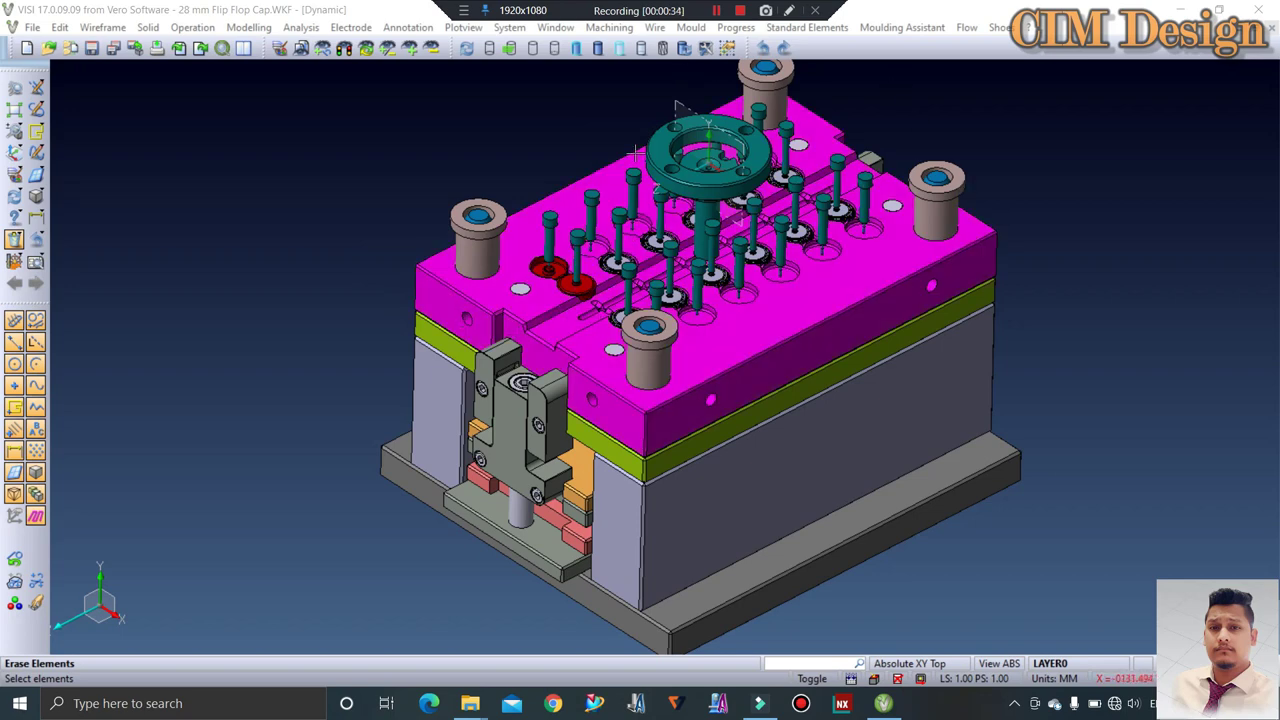
{"action": "scroll", "coordinate": [505, 270], "scroll_direction": "up", "scroll_amount": 1}
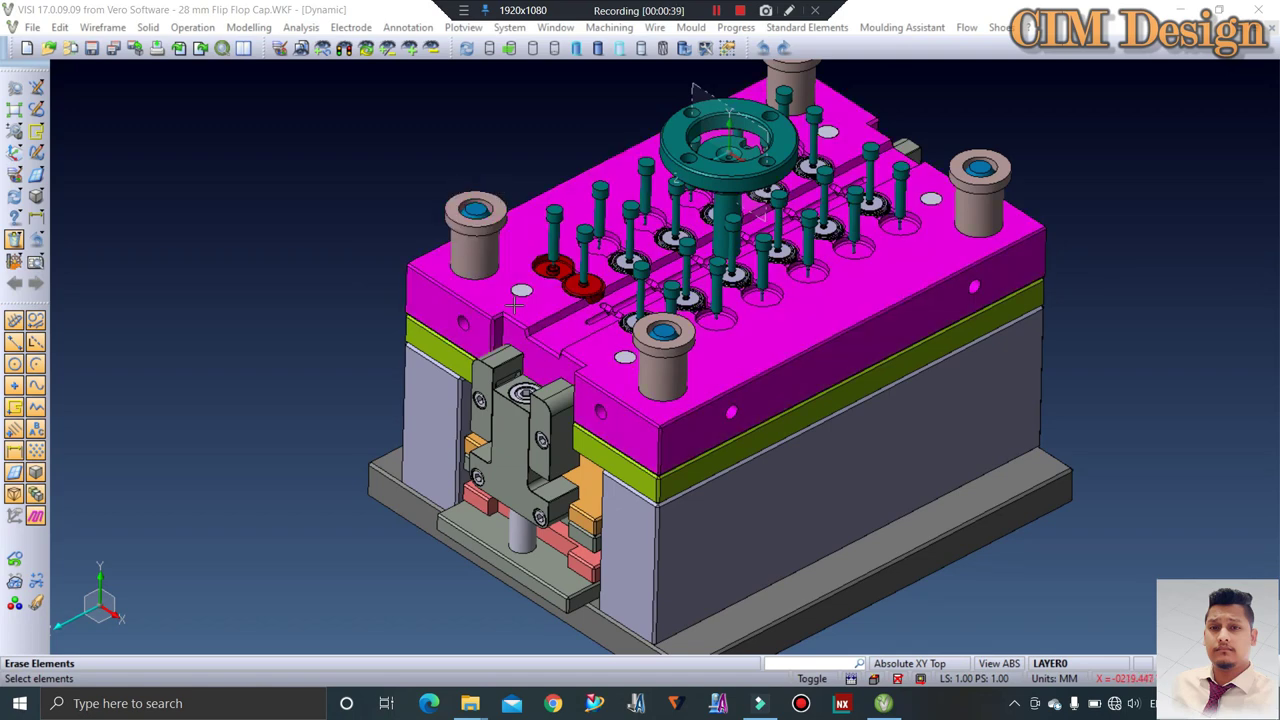
{"action": "scroll", "coordinate": [515, 300], "scroll_direction": "up", "scroll_amount": 1}
{"action": "scroll", "coordinate": [500, 290], "scroll_direction": "down", "scroll_amount": 1}
{"action": "scroll", "coordinate": [490, 290], "scroll_direction": "up", "scroll_amount": 1}
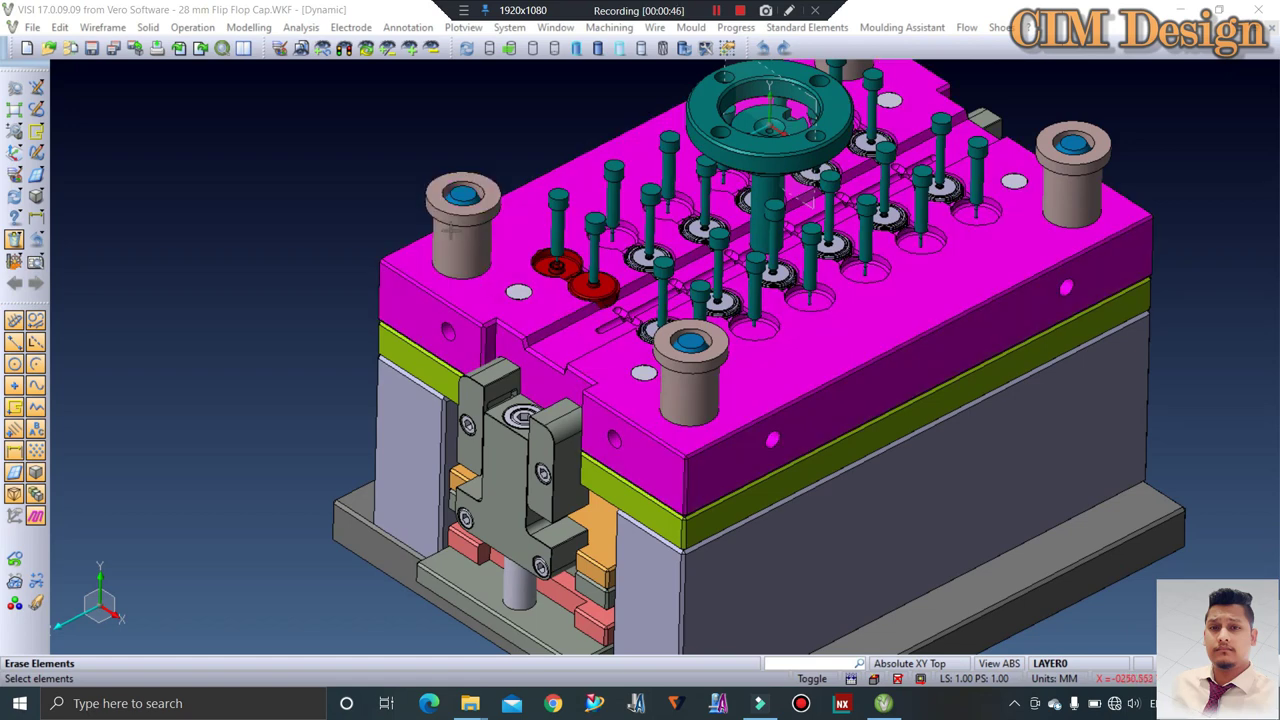
{"action": "scroll", "coordinate": [528, 262], "scroll_direction": "down", "scroll_amount": 1}
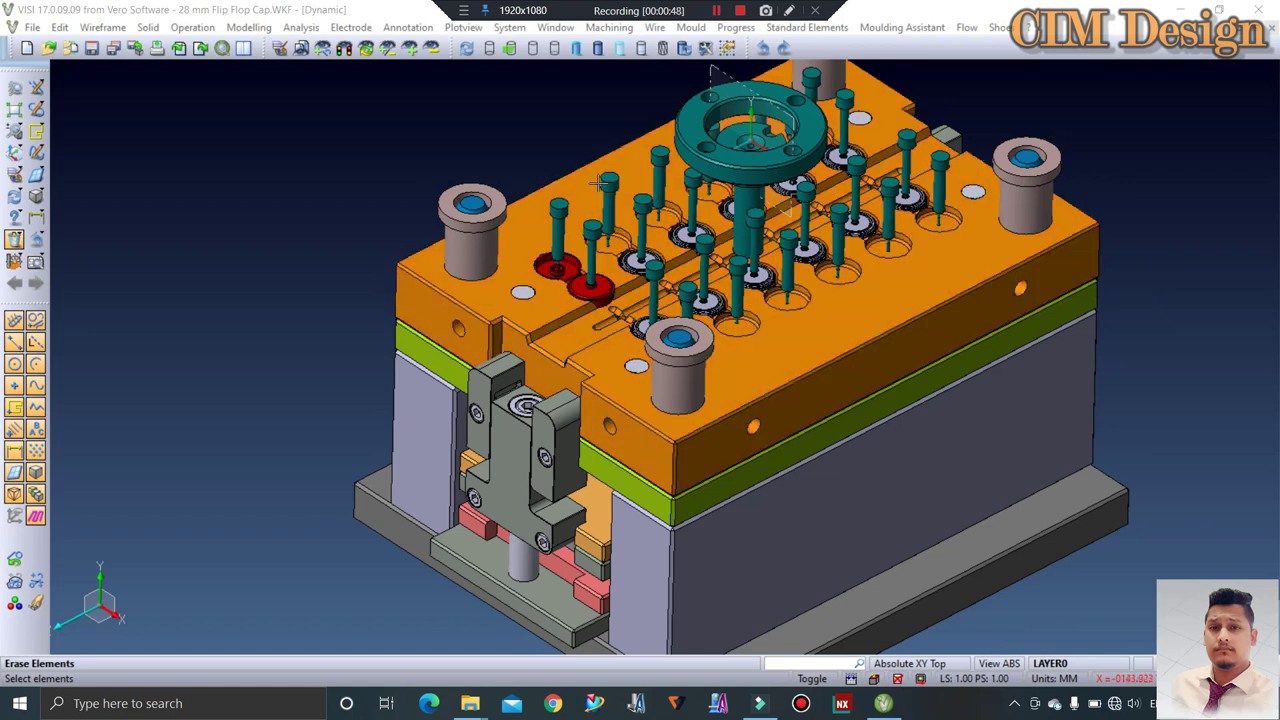
{"action": "scroll", "coordinate": [600, 183], "scroll_direction": "up", "scroll_amount": 1}
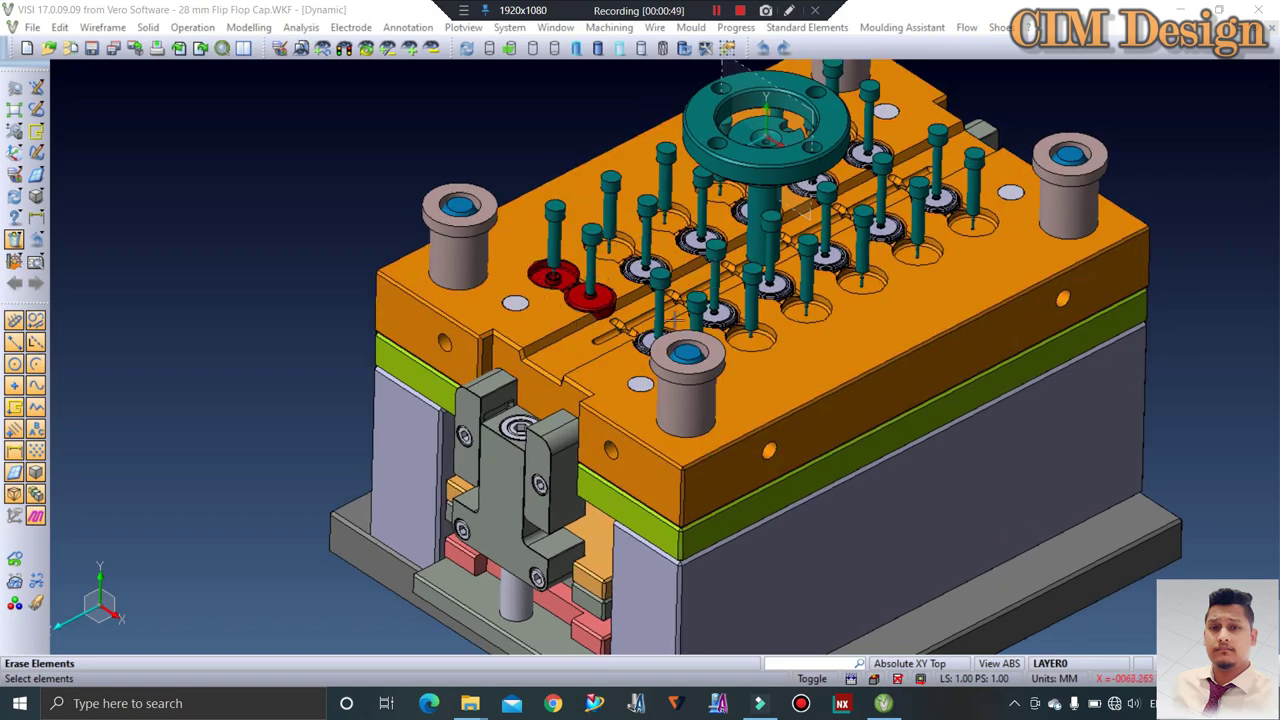
{"action": "scroll", "coordinate": [676, 318], "scroll_direction": "down", "scroll_amount": 2}
{"action": "scroll", "coordinate": [690, 220], "scroll_direction": "down", "scroll_amount": 1}
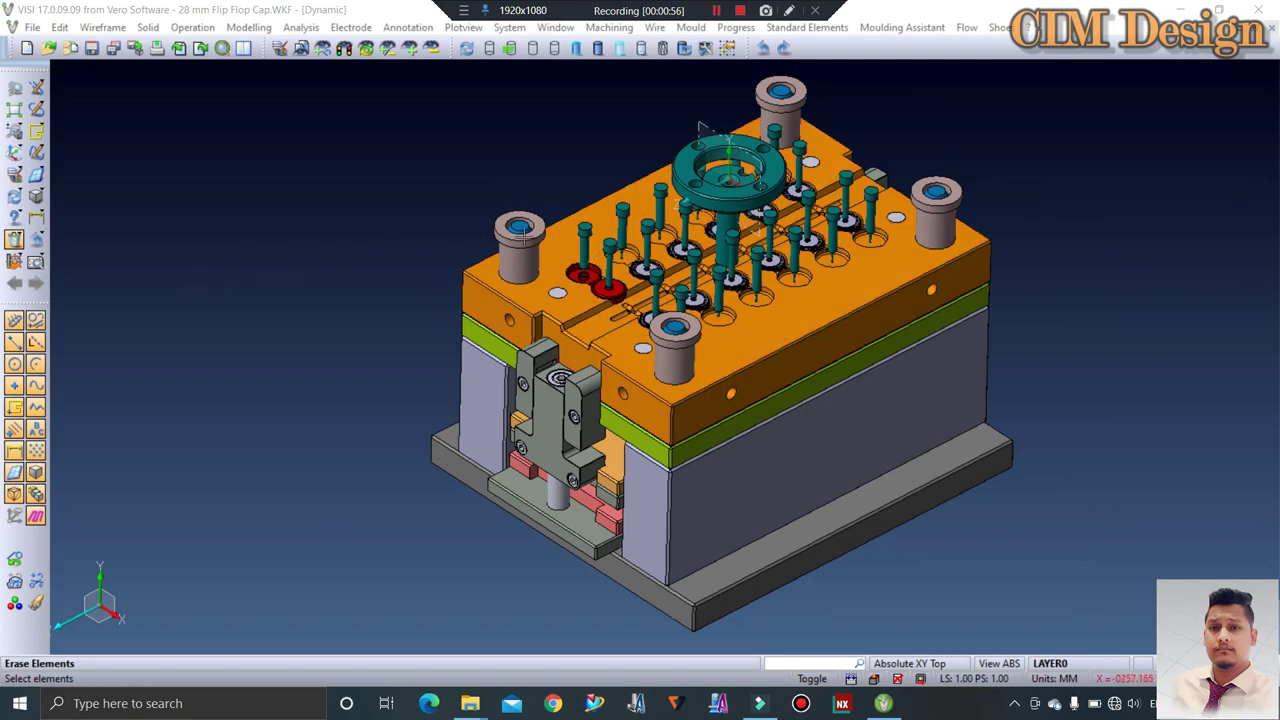
{"action": "left_click", "coordinate": [514, 253]}
{"action": "key", "text": "Return"}
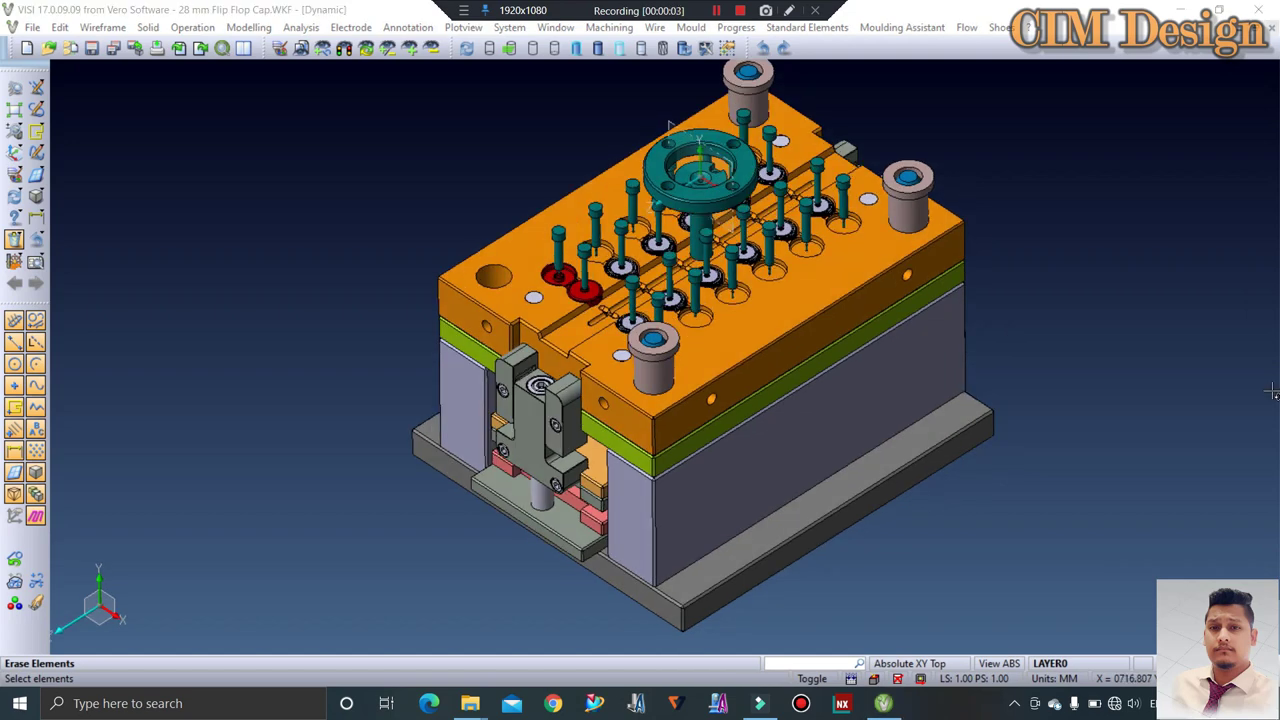
Orbit and zoom around the mould assembly from lower front and frontal angles
{"action": "scroll", "coordinate": [720, 400], "scroll_direction": "down", "scroll_amount": 3}
{"action": "mouse_move", "coordinate": [726, 391]}
{"action": "middle_mouse_down"}
{"action": "mouse_move", "coordinate": [723, 427]}
{"action": "mouse_move", "coordinate": [757, 434]}
{"action": "mouse_move", "coordinate": [811, 386]}
{"action": "mouse_move", "coordinate": [870, 441]}
{"action": "mouse_move", "coordinate": [925, 443]}
{"action": "mouse_move", "coordinate": [785, 418]}
{"action": "middle_mouse_up"}
{"action": "scroll", "coordinate": [783, 416], "scroll_direction": "up", "scroll_amount": 2}
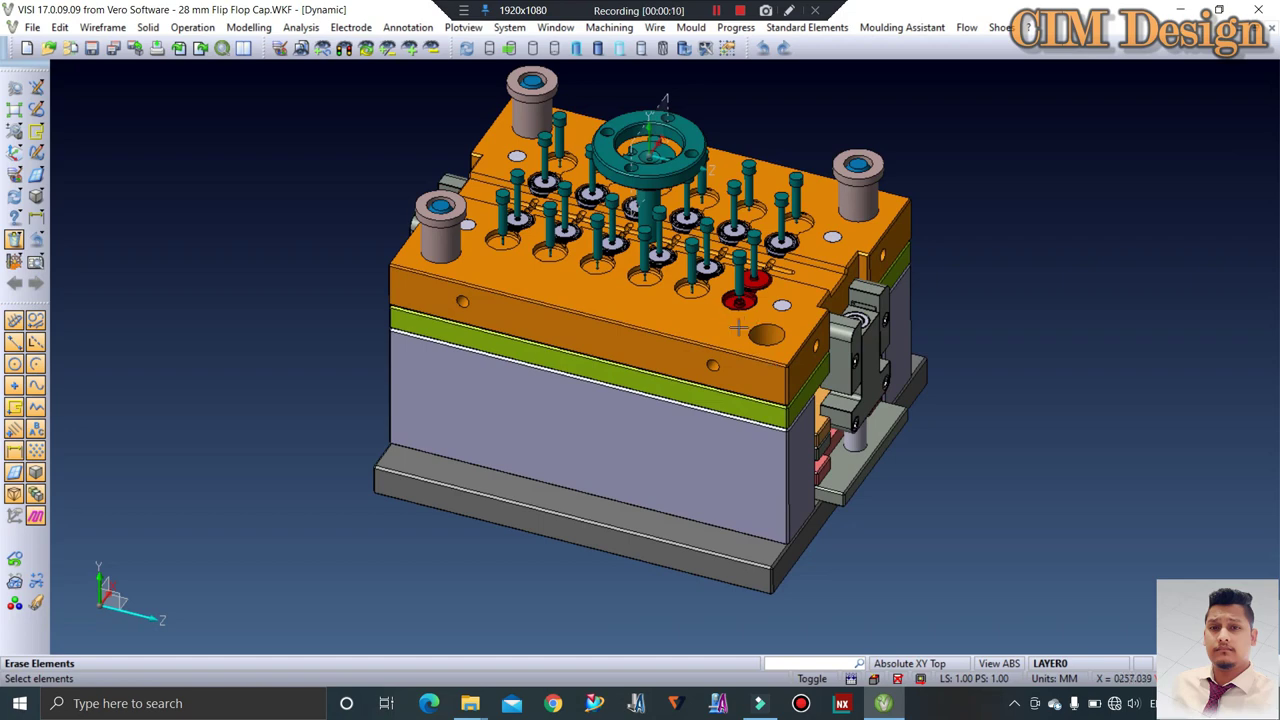
{"action": "mouse_move", "coordinate": [963, 461]}
{"action": "middle_mouse_down"}
{"action": "mouse_move", "coordinate": [797, 366]}
{"action": "mouse_move", "coordinate": [597, 284]}
{"action": "mouse_move", "coordinate": [700, 380]}
{"action": "mouse_move", "coordinate": [780, 420]}
{"action": "middle_mouse_up"}
{"action": "scroll", "coordinate": [800, 430], "scroll_direction": "up", "scroll_amount": 2}
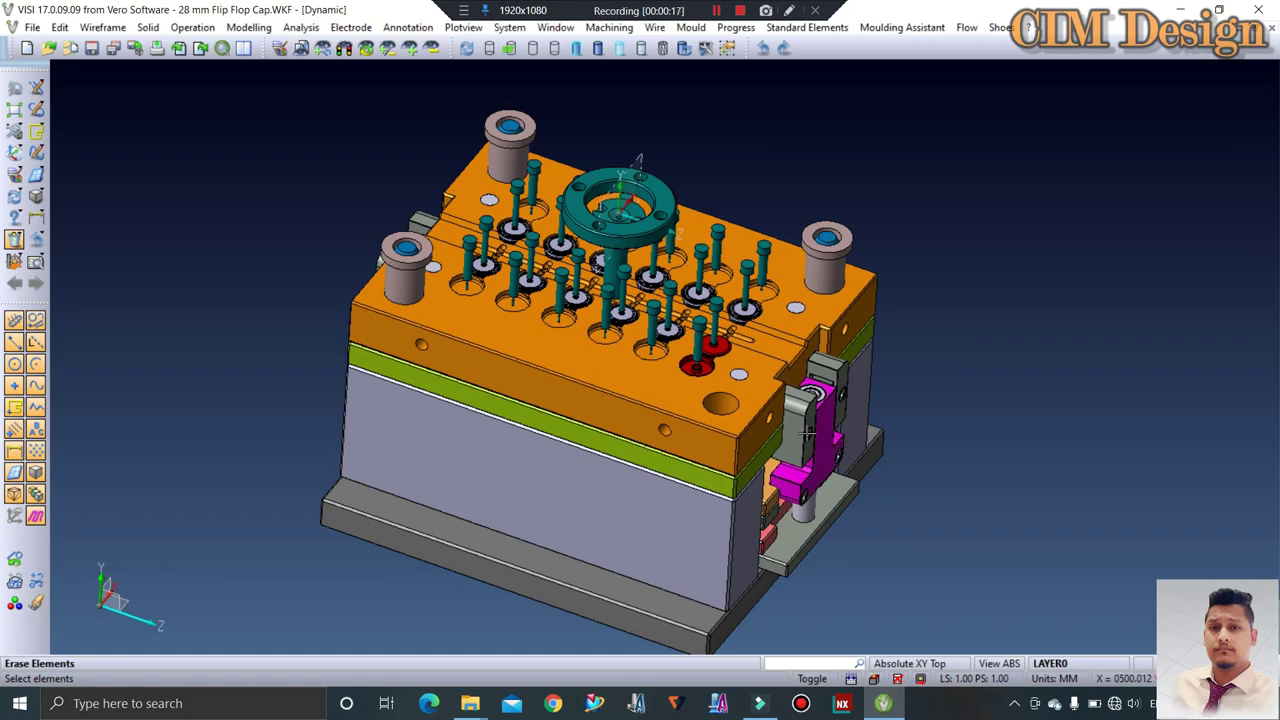
{"action": "scroll", "coordinate": [735, 383], "scroll_direction": "down", "scroll_amount": 2}
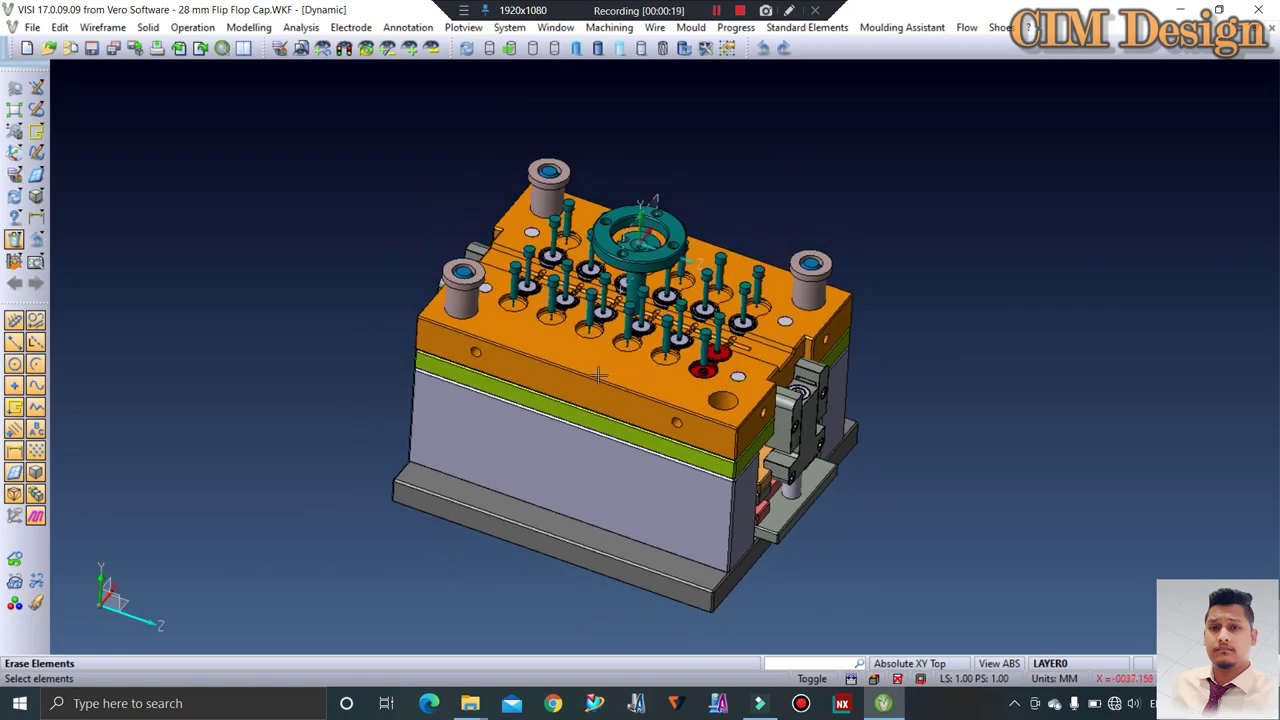
{"action": "mouse_move", "coordinate": [598, 372]}
{"action": "middle_mouse_down"}
{"action": "mouse_move", "coordinate": [1268, 194]}
{"action": "mouse_move", "coordinate": [974, 277]}
{"action": "middle_mouse_up"}
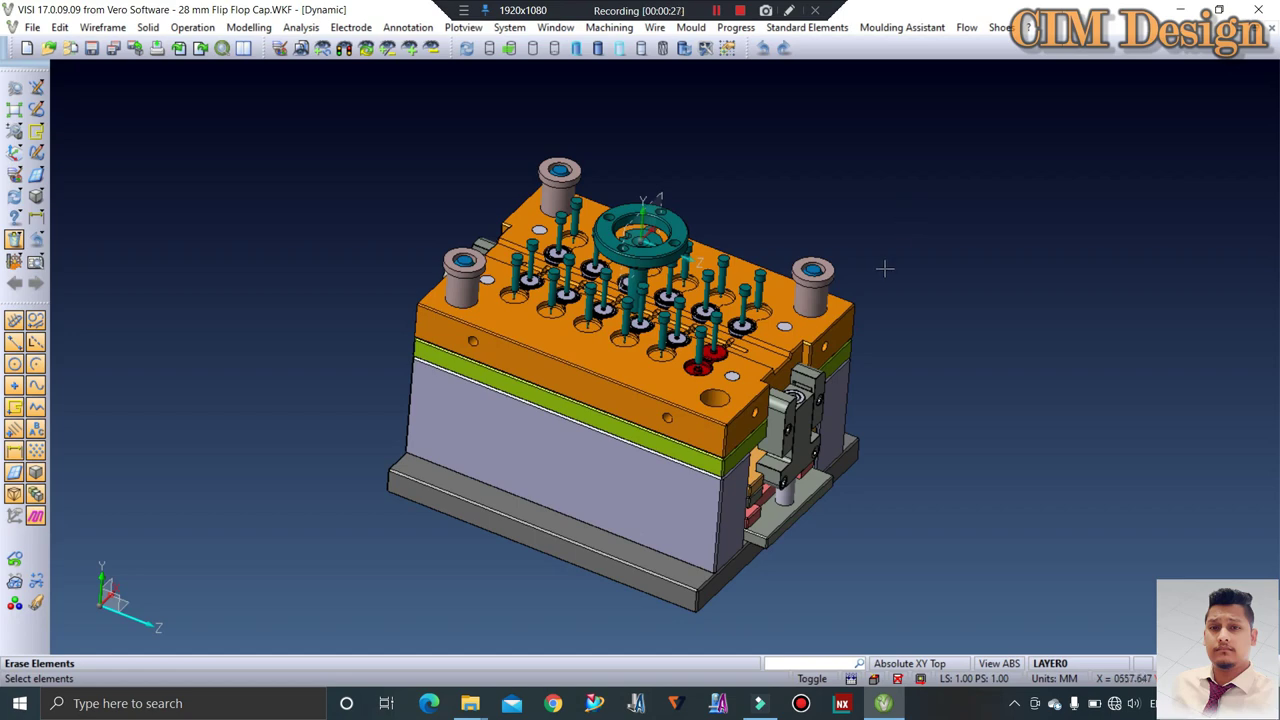
{"action": "mouse_move", "coordinate": [883, 269]}
{"action": "middle_mouse_down"}
{"action": "mouse_move", "coordinate": [868, 231]}
{"action": "mouse_move", "coordinate": [869, 260]}
{"action": "middle_mouse_up"}
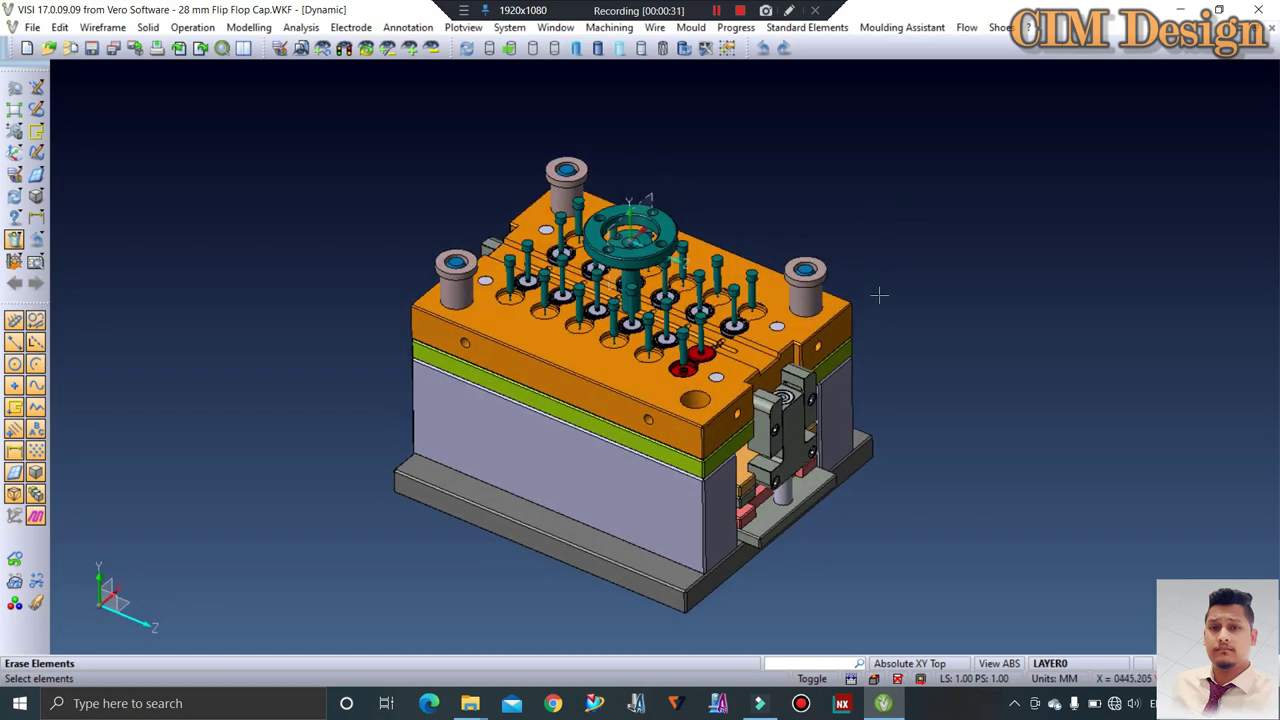
{"action": "scroll", "coordinate": [784, 432], "scroll_direction": "down", "scroll_amount": 1}
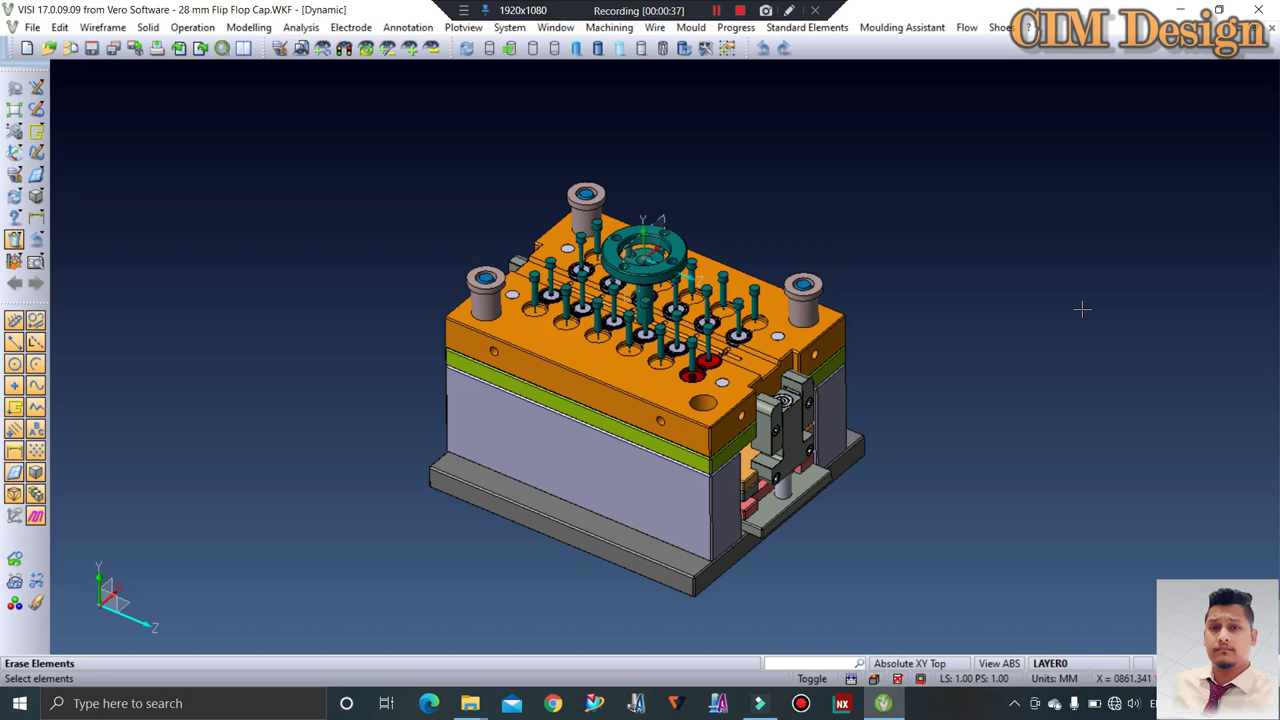
{"action": "scroll", "coordinate": [766, 458], "scroll_direction": "down", "scroll_amount": 1}
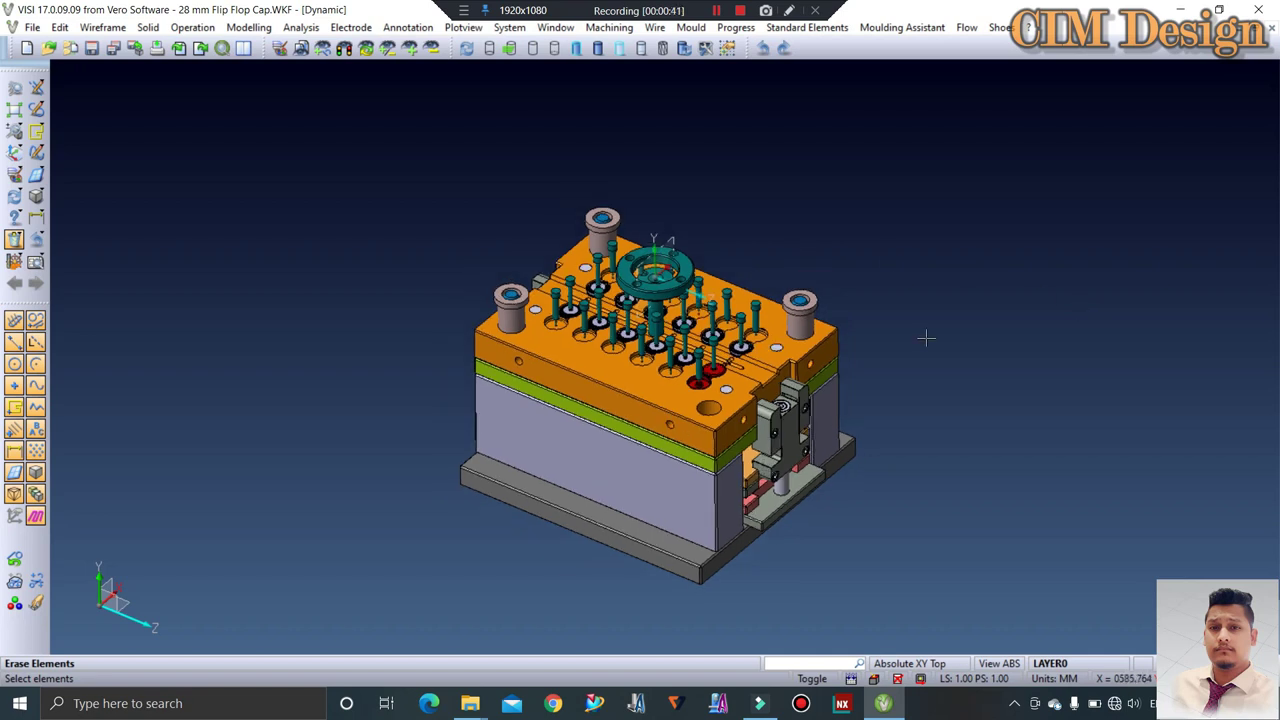
{"action": "scroll", "coordinate": [690, 406], "scroll_direction": "up", "scroll_amount": 1}
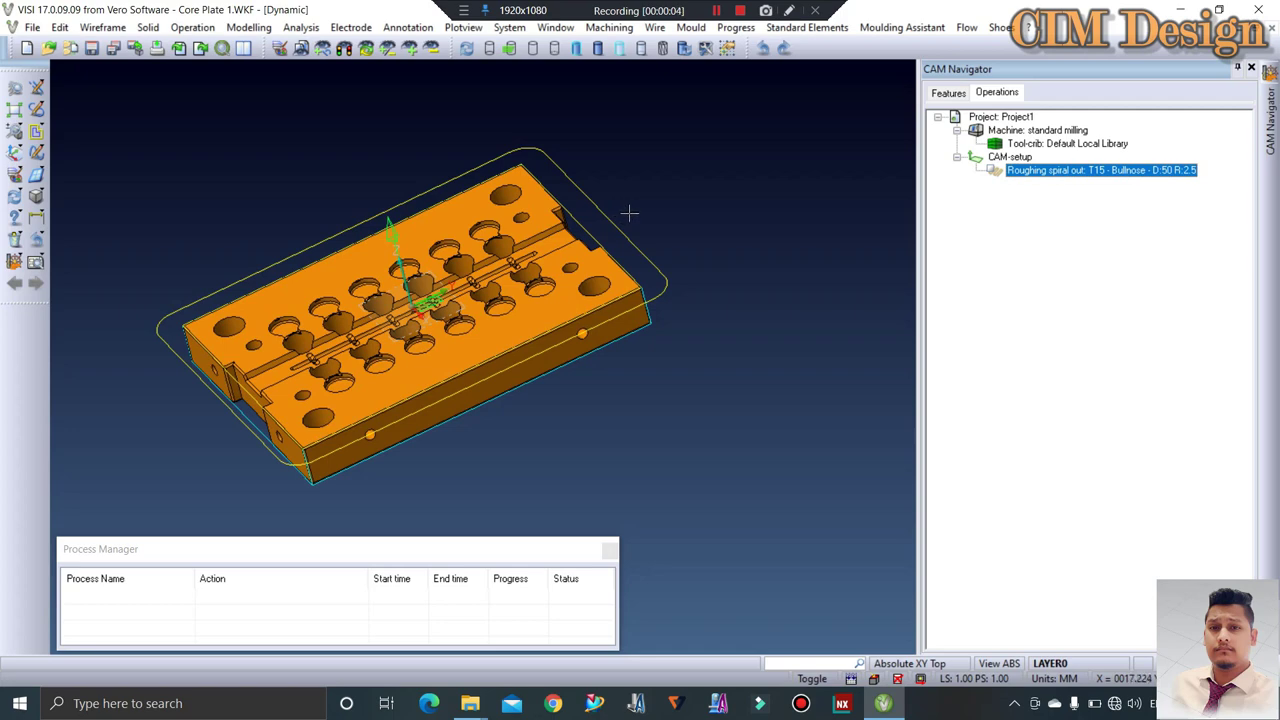
Close the Process Manager and show the roughing toolpath from a near-top view
{"action": "scroll", "coordinate": [634, 211], "scroll_direction": "up", "scroll_amount": 1}
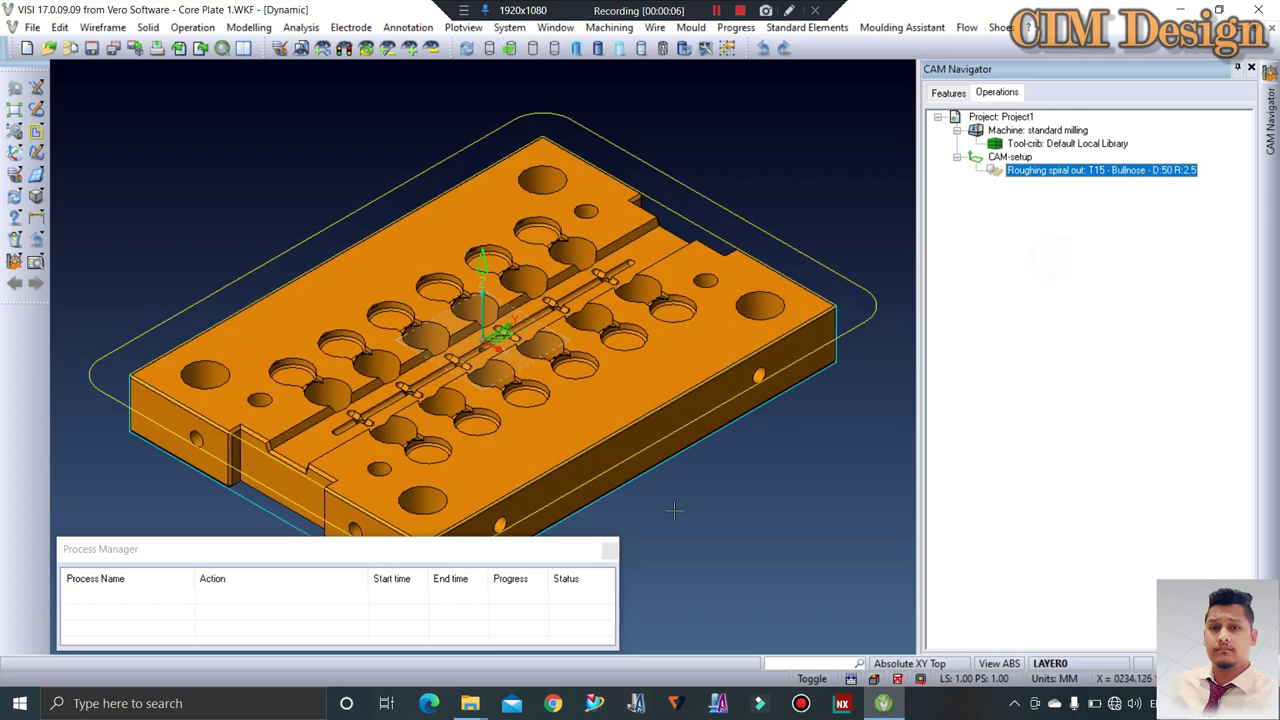
{"action": "left_click", "coordinate": [612, 548]}
{"action": "left_click", "coordinate": [1043, 360]}
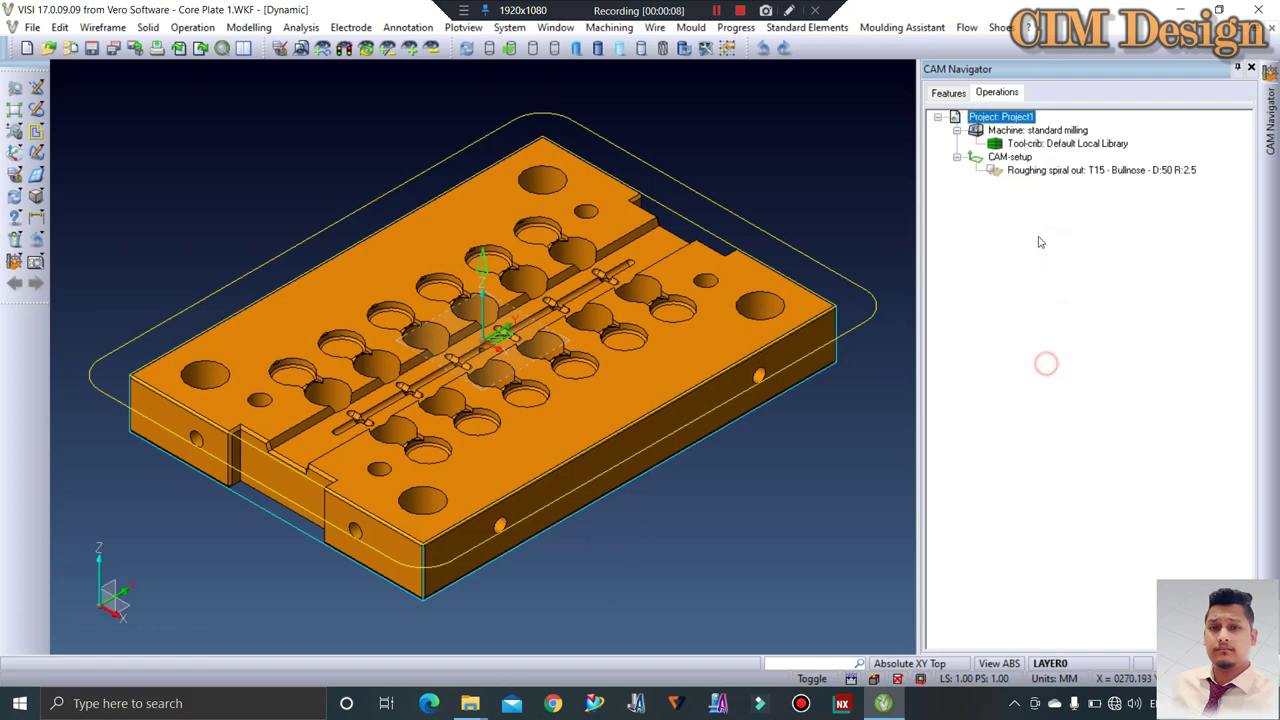
{"action": "left_click", "coordinate": [995, 172]}
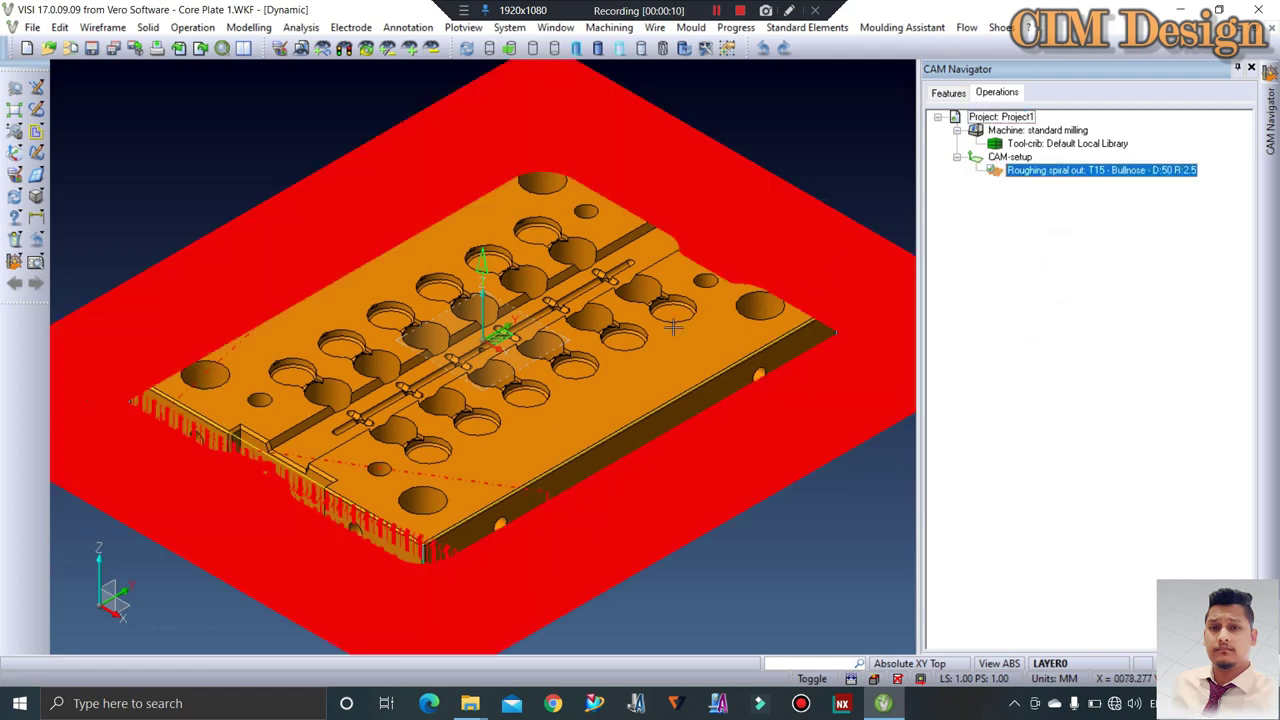
{"action": "scroll", "coordinate": [673, 326], "scroll_direction": "down", "scroll_amount": 1}
{"action": "scroll", "coordinate": [673, 326], "scroll_direction": "down", "scroll_amount": 1}
{"action": "scroll", "coordinate": [690, 320], "scroll_direction": "down", "scroll_amount": 1}
{"action": "middle_click_drag", "start_coordinate": [745, 332], "coordinate": [743, 365]}
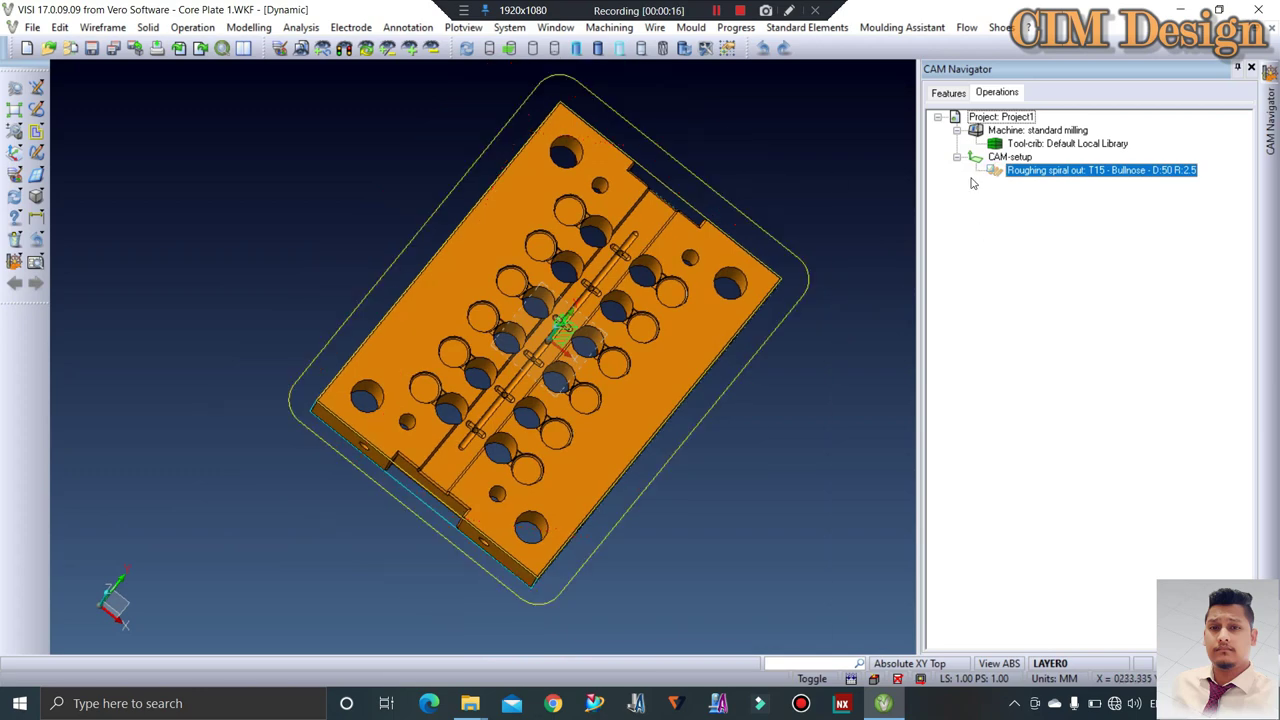
Hide the roughing toolpath and open the Roughing operation's parameters, back in isometric
{"action": "left_click", "coordinate": [995, 172]}
{"action": "middle_click_drag", "start_coordinate": [783, 216], "coordinate": [740, 154]}
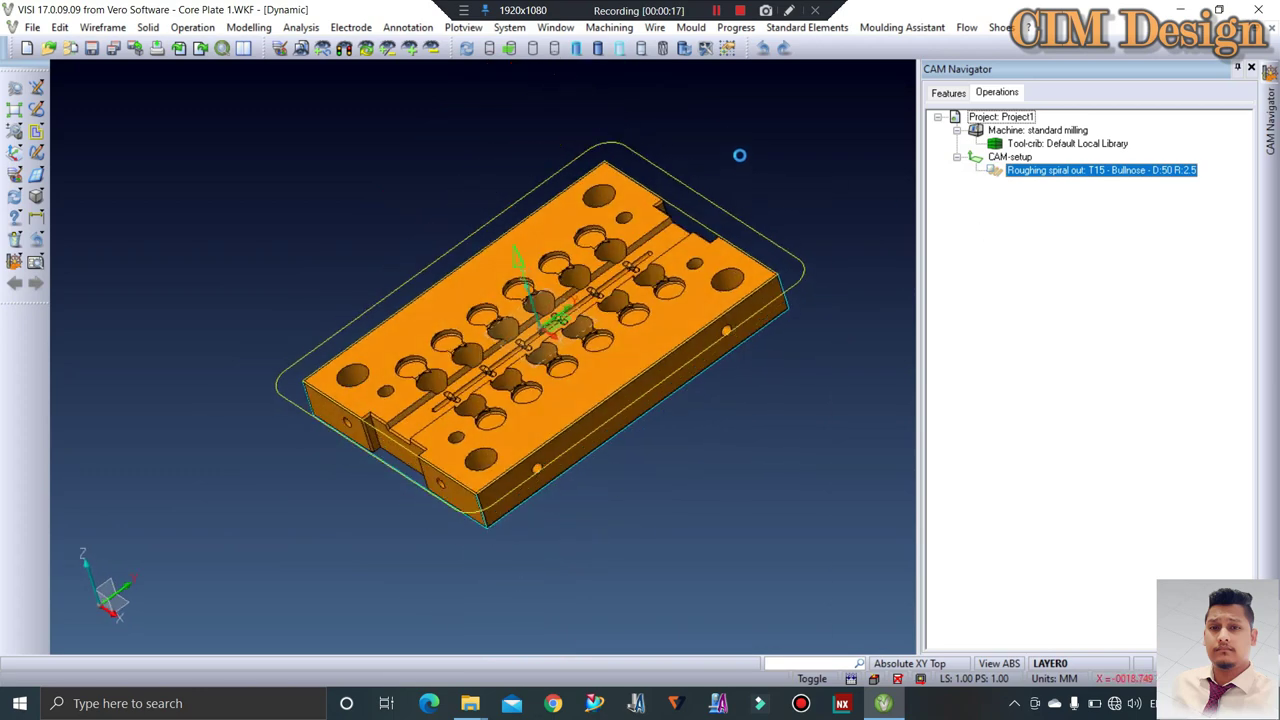
{"action": "double_click", "coordinate": [1030, 172]}
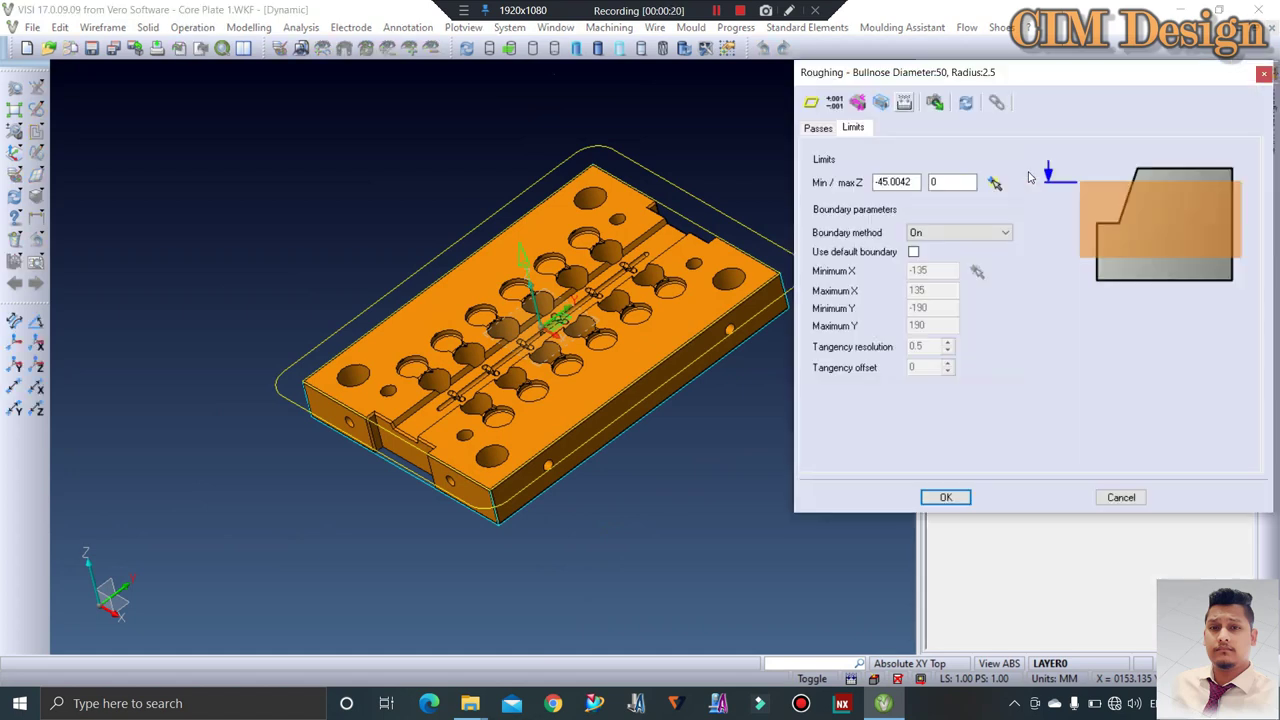
Set the outer profile around the core plate as the roughing boundary and apply it
{"action": "left_click", "coordinate": [810, 103]}
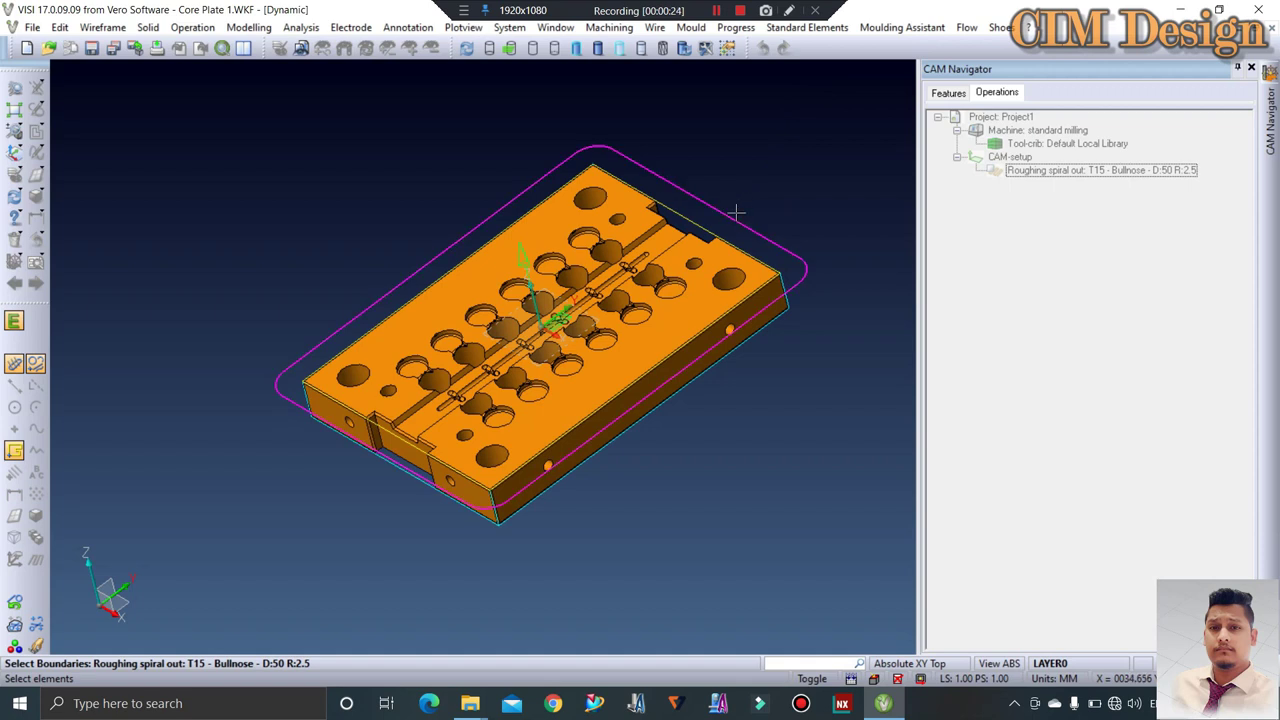
{"action": "left_click", "coordinate": [736, 211]}
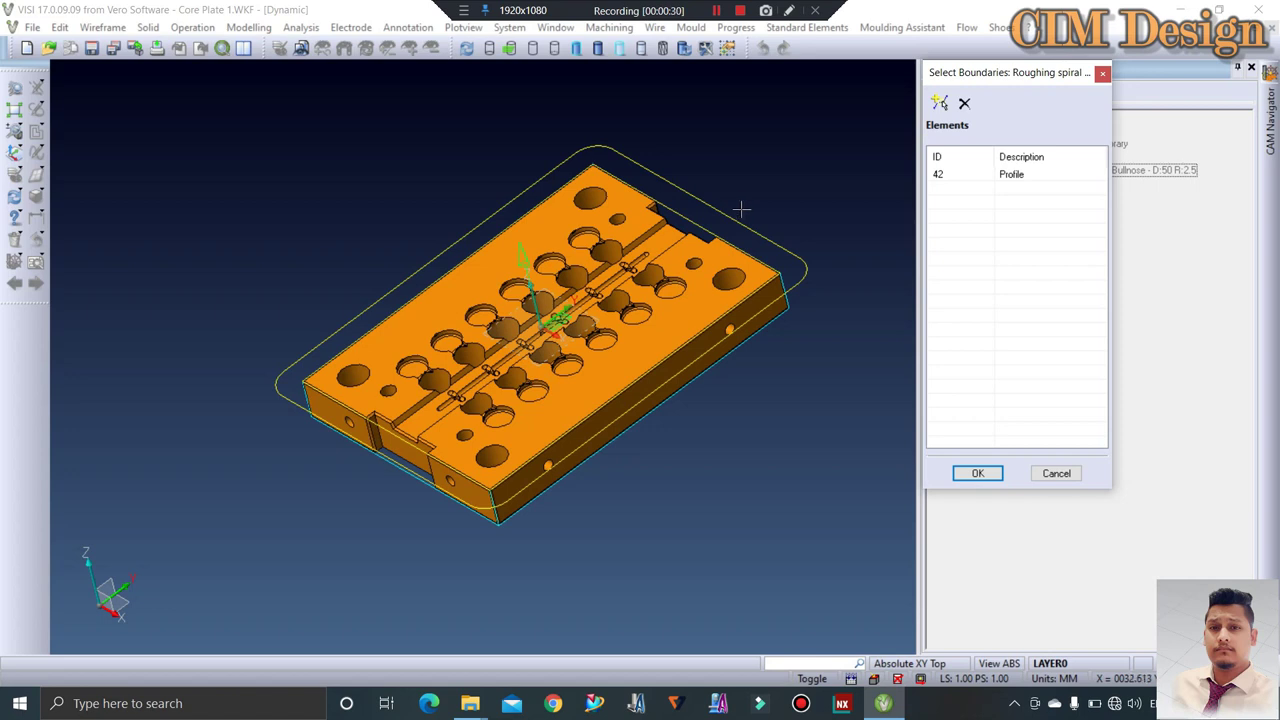
{"action": "left_click", "coordinate": [998, 473]}
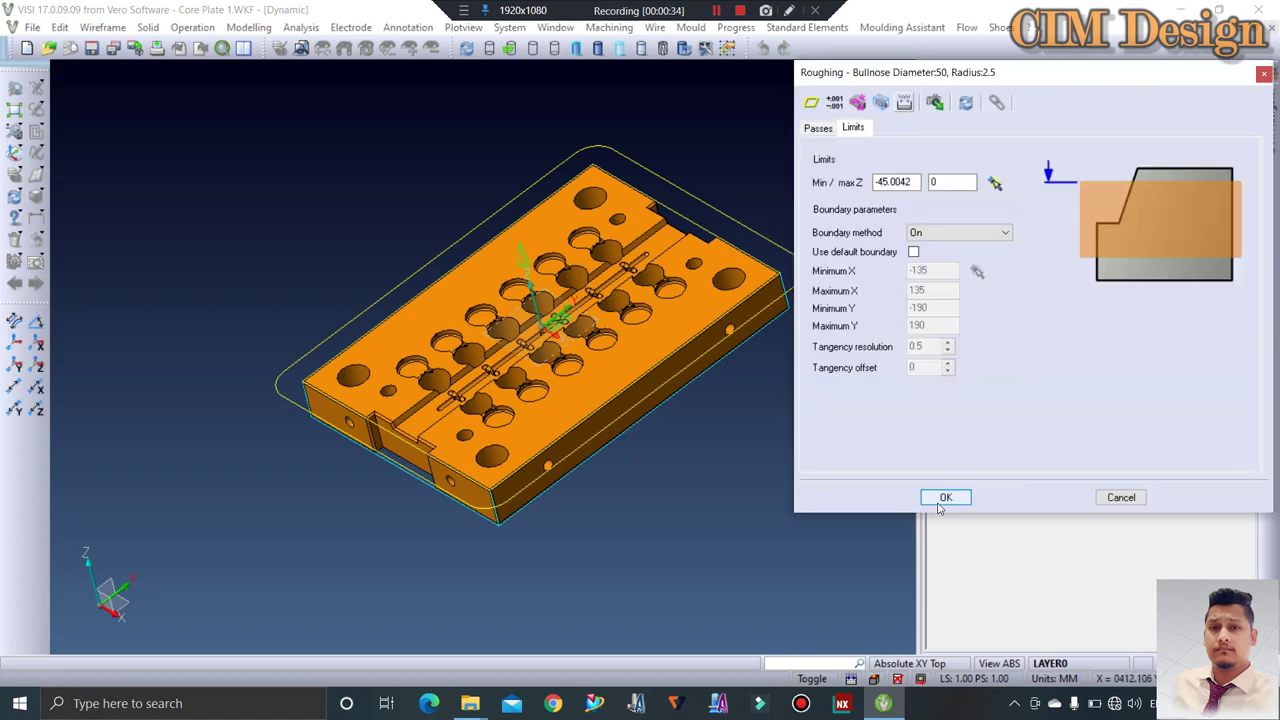
{"action": "left_click", "coordinate": [945, 498]}
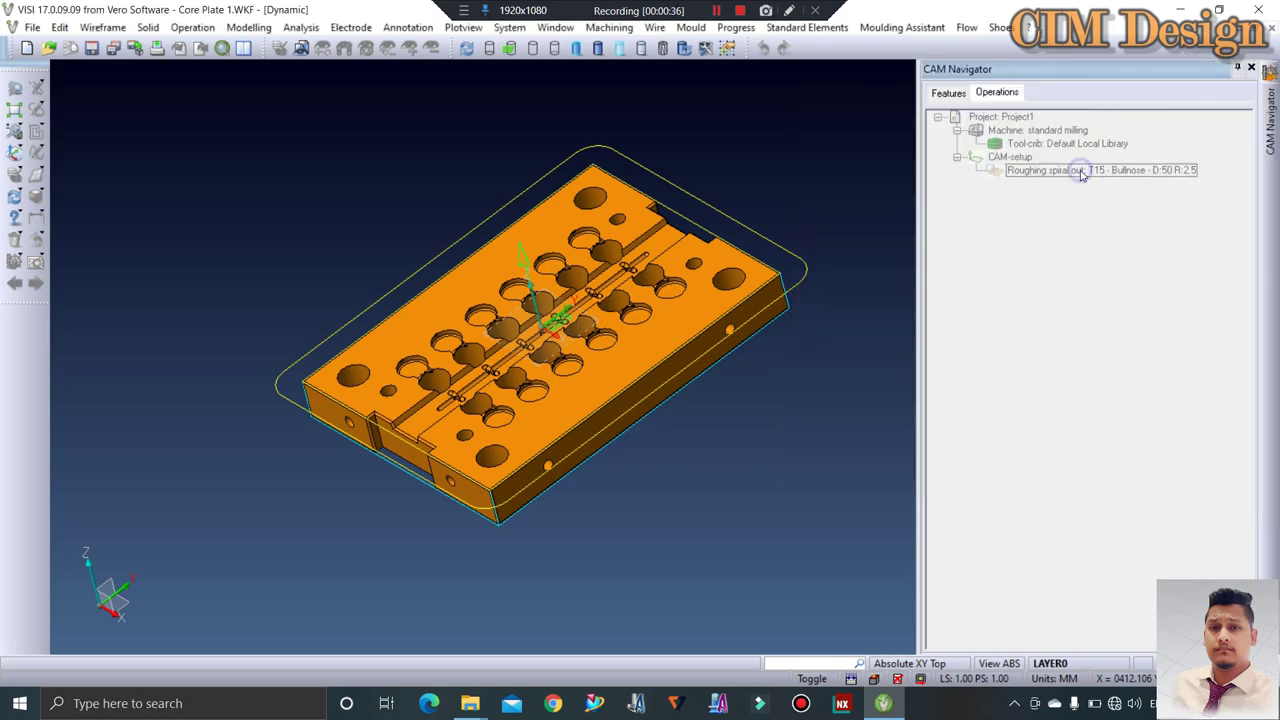
{"action": "left_click", "coordinate": [1057, 224]}
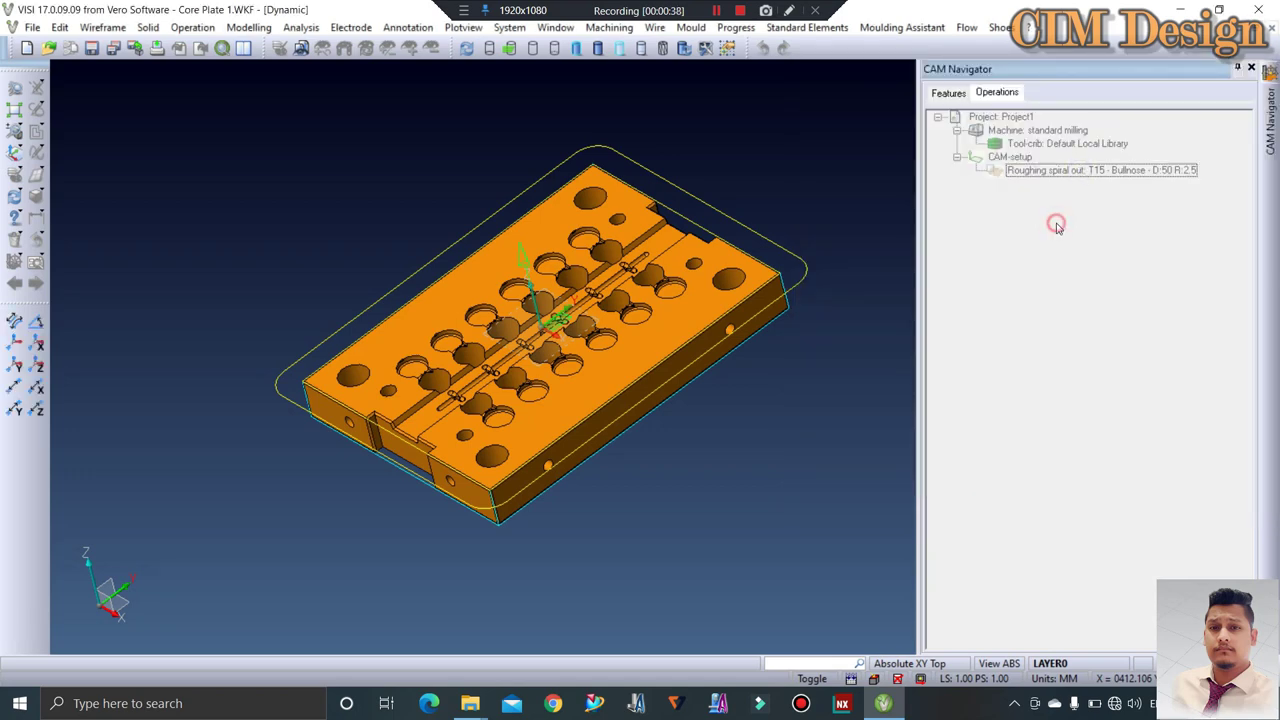
{"action": "left_click", "coordinate": [1081, 172]}
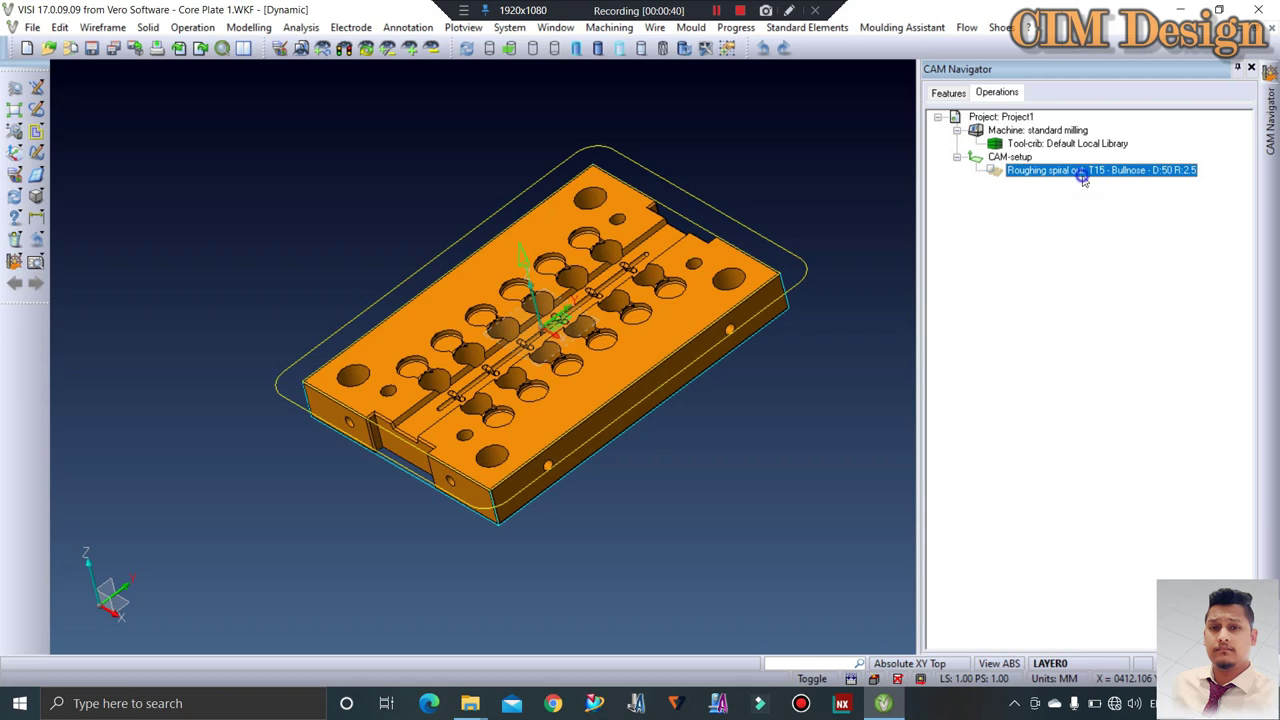
Compute the T15 Roughing spiral out toolpath and zoom in from above to inspect it
{"action": "right_click", "coordinate": [1084, 178]}
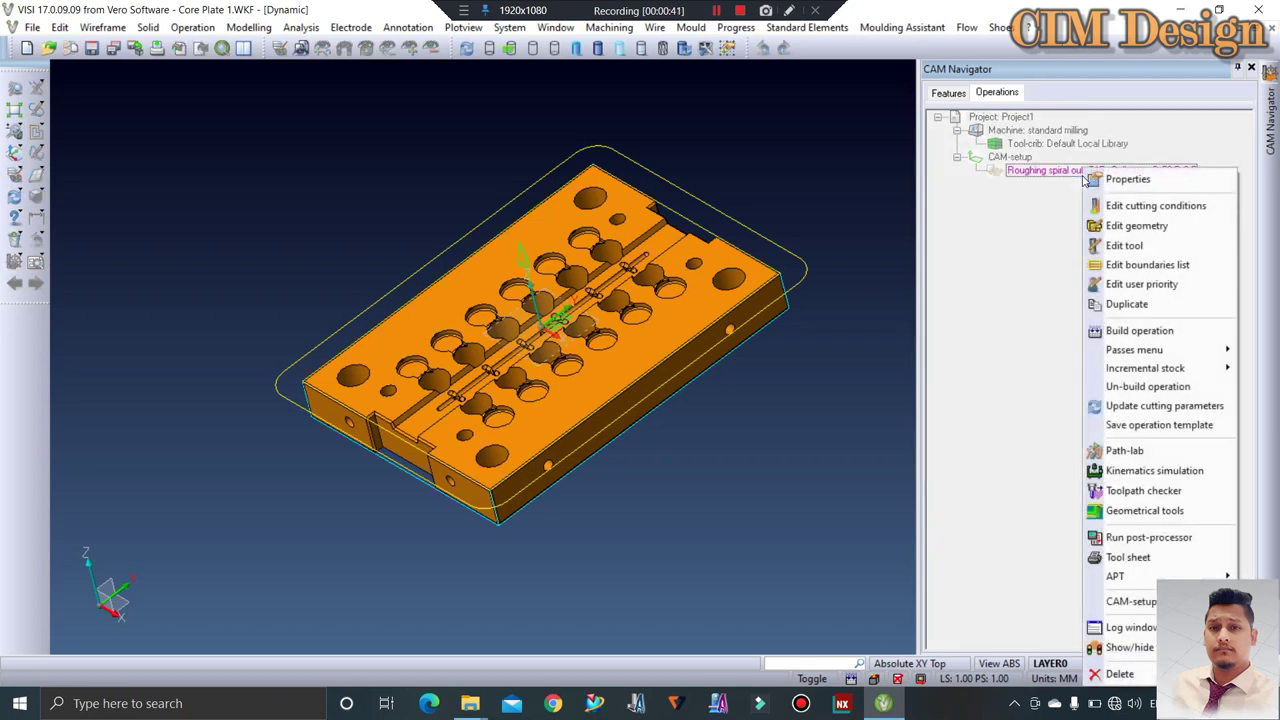
{"action": "left_click", "coordinate": [1140, 332]}
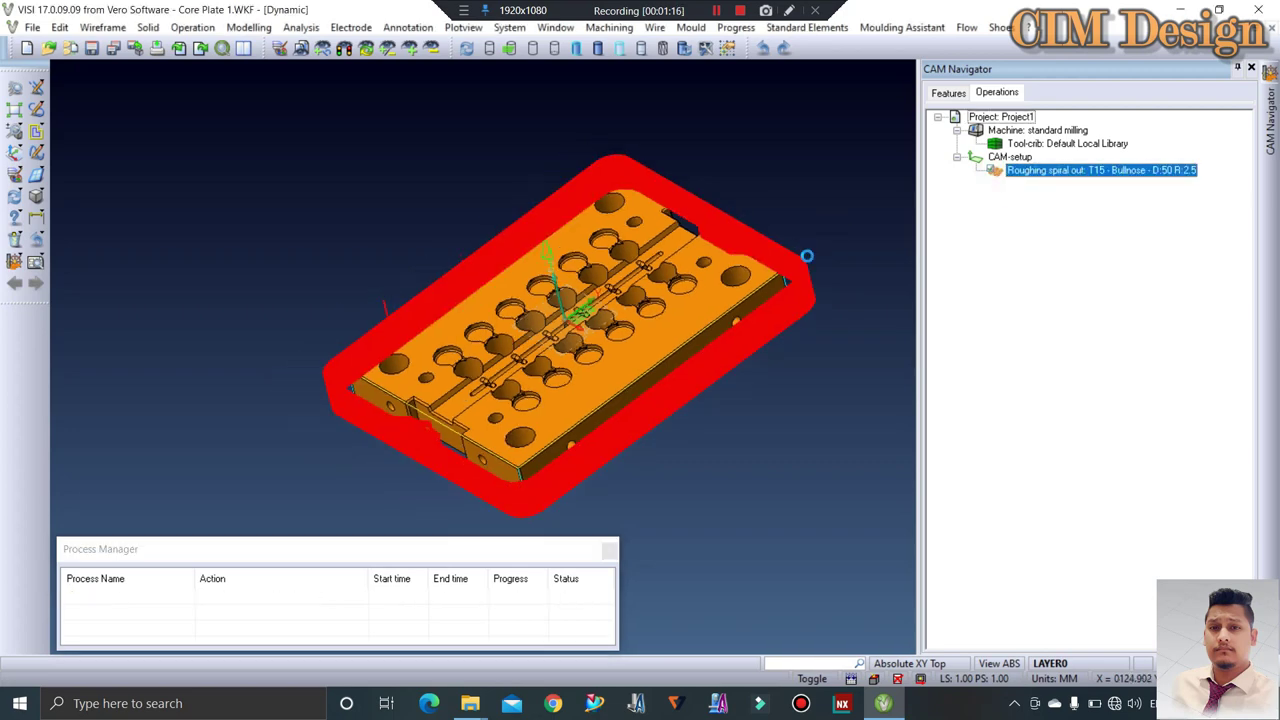
{"action": "mouse_move", "coordinate": [806, 251]}
{"action": "middle_mouse_down"}
{"action": "mouse_move", "coordinate": [826, 316]}
{"action": "mouse_move", "coordinate": [815, 241]}
{"action": "middle_mouse_up"}
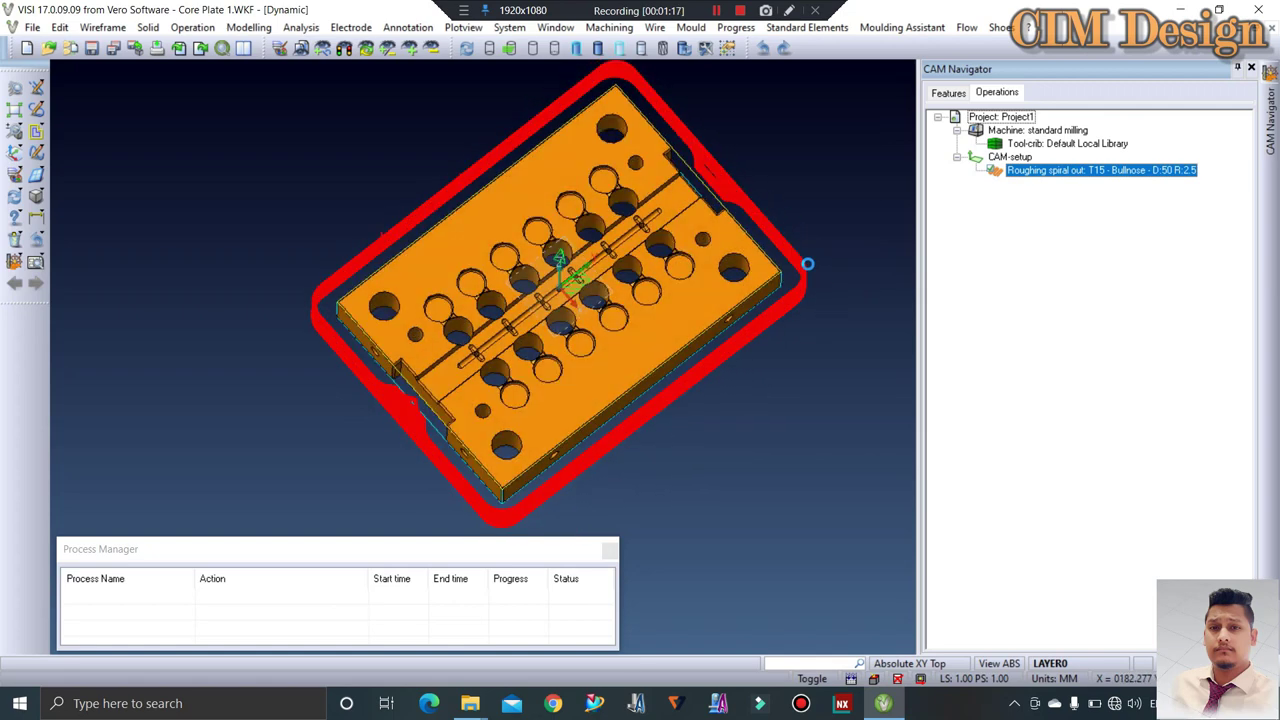
{"action": "scroll", "coordinate": [438, 284], "scroll_direction": "up", "scroll_amount": 3}
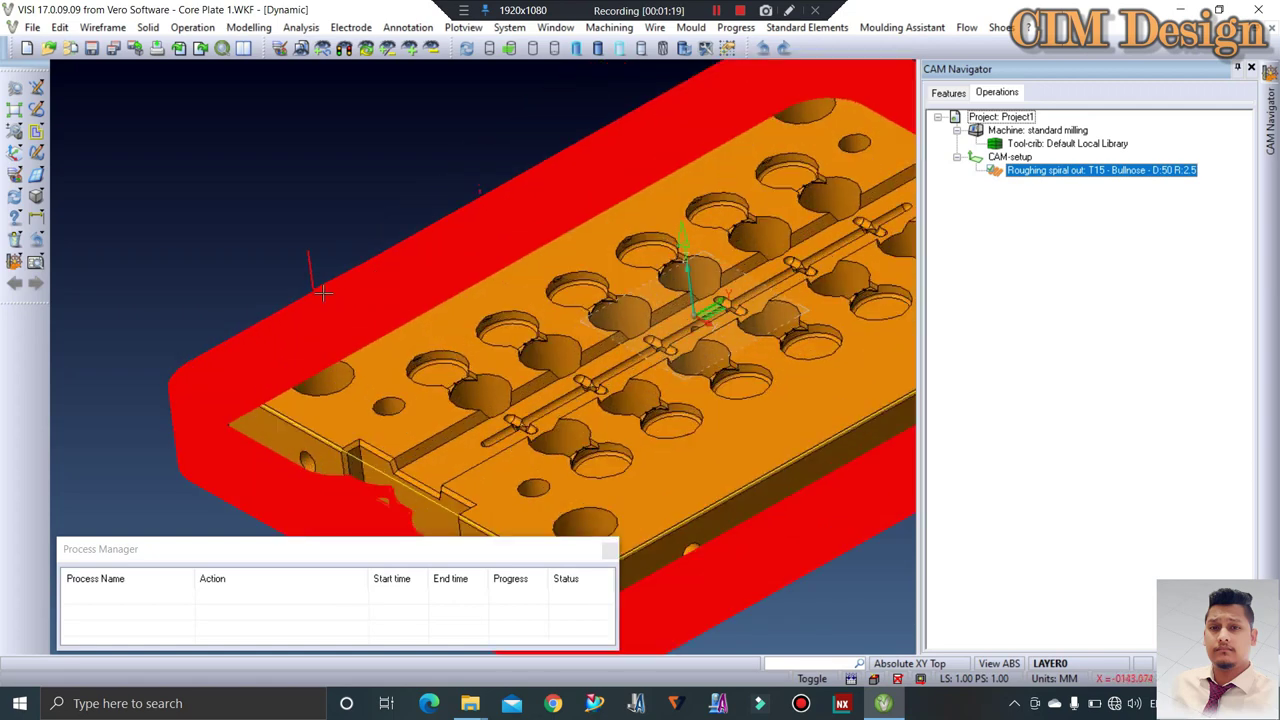
{"action": "scroll", "coordinate": [323, 286], "scroll_direction": "up", "scroll_amount": 2}
{"action": "scroll", "coordinate": [309, 294], "scroll_direction": "up", "scroll_amount": 2}
{"action": "scroll", "coordinate": [428, 315], "scroll_direction": "up", "scroll_amount": 1}
{"action": "scroll", "coordinate": [428, 315], "scroll_direction": "down", "scroll_amount": 5}
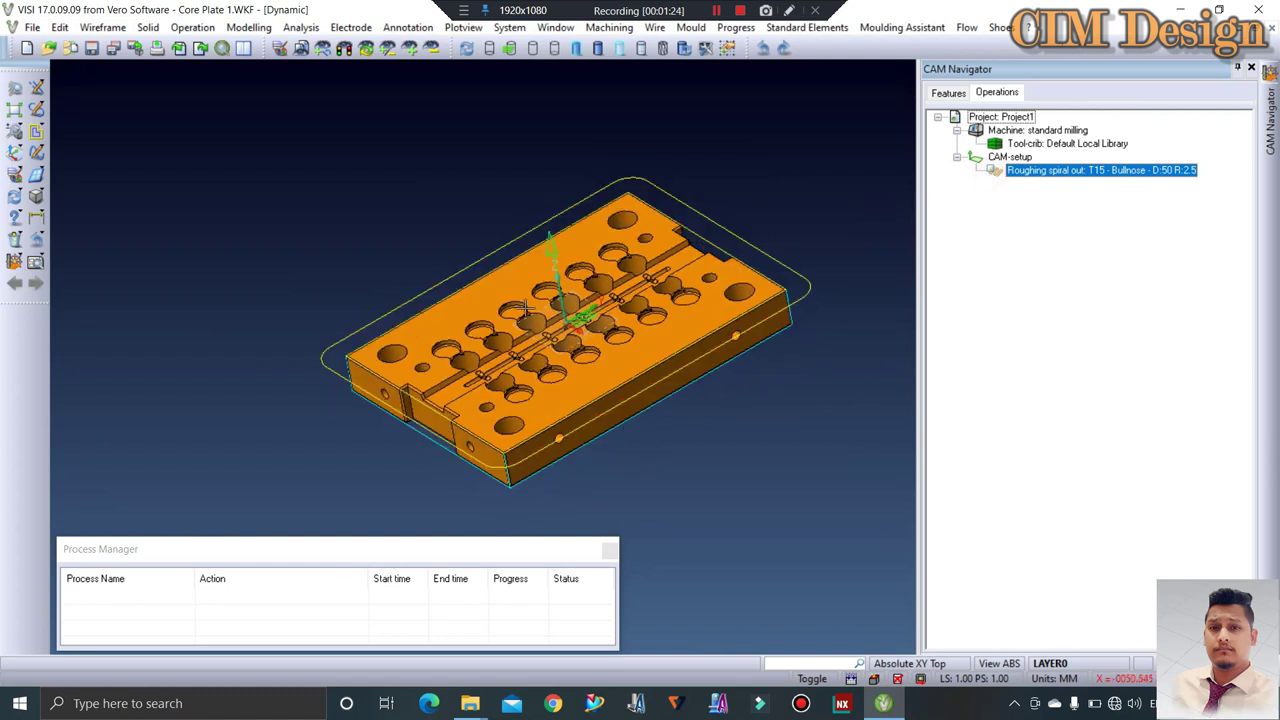
Add a new 3-axis Roughing operation under CAM-setup
{"action": "left_click", "coordinate": [1021, 160]}
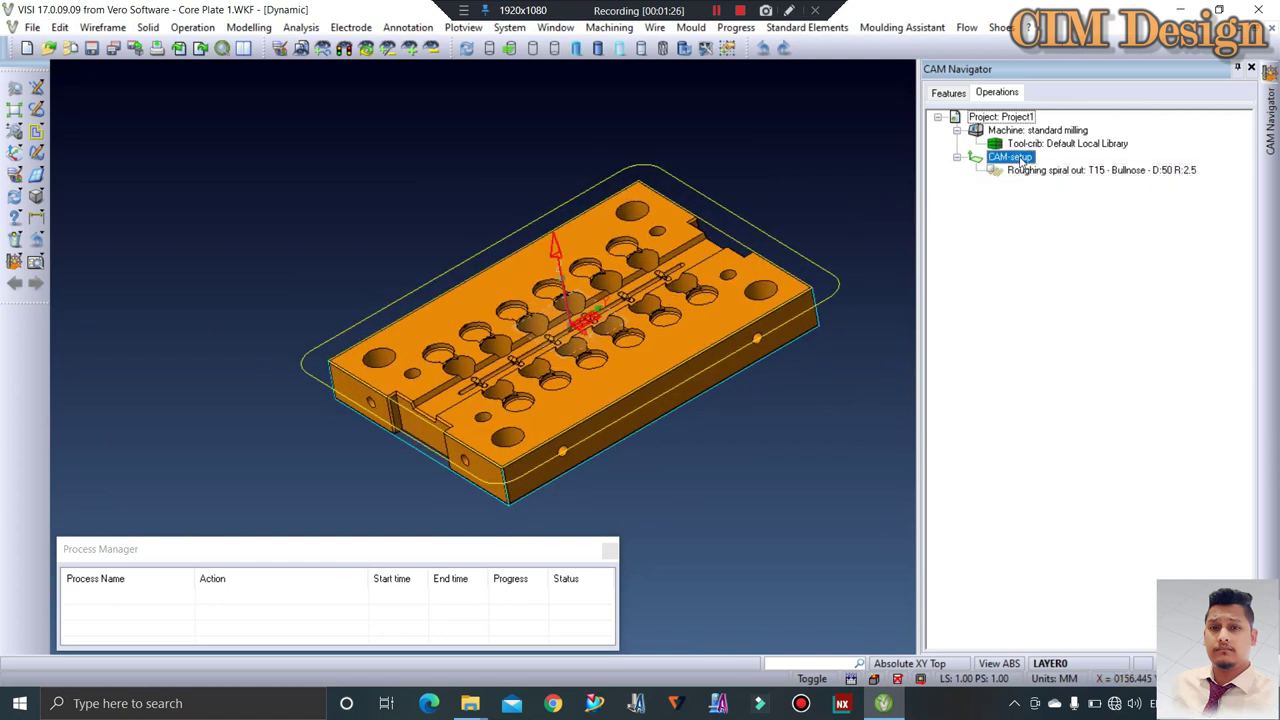
{"action": "right_click", "coordinate": [1021, 160]}
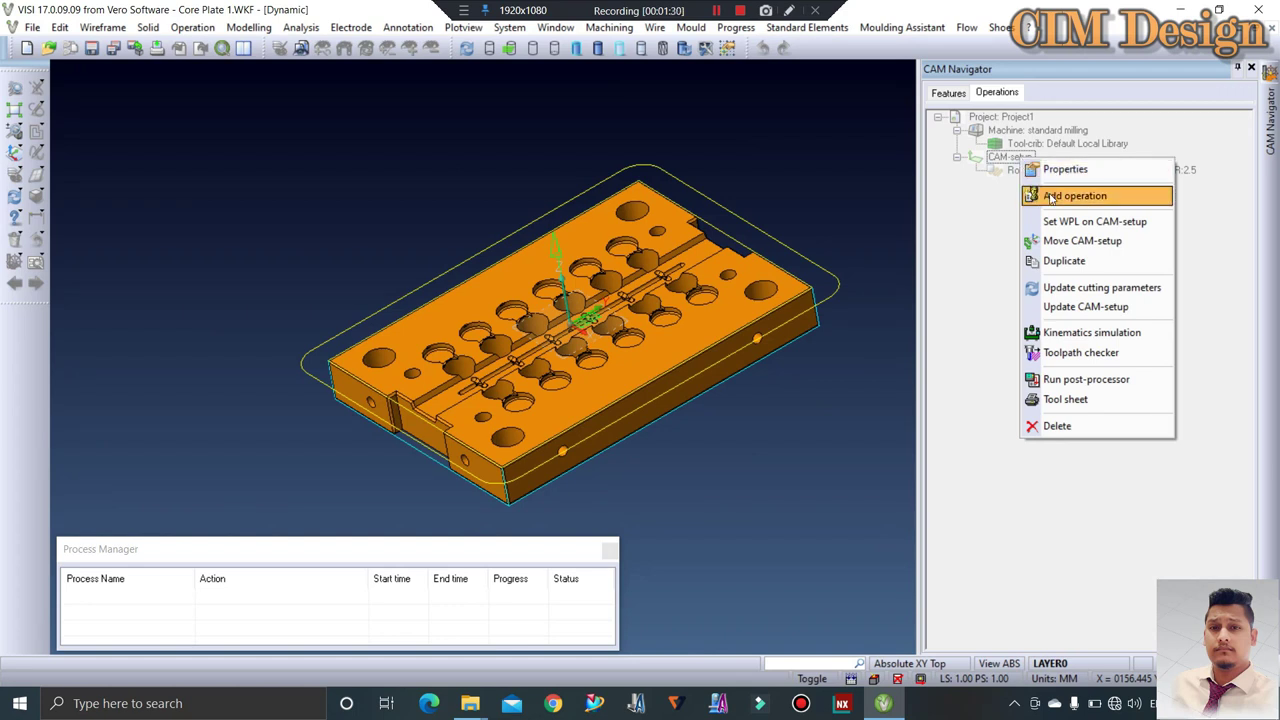
{"action": "left_click", "coordinate": [1050, 197]}
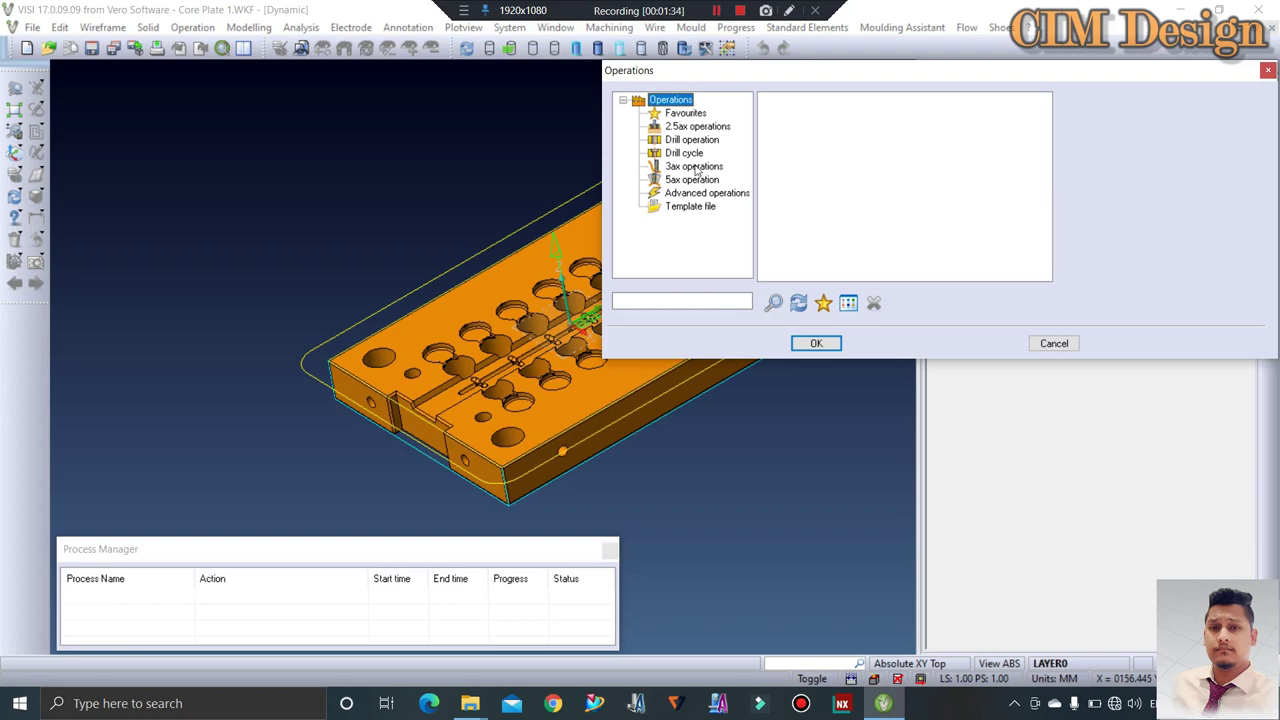
{"action": "left_click", "coordinate": [697, 168]}
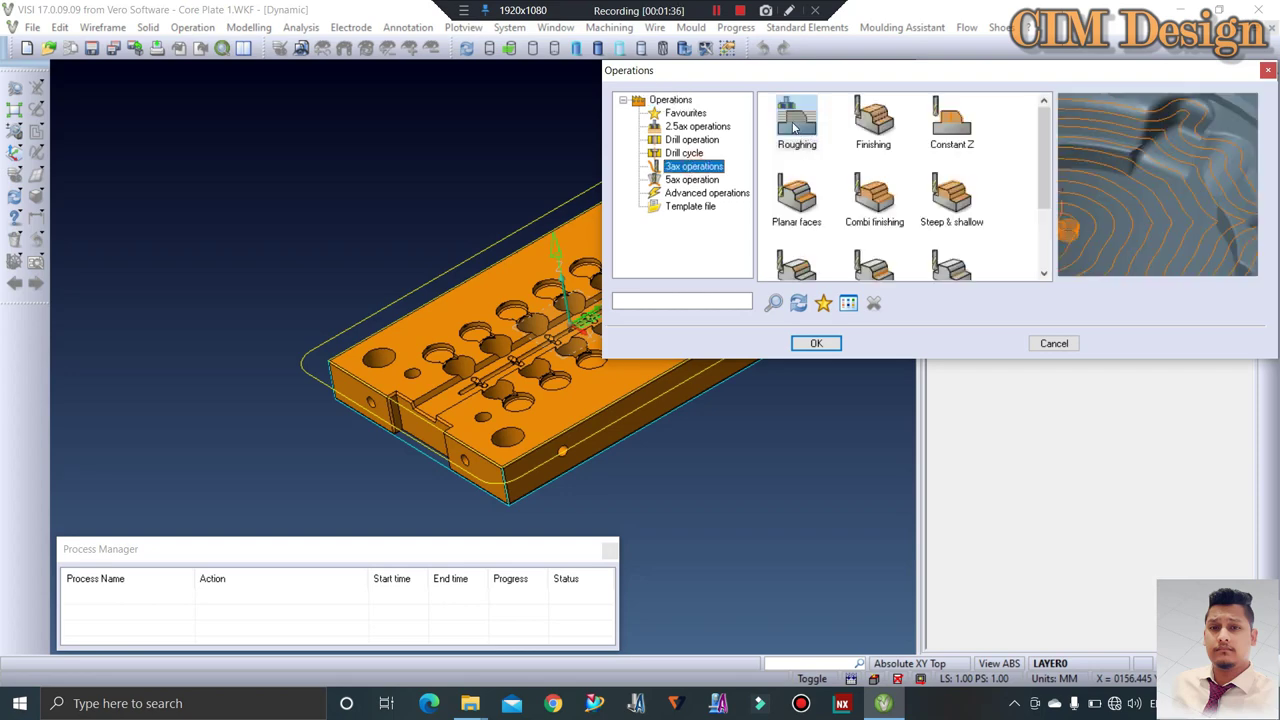
{"action": "double_click", "coordinate": [795, 125]}
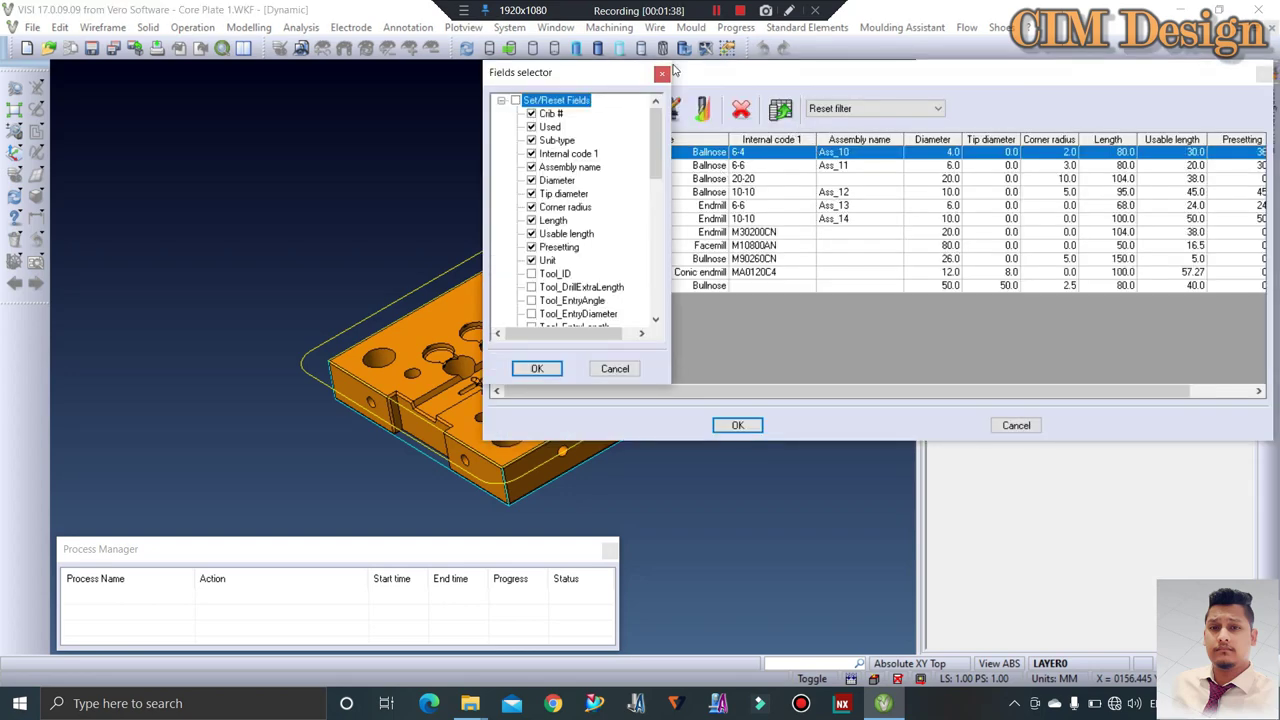
Create a new 16 mm carbide Bullnose tool with 0.8 corner radius in the tool library
{"action": "left_click", "coordinate": [662, 77]}
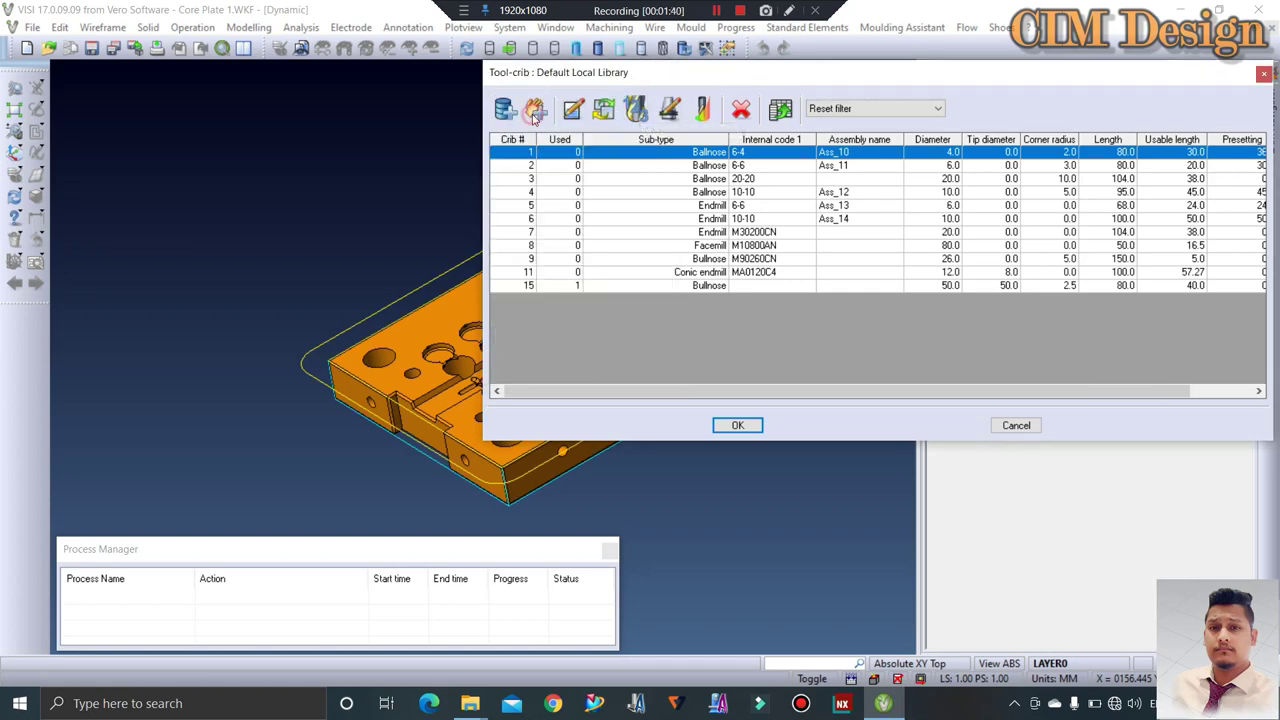
{"action": "left_click", "coordinate": [647, 107]}
{"action": "left_click", "coordinate": [640, 133]}
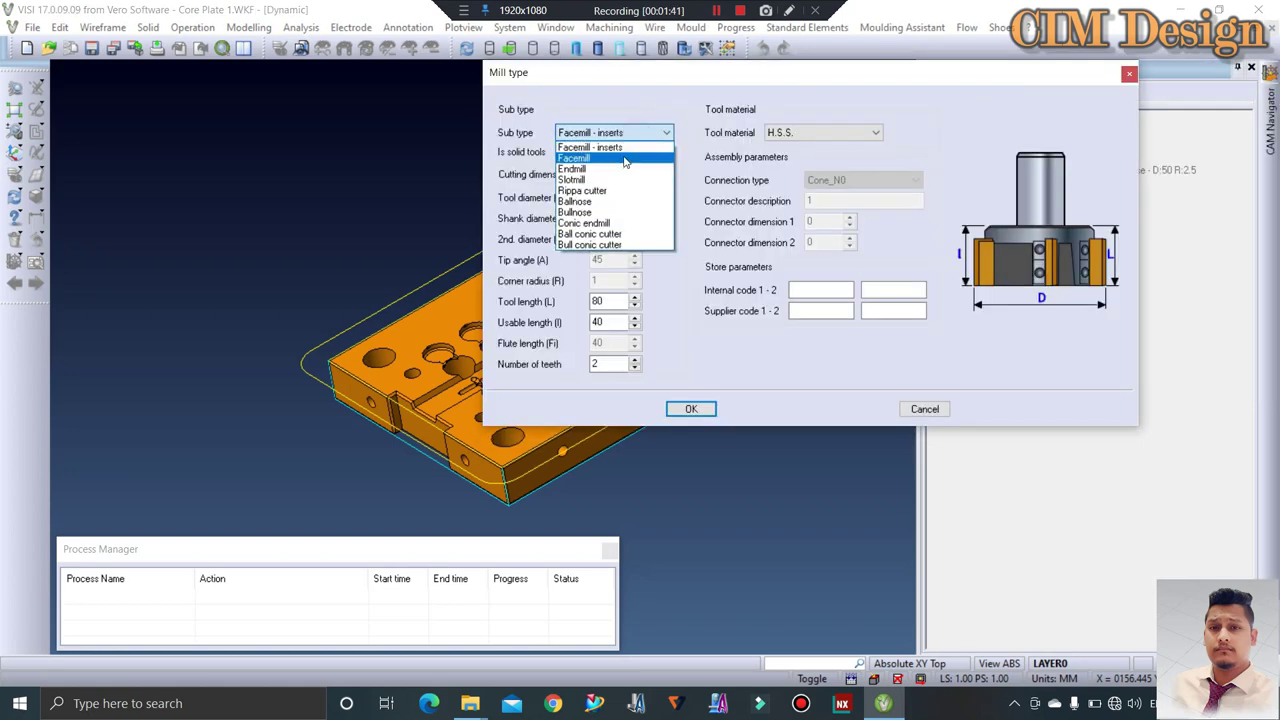
{"action": "left_click", "coordinate": [601, 212]}
{"action": "left_click_drag", "start_coordinate": [612, 197], "coordinate": [585, 197]}
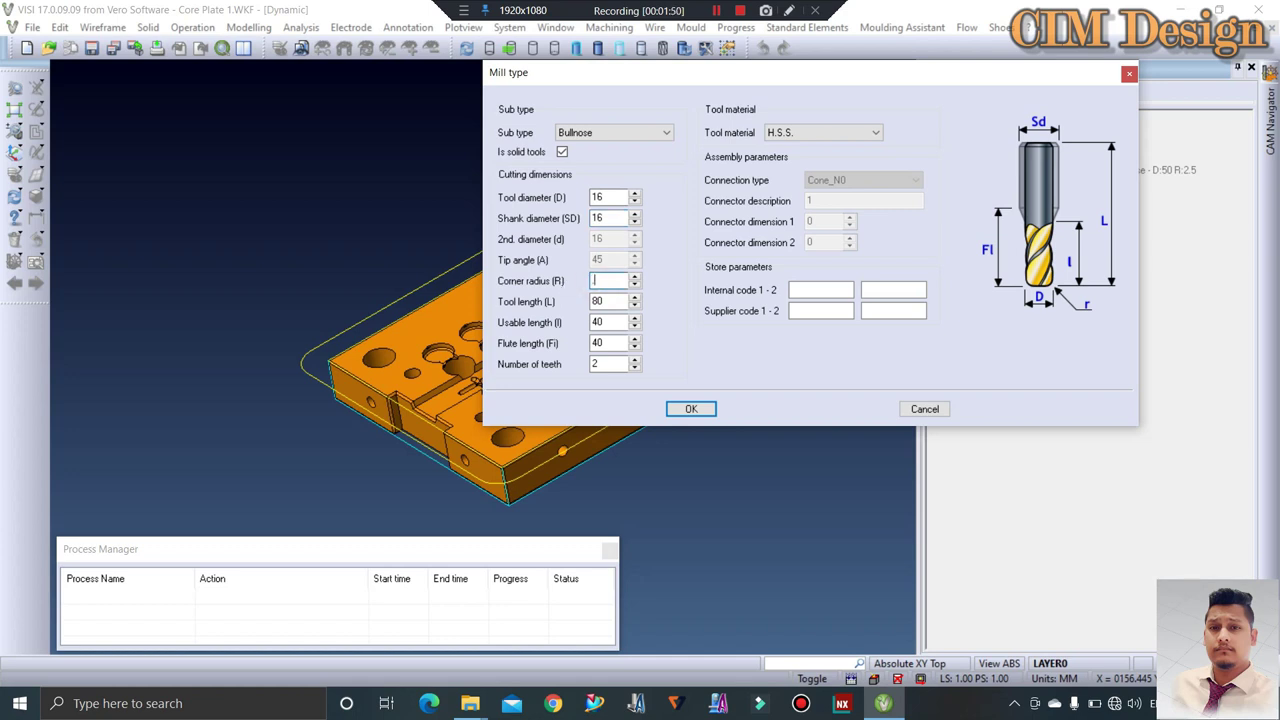
{"action": "left_click", "coordinate": [851, 132]}
{"action": "left_click", "coordinate": [815, 166]}
{"action": "left_click", "coordinate": [690, 408]}
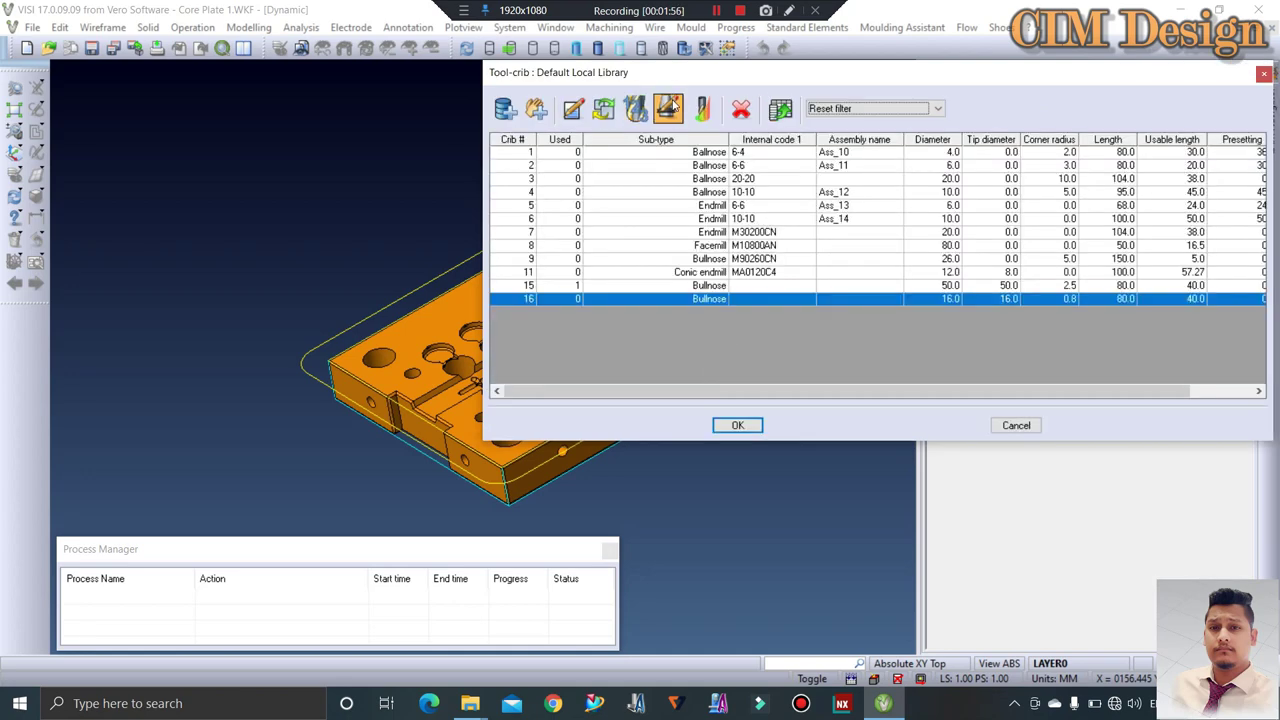
{"action": "left_click", "coordinate": [705, 108]}
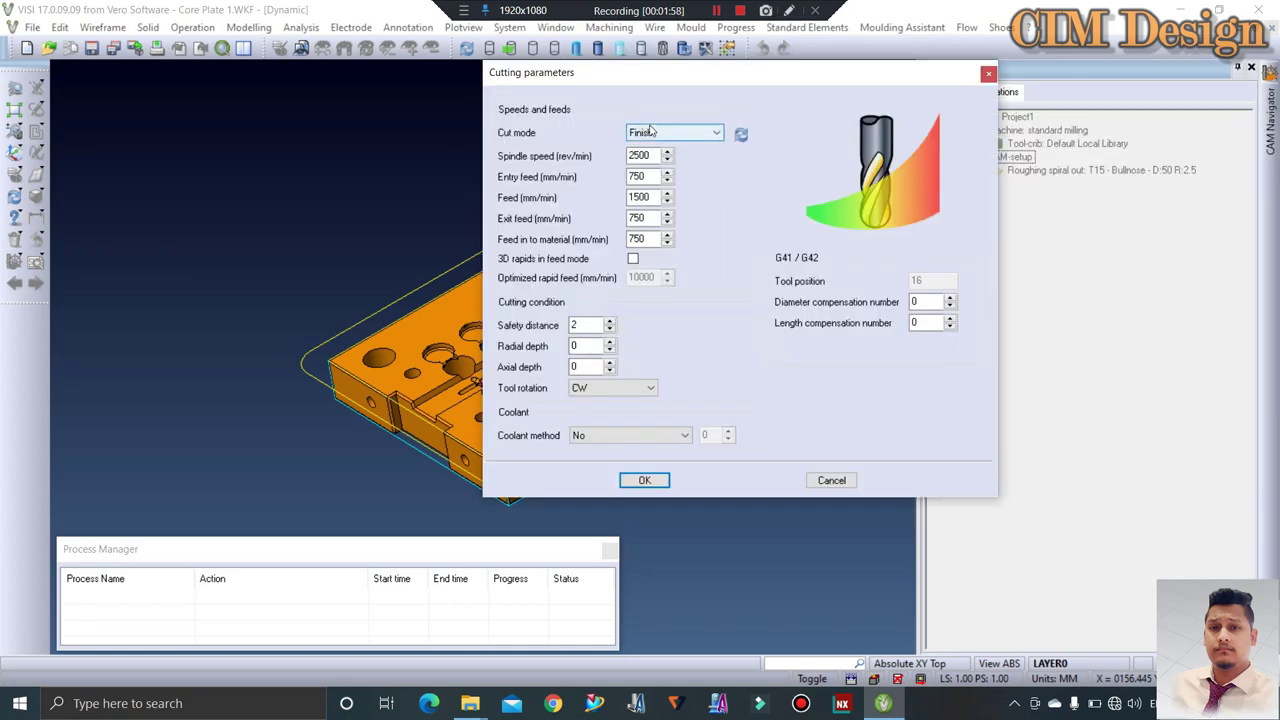
Set the tool's cut mode to Semi-finish: 2000 rev/min spindle speed, 1000 mm/min feed
{"action": "left_click", "coordinate": [655, 133]}
{"action": "left_click", "coordinate": [655, 159]}
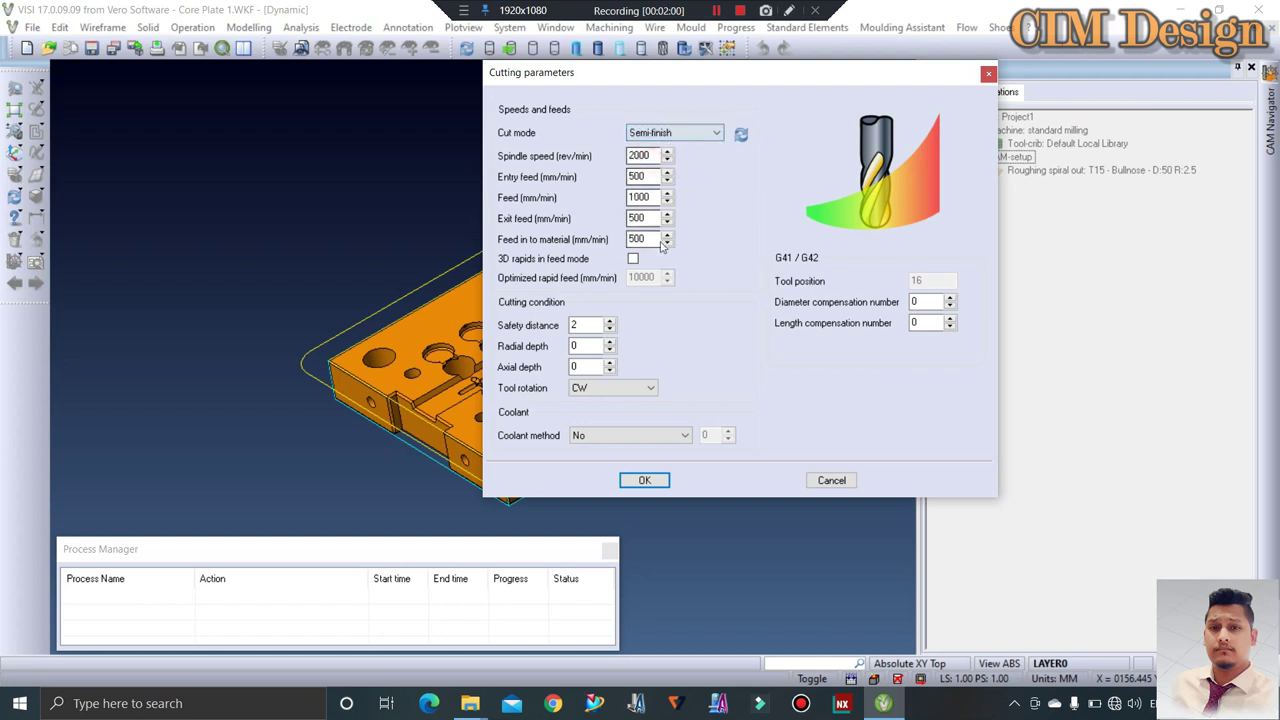
{"action": "left_click", "coordinate": [655, 132]}
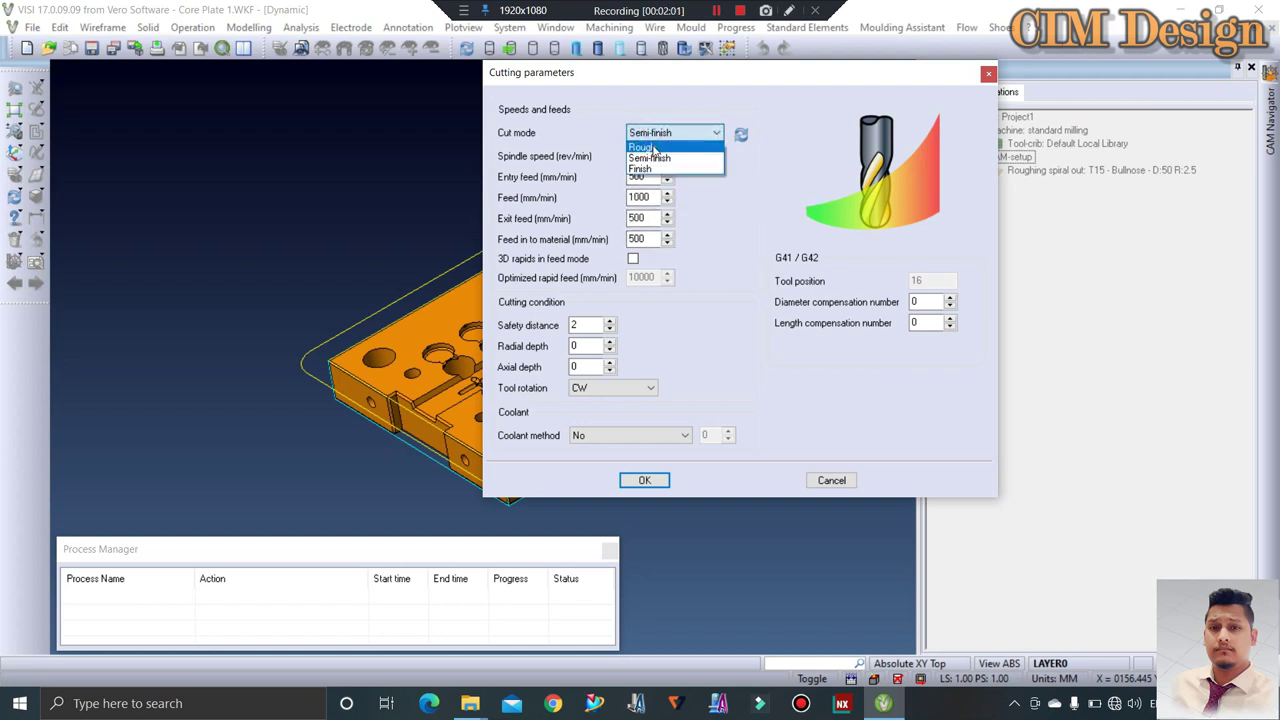
{"action": "left_click", "coordinate": [650, 158]}
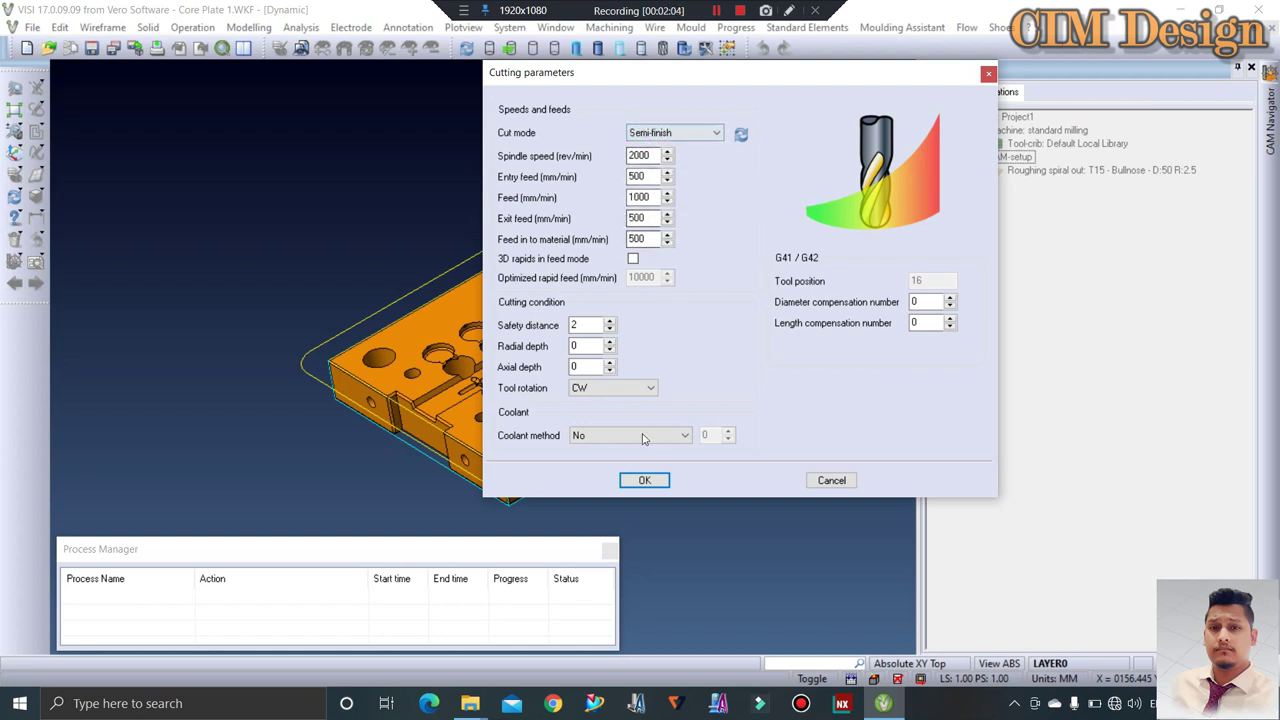
Create the spiral-out roughing with T16 Bullnose D16 R0.8 on the core plate Piece
{"action": "left_click", "coordinate": [645, 481]}
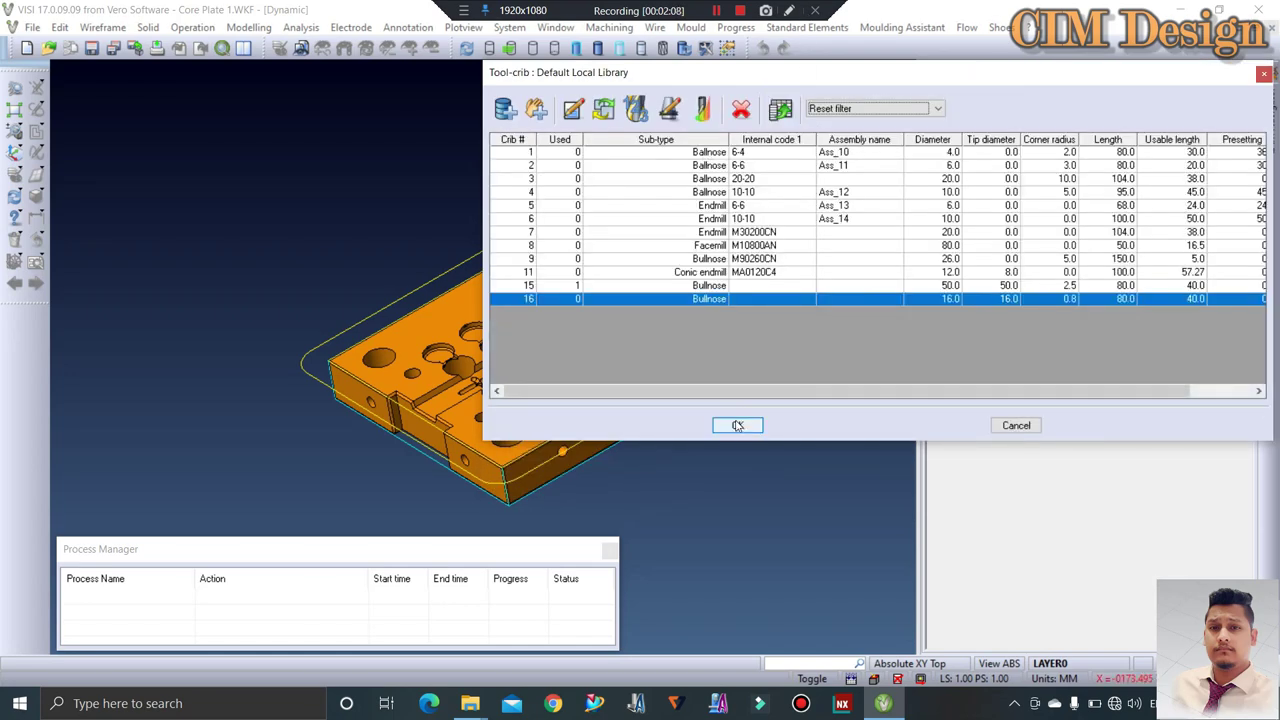
{"action": "left_click", "coordinate": [737, 425]}
{"action": "left_click", "coordinate": [563, 121]}
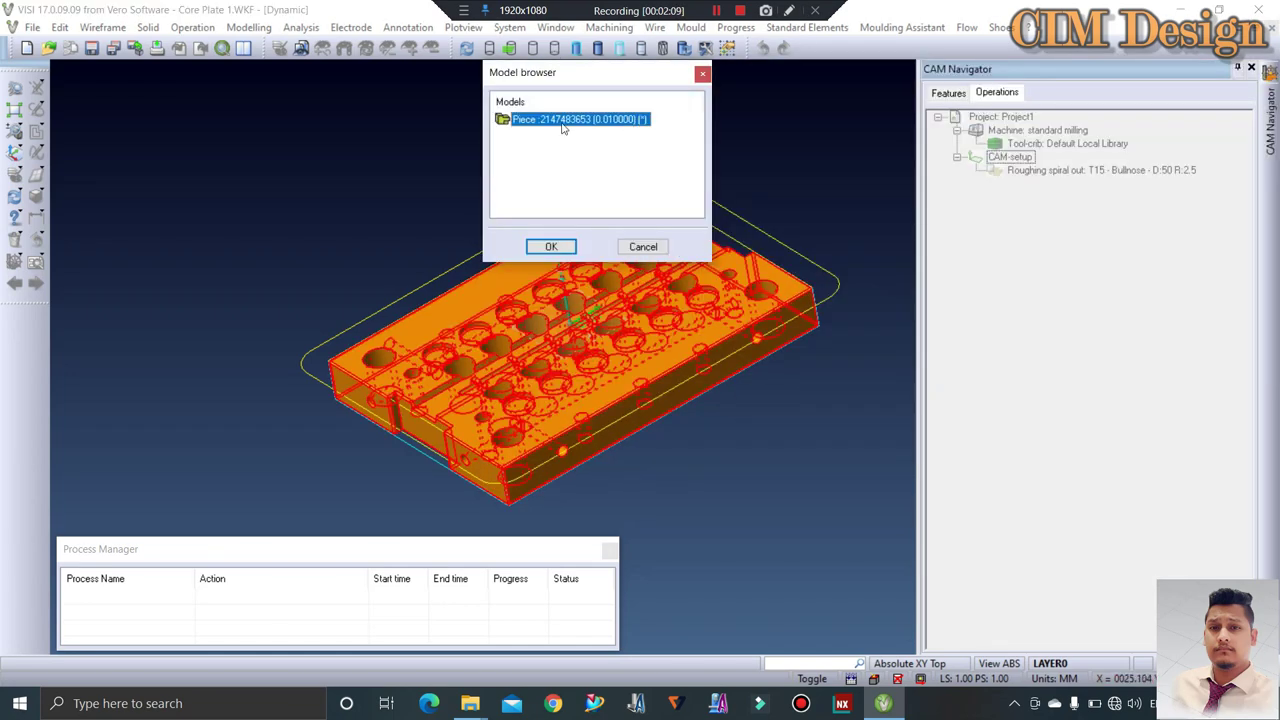
{"action": "left_click", "coordinate": [550, 246]}
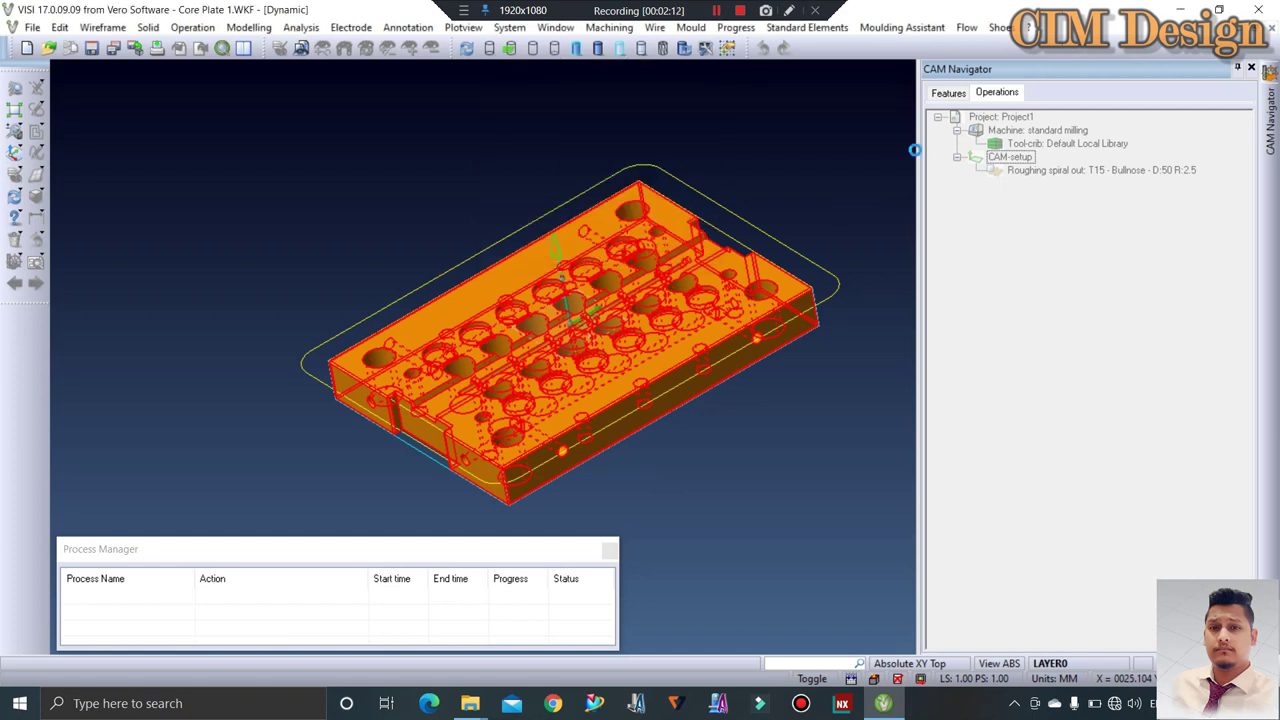
{"action": "left_click", "coordinate": [1050, 184]}
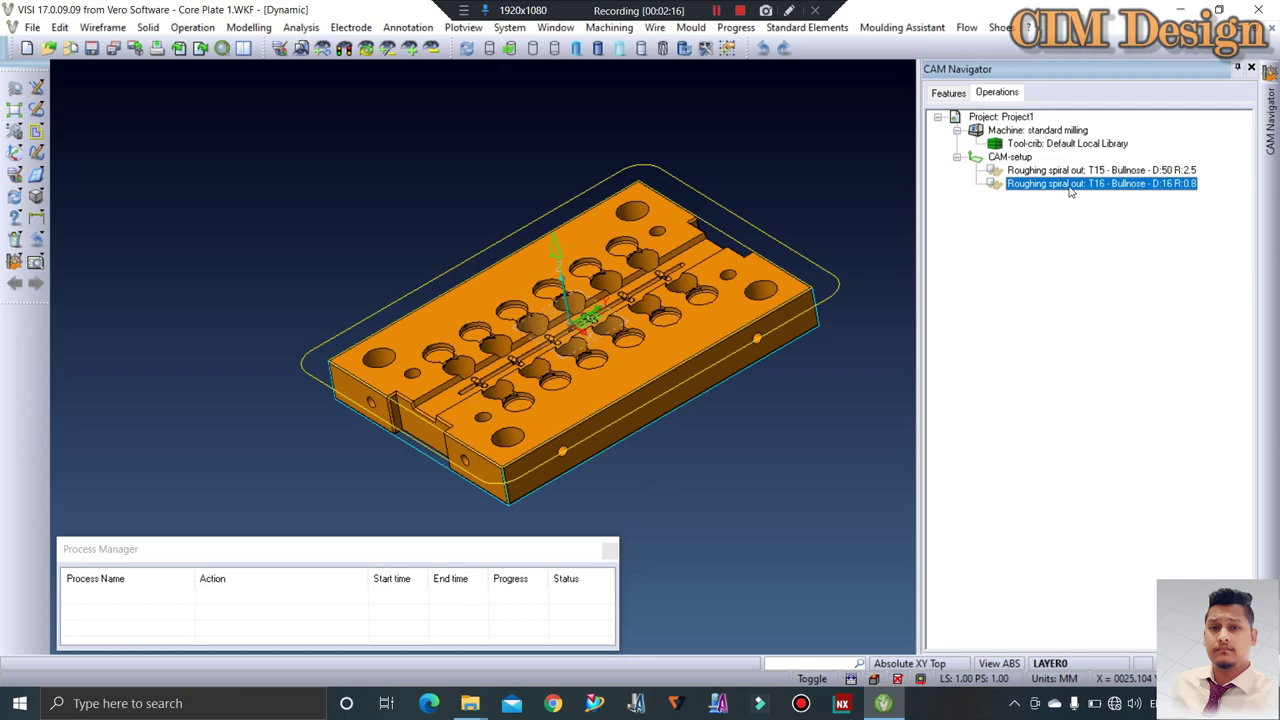
Give the T16 roughing the plate-outline boundary, 0.3 side allowance and 0.2 stepdown
{"action": "double_click", "coordinate": [1068, 186]}
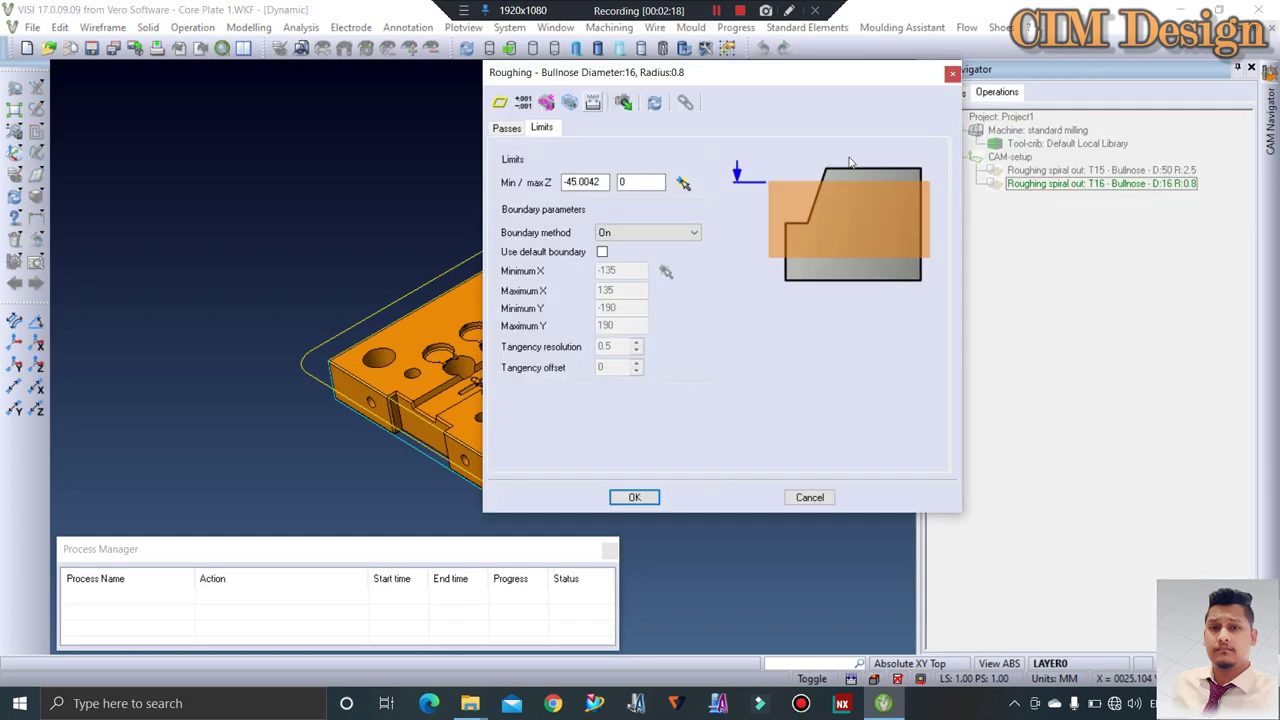
{"action": "left_click", "coordinate": [500, 102]}
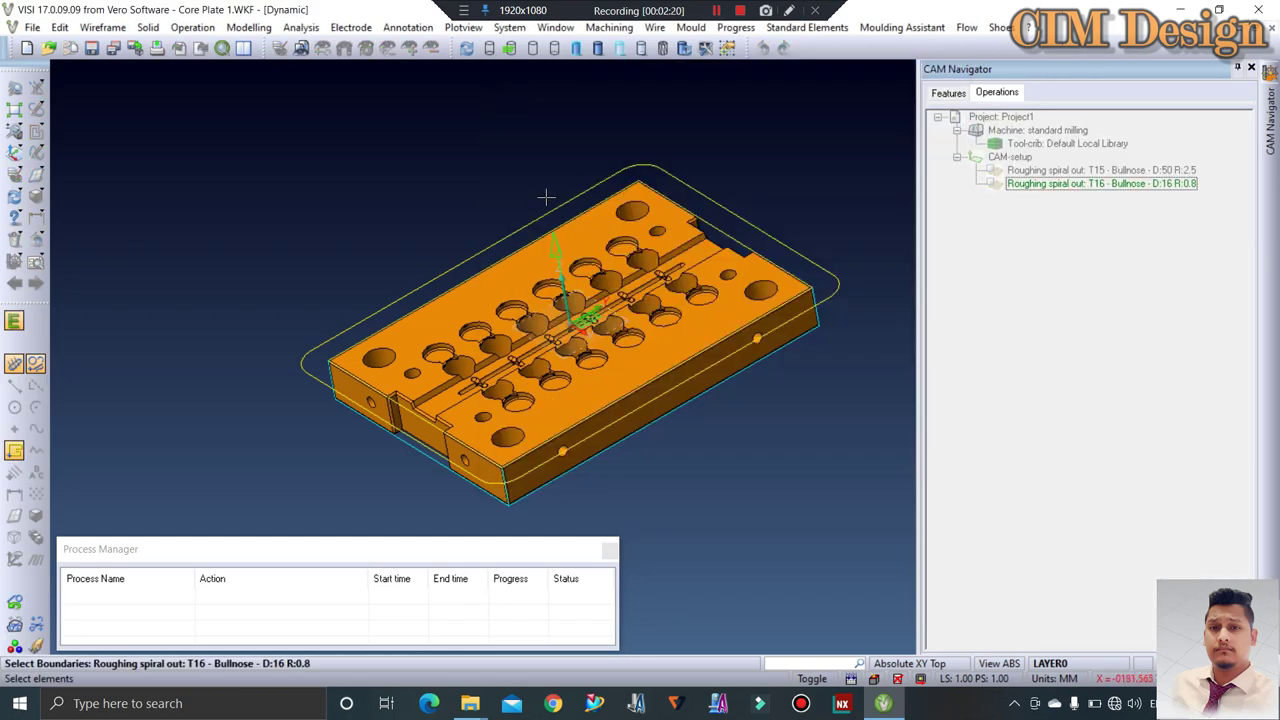
{"action": "left_click", "coordinate": [551, 194]}
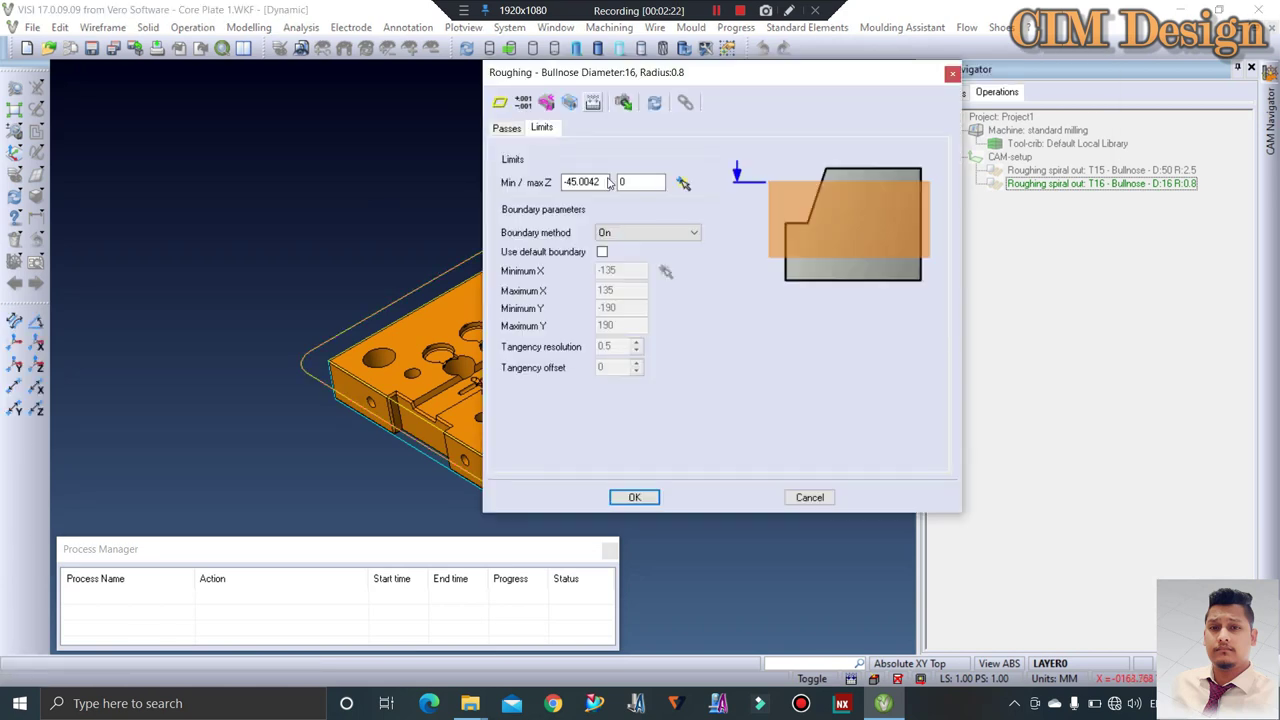
{"action": "left_click", "coordinate": [506, 128]}
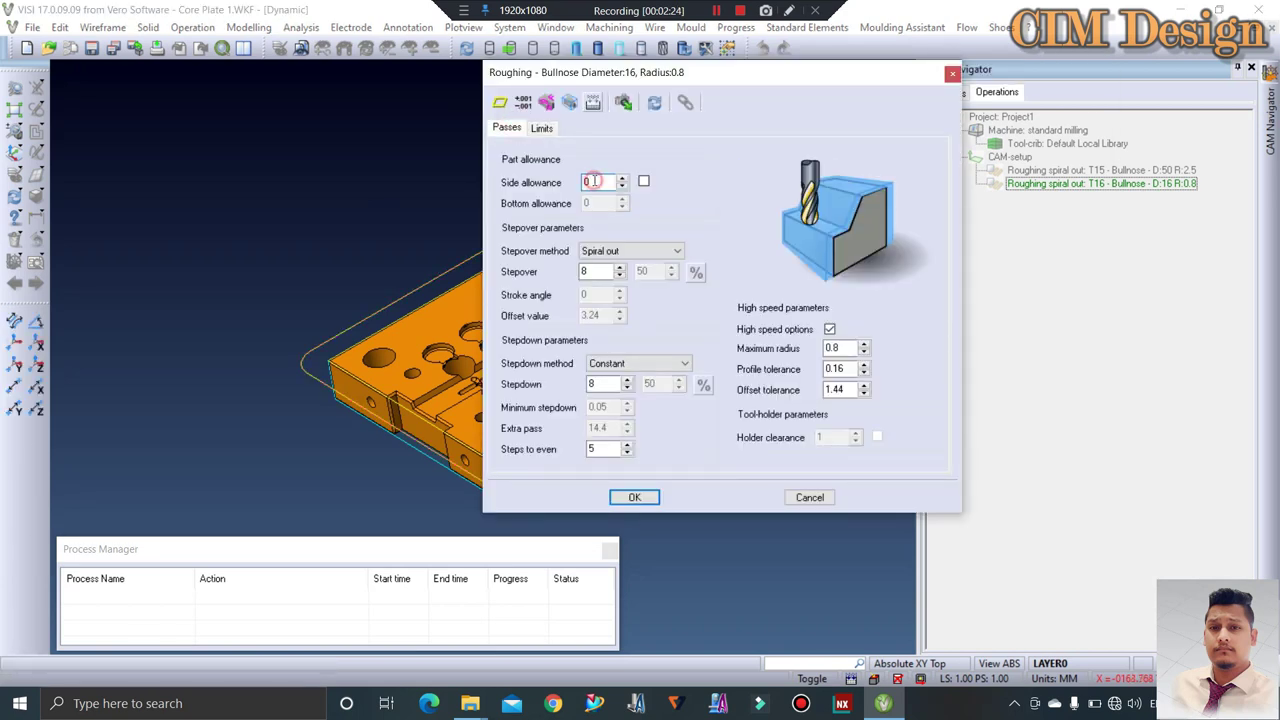
{"action": "key", "text": "Tab"}
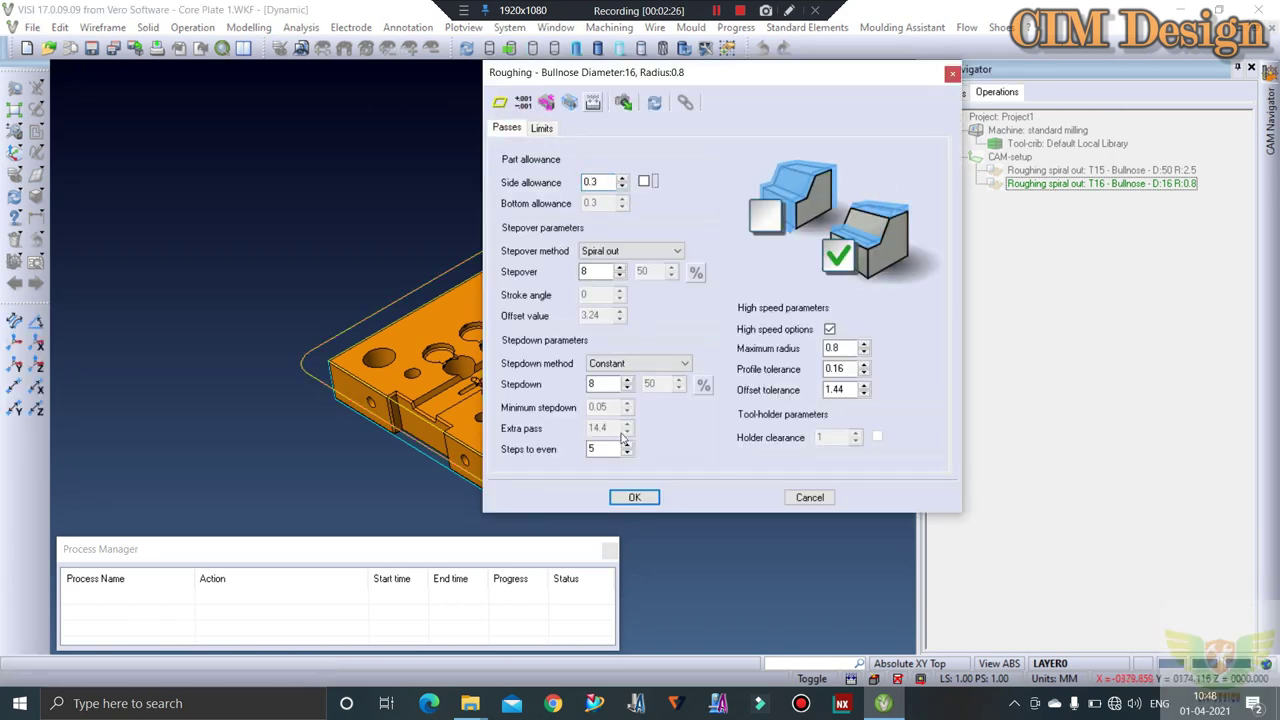
{"action": "left_click", "coordinate": [591, 383]}
{"action": "type", "text": "0.2"}
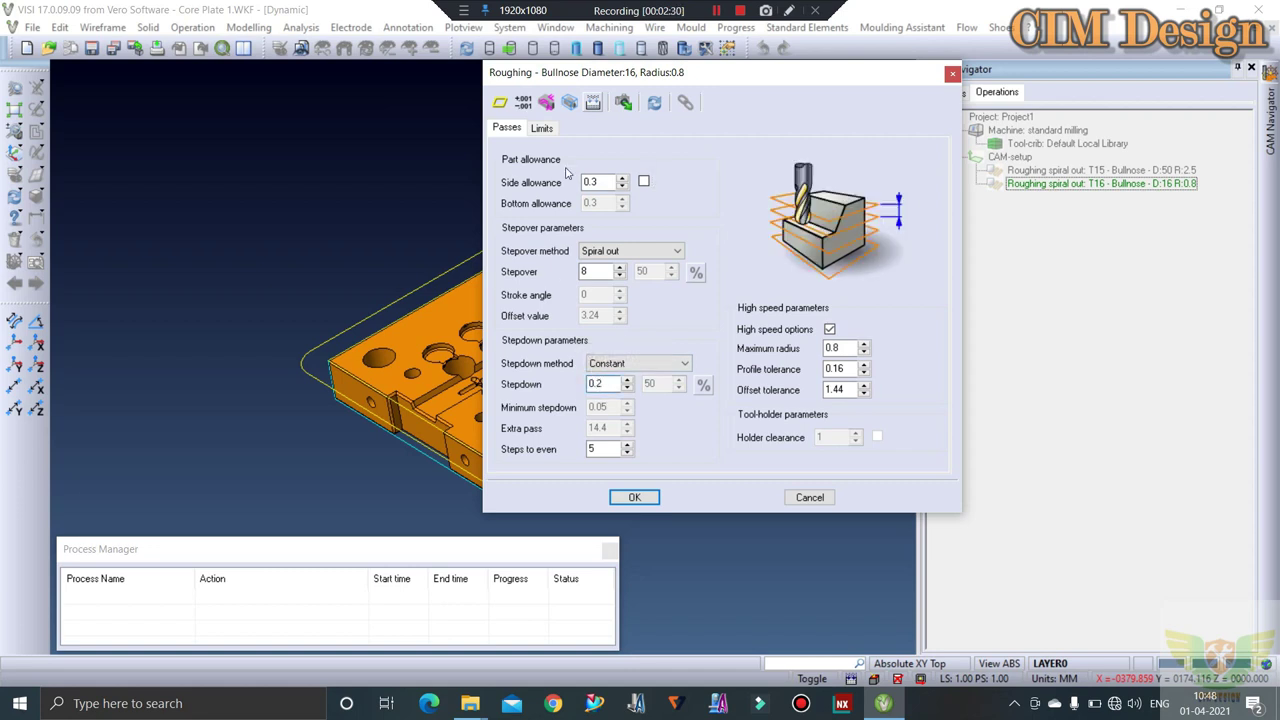
Set the T16 roughing to remachine what the T15 Roughing spiral out left, with -0.3 stock offset
{"action": "left_click", "coordinate": [545, 104]}
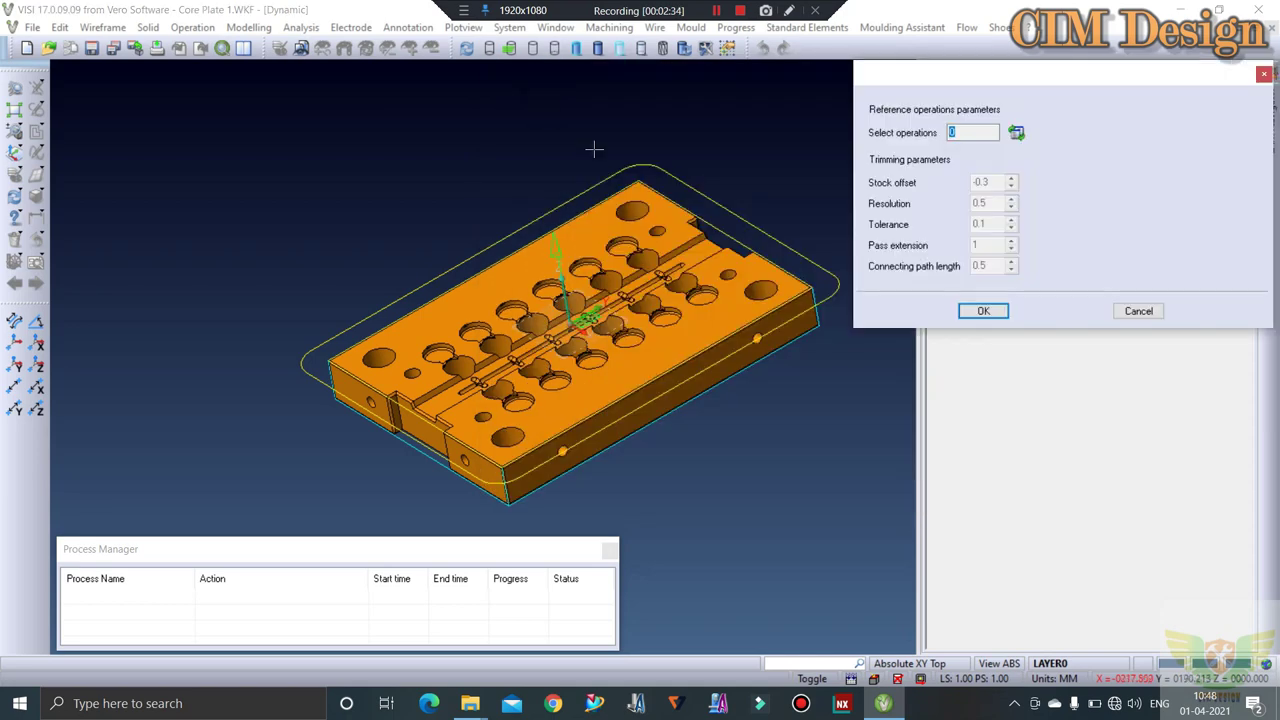
{"action": "left_click", "coordinate": [1012, 136]}
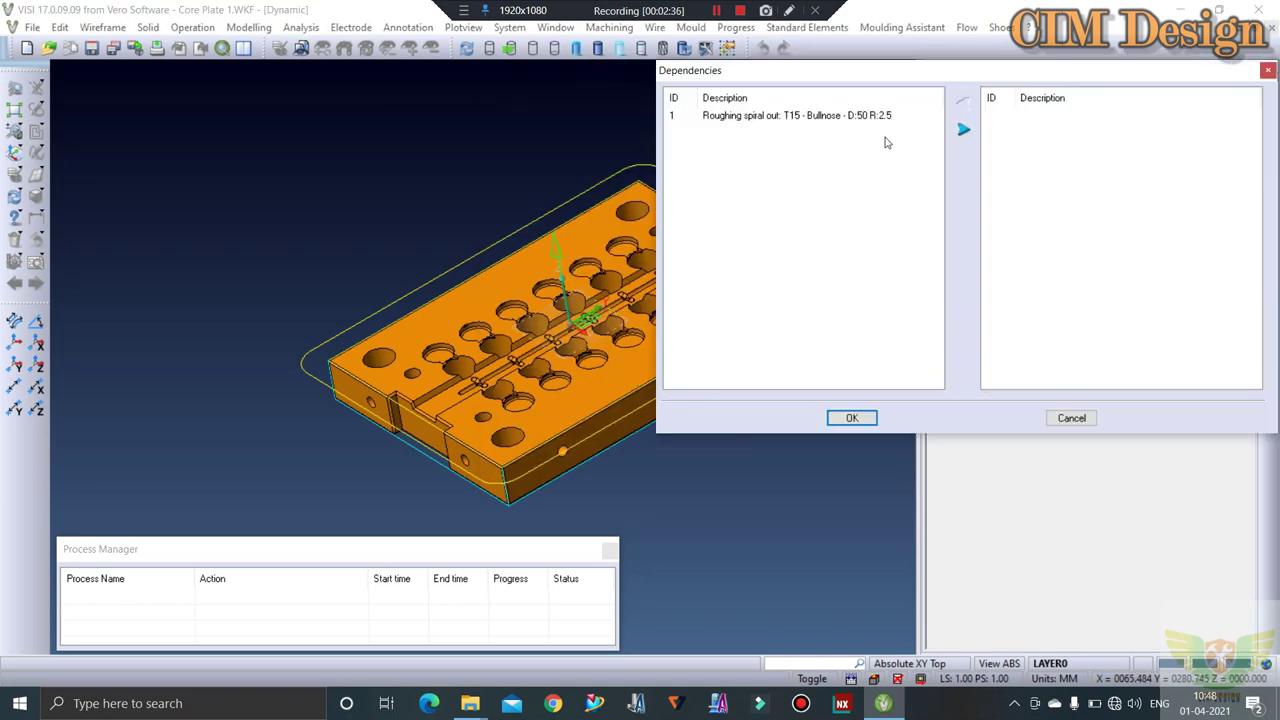
{"action": "left_click", "coordinate": [861, 118]}
{"action": "double_click", "coordinate": [861, 118]}
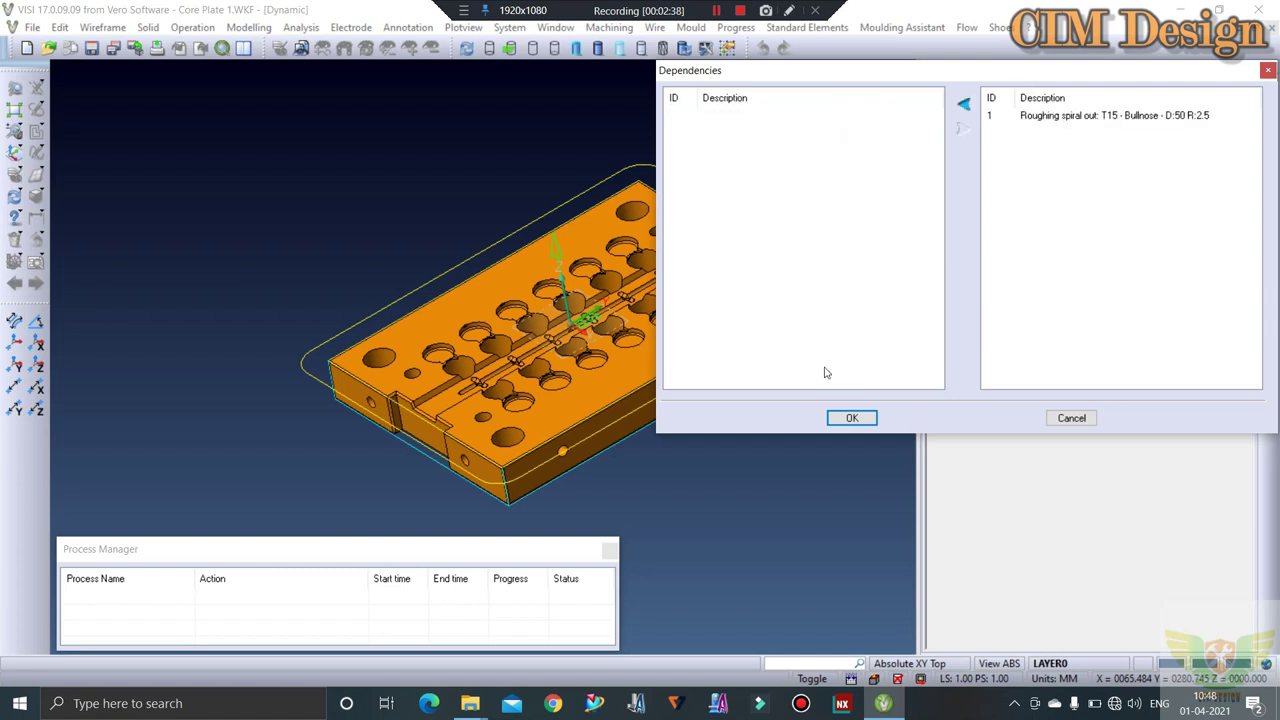
{"action": "left_click", "coordinate": [843, 417]}
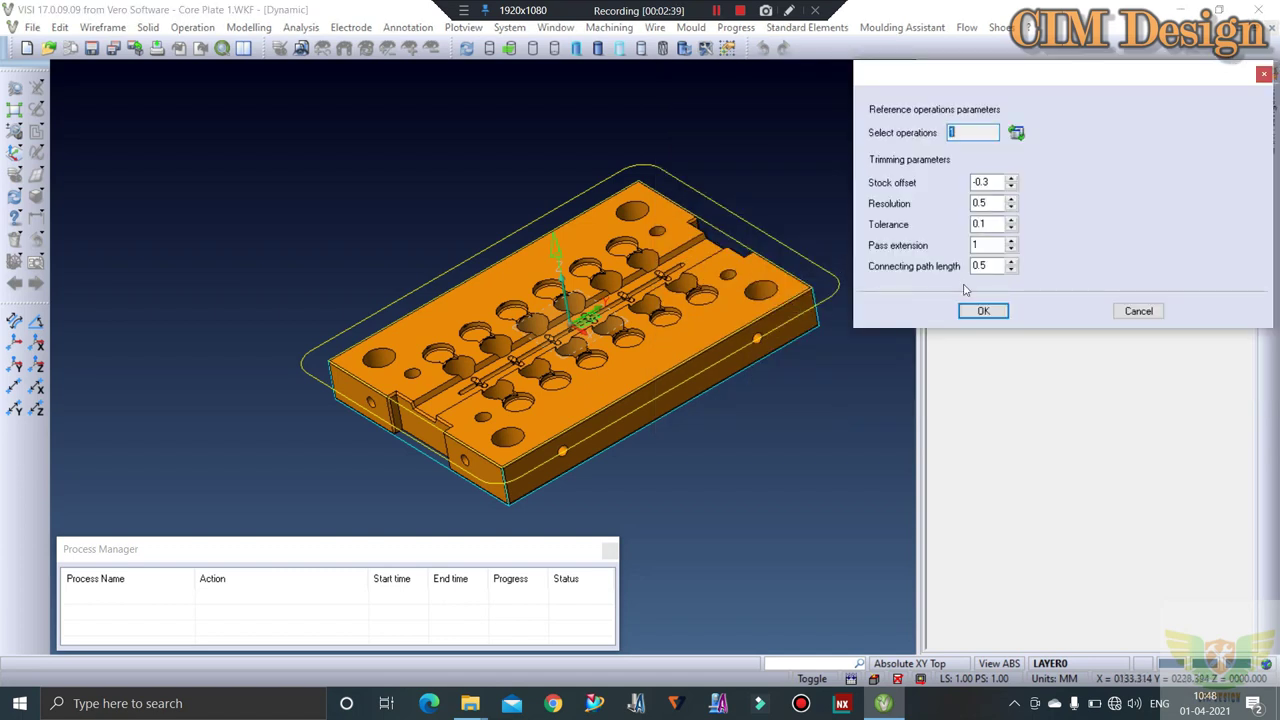
{"action": "left_click", "coordinate": [983, 312]}
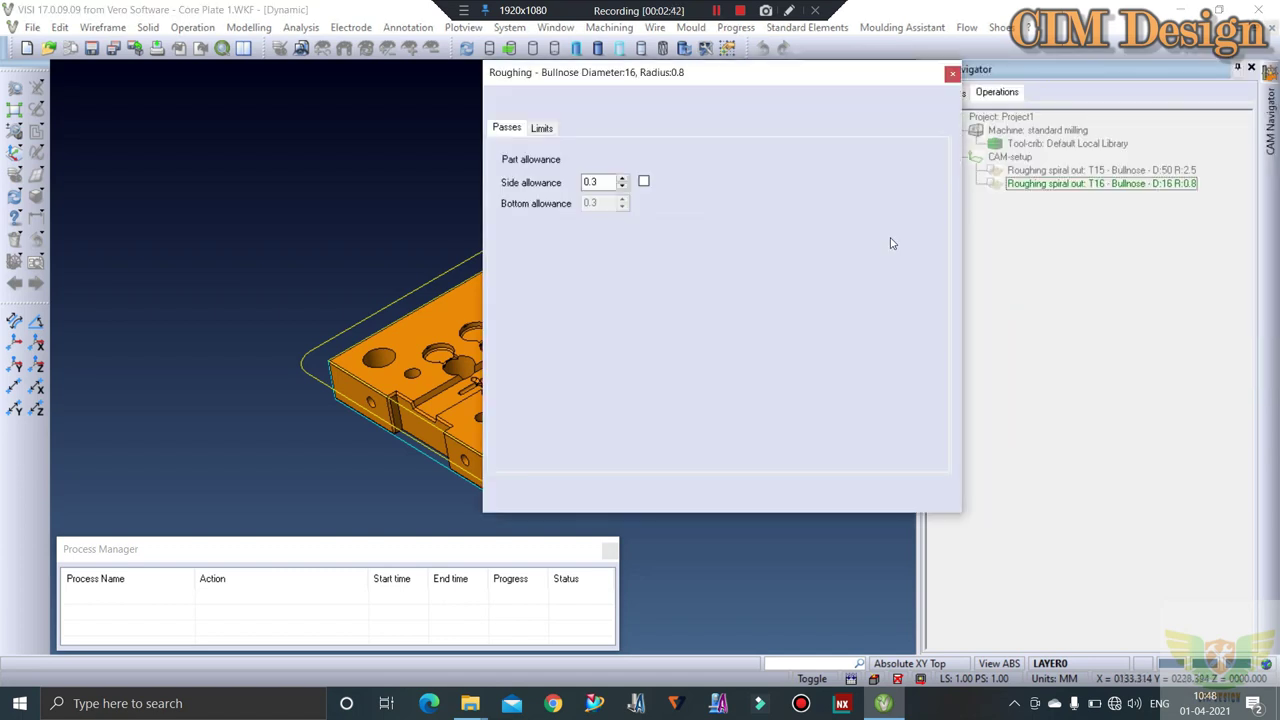
{"action": "left_click", "coordinate": [541, 128]}
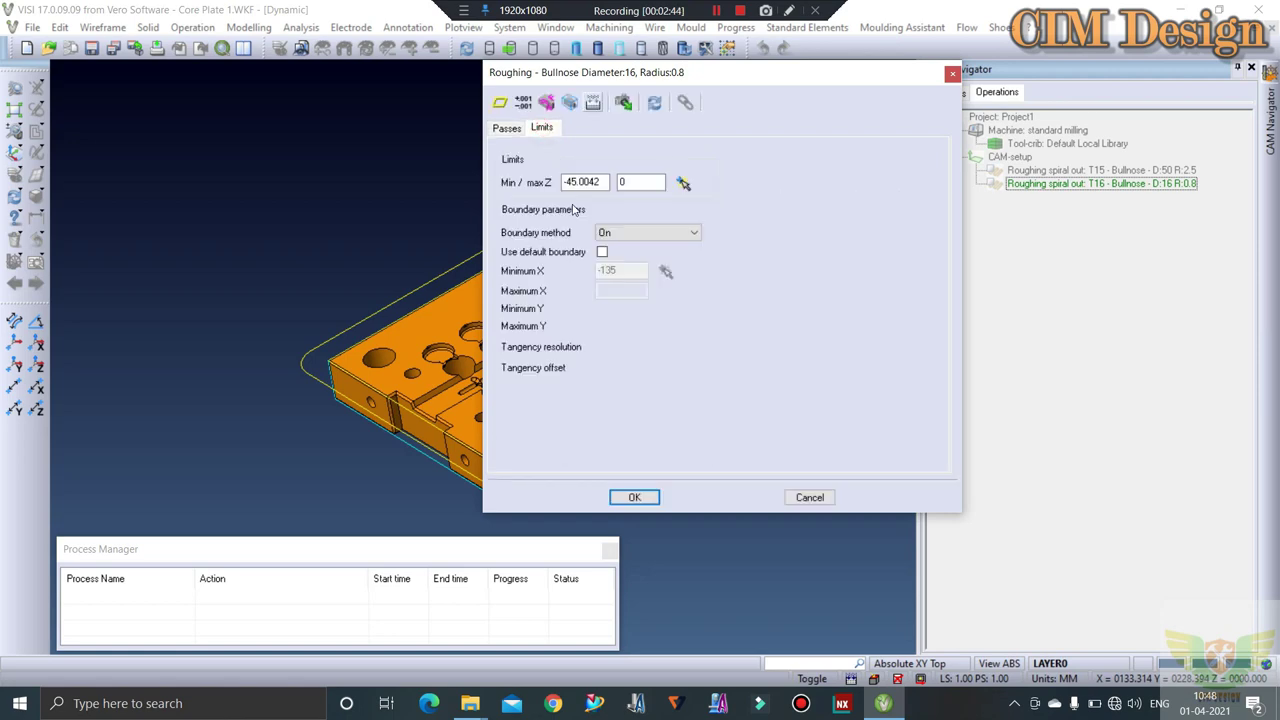
Accept the Z limits, then set plunging to Ramping and rapids to Safety distance 5
{"action": "left_click", "coordinate": [640, 497]}
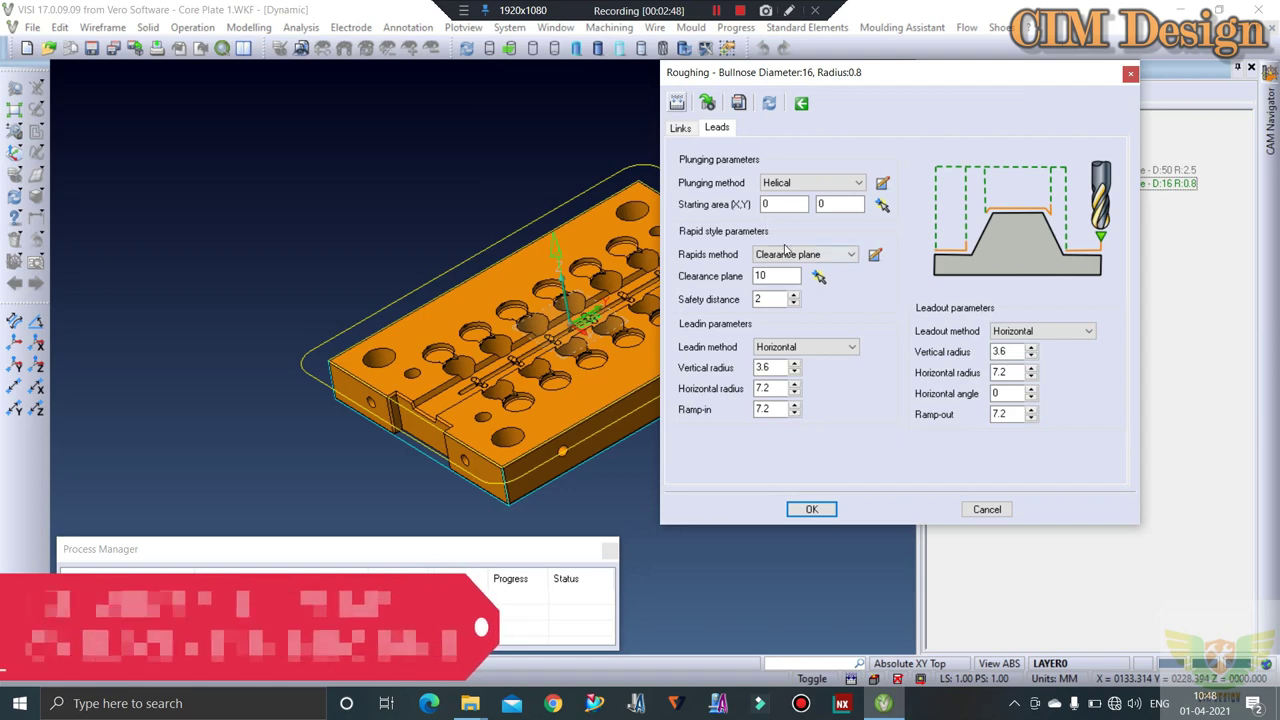
{"action": "left_click", "coordinate": [680, 128]}
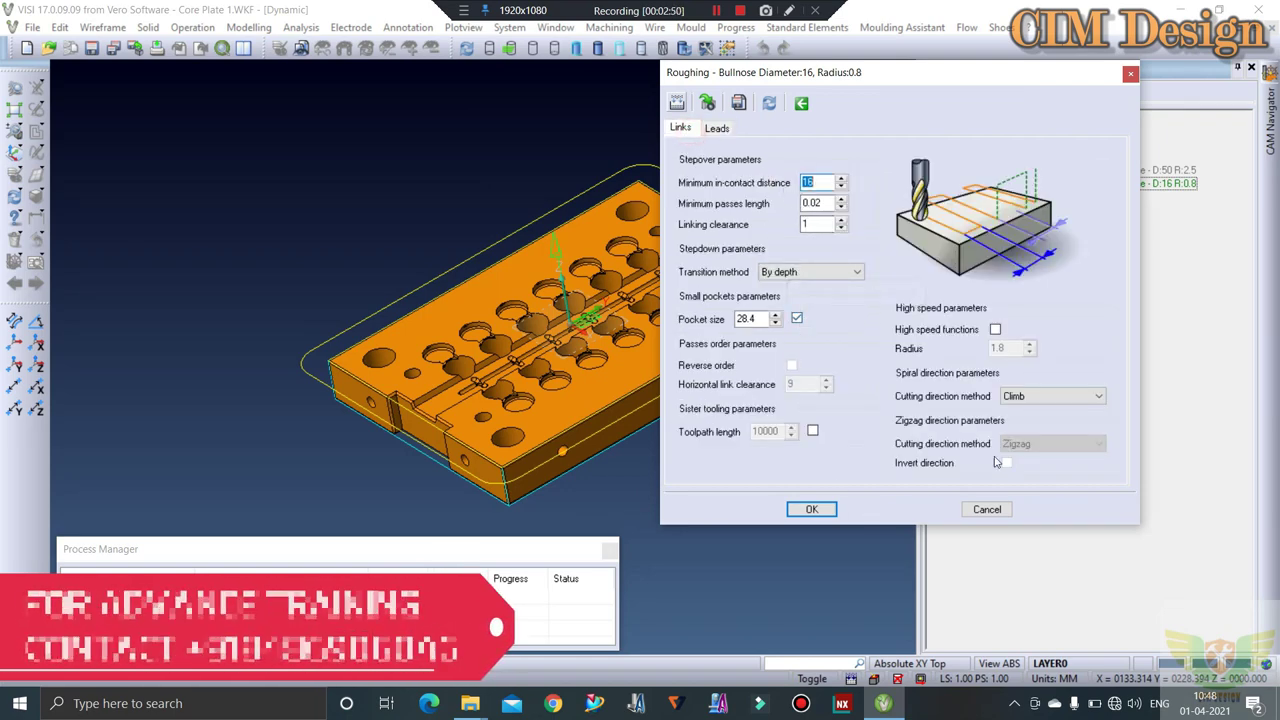
{"action": "left_click", "coordinate": [722, 130]}
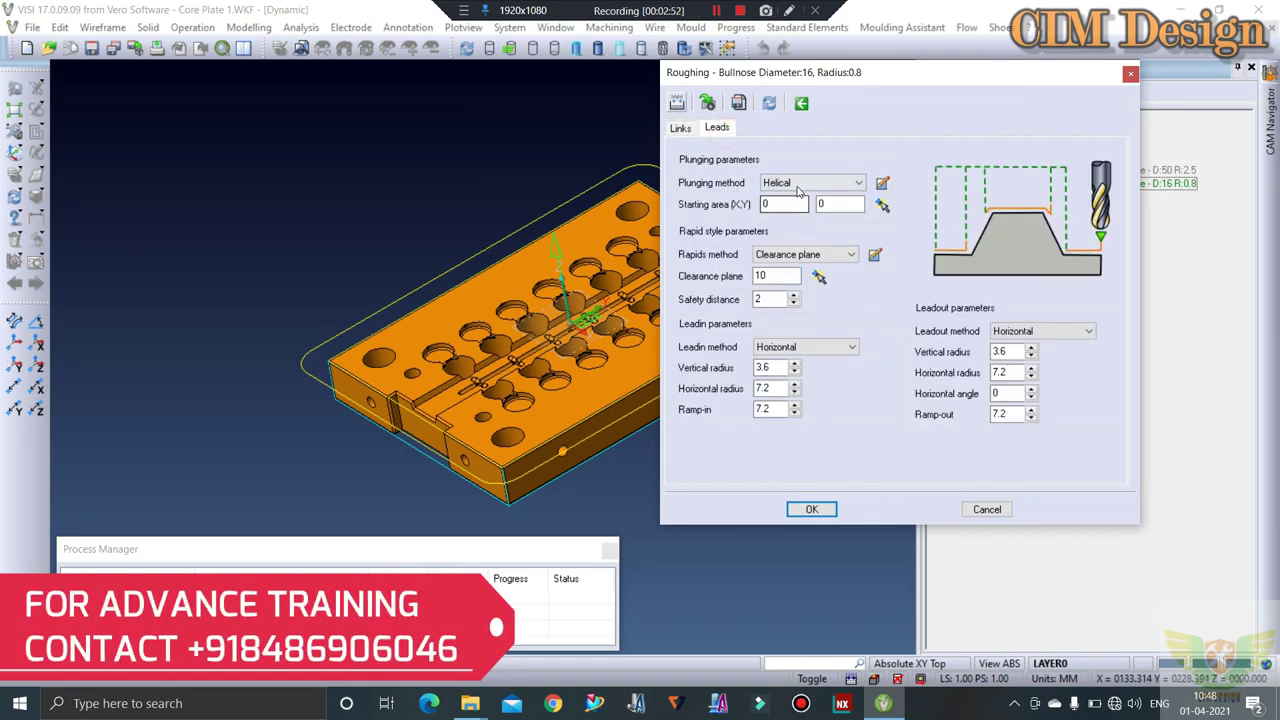
{"action": "left_click", "coordinate": [796, 184]}
{"action": "left_click", "coordinate": [781, 197]}
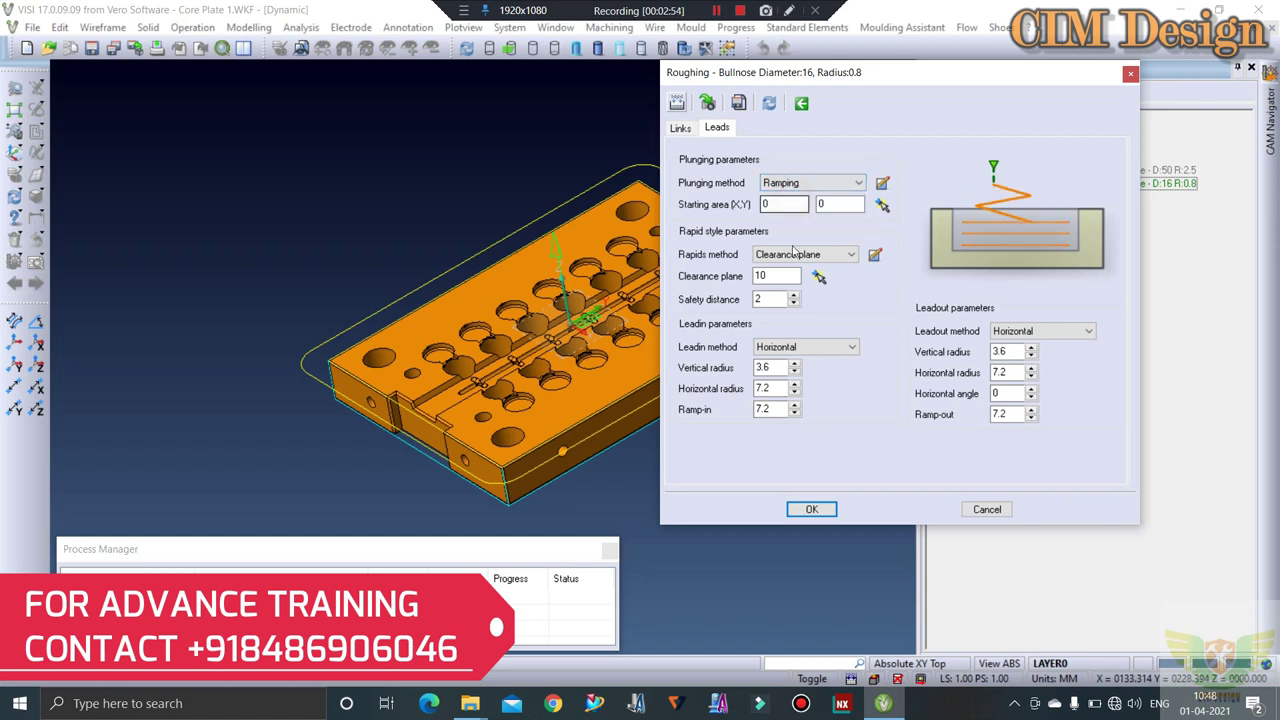
{"action": "left_click", "coordinate": [805, 254]}
{"action": "left_click", "coordinate": [775, 278]}
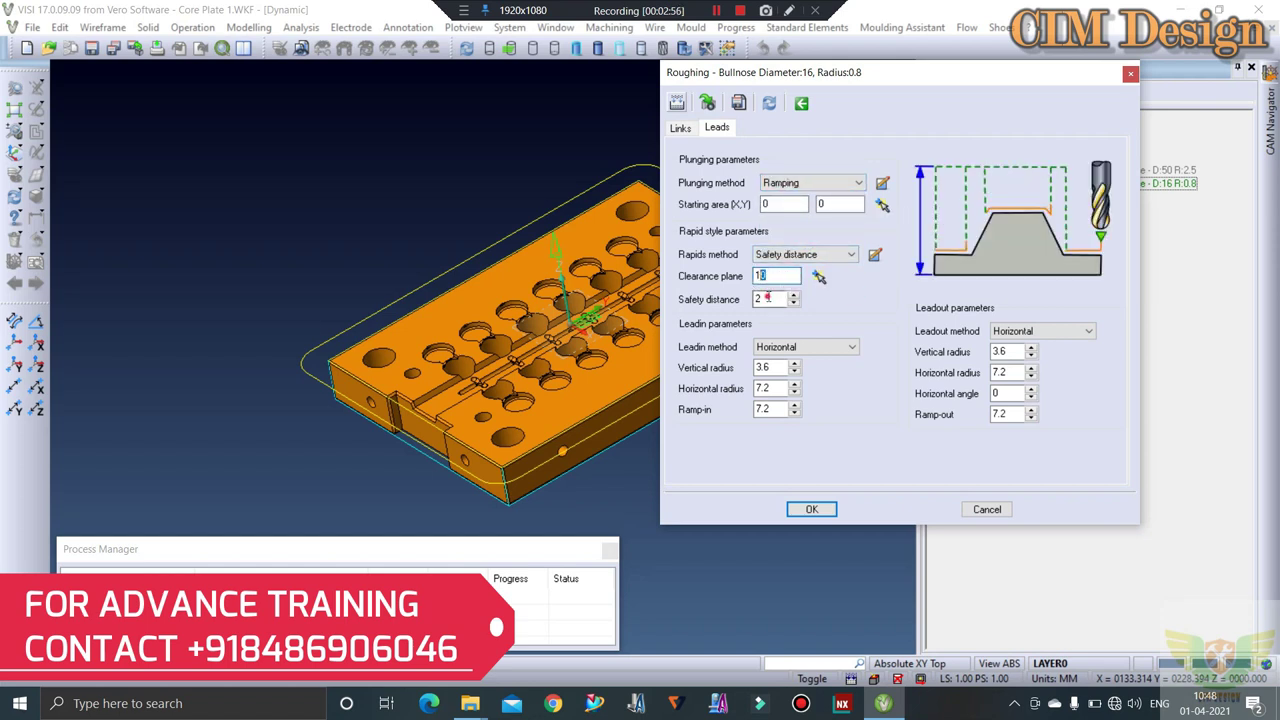
{"action": "double_click", "coordinate": [767, 298]}
{"action": "type", "text": "5"}
Set Vertical lead-in and lead-out, both with radius 4, and create the roughing operation
{"action": "left_click", "coordinate": [806, 350]}
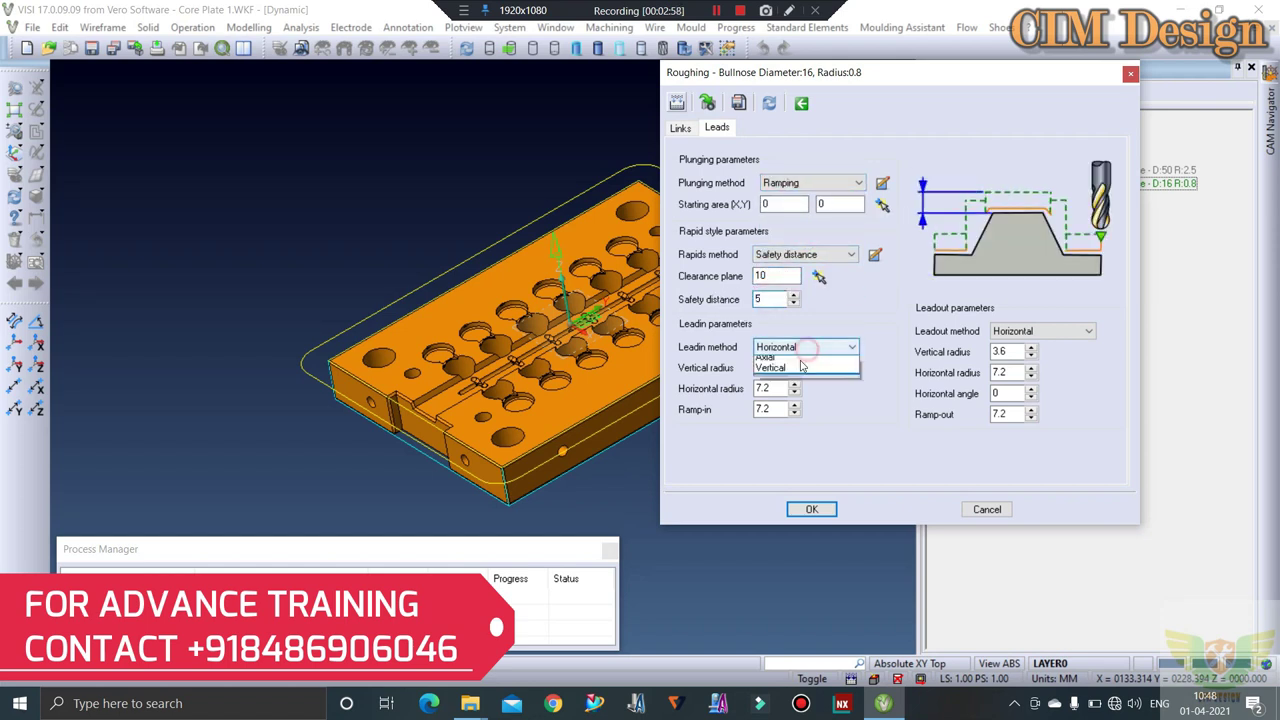
{"action": "left_click", "coordinate": [795, 369]}
{"action": "left_click", "coordinate": [1020, 333]}
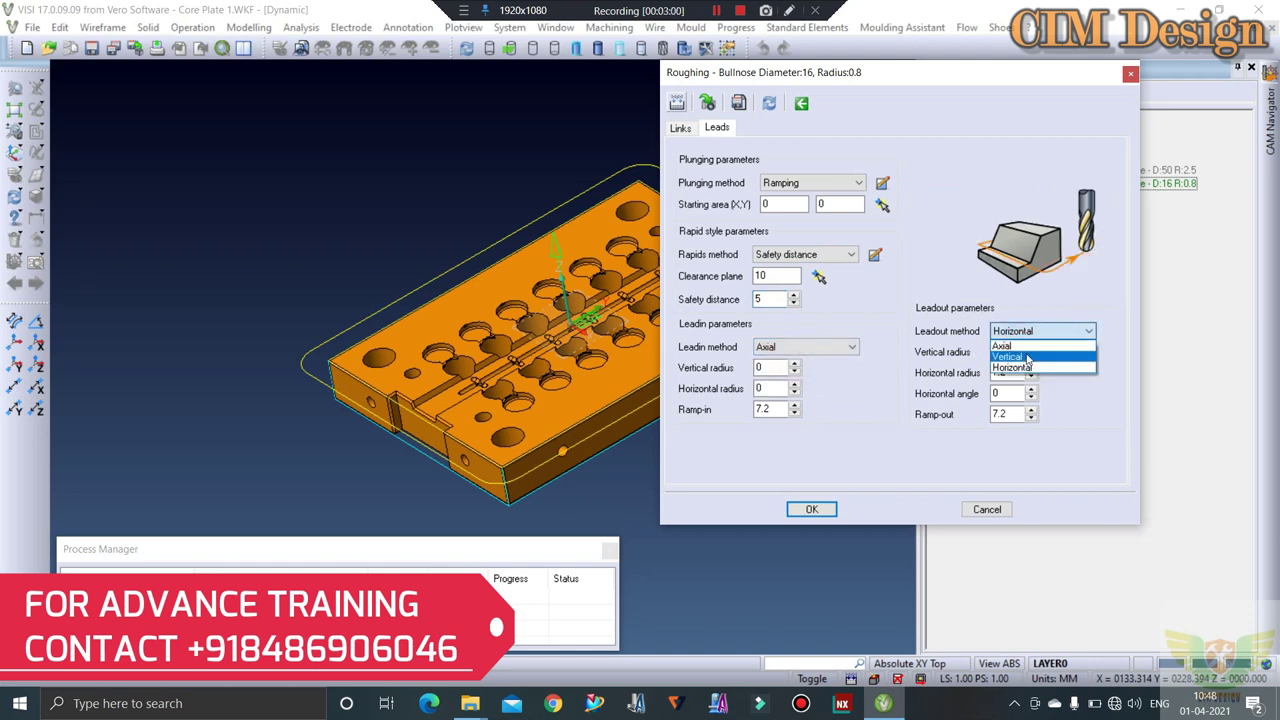
{"action": "left_click", "coordinate": [1020, 357]}
{"action": "left_click", "coordinate": [837, 346]}
{"action": "left_click", "coordinate": [811, 371]}
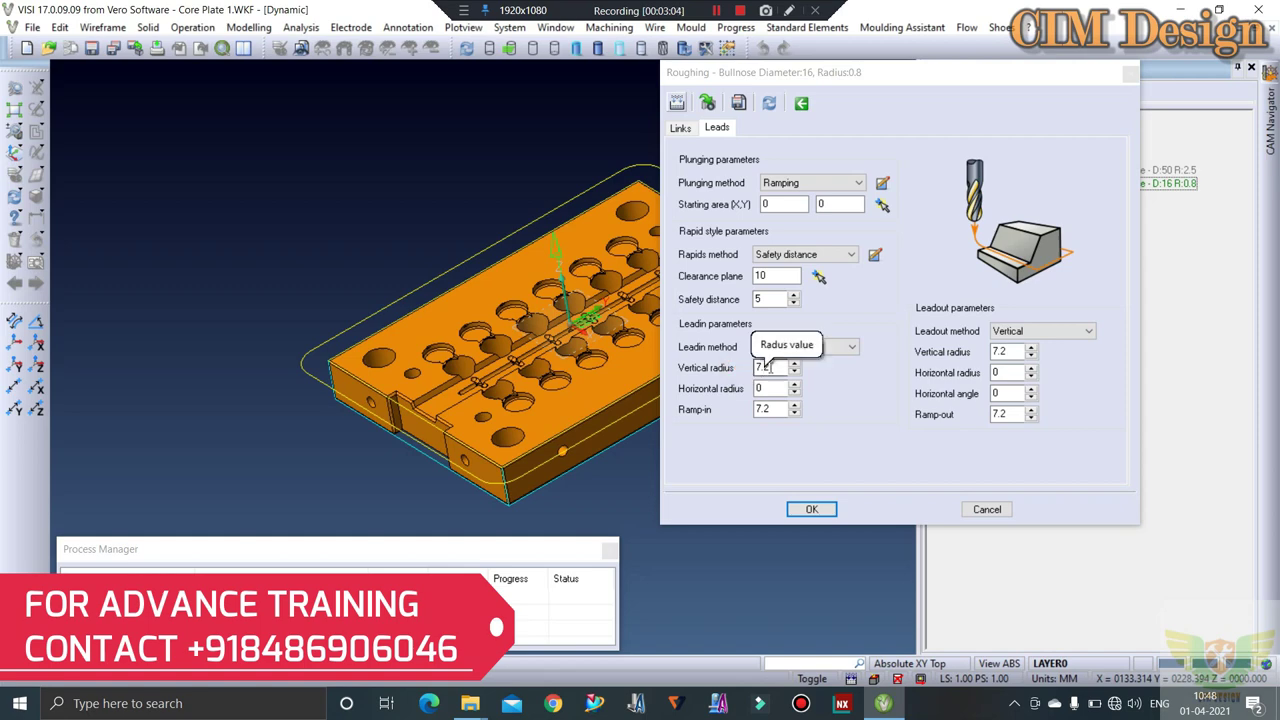
{"action": "double_click", "coordinate": [757, 368]}
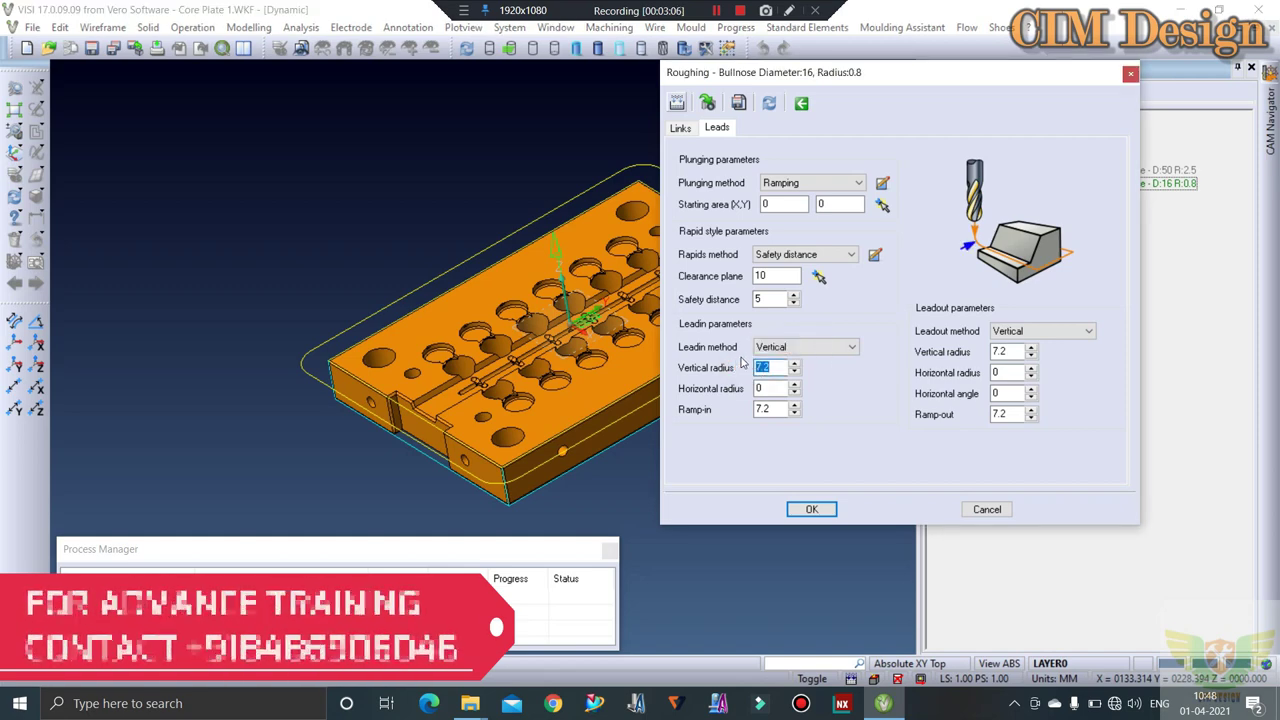
{"action": "type", "text": "4"}
{"action": "double_click", "coordinate": [1000, 352]}
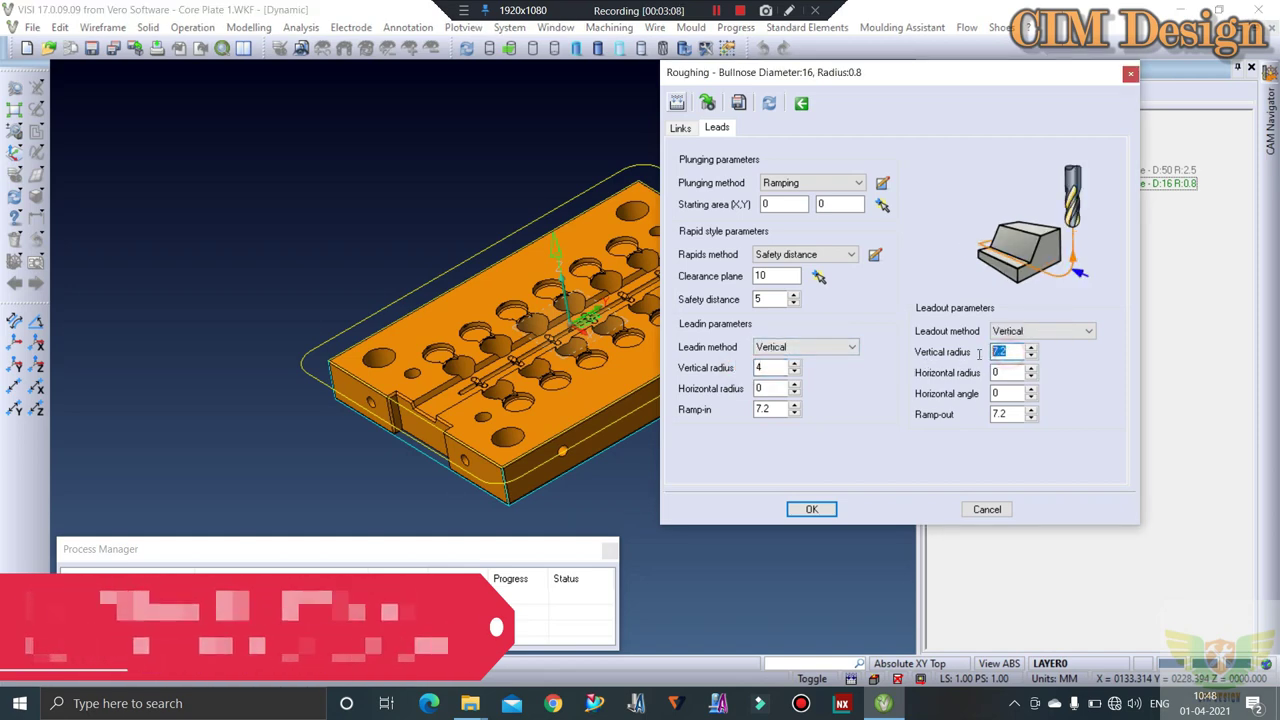
{"action": "type", "text": "4"}
{"action": "left_click", "coordinate": [812, 510]}
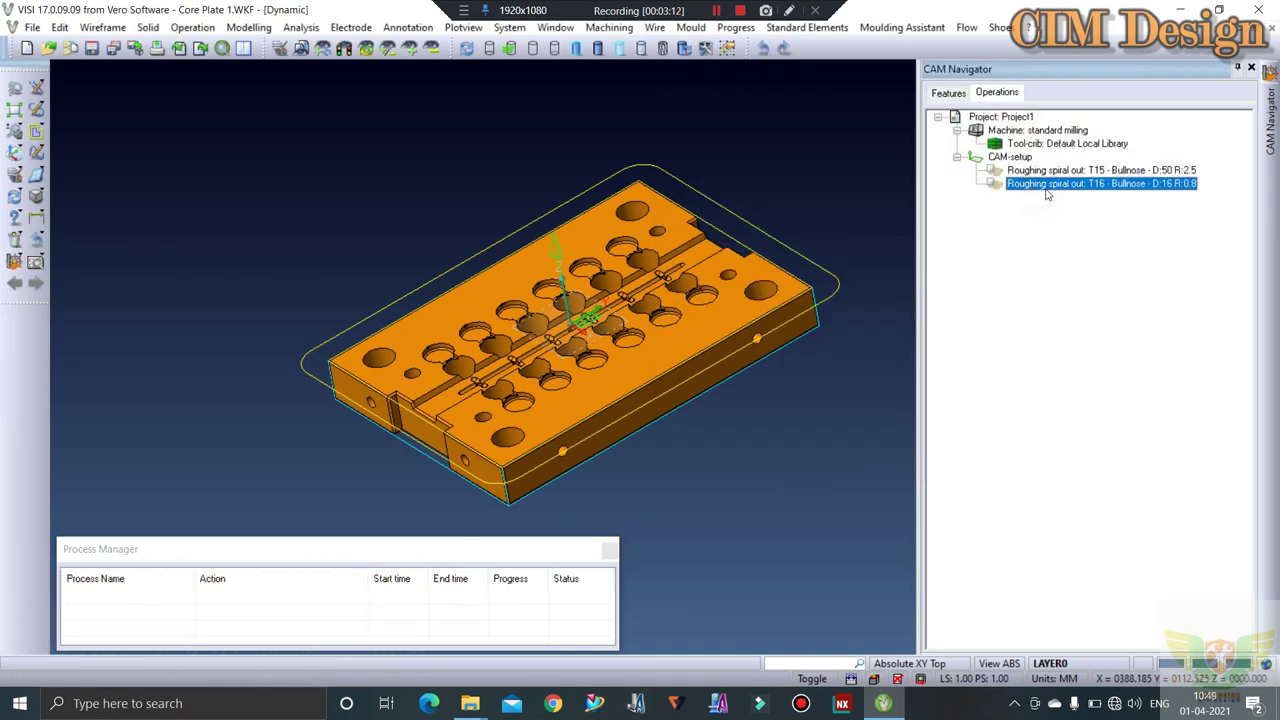
Build the Roughing T16 operation from the CAM Navigator
{"action": "right_click", "coordinate": [1048, 187]}
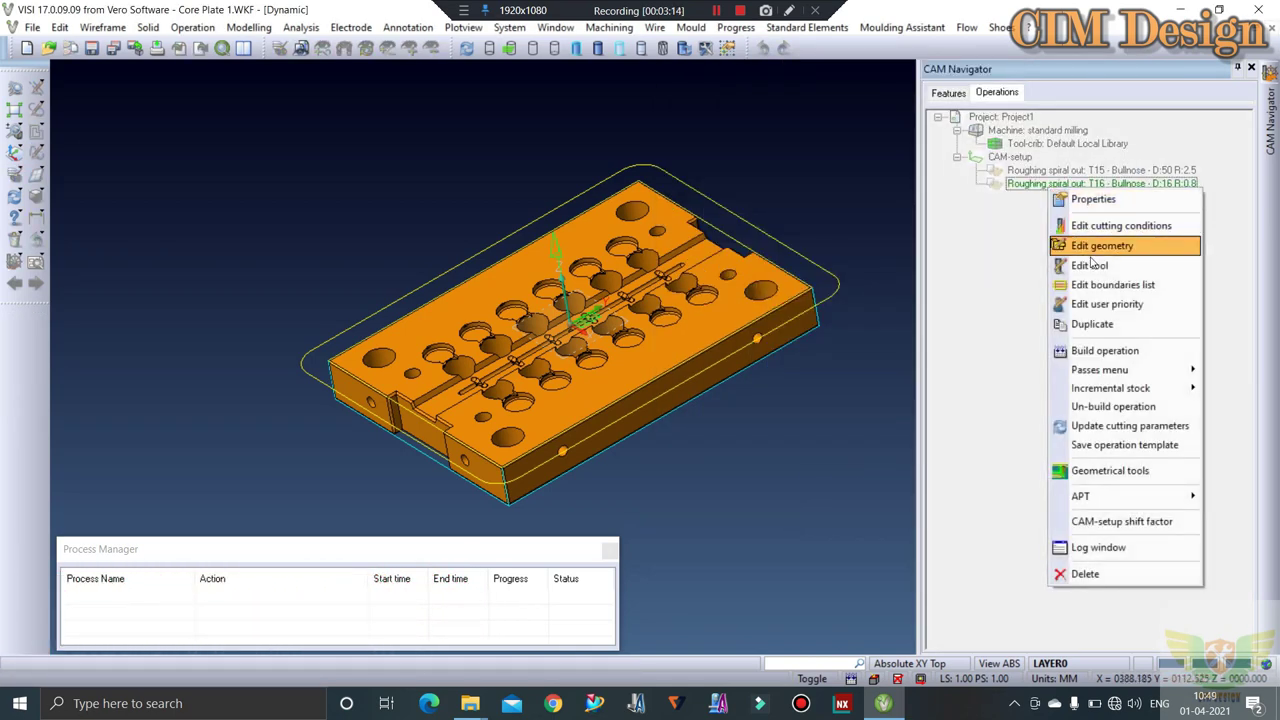
{"action": "left_click", "coordinate": [1098, 352]}
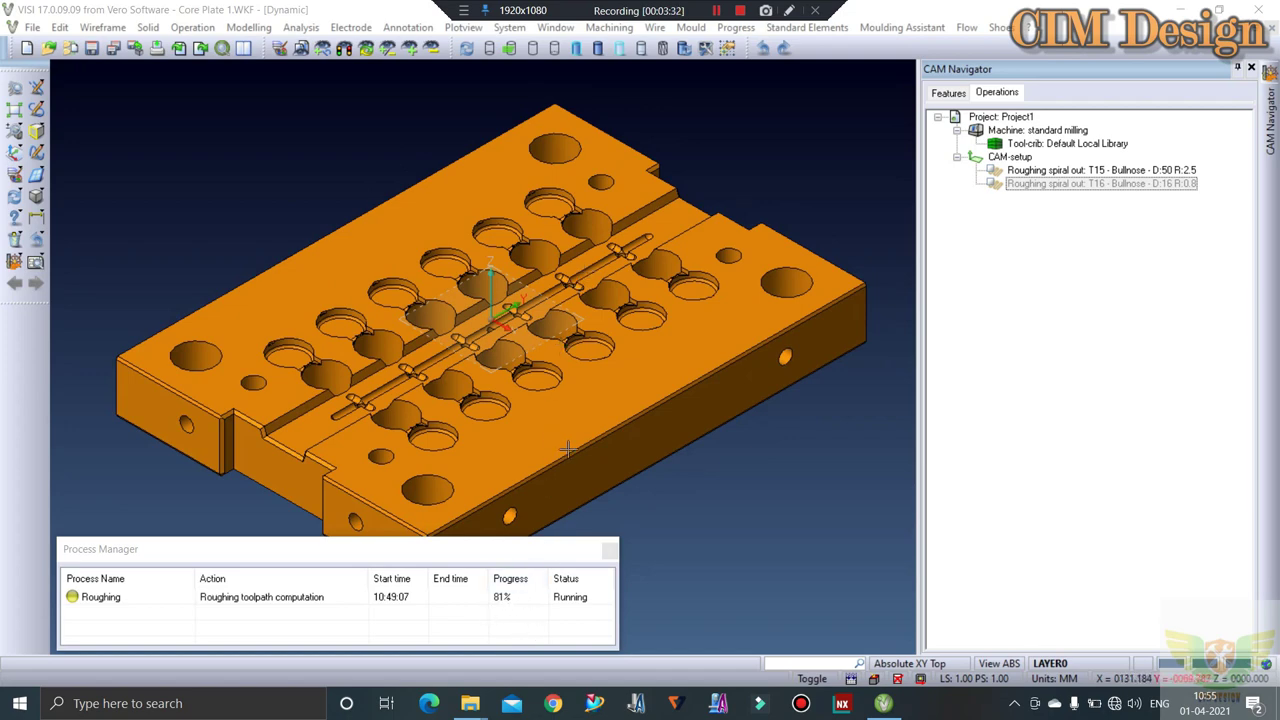
Orbit and zoom around the core plate's pockets and runner until the T16 roughing finishes, ending in Top view
{"action": "scroll", "coordinate": [563, 447], "scroll_direction": "down", "scroll_amount": 1}
{"action": "scroll", "coordinate": [497, 300], "scroll_direction": "down", "scroll_amount": 1}
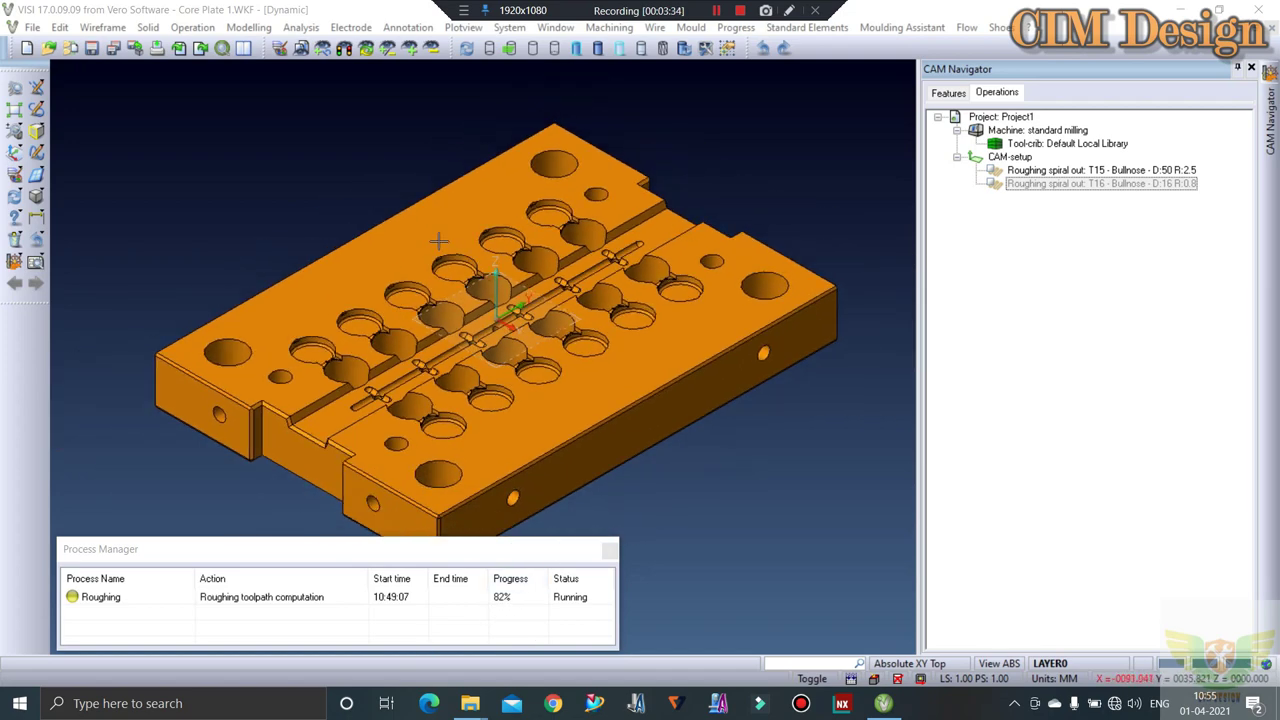
{"action": "scroll", "coordinate": [497, 278], "scroll_direction": "down", "scroll_amount": 1}
{"action": "middle_click_drag", "start_coordinate": [497, 278], "coordinate": [445, 270]}
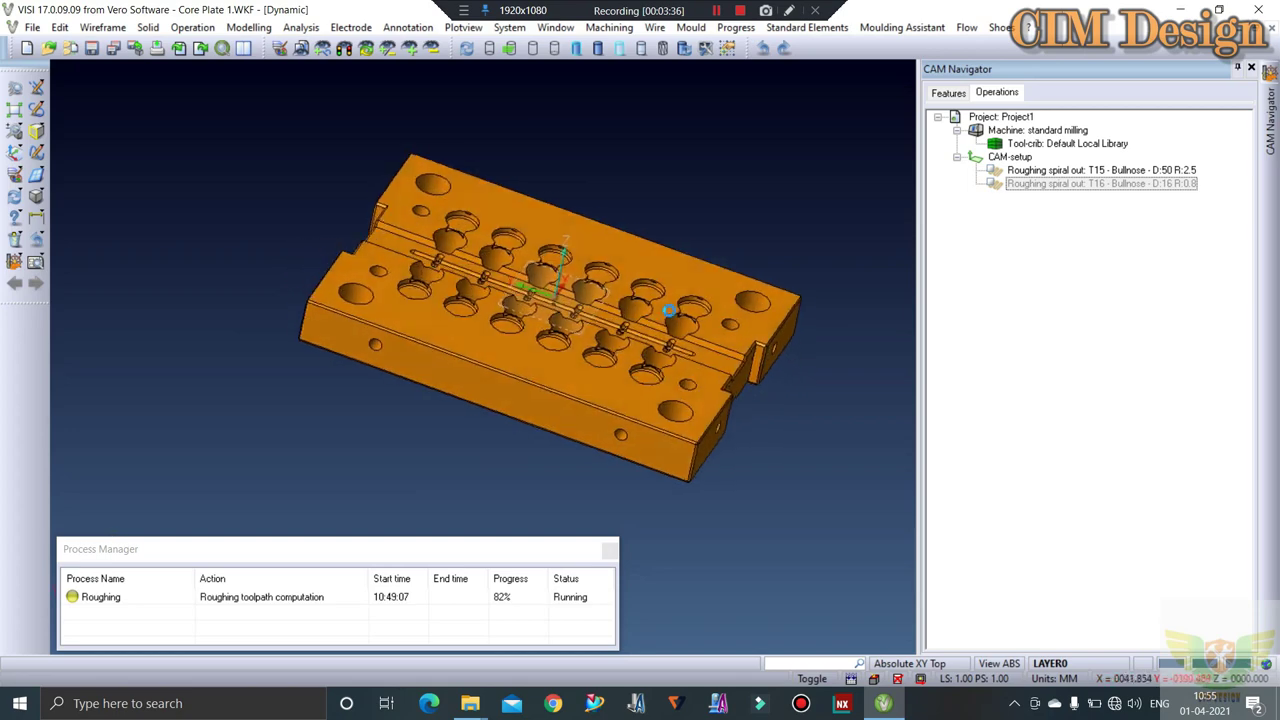
{"action": "scroll", "coordinate": [380, 235], "scroll_direction": "up", "scroll_amount": 2}
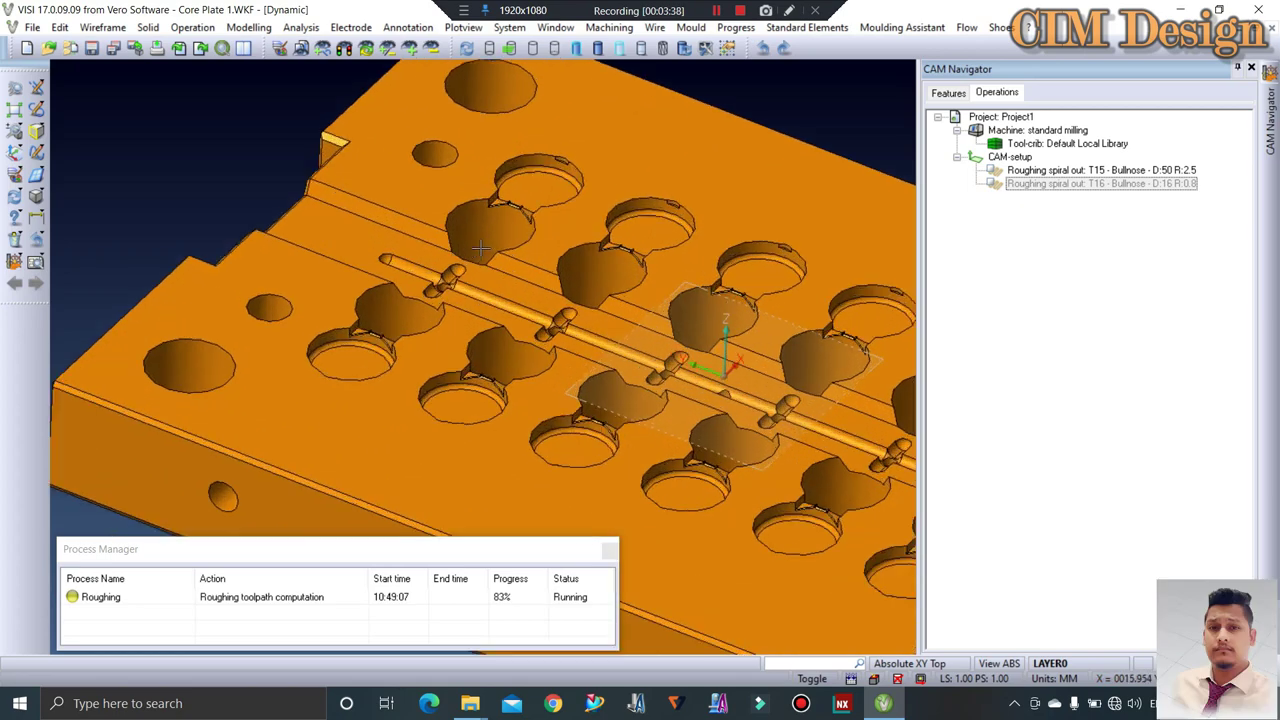
{"action": "scroll", "coordinate": [362, 224], "scroll_direction": "up", "scroll_amount": 2}
{"action": "scroll", "coordinate": [362, 224], "scroll_direction": "down", "scroll_amount": 2}
{"action": "scroll", "coordinate": [370, 225], "scroll_direction": "down", "scroll_amount": 1}
{"action": "scroll", "coordinate": [400, 227], "scroll_direction": "up", "scroll_amount": 2}
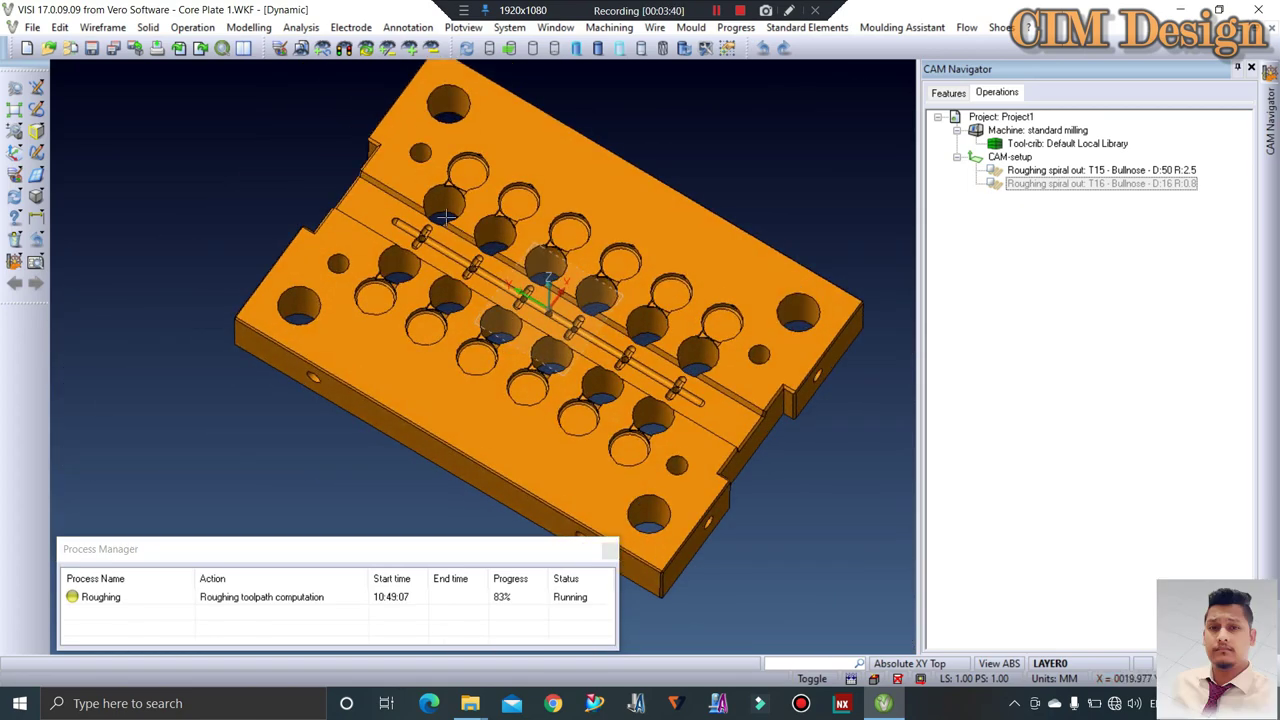
{"action": "scroll", "coordinate": [420, 228], "scroll_direction": "up", "scroll_amount": 2}
{"action": "scroll", "coordinate": [414, 228], "scroll_direction": "down", "scroll_amount": 2}
{"action": "mouse_move", "coordinate": [414, 228]}
{"action": "middle_mouse_down"}
{"action": "mouse_move", "coordinate": [528, 278]}
{"action": "mouse_move", "coordinate": [527, 318]}
{"action": "middle_mouse_up"}
{"action": "scroll", "coordinate": [528, 278], "scroll_direction": "down", "scroll_amount": 1}
{"action": "scroll", "coordinate": [527, 320], "scroll_direction": "up", "scroll_amount": 2}
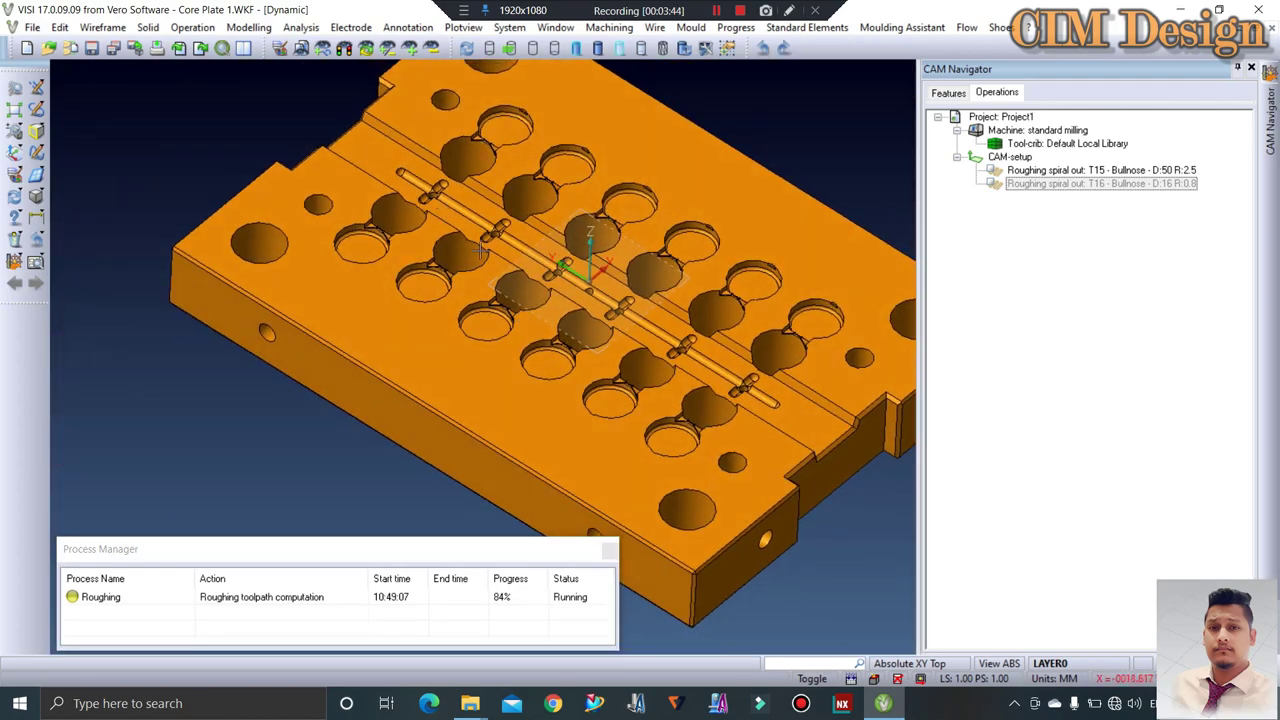
{"action": "scroll", "coordinate": [482, 249], "scroll_direction": "down", "scroll_amount": 1}
{"action": "scroll", "coordinate": [470, 238], "scroll_direction": "up", "scroll_amount": 2}
{"action": "scroll", "coordinate": [455, 222], "scroll_direction": "up", "scroll_amount": 1}
{"action": "scroll", "coordinate": [440, 208], "scroll_direction": "up", "scroll_amount": 1}
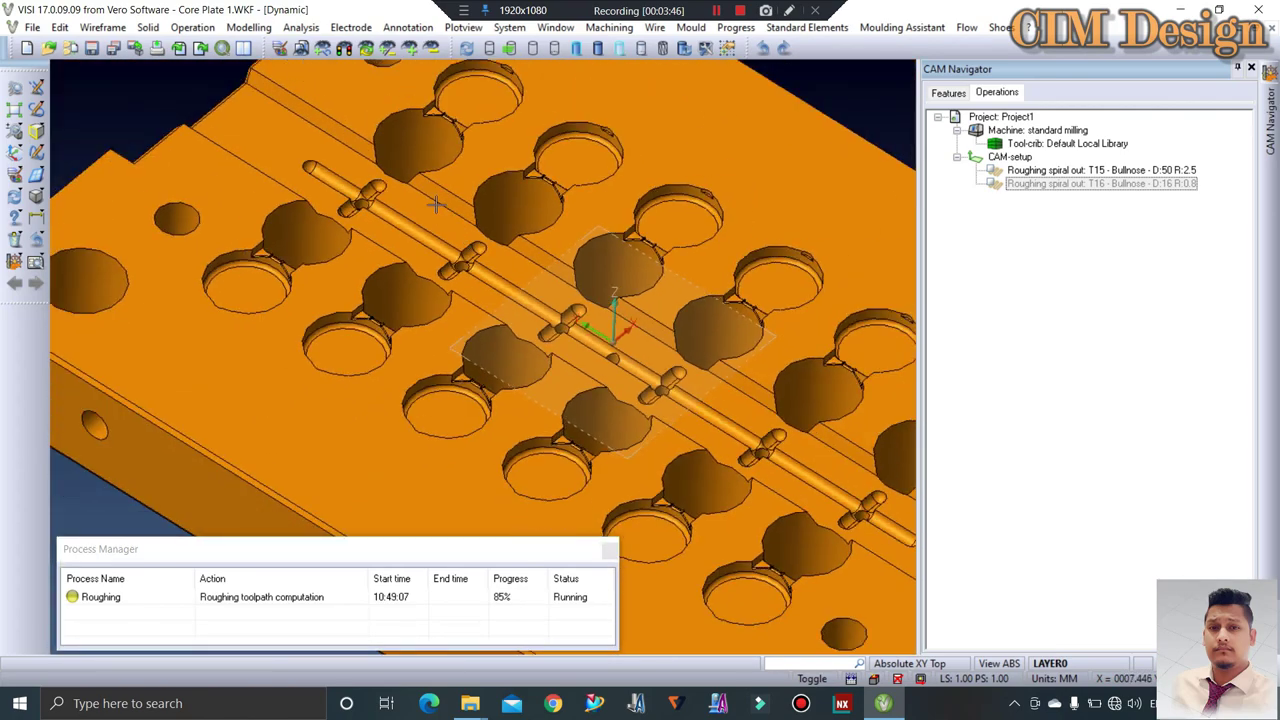
{"action": "scroll", "coordinate": [436, 205], "scroll_direction": "down", "scroll_amount": 3}
{"action": "scroll", "coordinate": [523, 195], "scroll_direction": "up", "scroll_amount": 1}
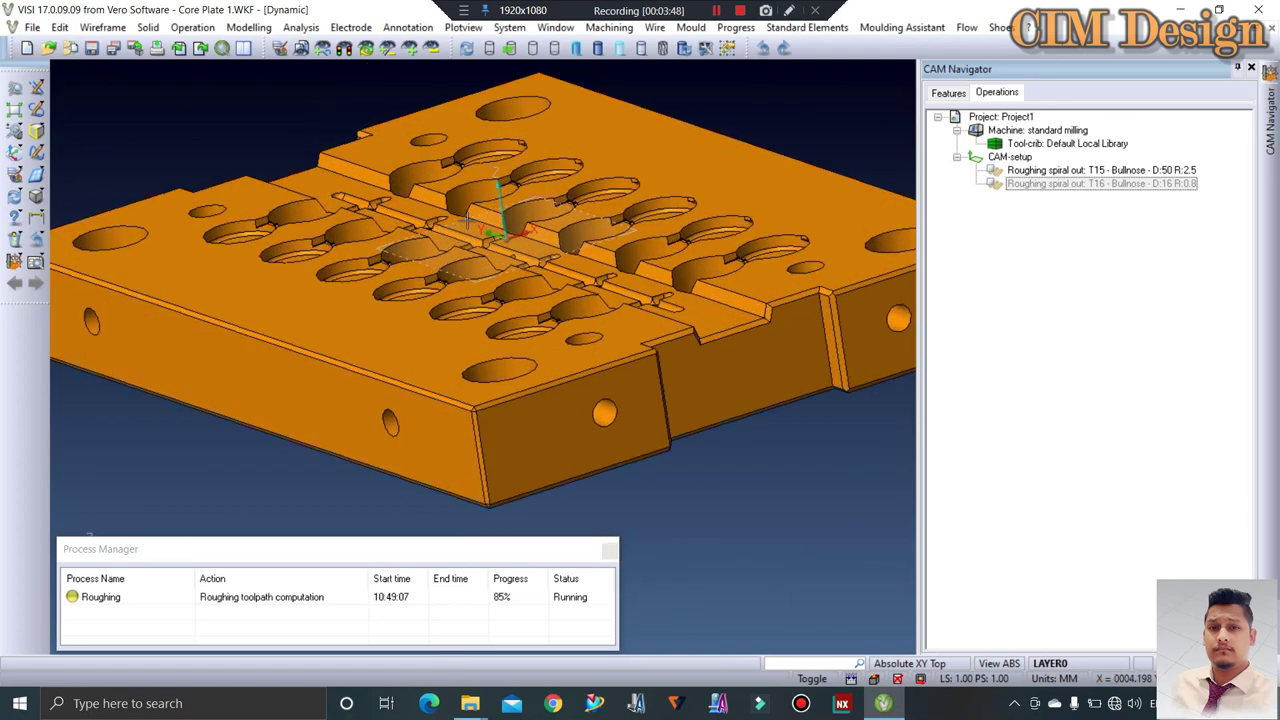
{"action": "scroll", "coordinate": [500, 195], "scroll_direction": "up", "scroll_amount": 1}
{"action": "scroll", "coordinate": [465, 195], "scroll_direction": "up", "scroll_amount": 2}
{"action": "scroll", "coordinate": [434, 194], "scroll_direction": "up", "scroll_amount": 1}
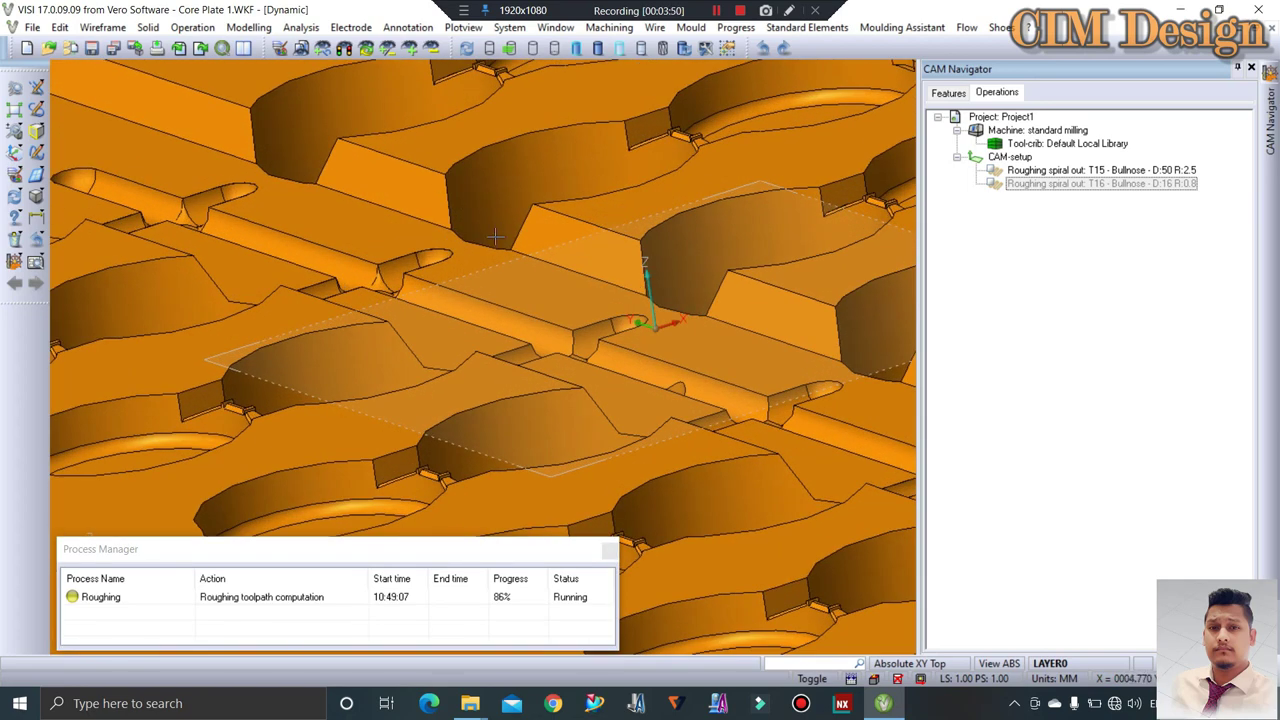
{"action": "scroll", "coordinate": [410, 204], "scroll_direction": "down", "scroll_amount": 2}
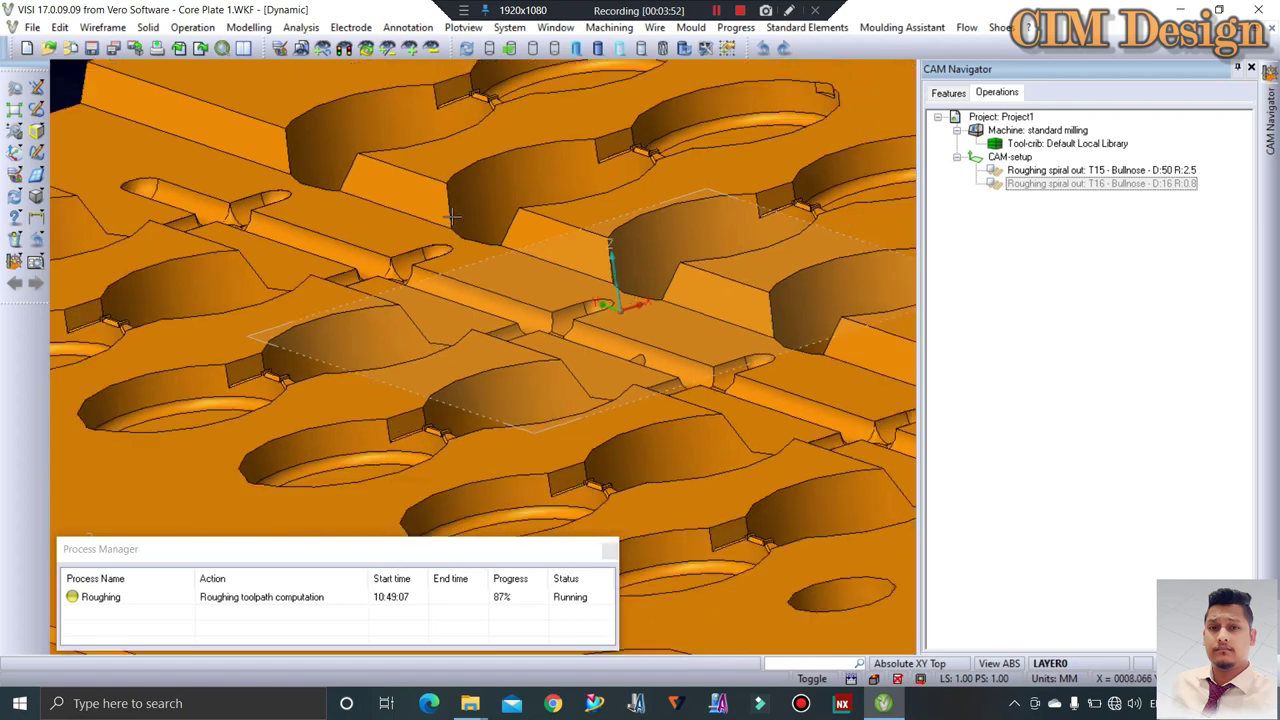
{"action": "scroll", "coordinate": [440, 225], "scroll_direction": "down", "scroll_amount": 2}
{"action": "scroll", "coordinate": [470, 250], "scroll_direction": "down", "scroll_amount": 1}
{"action": "scroll", "coordinate": [493, 265], "scroll_direction": "up", "scroll_amount": 1}
{"action": "scroll", "coordinate": [493, 265], "scroll_direction": "down", "scroll_amount": 1}
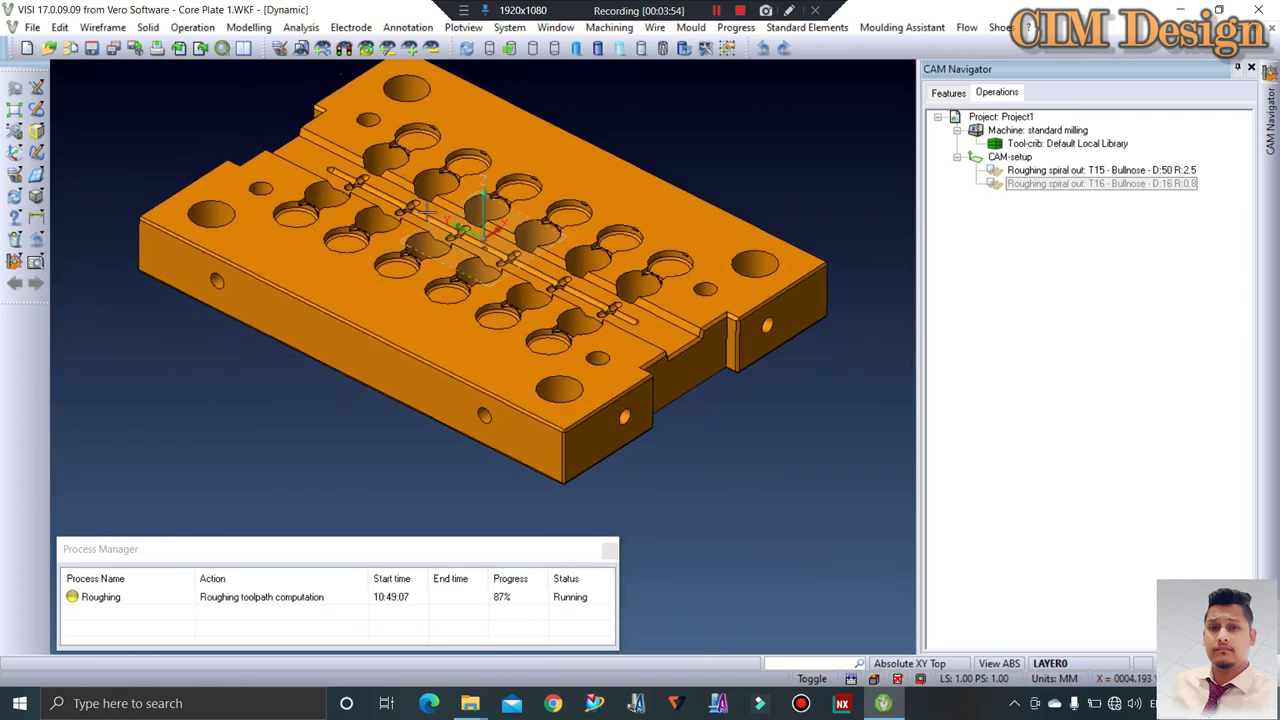
{"action": "scroll", "coordinate": [508, 375], "scroll_direction": "down", "scroll_amount": 1}
{"action": "middle_click_drag", "start_coordinate": [450, 405], "coordinate": [777, 337]}
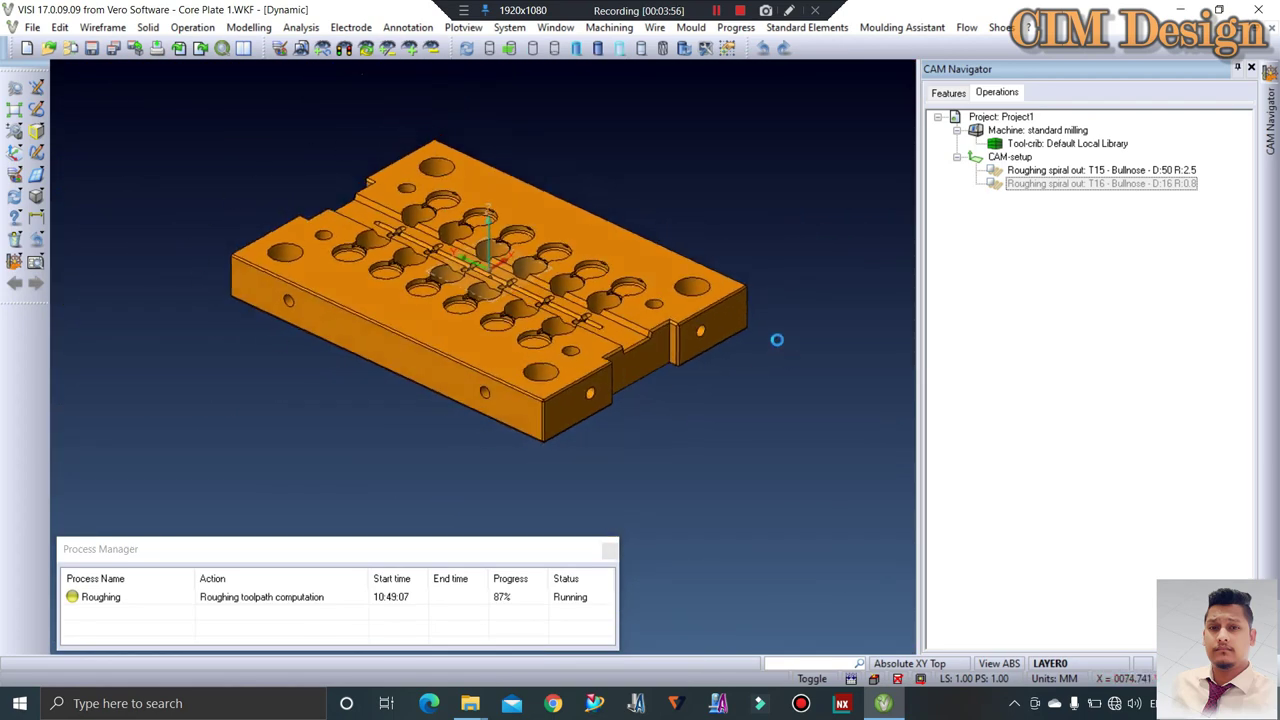
{"action": "scroll", "coordinate": [780, 340], "scroll_direction": "down", "scroll_amount": 2}
{"action": "scroll", "coordinate": [695, 323], "scroll_direction": "up", "scroll_amount": 2}
{"action": "scroll", "coordinate": [695, 323], "scroll_direction": "up", "scroll_amount": 3}
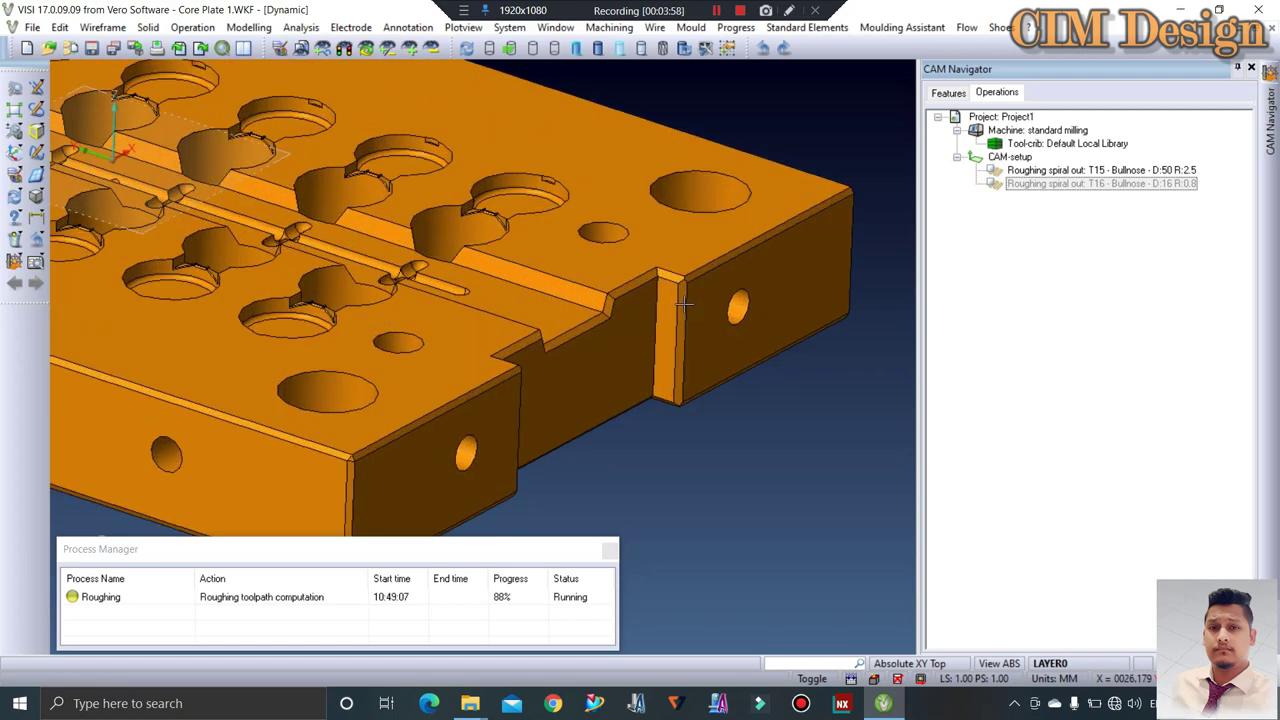
{"action": "scroll", "coordinate": [675, 303], "scroll_direction": "up", "scroll_amount": 2}
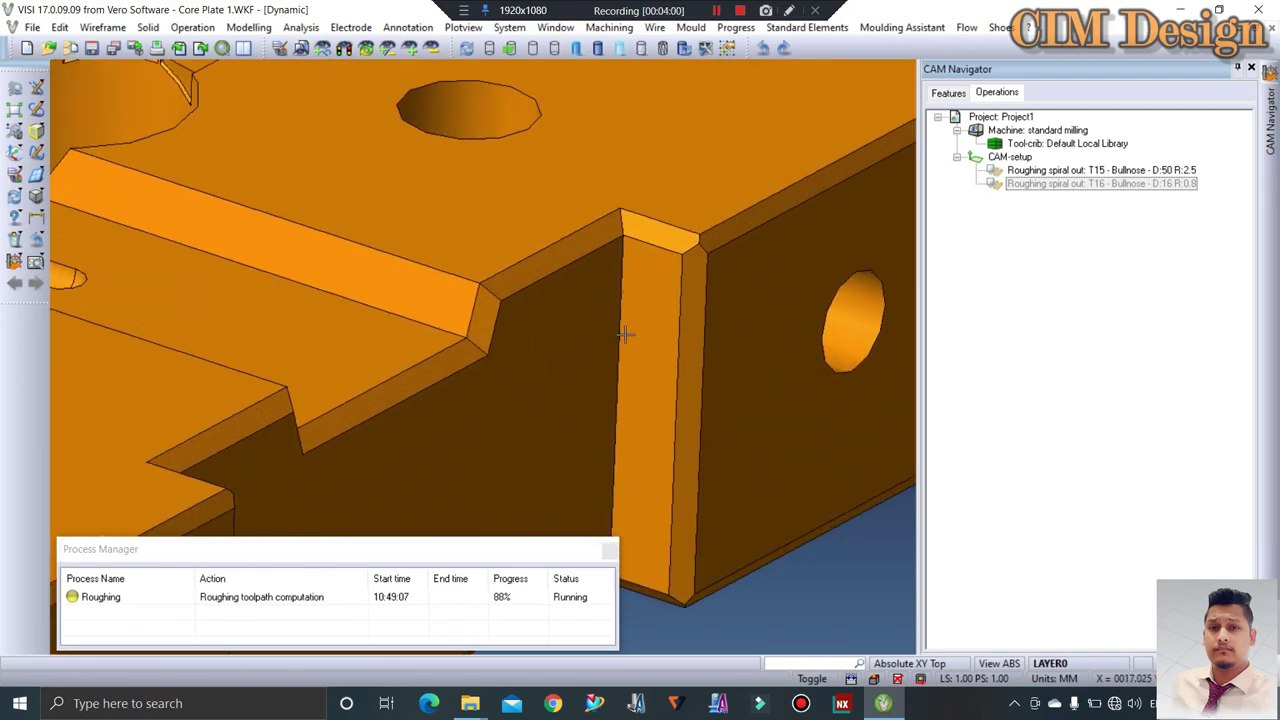
{"action": "scroll", "coordinate": [640, 283], "scroll_direction": "down", "scroll_amount": 1}
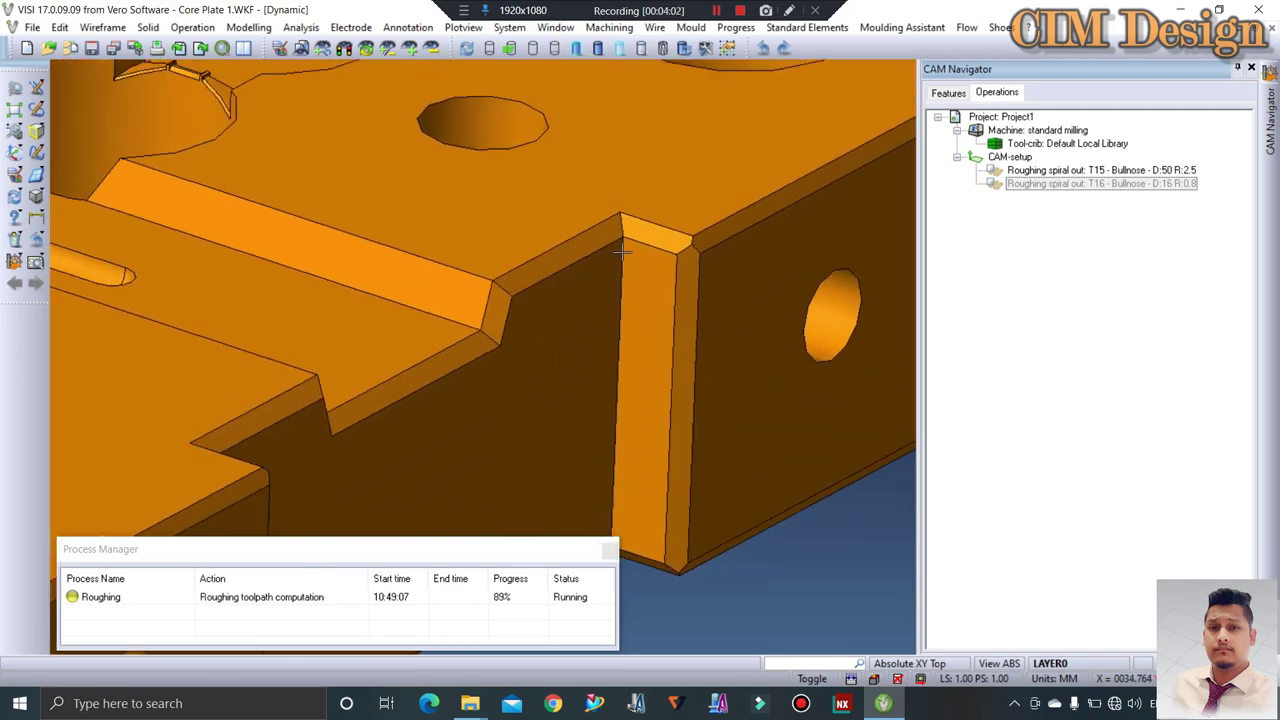
{"action": "scroll", "coordinate": [660, 270], "scroll_direction": "down", "scroll_amount": 1}
{"action": "scroll", "coordinate": [690, 255], "scroll_direction": "down", "scroll_amount": 1}
{"action": "scroll", "coordinate": [714, 242], "scroll_direction": "up", "scroll_amount": 2}
{"action": "scroll", "coordinate": [714, 242], "scroll_direction": "up", "scroll_amount": 2}
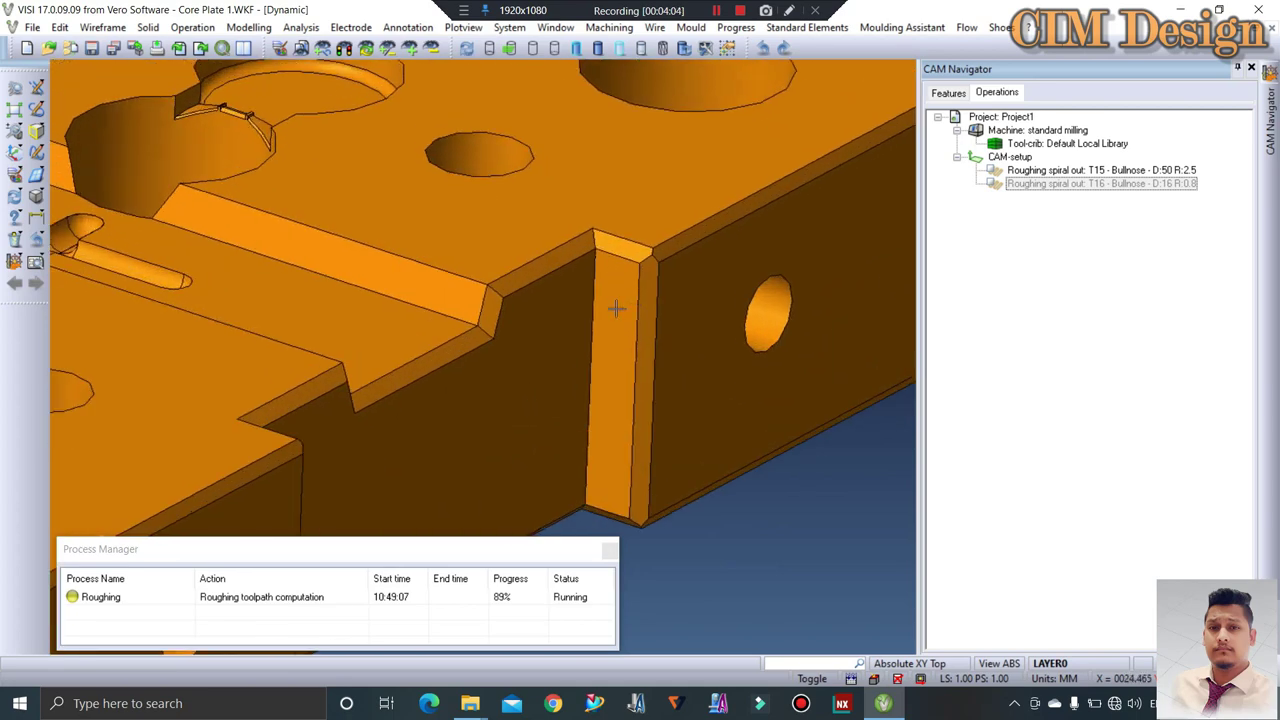
{"action": "scroll", "coordinate": [618, 300], "scroll_direction": "up", "scroll_amount": 1}
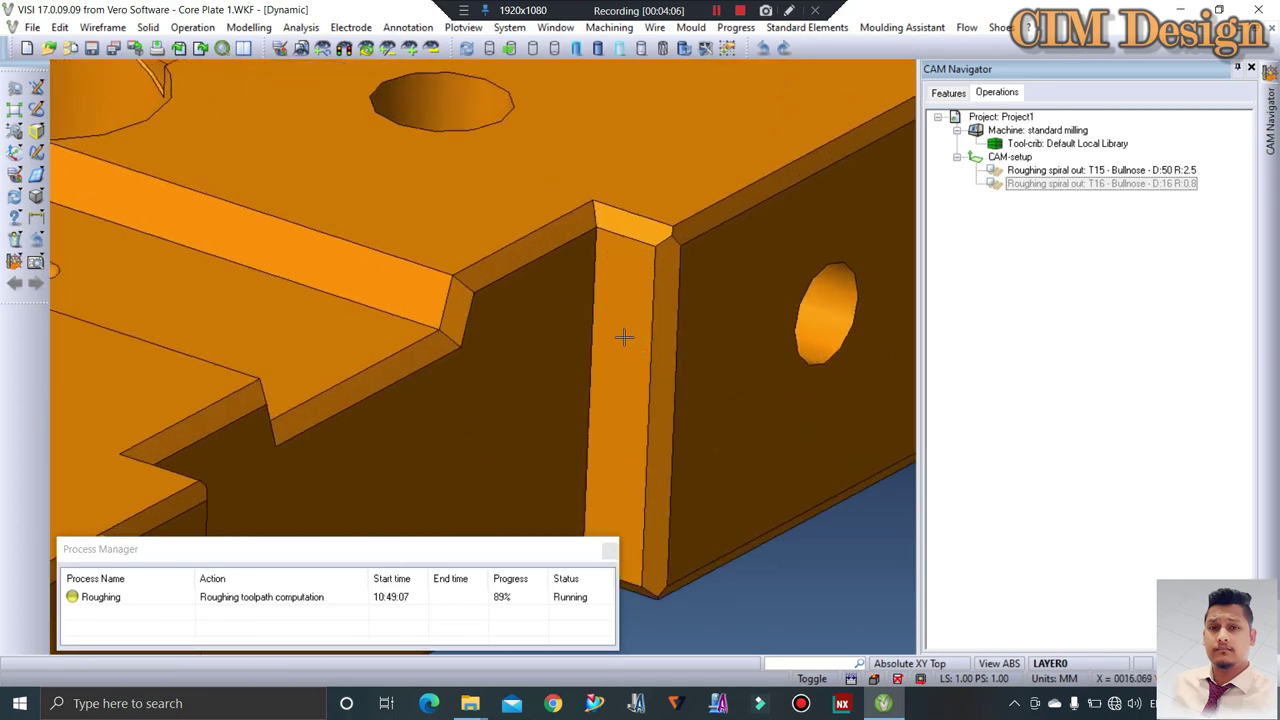
{"action": "scroll", "coordinate": [623, 337], "scroll_direction": "down", "scroll_amount": 1}
{"action": "scroll", "coordinate": [620, 325], "scroll_direction": "down", "scroll_amount": 1}
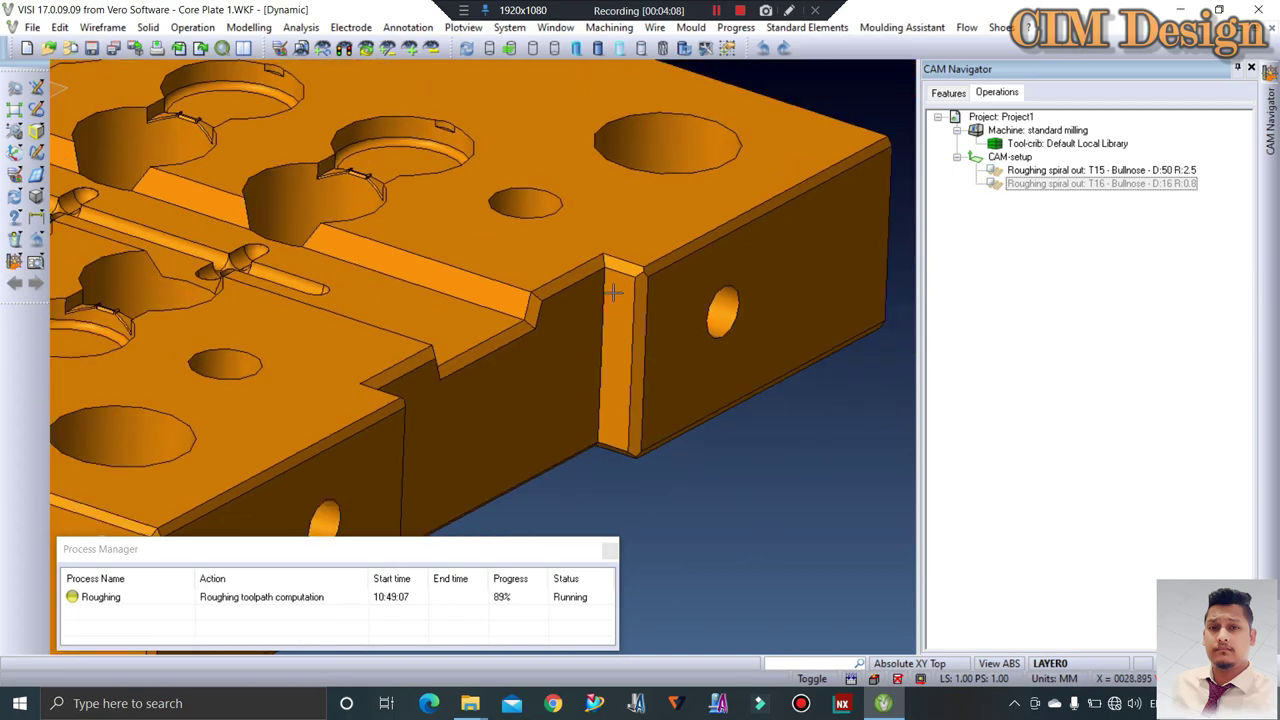
{"action": "scroll", "coordinate": [615, 330], "scroll_direction": "down", "scroll_amount": 1}
{"action": "scroll", "coordinate": [625, 335], "scroll_direction": "down", "scroll_amount": 1}
{"action": "scroll", "coordinate": [640, 343], "scroll_direction": "down", "scroll_amount": 1}
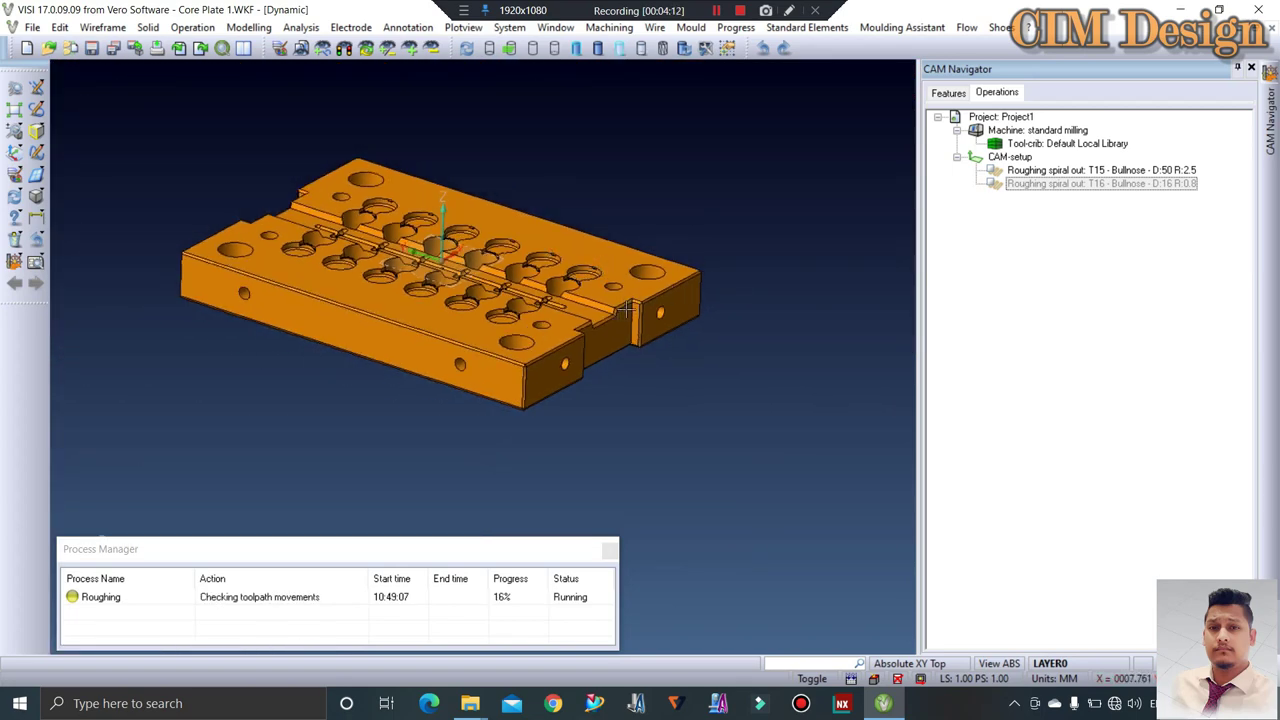
{"action": "mouse_move", "coordinate": [625, 311]}
{"action": "middle_mouse_down"}
{"action": "mouse_move", "coordinate": [455, 152]}
{"action": "mouse_move", "coordinate": [490, 205]}
{"action": "mouse_move", "coordinate": [532, 623]}
{"action": "middle_mouse_up"}
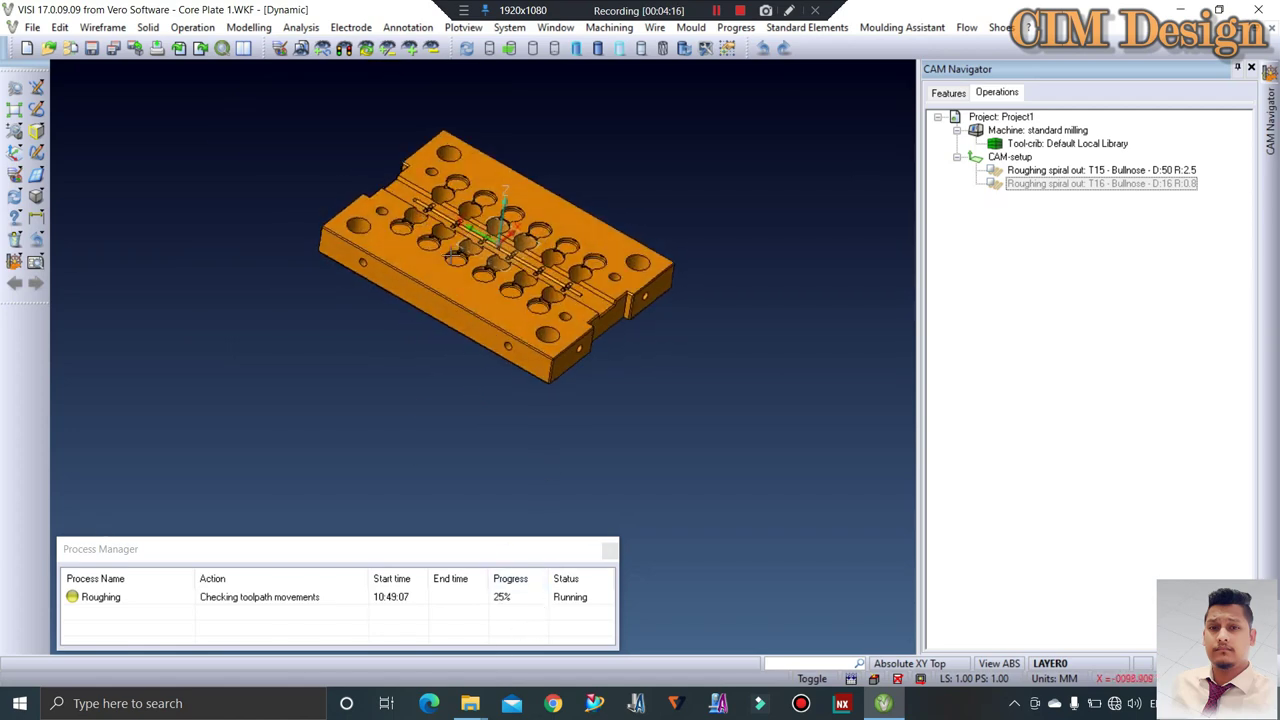
{"action": "scroll", "coordinate": [408, 190], "scroll_direction": "up", "scroll_amount": 1}
{"action": "scroll", "coordinate": [460, 210], "scroll_direction": "up", "scroll_amount": 1}
{"action": "scroll", "coordinate": [520, 225], "scroll_direction": "up", "scroll_amount": 1}
{"action": "scroll", "coordinate": [578, 244], "scroll_direction": "up", "scroll_amount": 1}
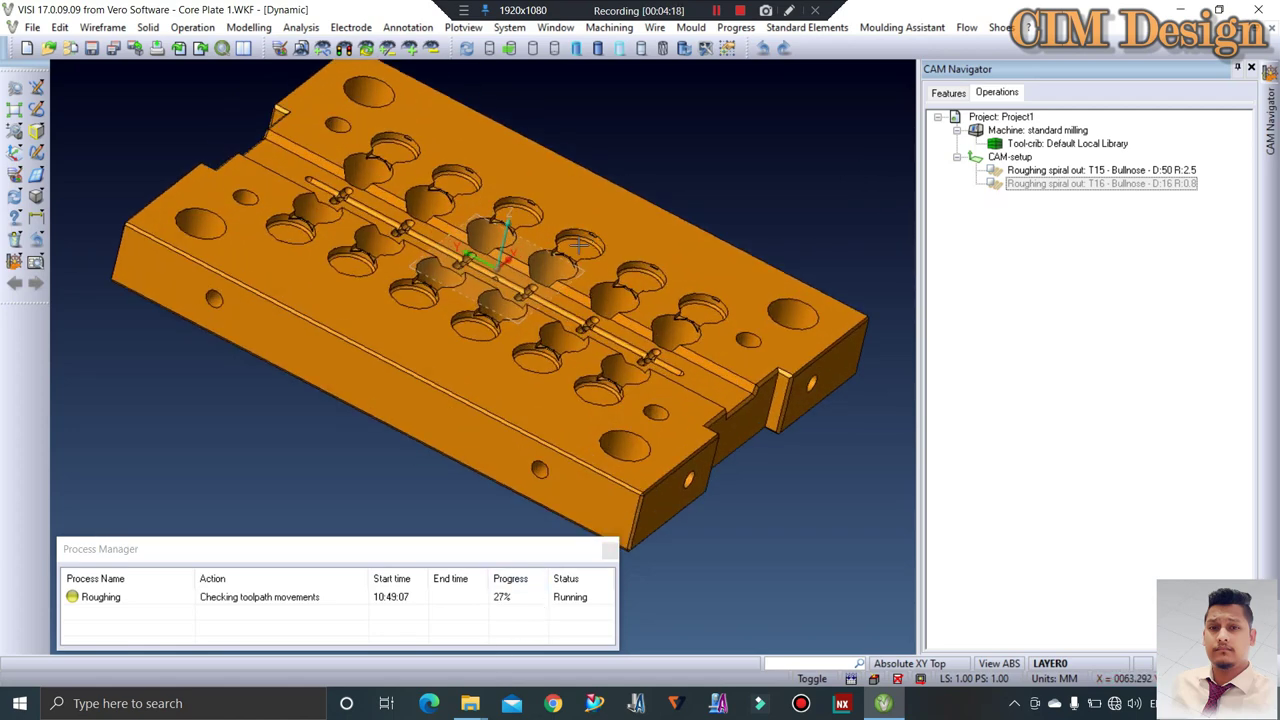
{"action": "scroll", "coordinate": [578, 244], "scroll_direction": "up", "scroll_amount": 1}
{"action": "scroll", "coordinate": [531, 263], "scroll_direction": "up", "scroll_amount": 1}
{"action": "scroll", "coordinate": [500, 240], "scroll_direction": "up", "scroll_amount": 1}
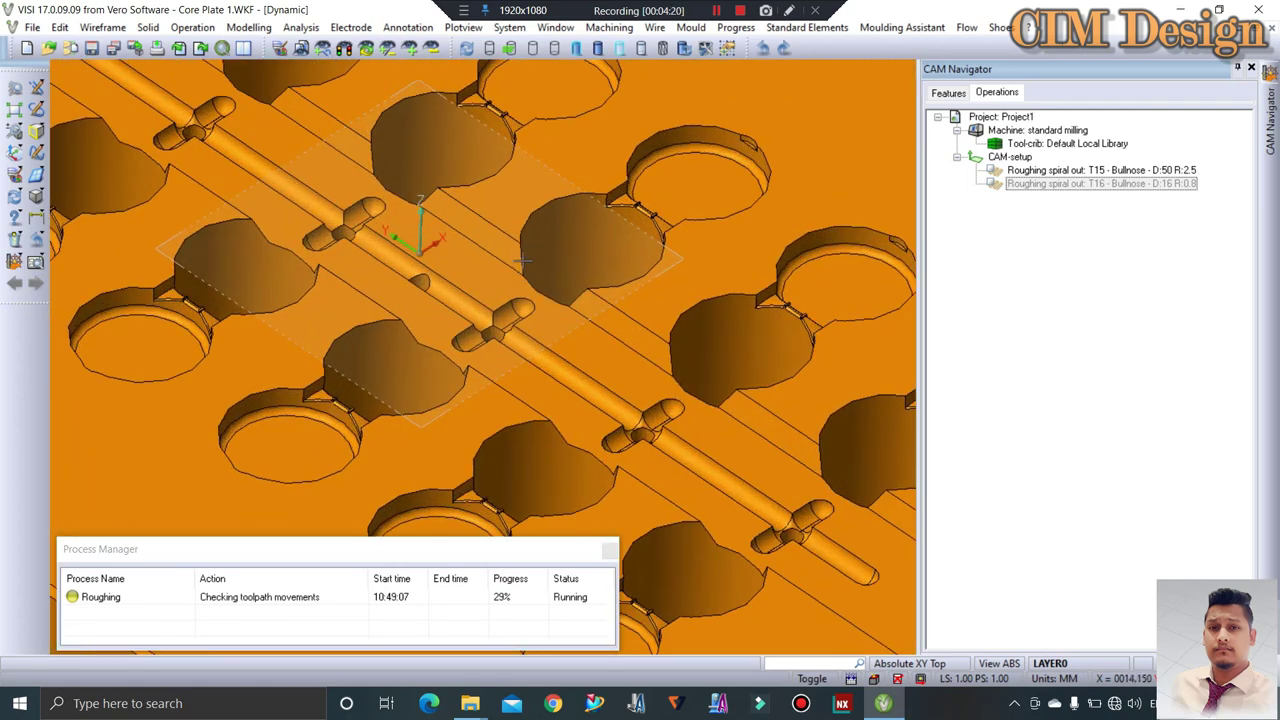
{"action": "scroll", "coordinate": [529, 262], "scroll_direction": "up", "scroll_amount": 1}
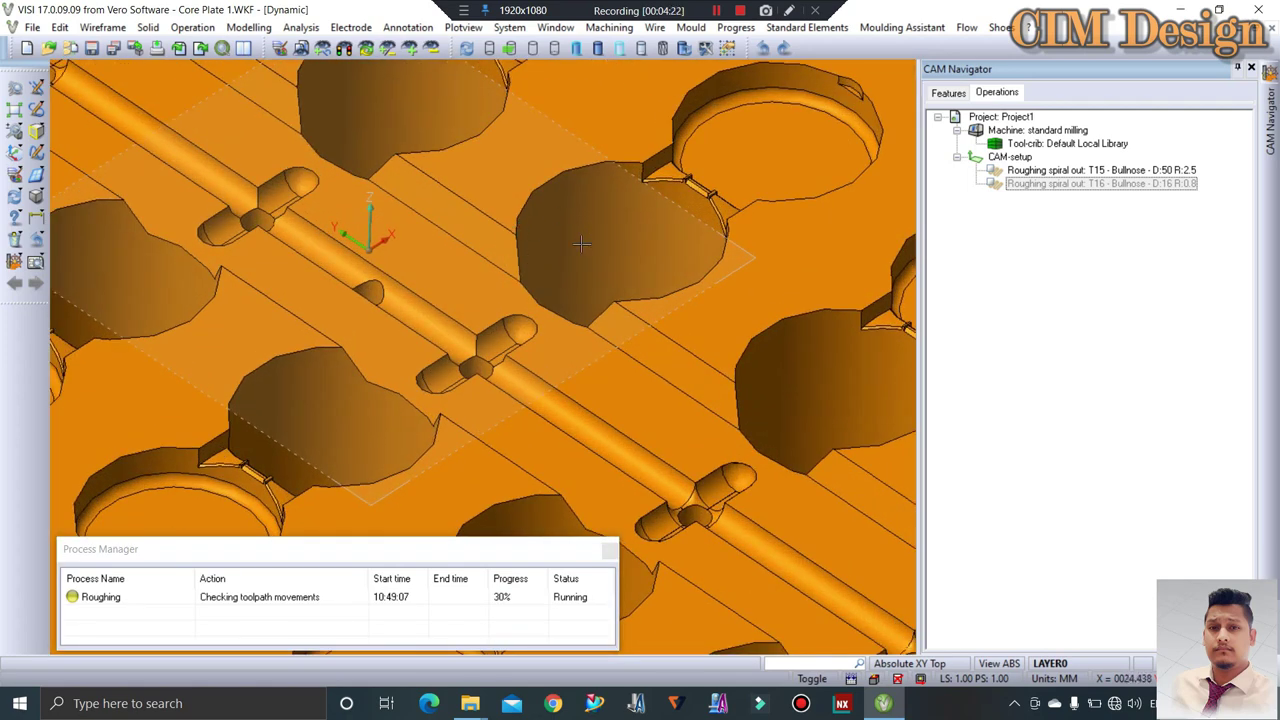
{"action": "scroll", "coordinate": [581, 243], "scroll_direction": "down", "scroll_amount": 2}
{"action": "scroll", "coordinate": [574, 320], "scroll_direction": "down", "scroll_amount": 1}
{"action": "scroll", "coordinate": [615, 239], "scroll_direction": "down", "scroll_amount": 1}
{"action": "scroll", "coordinate": [463, 246], "scroll_direction": "down", "scroll_amount": 1}
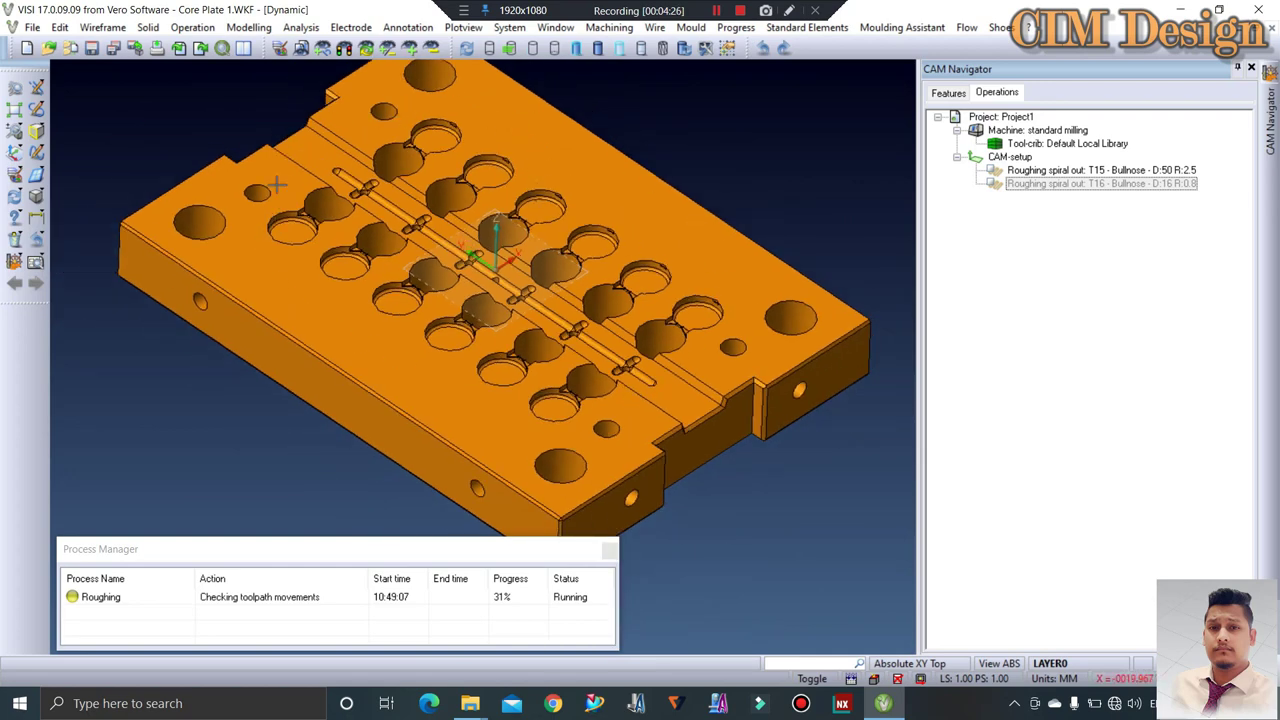
{"action": "scroll", "coordinate": [625, 385], "scroll_direction": "down", "scroll_amount": 1}
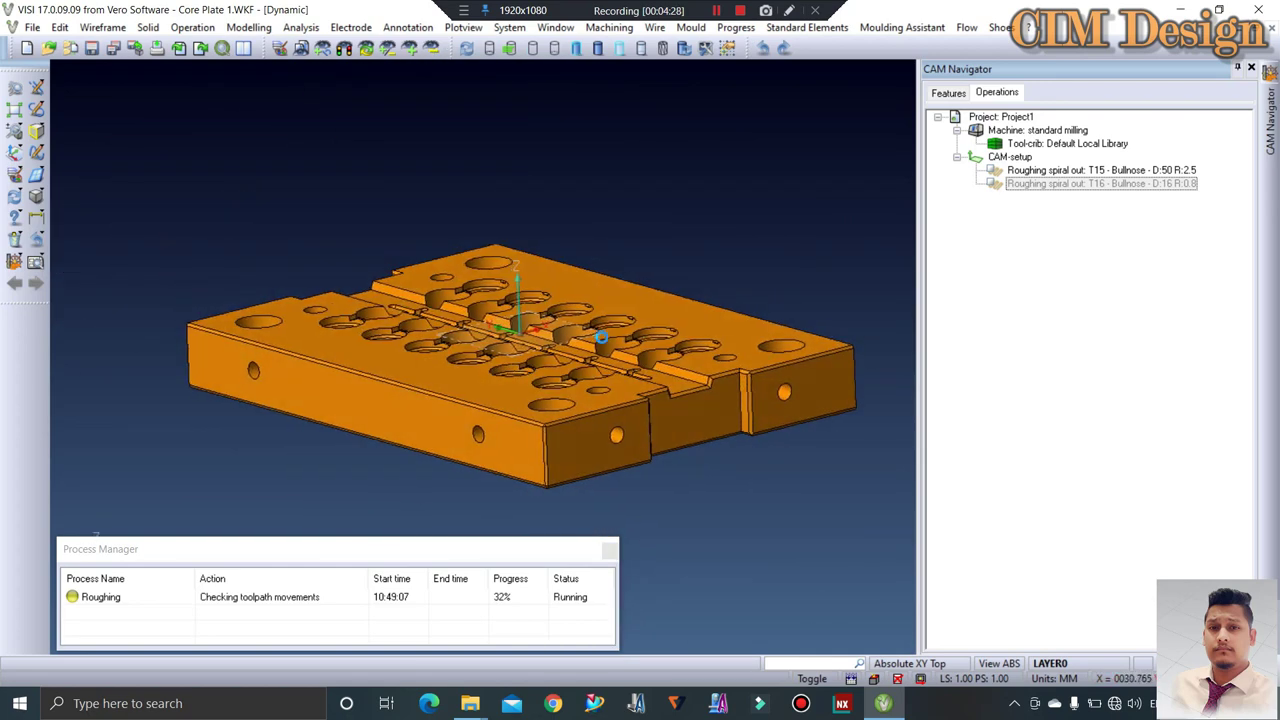
{"action": "scroll", "coordinate": [627, 378], "scroll_direction": "up", "scroll_amount": 1}
{"action": "scroll", "coordinate": [630, 368], "scroll_direction": "down", "scroll_amount": 1}
{"action": "scroll", "coordinate": [633, 355], "scroll_direction": "up", "scroll_amount": 1}
{"action": "scroll", "coordinate": [620, 345], "scroll_direction": "up", "scroll_amount": 1}
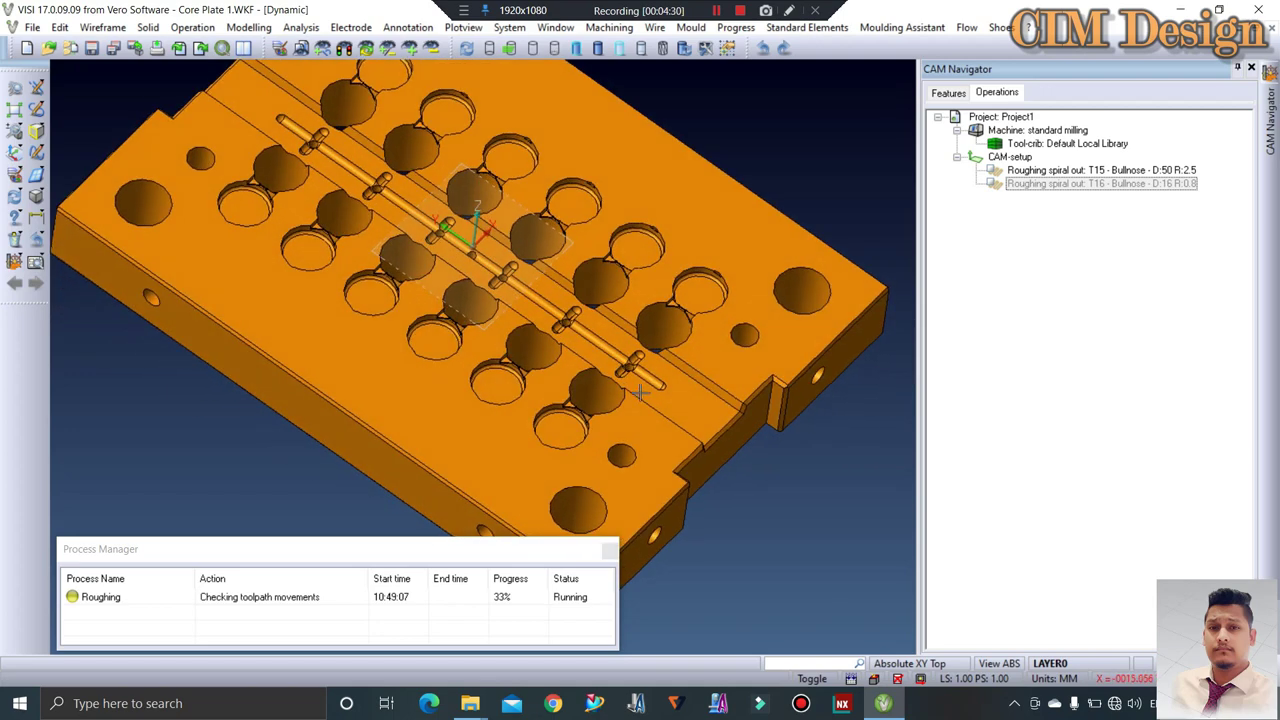
{"action": "scroll", "coordinate": [590, 320], "scroll_direction": "up", "scroll_amount": 1}
{"action": "scroll", "coordinate": [560, 295], "scroll_direction": "up", "scroll_amount": 1}
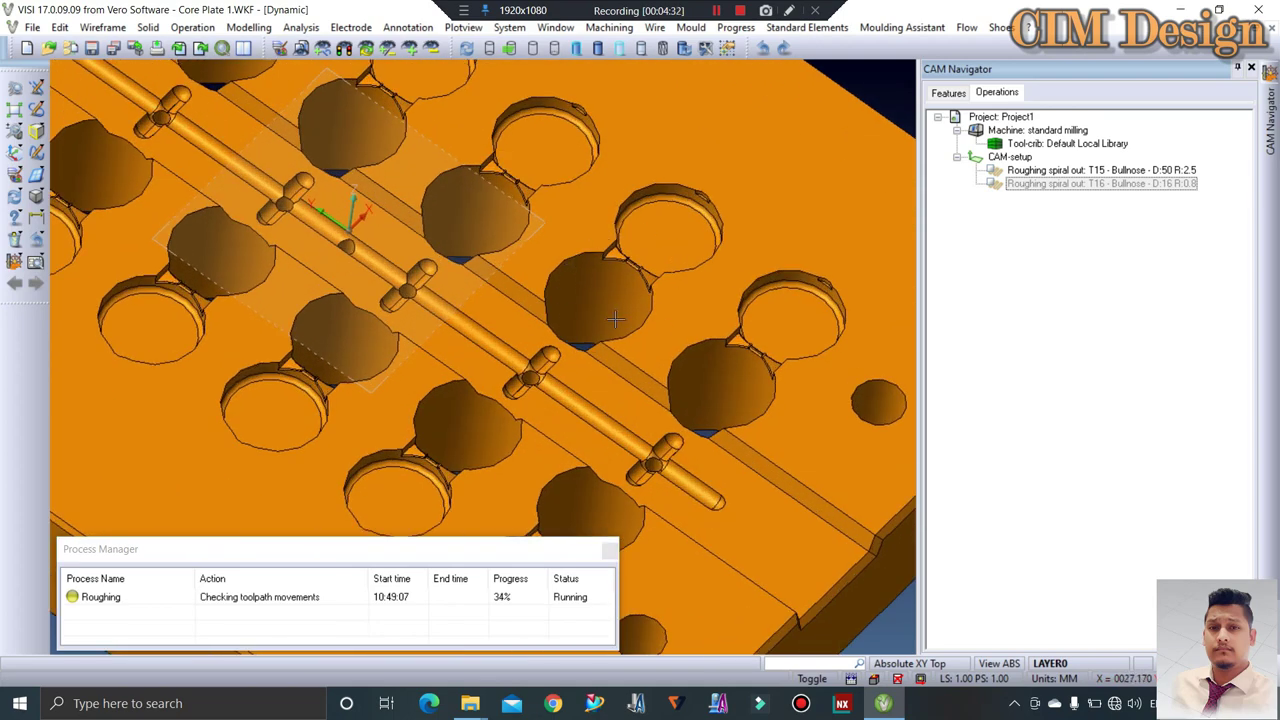
{"action": "scroll", "coordinate": [614, 318], "scroll_direction": "down", "scroll_amount": 1}
{"action": "scroll", "coordinate": [612, 318], "scroll_direction": "down", "scroll_amount": 1}
{"action": "scroll", "coordinate": [610, 316], "scroll_direction": "down", "scroll_amount": 2}
{"action": "scroll", "coordinate": [607, 315], "scroll_direction": "up", "scroll_amount": 1}
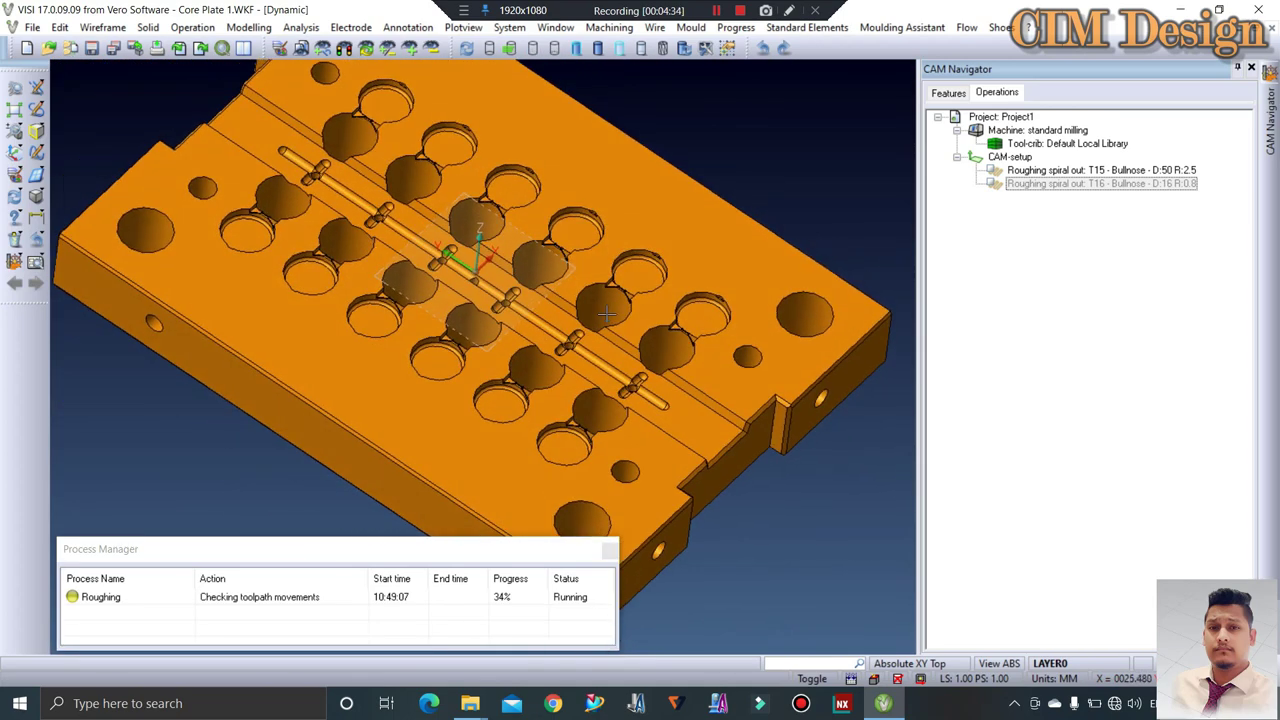
{"action": "scroll", "coordinate": [606, 315], "scroll_direction": "down", "scroll_amount": 1}
{"action": "scroll", "coordinate": [612, 308], "scroll_direction": "up", "scroll_amount": 2}
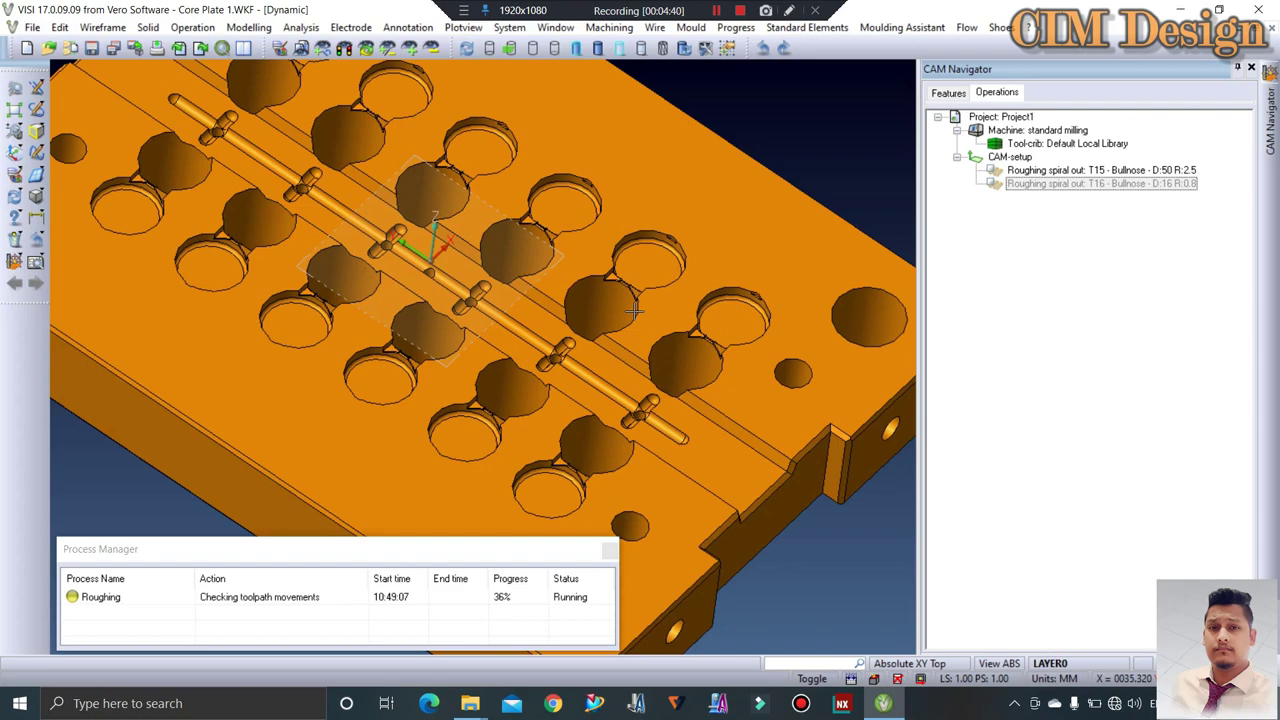
{"action": "scroll", "coordinate": [633, 311], "scroll_direction": "down", "scroll_amount": 2}
{"action": "scroll", "coordinate": [615, 320], "scroll_direction": "down", "scroll_amount": 1}
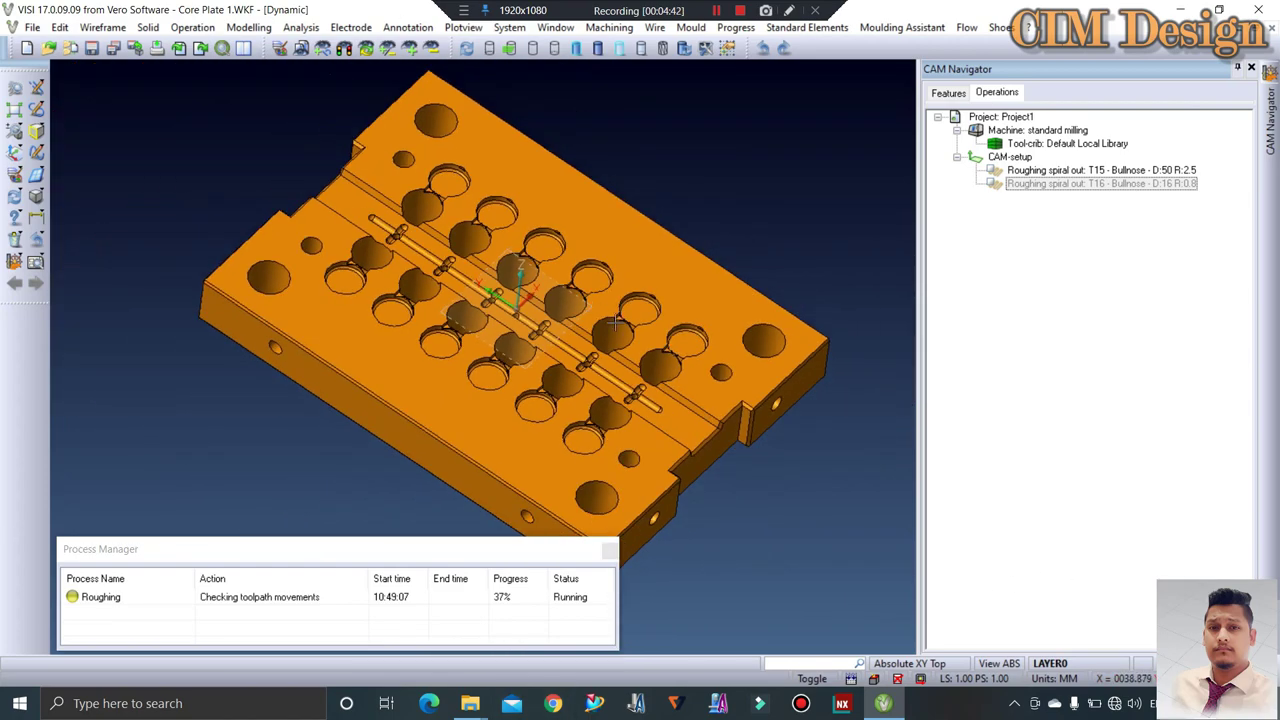
{"action": "middle_click_drag", "start_coordinate": [613, 321], "coordinate": [602, 364]}
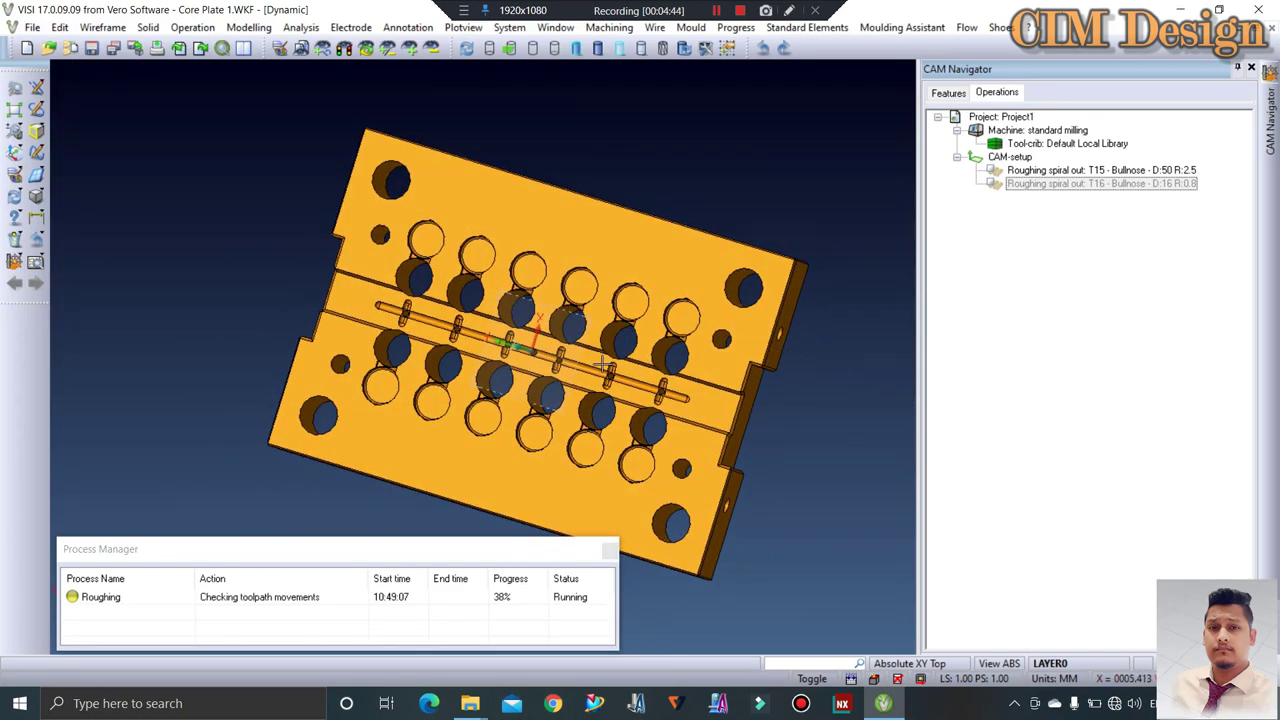
{"action": "key", "text": "t"}
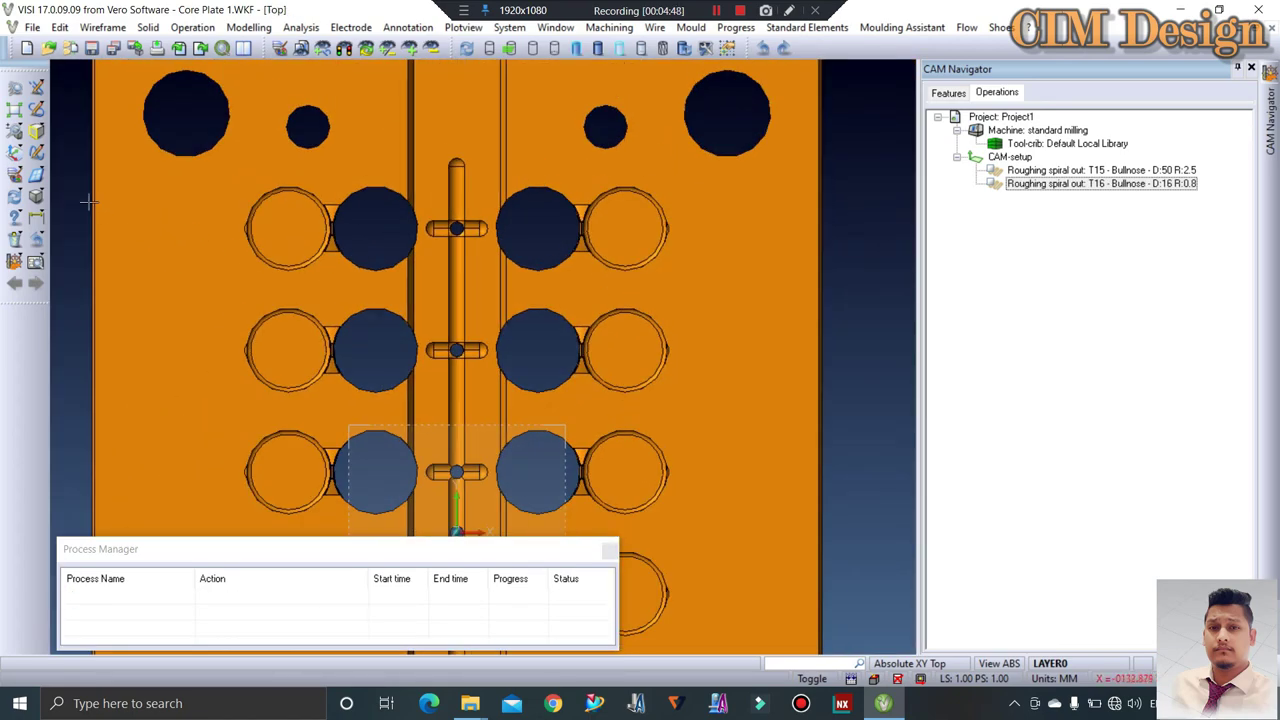
Add a Ø 31.18 diameter dimension to the hole beside the central runner
{"action": "left_click", "coordinate": [36, 218]}
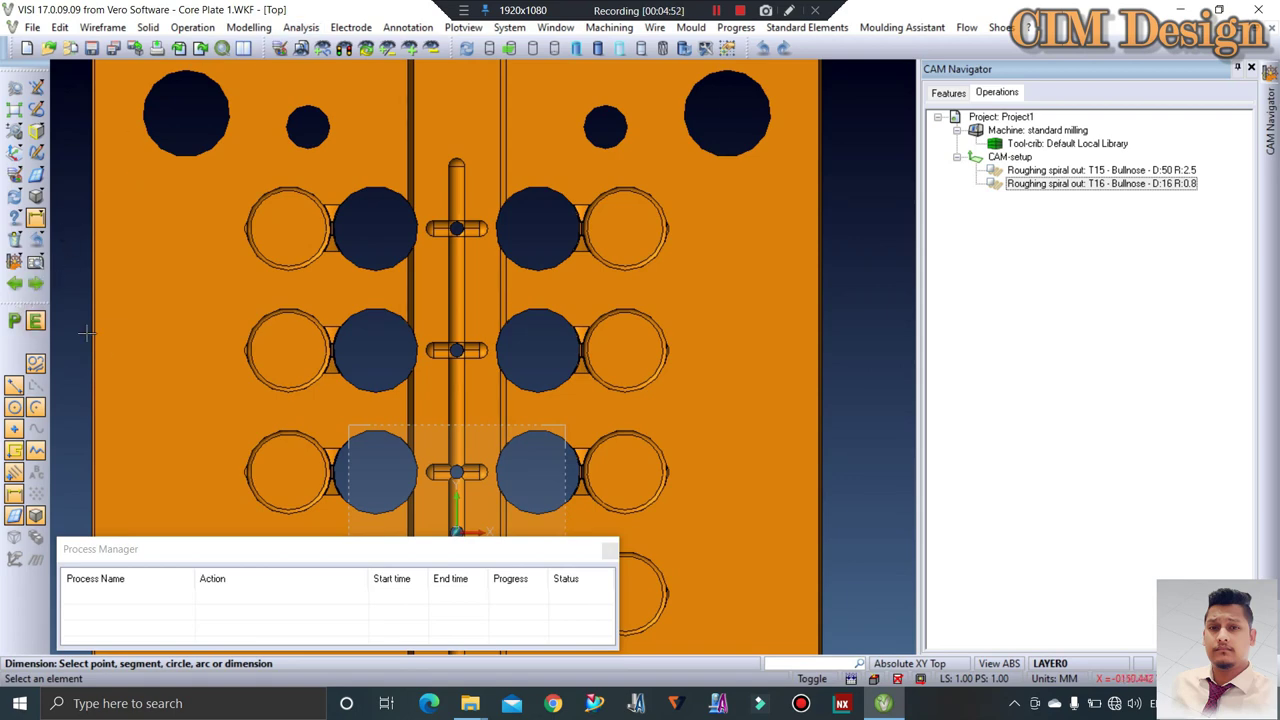
{"action": "mouse_move", "coordinate": [297, 334]}
{"action": "middle_mouse_down"}
{"action": "mouse_move", "coordinate": [356, 298]}
{"action": "mouse_move", "coordinate": [406, 364]}
{"action": "middle_mouse_up"}
{"action": "left_click", "coordinate": [370, 325]}
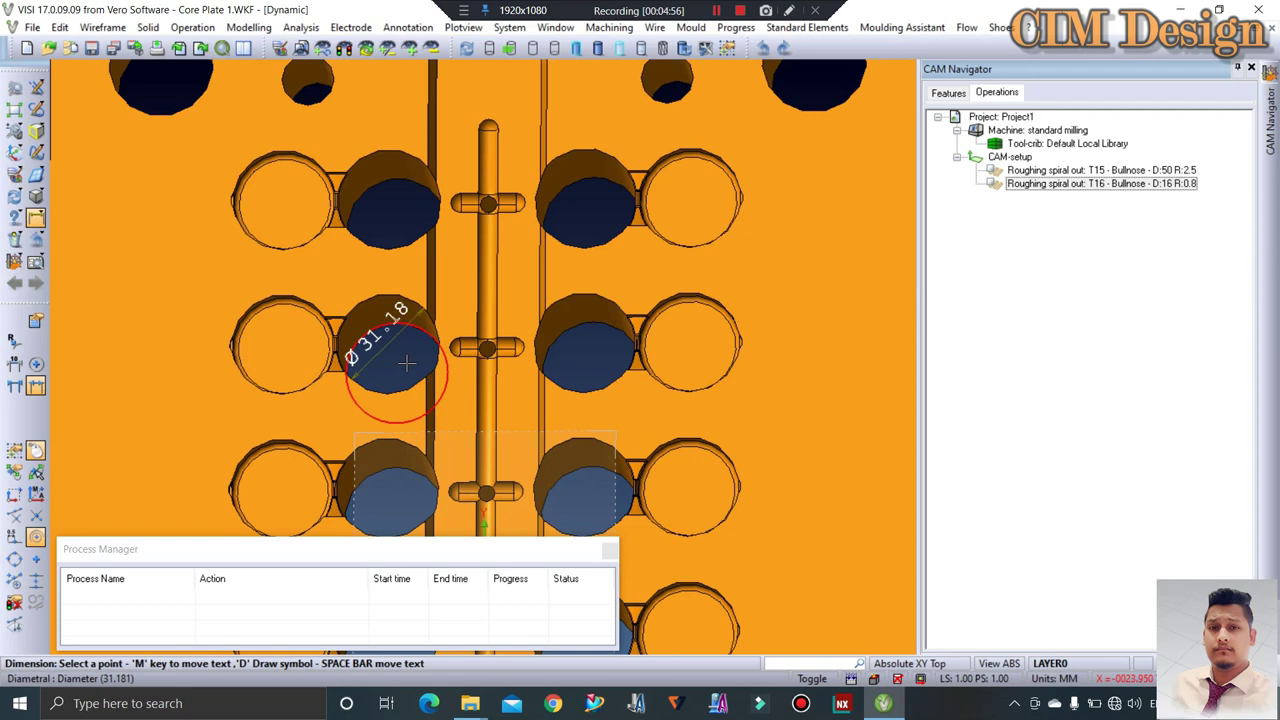
{"action": "scroll", "coordinate": [406, 364], "scroll_direction": "down", "scroll_amount": 2}
{"action": "scroll", "coordinate": [406, 364], "scroll_direction": "down", "scroll_amount": 2}
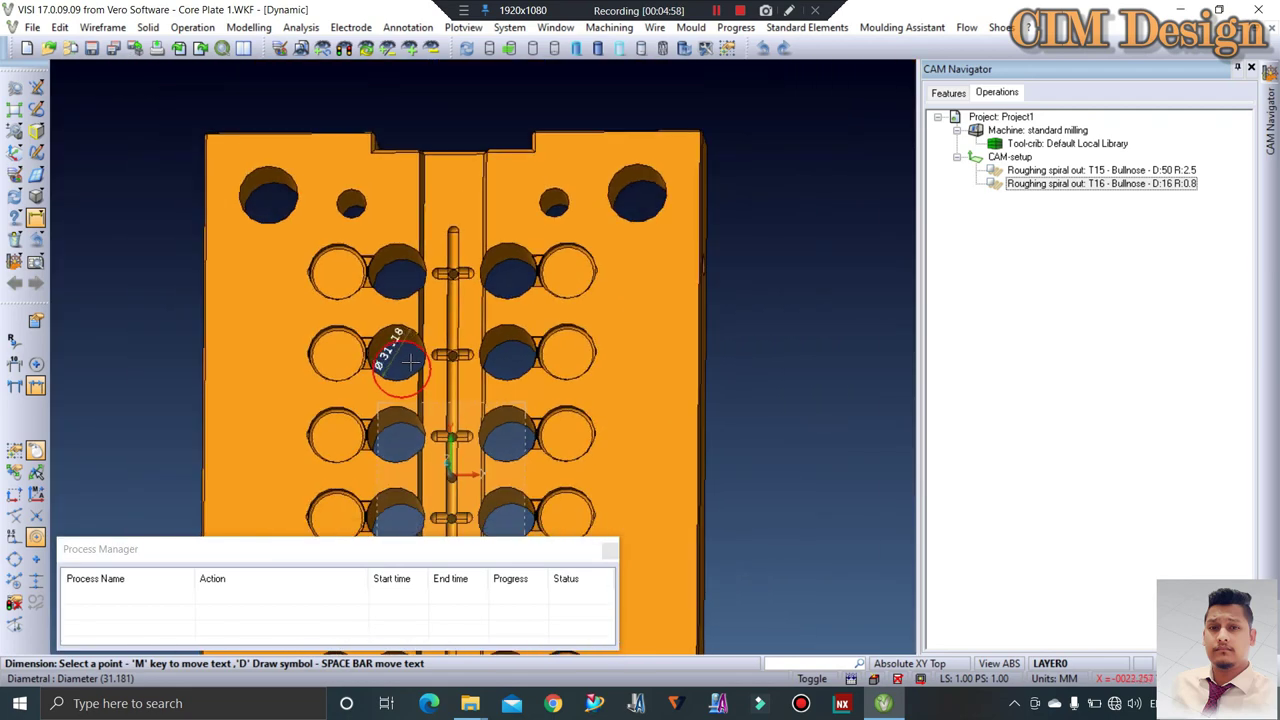
{"action": "scroll", "coordinate": [400, 360], "scroll_direction": "down", "scroll_amount": 1}
{"action": "left_click", "coordinate": [216, 354]}
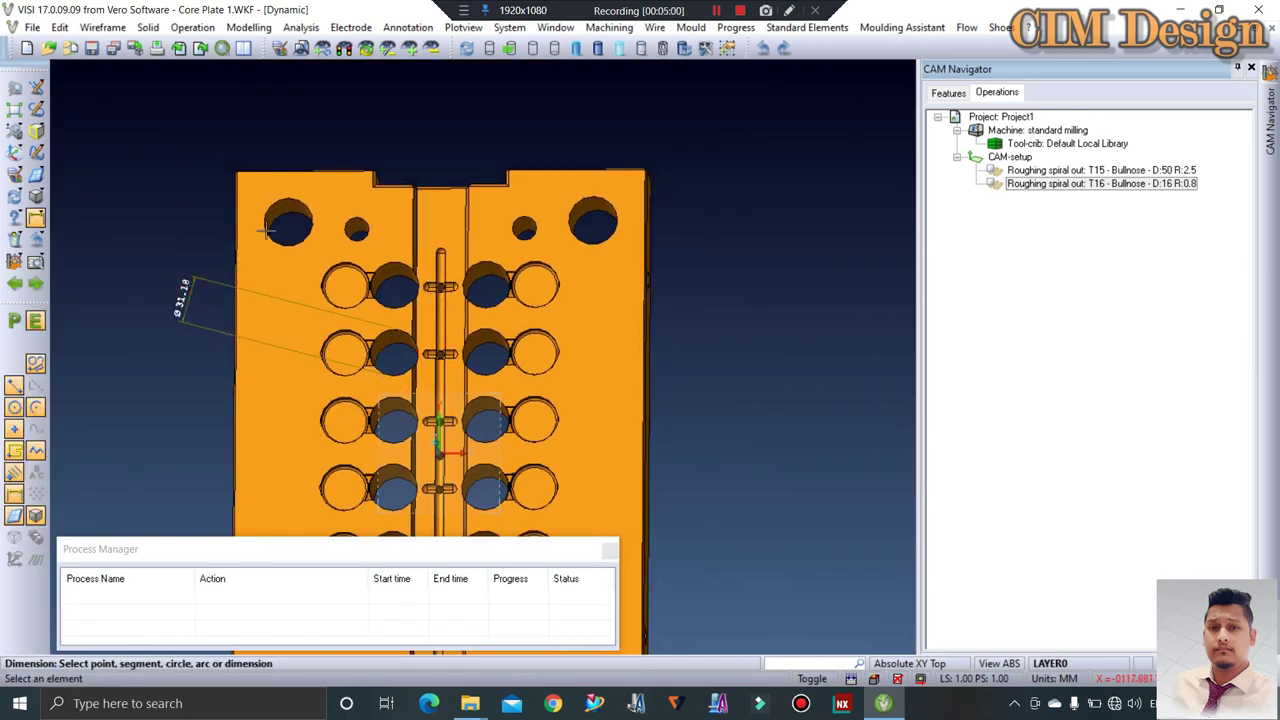
Check the hole wall radius and adjacent face with the Surface analyser, then restore the CAM Navigator
{"action": "left_click", "coordinate": [301, 27]}
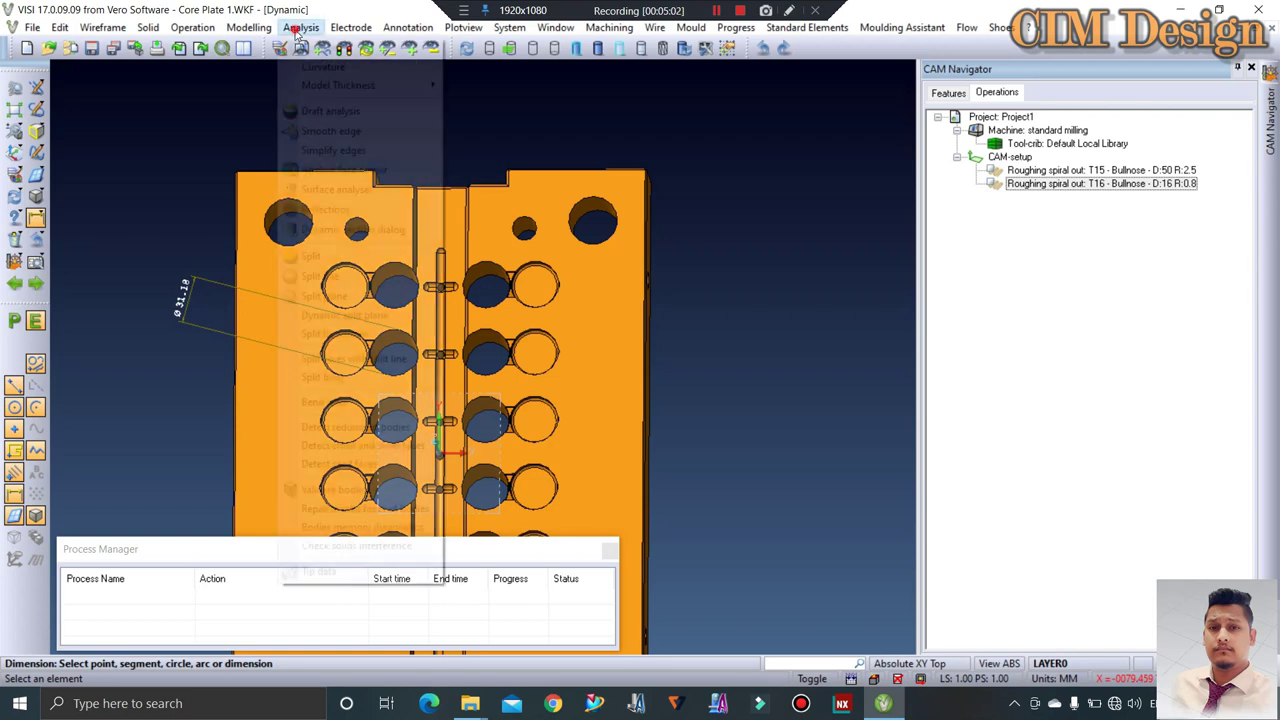
{"action": "left_click", "coordinate": [310, 190]}
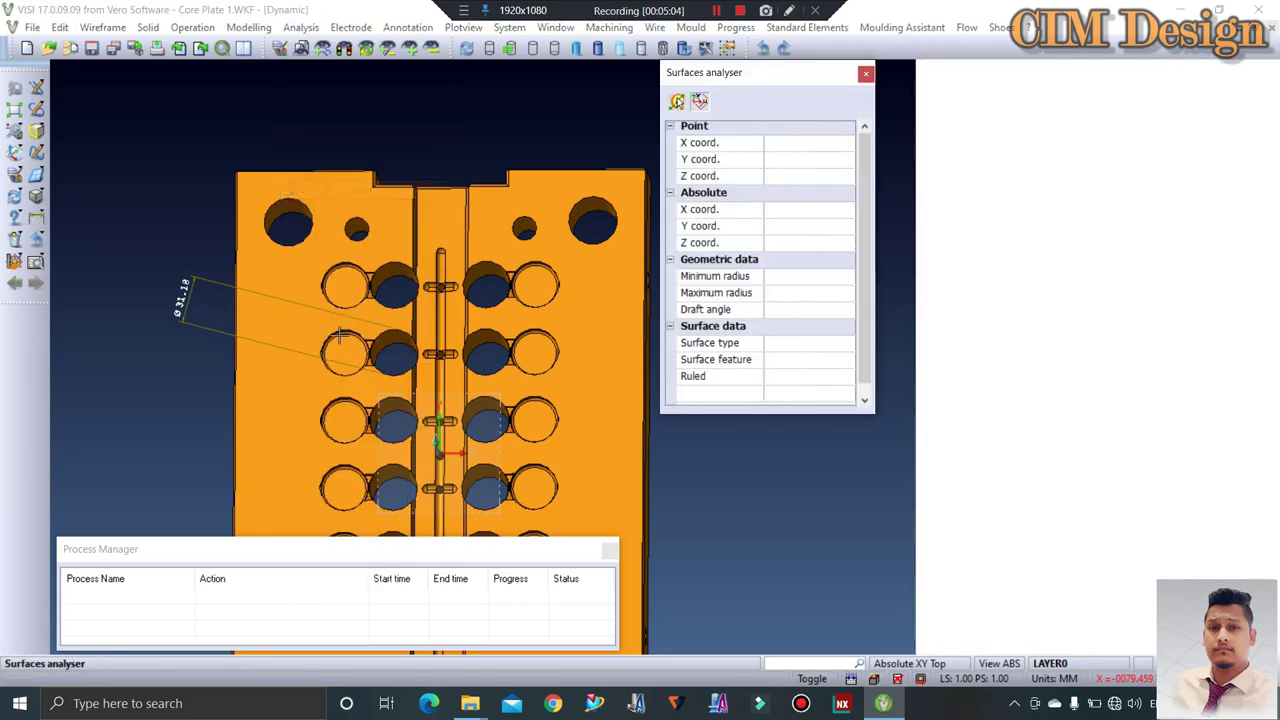
{"action": "scroll", "coordinate": [349, 357], "scroll_direction": "up", "scroll_amount": 1}
{"action": "scroll", "coordinate": [531, 400], "scroll_direction": "down", "scroll_amount": 1}
{"action": "scroll", "coordinate": [512, 262], "scroll_direction": "up", "scroll_amount": 3}
{"action": "scroll", "coordinate": [513, 259], "scroll_direction": "up", "scroll_amount": 2}
{"action": "left_click", "coordinate": [527, 245]}
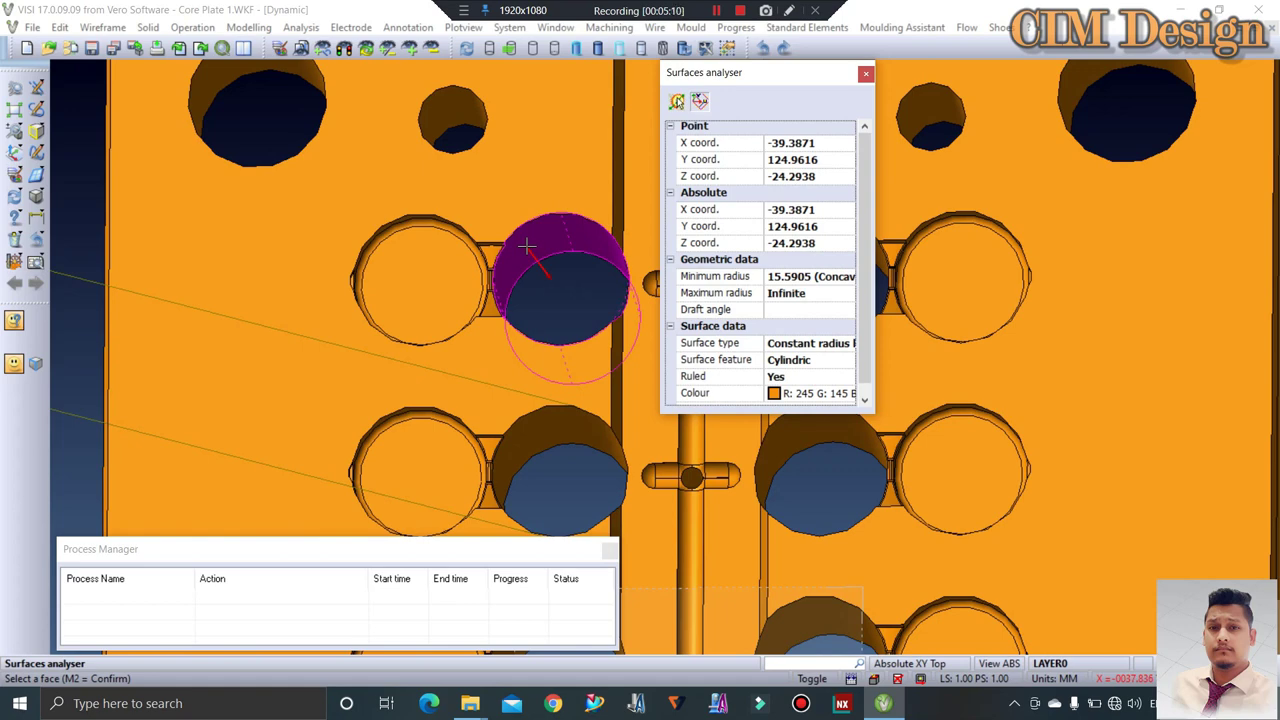
{"action": "left_click", "coordinate": [616, 242]}
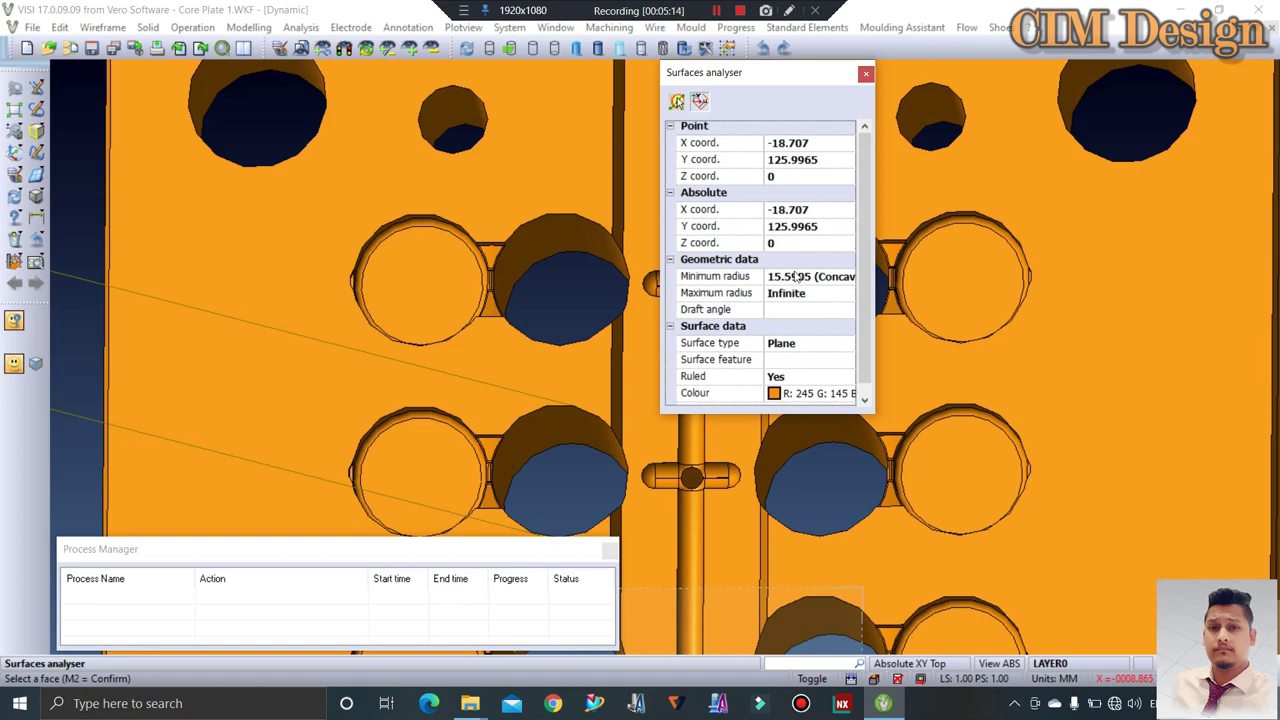
{"action": "scroll", "coordinate": [440, 225], "scroll_direction": "down", "scroll_amount": 2}
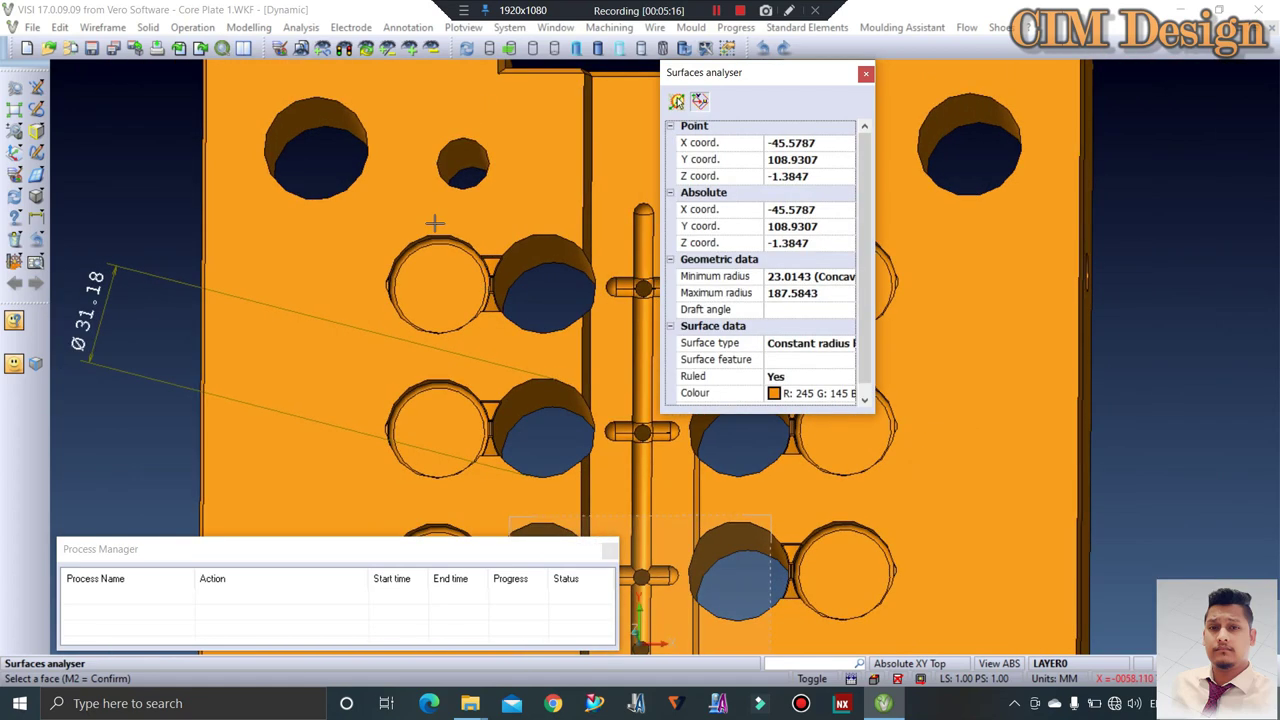
{"action": "scroll", "coordinate": [455, 232], "scroll_direction": "down", "scroll_amount": 2}
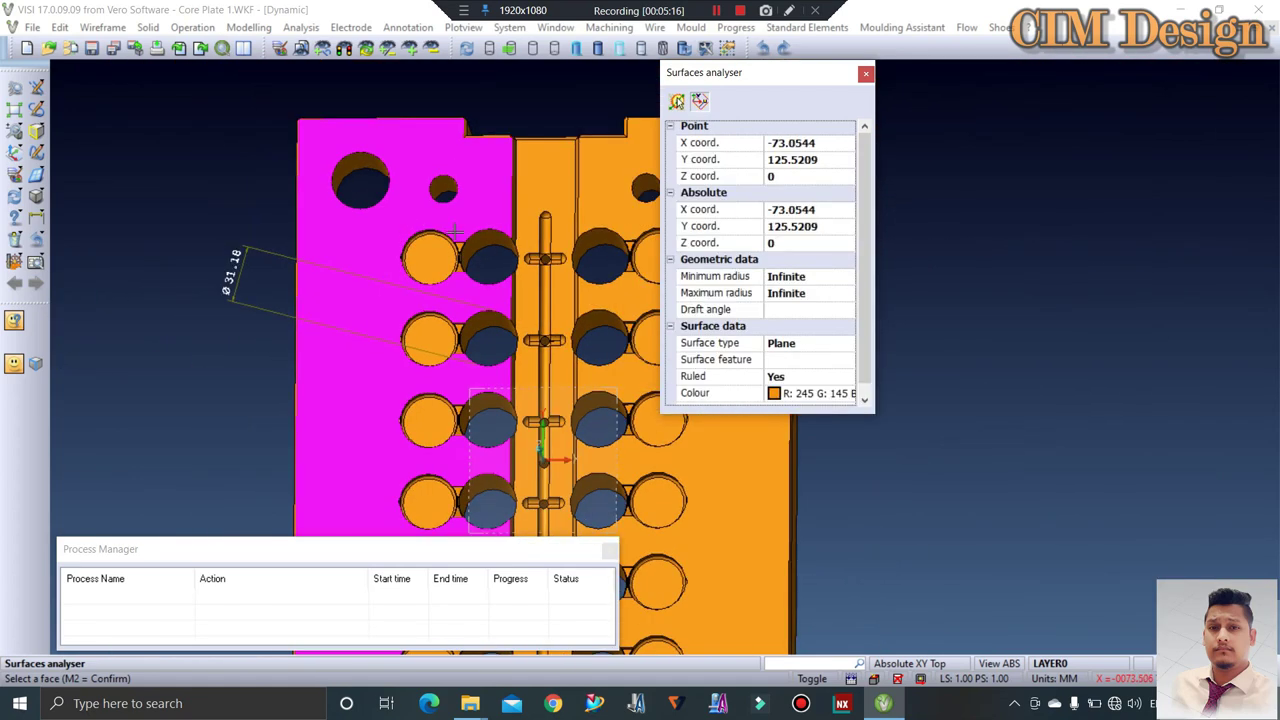
{"action": "left_click", "coordinate": [865, 75]}
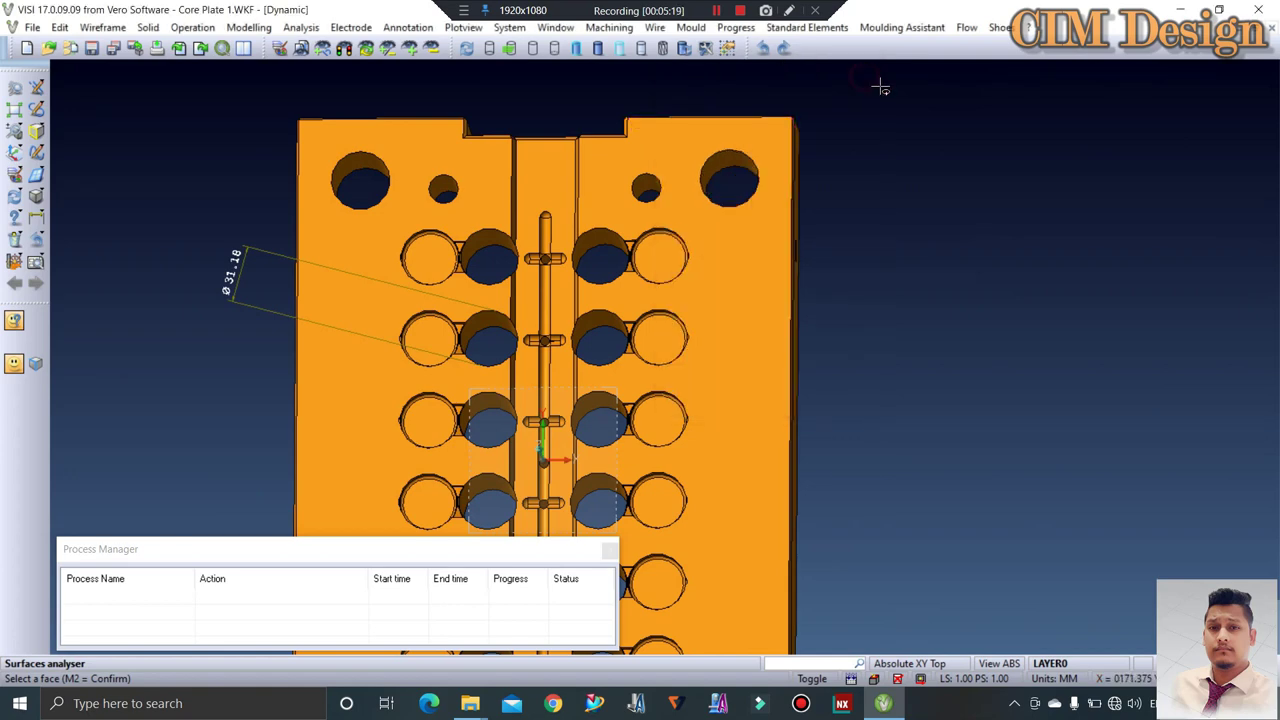
{"action": "left_click", "coordinate": [14, 262]}
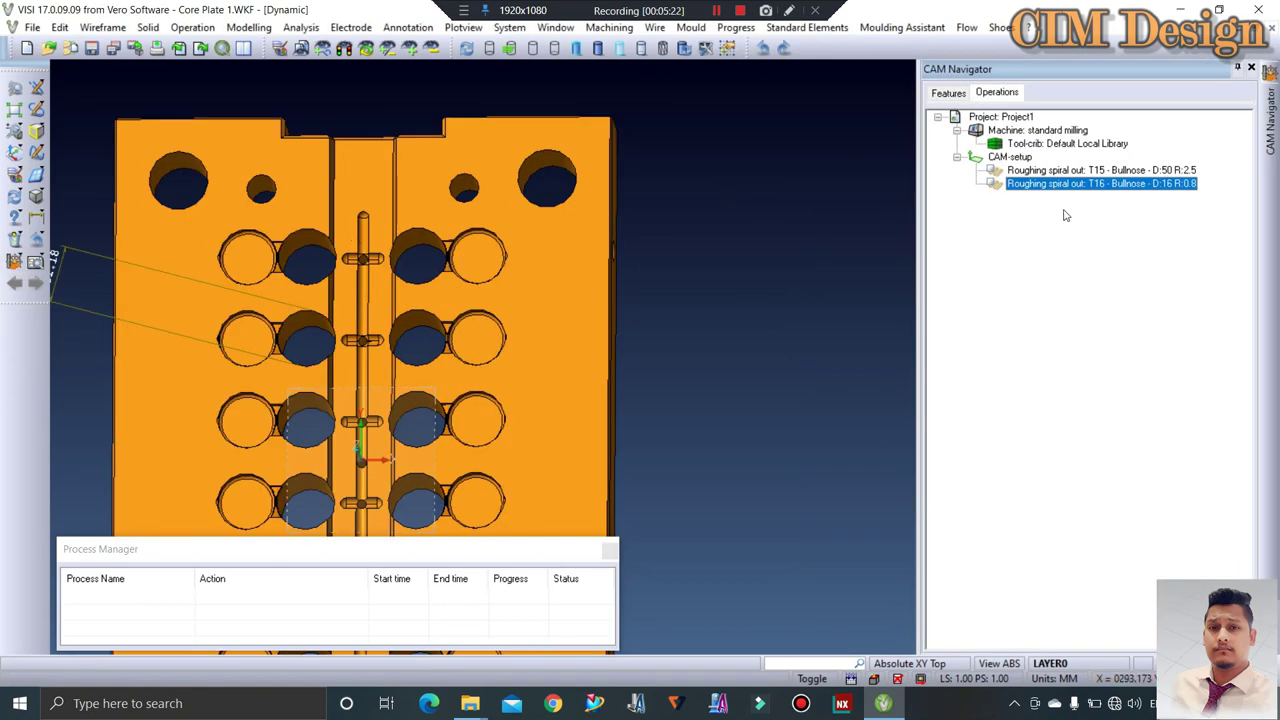
Display the T16 roughing toolpath and erase the small stray element above the plate
{"action": "scroll", "coordinate": [809, 222], "scroll_direction": "down", "scroll_amount": 1}
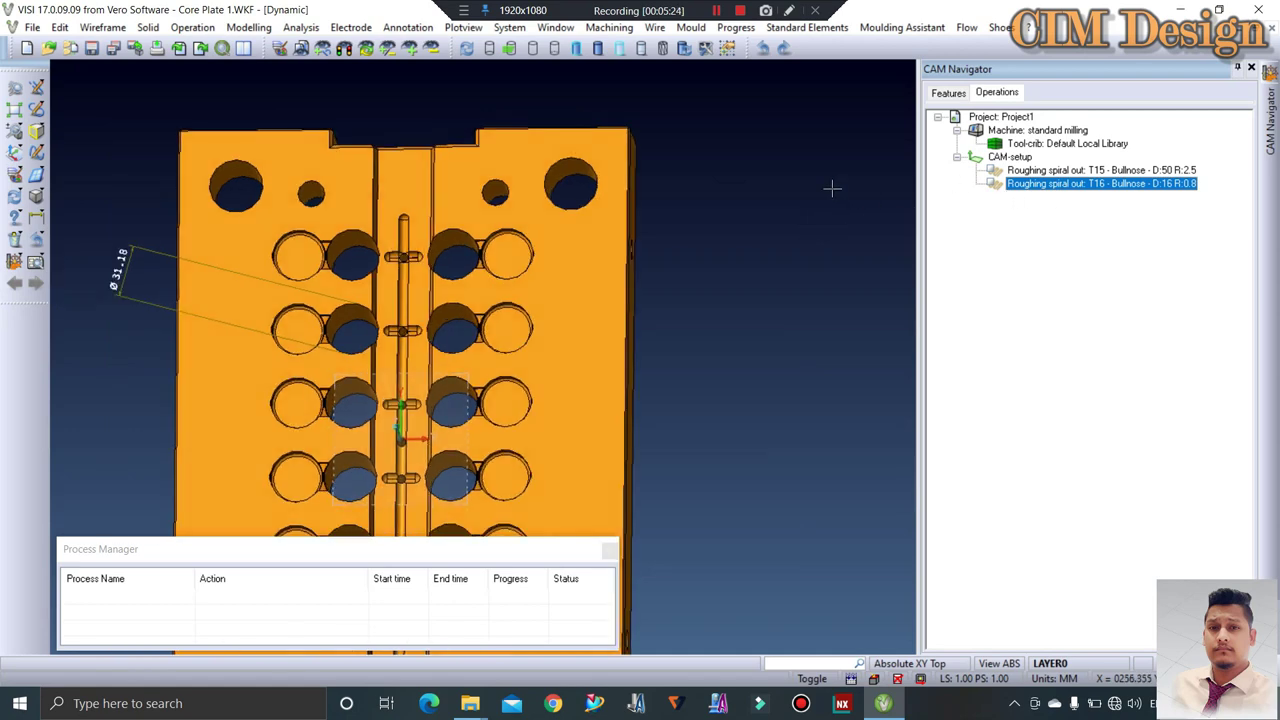
{"action": "left_click", "coordinate": [991, 185]}
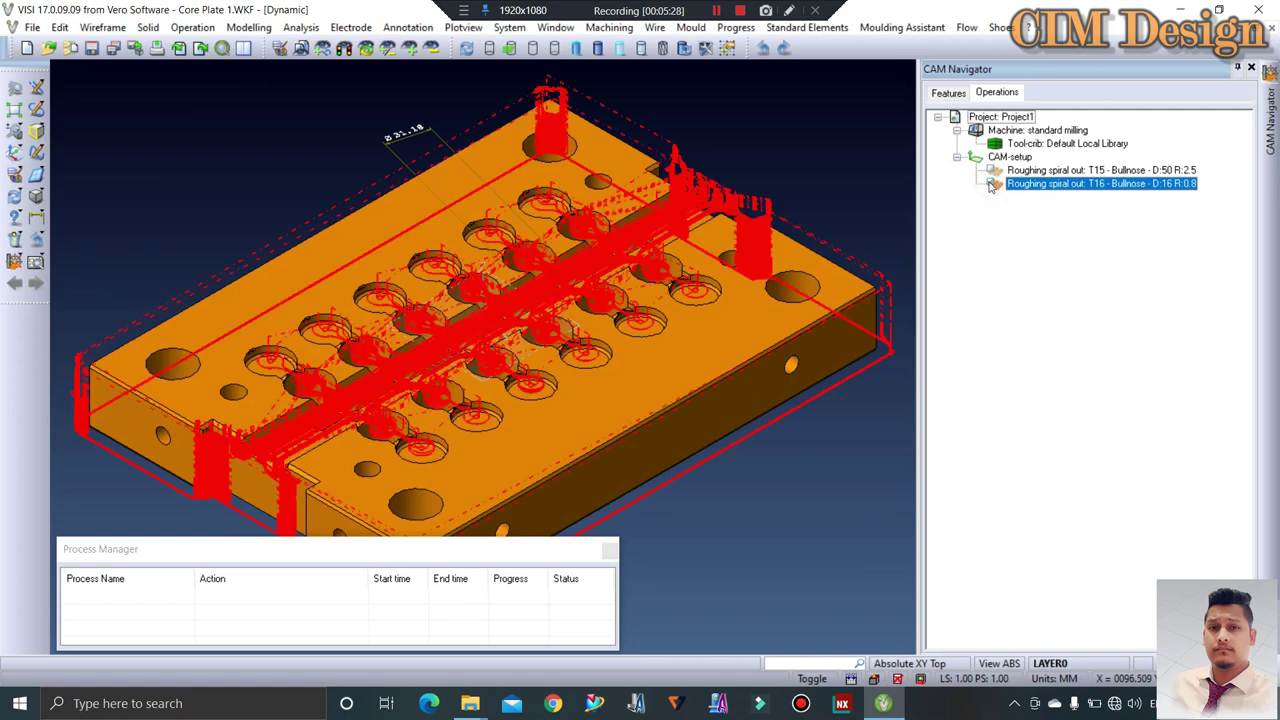
{"action": "left_click", "coordinate": [14, 240]}
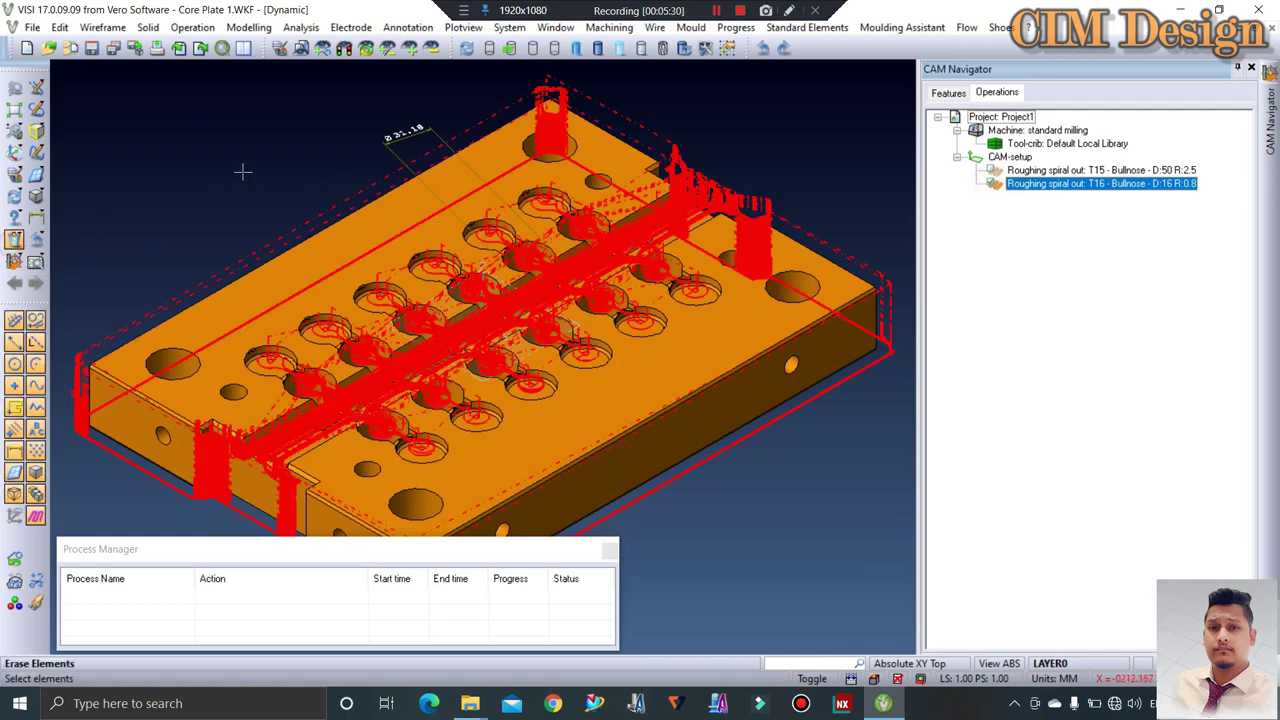
{"action": "left_click", "coordinate": [390, 146]}
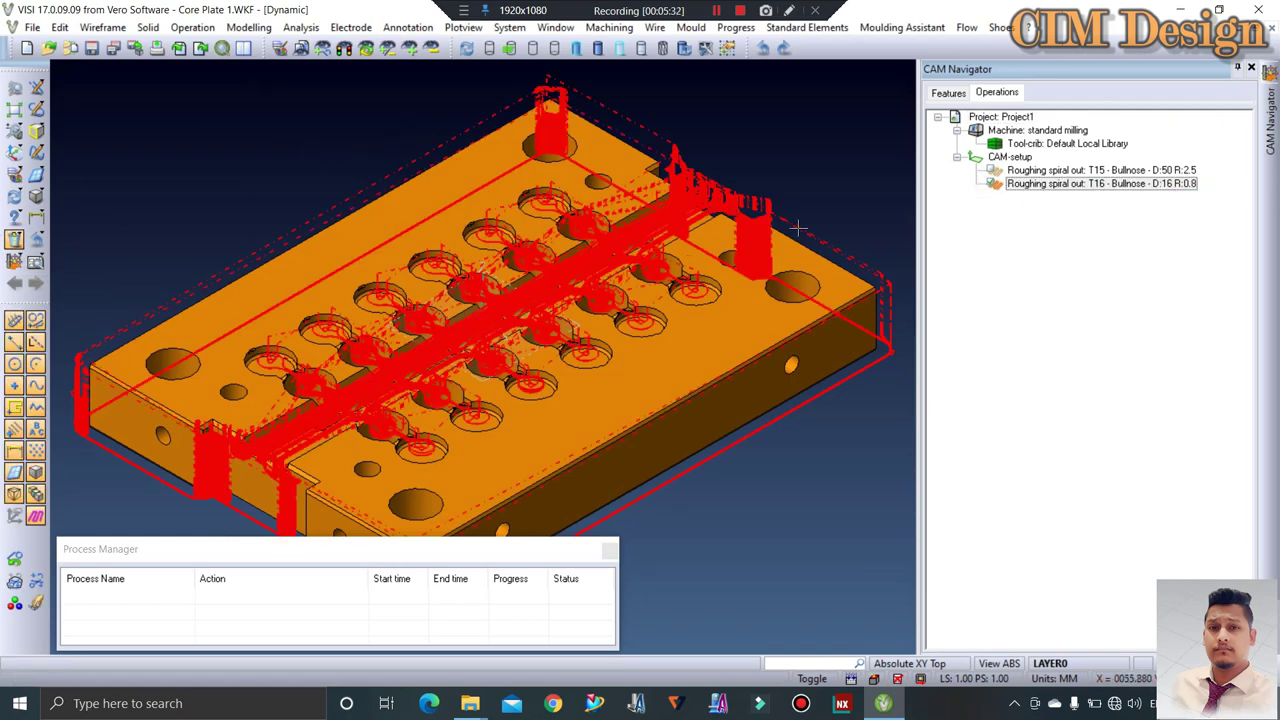
{"action": "left_click", "coordinate": [1008, 120]}
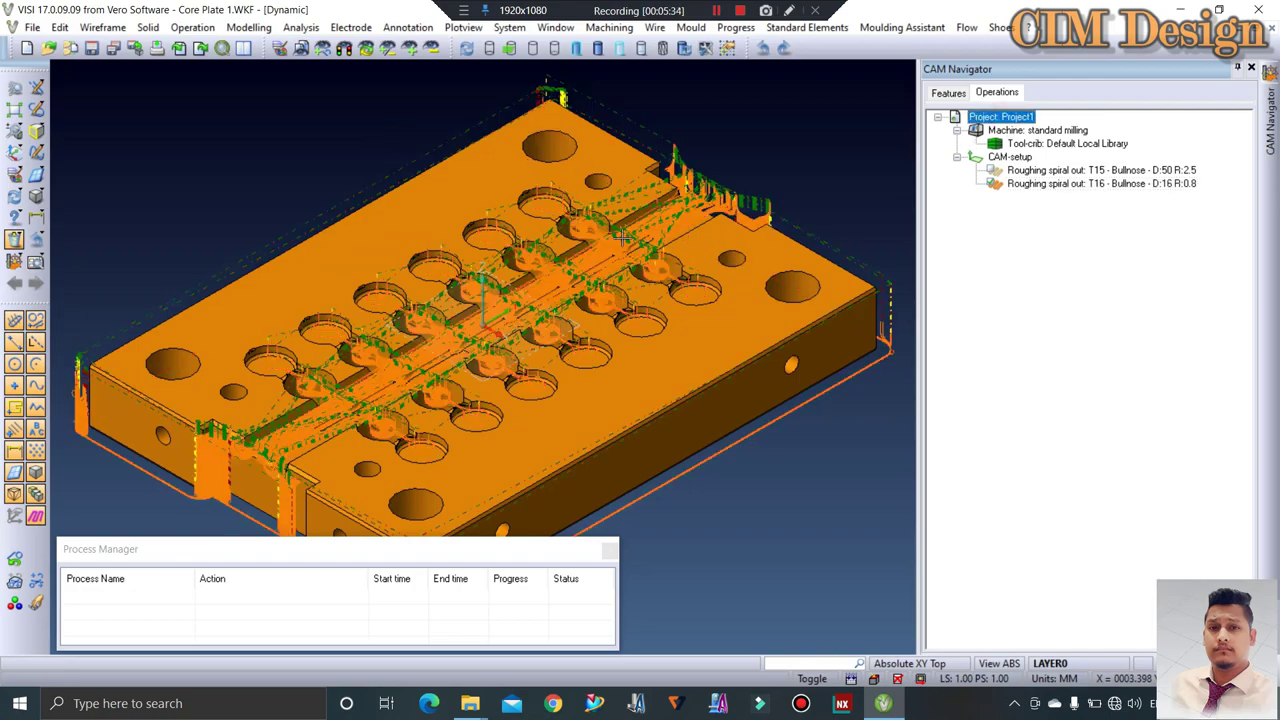
Orbit the plate to inspect both roughing toolpaths, then hide them by selecting Project1
{"action": "scroll", "coordinate": [676, 210], "scroll_direction": "up", "scroll_amount": 2}
{"action": "scroll", "coordinate": [676, 210], "scroll_direction": "up", "scroll_amount": 1}
{"action": "scroll", "coordinate": [676, 210], "scroll_direction": "down", "scroll_amount": 3}
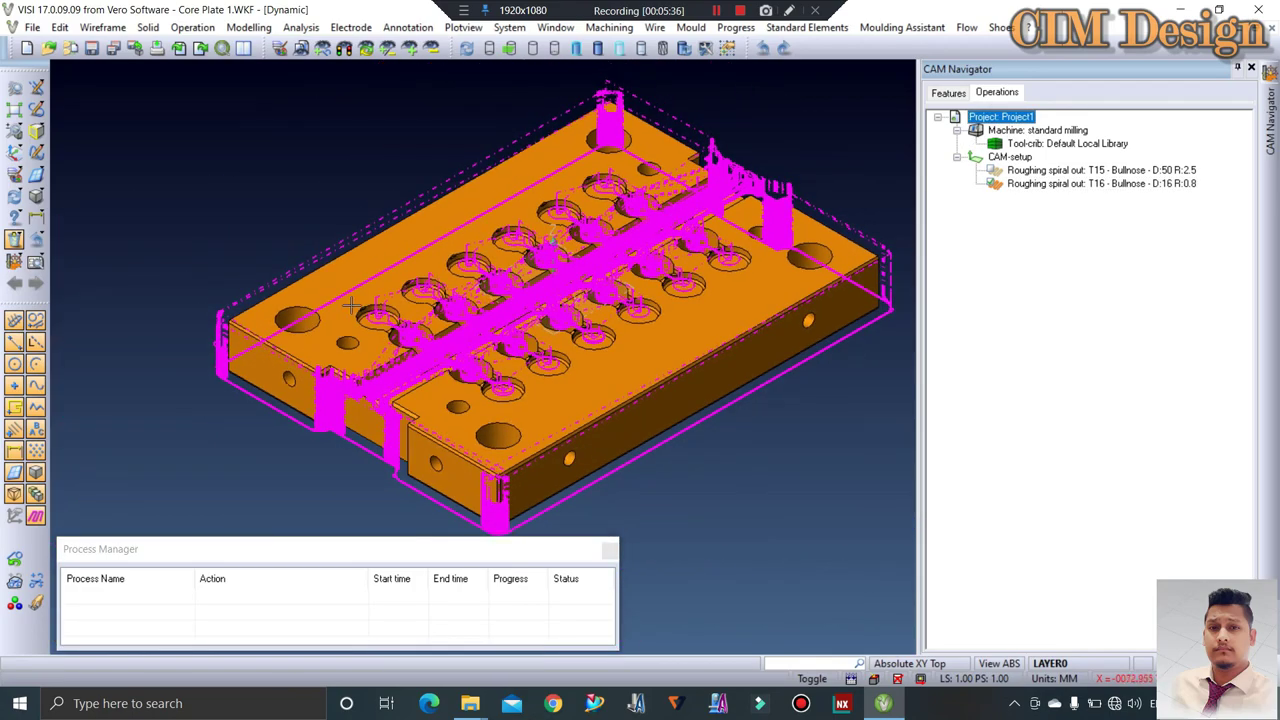
{"action": "middle_click_drag", "start_coordinate": [352, 305], "coordinate": [397, 318]}
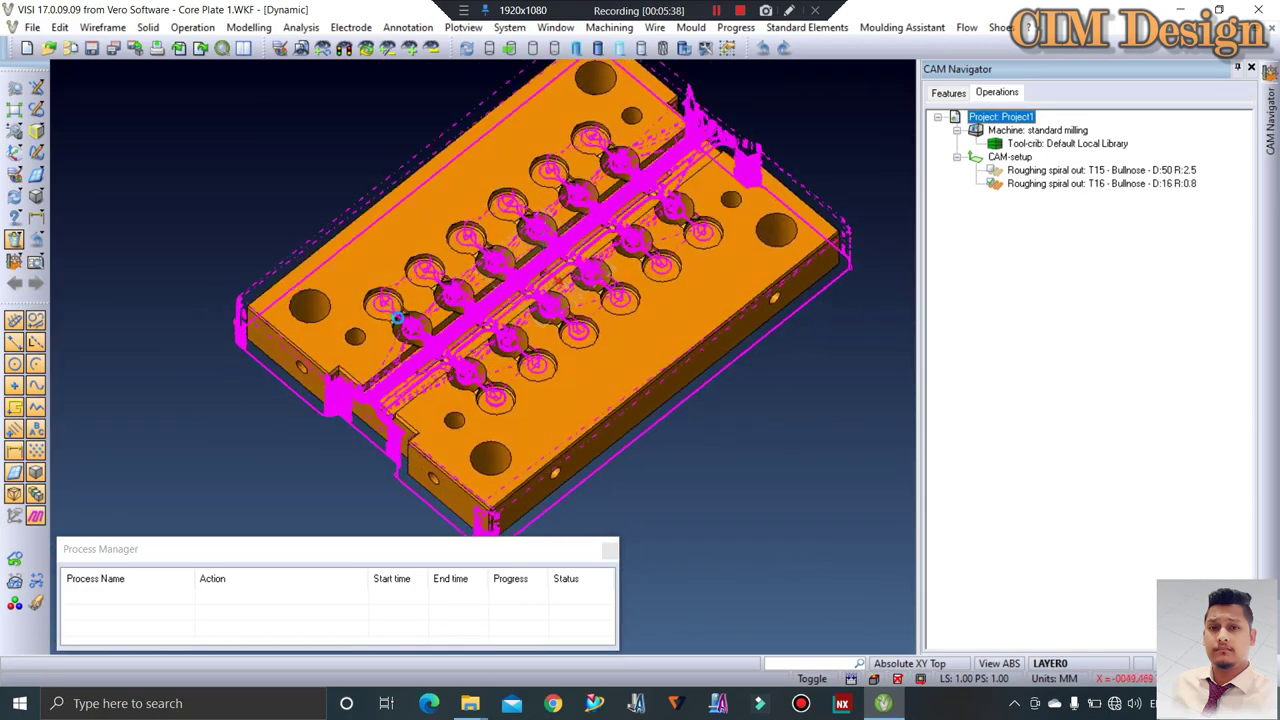
{"action": "middle_click_drag", "start_coordinate": [397, 318], "coordinate": [887, 114]}
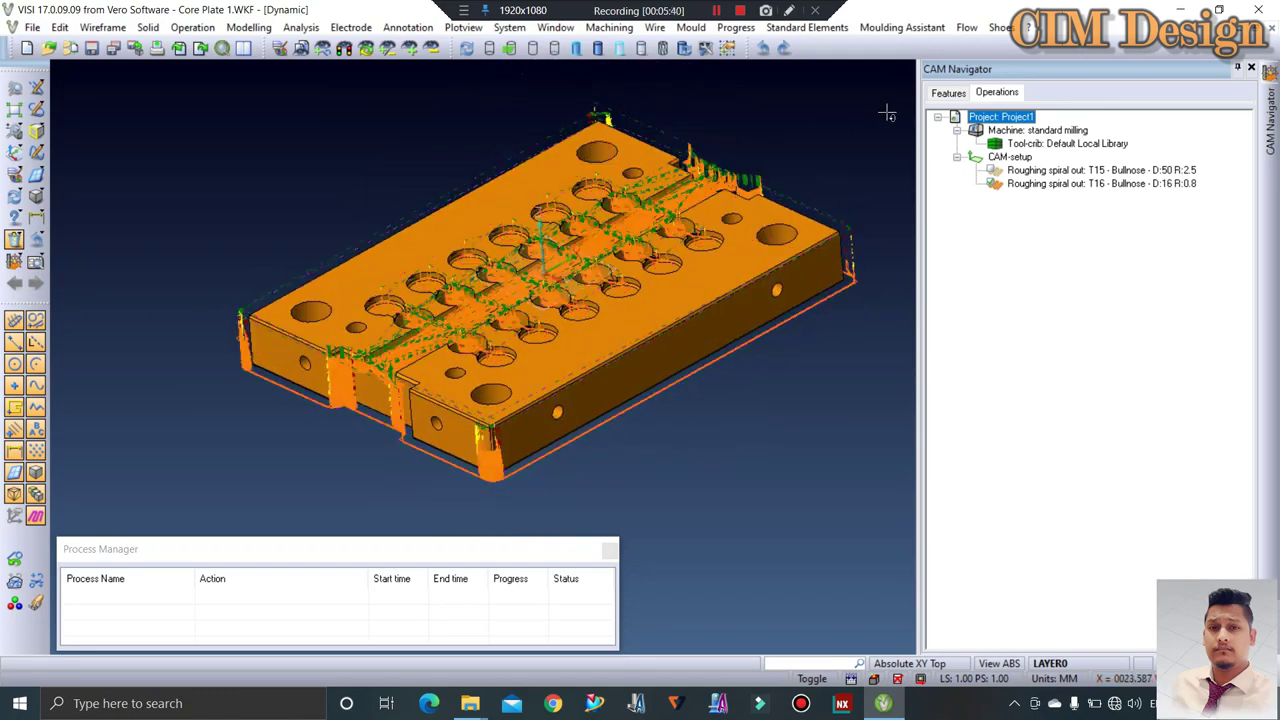
{"action": "left_click", "coordinate": [996, 188]}
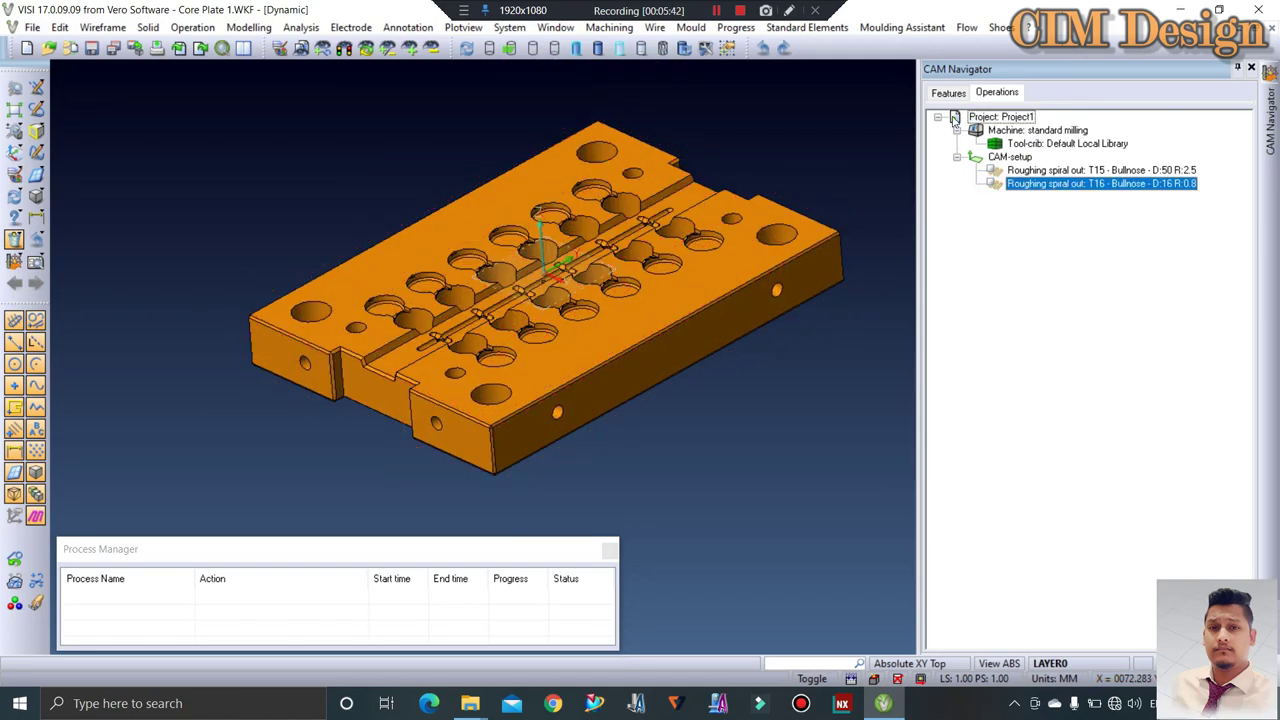
{"action": "left_click", "coordinate": [1000, 117]}
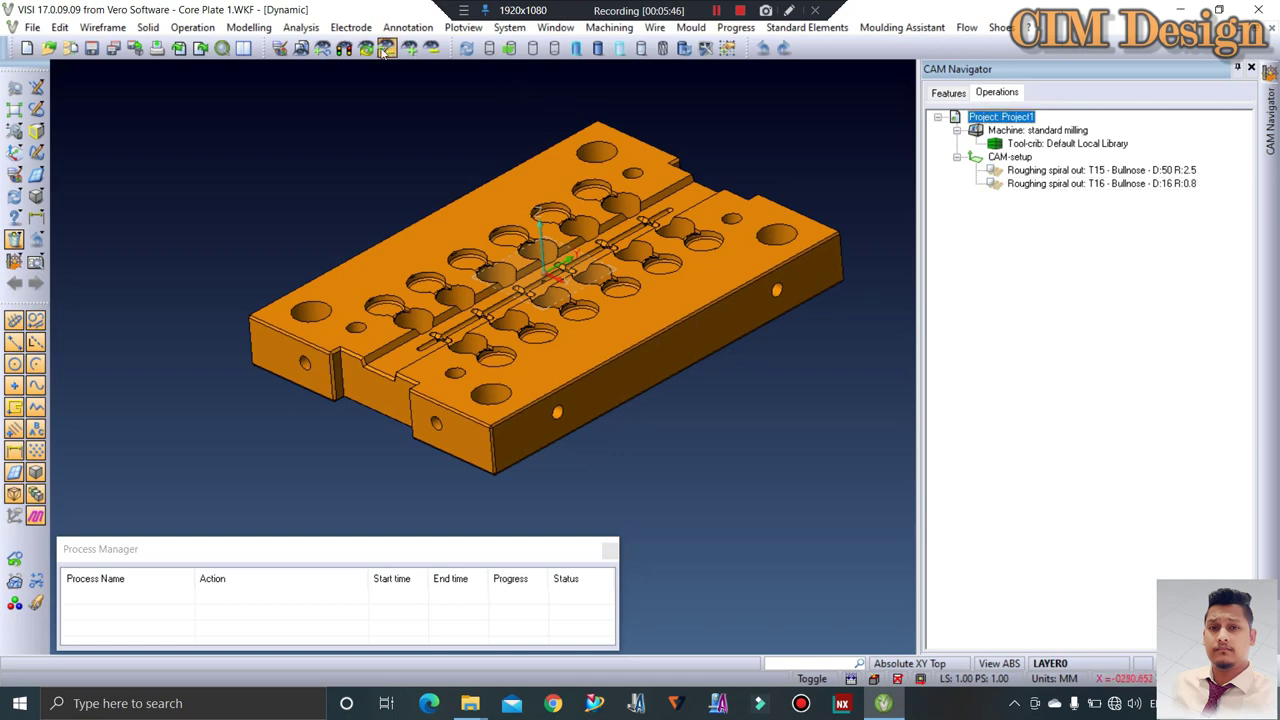
Turn the plate over and build an Outer boundary profile from its large flat underside face, on the current workplane
{"action": "left_click", "coordinate": [322, 48]}
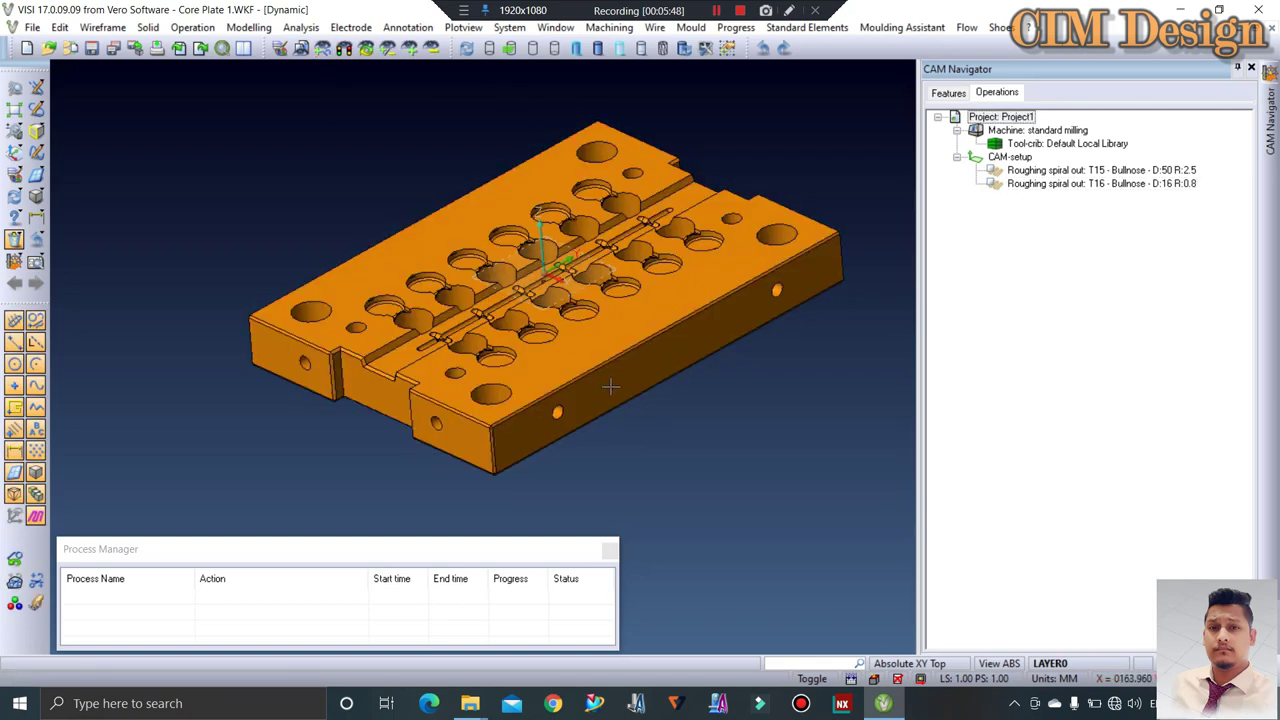
{"action": "middle_click_drag", "start_coordinate": [611, 387], "coordinate": [610, 207]}
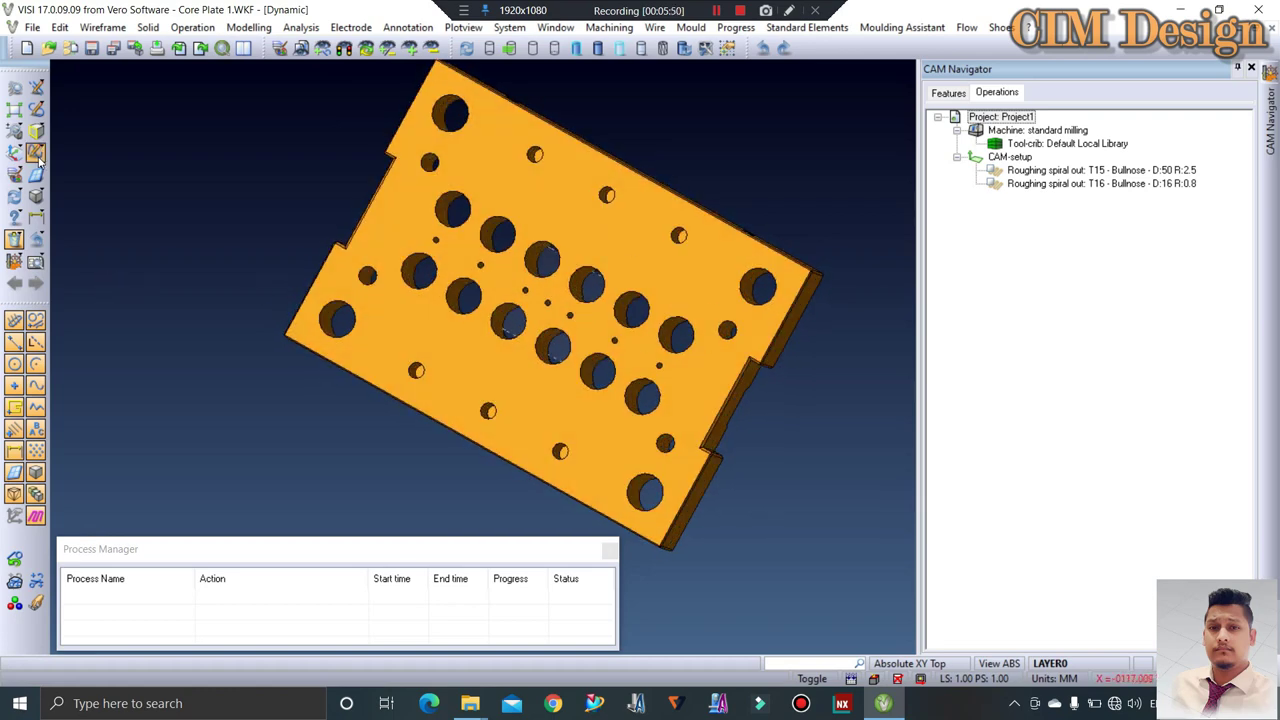
{"action": "left_click", "coordinate": [36, 131]}
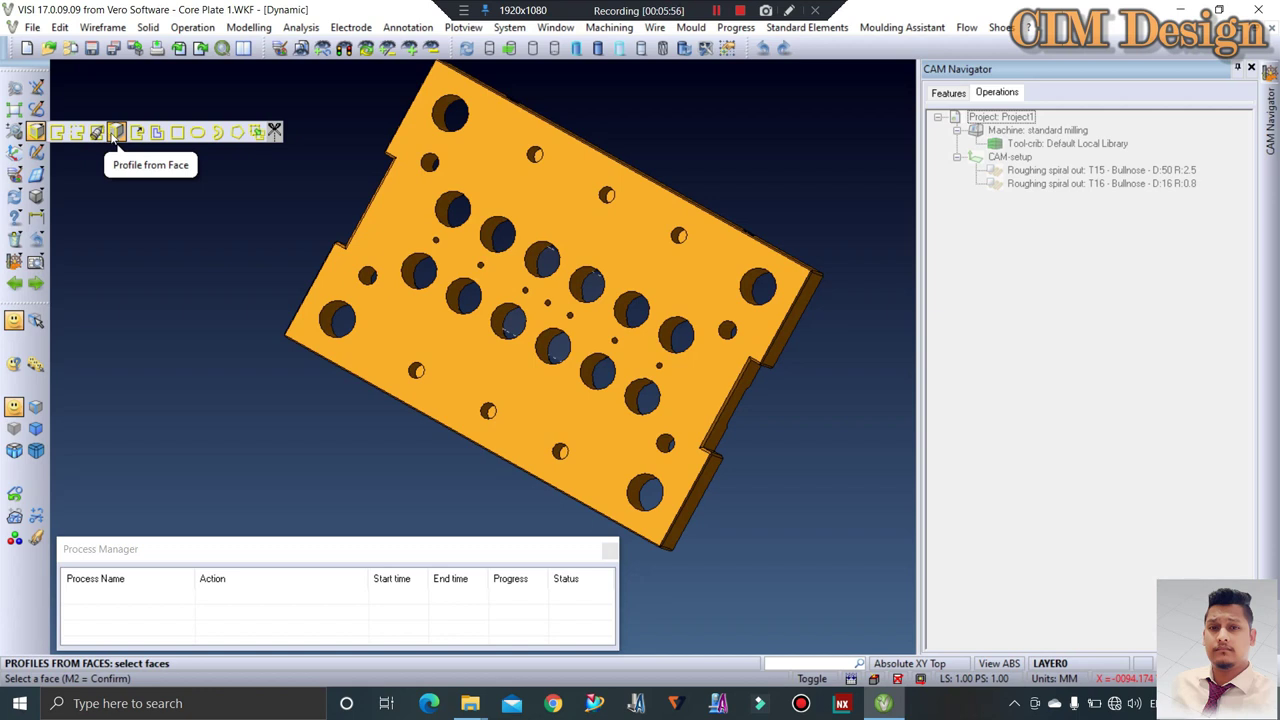
{"action": "left_click", "coordinate": [416, 166]}
{"action": "middle_click", "coordinate": [416, 166]}
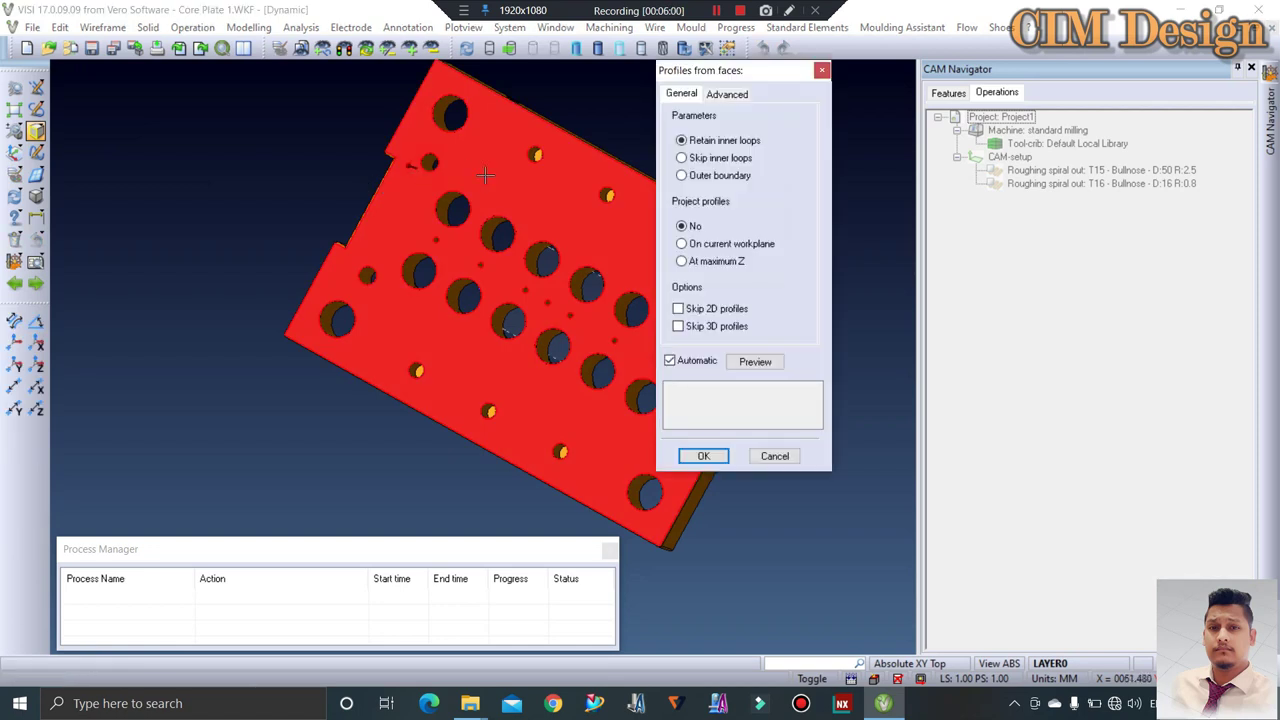
{"action": "left_click", "coordinate": [683, 175]}
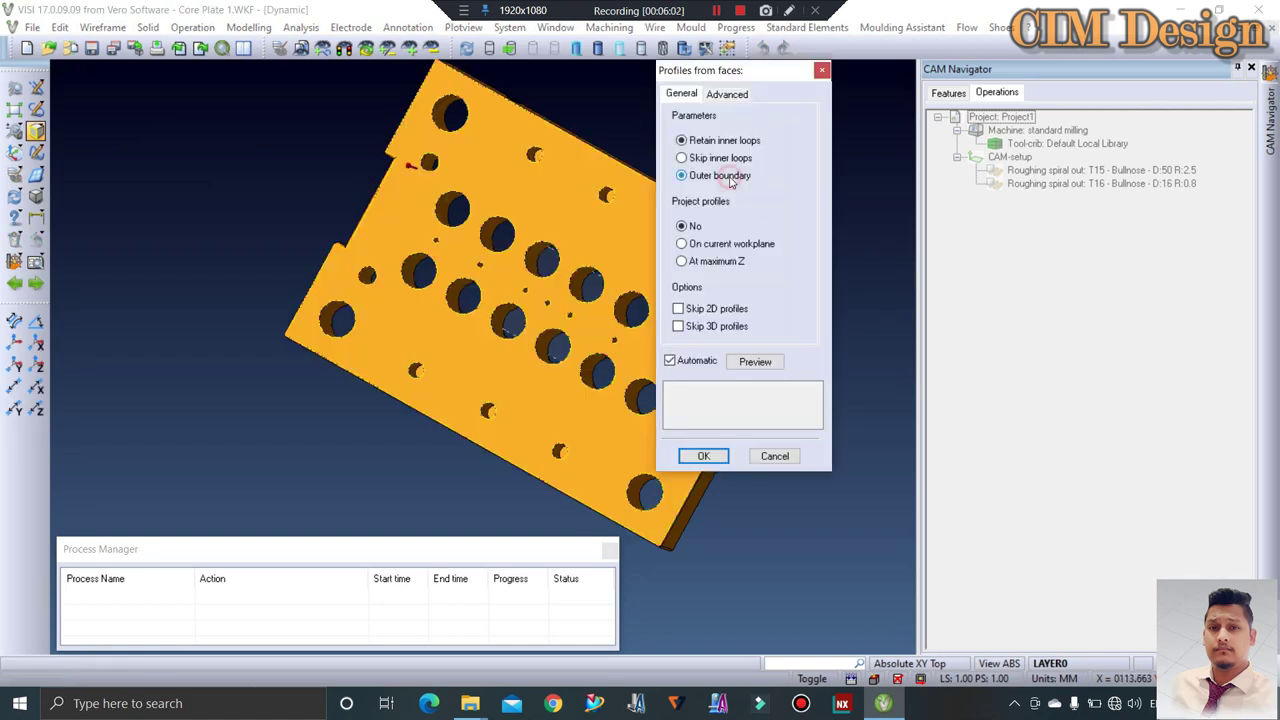
{"action": "left_click", "coordinate": [718, 245]}
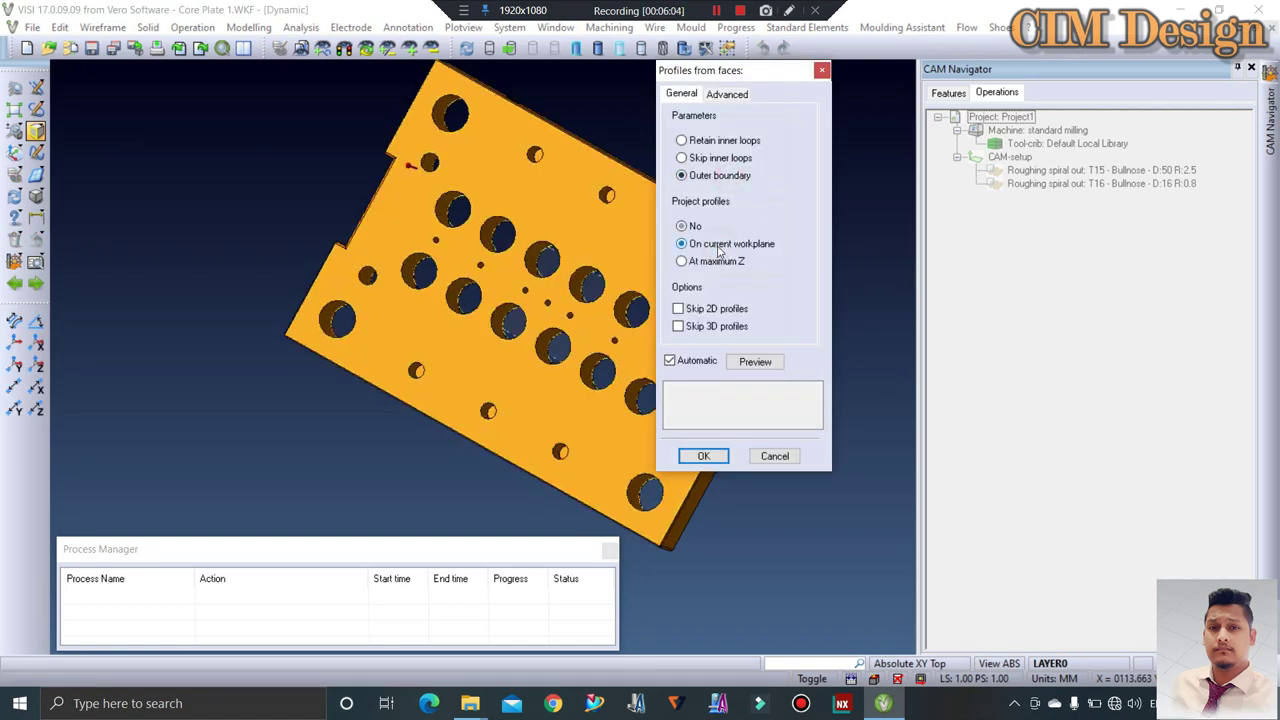
{"action": "left_click", "coordinate": [704, 456]}
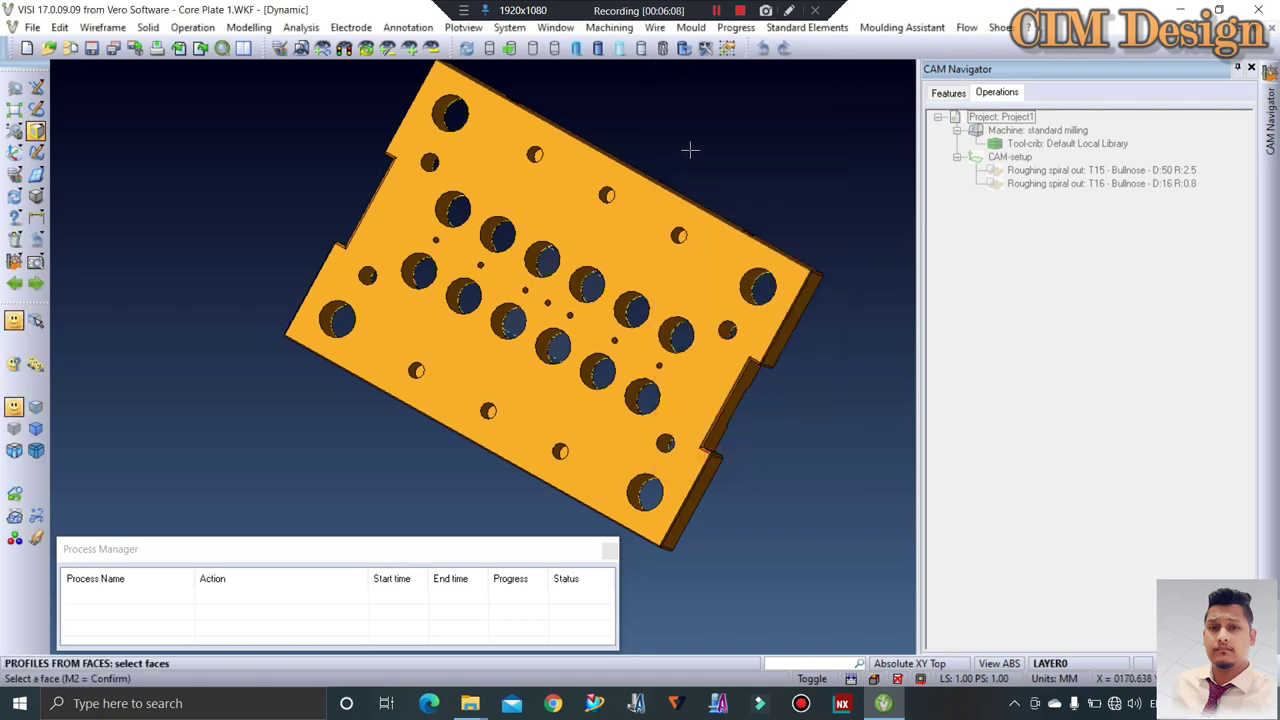
{"action": "mouse_move", "coordinate": [686, 149]}
{"action": "middle_mouse_down"}
{"action": "mouse_move", "coordinate": [606, 243]}
{"action": "mouse_move", "coordinate": [537, 193]}
{"action": "mouse_move", "coordinate": [690, 347]}
{"action": "mouse_move", "coordinate": [265, 224]}
{"action": "middle_mouse_up"}
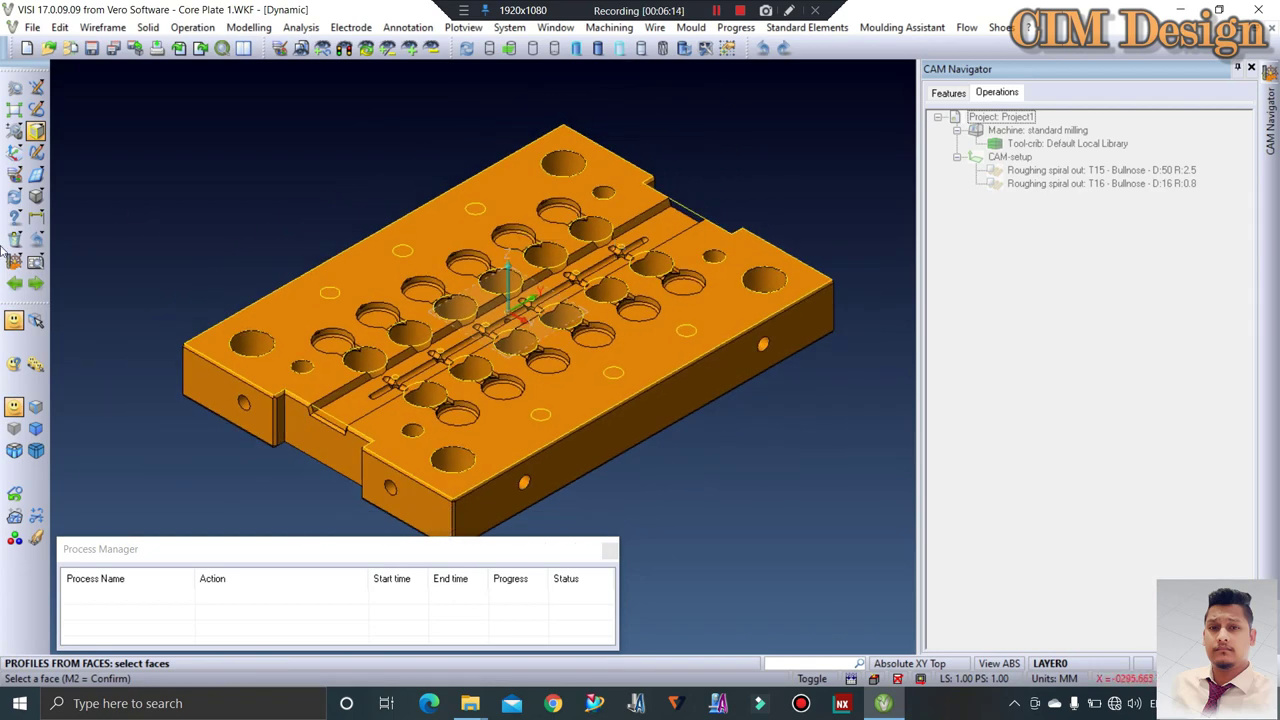
Erase the large and small hole outline curves, leaving only the plate's boundary profile
{"action": "left_click", "coordinate": [14, 240]}
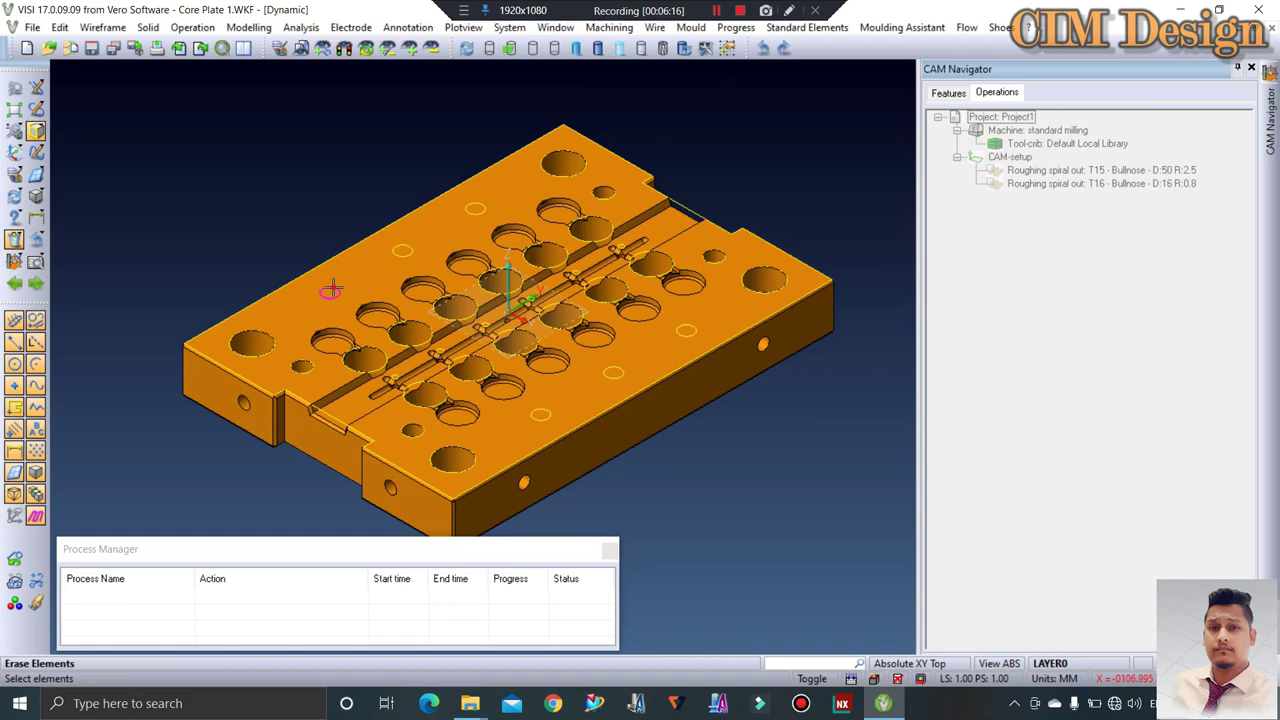
{"action": "left_click", "coordinate": [402, 250]}
{"action": "middle_click", "coordinate": [466, 206]}
{"action": "left_click", "coordinate": [613, 371]}
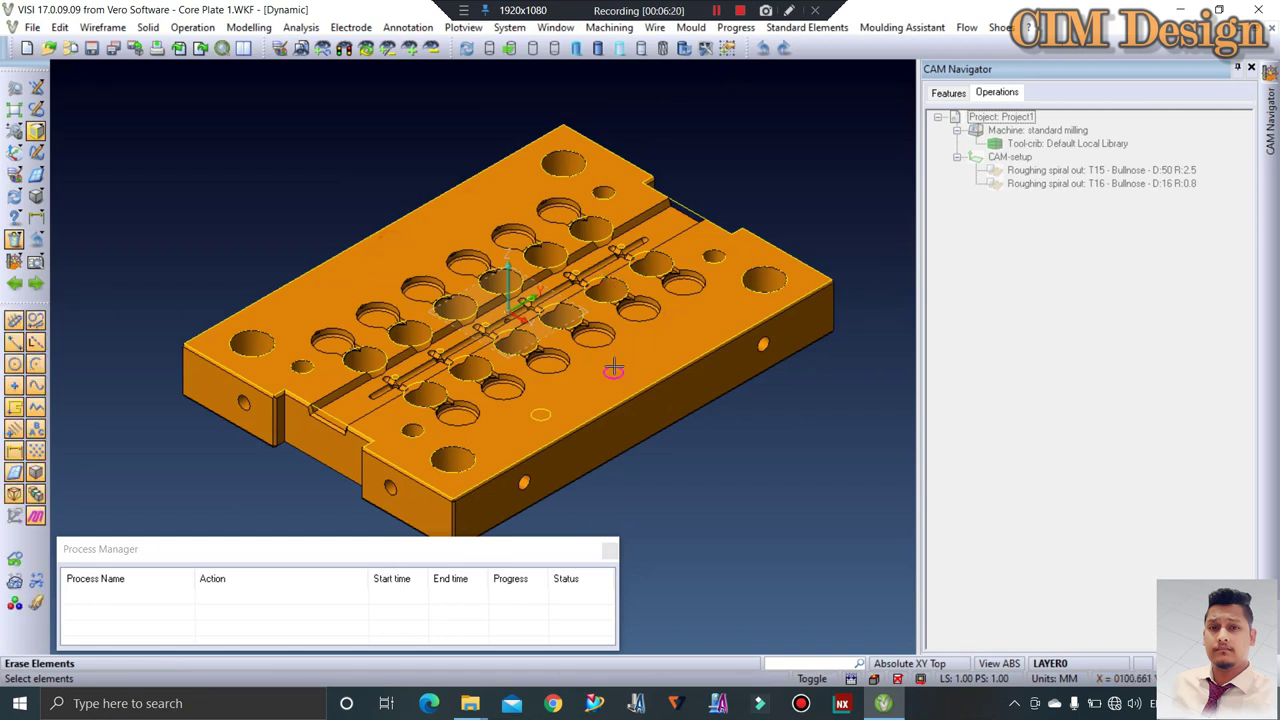
{"action": "middle_click", "coordinate": [613, 369]}
{"action": "mouse_move", "coordinate": [540, 414]}
{"action": "middle_mouse_down"}
{"action": "mouse_move", "coordinate": [487, 255]}
{"action": "mouse_move", "coordinate": [436, 247]}
{"action": "mouse_move", "coordinate": [358, 347]}
{"action": "middle_mouse_up"}
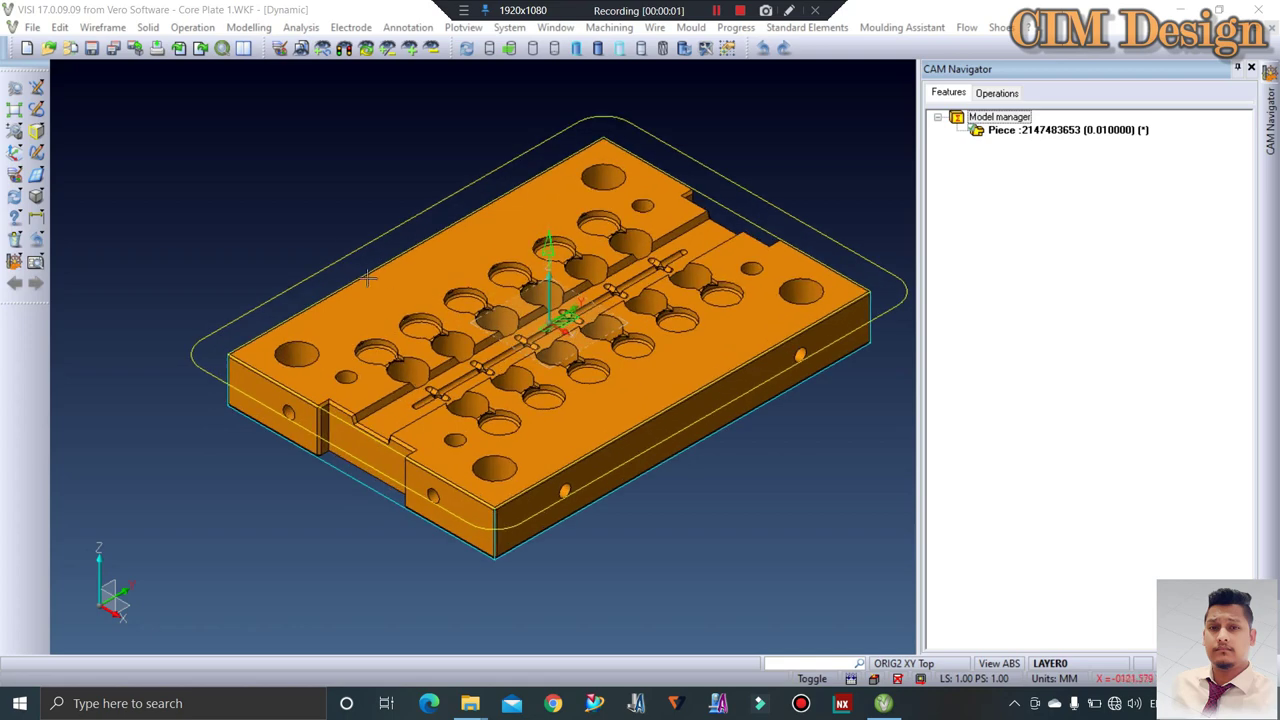
{"action": "scroll", "coordinate": [366, 320], "scroll_direction": "up", "scroll_amount": 3}
{"action": "scroll", "coordinate": [354, 329], "scroll_direction": "down", "scroll_amount": 4}
{"action": "scroll", "coordinate": [437, 314], "scroll_direction": "up", "scroll_amount": 2}
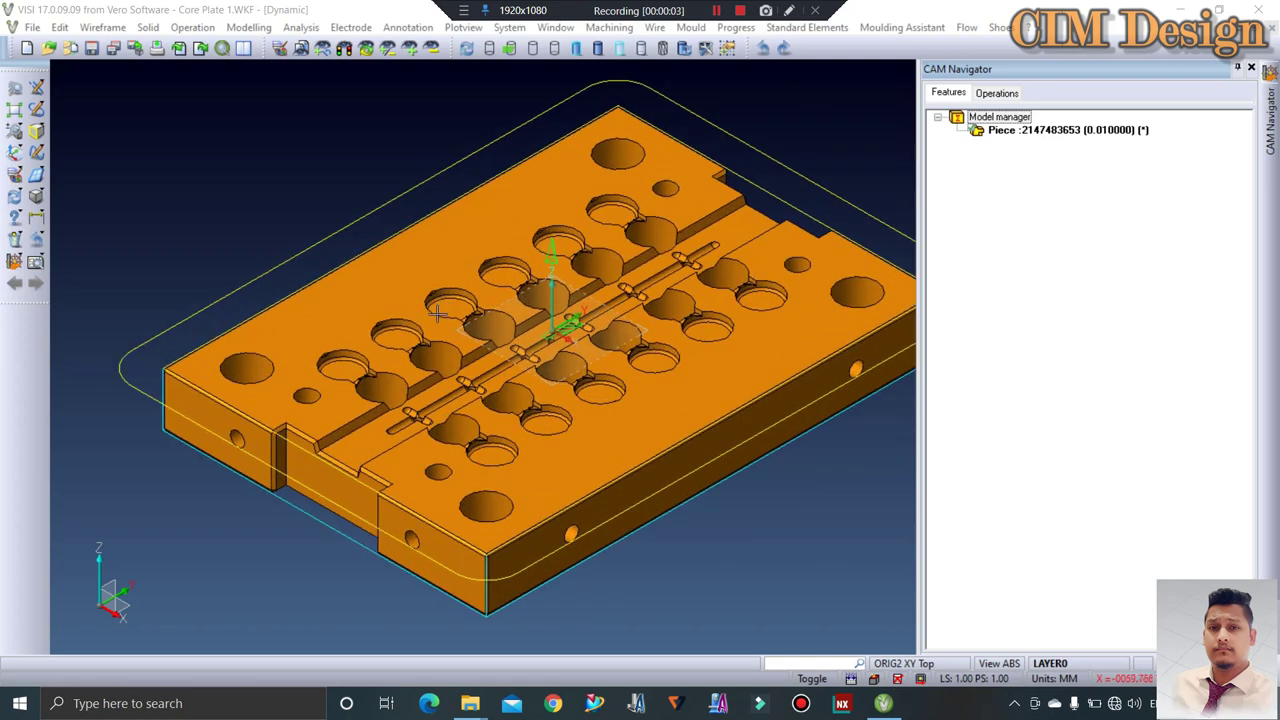
{"action": "scroll", "coordinate": [437, 314], "scroll_direction": "down", "scroll_amount": 1}
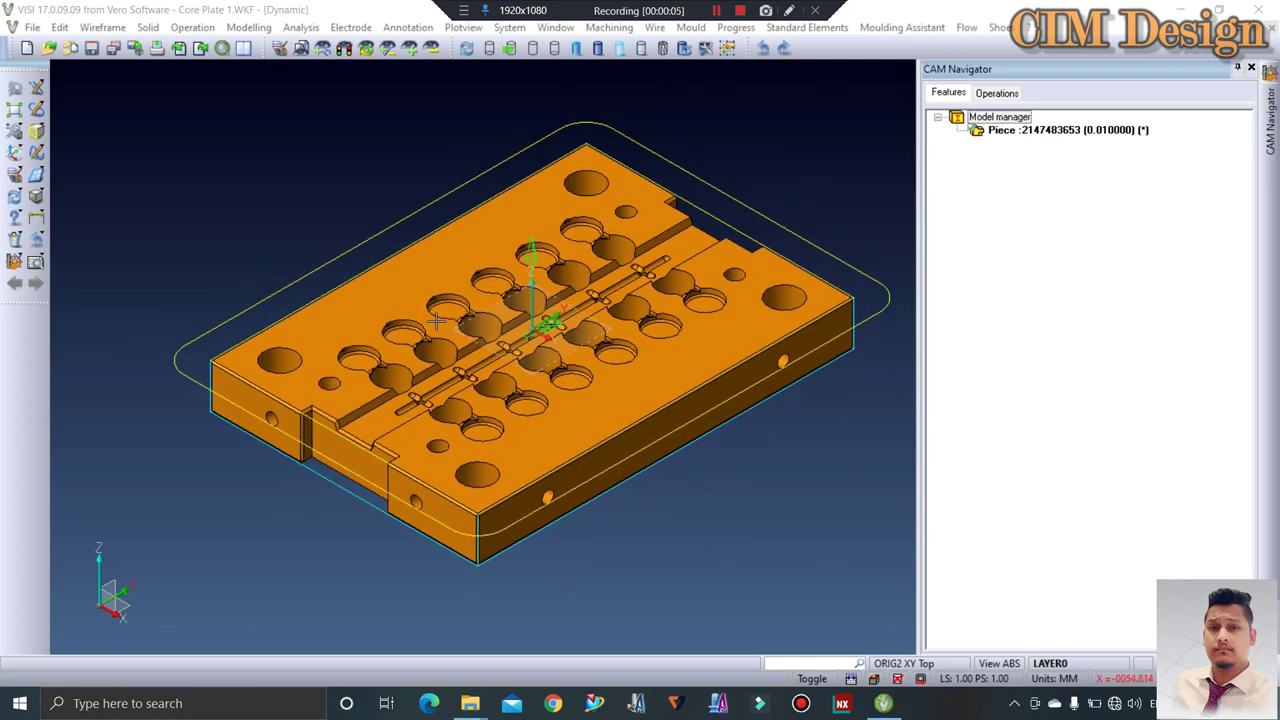
{"action": "scroll", "coordinate": [310, 369], "scroll_direction": "down", "scroll_amount": 1}
{"action": "scroll", "coordinate": [310, 369], "scroll_direction": "up", "scroll_amount": 3}
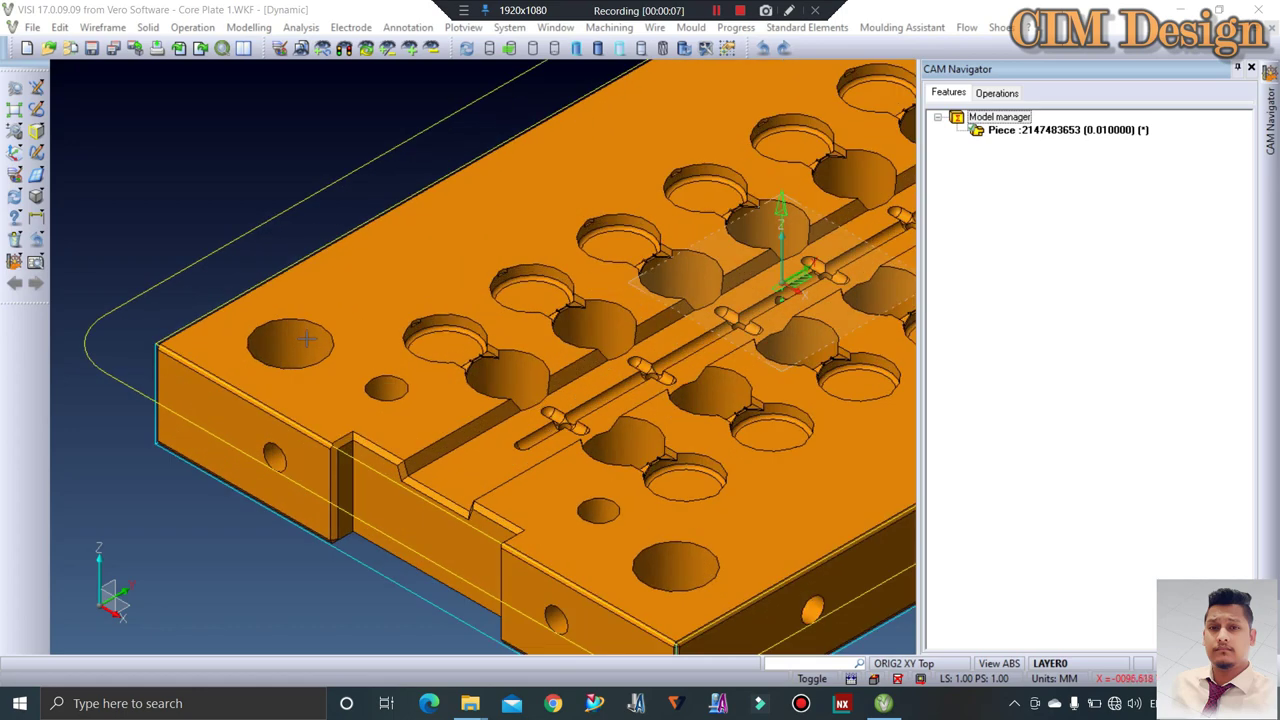
{"action": "scroll", "coordinate": [300, 350], "scroll_direction": "up", "scroll_amount": 2}
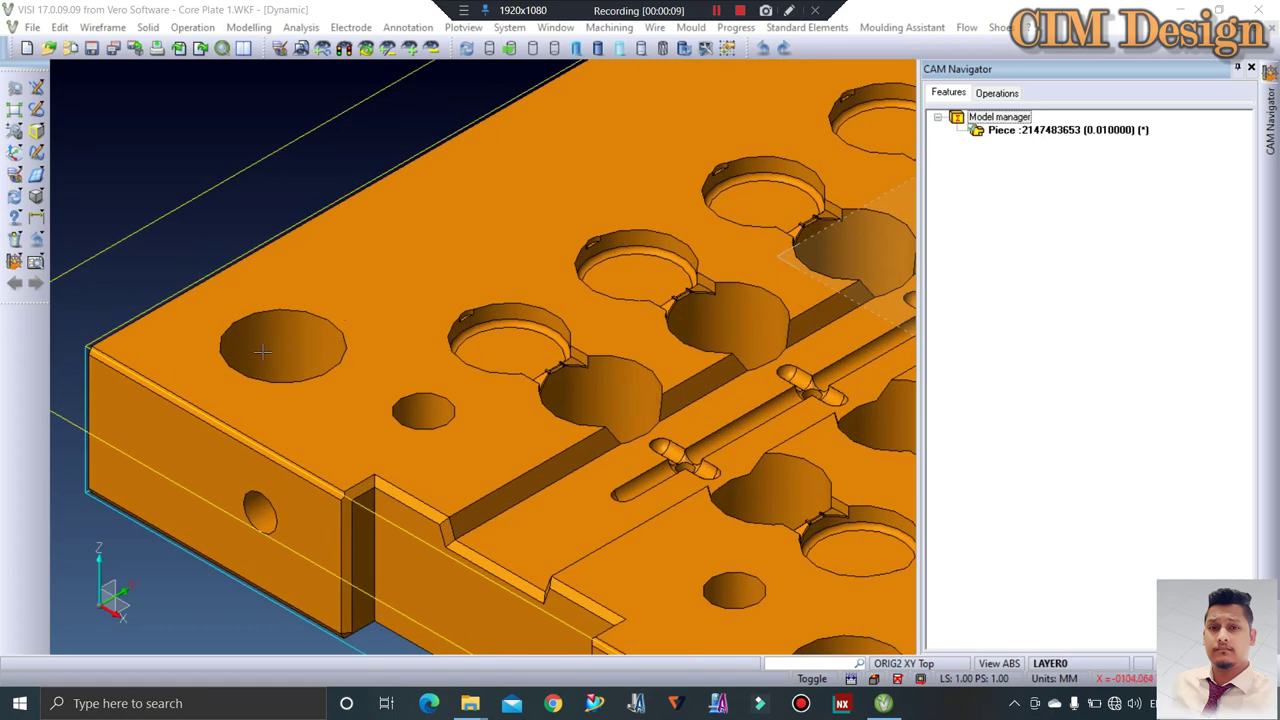
{"action": "scroll", "coordinate": [334, 352], "scroll_direction": "down", "scroll_amount": 1}
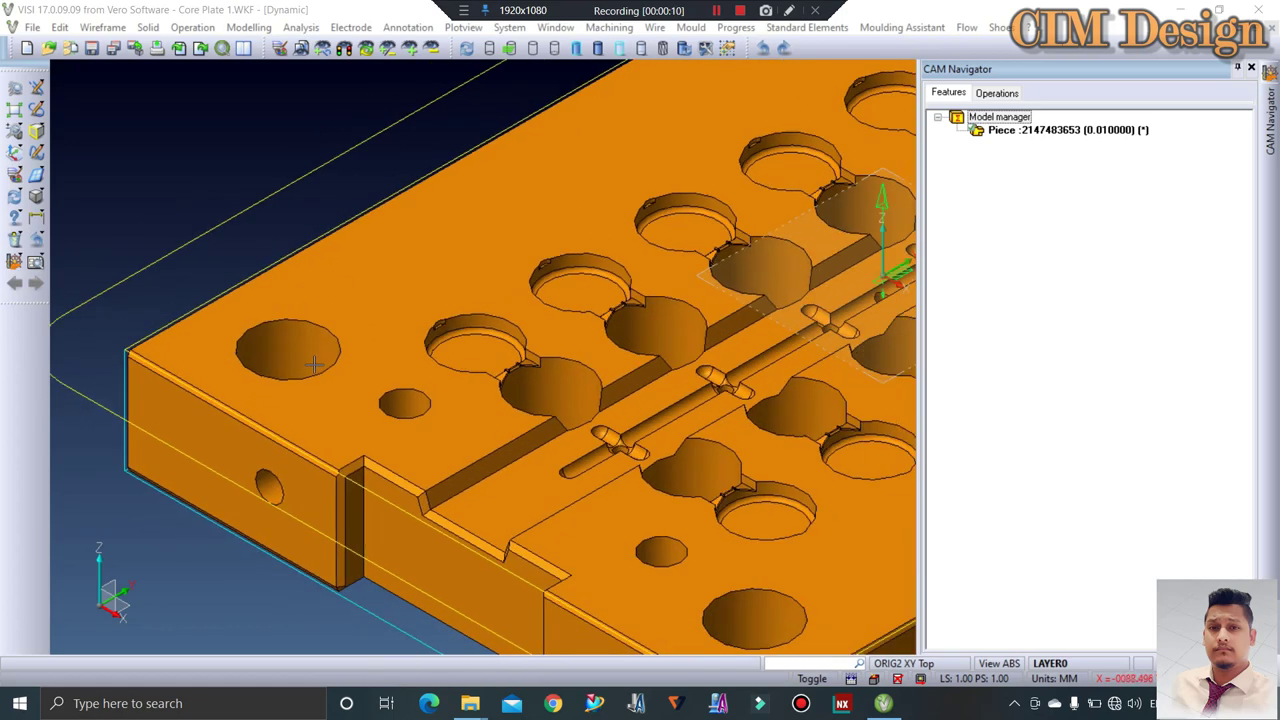
{"action": "scroll", "coordinate": [320, 355], "scroll_direction": "down", "scroll_amount": 2}
{"action": "scroll", "coordinate": [305, 355], "scroll_direction": "down", "scroll_amount": 1}
{"action": "mouse_move", "coordinate": [318, 406]}
{"action": "middle_mouse_down"}
{"action": "mouse_move", "coordinate": [300, 263]}
{"action": "mouse_move", "coordinate": [290, 350]}
{"action": "middle_mouse_up"}
{"action": "scroll", "coordinate": [285, 352], "scroll_direction": "up", "scroll_amount": 3}
{"action": "scroll", "coordinate": [285, 352], "scroll_direction": "up", "scroll_amount": 1}
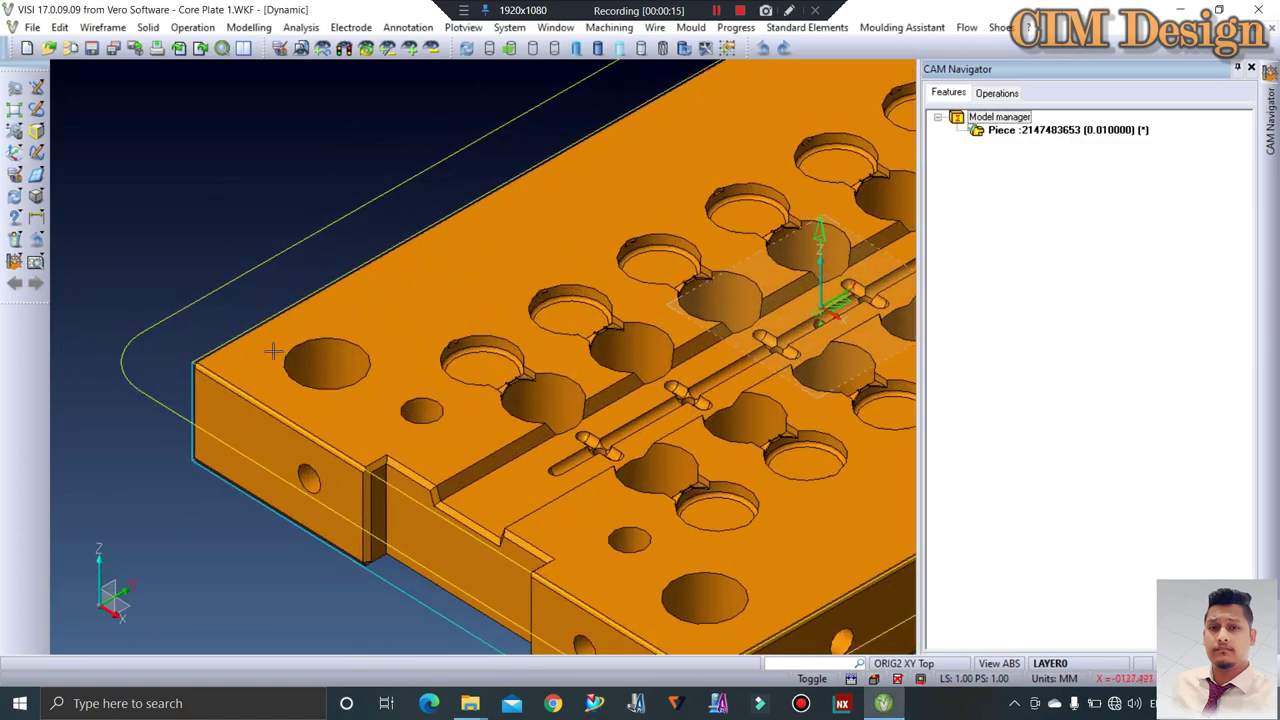
{"action": "scroll", "coordinate": [325, 364], "scroll_direction": "up", "scroll_amount": 1}
{"action": "scroll", "coordinate": [325, 364], "scroll_direction": "down", "scroll_amount": 3}
{"action": "scroll", "coordinate": [355, 369], "scroll_direction": "down", "scroll_amount": 1}
{"action": "scroll", "coordinate": [355, 369], "scroll_direction": "up", "scroll_amount": 1}
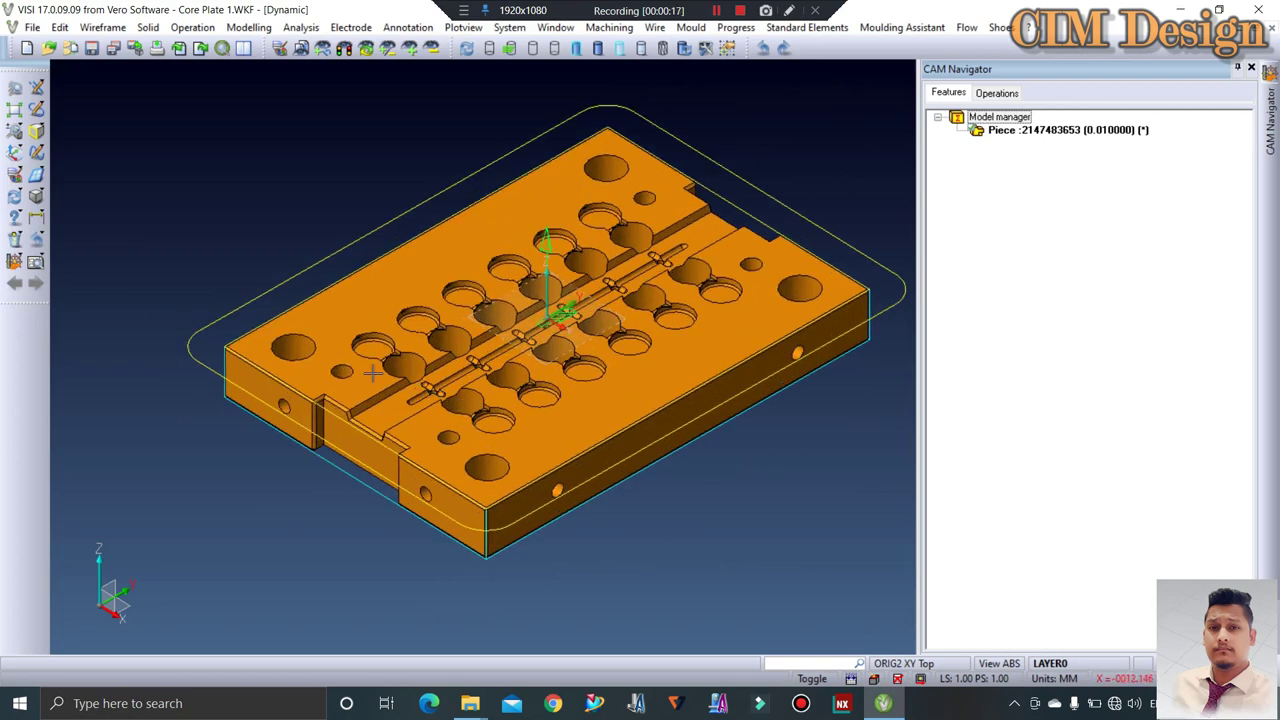
{"action": "scroll", "coordinate": [274, 358], "scroll_direction": "up", "scroll_amount": 1}
{"action": "scroll", "coordinate": [282, 356], "scroll_direction": "up", "scroll_amount": 1}
{"action": "scroll", "coordinate": [304, 311], "scroll_direction": "down", "scroll_amount": 2}
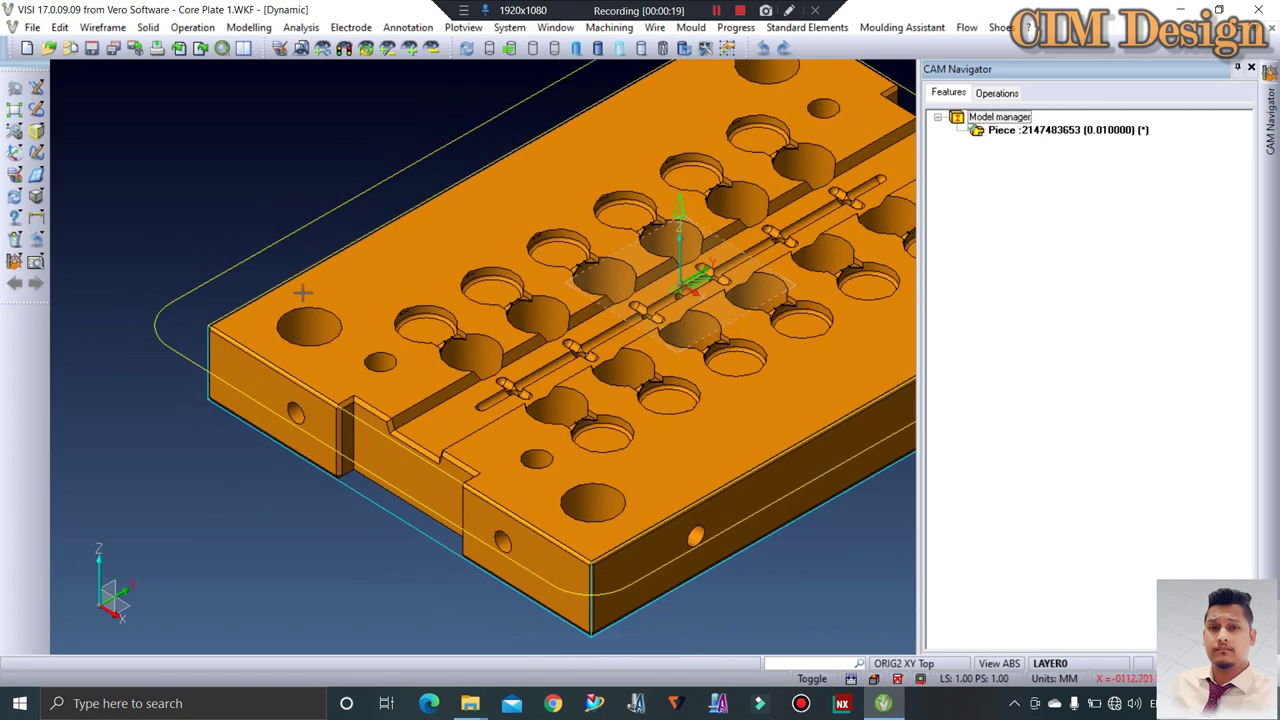
{"action": "scroll", "coordinate": [383, 318], "scroll_direction": "up", "scroll_amount": 2}
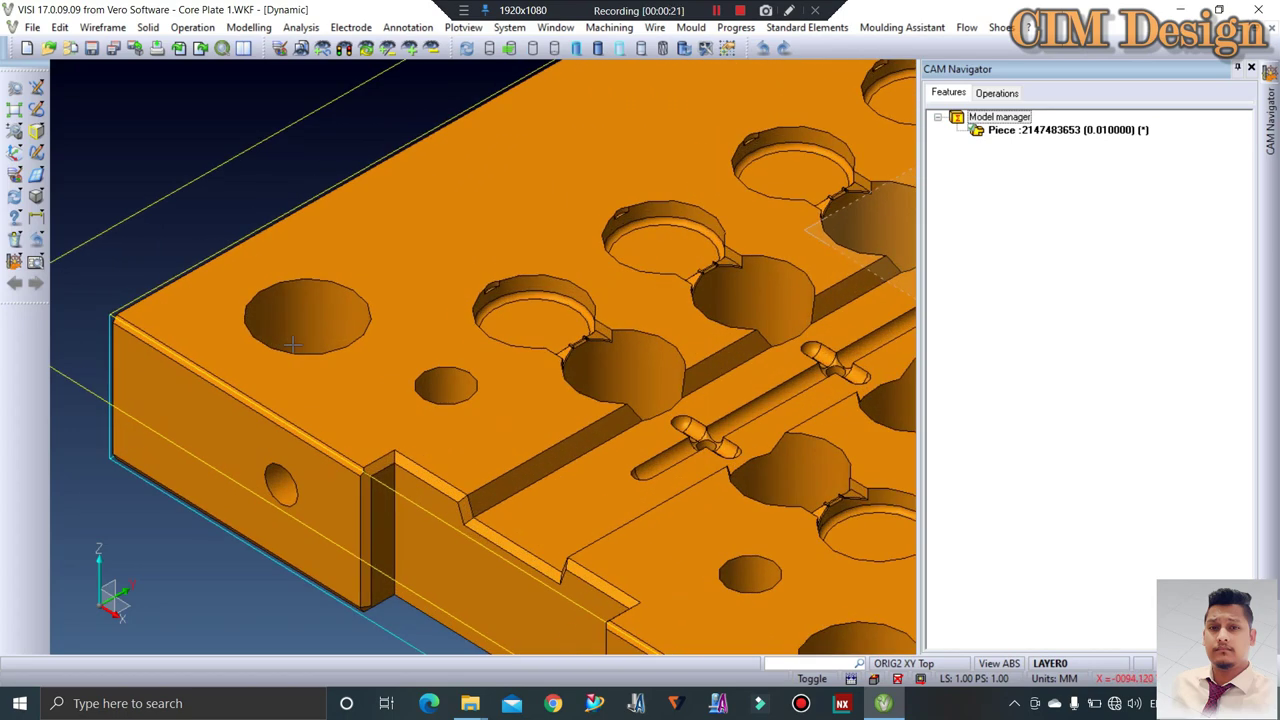
{"action": "scroll", "coordinate": [315, 313], "scroll_direction": "up", "scroll_amount": 1}
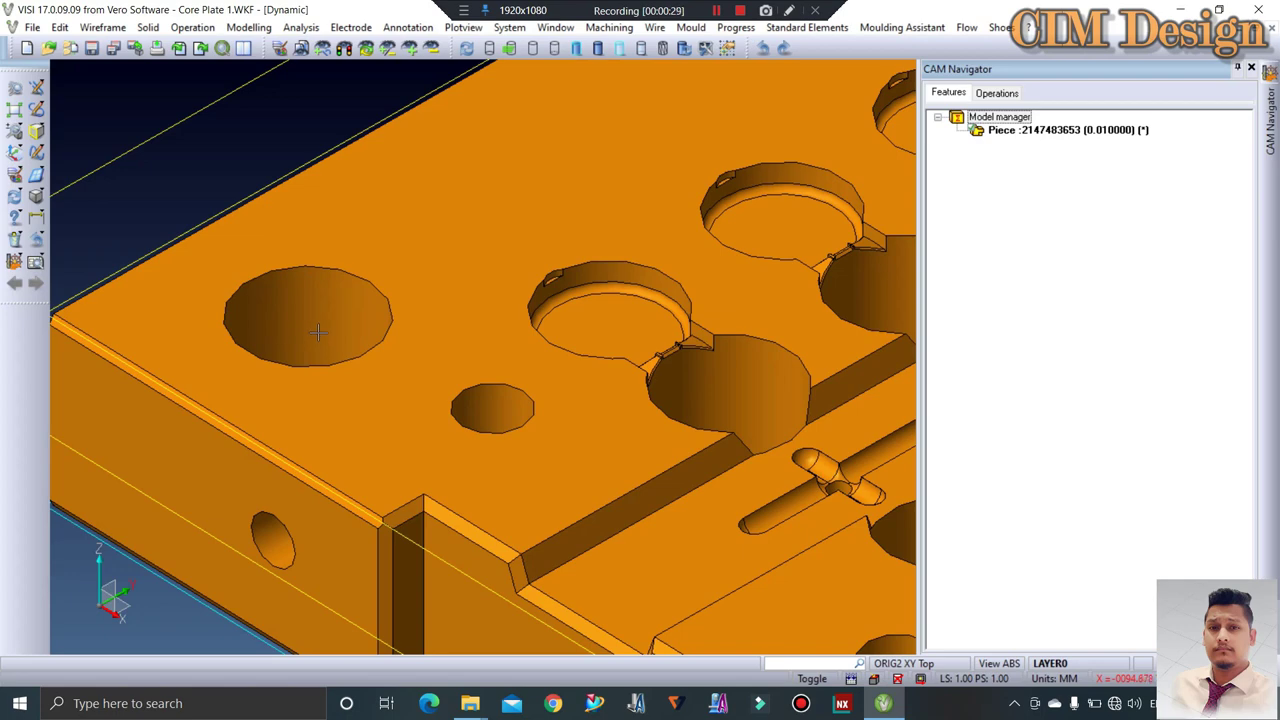
{"action": "scroll", "coordinate": [317, 333], "scroll_direction": "down", "scroll_amount": 3}
{"action": "scroll", "coordinate": [299, 337], "scroll_direction": "up", "scroll_amount": 1}
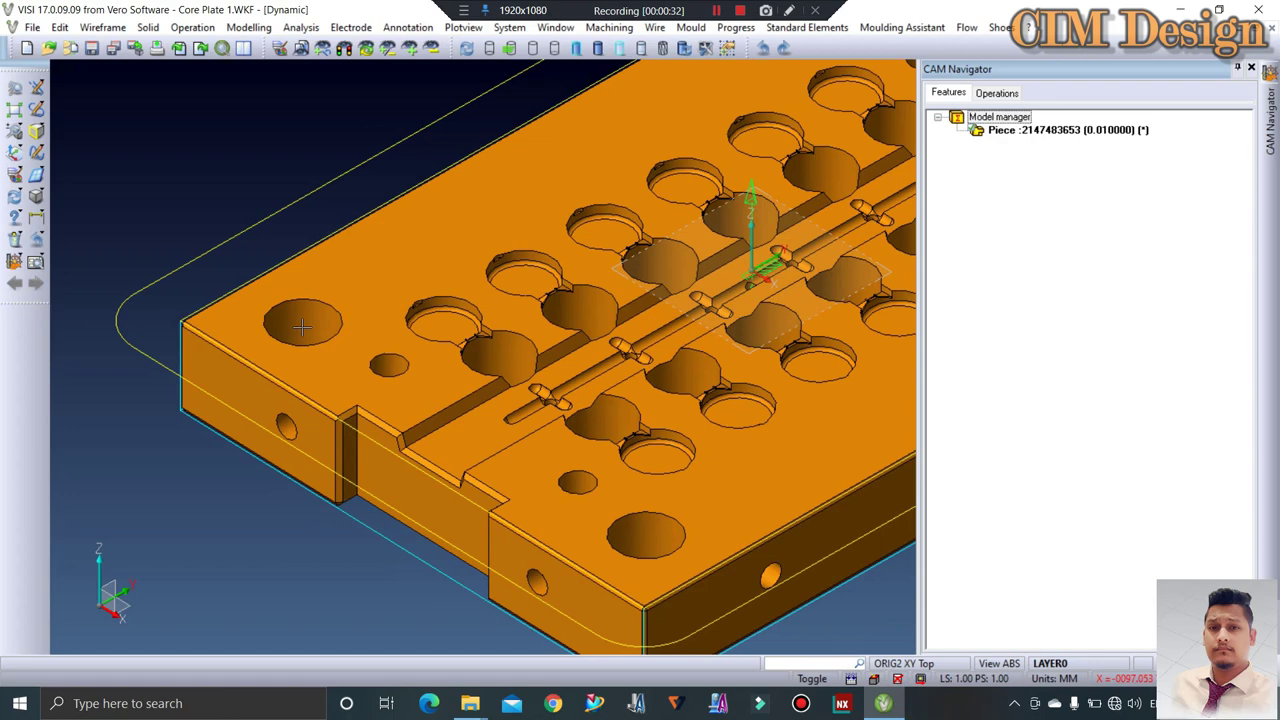
{"action": "scroll", "coordinate": [300, 333], "scroll_direction": "down", "scroll_amount": 3}
{"action": "scroll", "coordinate": [305, 330], "scroll_direction": "up", "scroll_amount": 1}
{"action": "scroll", "coordinate": [314, 325], "scroll_direction": "up", "scroll_amount": 2}
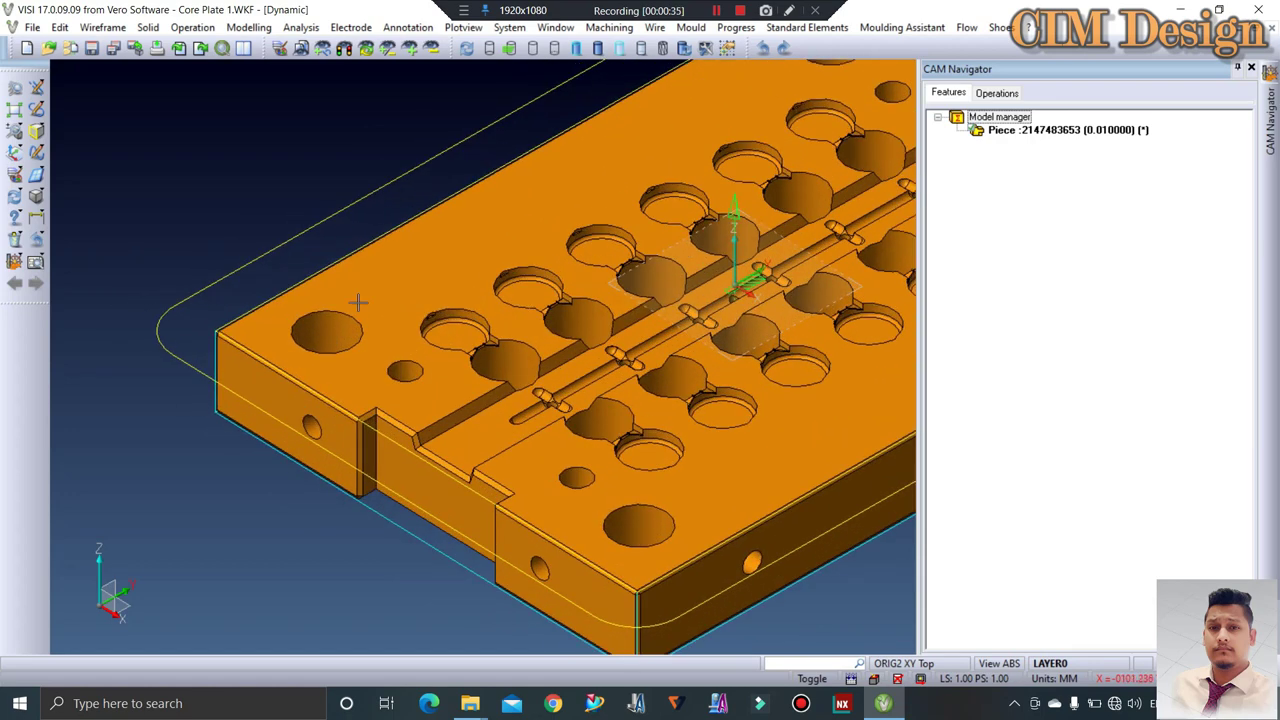
{"action": "scroll", "coordinate": [372, 350], "scroll_direction": "down", "scroll_amount": 2}
{"action": "scroll", "coordinate": [360, 338], "scroll_direction": "down", "scroll_amount": 2}
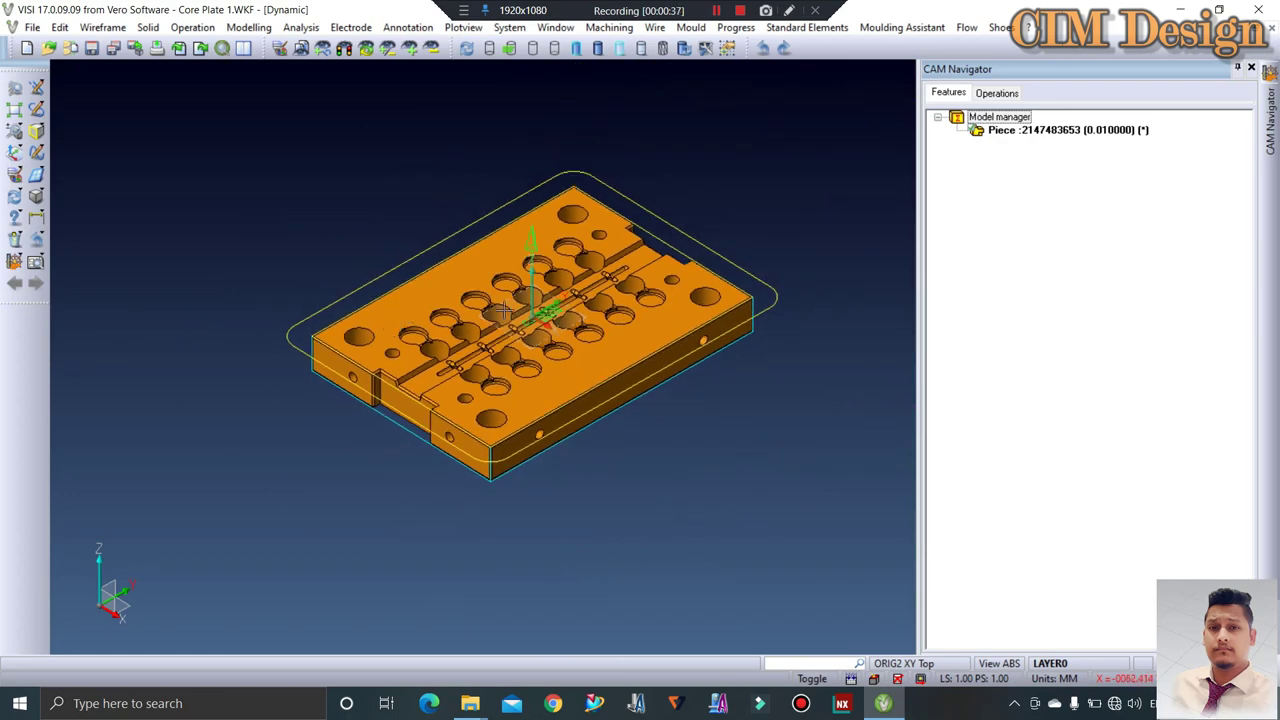
{"action": "scroll", "coordinate": [580, 230], "scroll_direction": "up", "scroll_amount": 2}
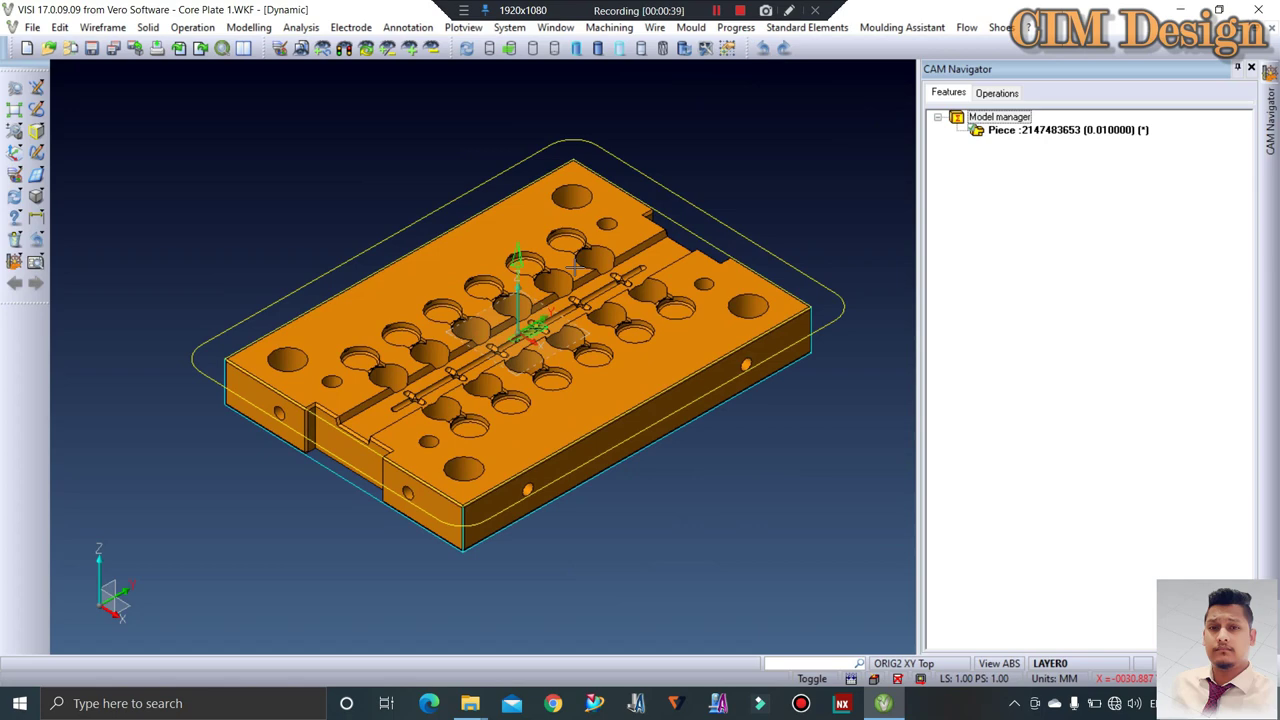
{"action": "scroll", "coordinate": [470, 252], "scroll_direction": "up", "scroll_amount": 1}
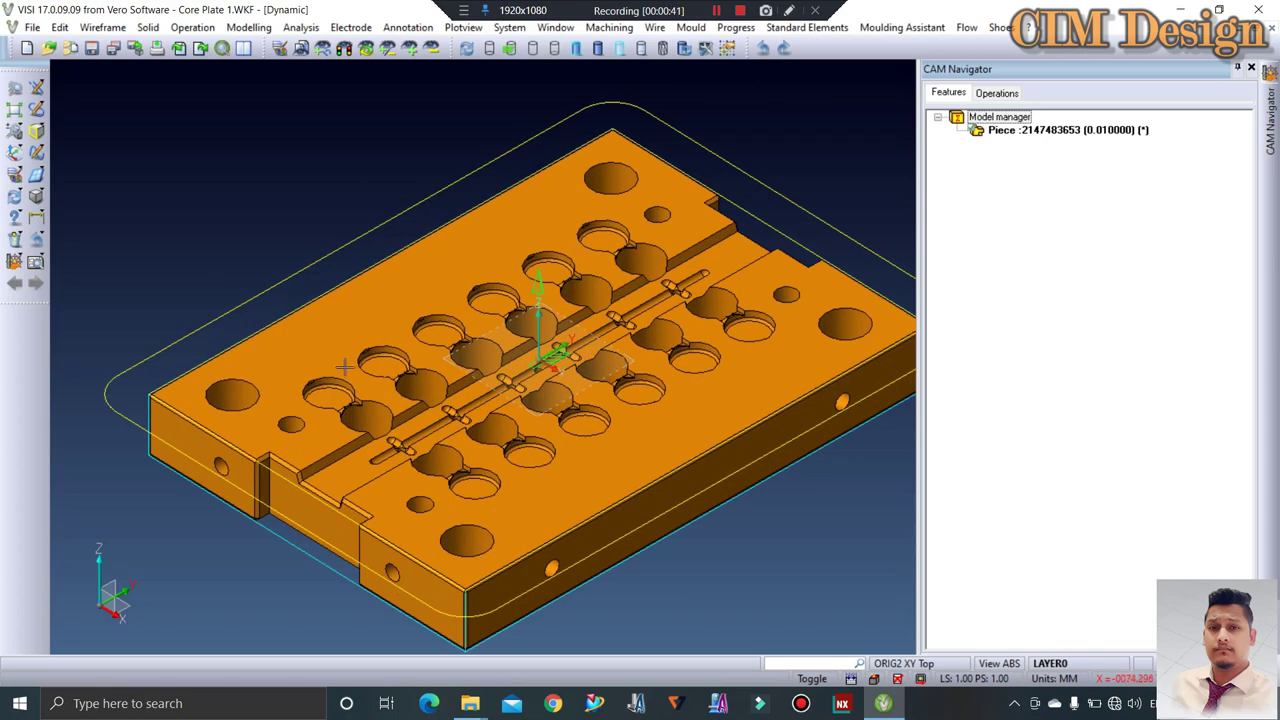
{"action": "scroll", "coordinate": [346, 370], "scroll_direction": "up", "scroll_amount": 1}
{"action": "scroll", "coordinate": [350, 395], "scroll_direction": "up", "scroll_amount": 2}
{"action": "middle_click_drag", "start_coordinate": [352, 400], "coordinate": [358, 367]}
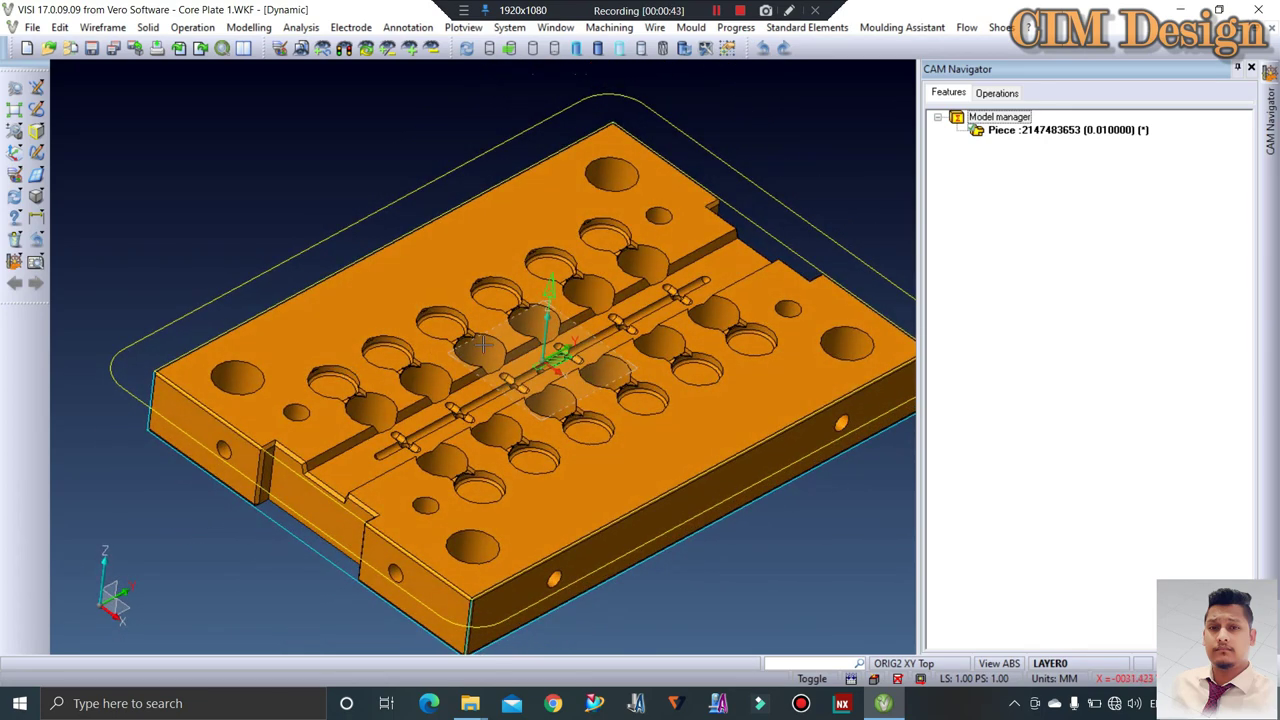
{"action": "scroll", "coordinate": [485, 344], "scroll_direction": "down", "scroll_amount": 1}
{"action": "scroll", "coordinate": [525, 319], "scroll_direction": "down", "scroll_amount": 1}
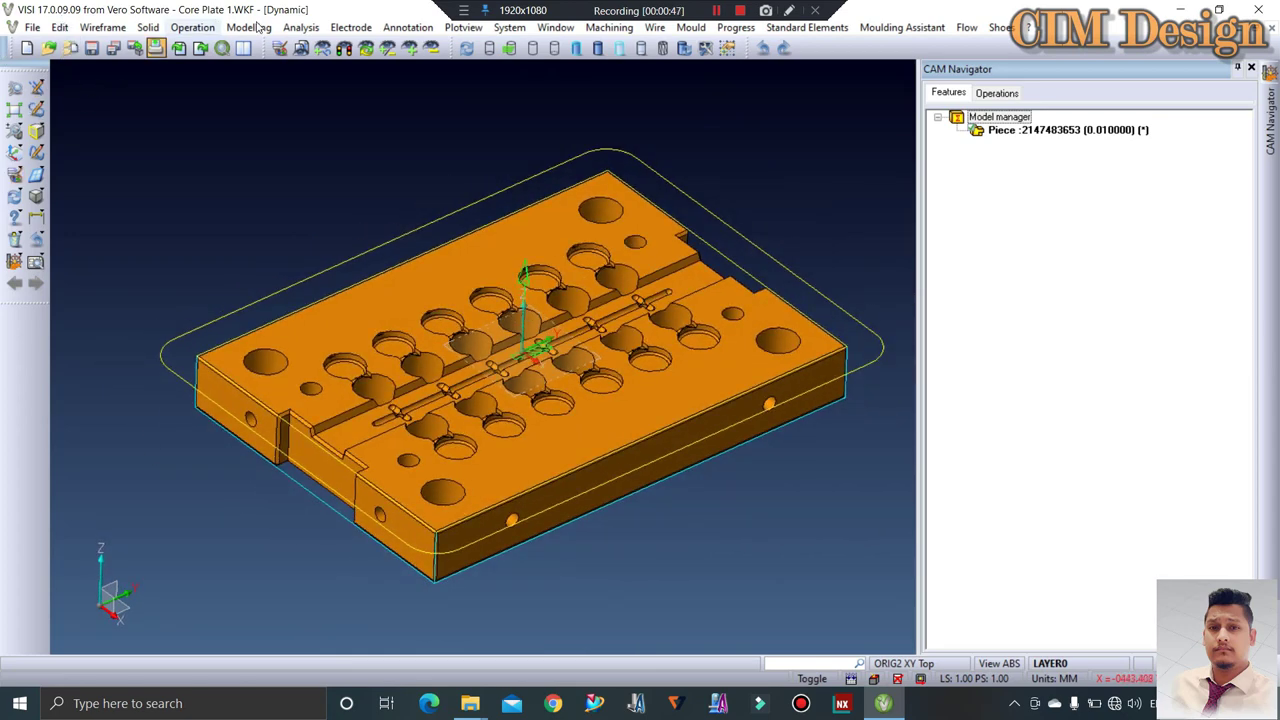
Clear the plate selection, then create unprojected outer-boundary profiles from the four corner holes' top faces
{"action": "left_click", "coordinate": [322, 48]}
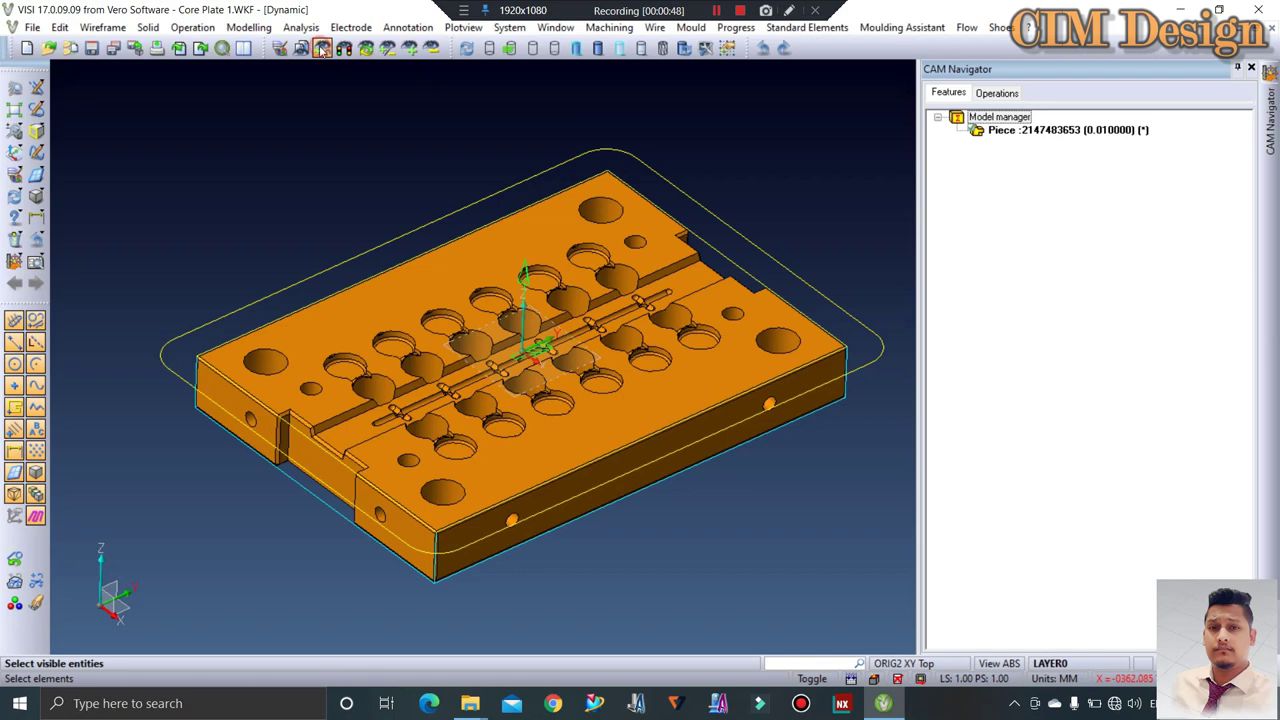
{"action": "left_click", "coordinate": [360, 295]}
{"action": "middle_click", "coordinate": [360, 295]}
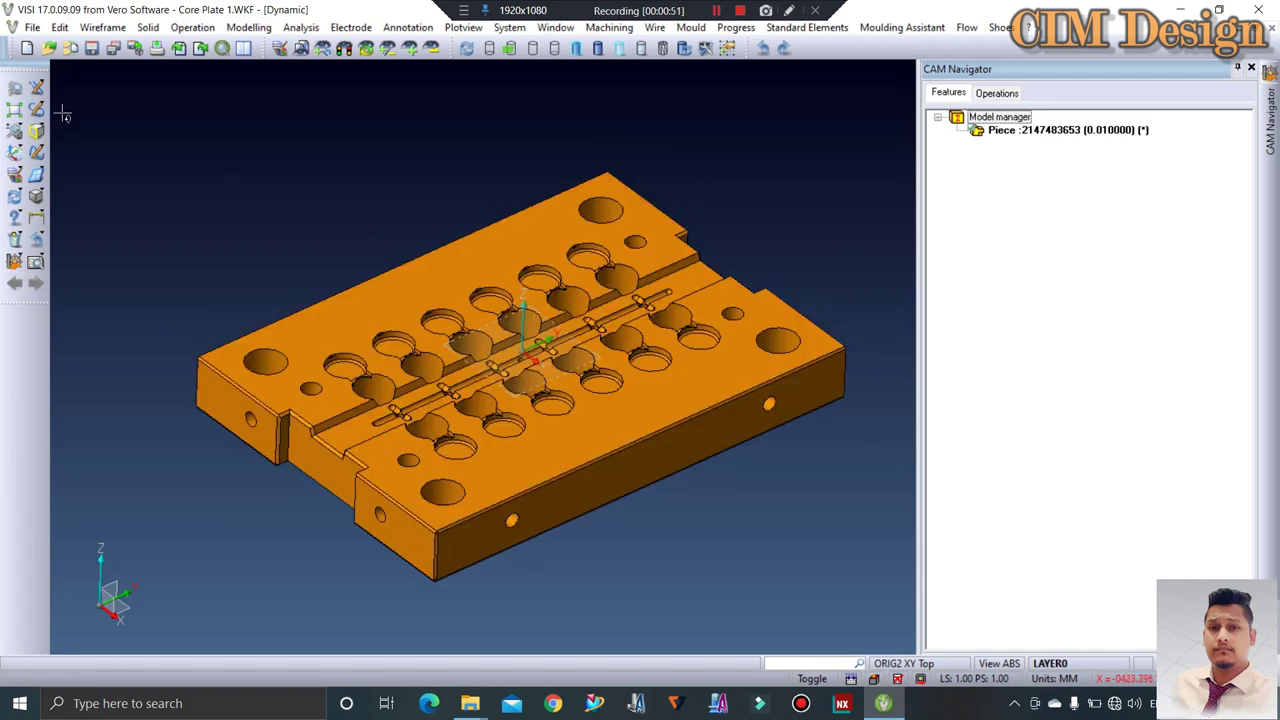
{"action": "left_click", "coordinate": [36, 130]}
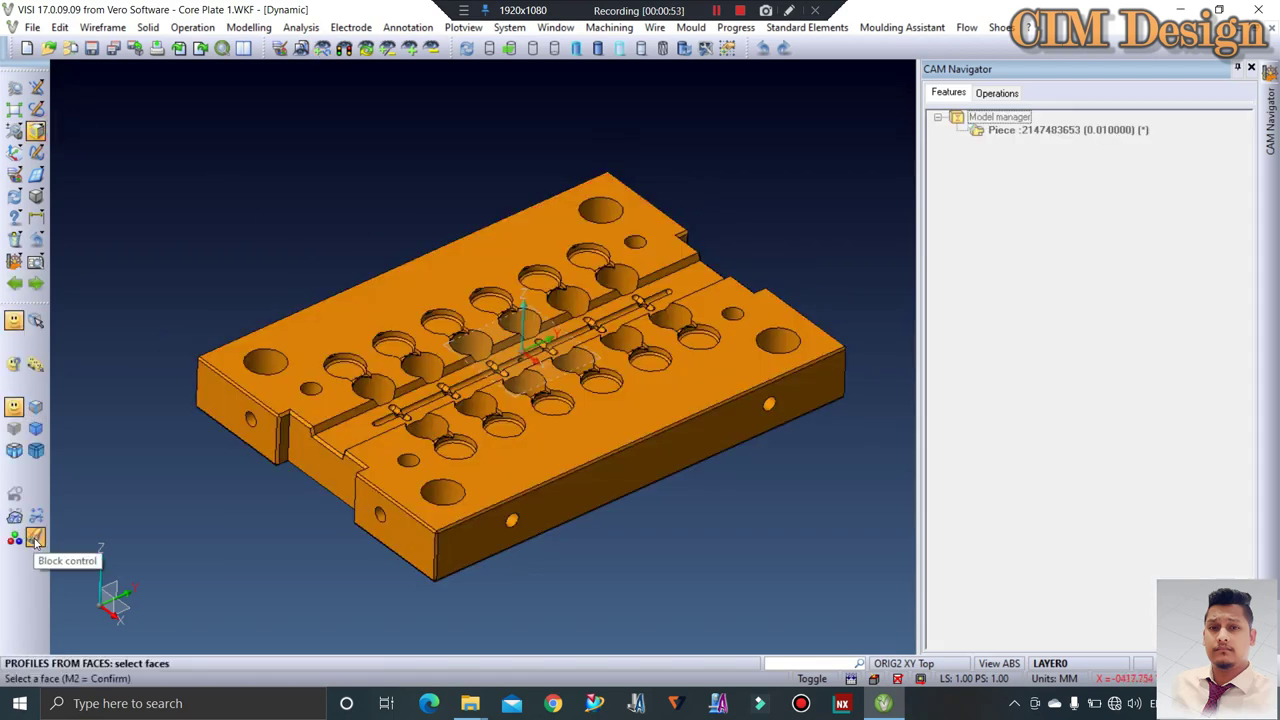
{"action": "scroll", "coordinate": [200, 395], "scroll_direction": "up", "scroll_amount": 3}
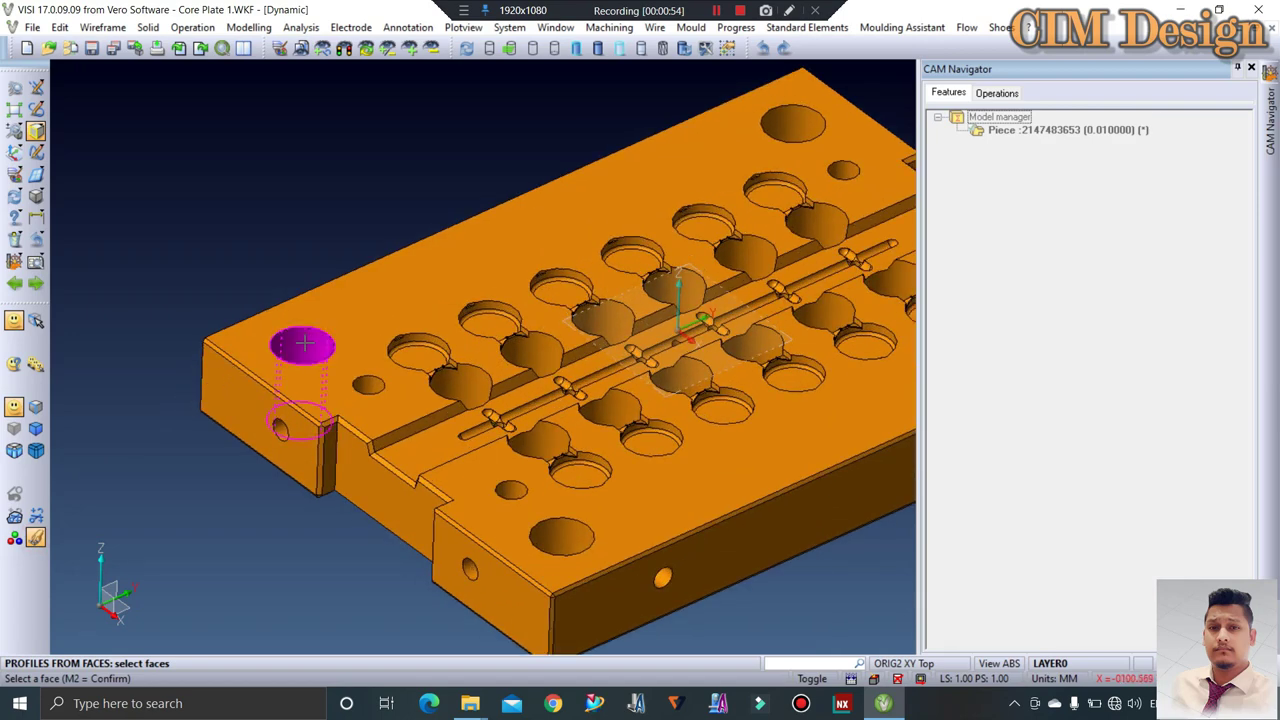
{"action": "left_click", "coordinate": [302, 345]}
{"action": "left_click", "coordinate": [785, 128]}
{"action": "scroll", "coordinate": [743, 146], "scroll_direction": "down", "scroll_amount": 3}
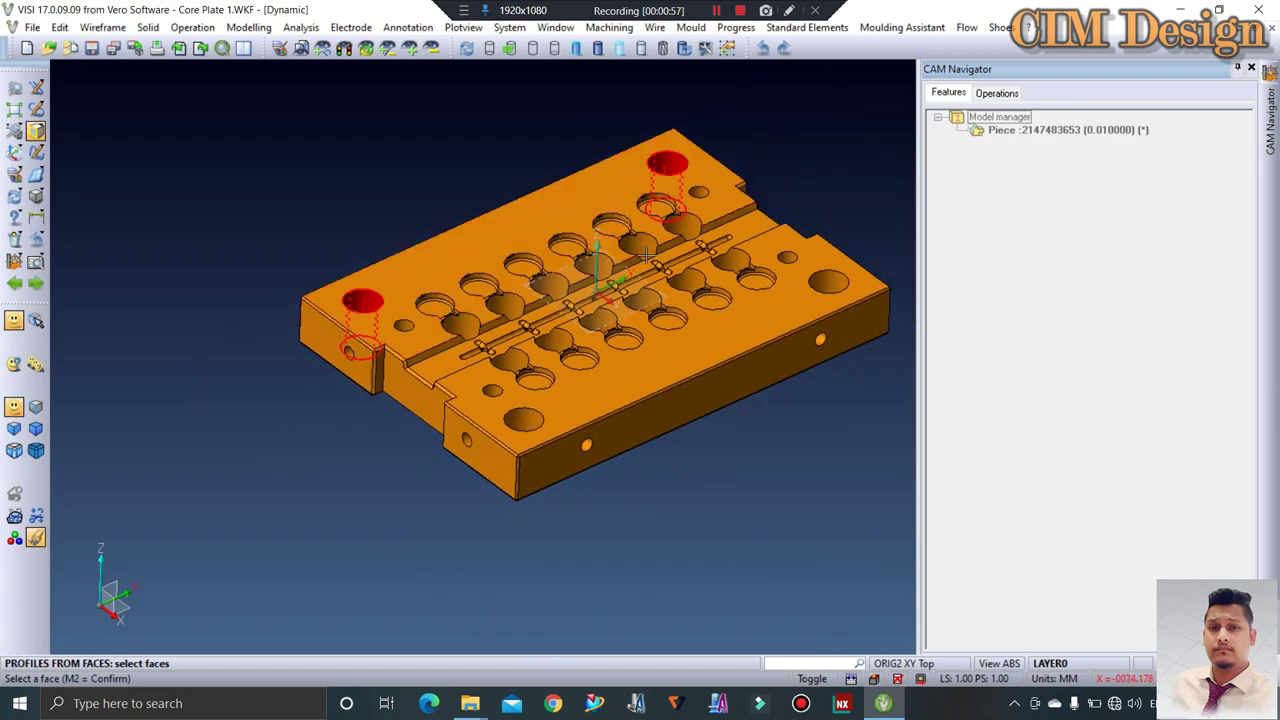
{"action": "left_click", "coordinate": [824, 284]}
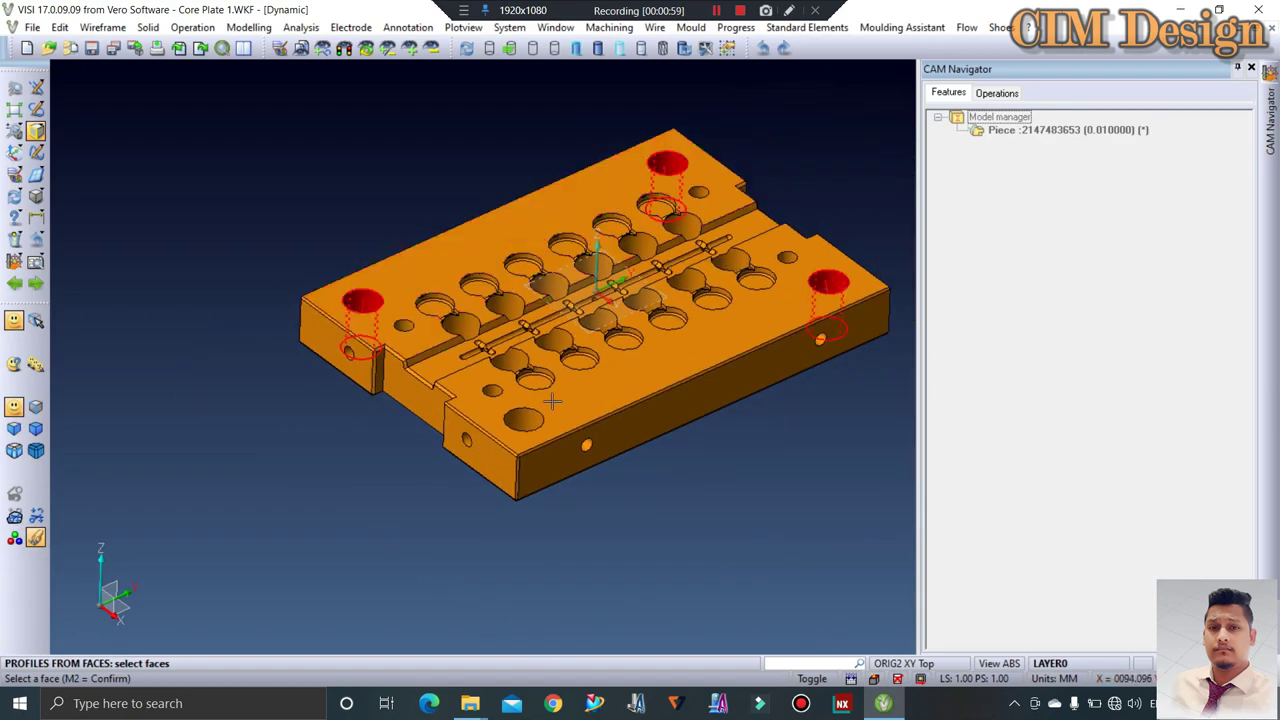
{"action": "left_click", "coordinate": [524, 420]}
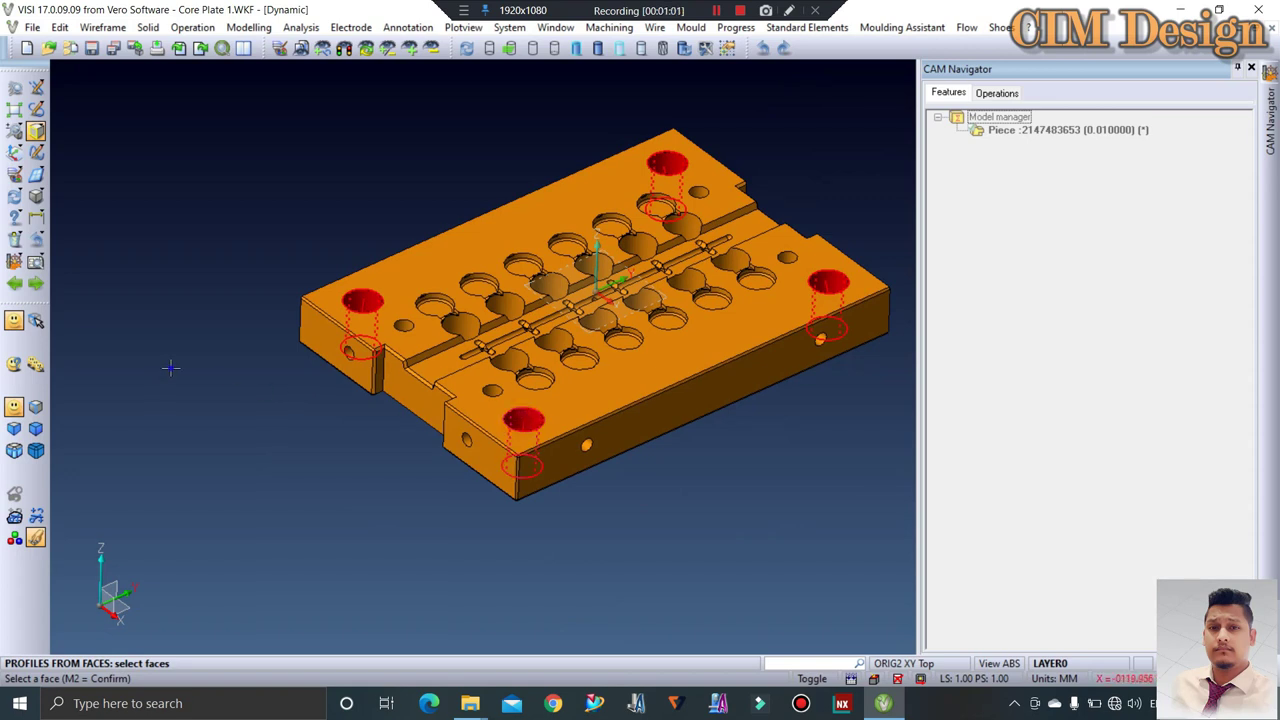
{"action": "right_click", "coordinate": [170, 368]}
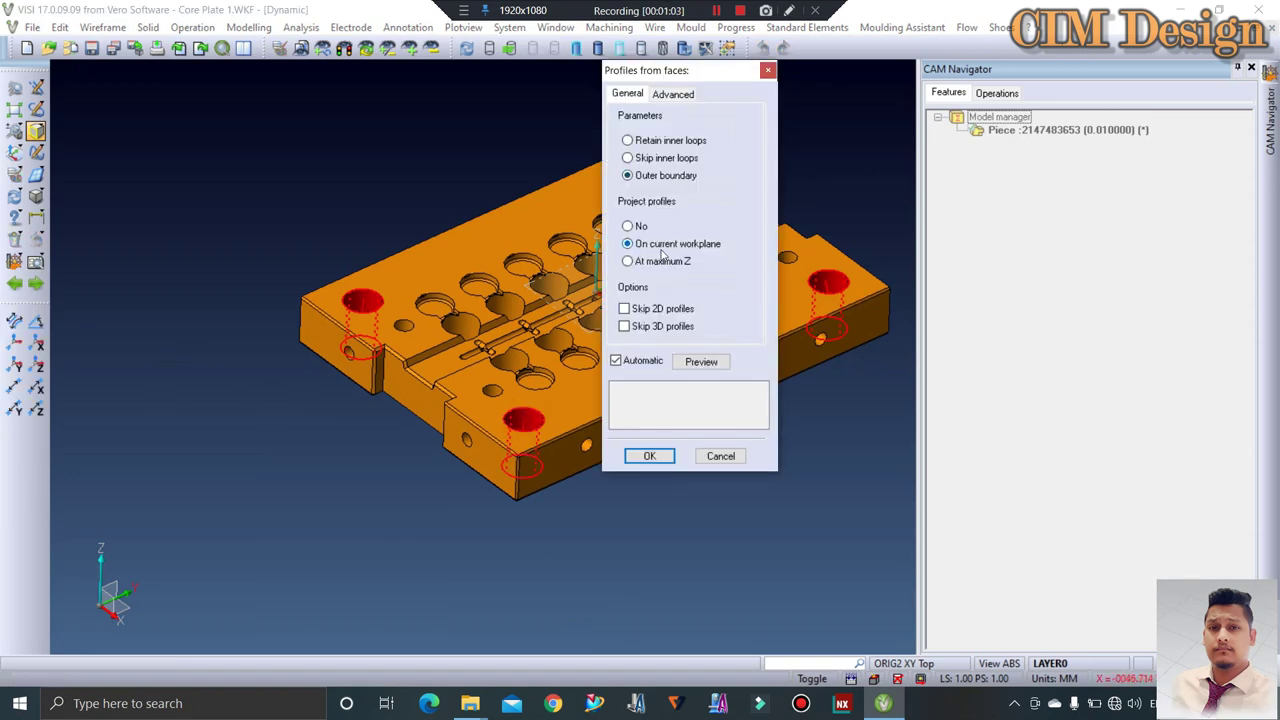
{"action": "left_click", "coordinate": [628, 227]}
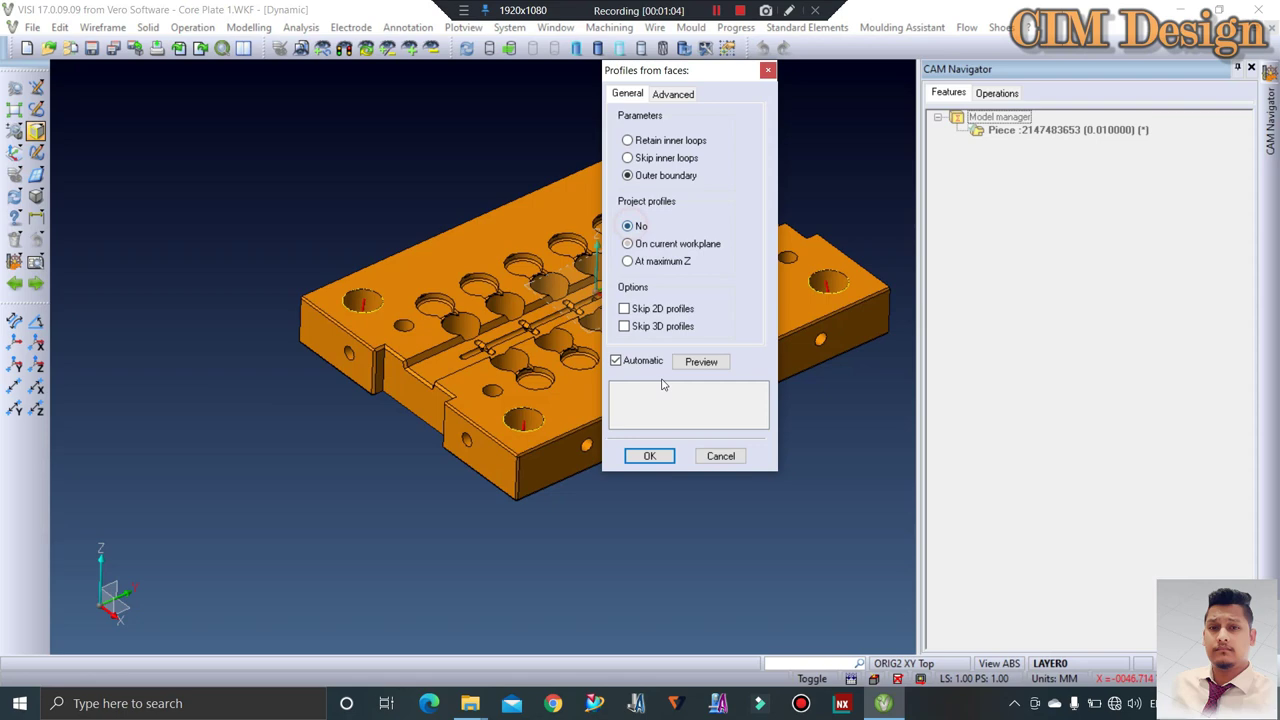
{"action": "left_click", "coordinate": [650, 456]}
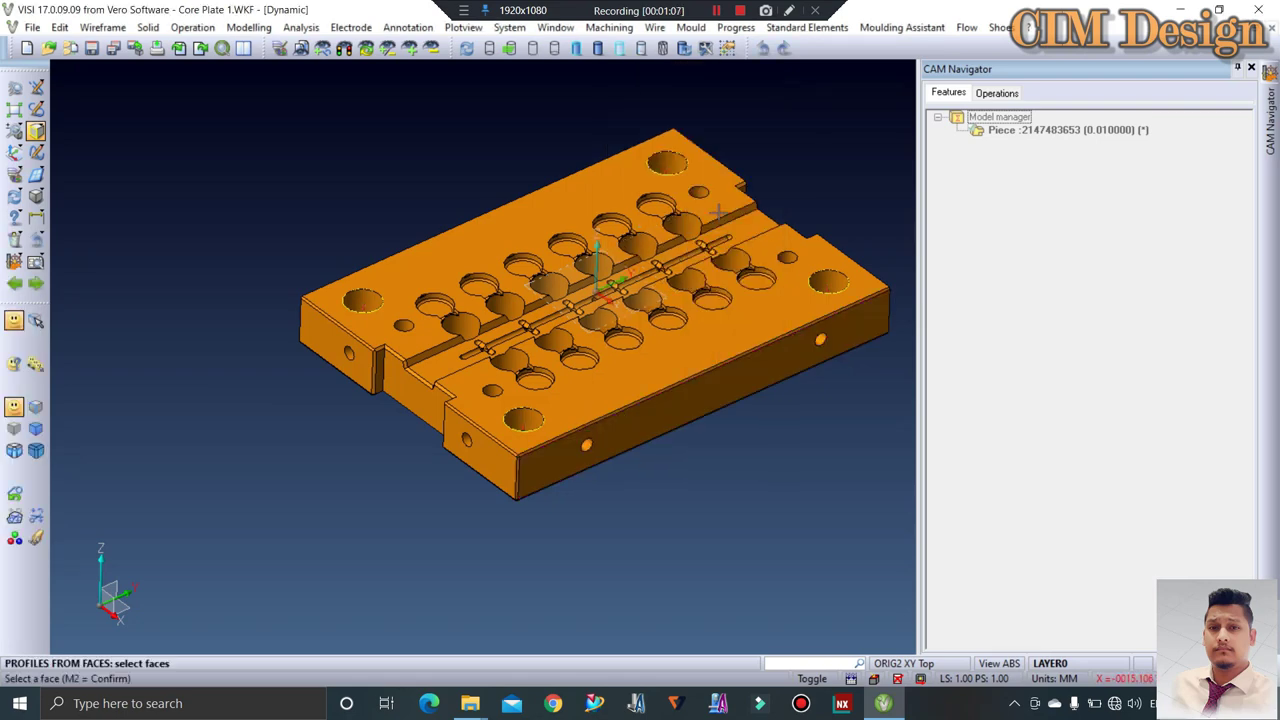
Start a manual feature from the Model manager using the four corner hole top profiles
{"action": "right_click", "coordinate": [791, 199]}
{"action": "right_click", "coordinate": [980, 128]}
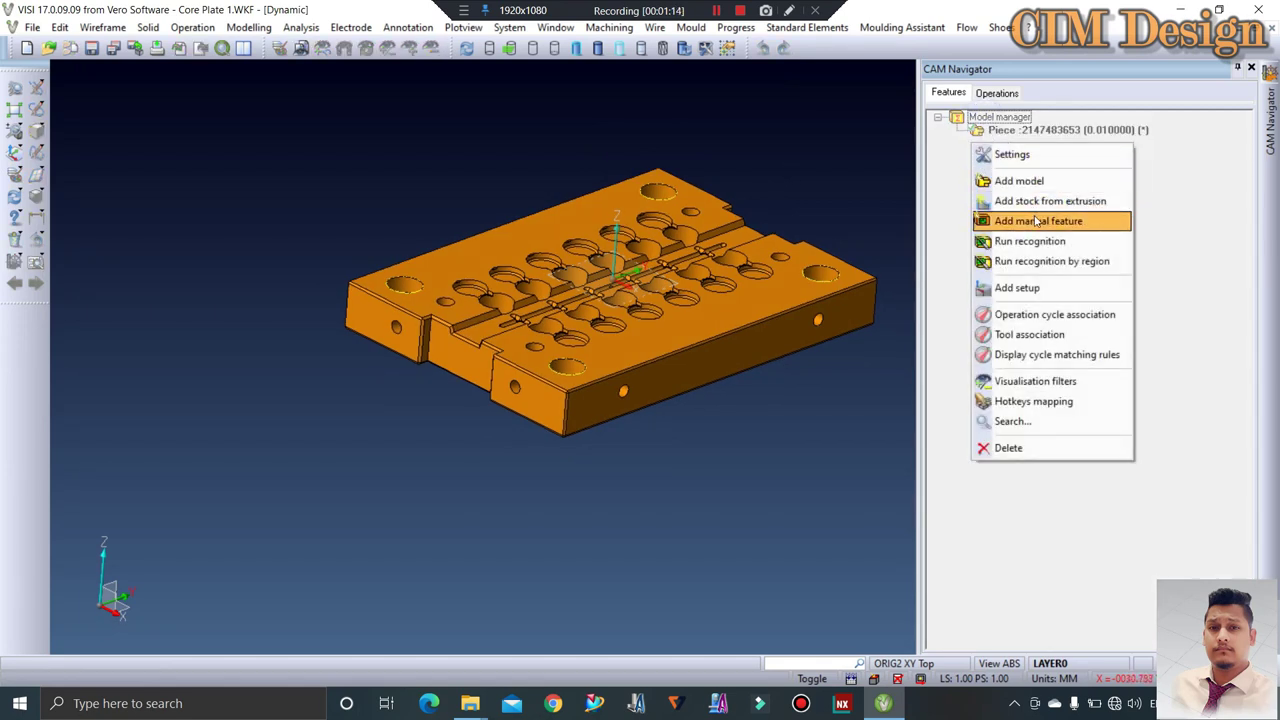
{"action": "left_click", "coordinate": [1036, 222]}
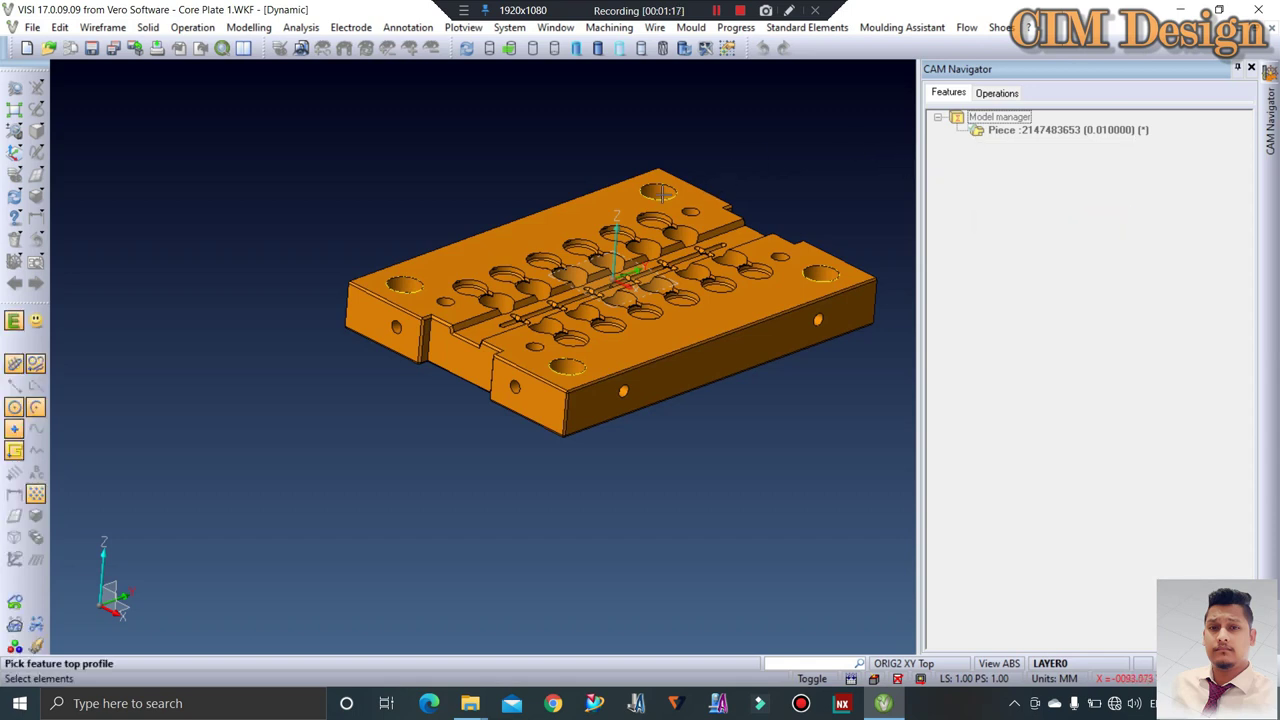
{"action": "left_click", "coordinate": [658, 192]}
{"action": "left_click", "coordinate": [404, 284]}
{"action": "left_click", "coordinate": [566, 373]}
{"action": "left_click", "coordinate": [820, 273]}
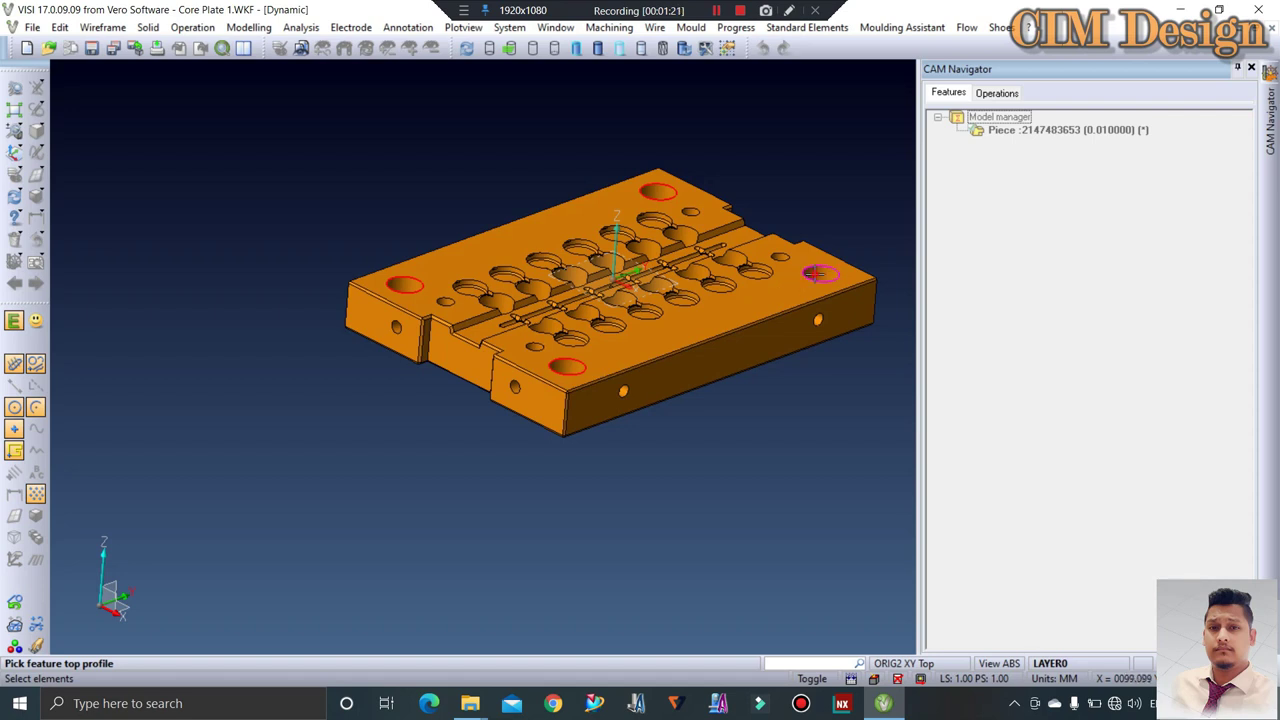
{"action": "right_click", "coordinate": [815, 275]}
{"action": "key", "text": "ctrl+a"}
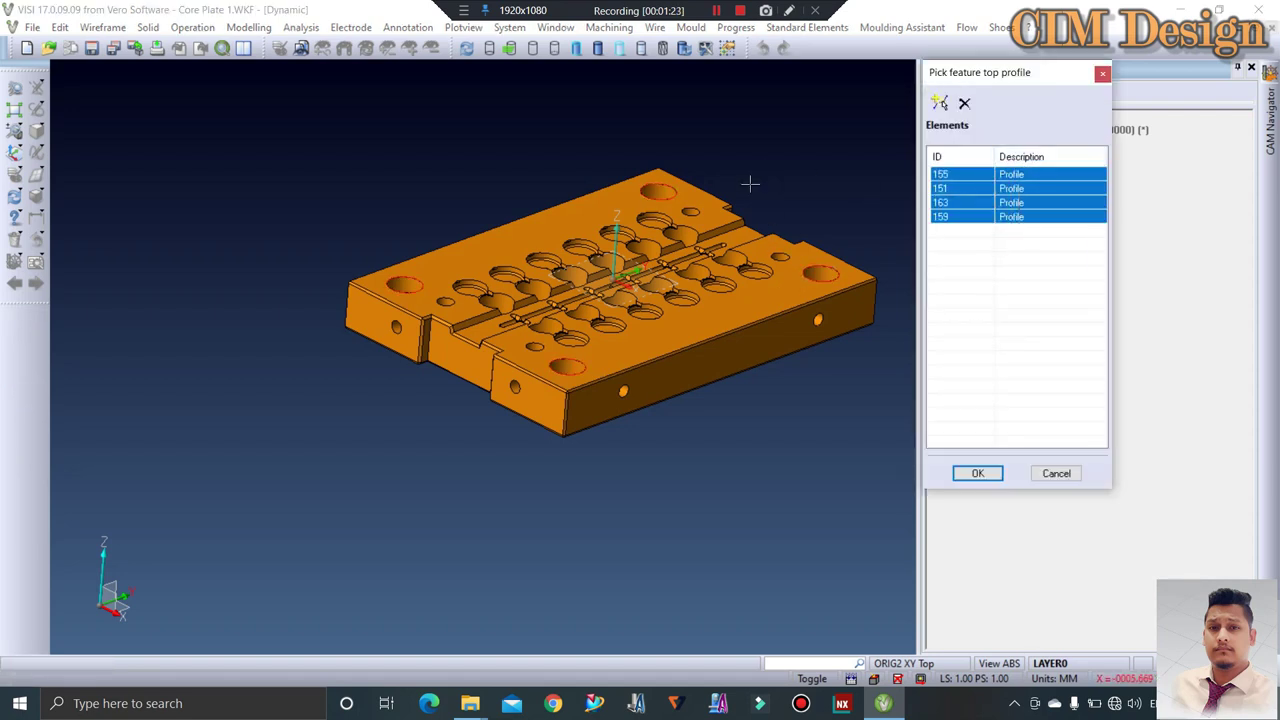
{"action": "left_click", "coordinate": [977, 476]}
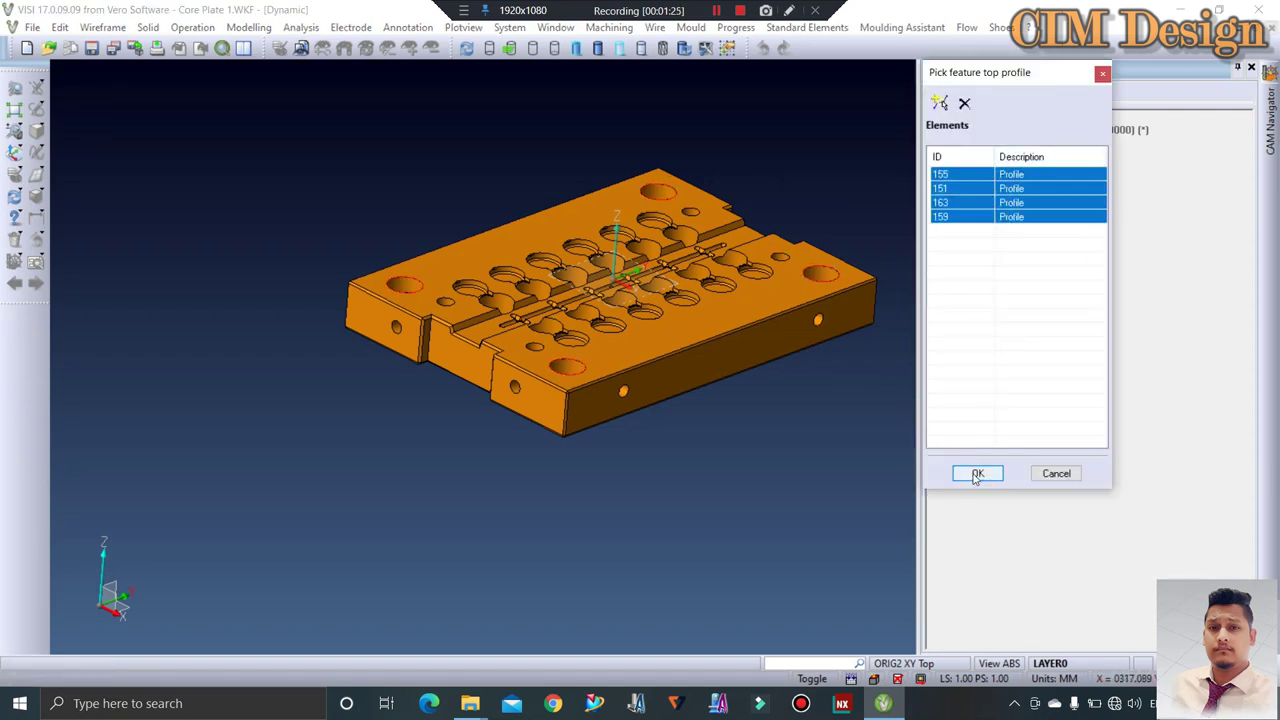
{"action": "left_click", "coordinate": [977, 475]}
Accept the hole orientation, set Blind hole height 50 and the diameter, and create the feature
{"action": "middle_click_drag", "start_coordinate": [344, 273], "coordinate": [425, 285]}
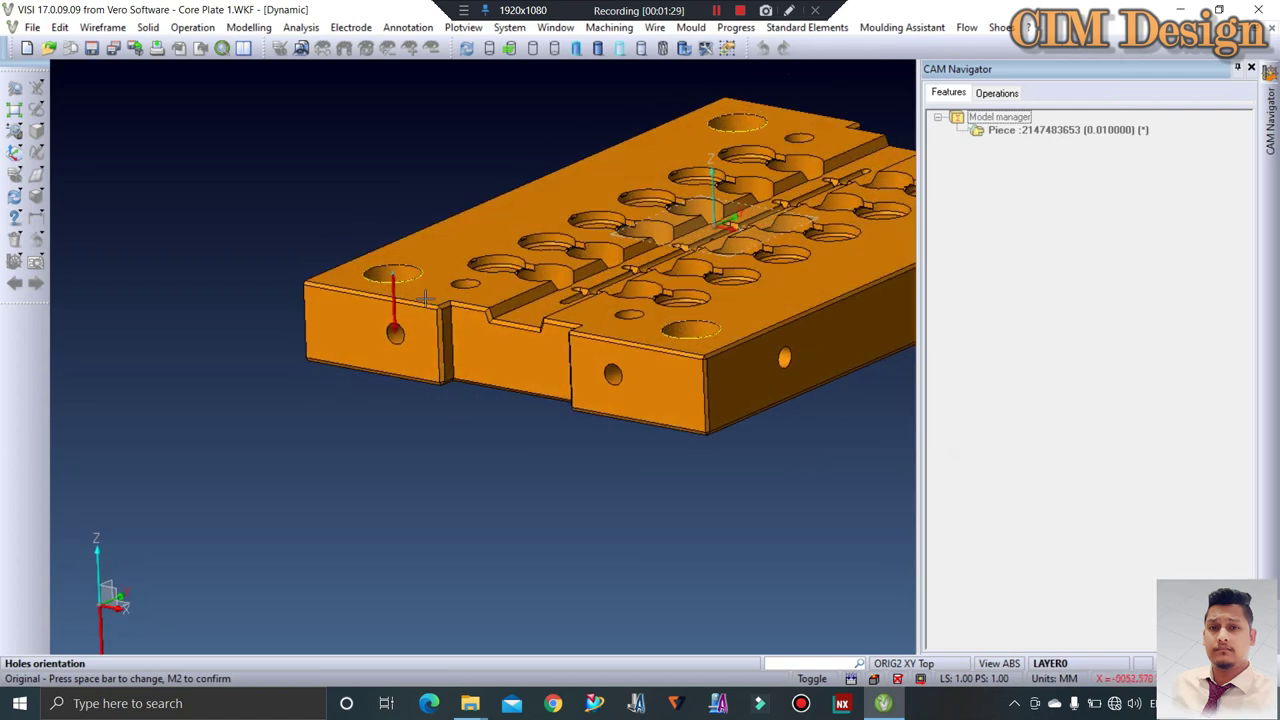
{"action": "middle_click", "coordinate": [455, 195]}
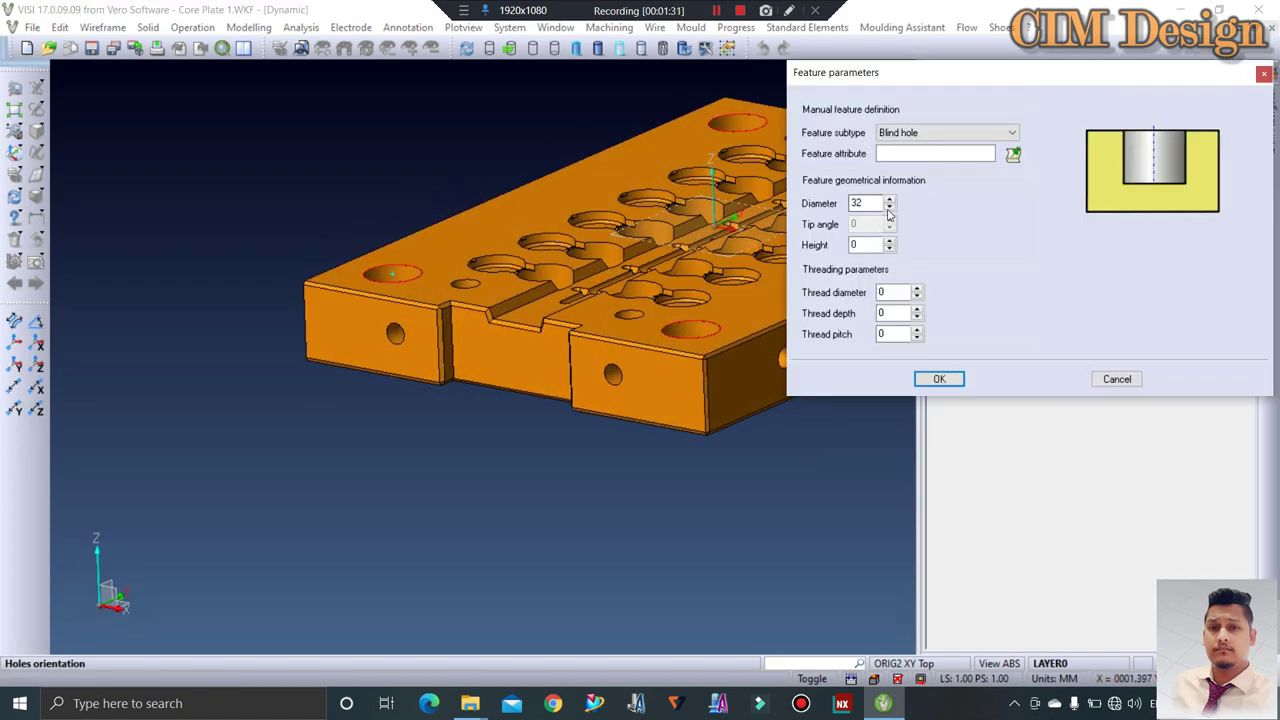
{"action": "double_click", "coordinate": [862, 245]}
{"action": "type", "text": "2"}
{"action": "left_click_drag", "start_coordinate": [843, 255], "coordinate": [808, 262]}
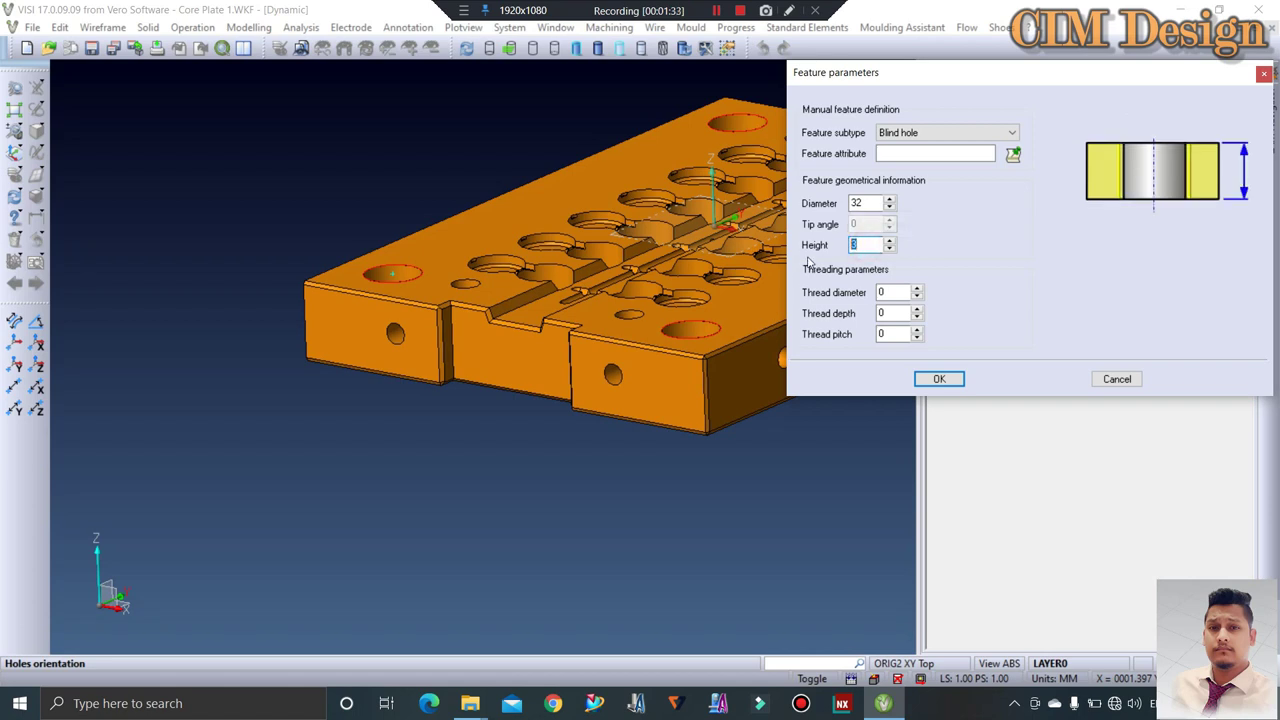
{"action": "key", "text": "Tab"}
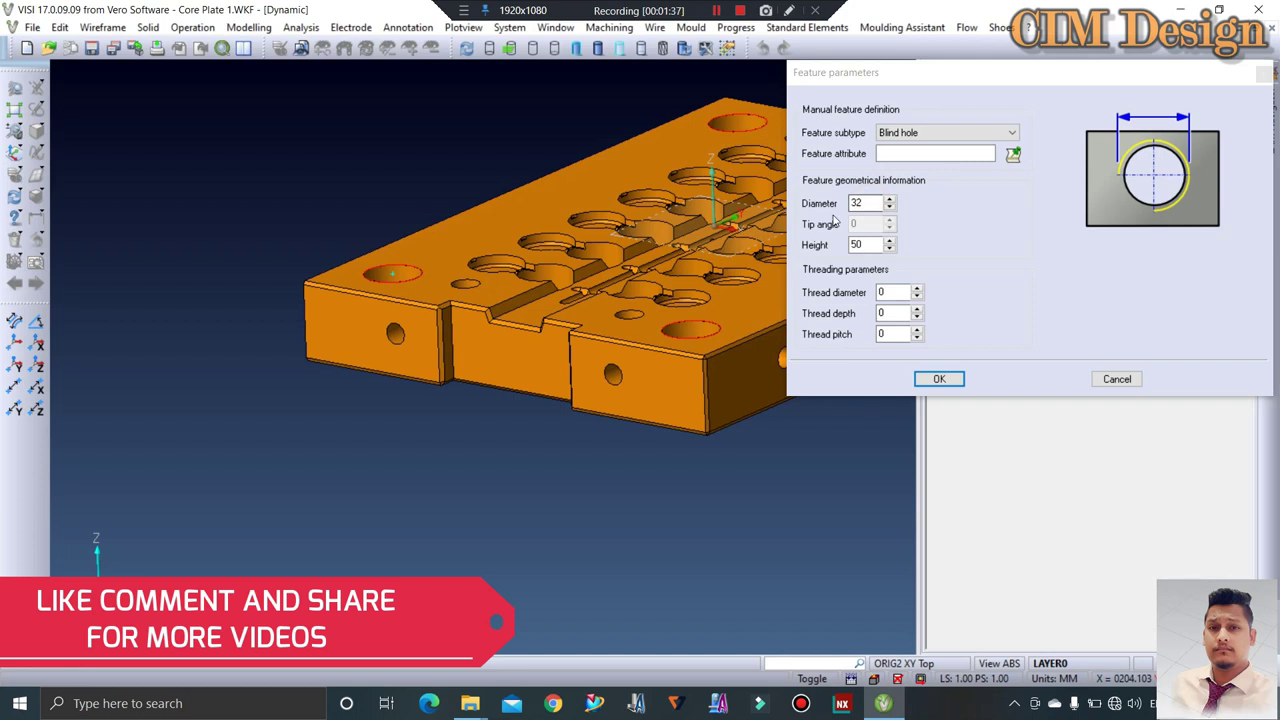
{"action": "double_click", "coordinate": [862, 204]}
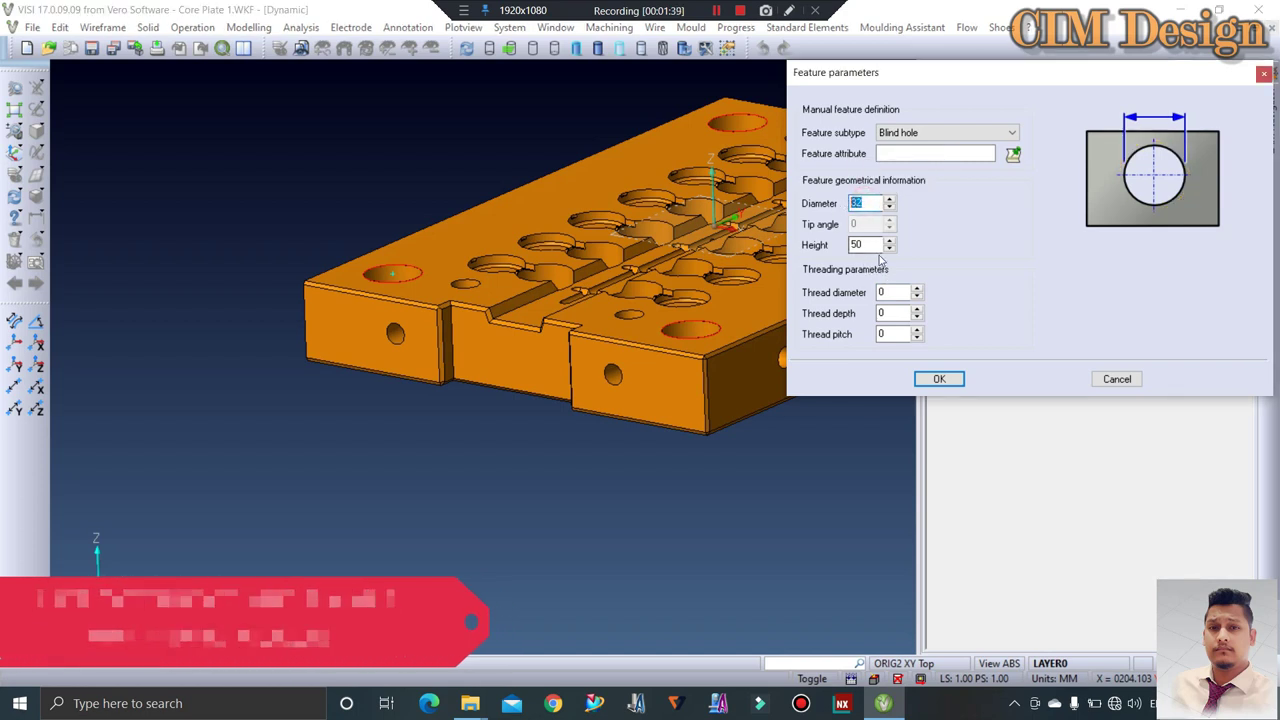
{"action": "type", "text": "16"}
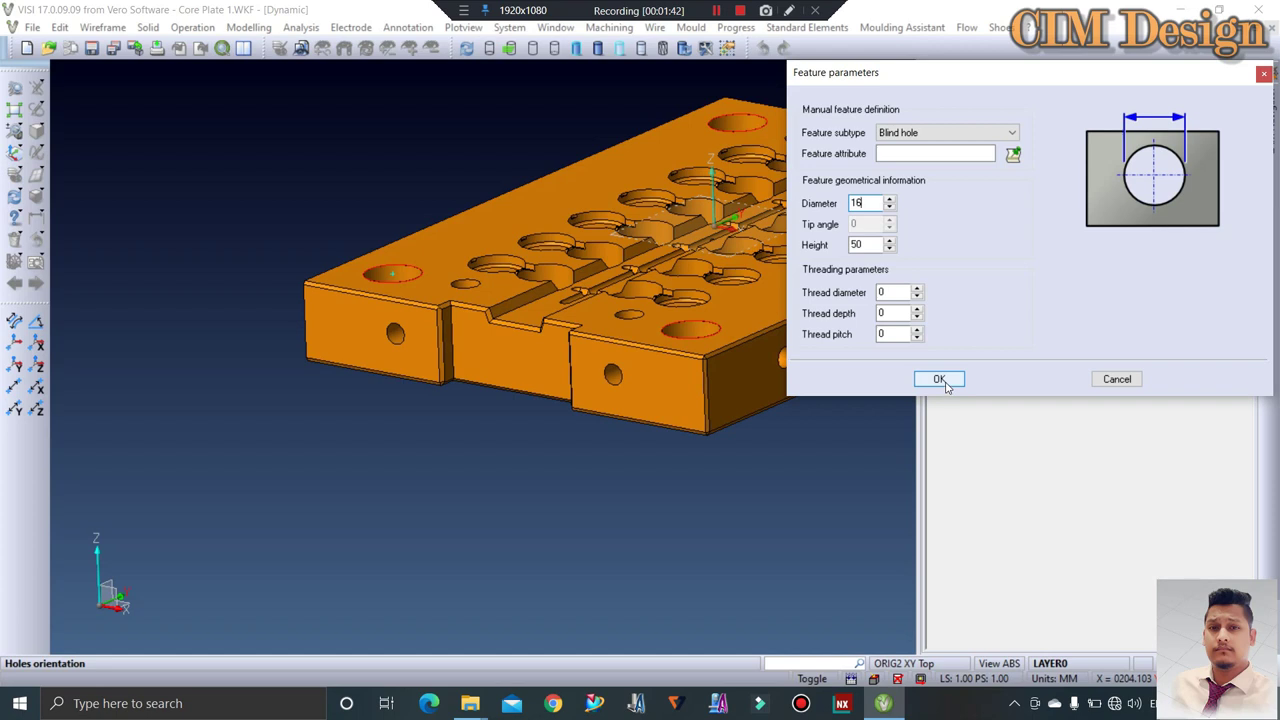
{"action": "left_click", "coordinate": [940, 379]}
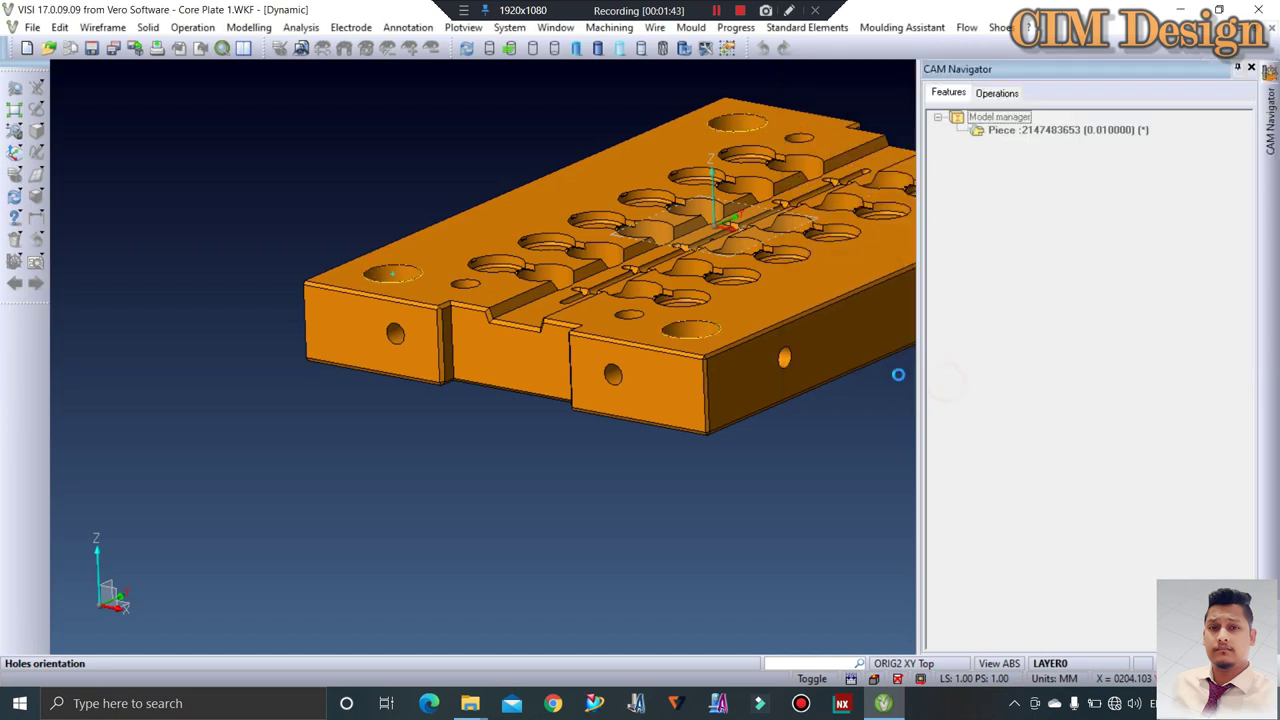
Add a drill operation to the Hole #26 feature and open the drill cycle's parameters
{"action": "left_click", "coordinate": [957, 144]}
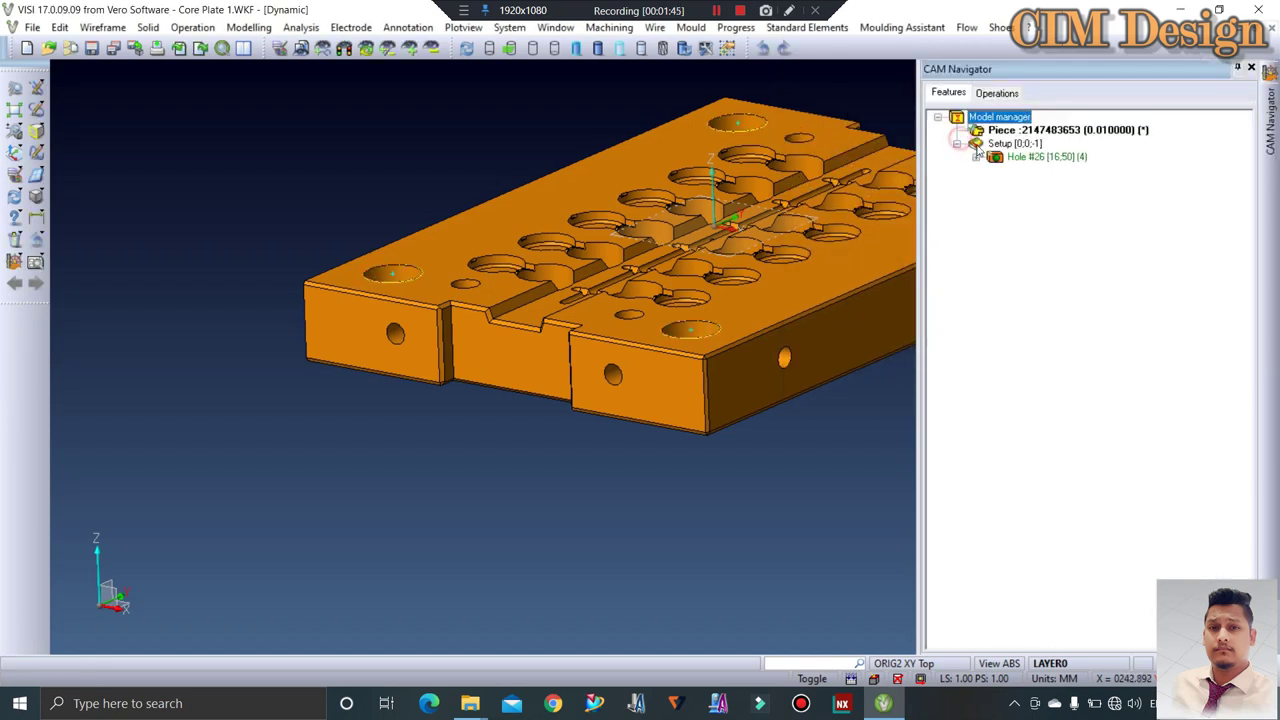
{"action": "left_click", "coordinate": [1020, 160]}
{"action": "right_click", "coordinate": [1022, 163]}
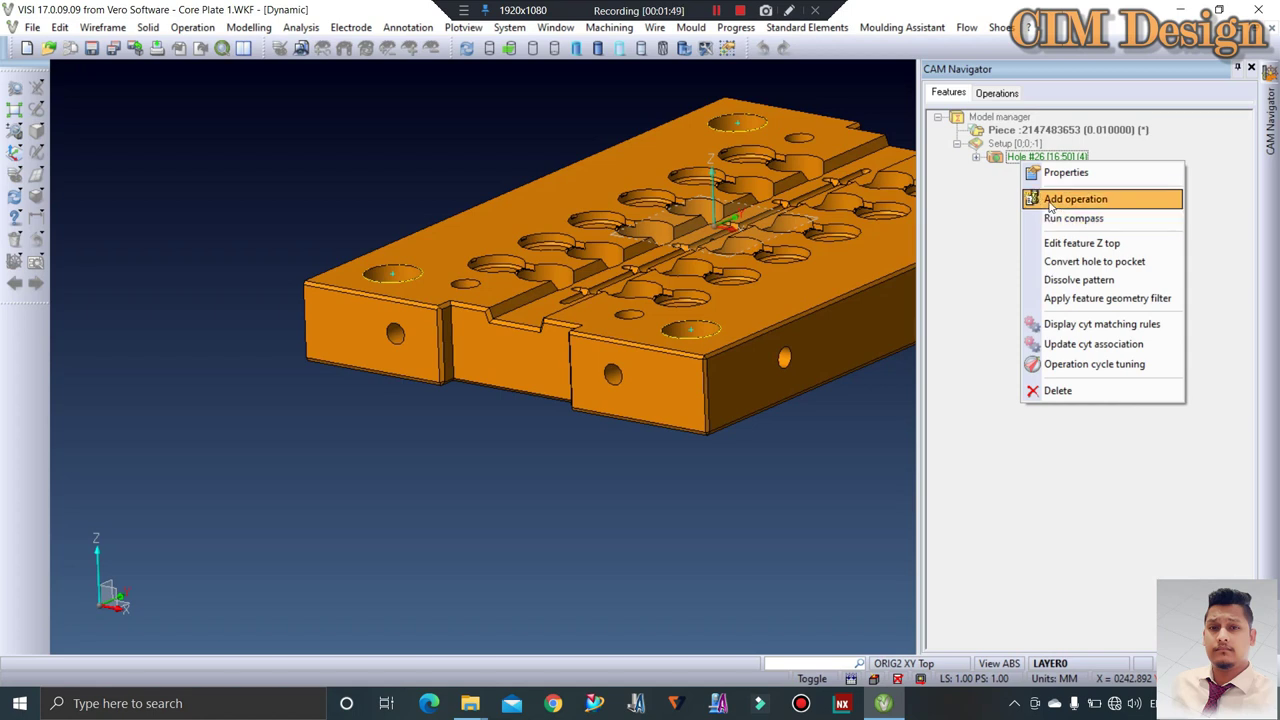
{"action": "left_click", "coordinate": [1050, 203]}
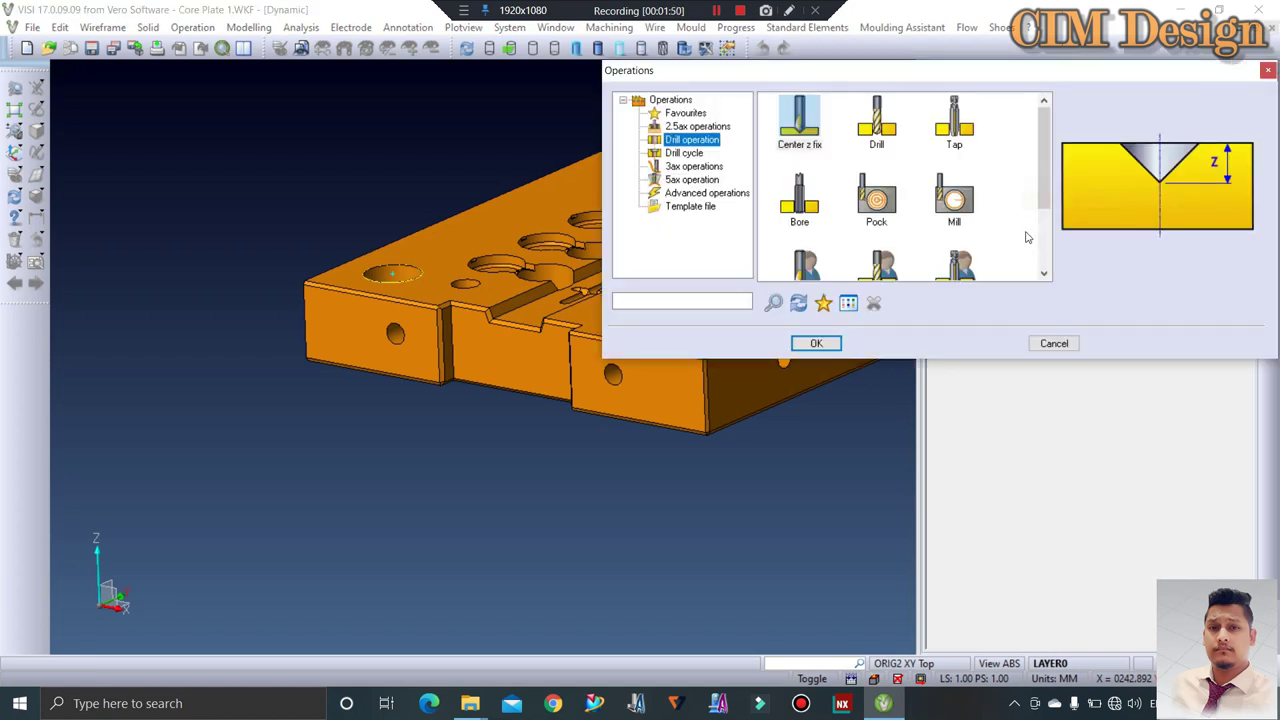
{"action": "left_click", "coordinate": [880, 125]}
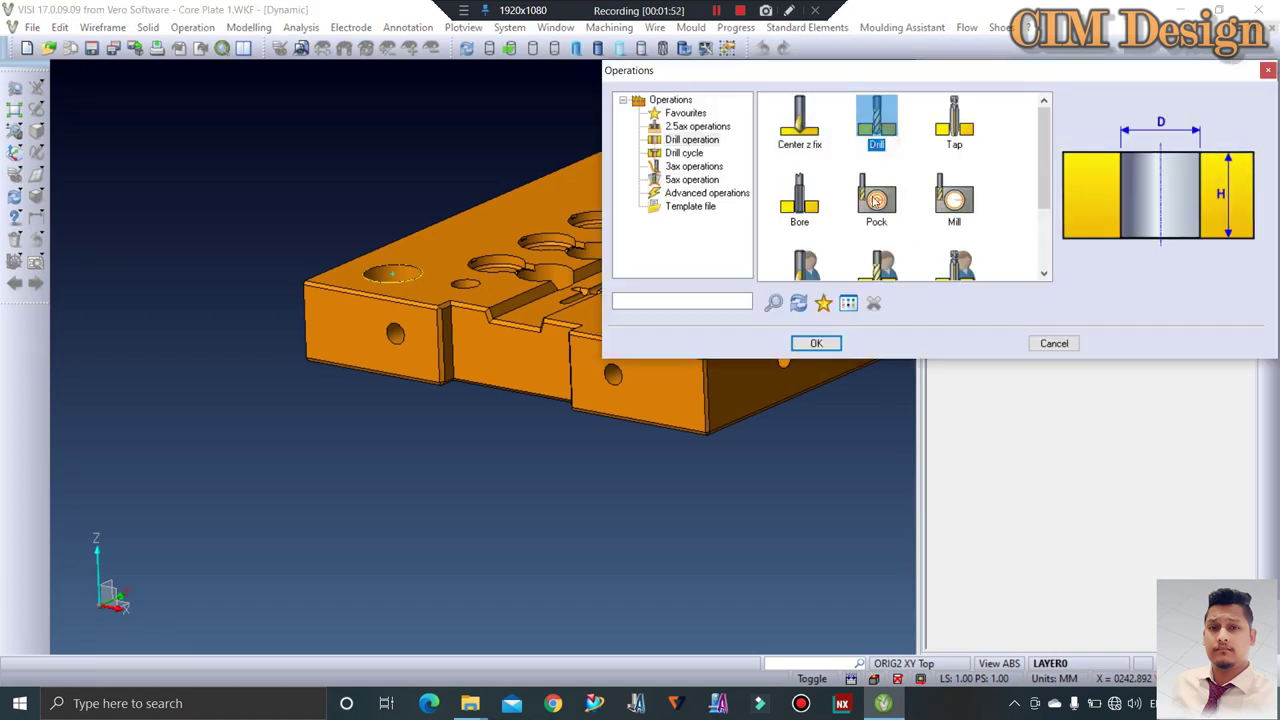
{"action": "left_click", "coordinate": [816, 343]}
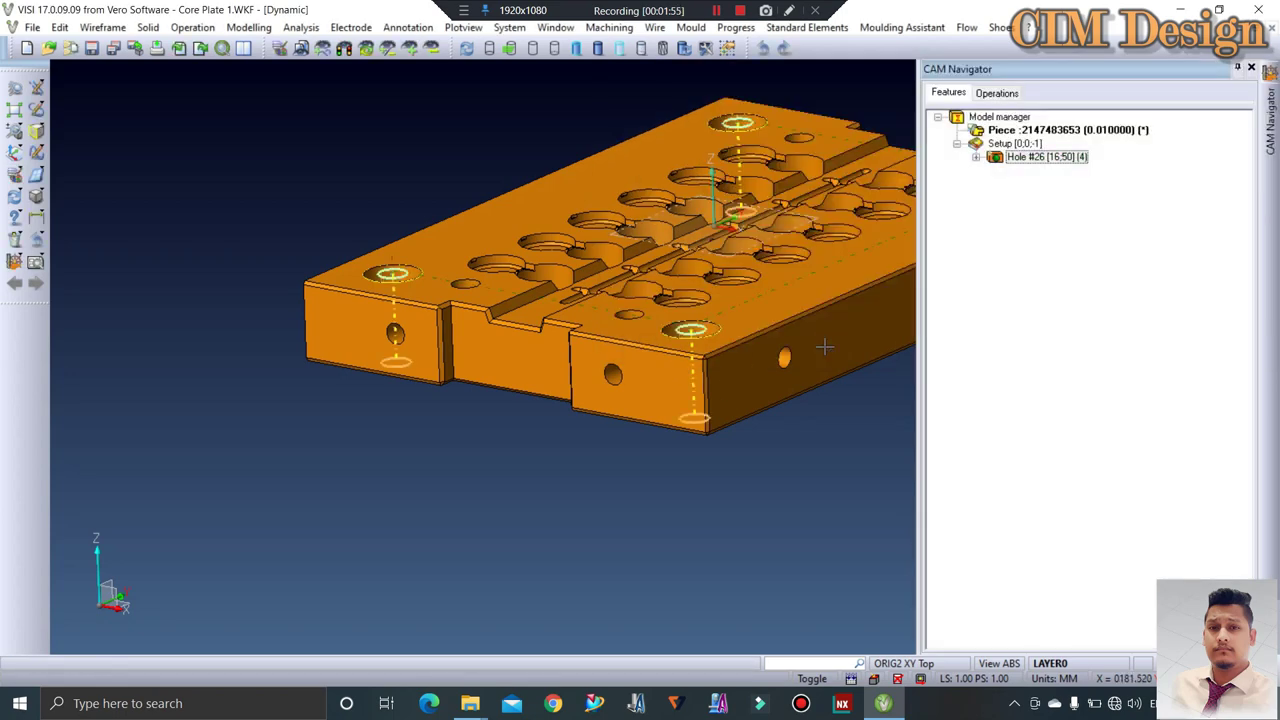
{"action": "left_click", "coordinate": [976, 157]}
{"action": "left_click", "coordinate": [977, 157]}
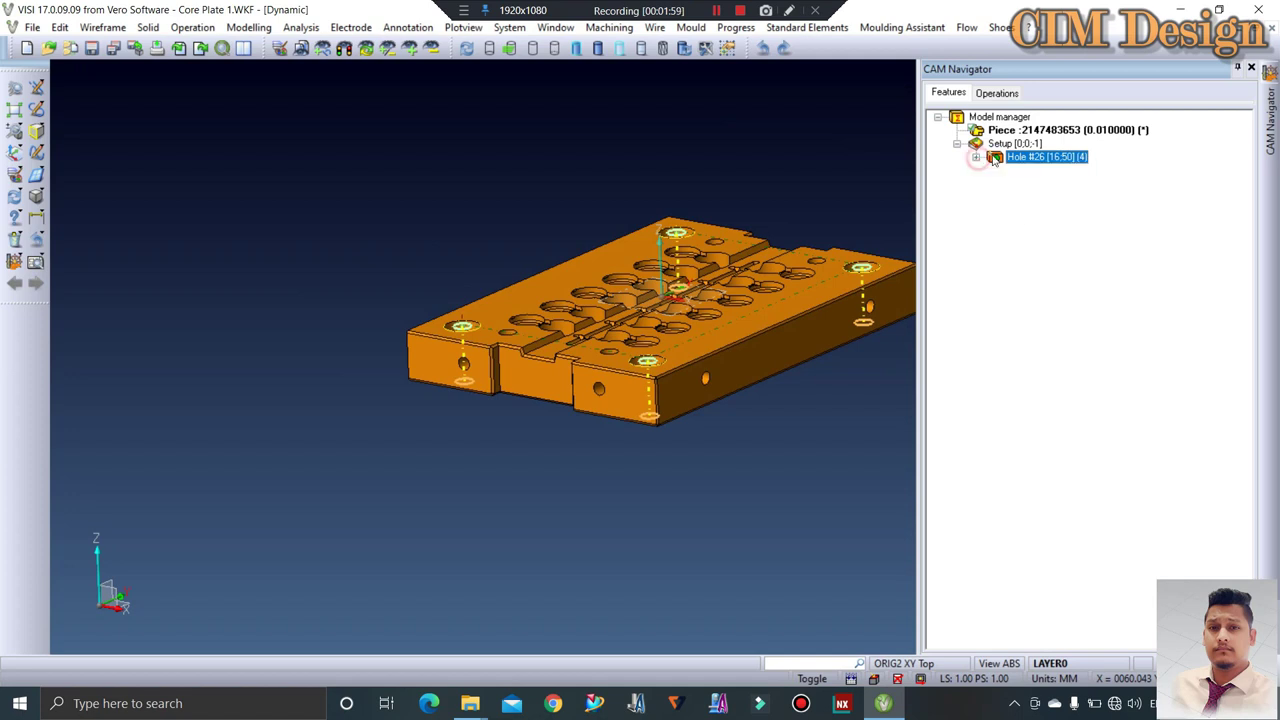
{"action": "left_click", "coordinate": [997, 92]}
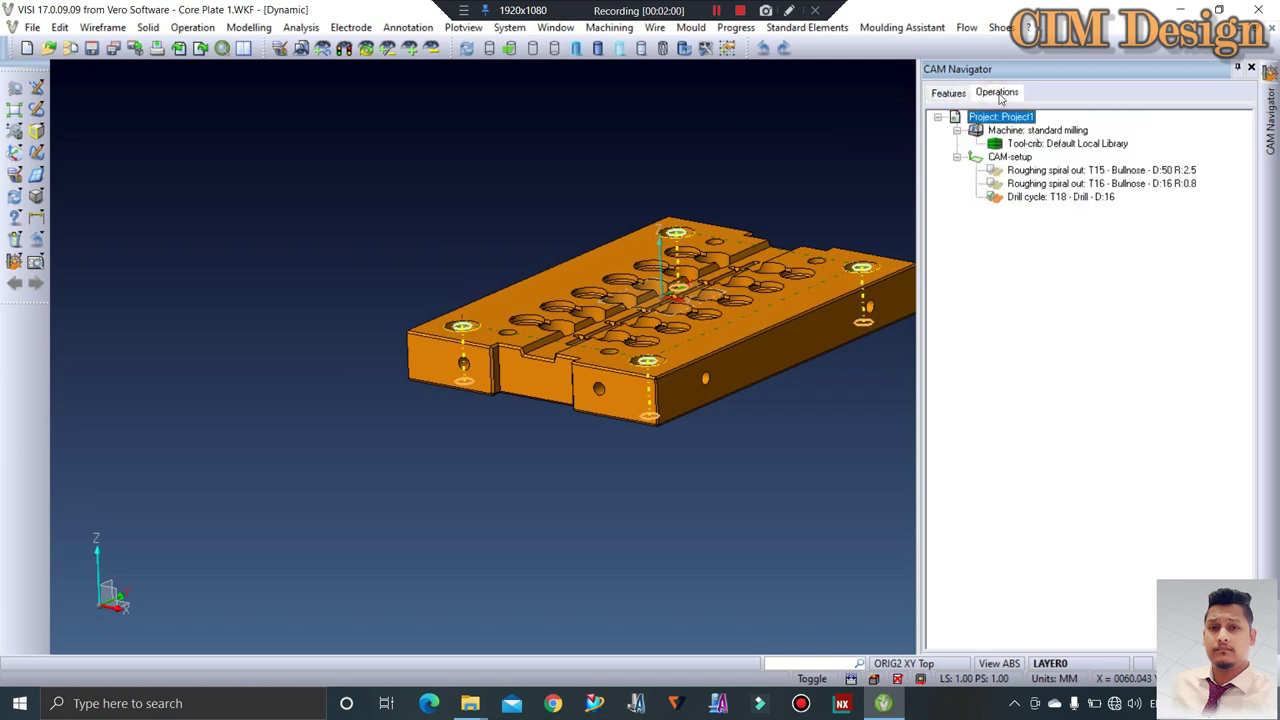
{"action": "left_click", "coordinate": [1054, 198]}
{"action": "double_click", "coordinate": [1054, 198]}
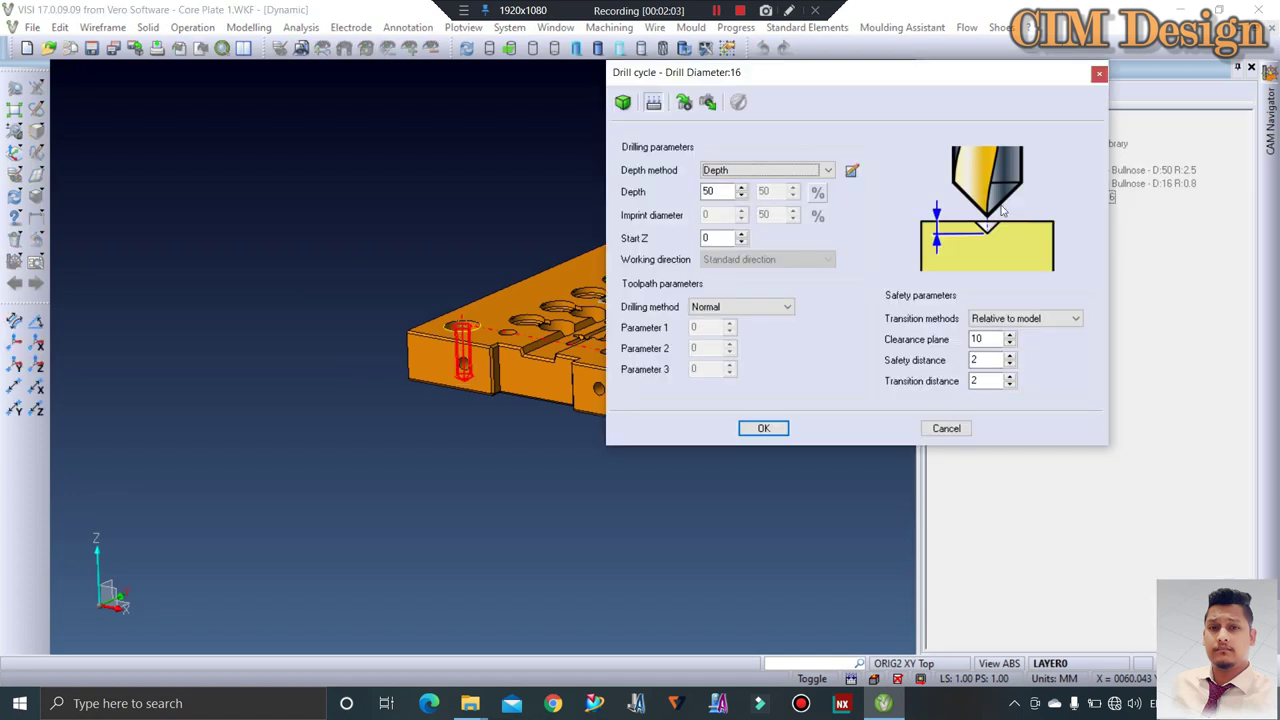
Keep drill depth 50, set Start Z to 5, and choose the Pecking drilling method
{"action": "left_click", "coordinate": [752, 174]}
{"action": "left_click", "coordinate": [749, 171]}
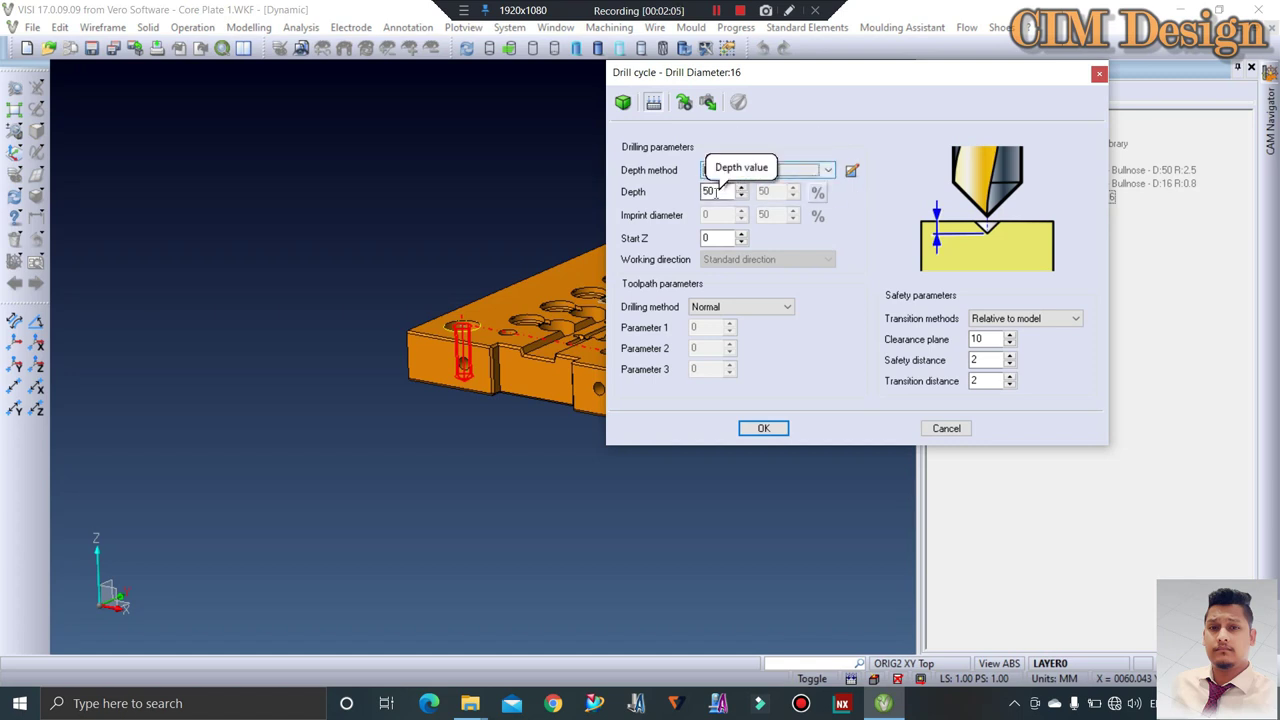
{"action": "key", "text": "Tab"}
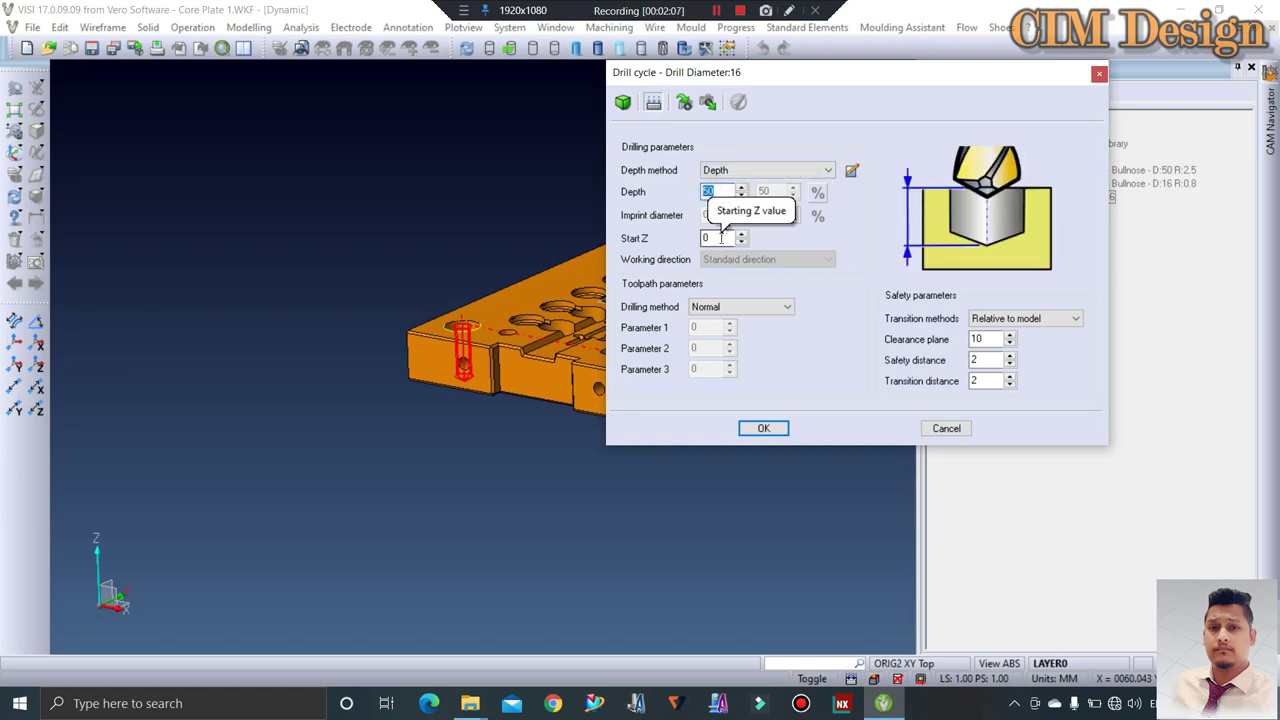
{"action": "left_click", "coordinate": [721, 238]}
{"action": "type", "text": "5"}
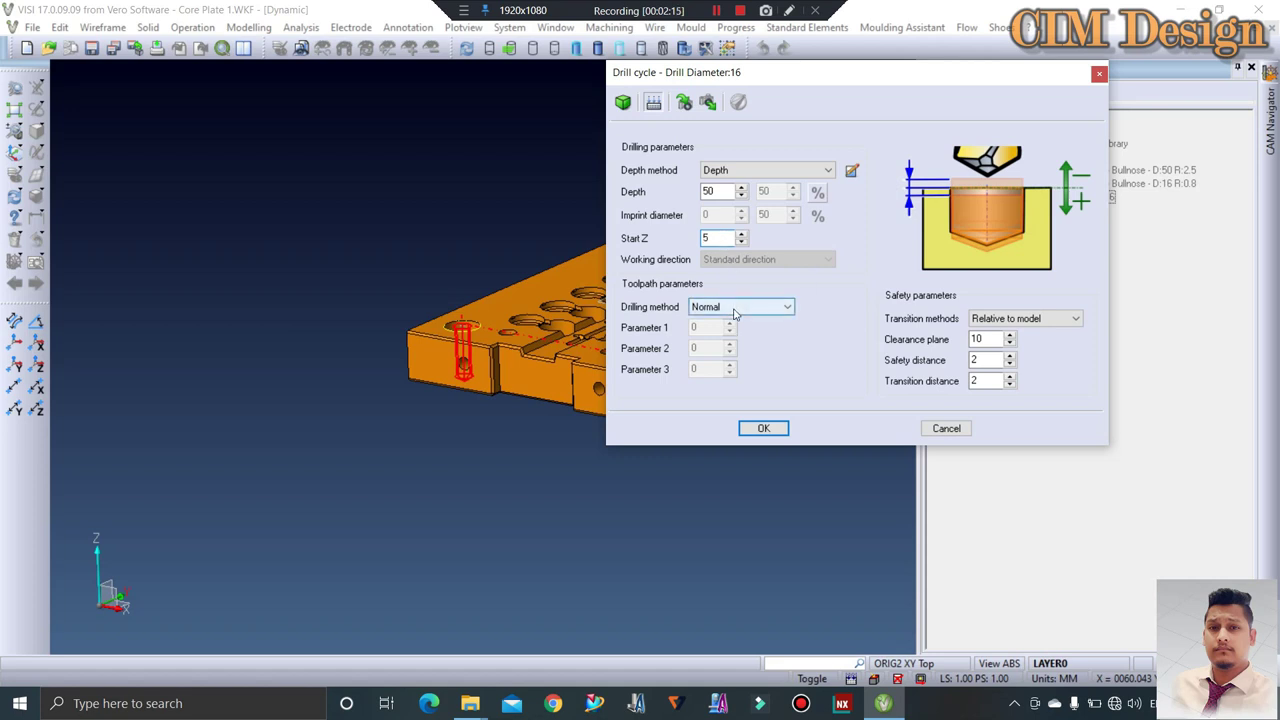
{"action": "left_click", "coordinate": [736, 307]}
{"action": "left_click", "coordinate": [736, 307]}
{"action": "left_click", "coordinate": [736, 307]}
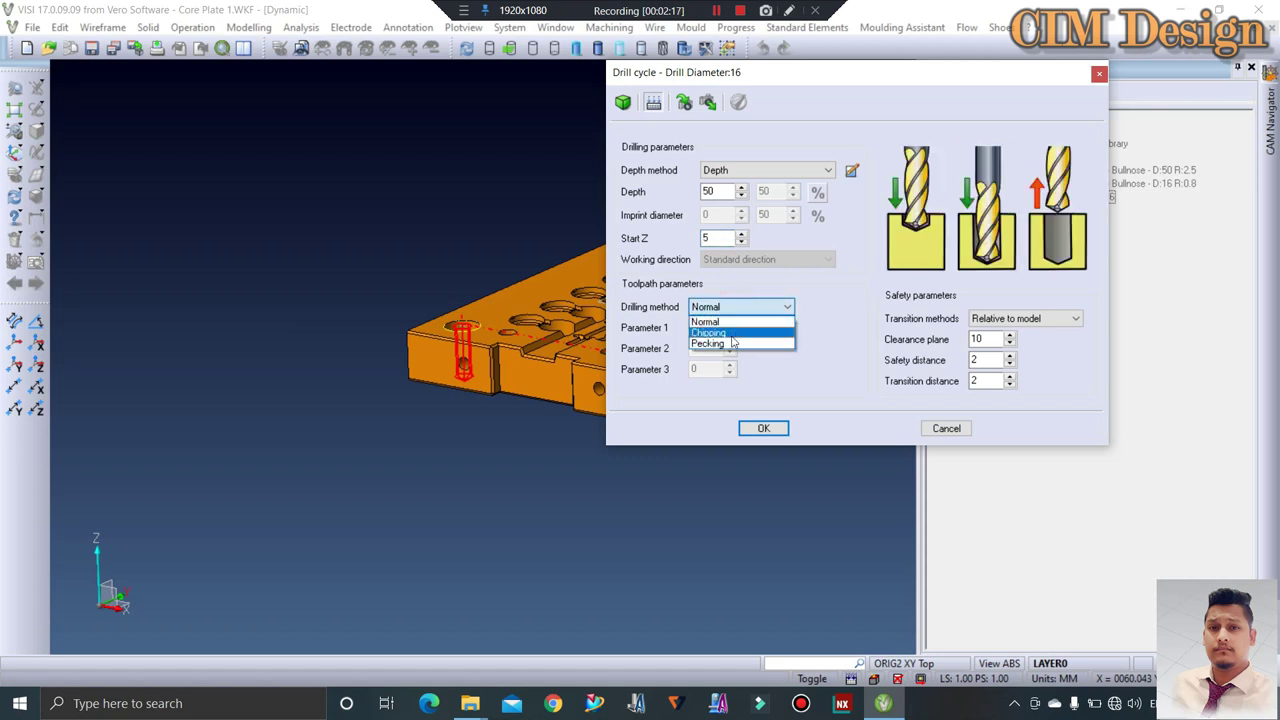
{"action": "left_click", "coordinate": [731, 344]}
Set pecking Parameters 1, 2 and 3 each to 1, leaving Pecking as the method
{"action": "left_click", "coordinate": [716, 327]}
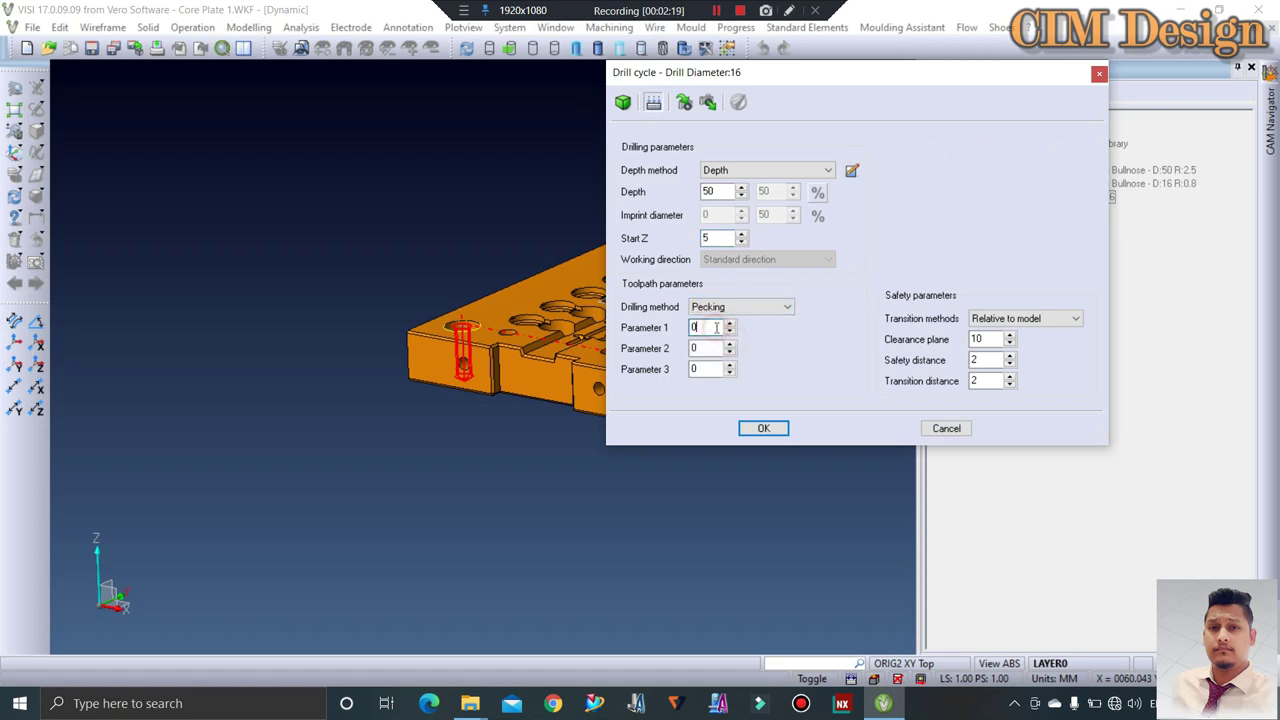
{"action": "left_click", "coordinate": [712, 347]}
{"action": "type", "text": "11"}
{"action": "left_click_drag", "start_coordinate": [710, 350], "coordinate": [680, 349]}
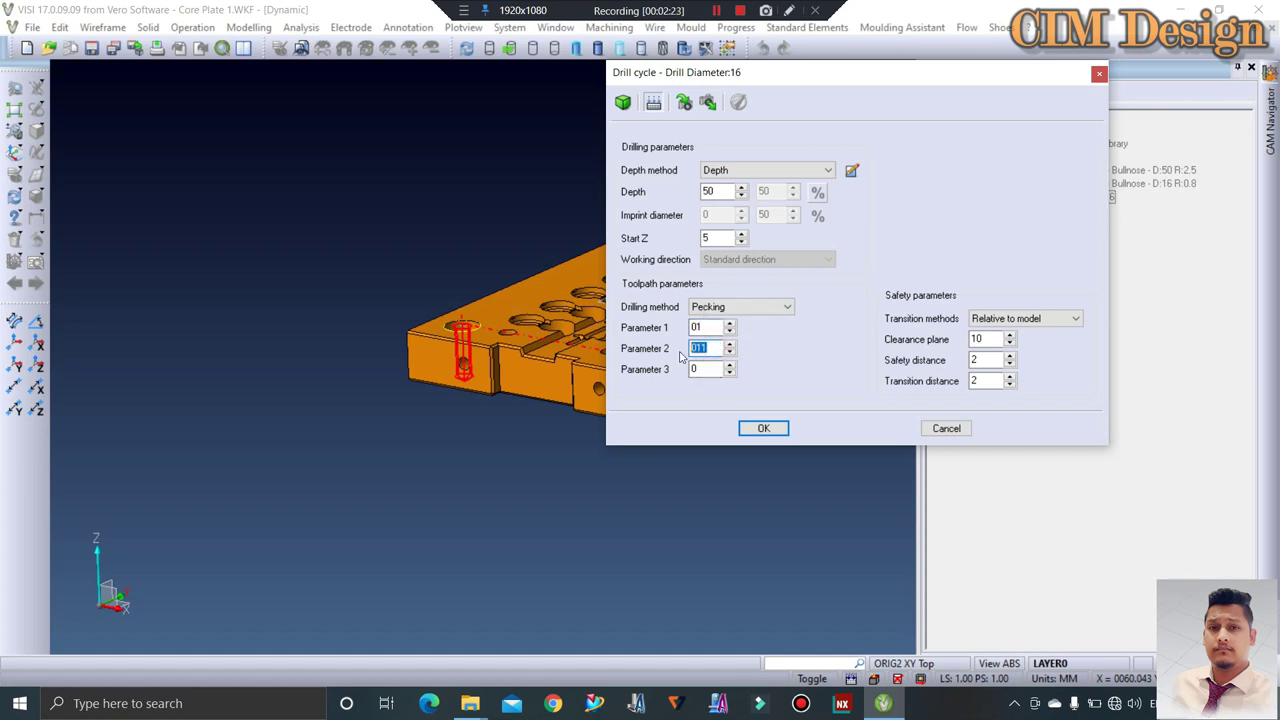
{"action": "type", "text": "1"}
{"action": "double_click", "coordinate": [694, 369]}
{"action": "type", "text": "1"}
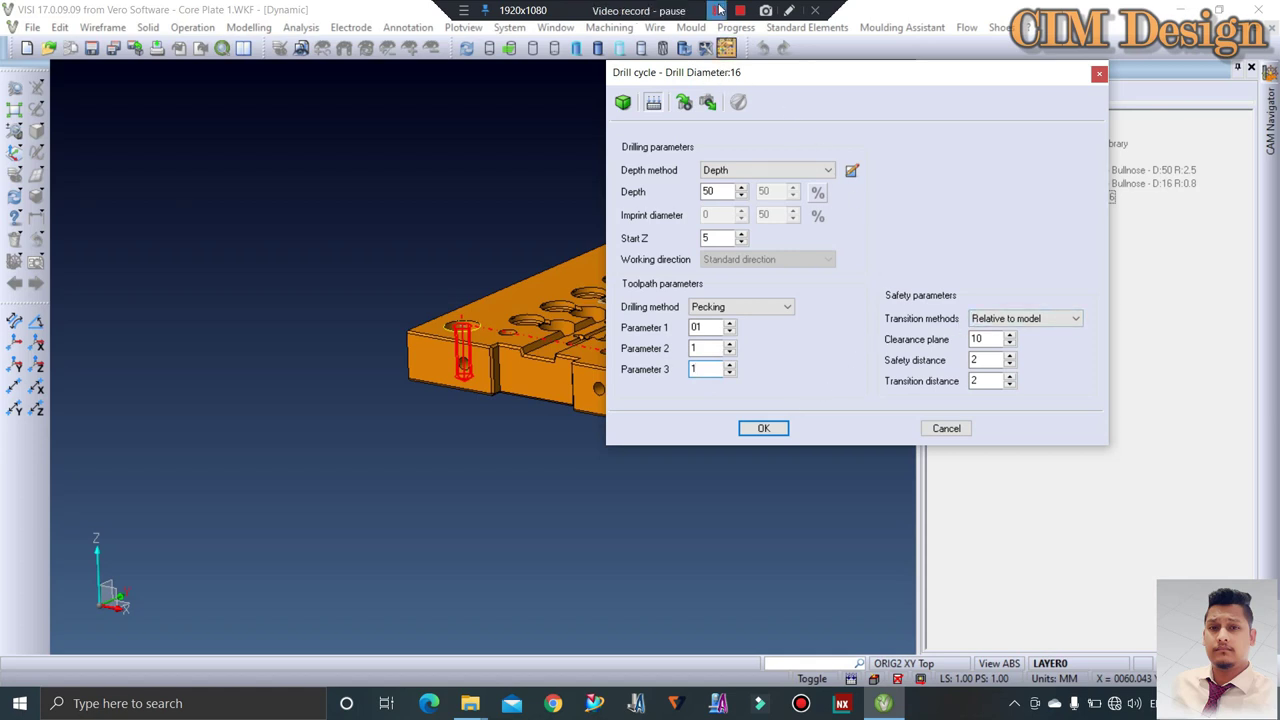
{"action": "left_click", "coordinate": [745, 306]}
{"action": "left_click", "coordinate": [737, 322]}
{"action": "left_click", "coordinate": [757, 307]}
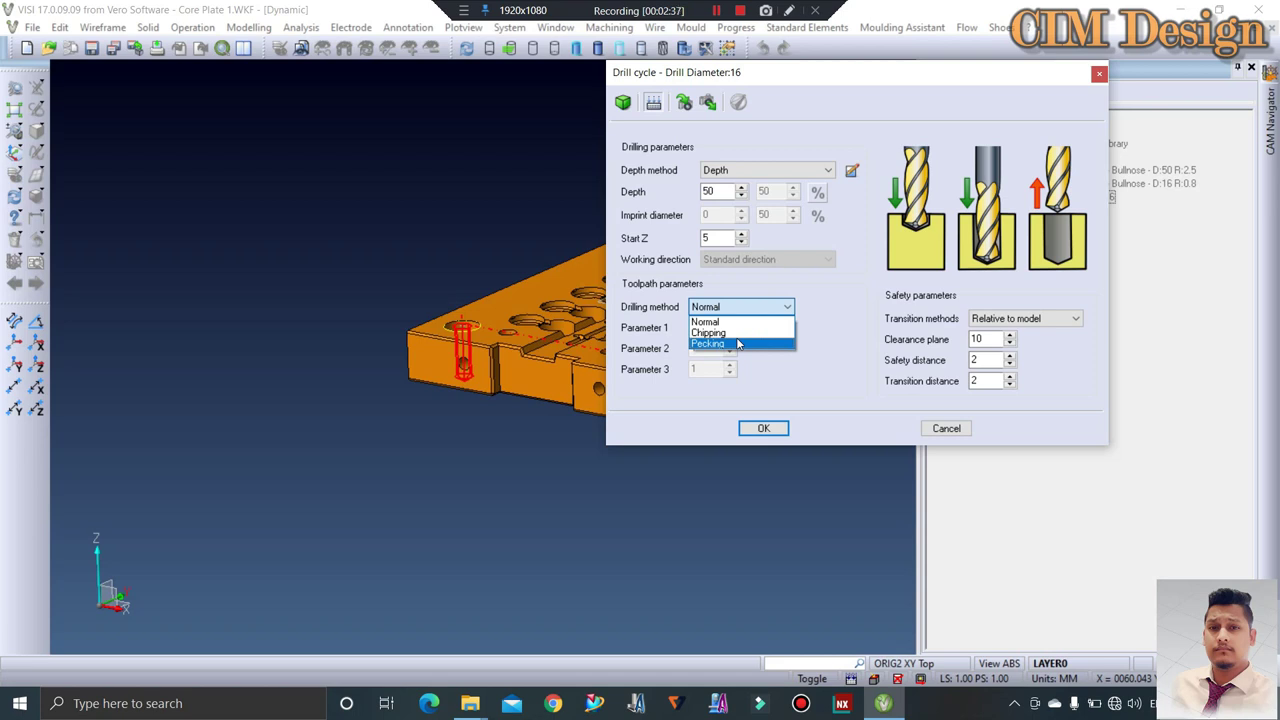
{"action": "left_click", "coordinate": [738, 344]}
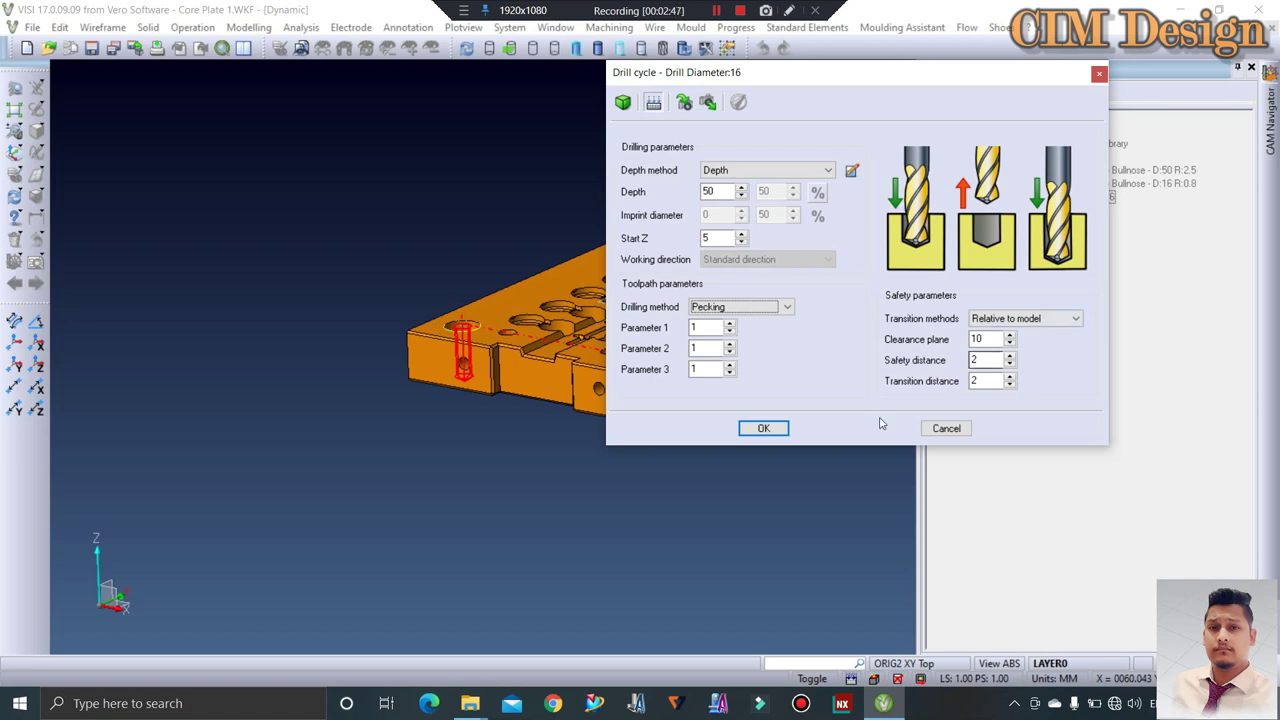
Set clearance plane 50 and safety distance 5, then confirm the drill cycle
{"action": "double_click", "coordinate": [987, 339]}
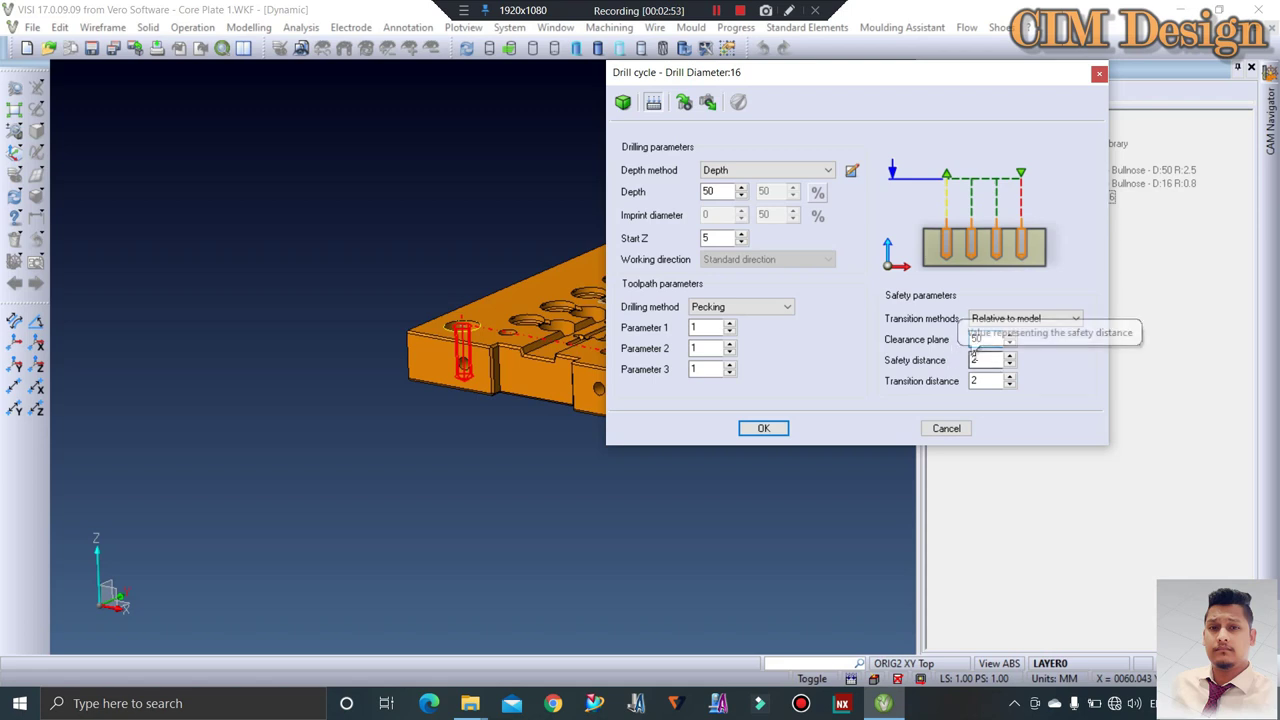
{"action": "left_click", "coordinate": [975, 360]}
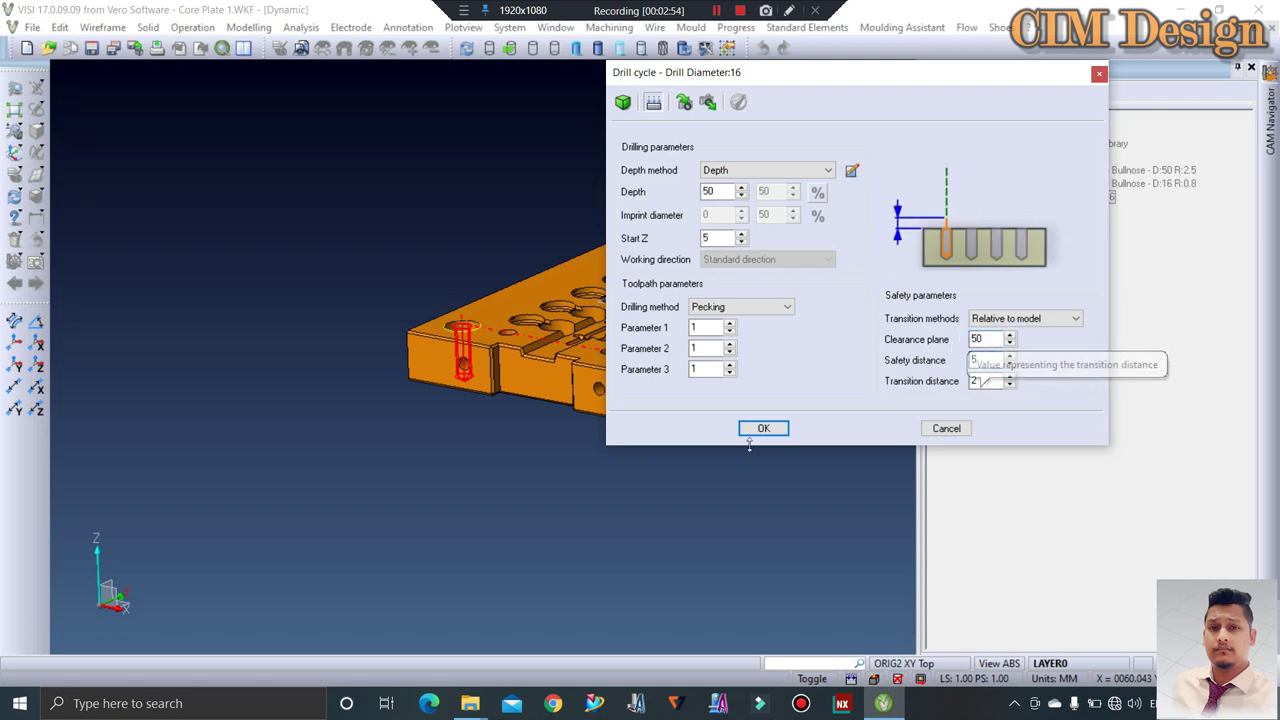
{"action": "type", "text": "5"}
{"action": "left_click", "coordinate": [654, 106]}
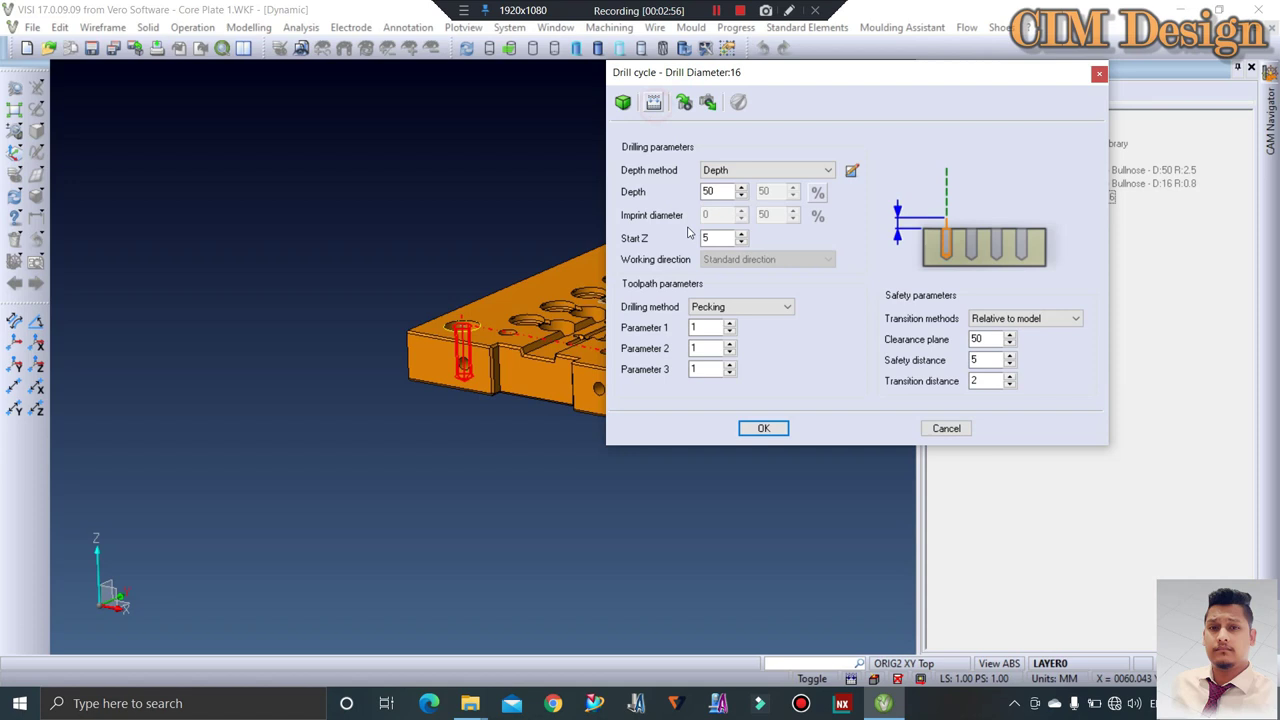
{"action": "left_click", "coordinate": [763, 428]}
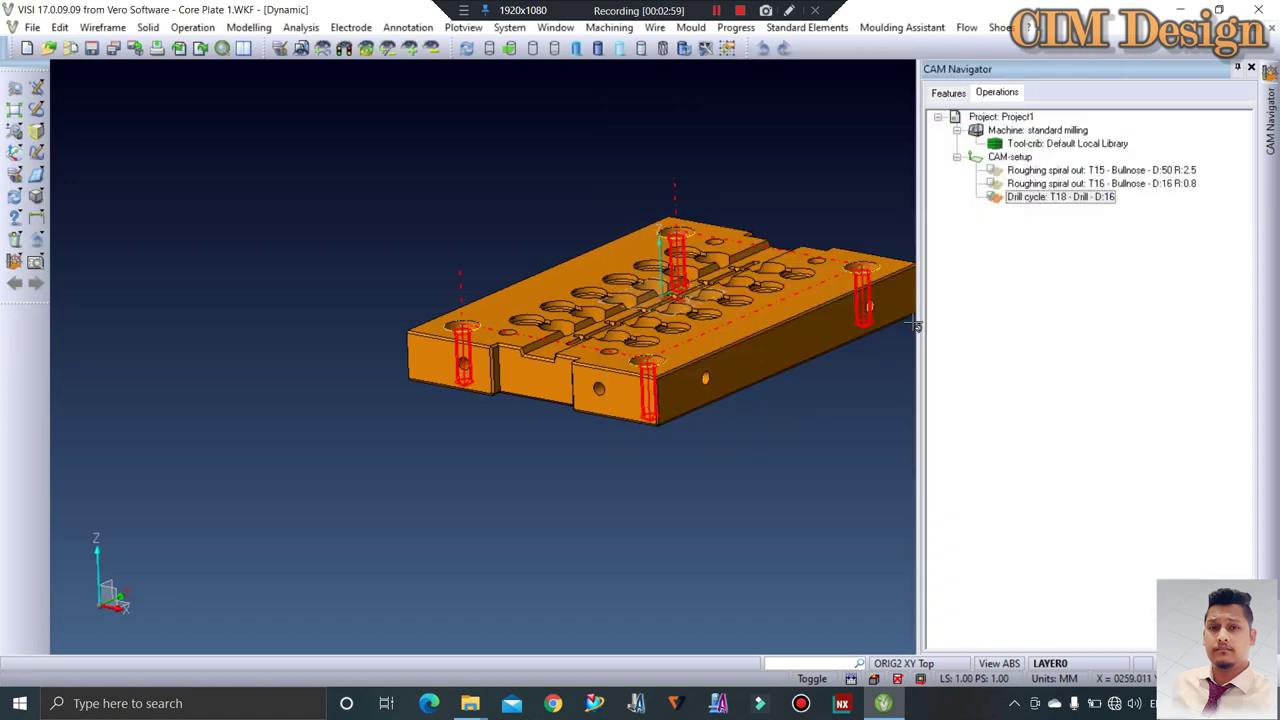
Build the drill cycle toolpath
{"action": "right_click", "coordinate": [1021, 199]}
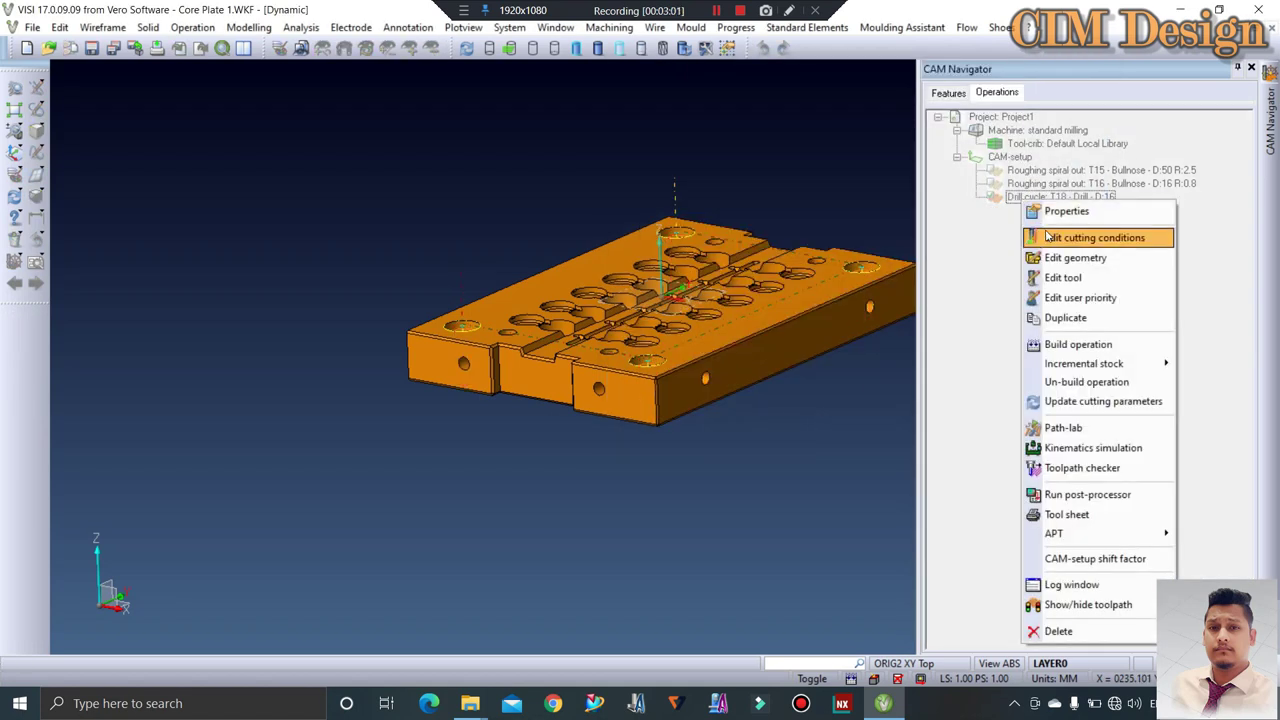
{"action": "left_click", "coordinate": [1089, 350]}
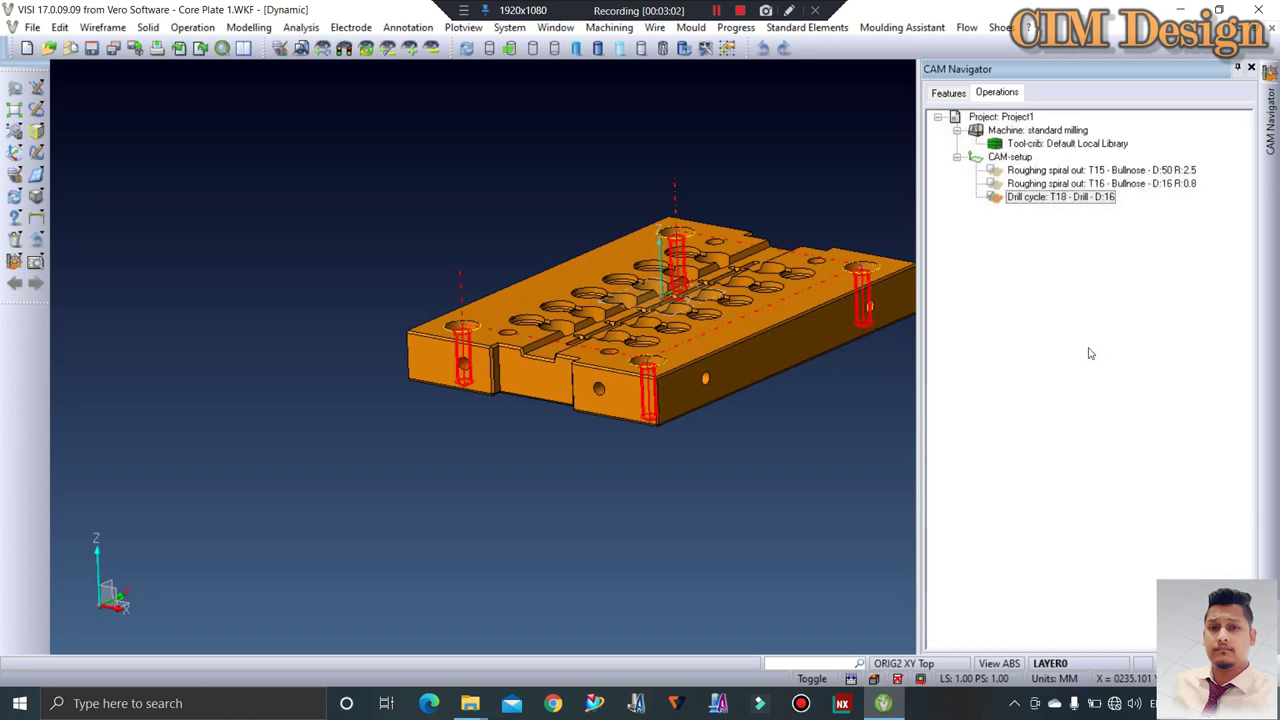
{"action": "left_click", "coordinate": [992, 199]}
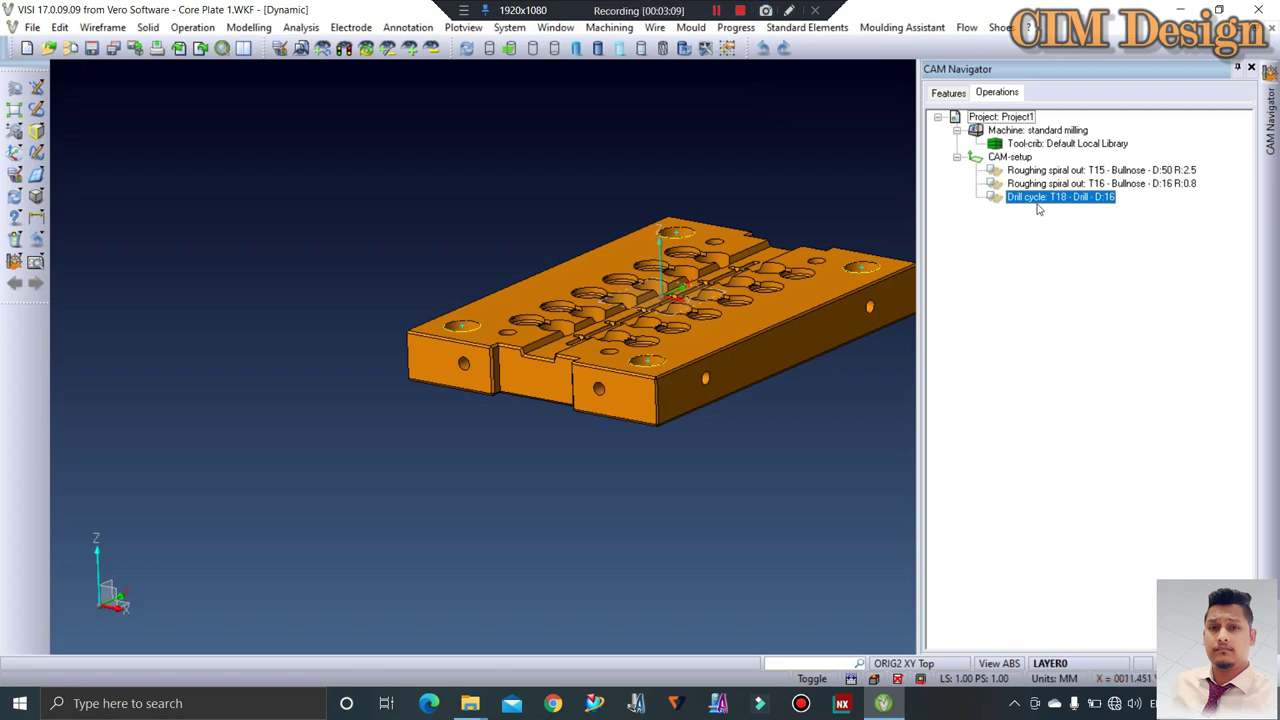
Play the drill cycle in the Toolpath checker's Path-lab, skip ahead through the drilling, then close it
{"action": "right_click", "coordinate": [1041, 205]}
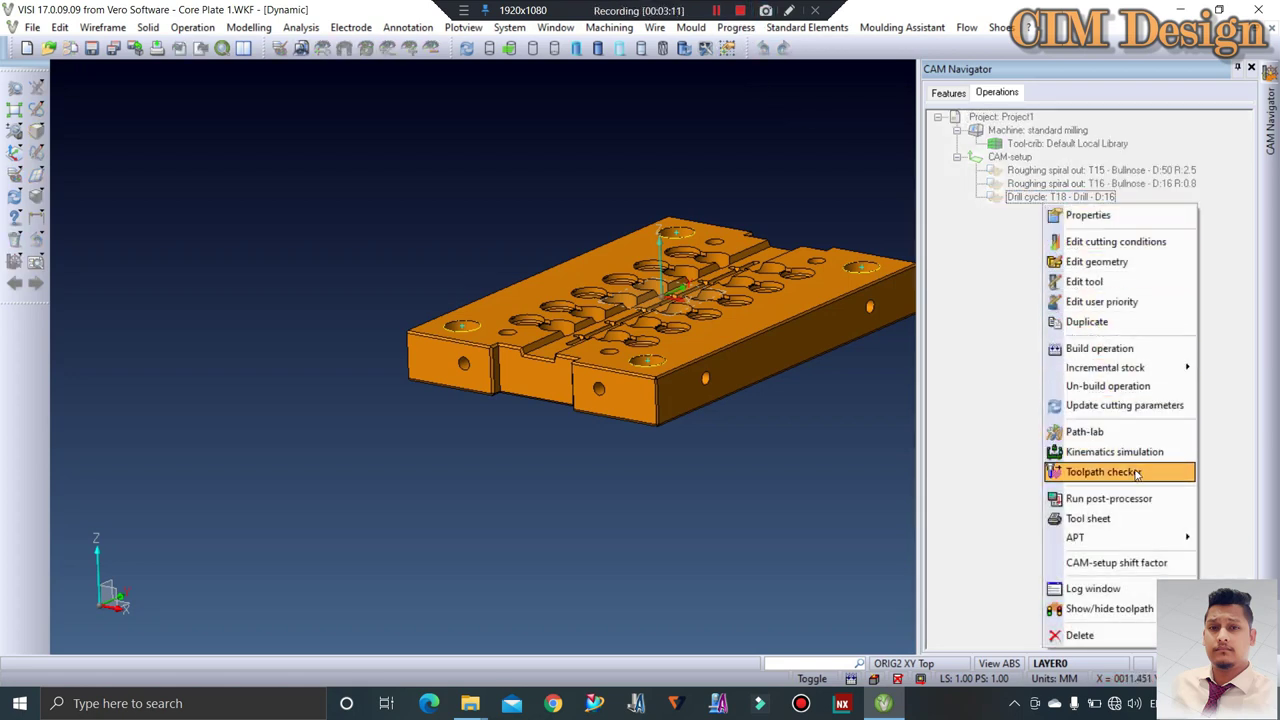
{"action": "left_click", "coordinate": [1124, 434]}
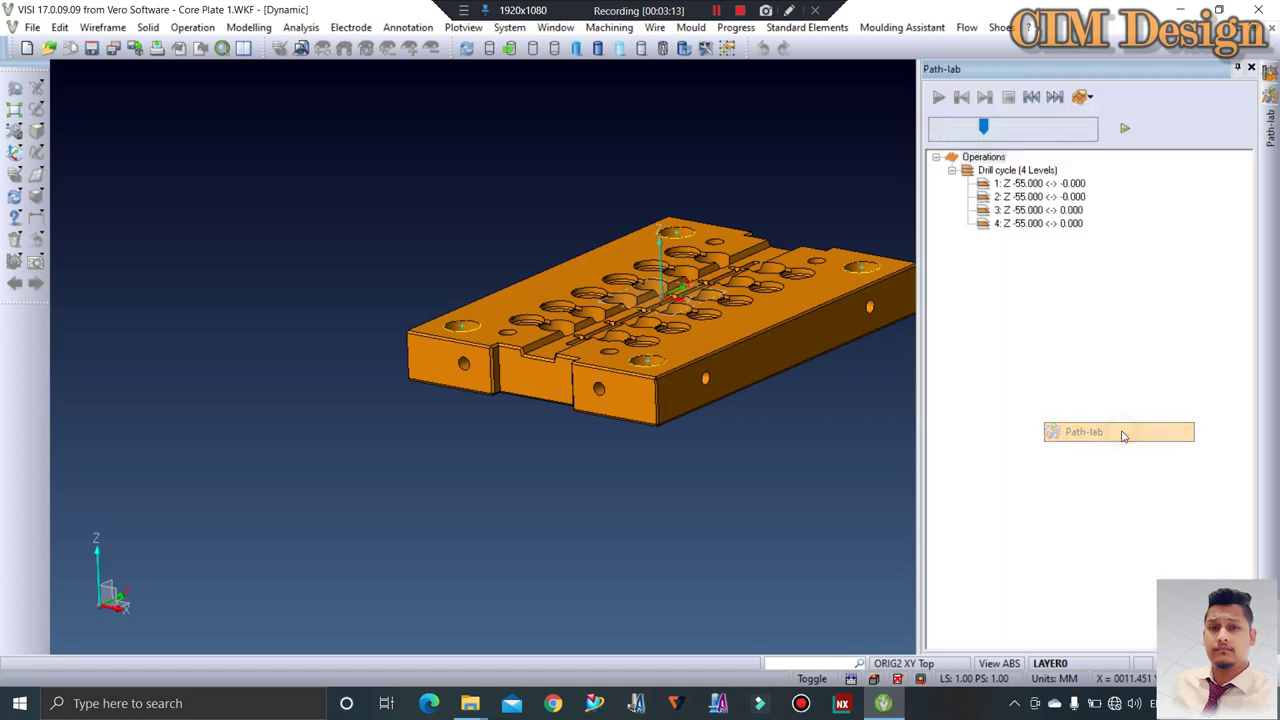
{"action": "left_click", "coordinate": [995, 170]}
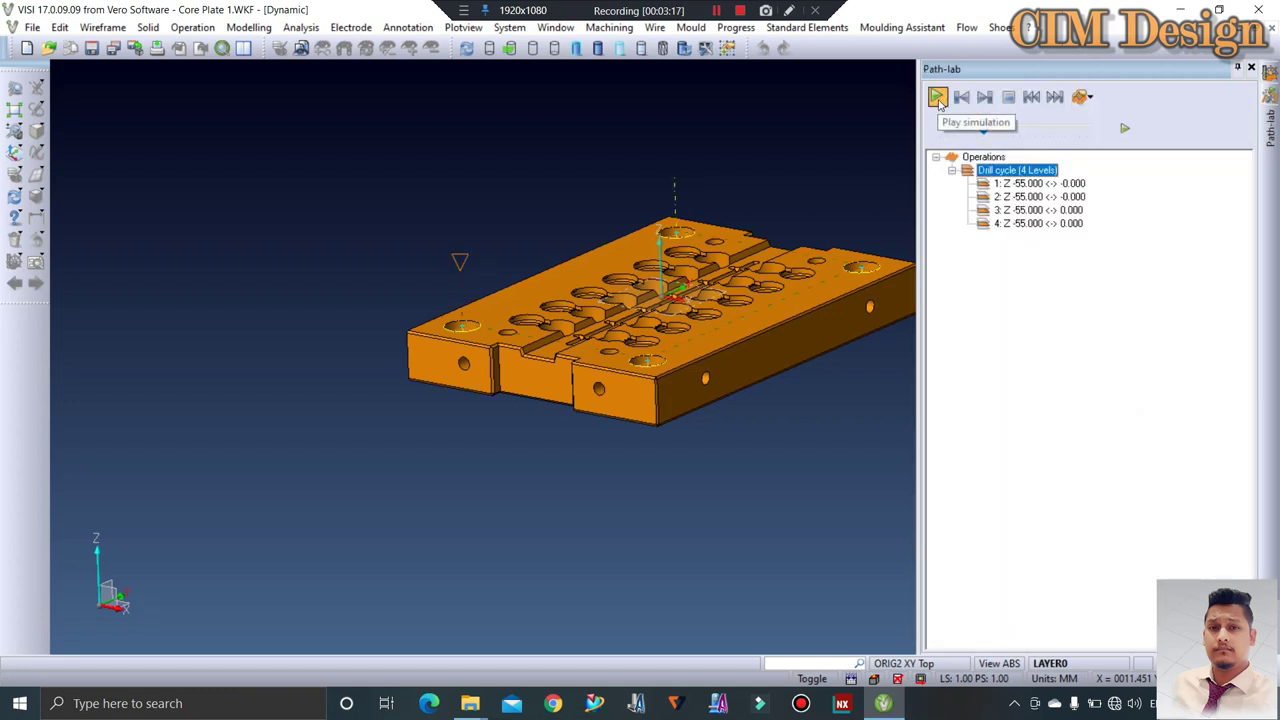
{"action": "left_click", "coordinate": [937, 97]}
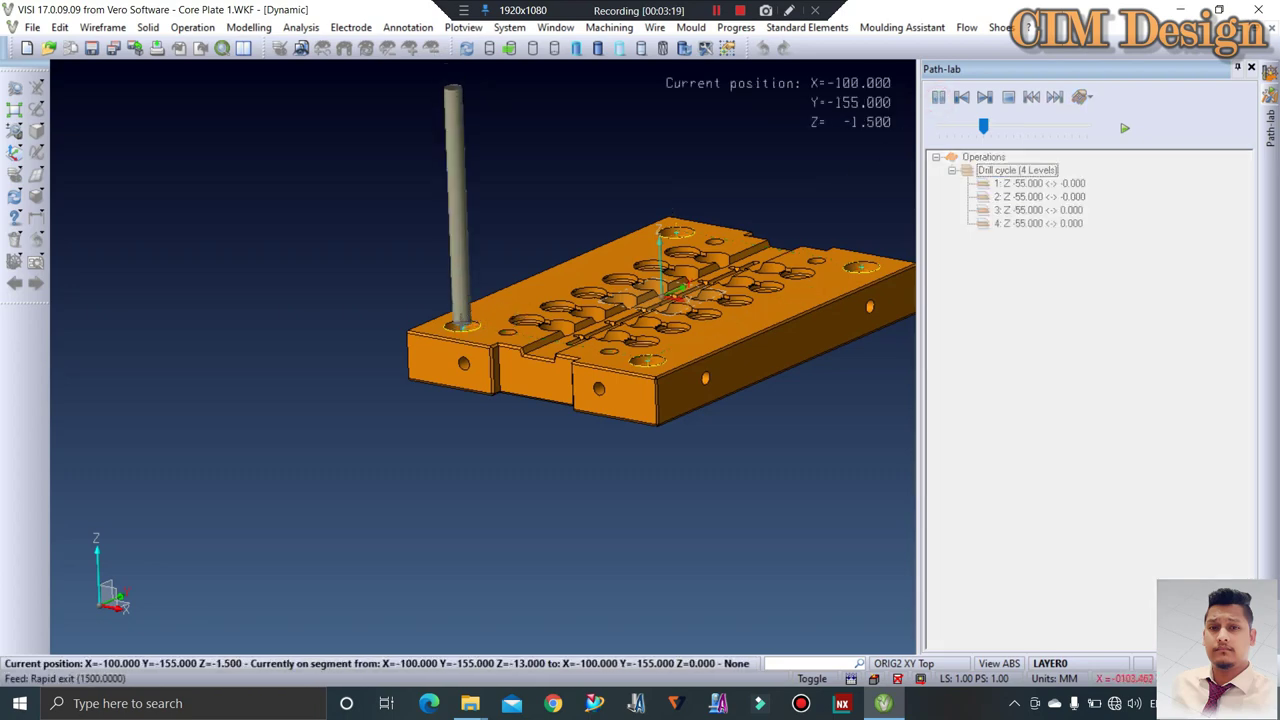
{"action": "scroll", "coordinate": [440, 357], "scroll_direction": "up", "scroll_amount": 2}
{"action": "mouse_move", "coordinate": [440, 357]}
{"action": "middle_mouse_down"}
{"action": "mouse_move", "coordinate": [492, 354]}
{"action": "mouse_move", "coordinate": [527, 281]}
{"action": "mouse_move", "coordinate": [550, 289]}
{"action": "middle_mouse_up"}
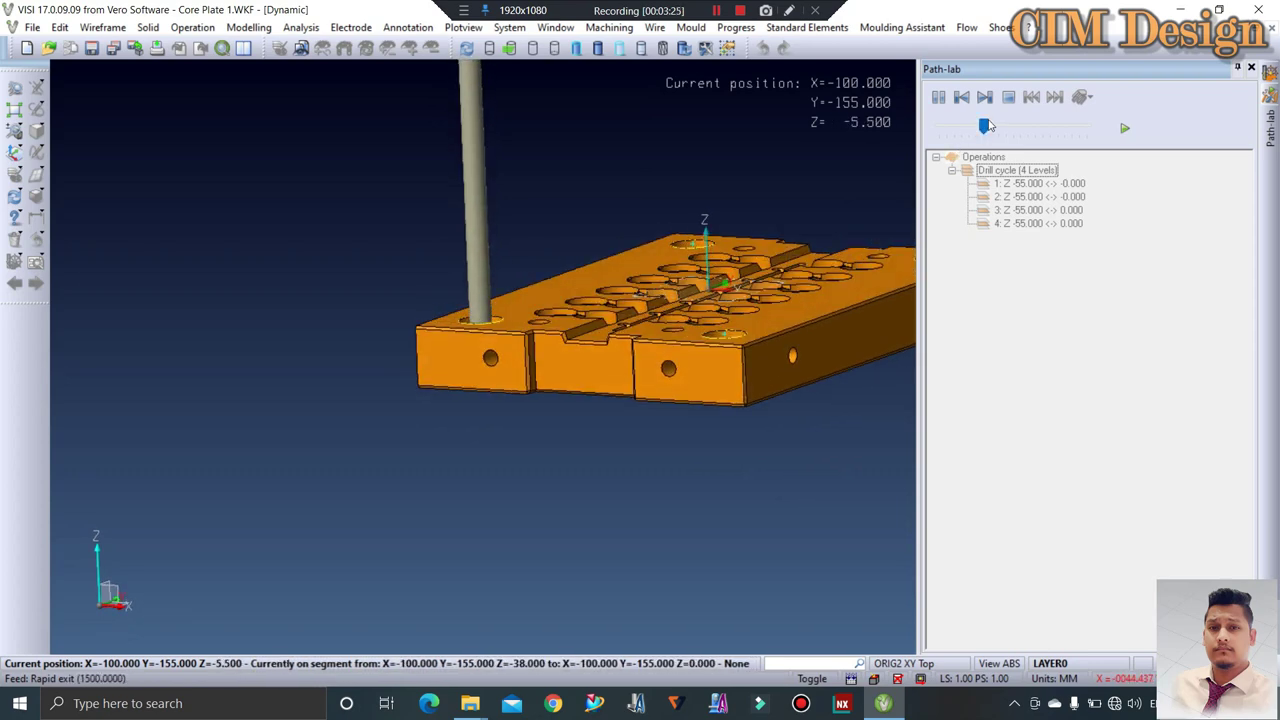
{"action": "left_click", "coordinate": [980, 125]}
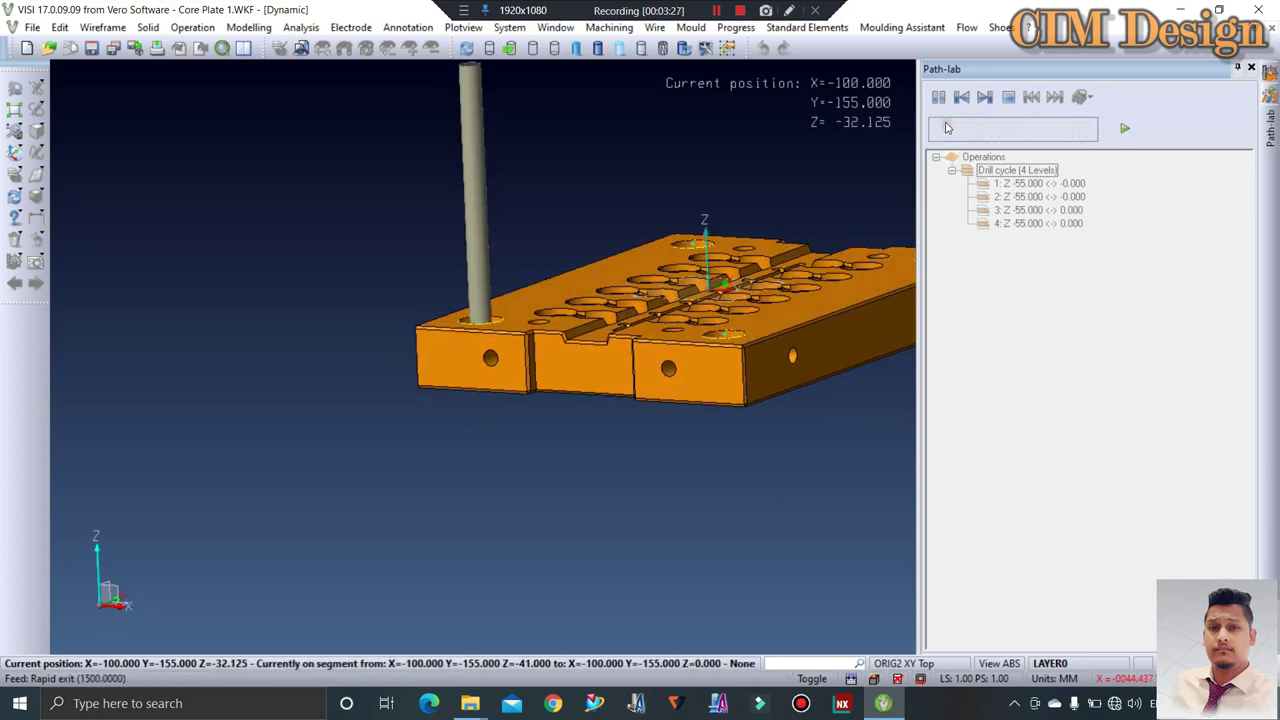
{"action": "scroll", "coordinate": [614, 443], "scroll_direction": "down", "scroll_amount": 2}
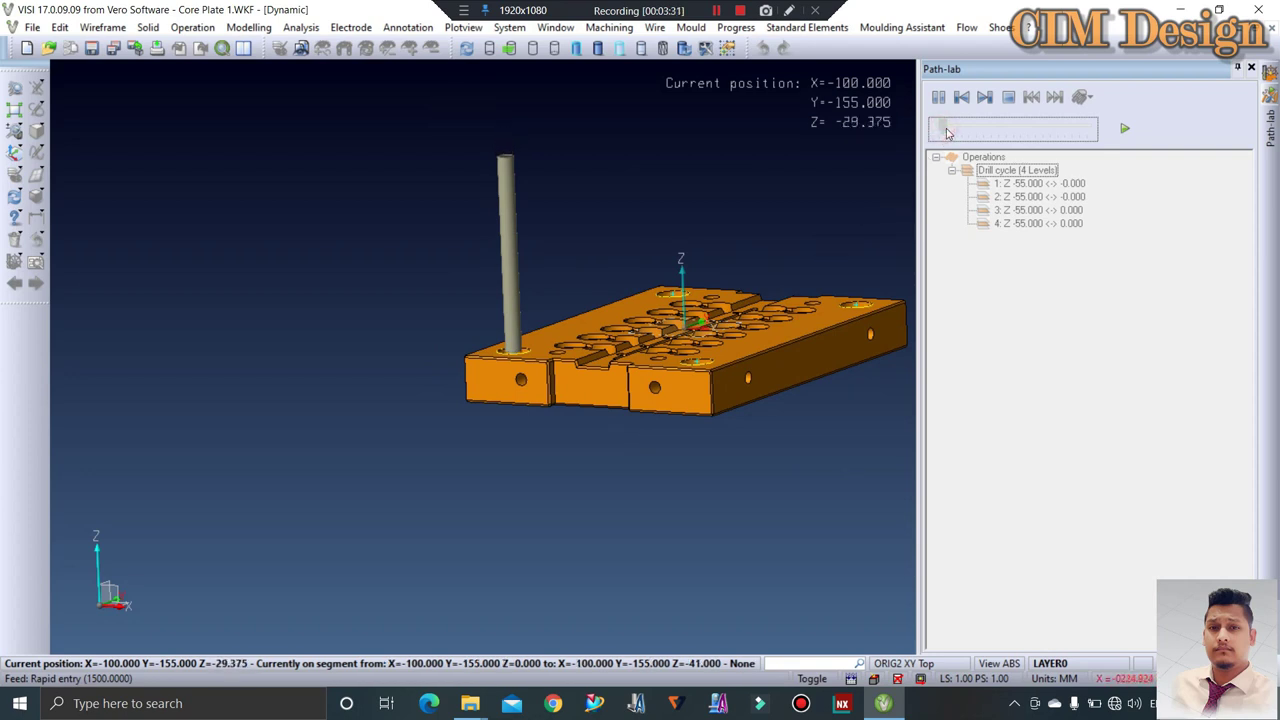
{"action": "left_click_drag", "start_coordinate": [949, 134], "coordinate": [1090, 140]}
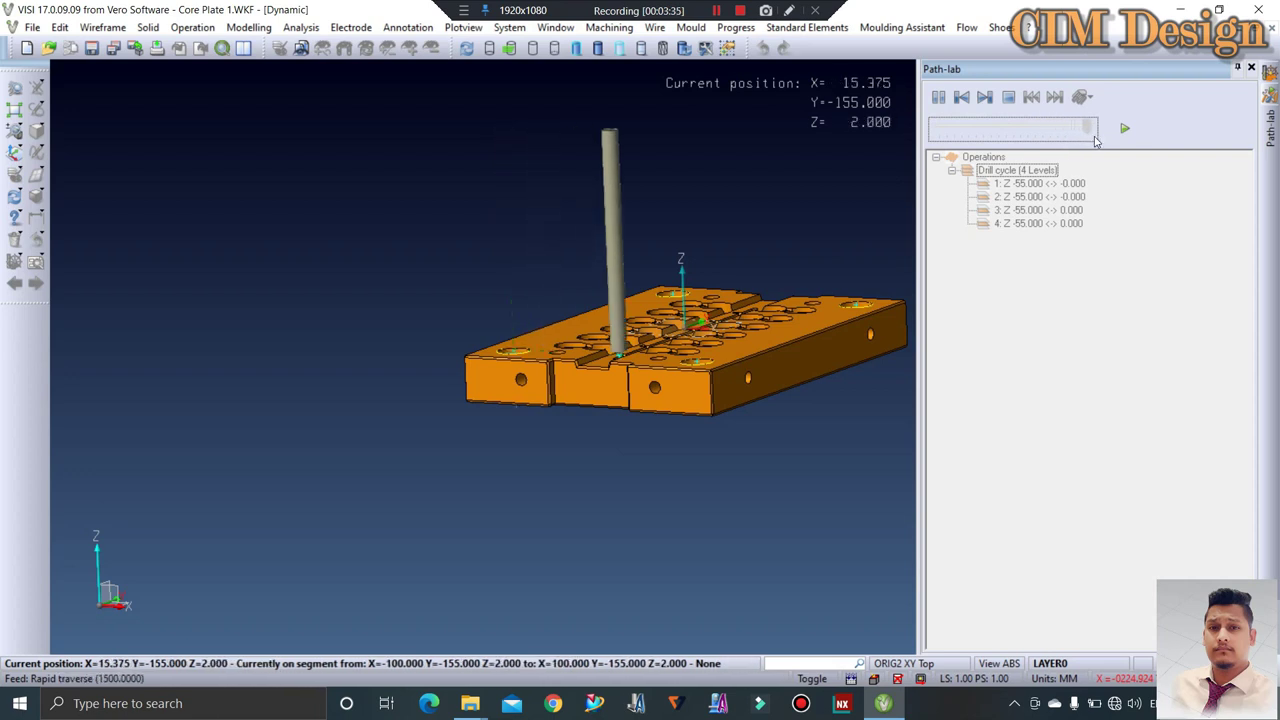
{"action": "left_click", "coordinate": [1251, 69]}
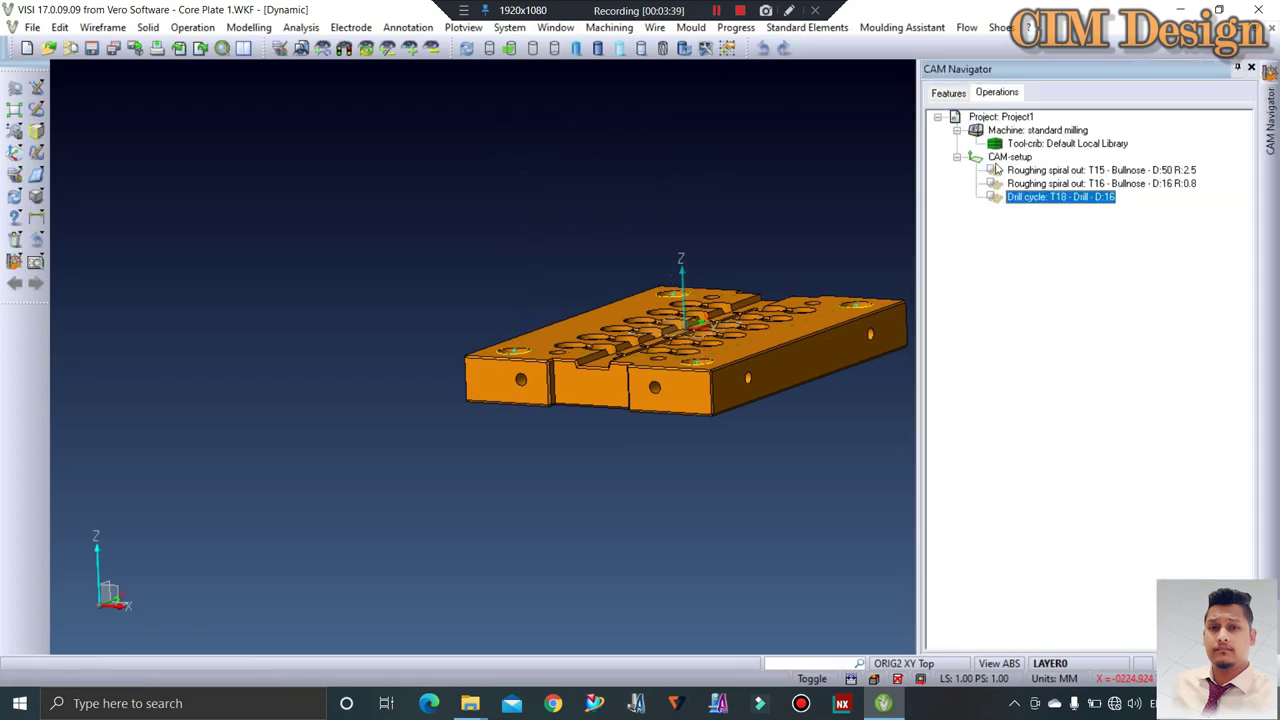
Add a 3-axis Constant Z operation with tool 16 (Bullnose D16) on the core plate and open its parameters
{"action": "left_click", "coordinate": [1005, 159]}
{"action": "mouse_move", "coordinate": [828, 273]}
{"action": "middle_mouse_down"}
{"action": "mouse_move", "coordinate": [443, 443]}
{"action": "mouse_move", "coordinate": [874, 229]}
{"action": "middle_mouse_up"}
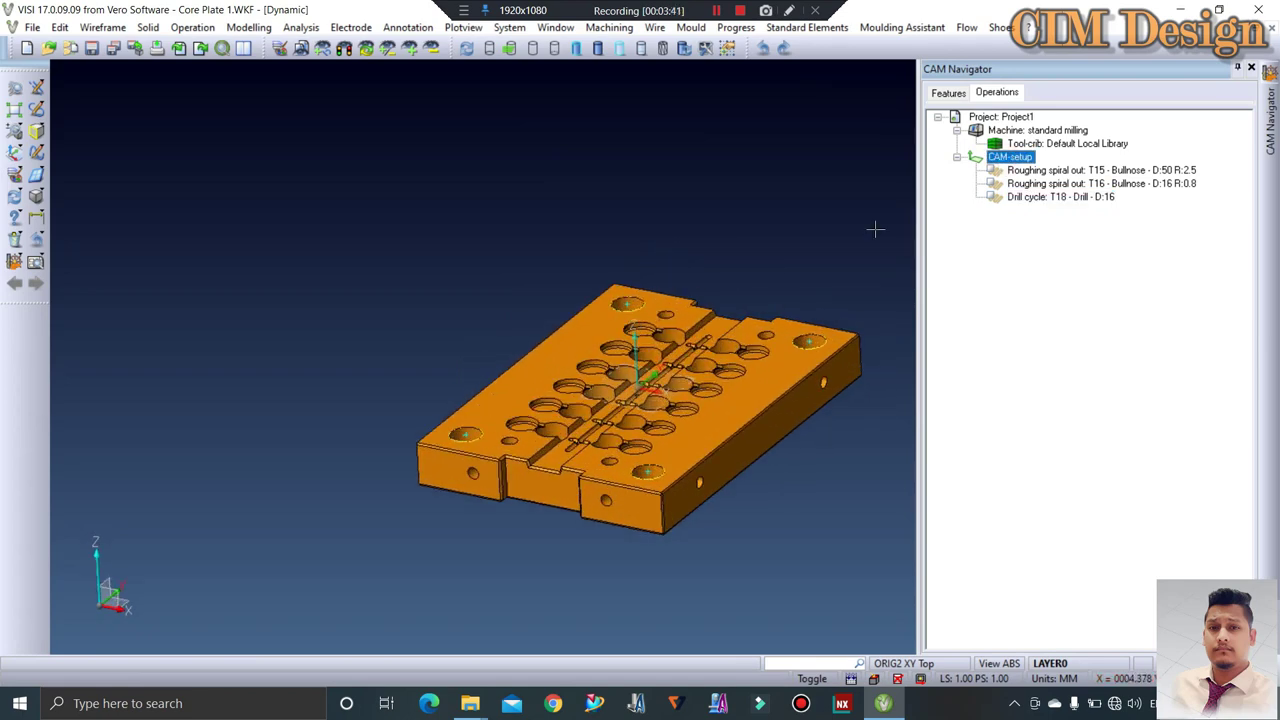
{"action": "right_click", "coordinate": [1012, 159]}
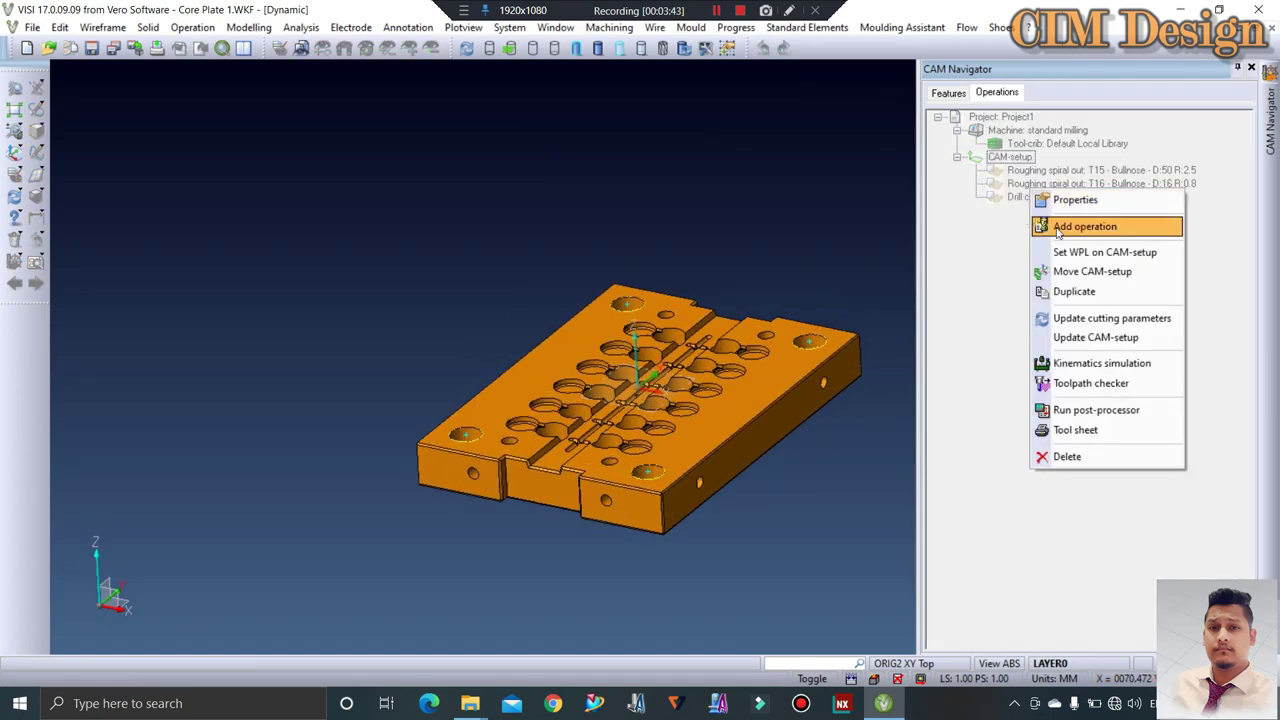
{"action": "left_click", "coordinate": [1058, 231]}
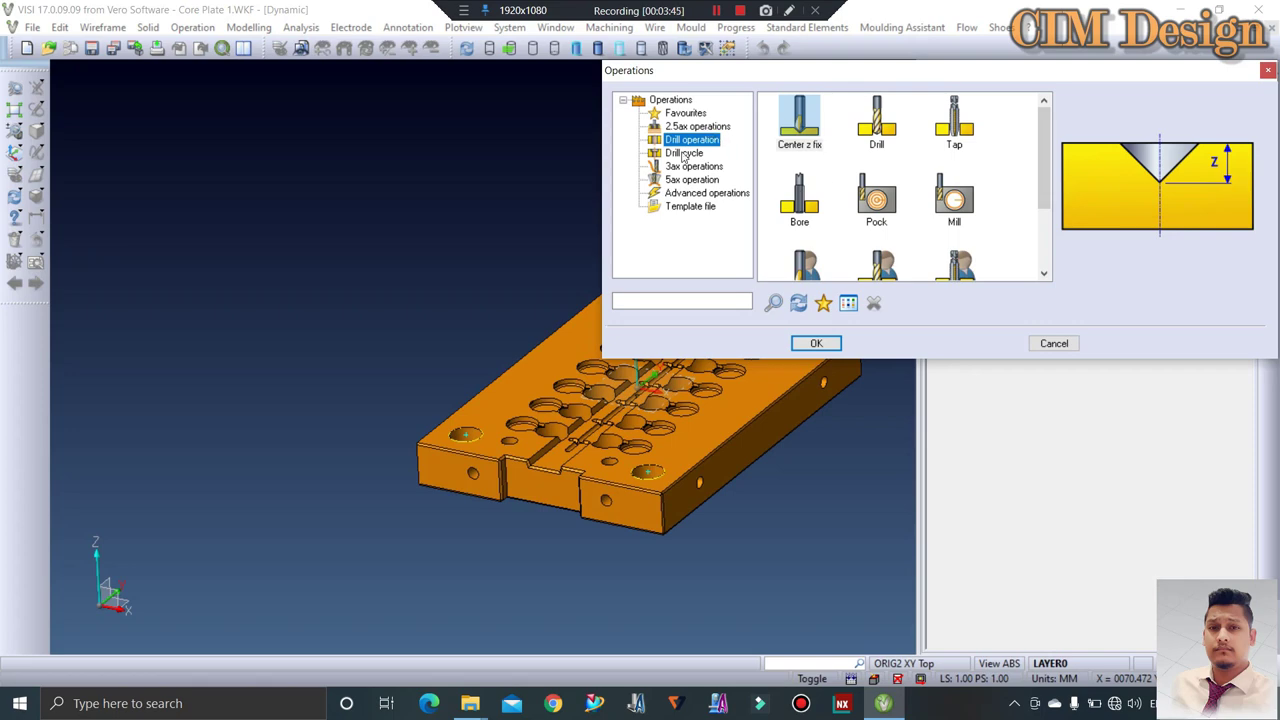
{"action": "left_click", "coordinate": [680, 167]}
{"action": "left_click", "coordinate": [955, 125]}
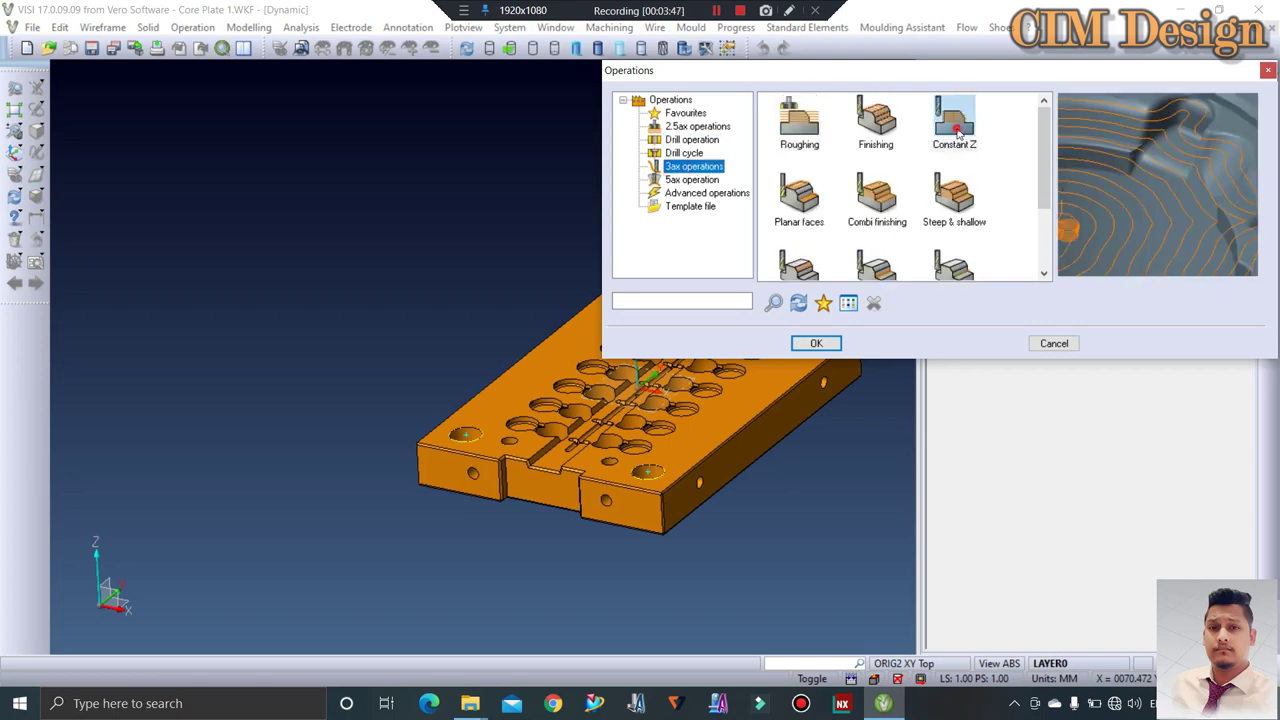
{"action": "left_click", "coordinate": [817, 344]}
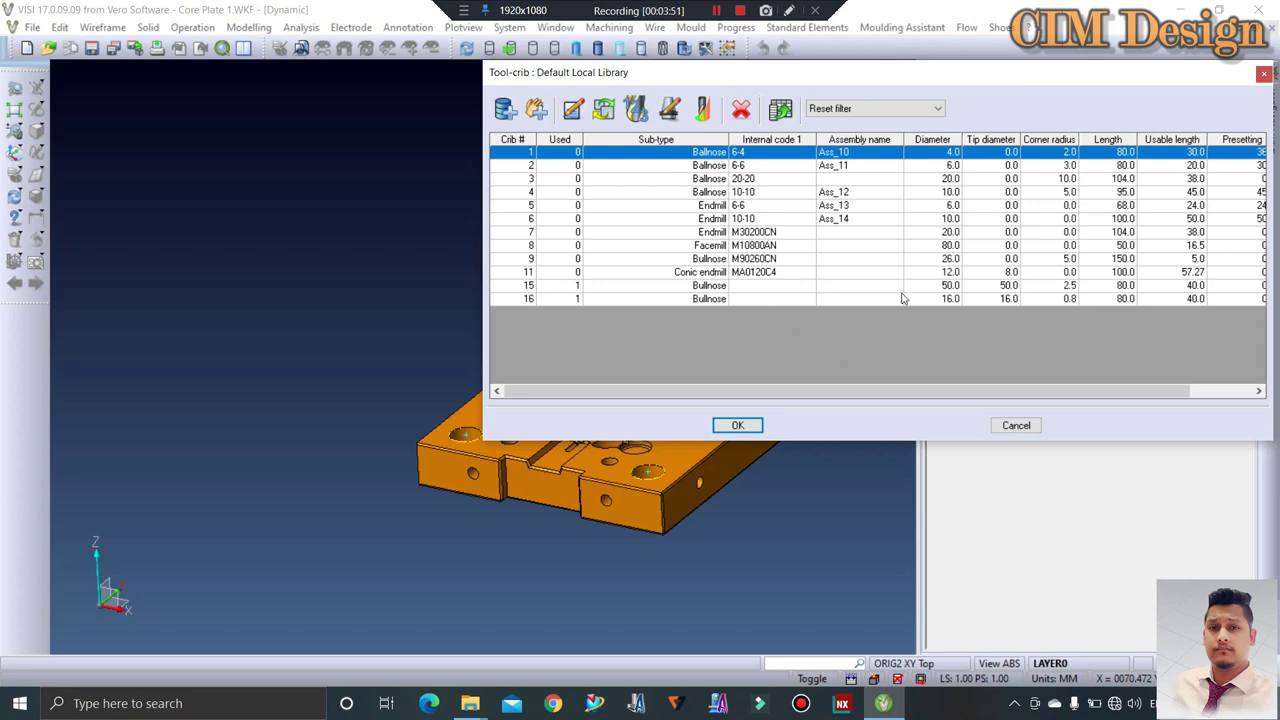
{"action": "left_click", "coordinate": [888, 298]}
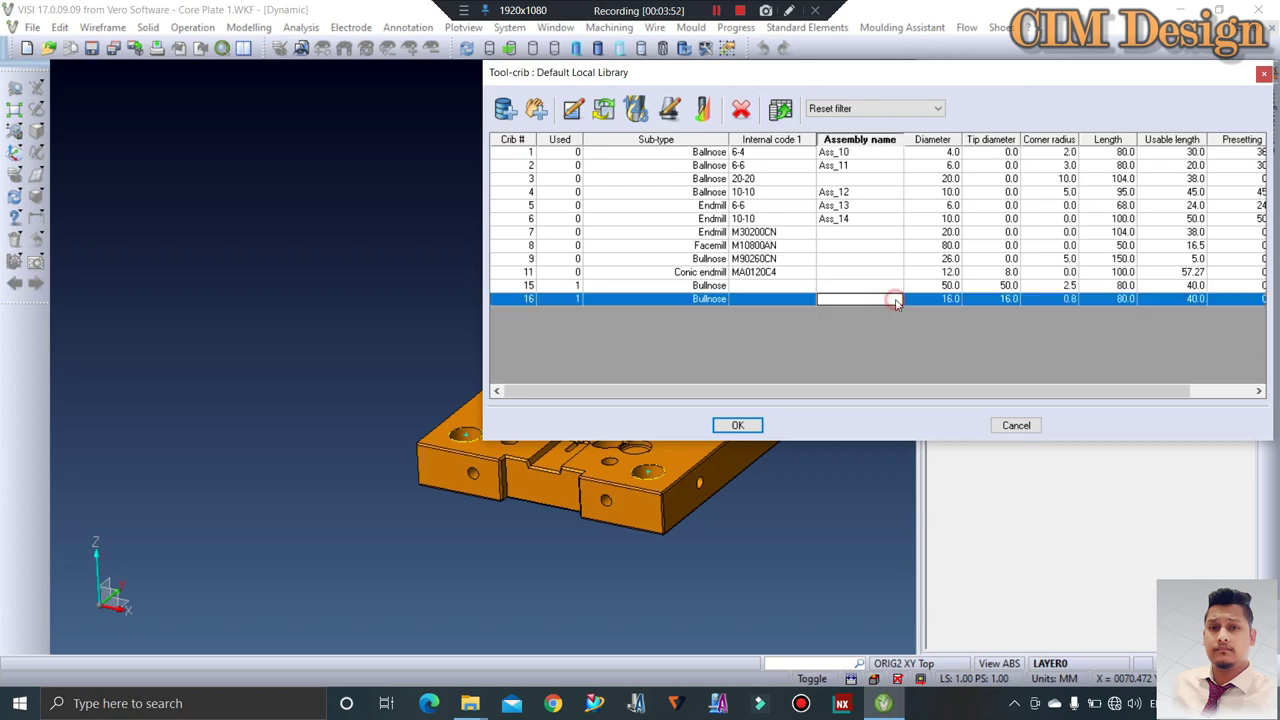
{"action": "left_click", "coordinate": [752, 426]}
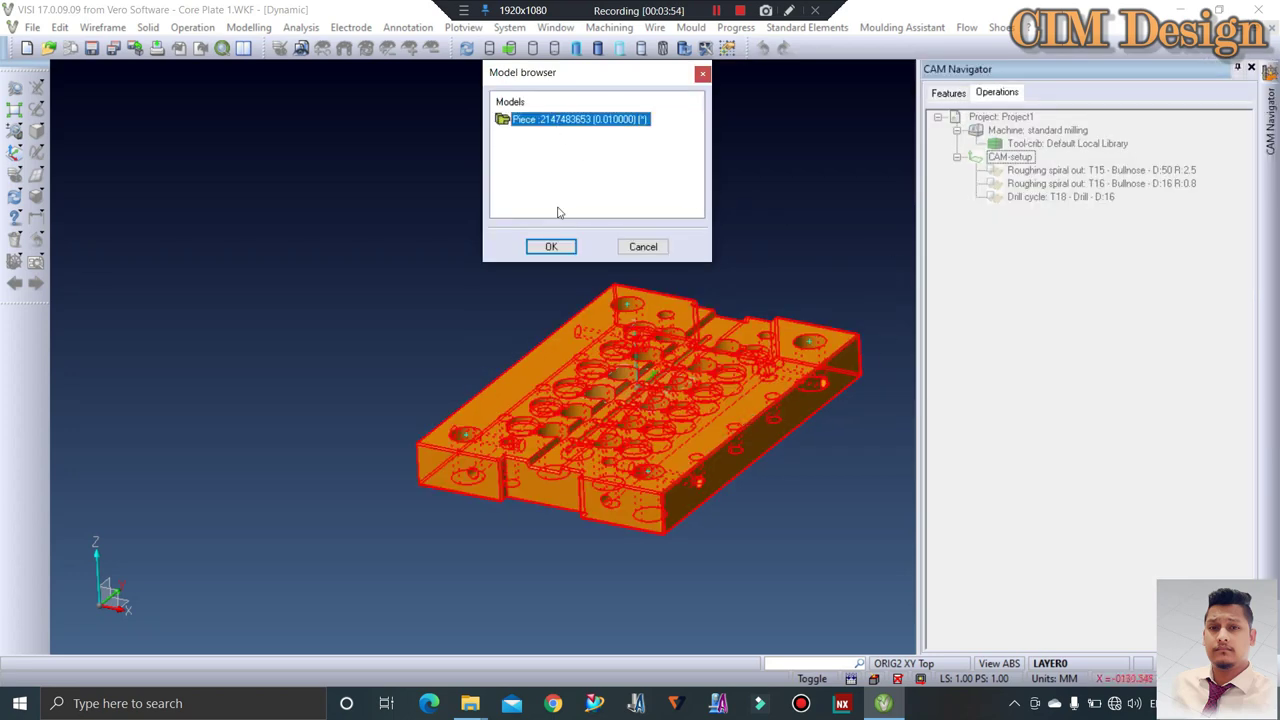
{"action": "left_click", "coordinate": [551, 246]}
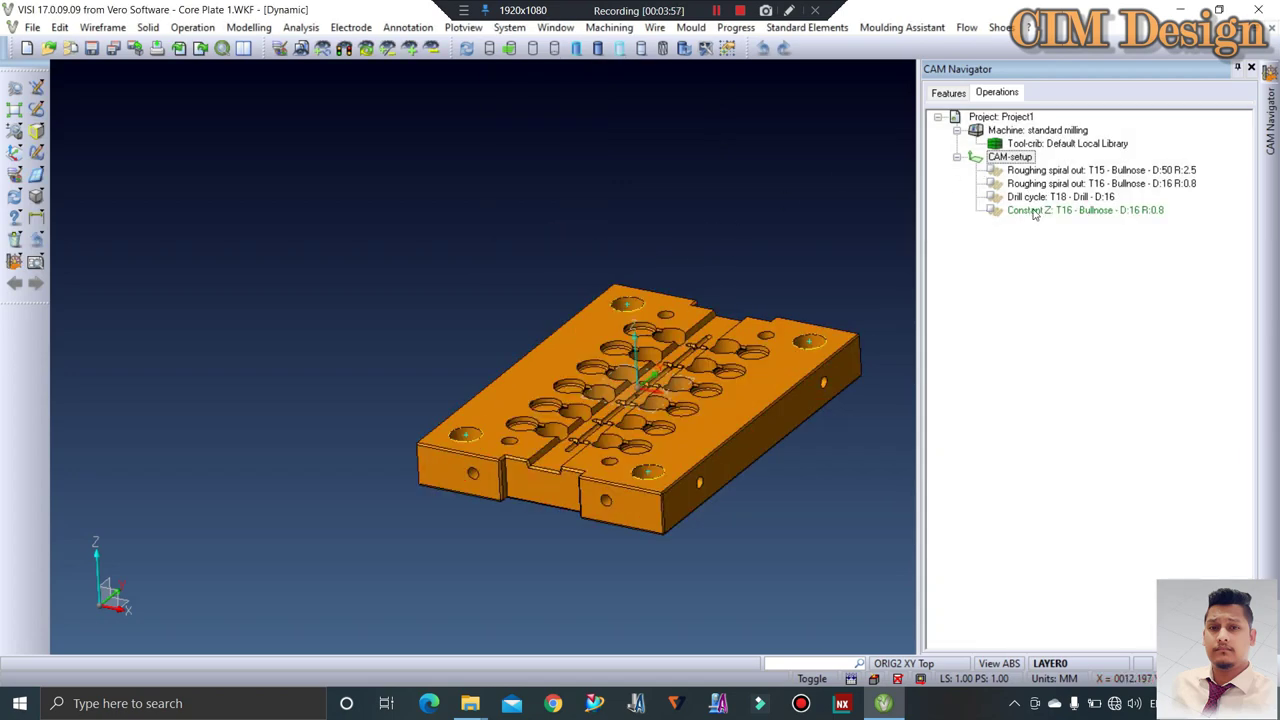
{"action": "left_click", "coordinate": [1069, 212]}
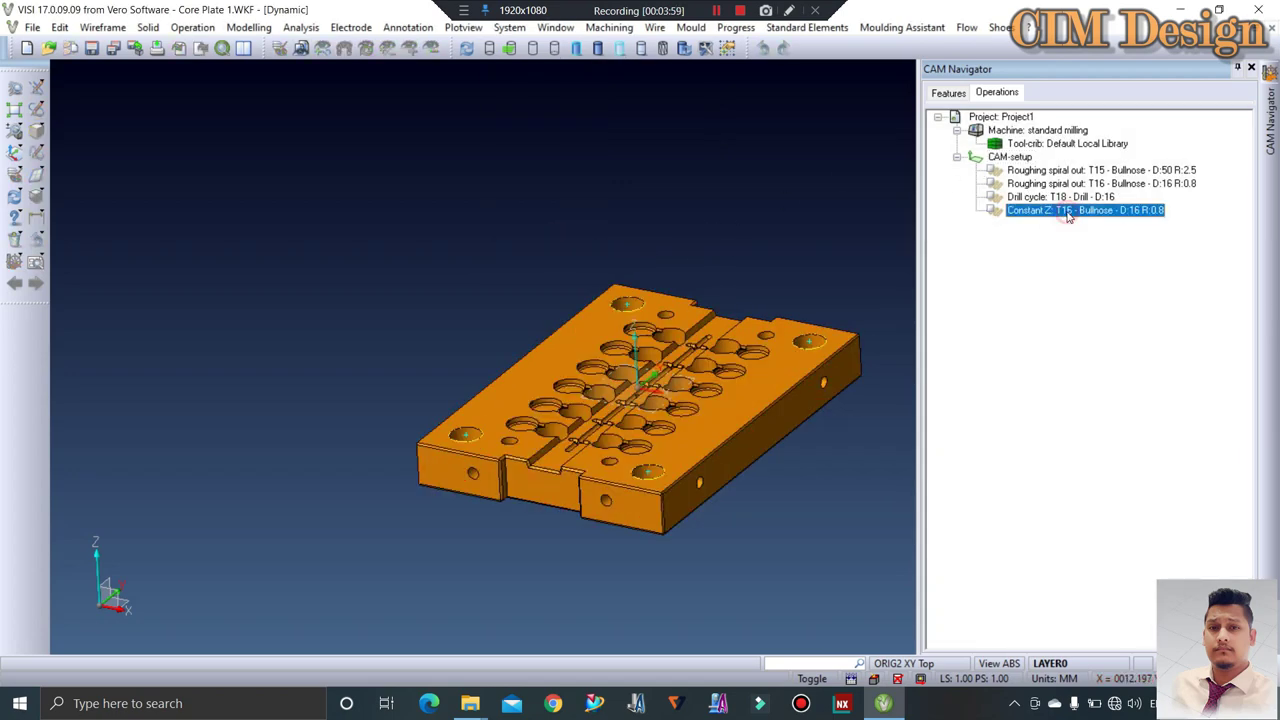
{"action": "double_click", "coordinate": [1067, 213]}
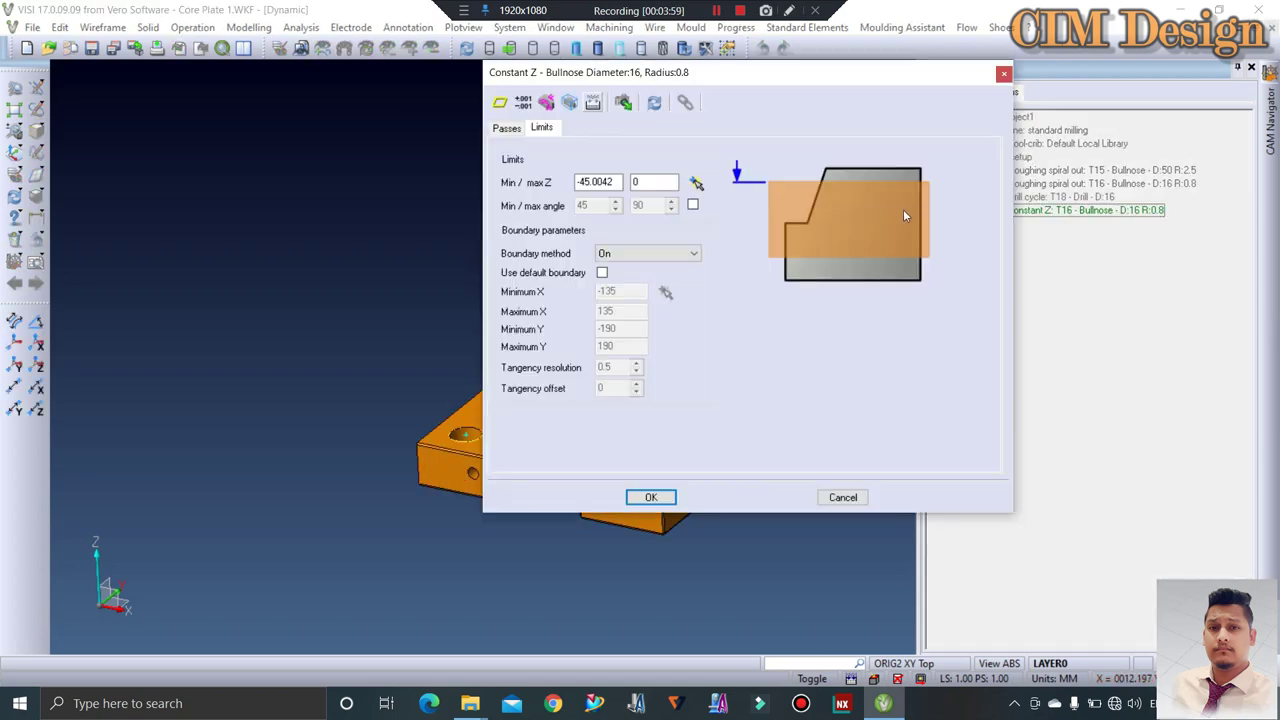
Pick the four corner holes as the Constant Z operation's boundaries
{"action": "left_click", "coordinate": [500, 102]}
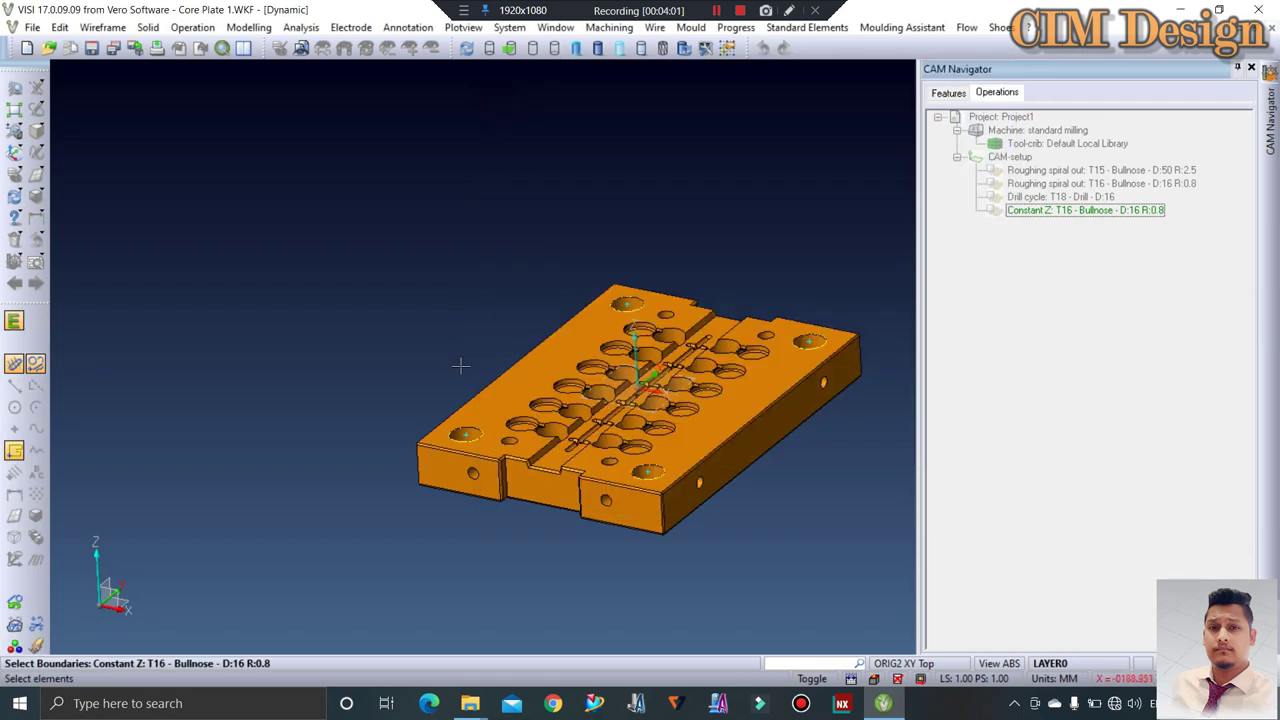
{"action": "left_click", "coordinate": [467, 429]}
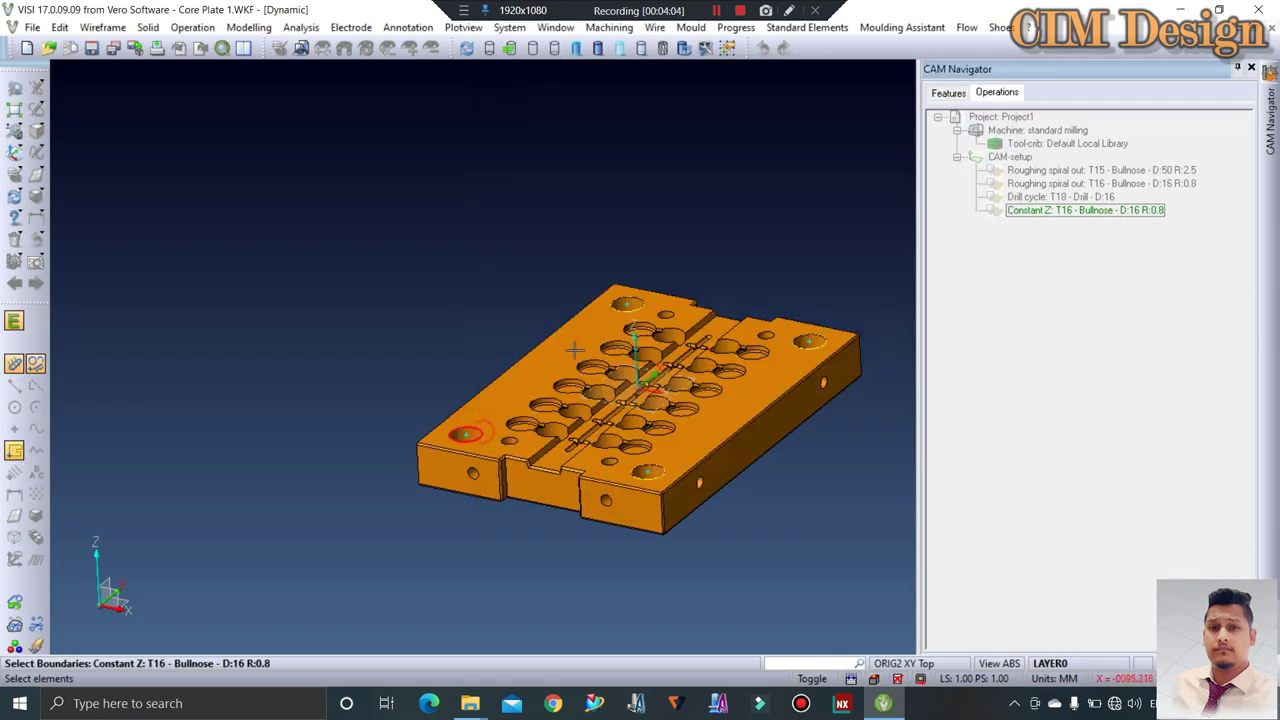
{"action": "left_click", "coordinate": [623, 305]}
{"action": "left_click", "coordinate": [808, 343]}
{"action": "left_click", "coordinate": [650, 470]}
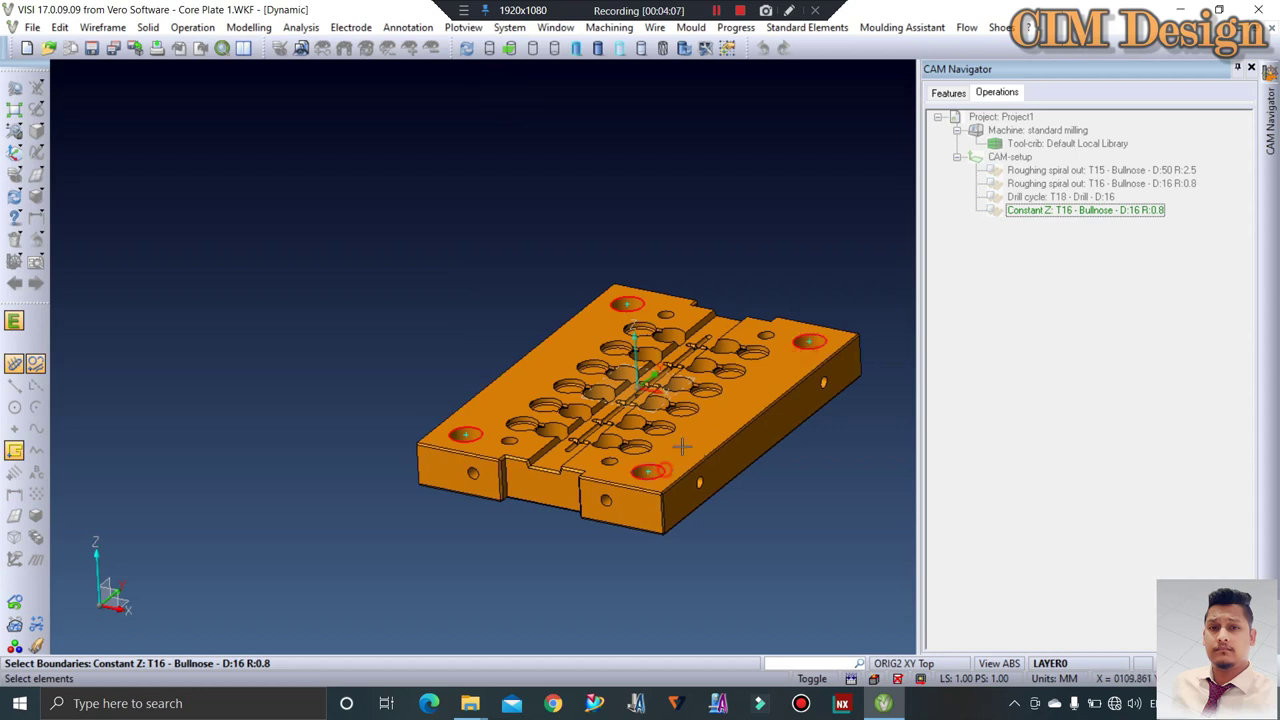
{"action": "right_click", "coordinate": [681, 447]}
{"action": "key", "text": "Return"}
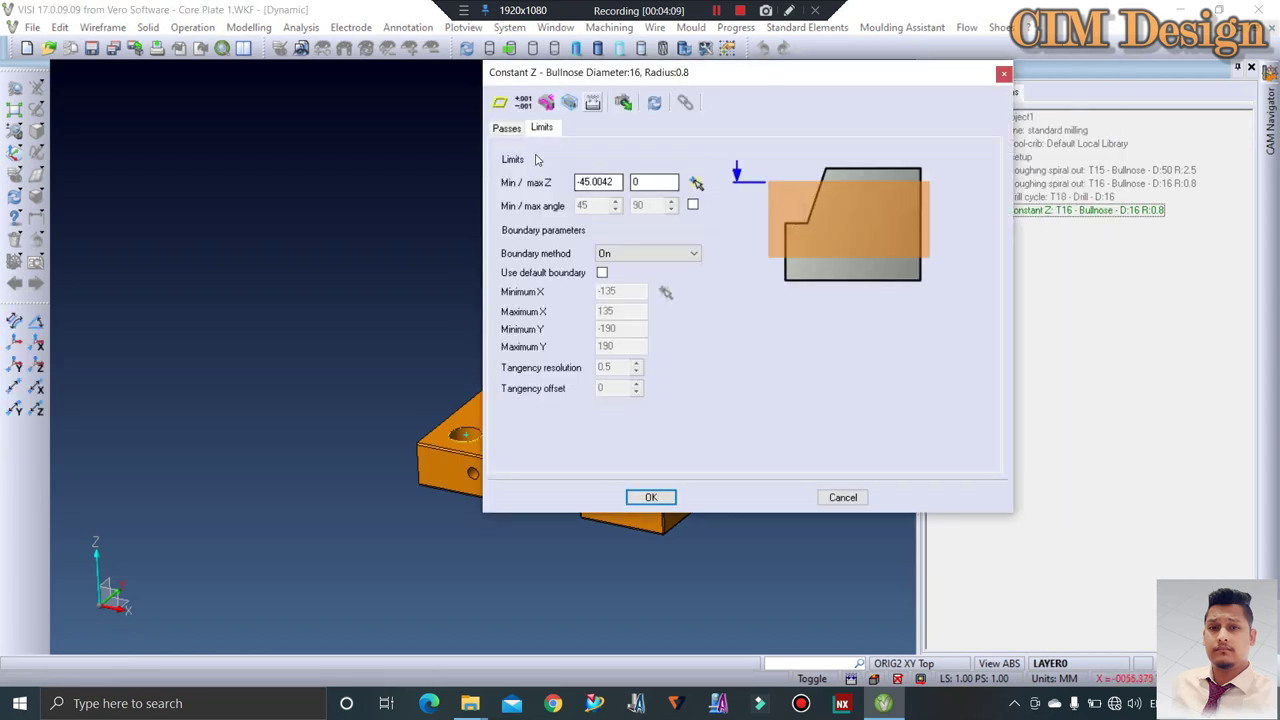
Set side and bottom allowances 0.1, stepdown 0.2 and a Helical toolpath method
{"action": "left_click", "coordinate": [506, 128]}
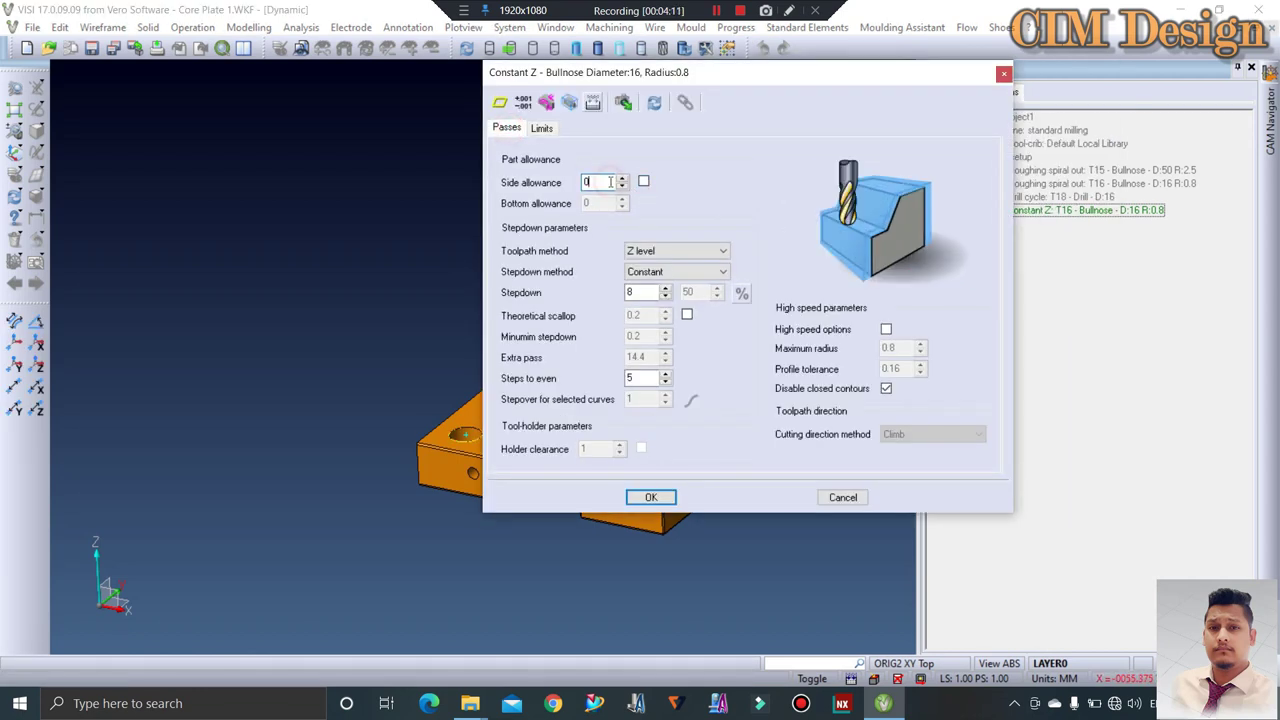
{"action": "left_click", "coordinate": [644, 182]}
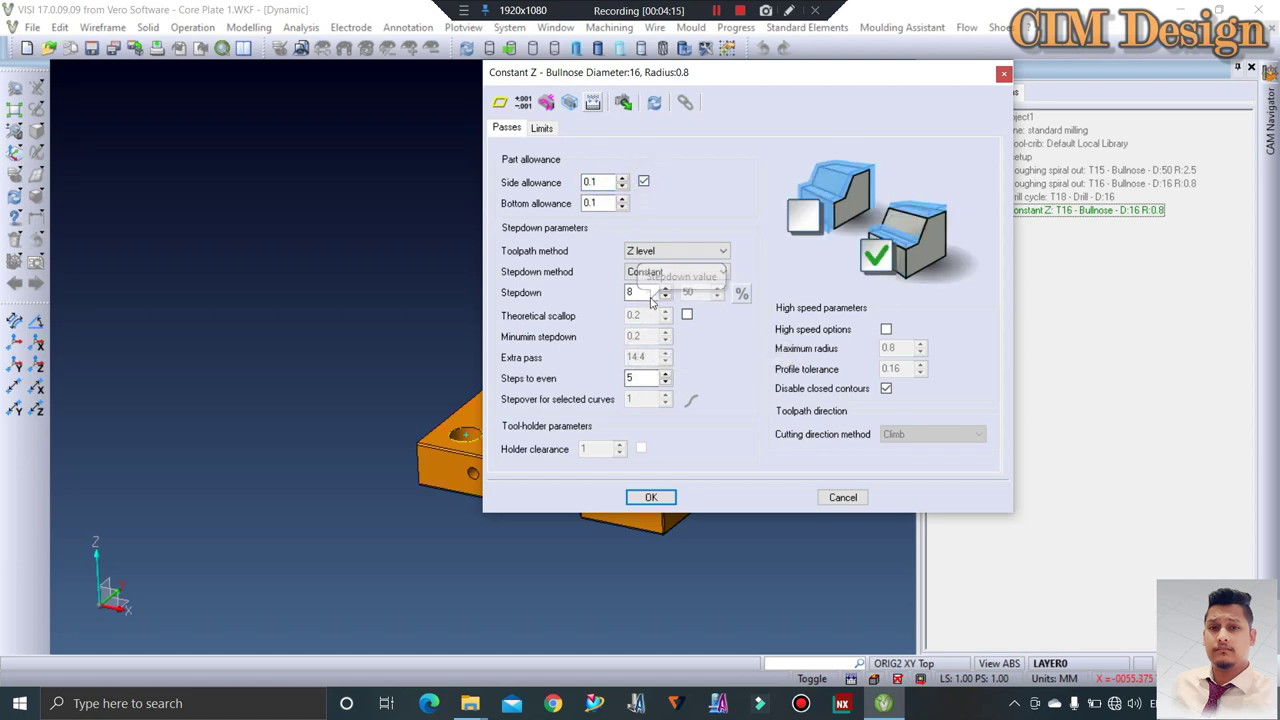
{"action": "double_click", "coordinate": [634, 292]}
{"action": "type", "text": ".2"}
{"action": "left_click", "coordinate": [676, 251]}
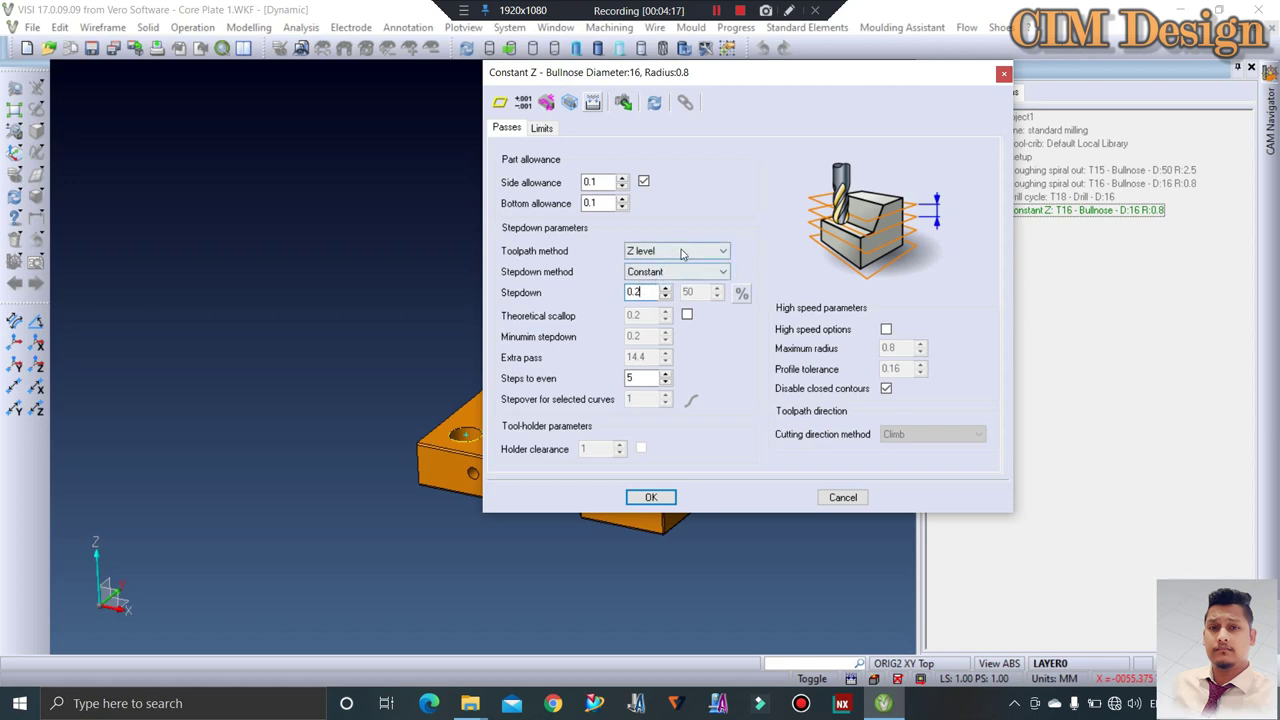
{"action": "left_click", "coordinate": [660, 265]}
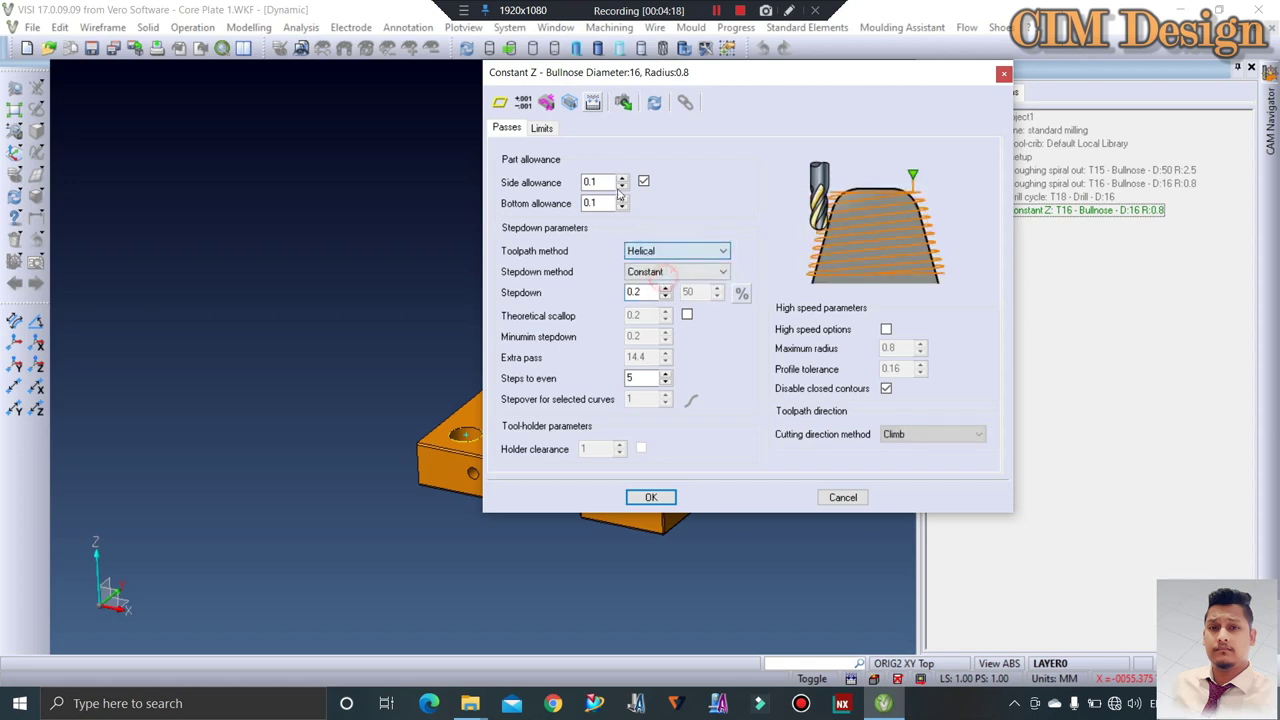
{"action": "left_click", "coordinate": [541, 128]}
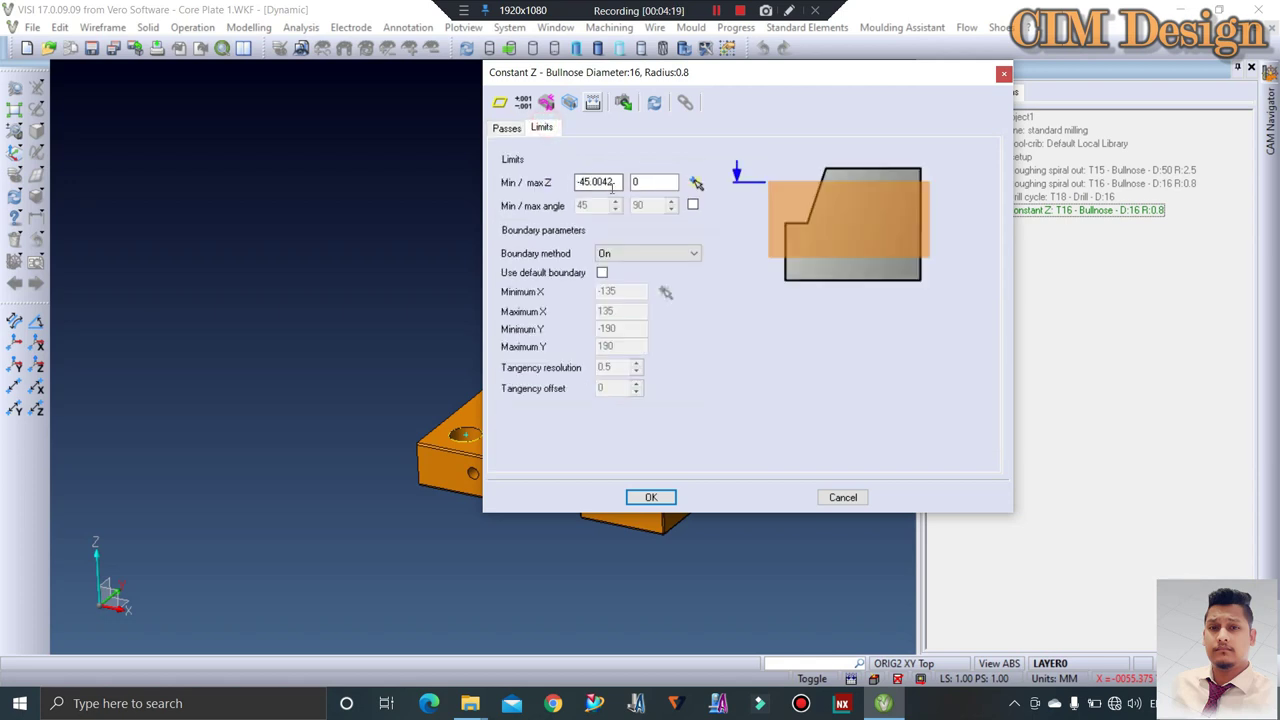
{"action": "left_click", "coordinate": [651, 497]}
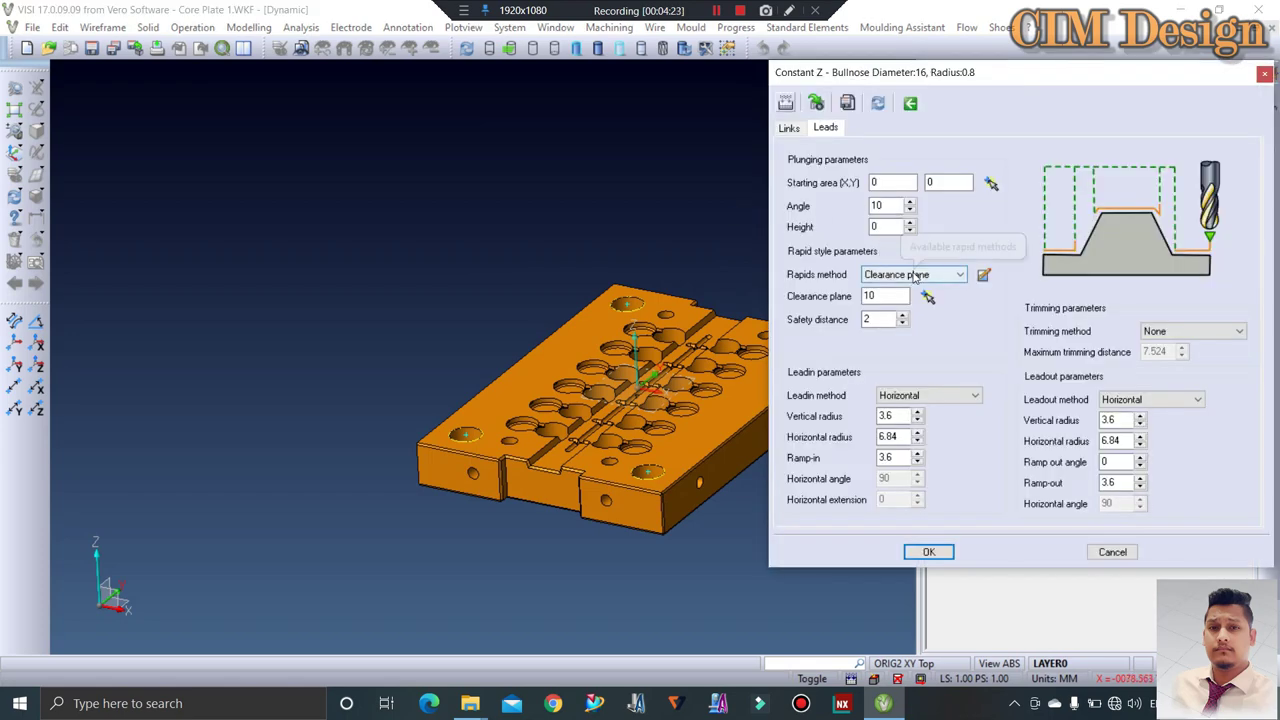
Set rapids to Safety distance with clearance plane 50 and safety distance 5
{"action": "left_click", "coordinate": [789, 128]}
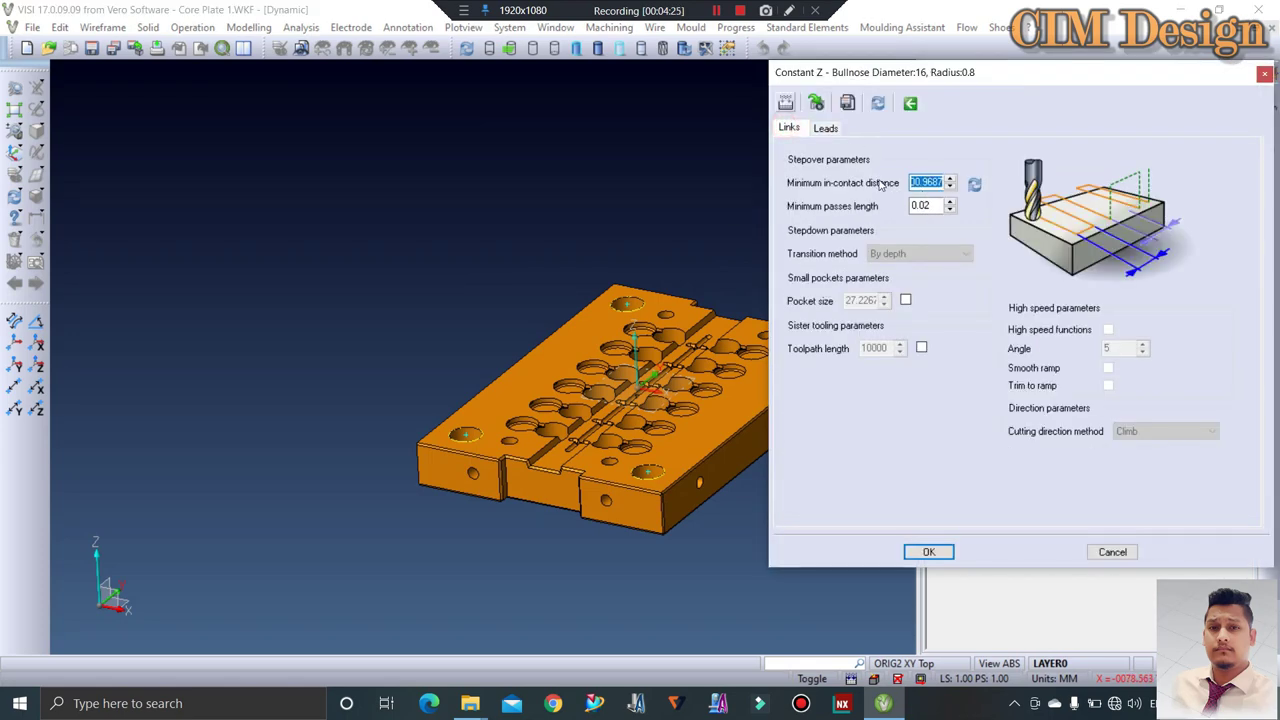
{"action": "left_click", "coordinate": [826, 130]}
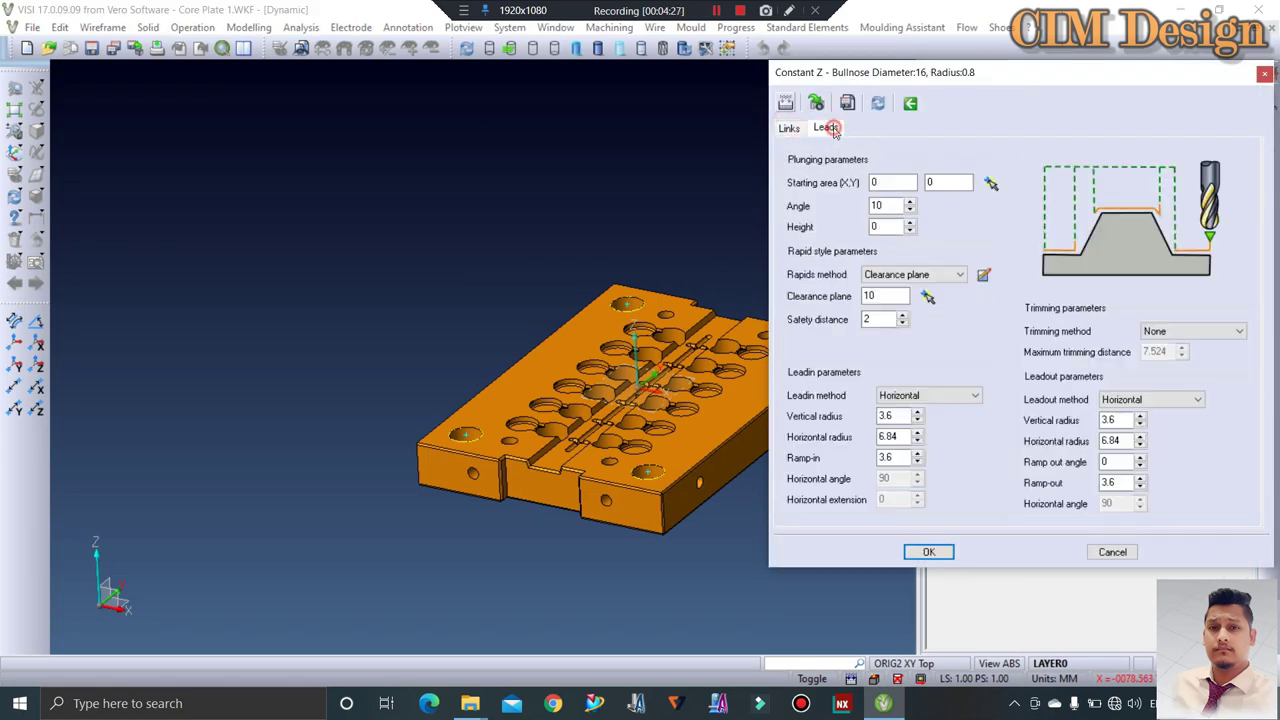
{"action": "left_click", "coordinate": [905, 274]}
{"action": "left_click", "coordinate": [895, 300]}
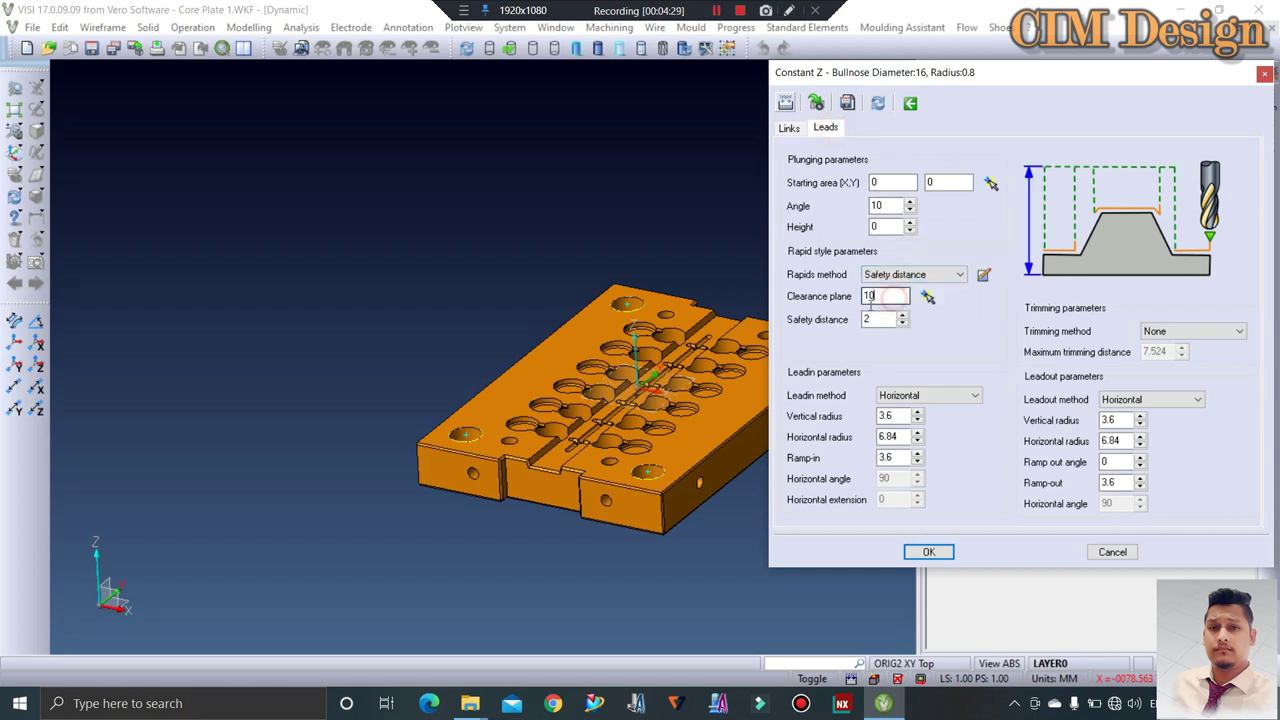
{"action": "double_click", "coordinate": [888, 296]}
{"action": "type", "text": "50"}
{"action": "double_click", "coordinate": [866, 319]}
{"action": "type", "text": "5"}
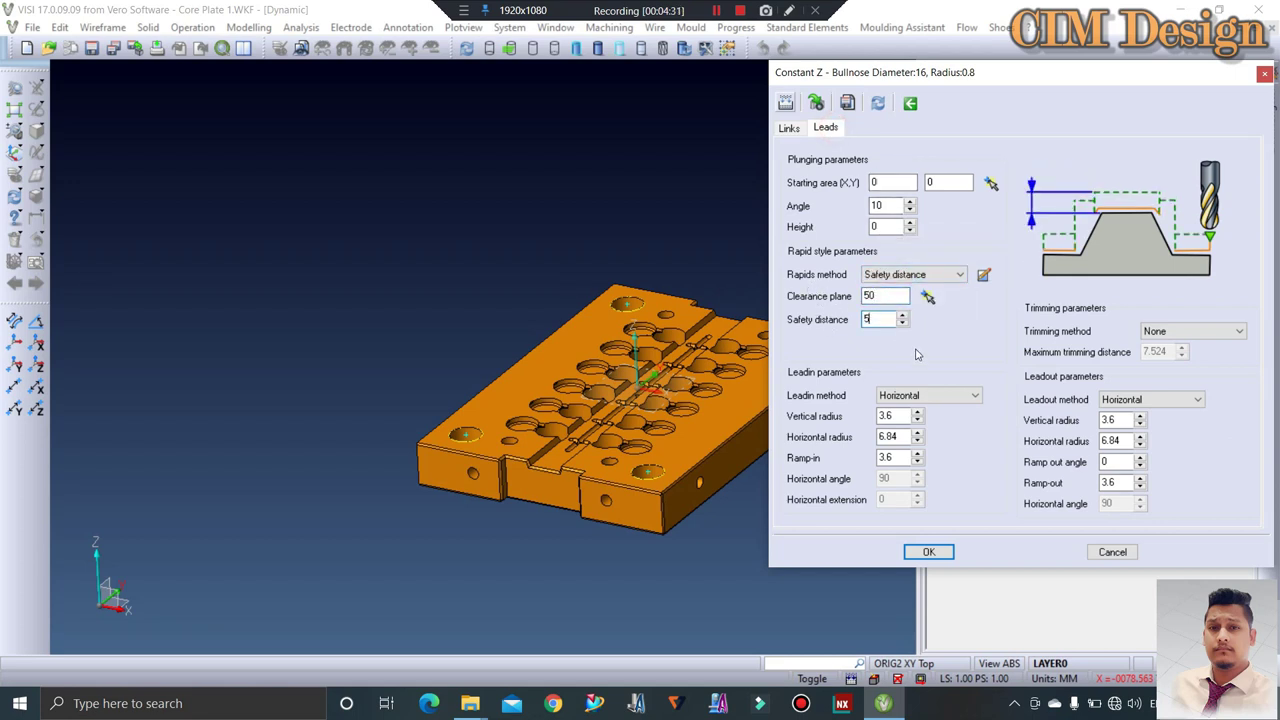
Set both the lead-in and lead-out methods to Axial
{"action": "left_click", "coordinate": [928, 395]}
{"action": "left_click", "coordinate": [908, 411]}
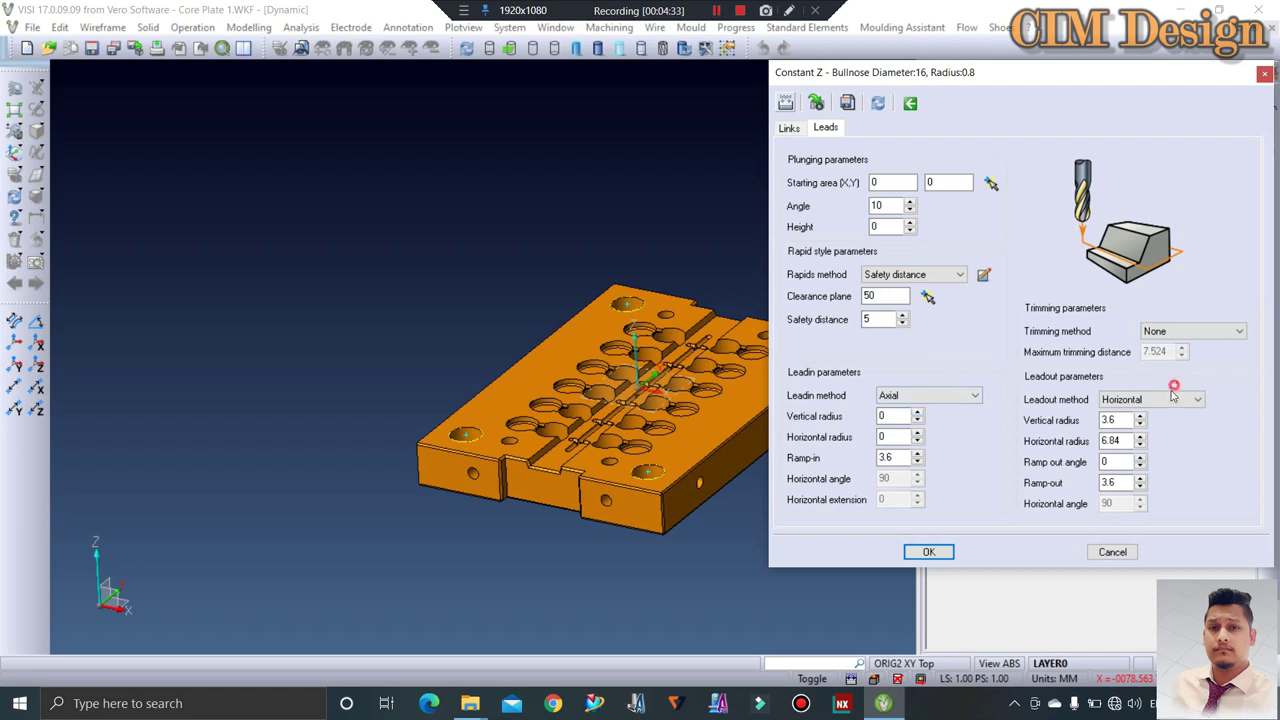
{"action": "left_click", "coordinate": [1174, 396]}
{"action": "left_click", "coordinate": [1120, 423]}
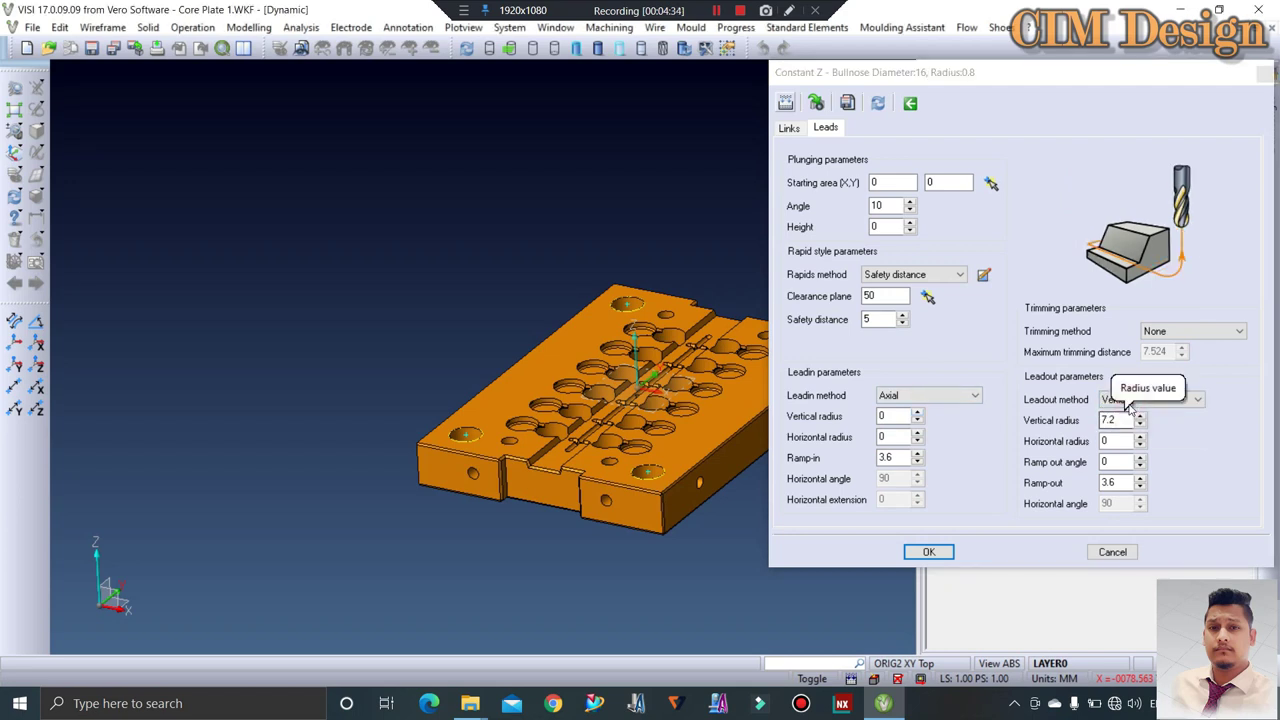
{"action": "left_click", "coordinate": [1130, 401]}
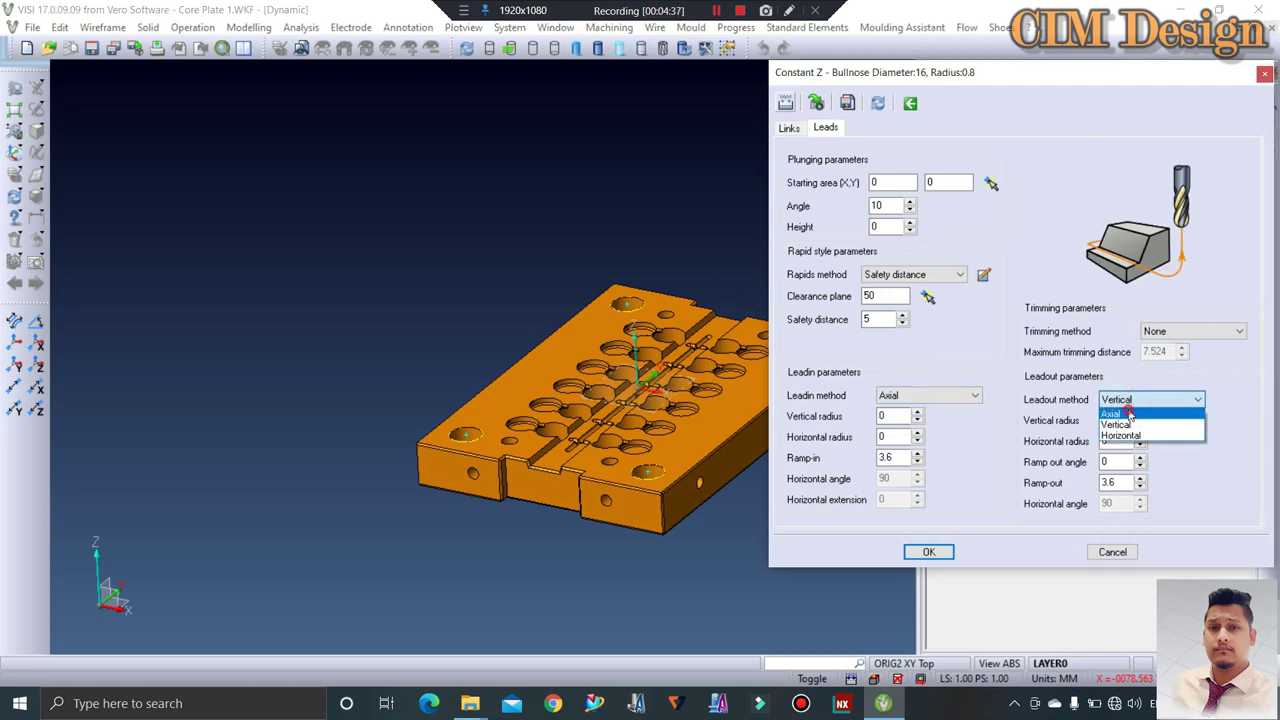
{"action": "left_click", "coordinate": [1128, 413]}
Accept the Helical finishing settings and set its boundary list to the four corner-hole profiles
{"action": "left_click", "coordinate": [937, 553]}
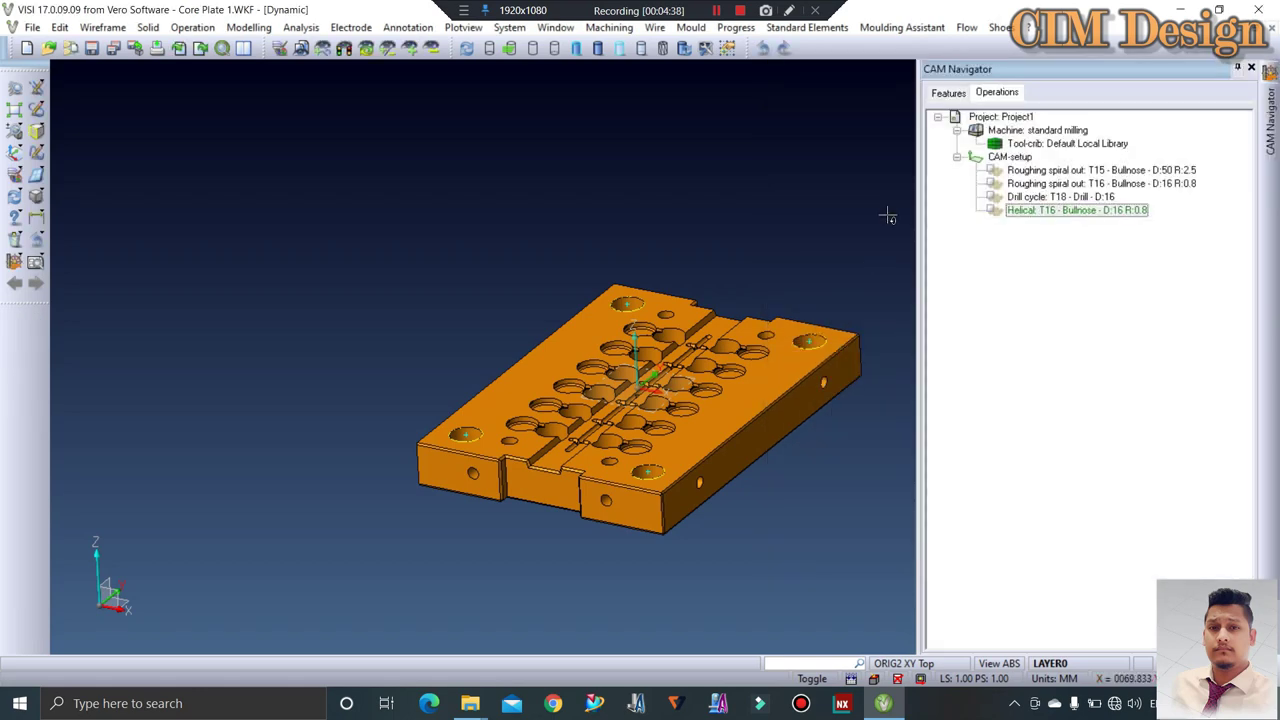
{"action": "right_click", "coordinate": [1067, 214]}
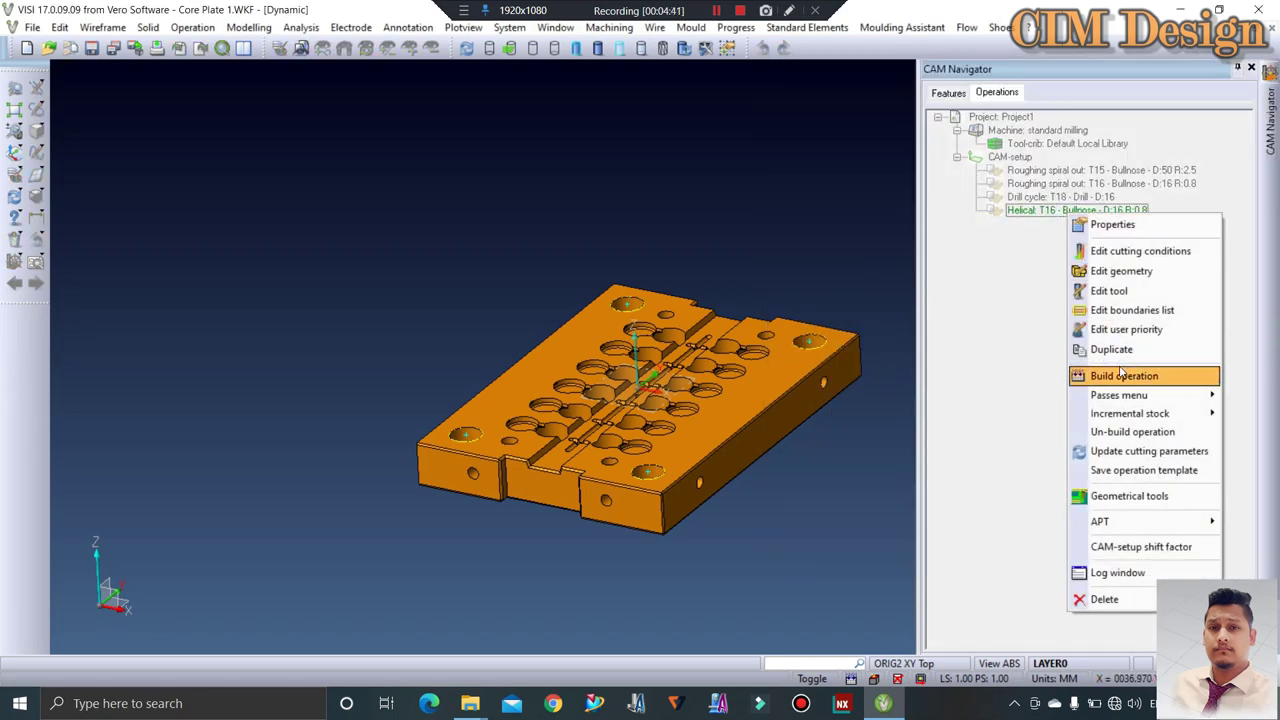
{"action": "left_click", "coordinate": [1120, 316]}
{"action": "left_click_drag", "start_coordinate": [962, 165], "coordinate": [994, 276]}
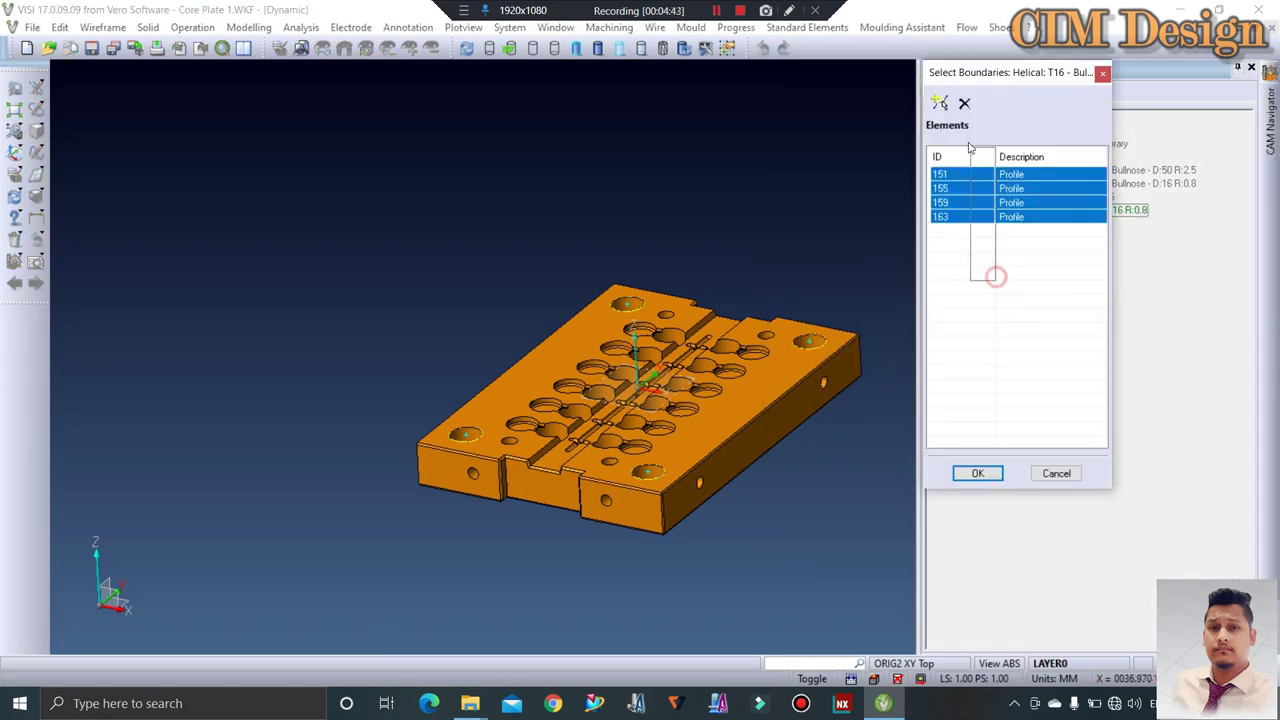
{"action": "left_click", "coordinate": [978, 475]}
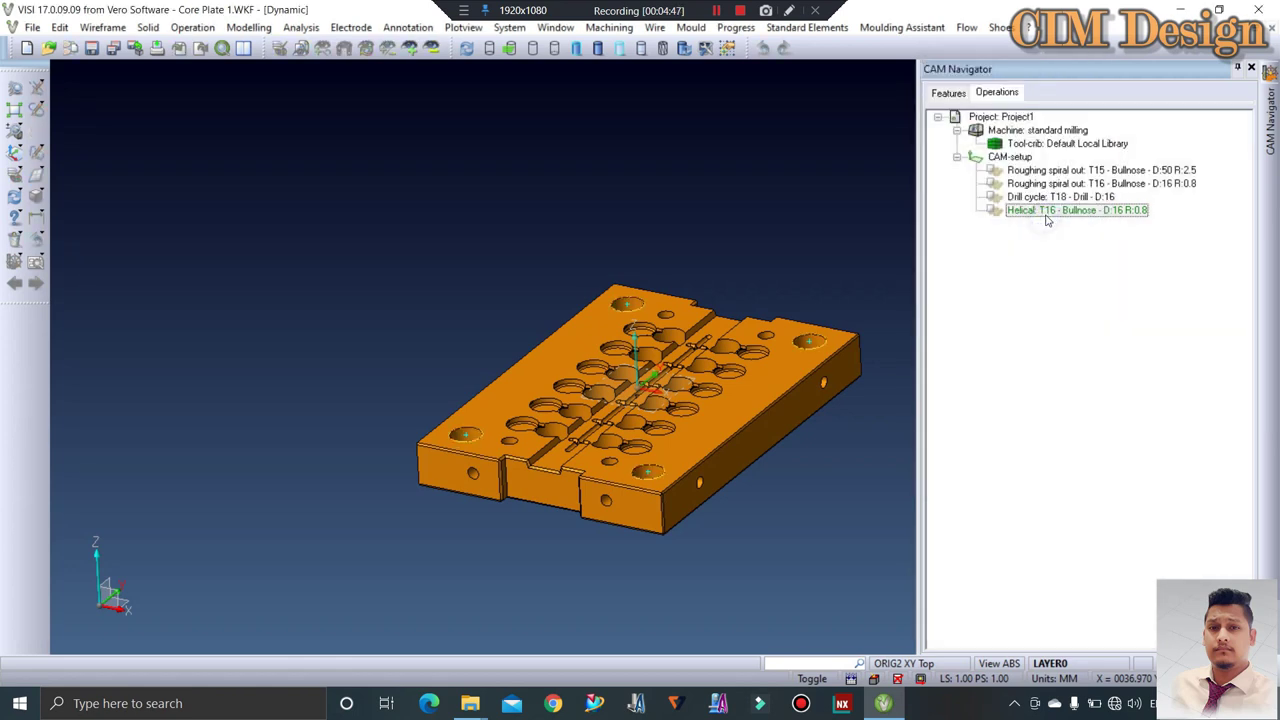
Build the Helical T16 toolpath and display the drill cycle toolpaths on the model
{"action": "right_click", "coordinate": [1048, 214]}
{"action": "left_click", "coordinate": [1108, 387]}
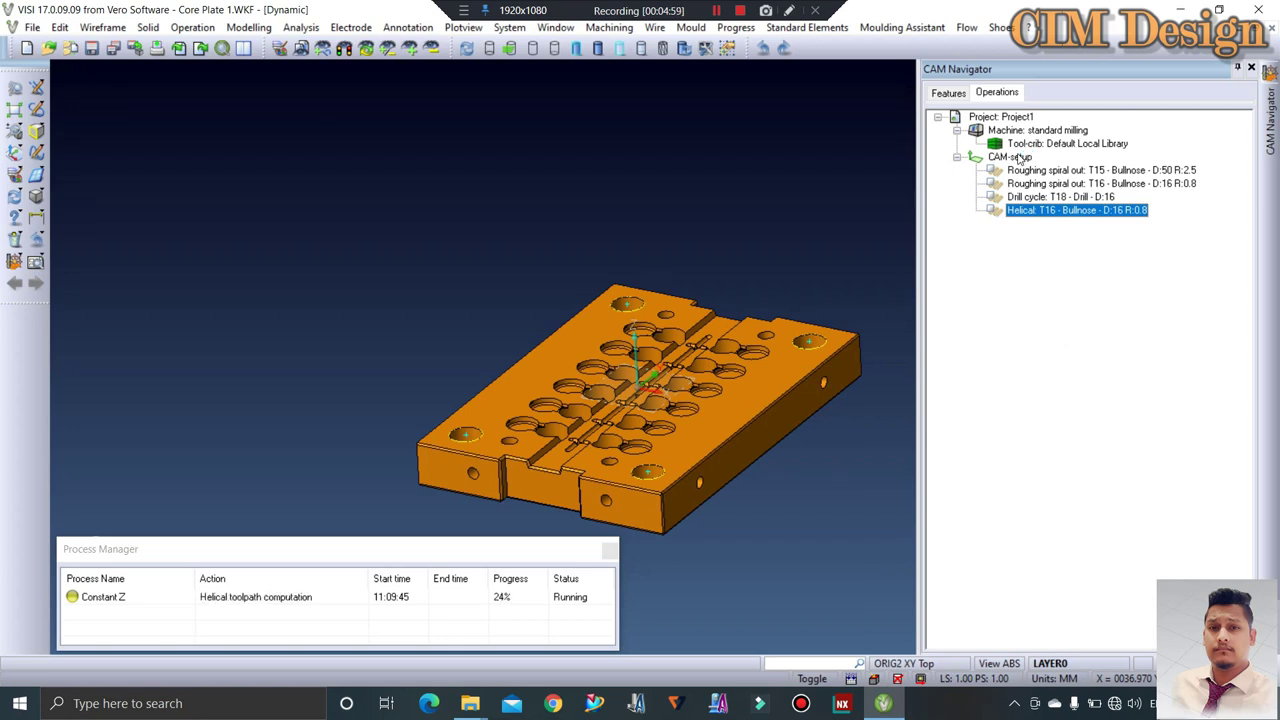
{"action": "left_click", "coordinate": [995, 199]}
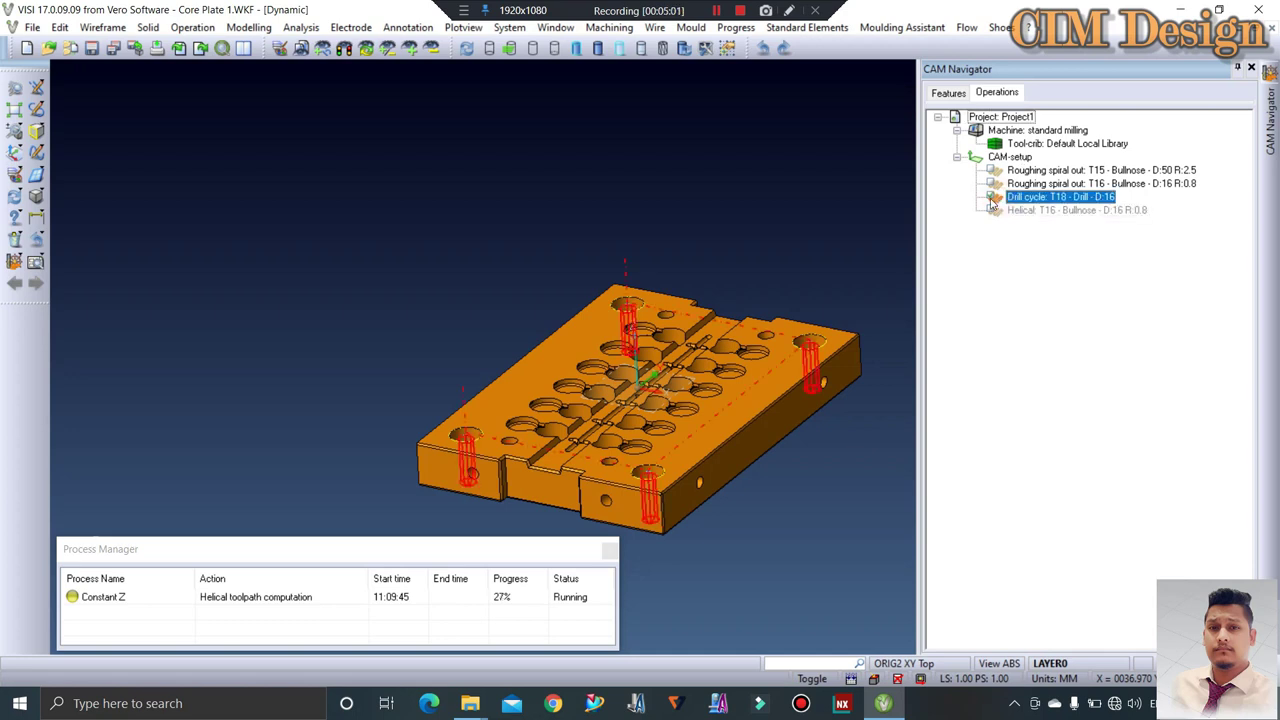
{"action": "left_click", "coordinate": [1005, 211]}
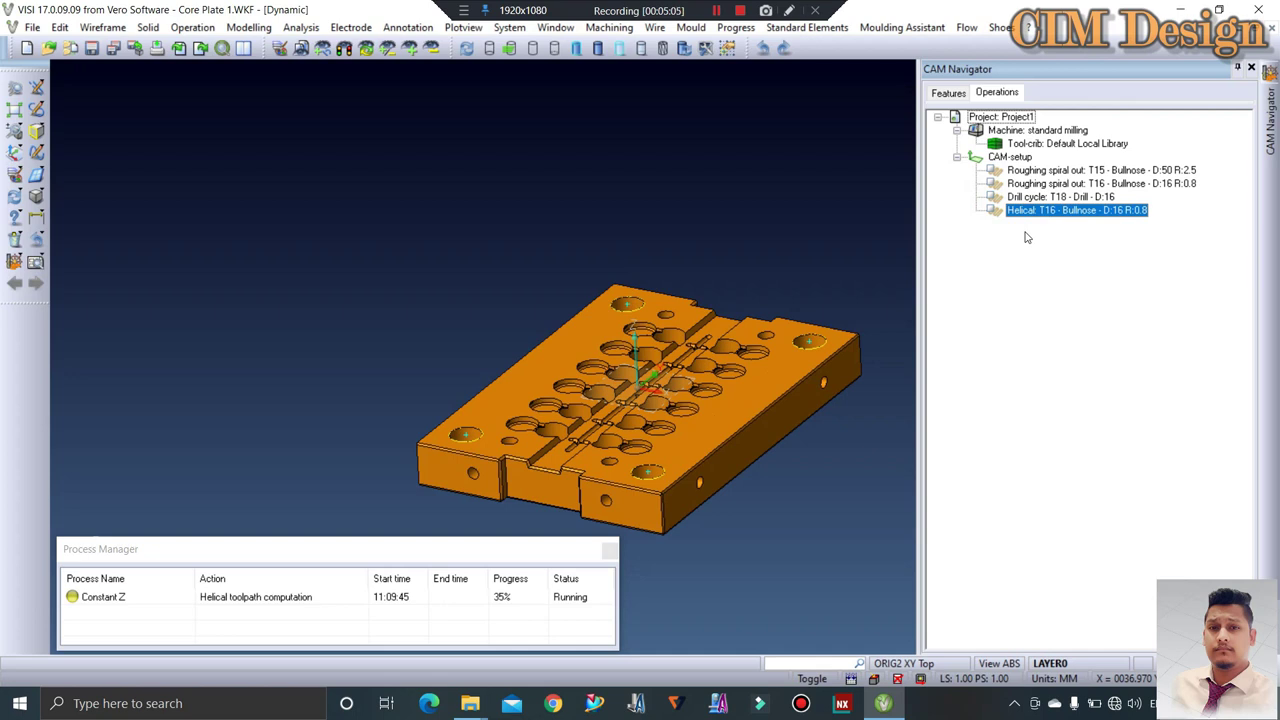
{"action": "right_click", "coordinate": [1014, 160]}
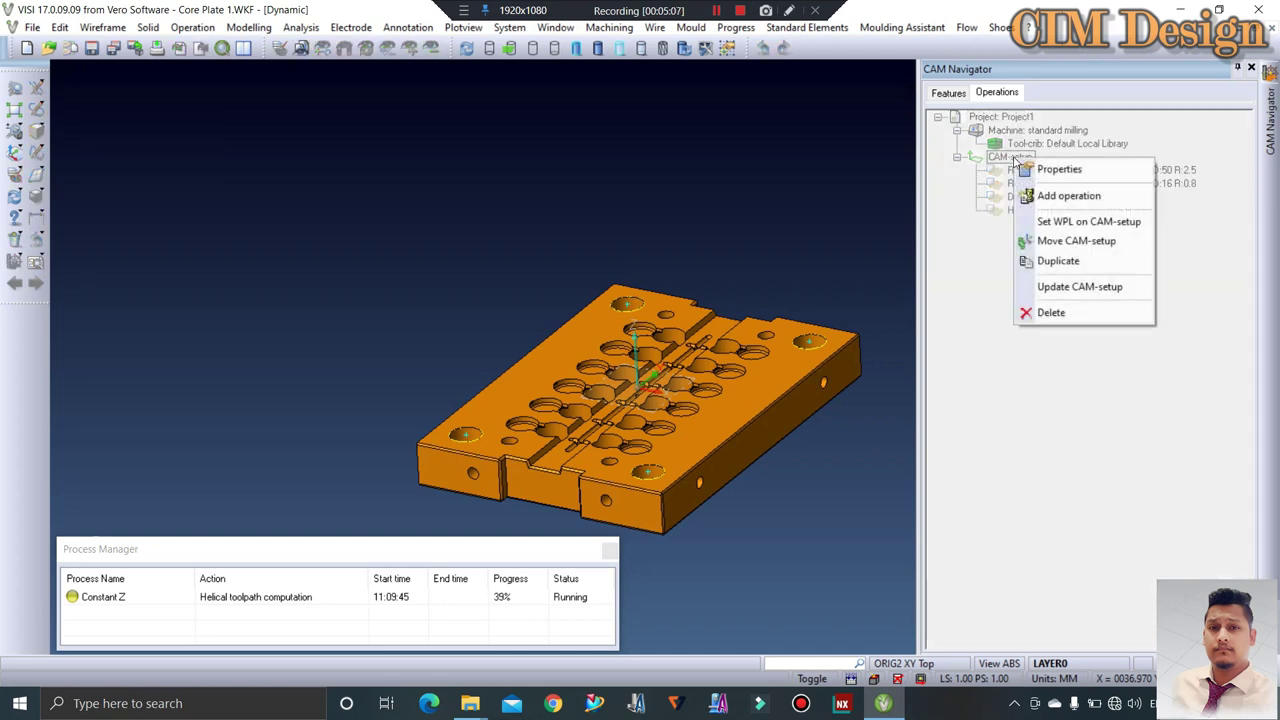
Add a Constant Z operation and create a new 10 mm Endmill for it in the tool-crib
{"action": "left_click", "coordinate": [1050, 197]}
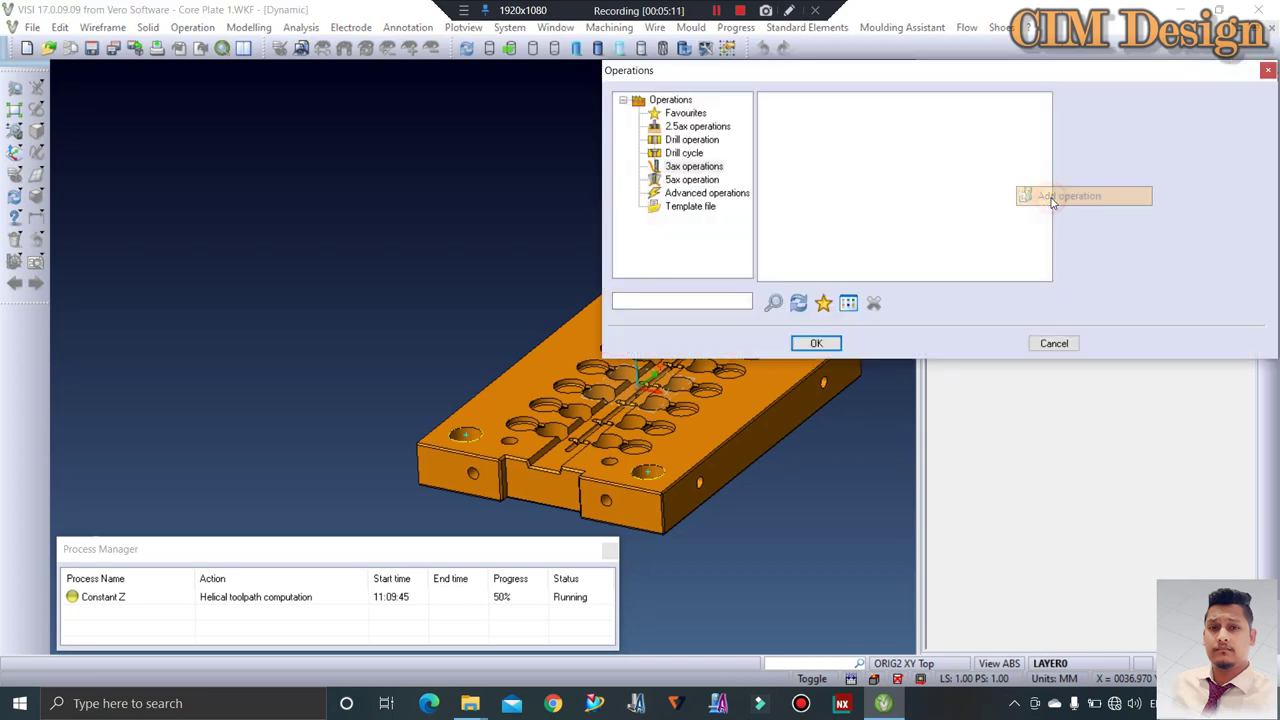
{"action": "left_click", "coordinate": [958, 146]}
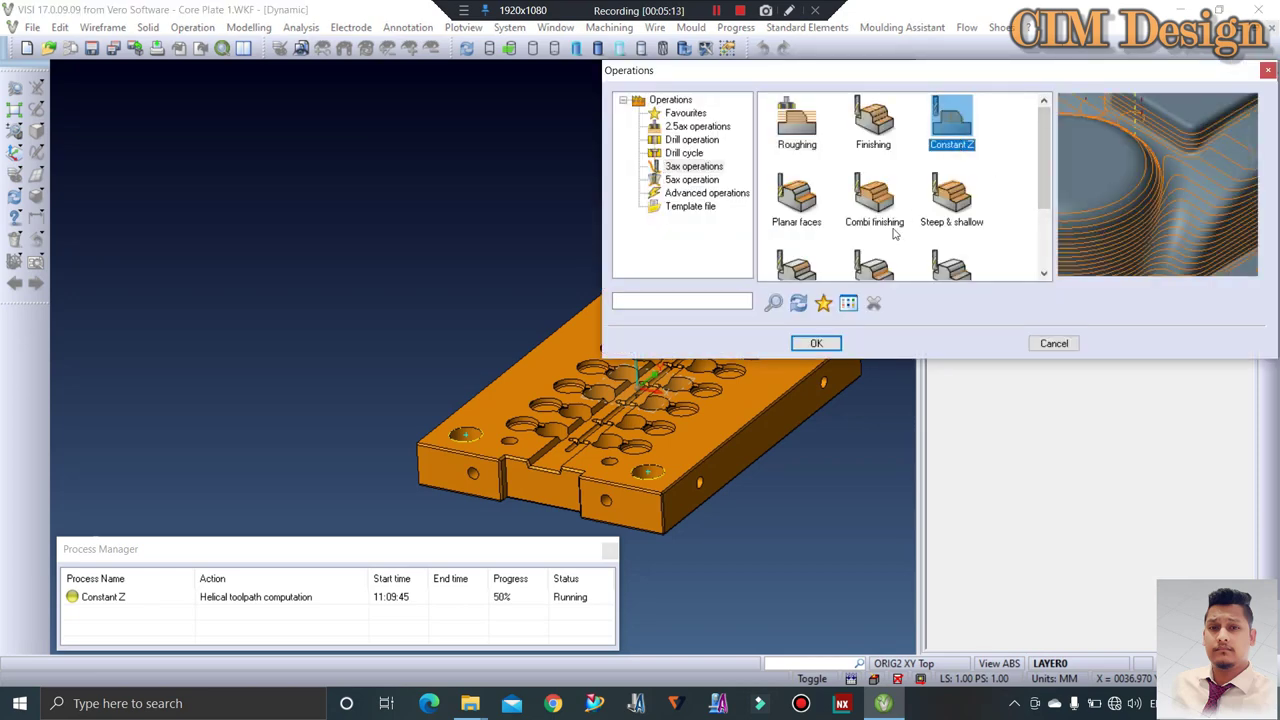
{"action": "left_click", "coordinate": [820, 341]}
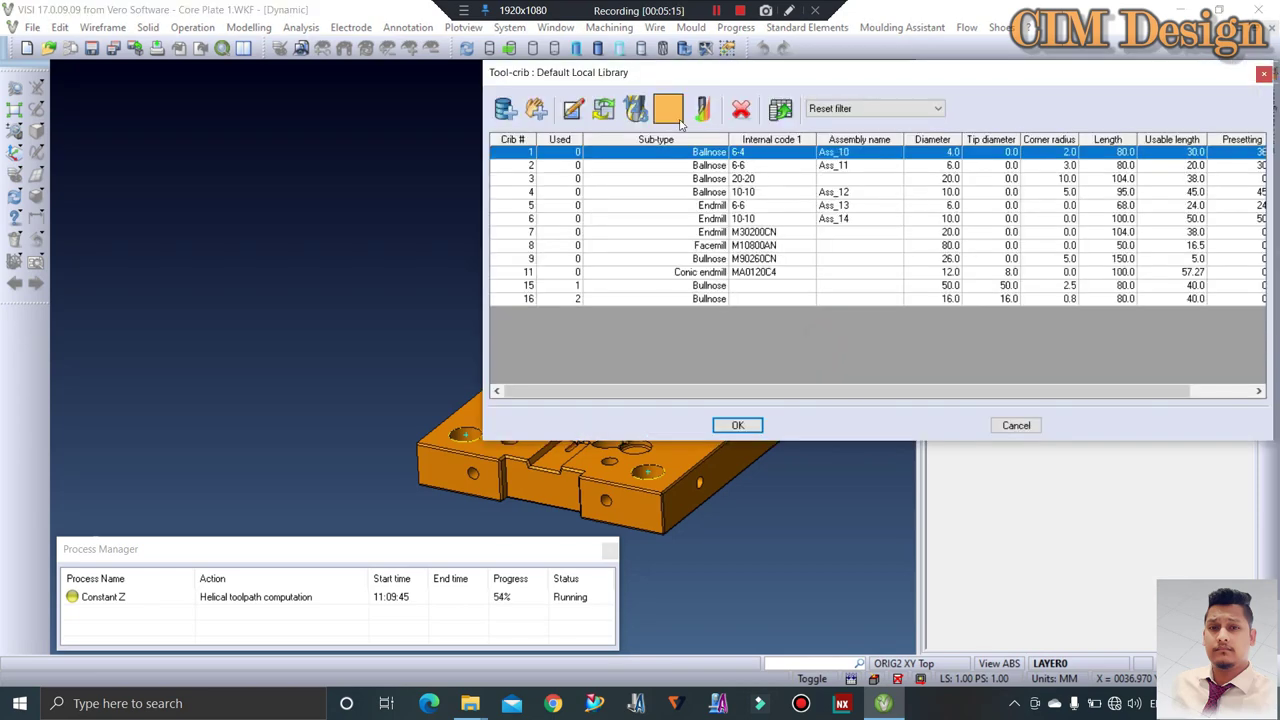
{"action": "left_click", "coordinate": [534, 110]}
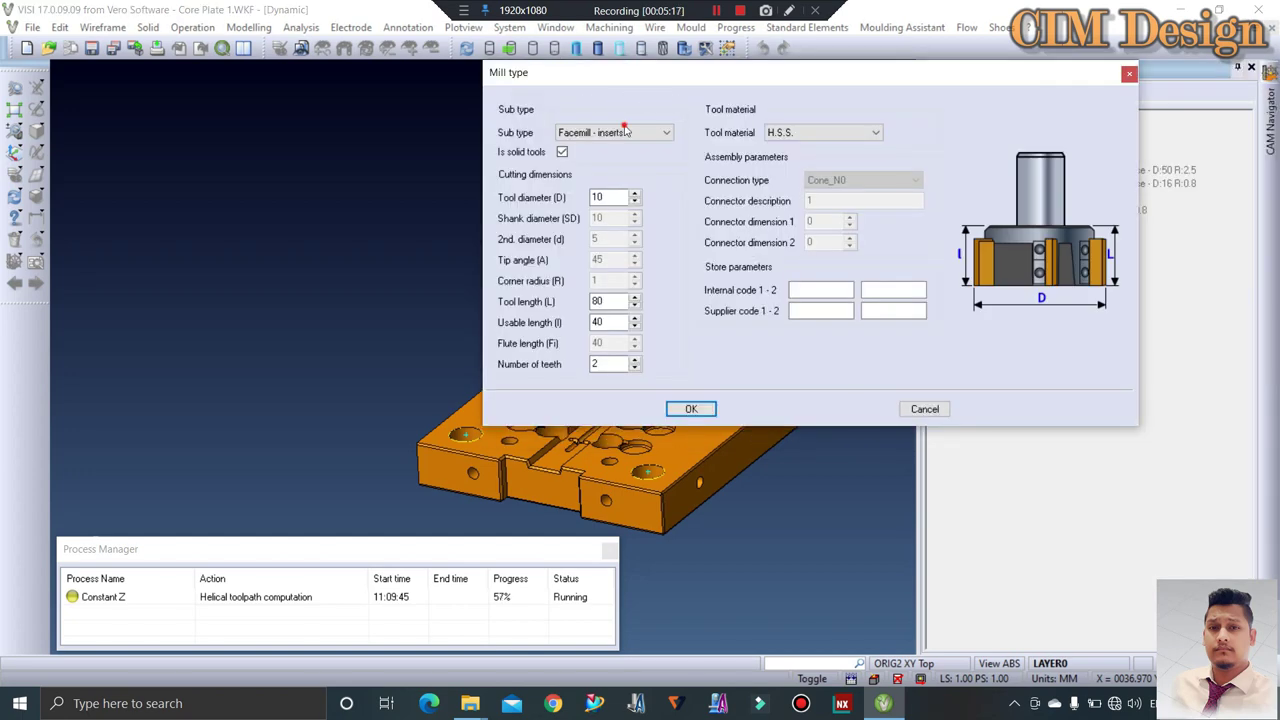
{"action": "left_click", "coordinate": [625, 131]}
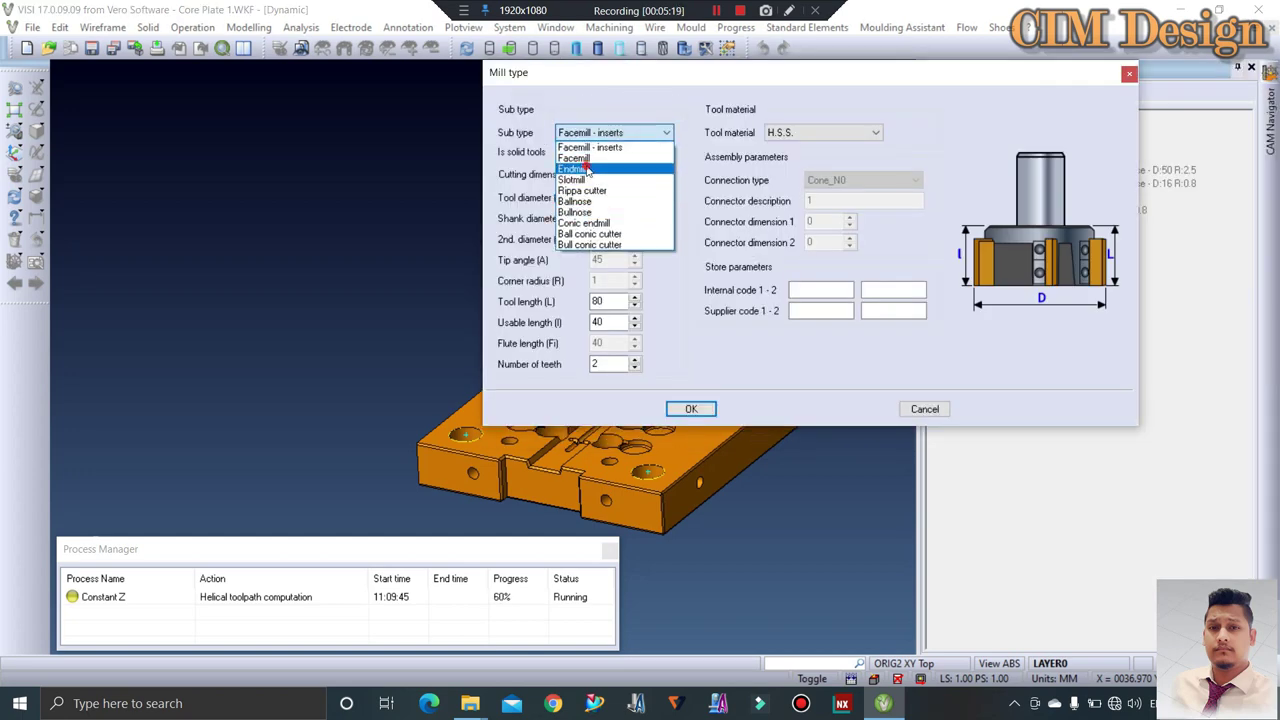
{"action": "left_click", "coordinate": [580, 168]}
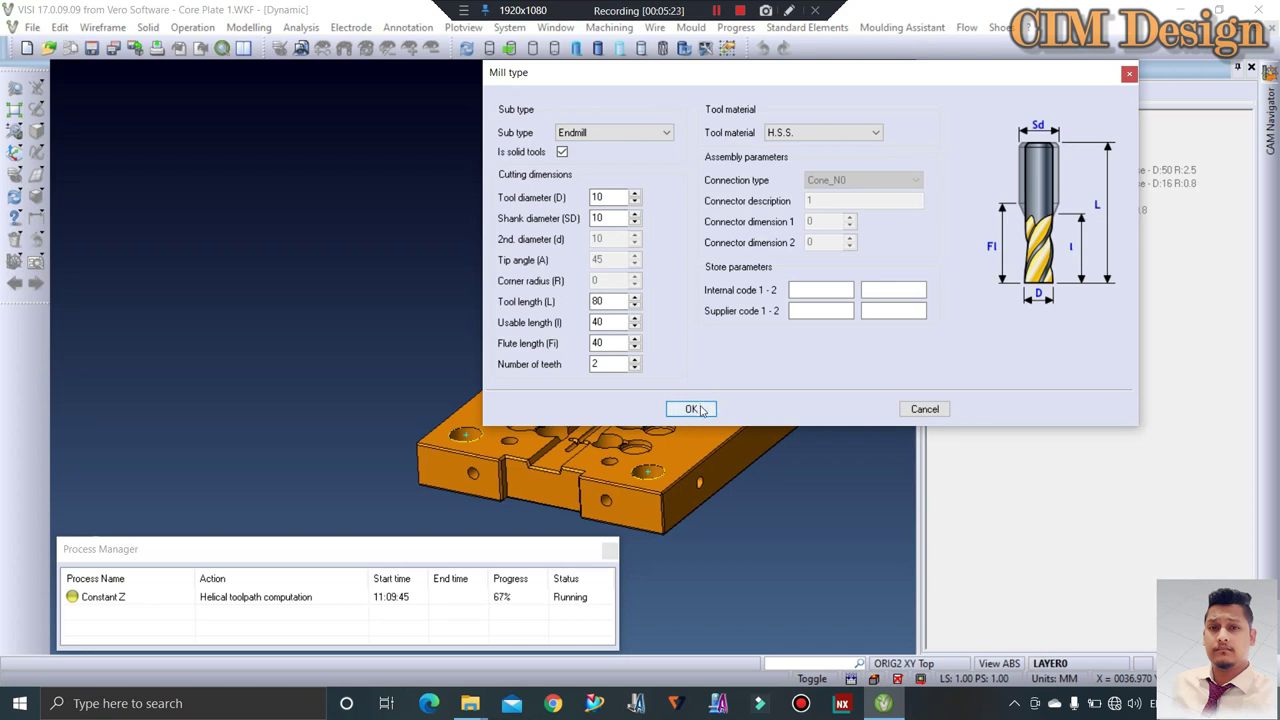
{"action": "double_click", "coordinate": [600, 197]}
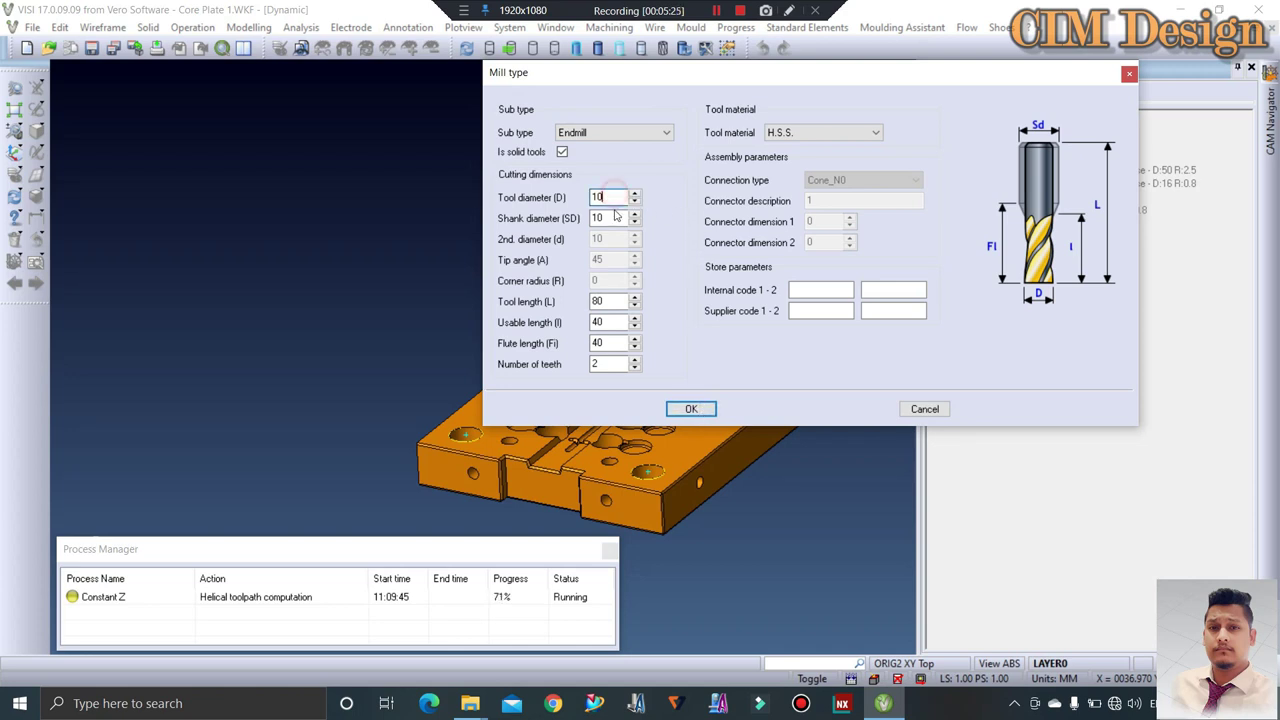
{"action": "left_click", "coordinate": [690, 410]}
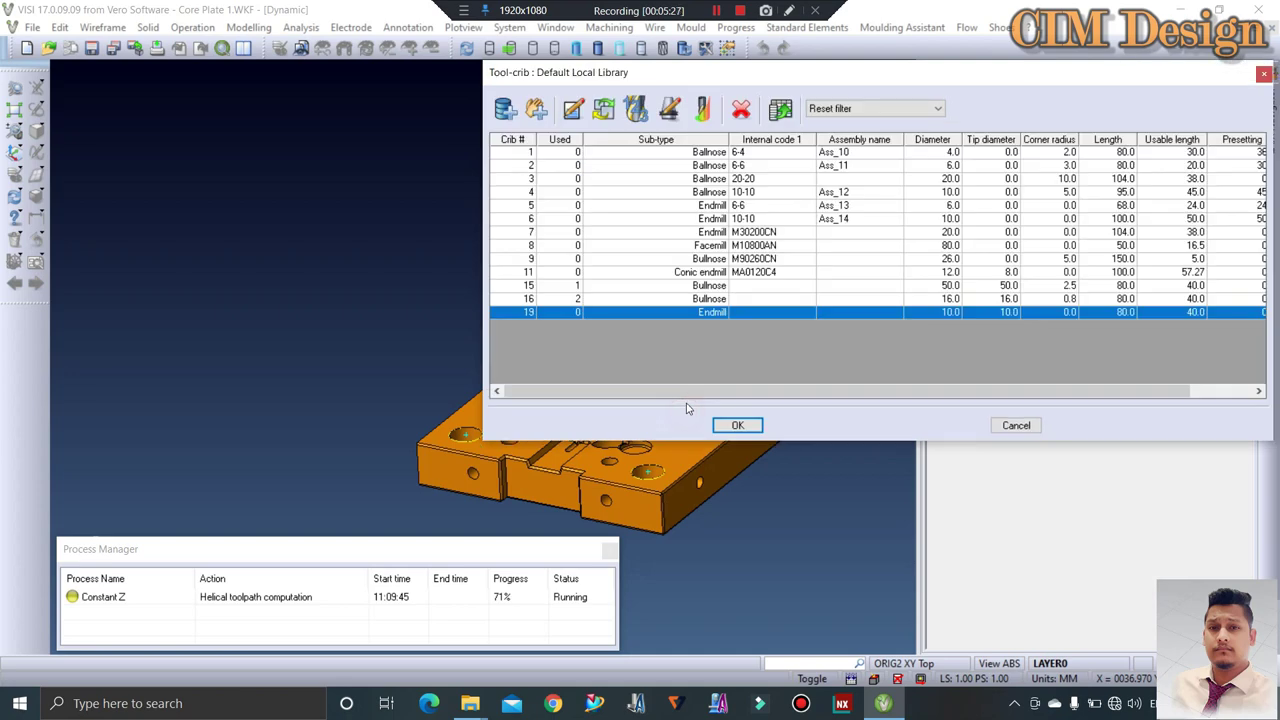
{"action": "left_click", "coordinate": [709, 114]}
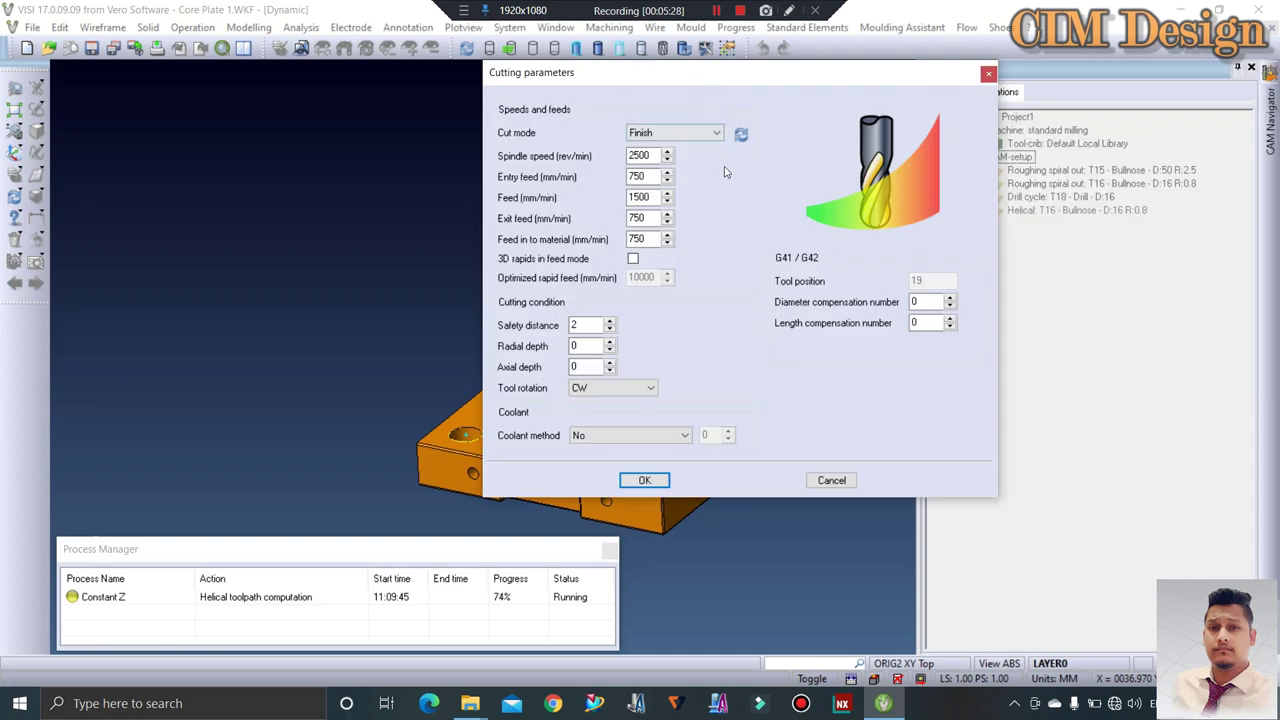
Keep the Finish cut mode and pick the core plate piece as the model
{"action": "left_click", "coordinate": [655, 133]}
{"action": "left_click", "coordinate": [660, 170]}
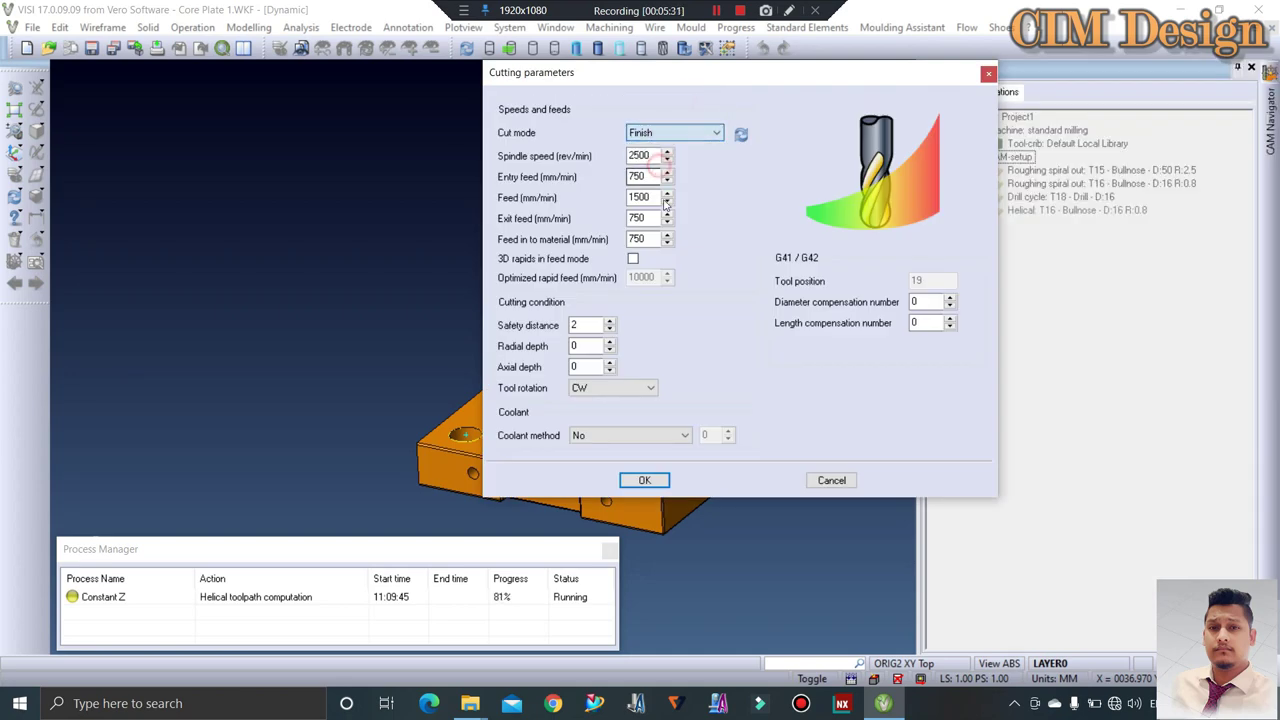
{"action": "left_click", "coordinate": [645, 480]}
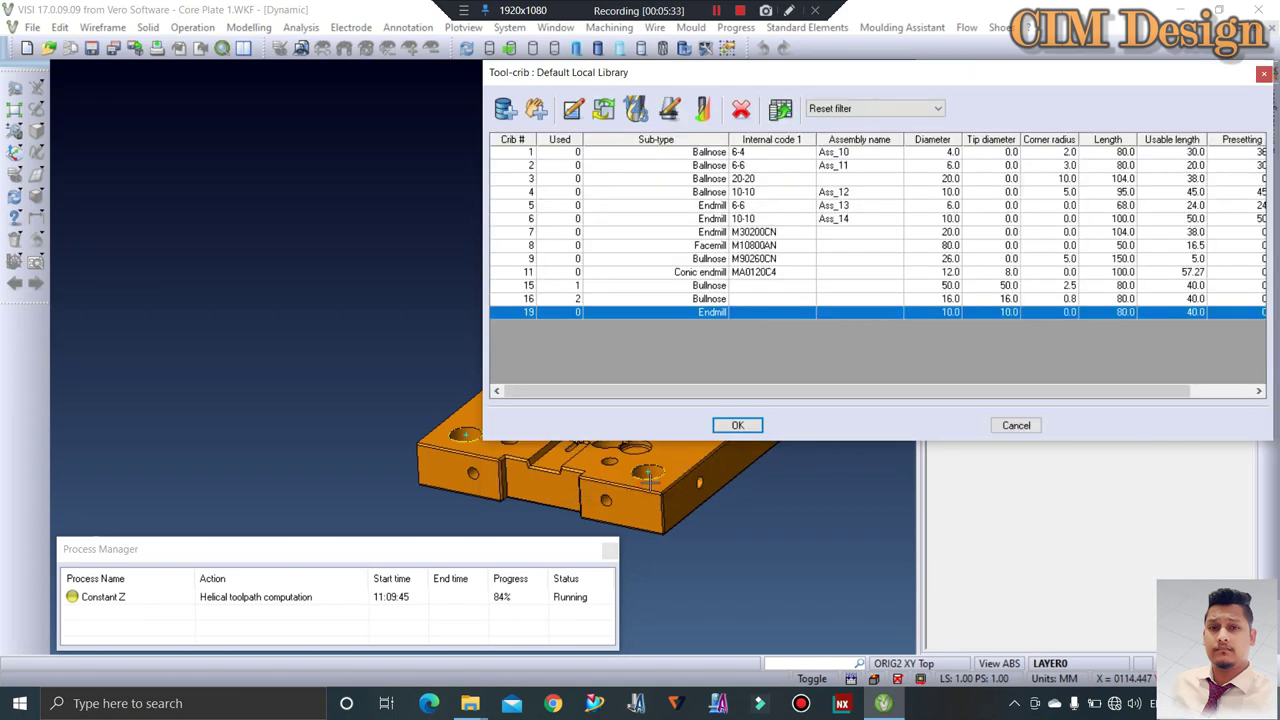
{"action": "left_click", "coordinate": [732, 425]}
{"action": "left_click", "coordinate": [731, 425]}
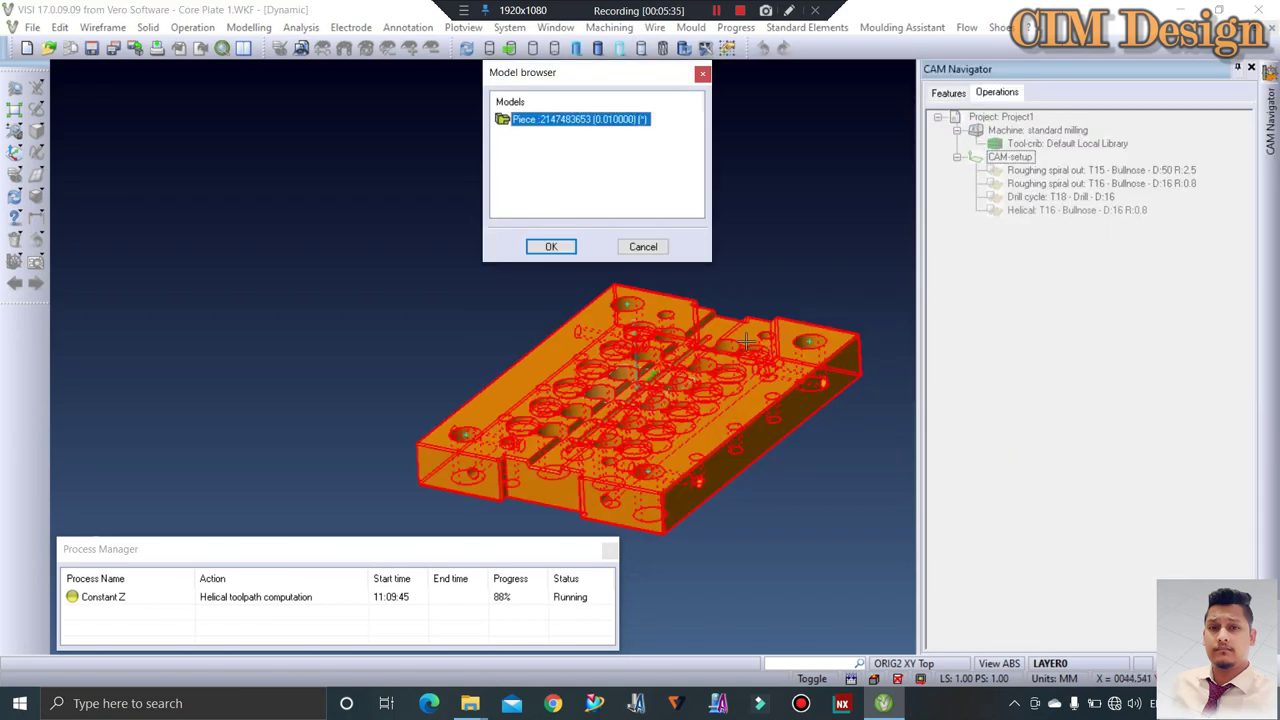
{"action": "left_click", "coordinate": [553, 247]}
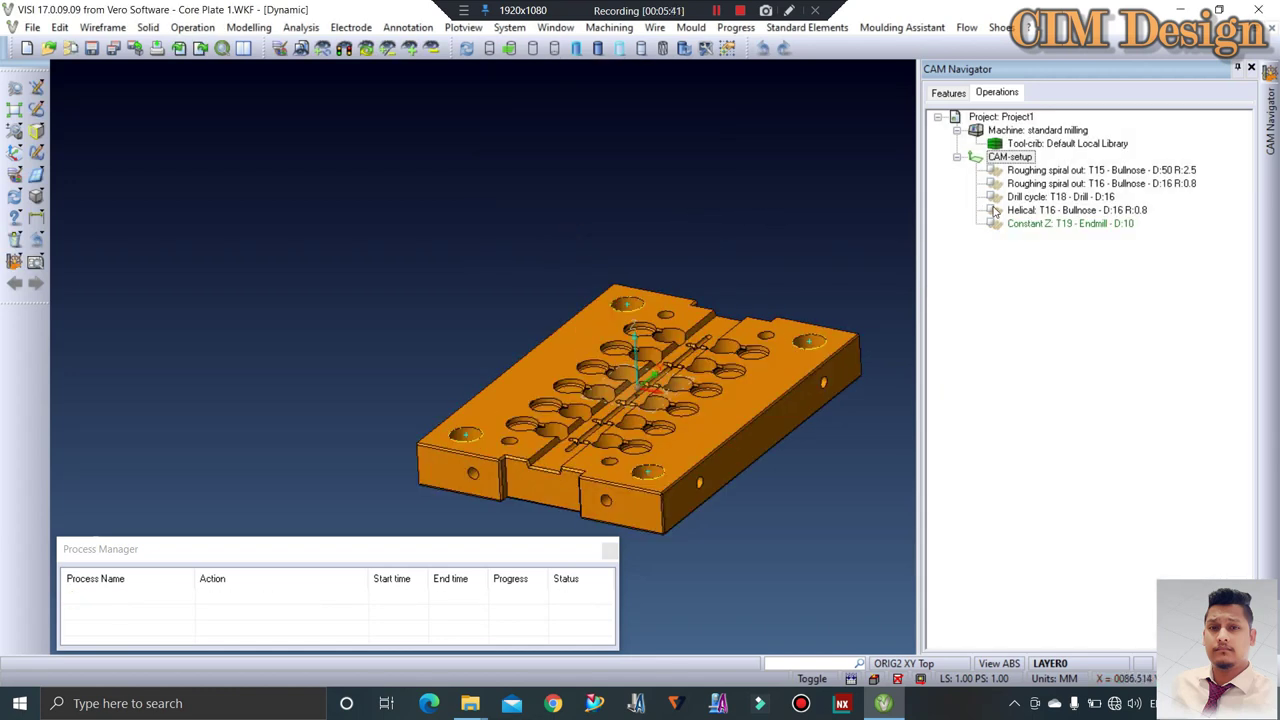
Inspect the earlier Helical operation's tool positions on the corner holes from new angles
{"action": "left_click", "coordinate": [1000, 210]}
{"action": "middle_click_drag", "start_coordinate": [532, 400], "coordinate": [840, 326]}
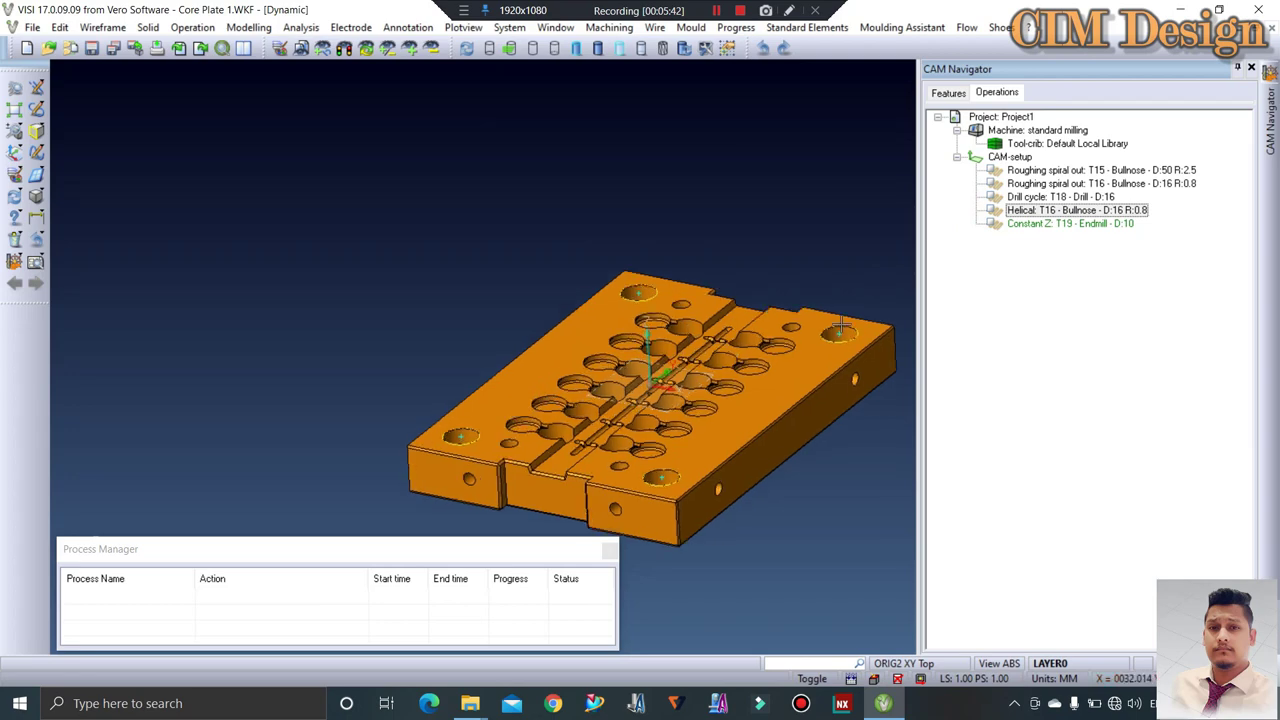
{"action": "left_click", "coordinate": [994, 214]}
{"action": "mouse_move", "coordinate": [600, 330]}
{"action": "middle_mouse_down"}
{"action": "mouse_move", "coordinate": [507, 351]}
{"action": "mouse_move", "coordinate": [988, 224]}
{"action": "middle_mouse_up"}
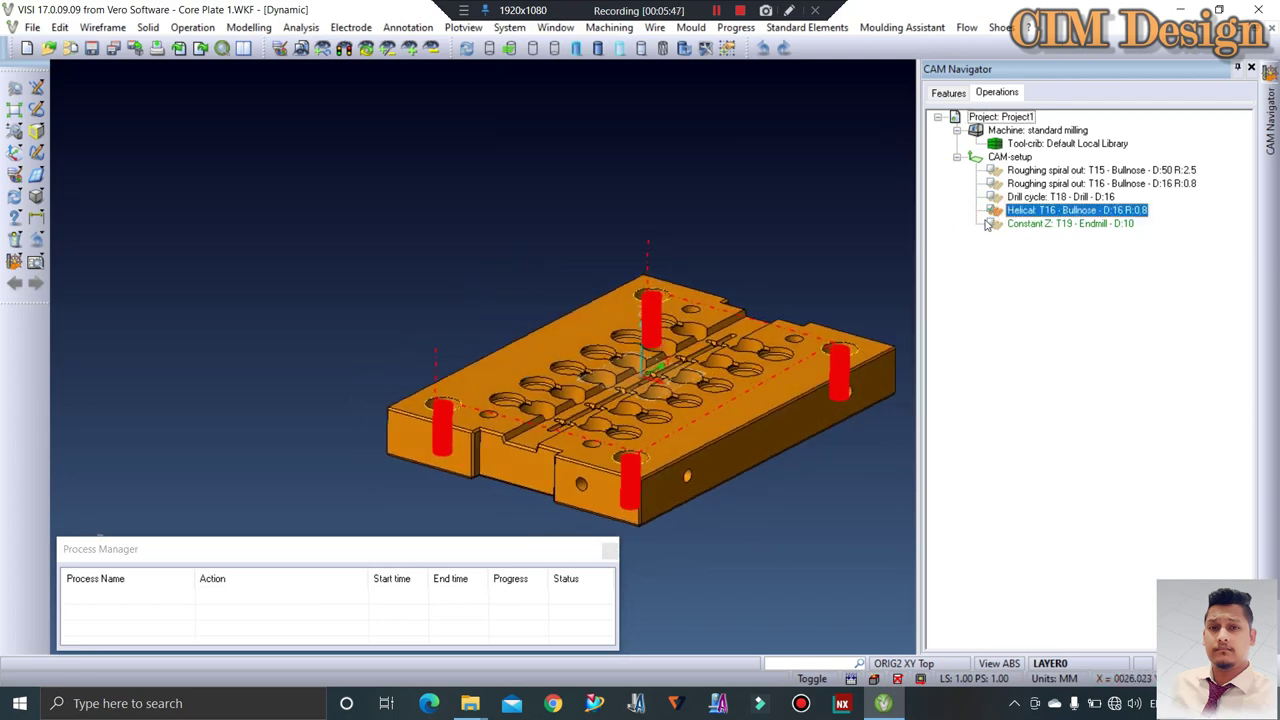
Give Constant Z passes a side allowance, Helical toolpath method and 0.2 stepdown
{"action": "double_click", "coordinate": [996, 223]}
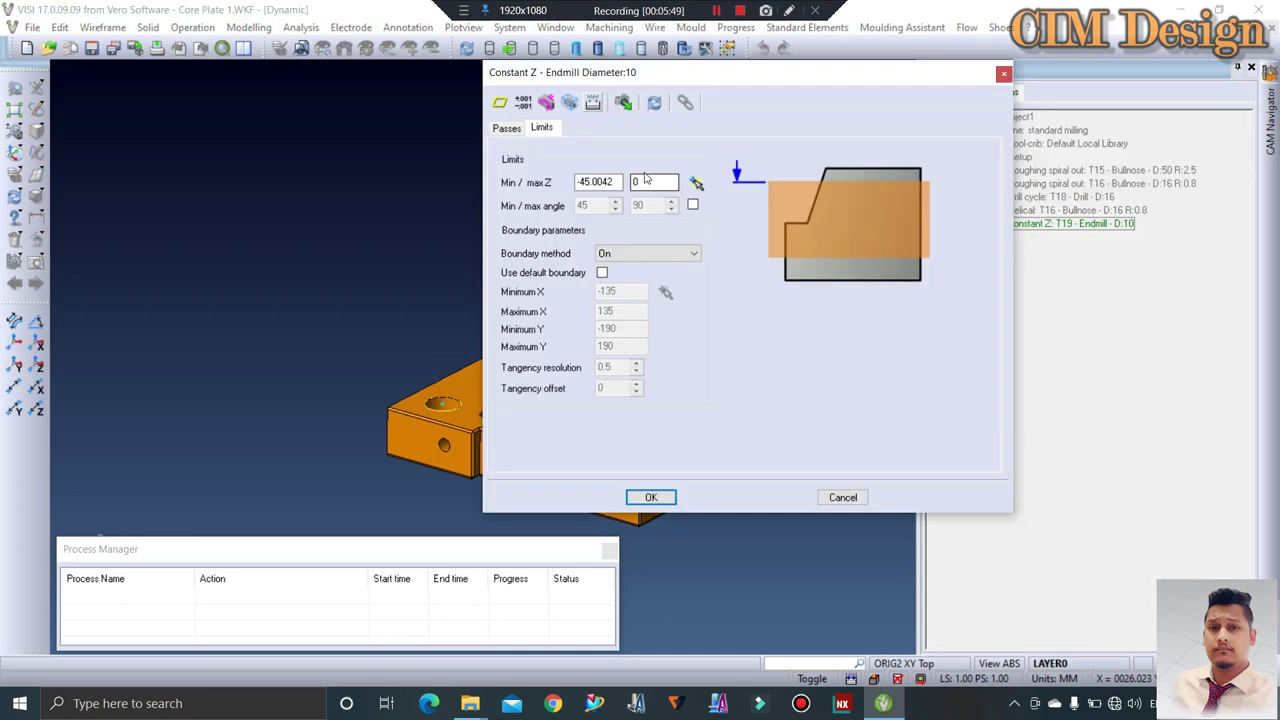
{"action": "left_click", "coordinate": [506, 128]}
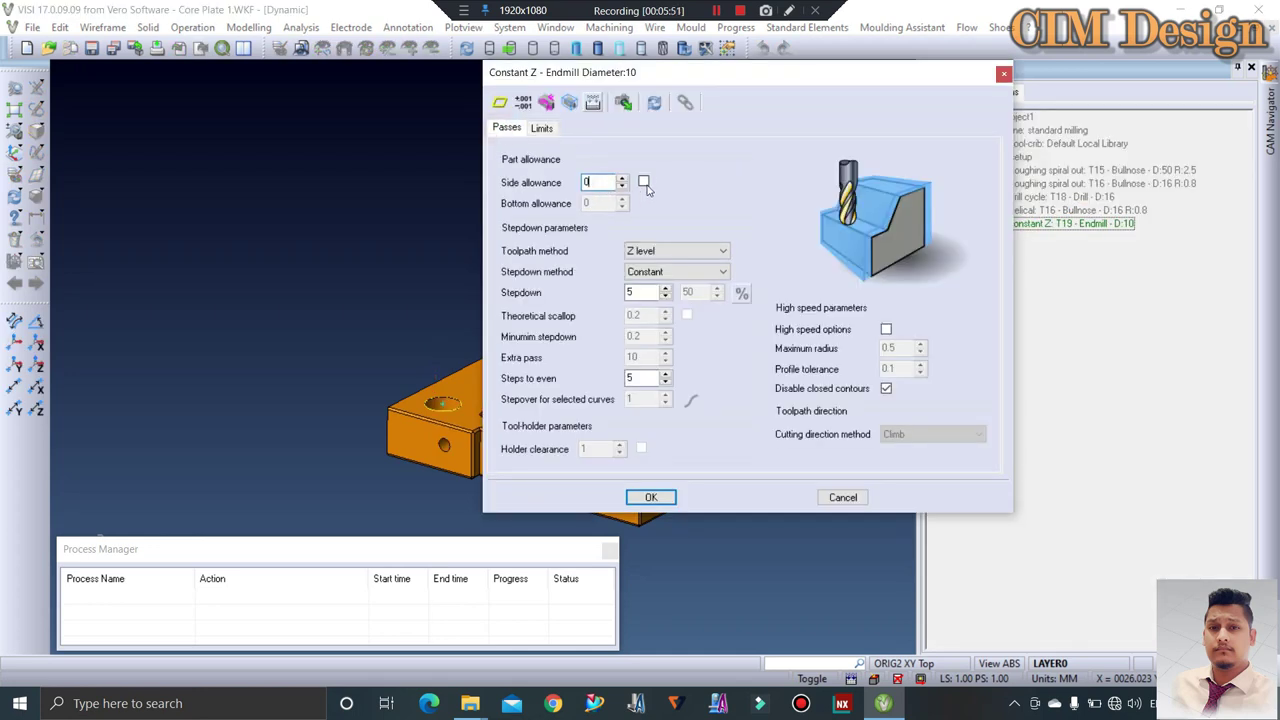
{"action": "left_click", "coordinate": [643, 181]}
{"action": "left_click", "coordinate": [660, 251]}
{"action": "left_click", "coordinate": [645, 264]}
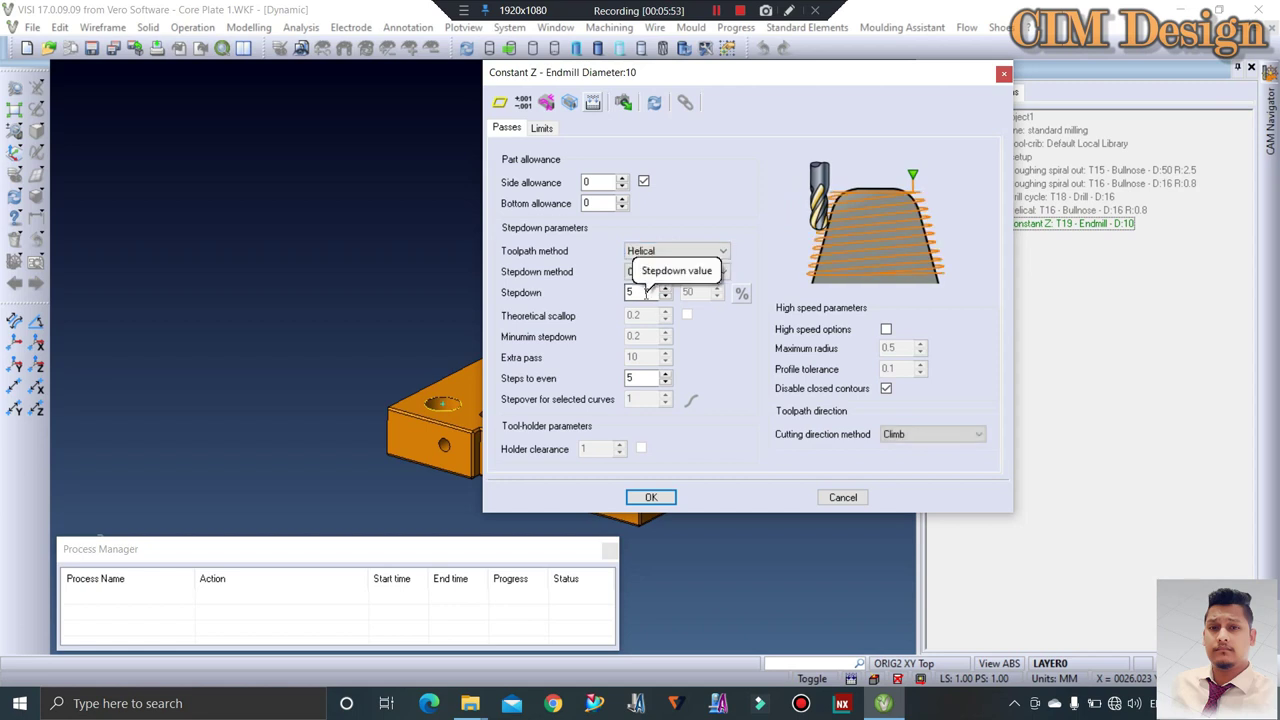
{"action": "left_click", "coordinate": [630, 292]}
{"action": "type", "text": "0.2"}
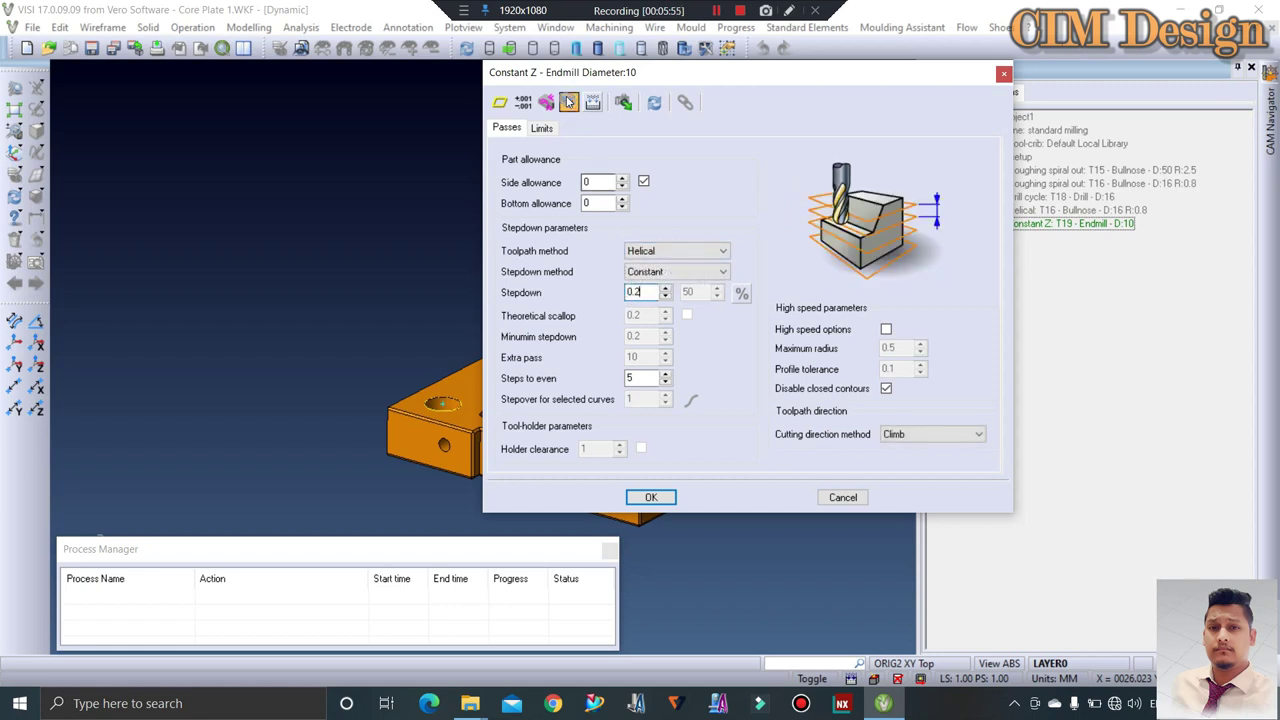
Use the four corner hole circles as the operation's boundaries and confirm the passes
{"action": "left_click", "coordinate": [500, 102]}
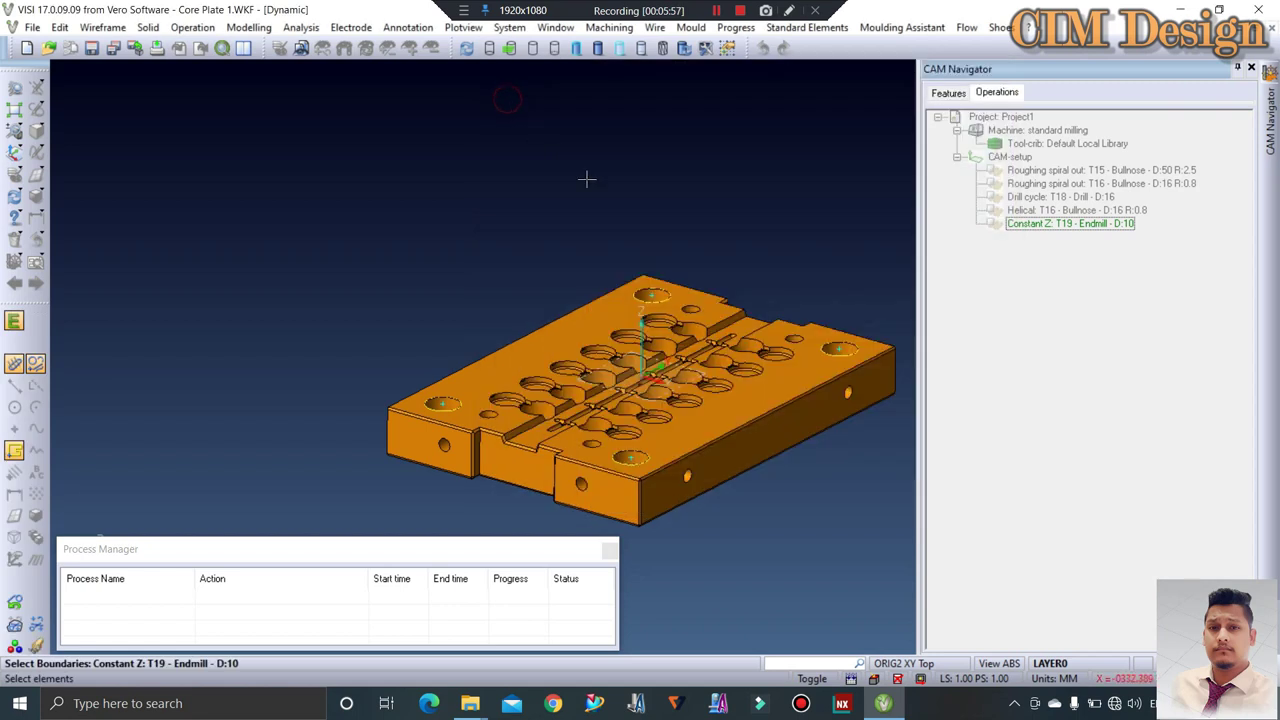
{"action": "left_click", "coordinate": [432, 403]}
{"action": "left_click", "coordinate": [630, 293]}
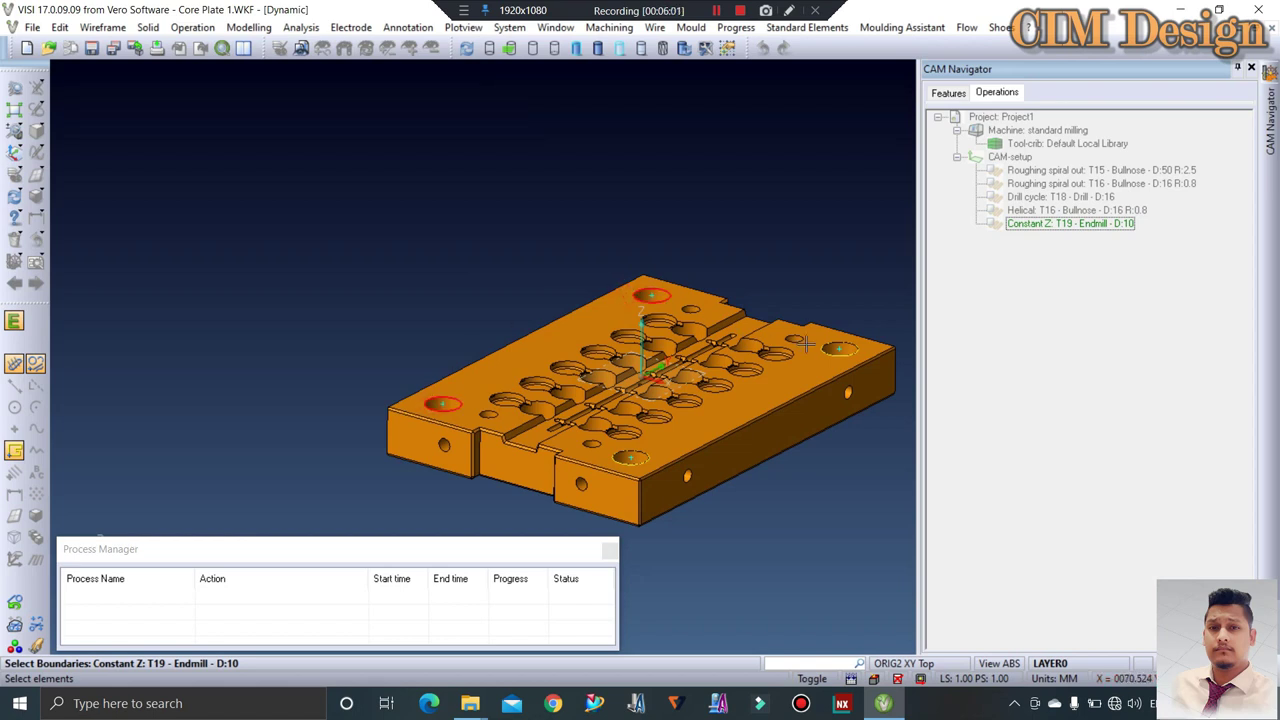
{"action": "left_click", "coordinate": [812, 346]}
{"action": "left_click", "coordinate": [684, 440]}
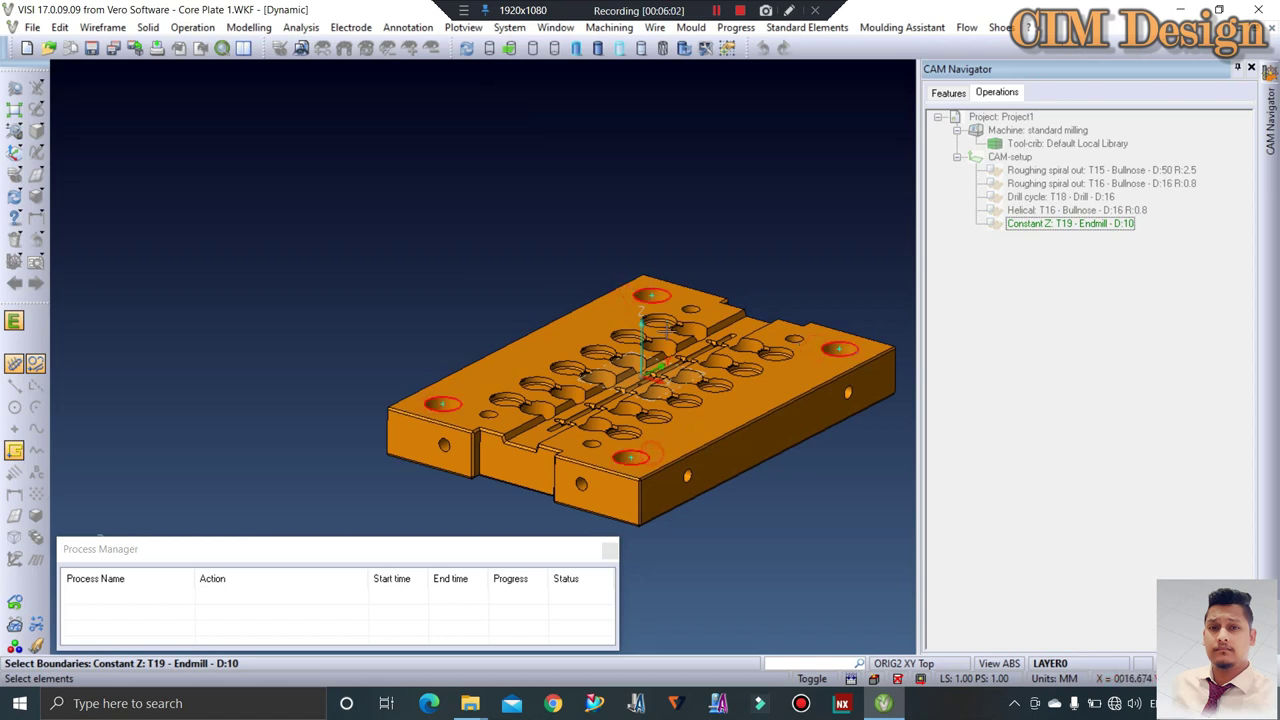
{"action": "right_click", "coordinate": [598, 203]}
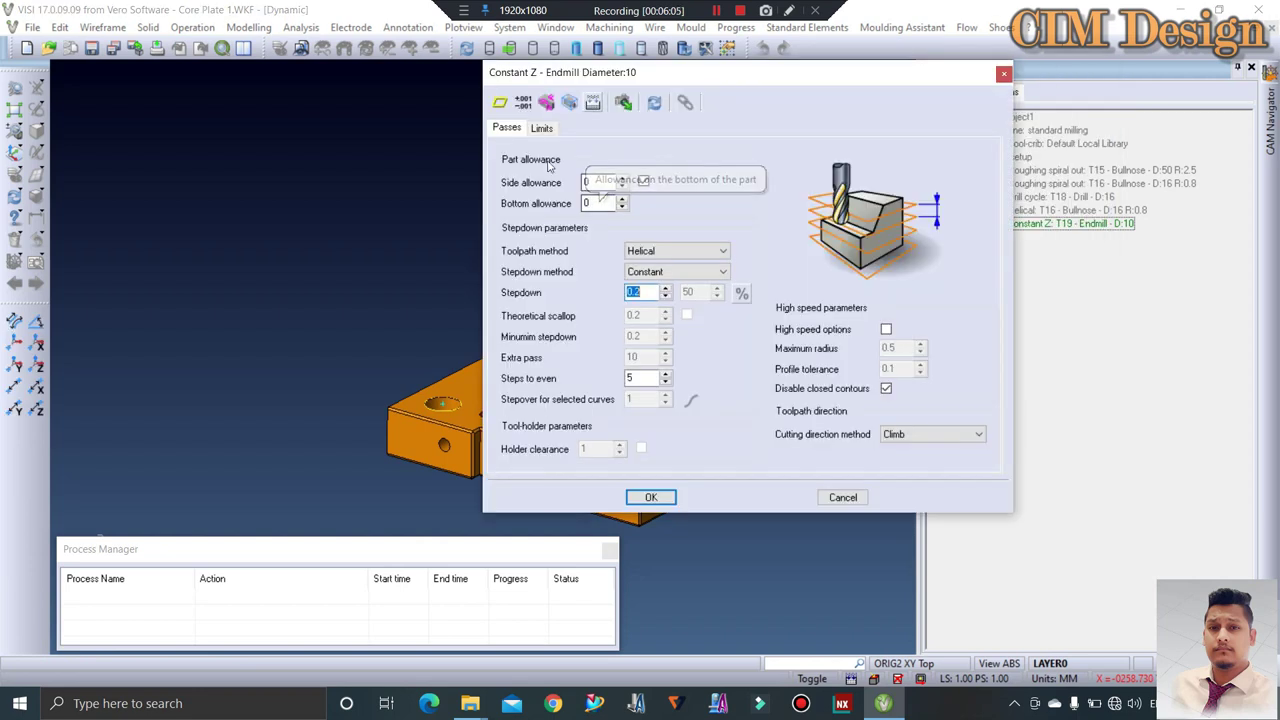
{"action": "left_click", "coordinate": [541, 128]}
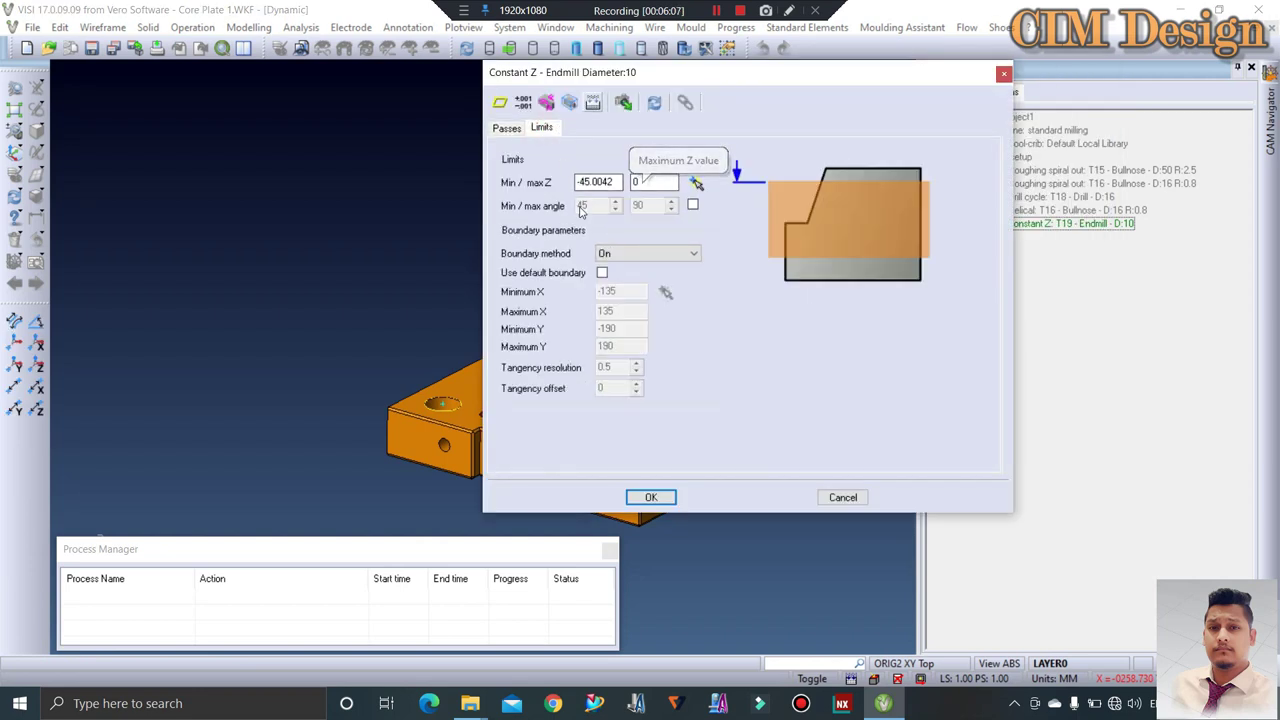
{"action": "left_click", "coordinate": [651, 497]}
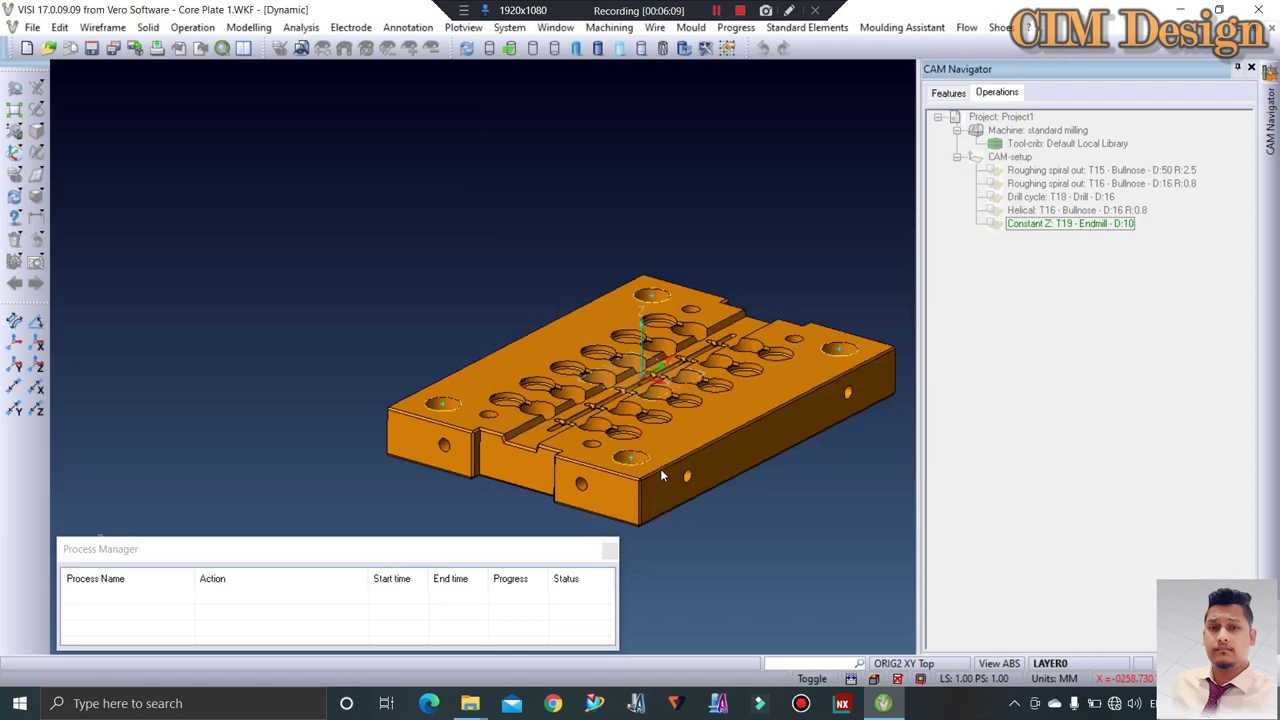
Set rapids to Safety distance with clearance plane 50 and safety distance 5
{"action": "left_click", "coordinate": [905, 280]}
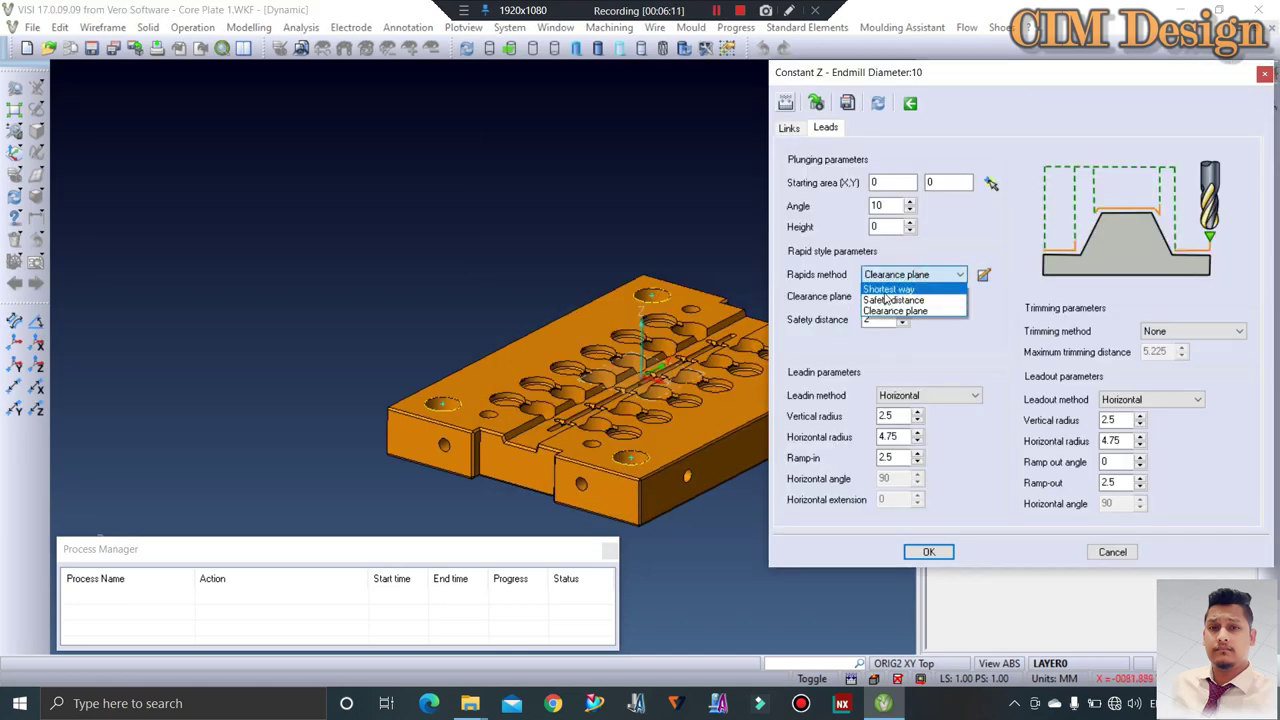
{"action": "left_click", "coordinate": [895, 290]}
{"action": "type", "text": "50"}
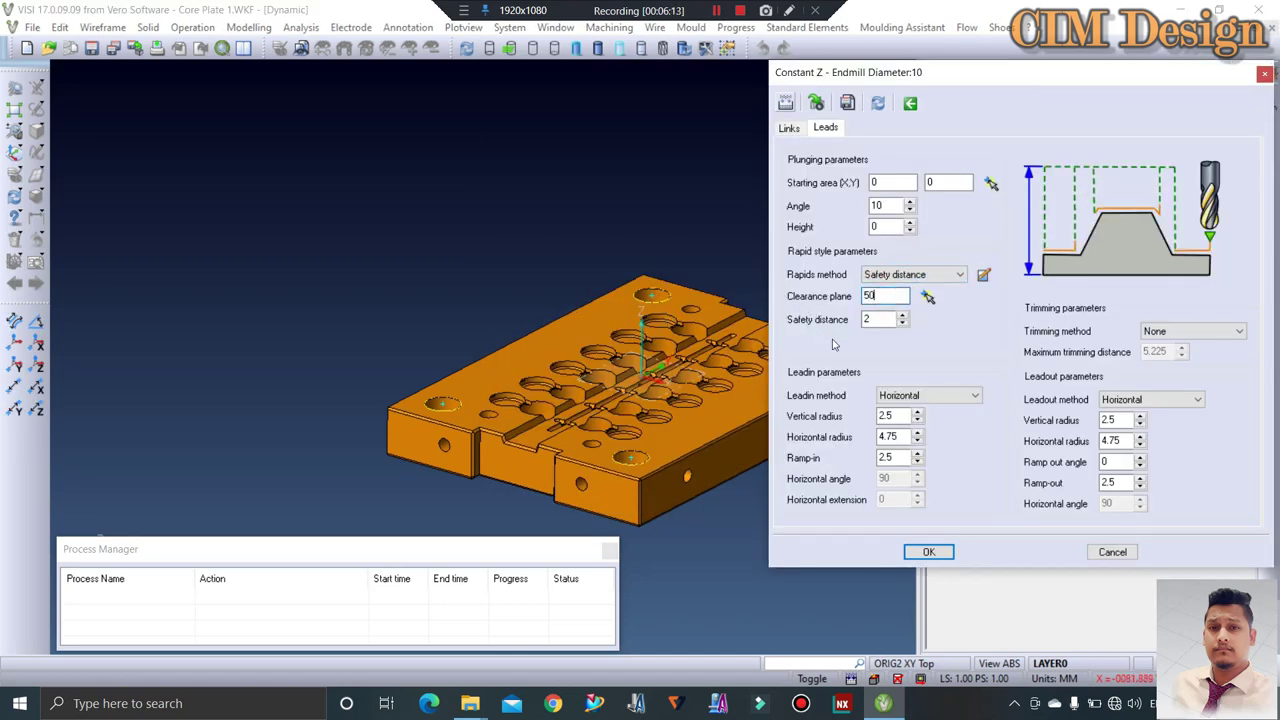
{"action": "double_click", "coordinate": [870, 318]}
{"action": "type", "text": "5"}
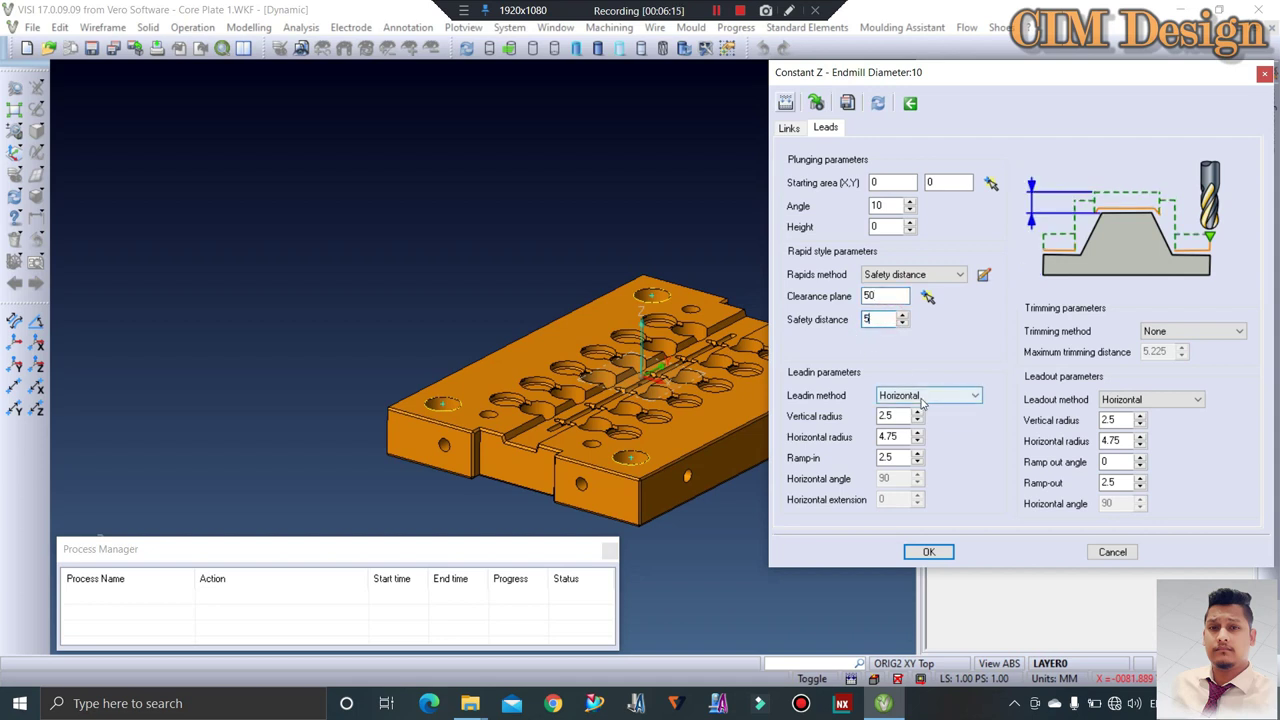
Make both lead-in and lead-out Axial, then build the new helical toolpath
{"action": "left_click", "coordinate": [968, 396]}
{"action": "left_click", "coordinate": [888, 410]}
{"action": "left_click", "coordinate": [1150, 399]}
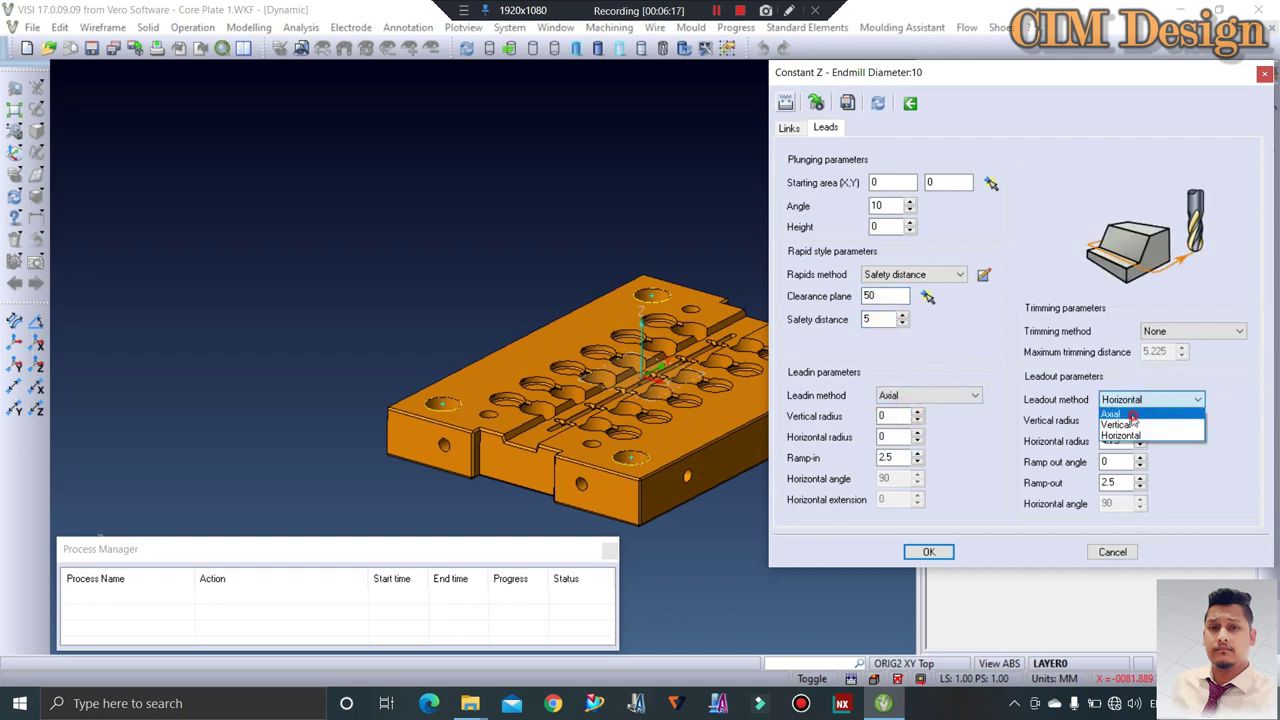
{"action": "left_click", "coordinate": [1112, 410]}
{"action": "left_click", "coordinate": [789, 128]}
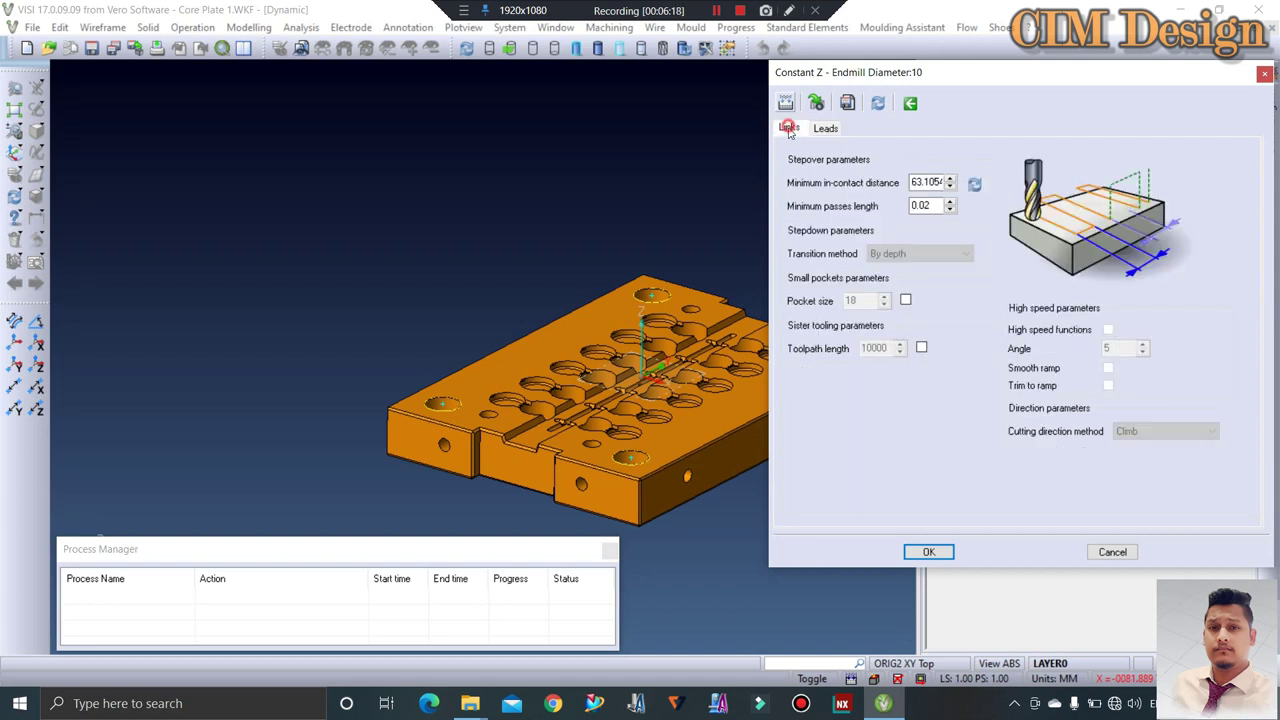
{"action": "left_click", "coordinate": [930, 552]}
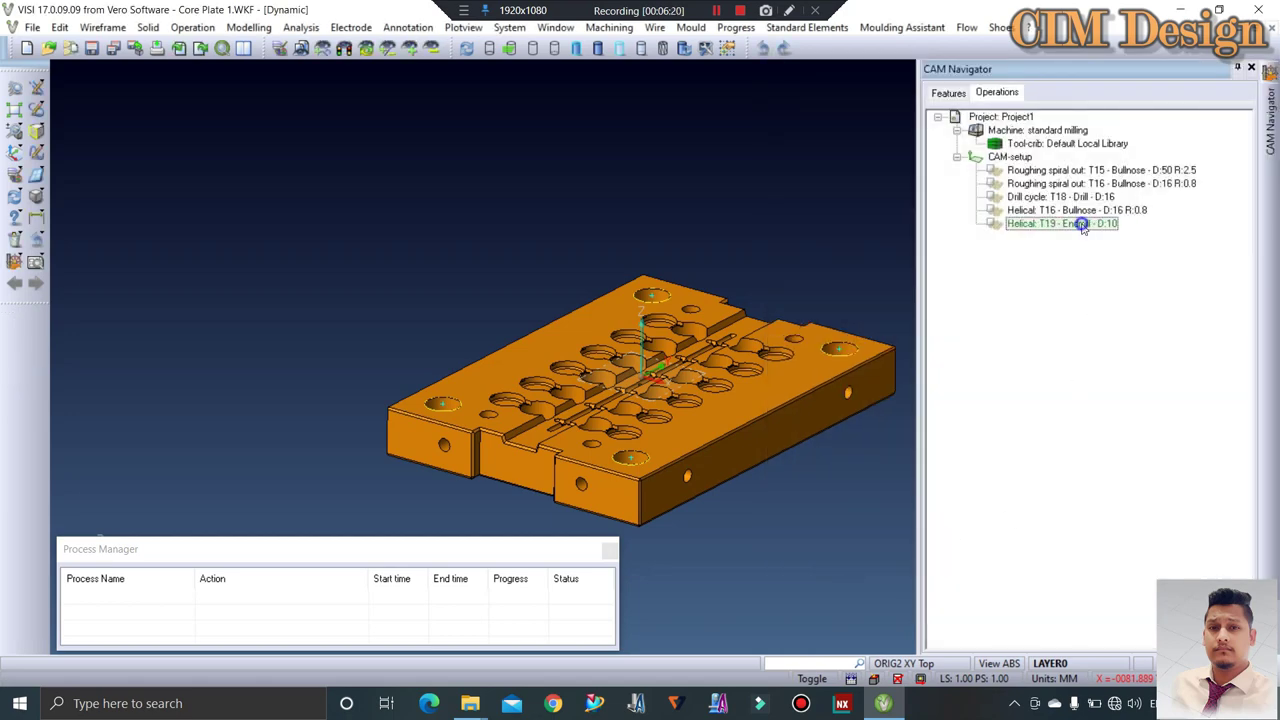
{"action": "right_click", "coordinate": [1083, 224]}
{"action": "left_click", "coordinate": [1140, 386]}
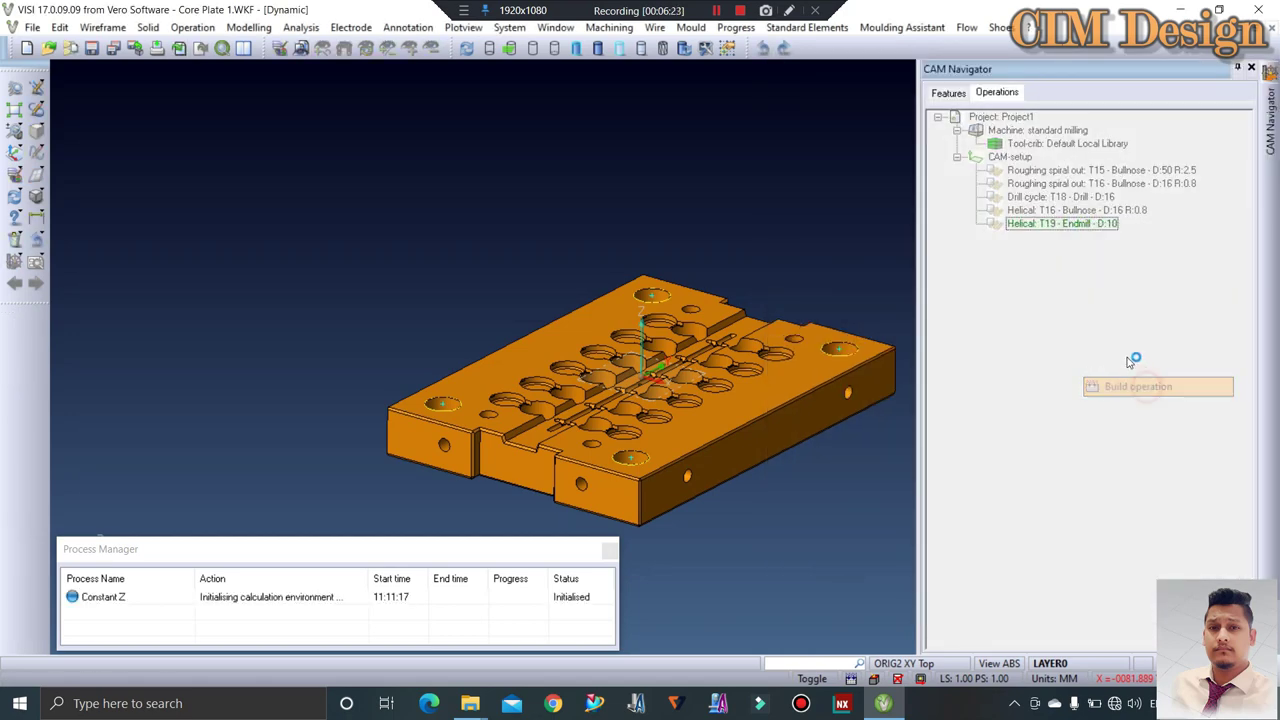
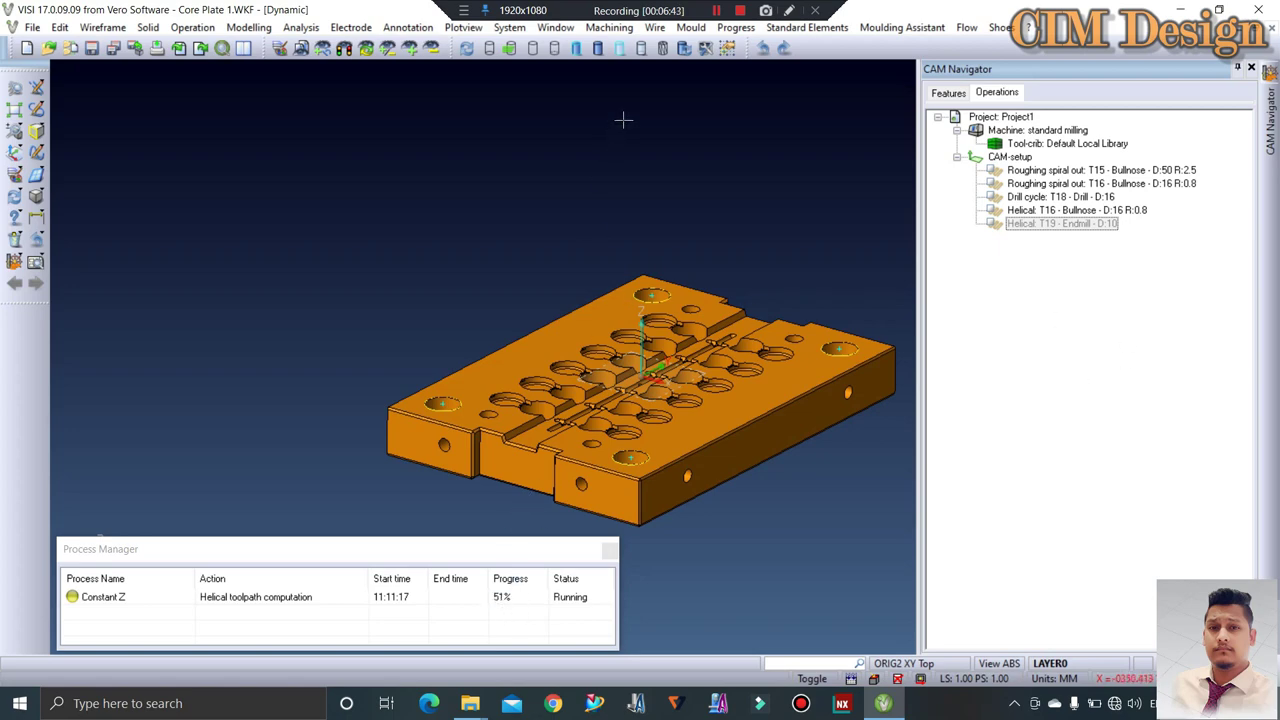
Preview the Drill cycle T18, Helical T16 and Helical T19 toolpaths on the core plate
{"action": "middle_click_drag", "start_coordinate": [720, 250], "coordinate": [785, 284]}
{"action": "left_click", "coordinate": [1003, 298]}
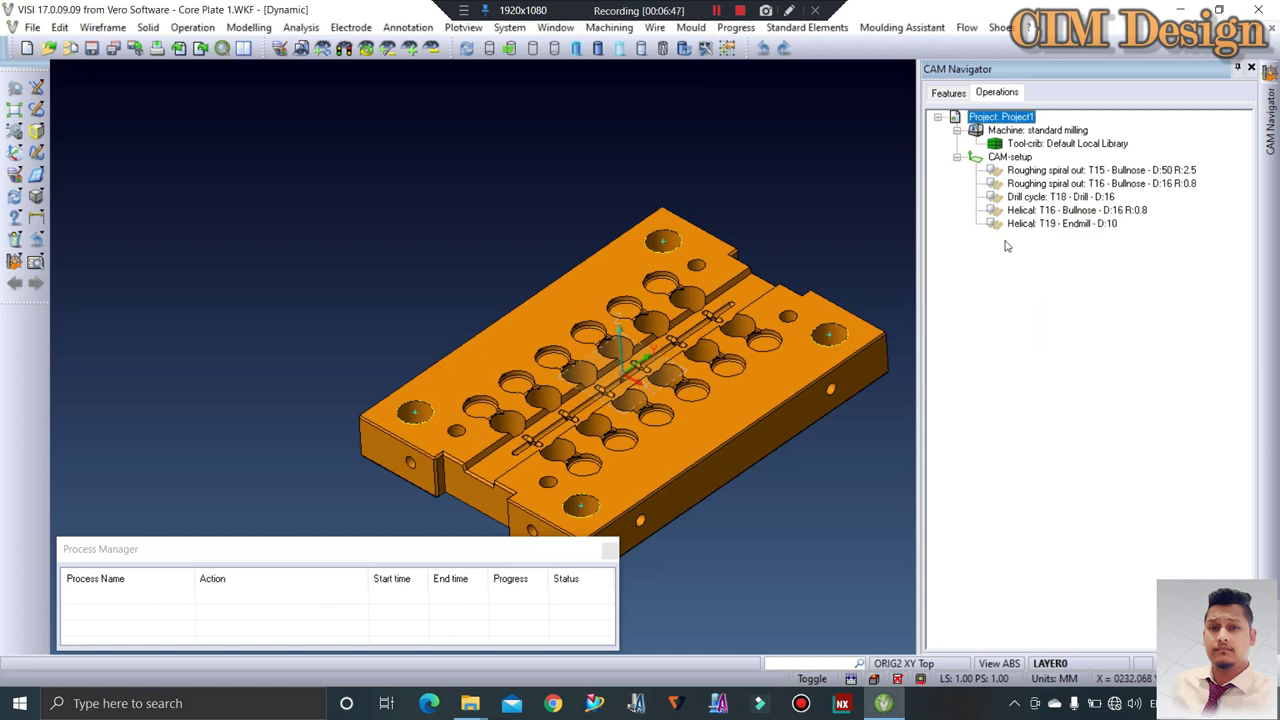
{"action": "left_click", "coordinate": [999, 267]}
{"action": "left_click", "coordinate": [991, 199]}
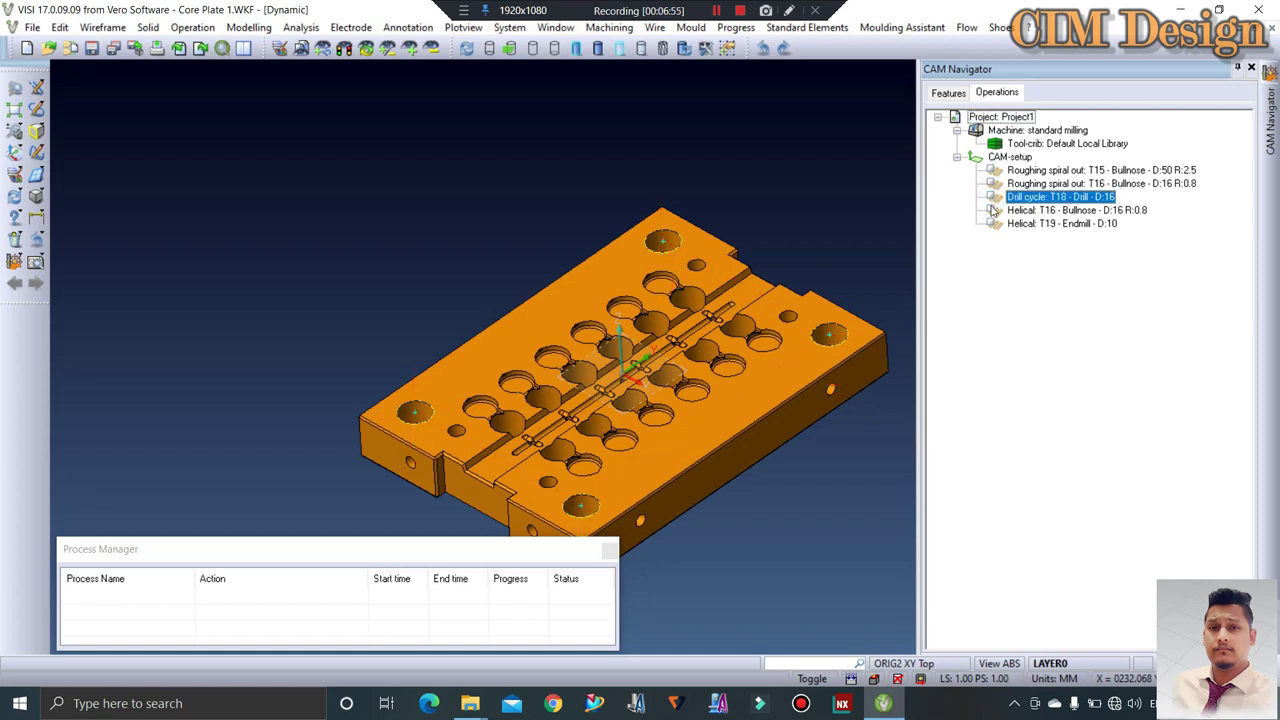
{"action": "left_click", "coordinate": [991, 211]}
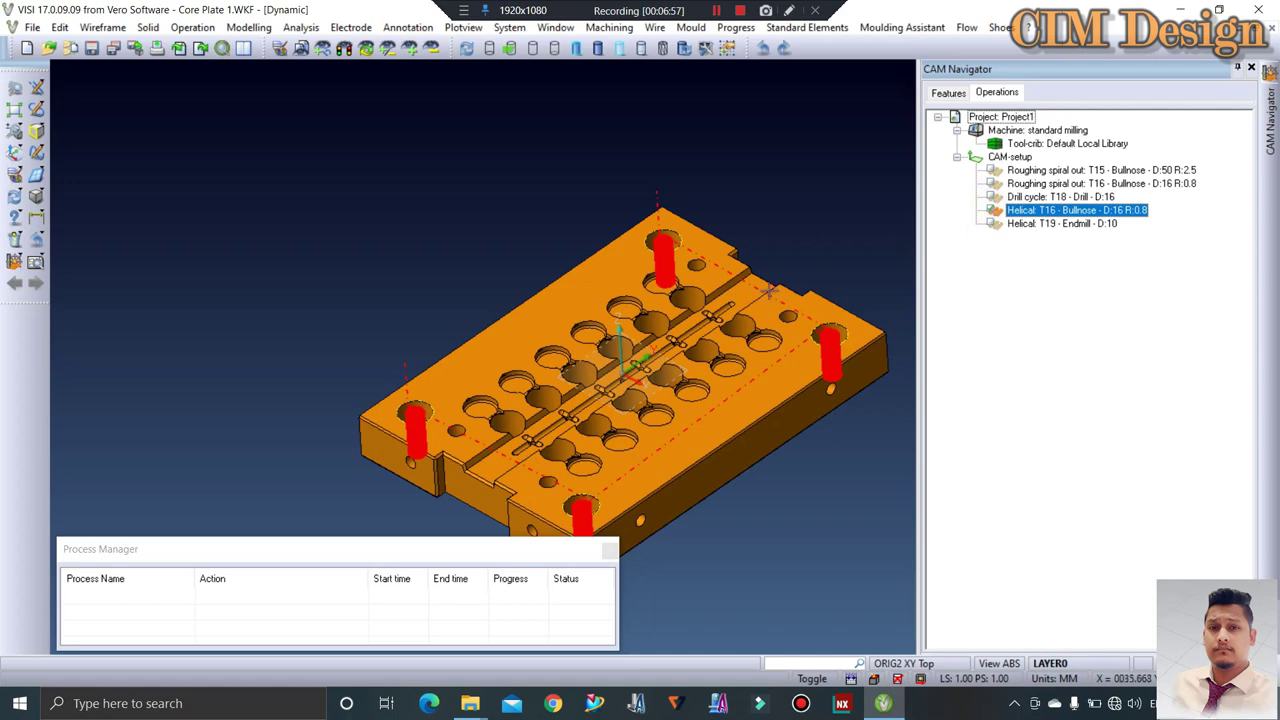
{"action": "middle_click_drag", "start_coordinate": [723, 229], "coordinate": [851, 251]}
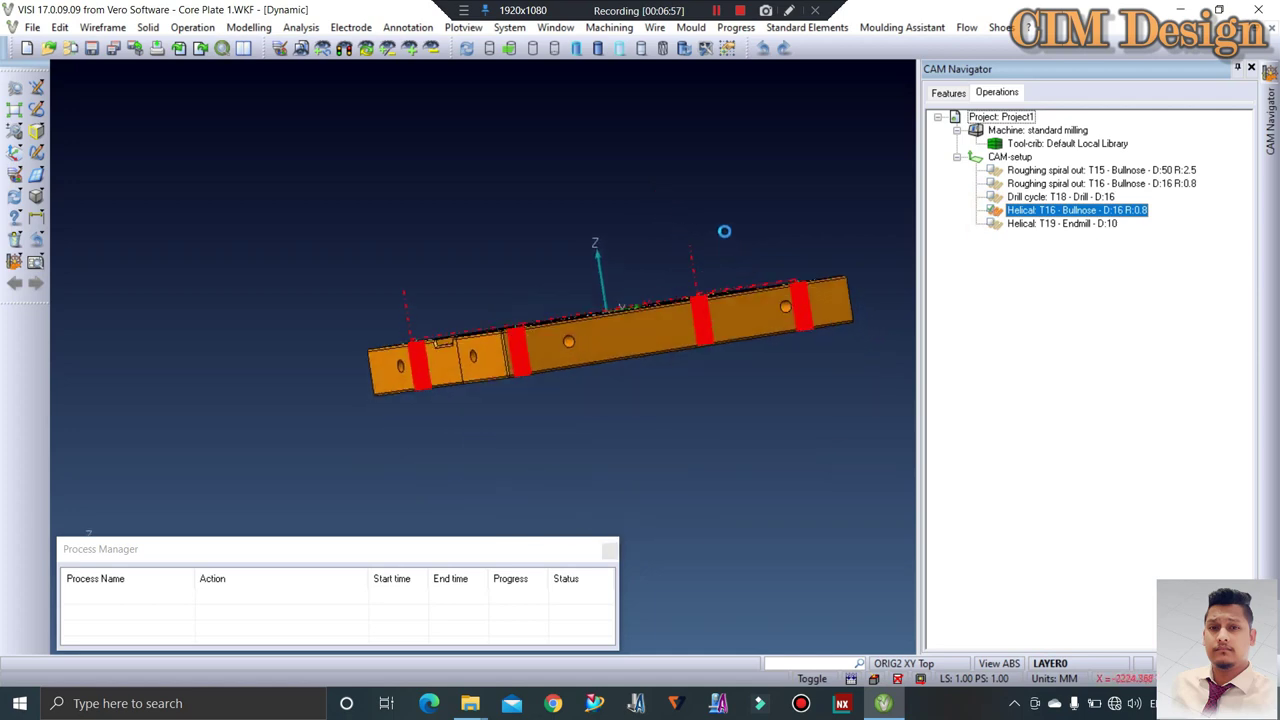
{"action": "left_click", "coordinate": [993, 224]}
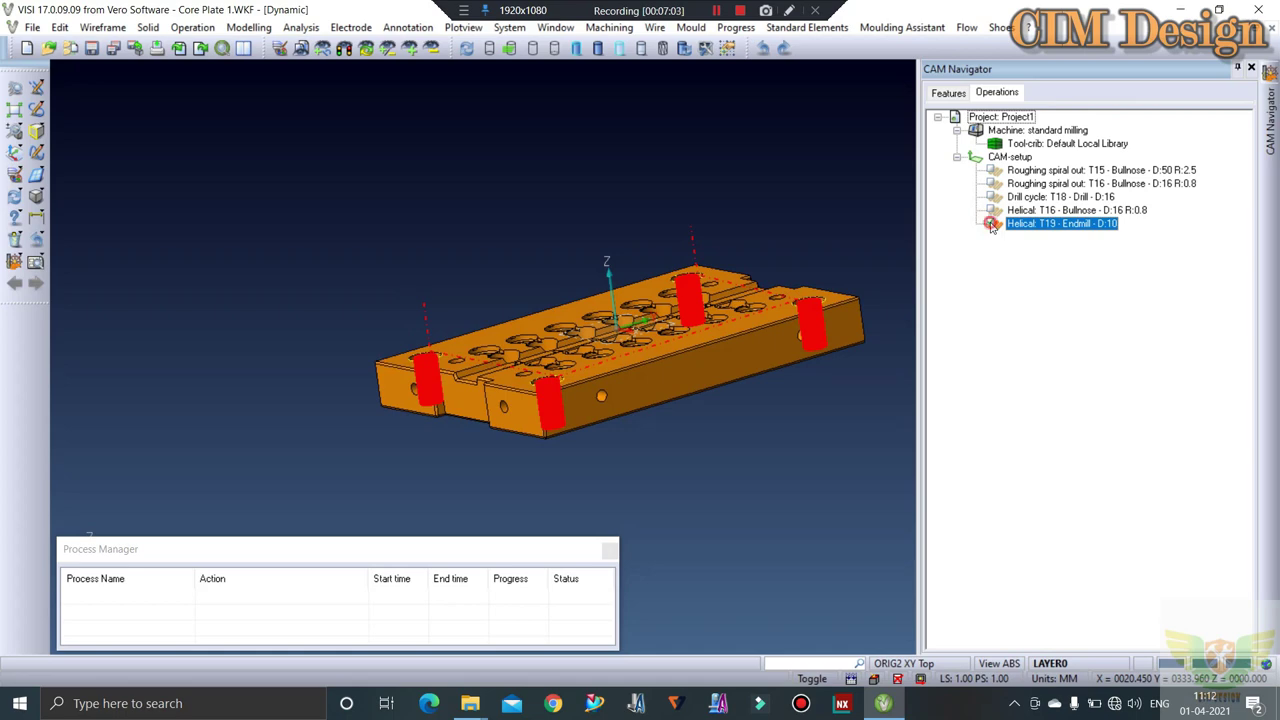
{"action": "left_click", "coordinate": [991, 225]}
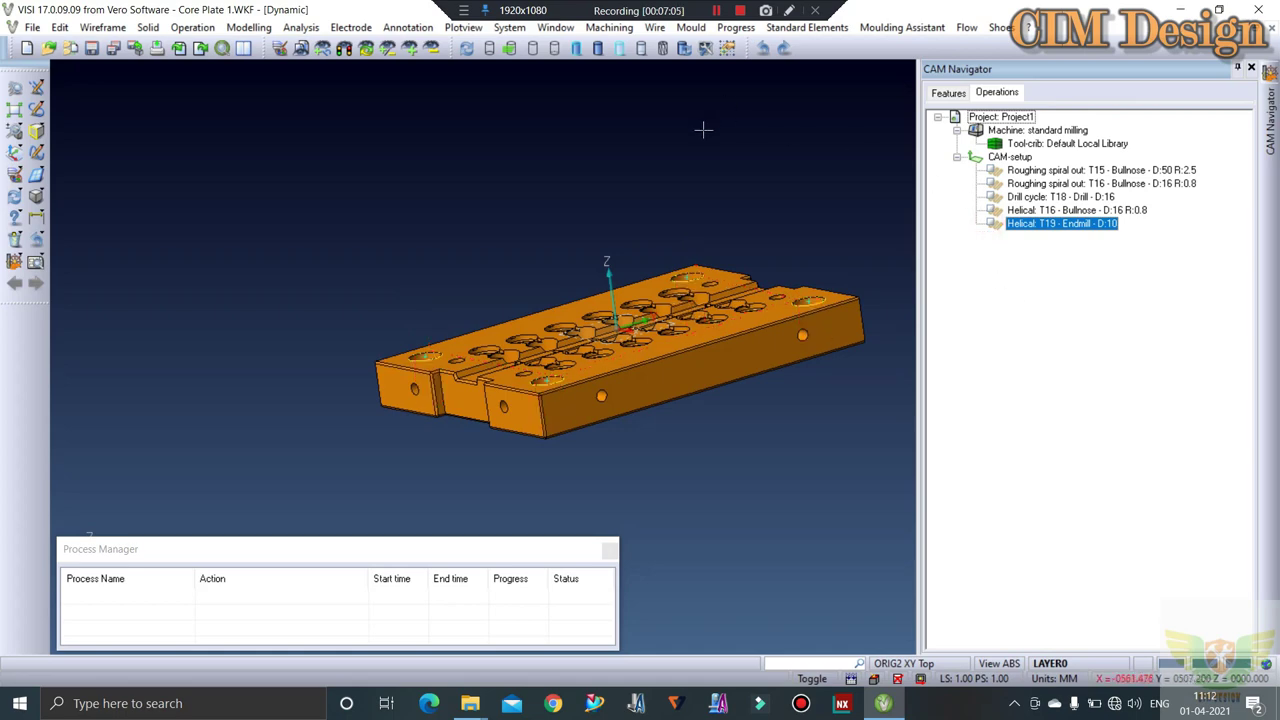
{"action": "middle_click_drag", "start_coordinate": [679, 190], "coordinate": [689, 91]}
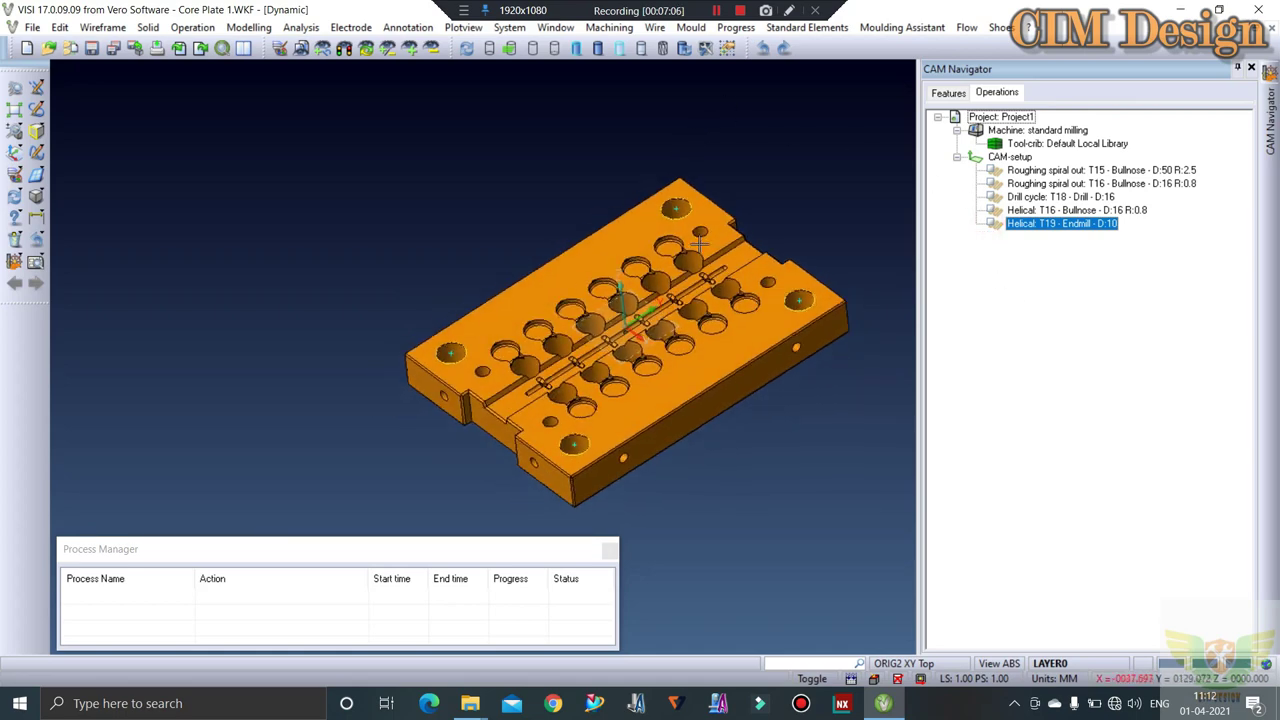
Save the core plate file
{"action": "left_click", "coordinate": [716, 11]}
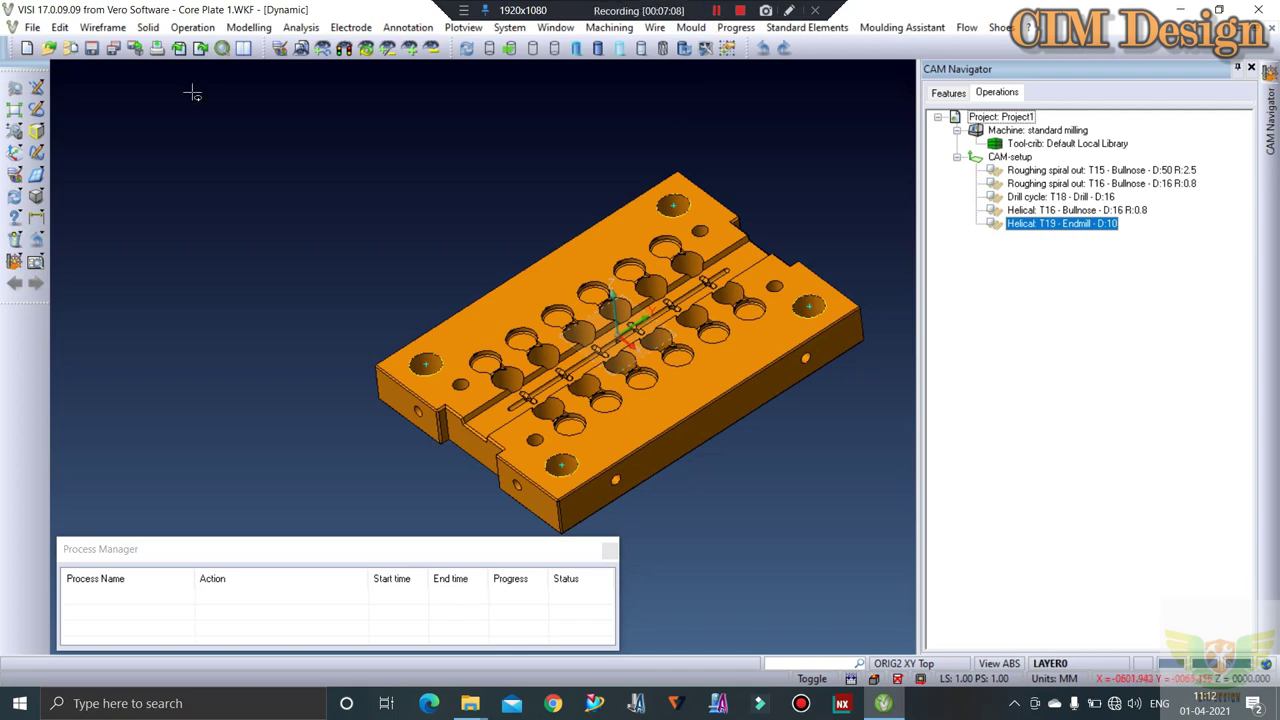
{"action": "left_click", "coordinate": [90, 48]}
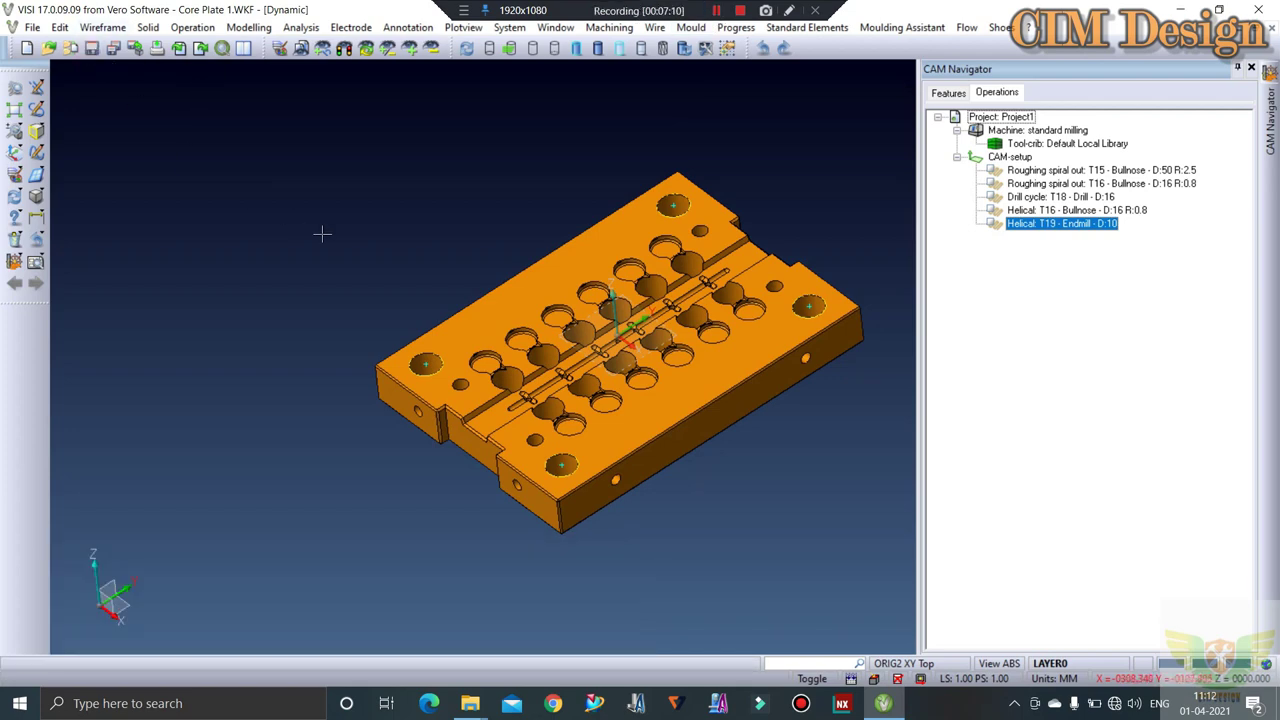
{"action": "scroll", "coordinate": [420, 280], "scroll_direction": "up", "scroll_amount": 2}
{"action": "scroll", "coordinate": [597, 303], "scroll_direction": "down", "scroll_amount": 3}
{"action": "scroll", "coordinate": [597, 303], "scroll_direction": "up", "scroll_amount": 1}
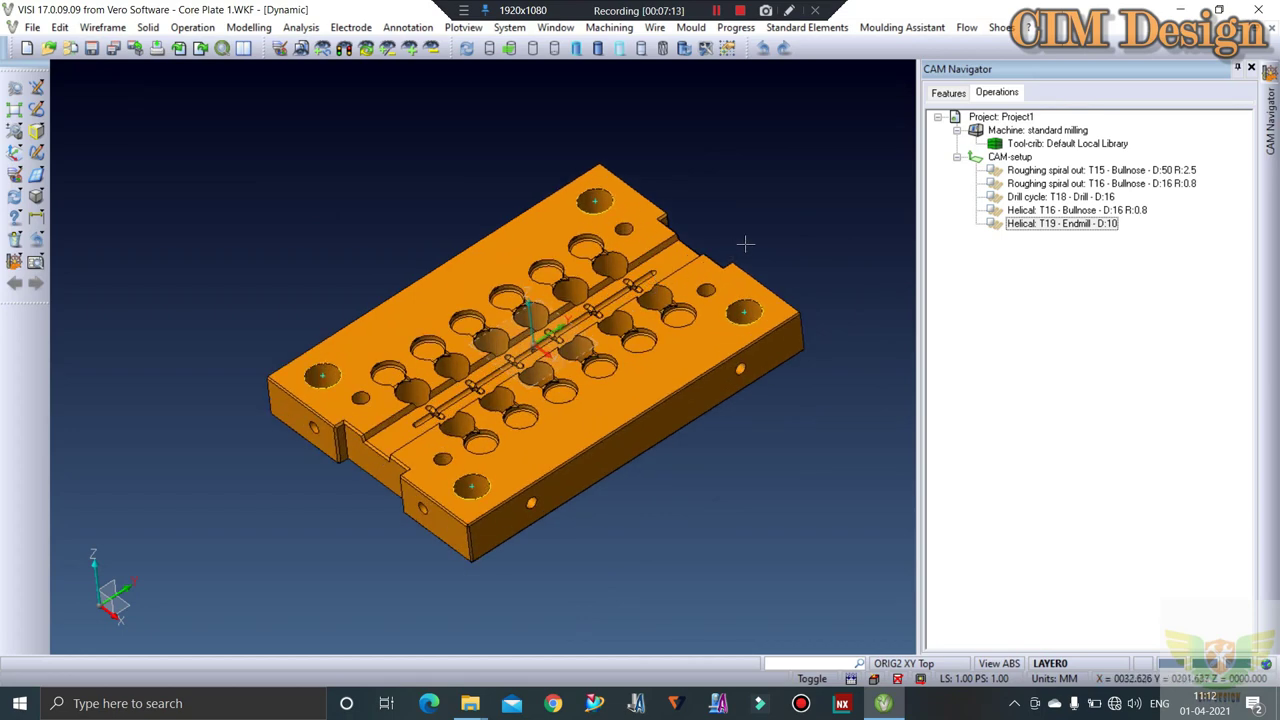
{"action": "left_click", "coordinate": [1008, 314]}
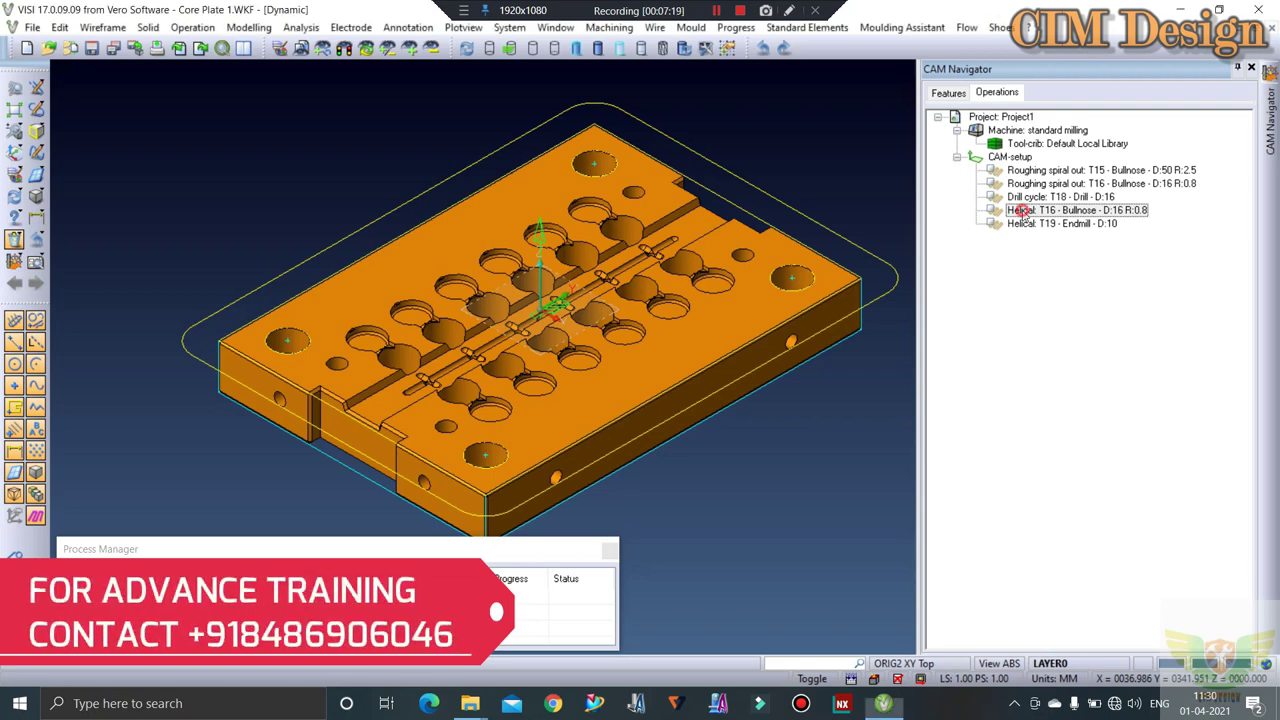
{"action": "left_click", "coordinate": [1024, 212]}
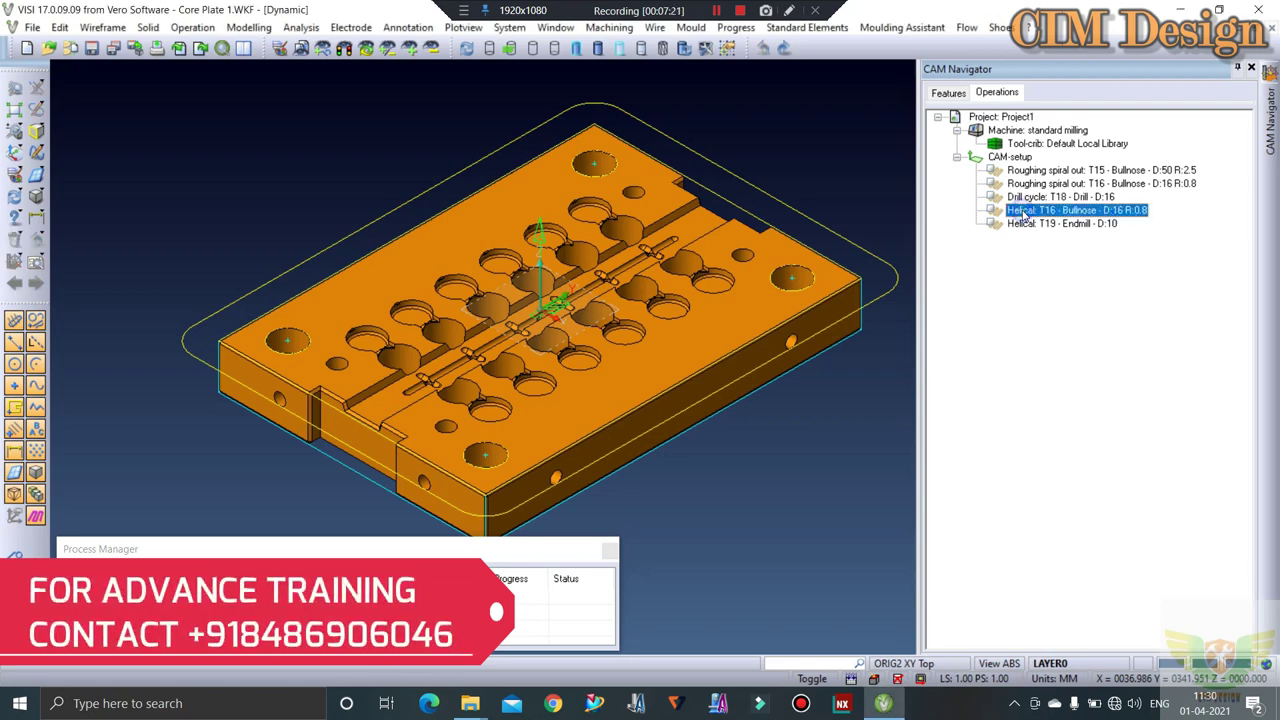
{"action": "right_click", "coordinate": [1024, 212]}
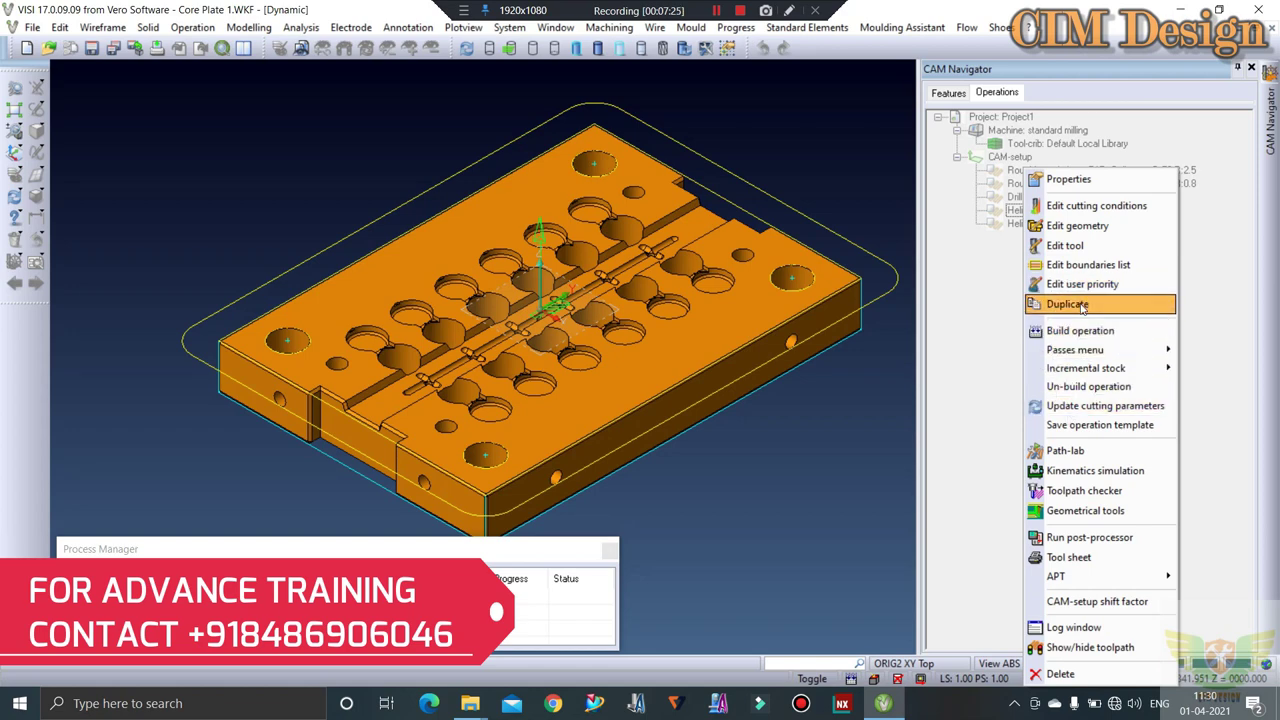
{"action": "left_click", "coordinate": [1082, 305]}
{"action": "key", "text": "Return"}
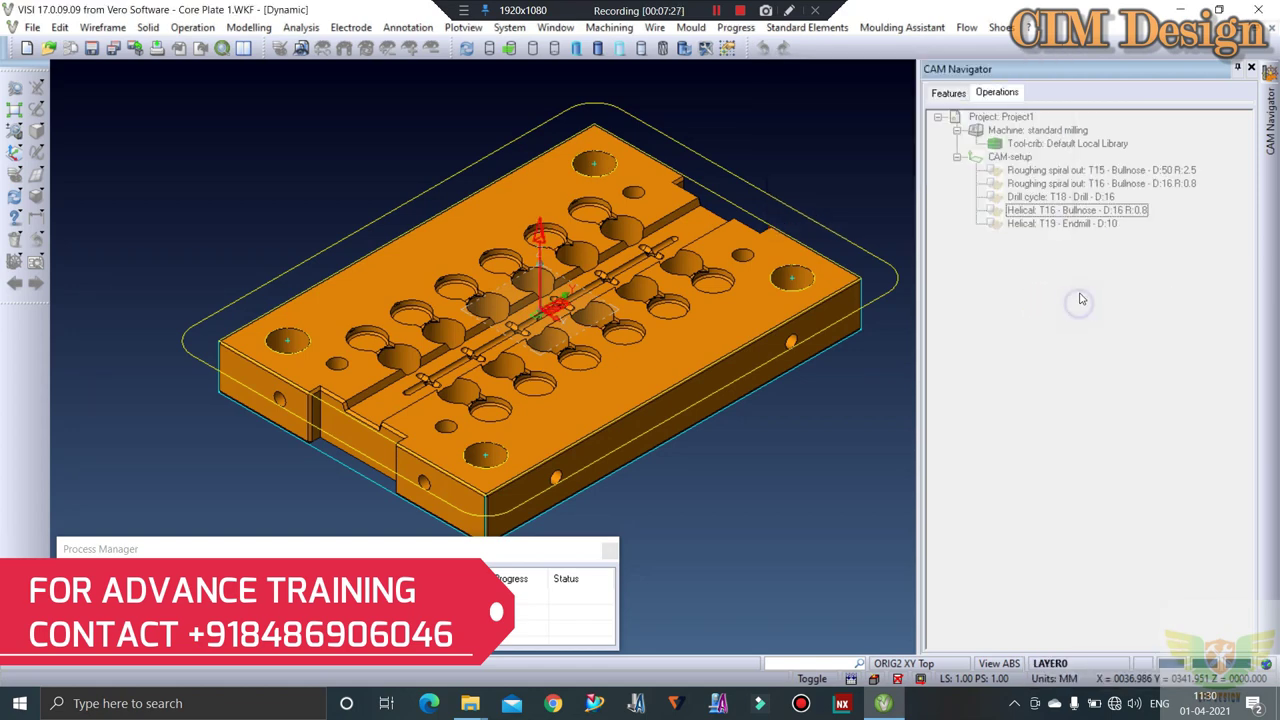
{"action": "left_click_drag", "start_coordinate": [1063, 237], "coordinate": [1095, 200]}
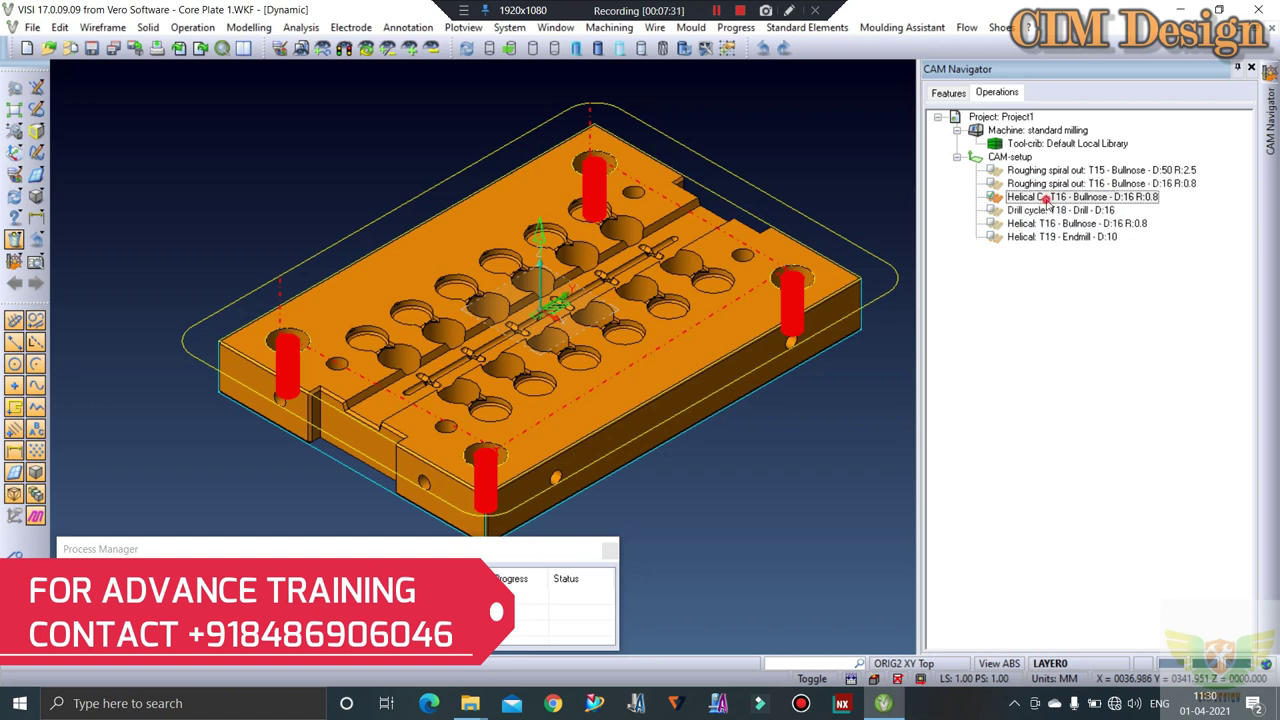
{"action": "left_click", "coordinate": [1046, 199]}
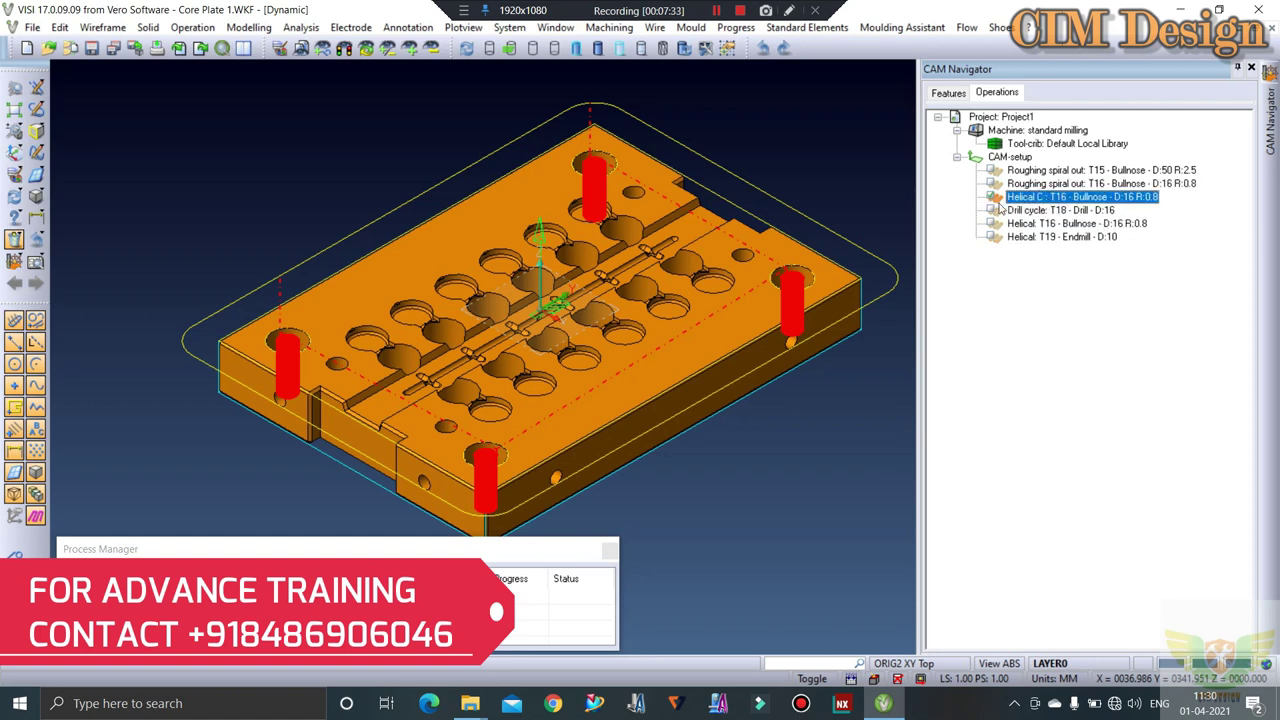
{"action": "left_click", "coordinate": [994, 198]}
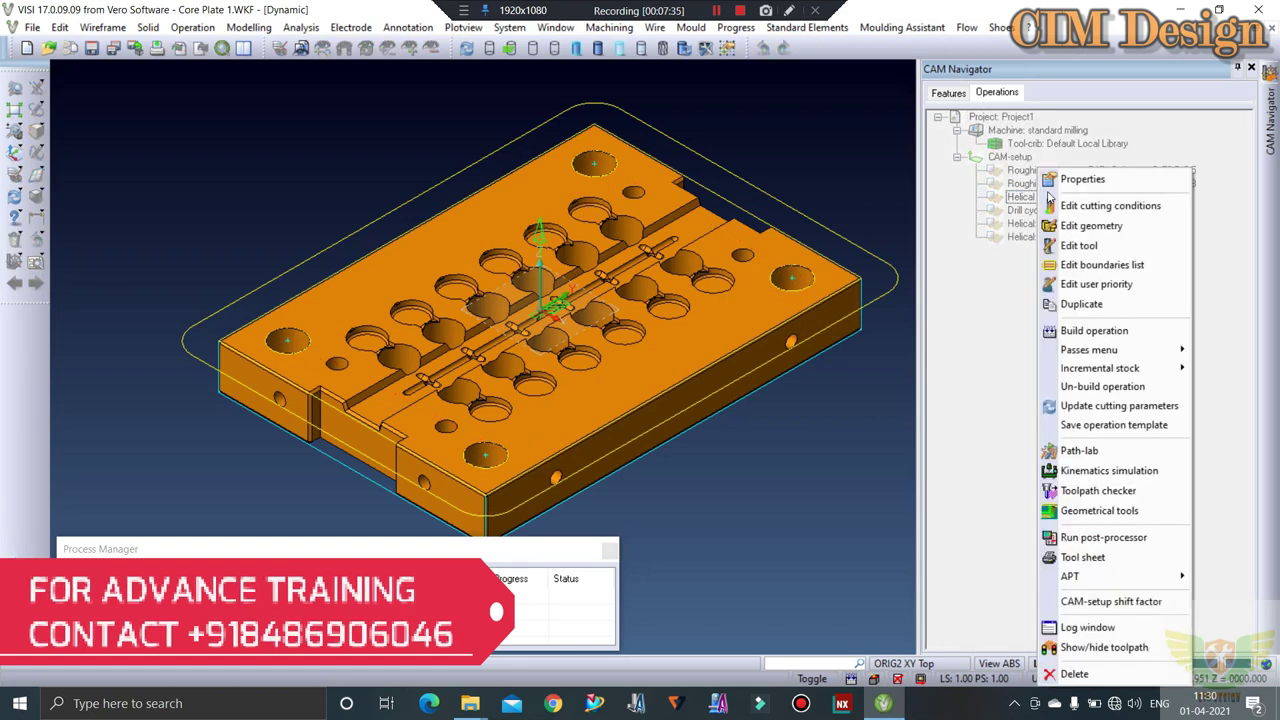
{"action": "right_click", "coordinate": [1036, 198]}
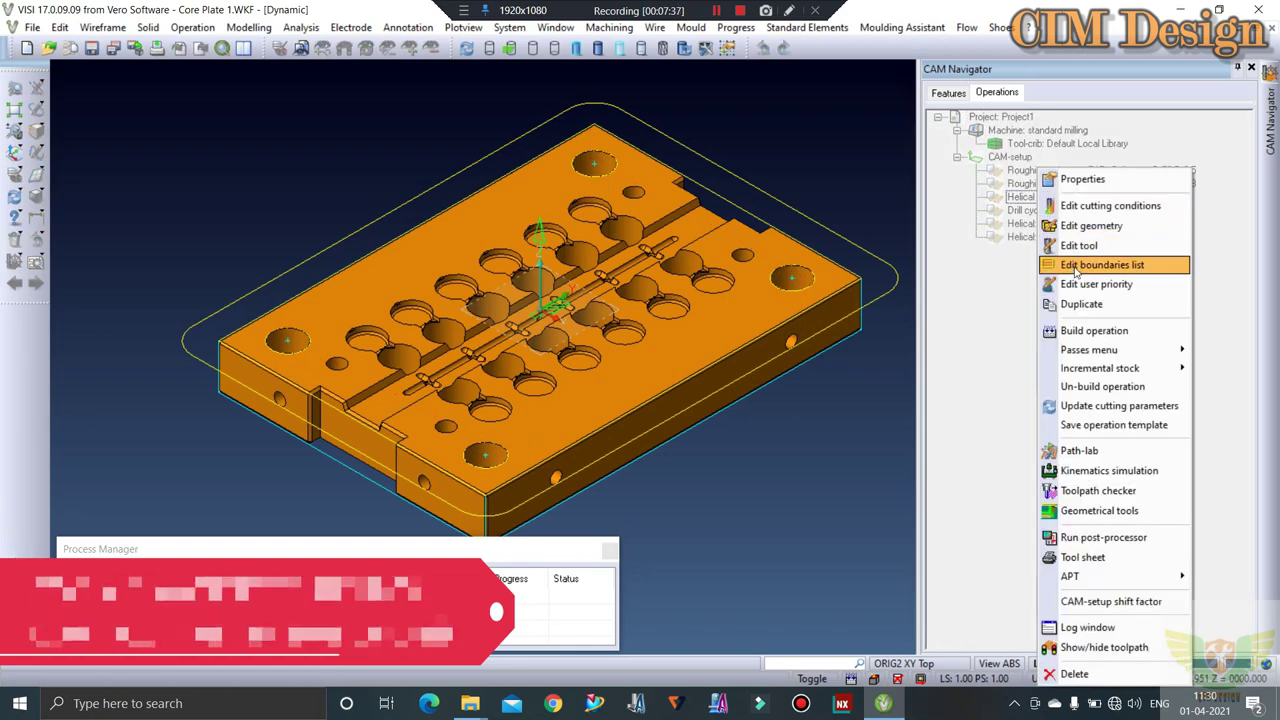
{"action": "left_click", "coordinate": [1076, 266]}
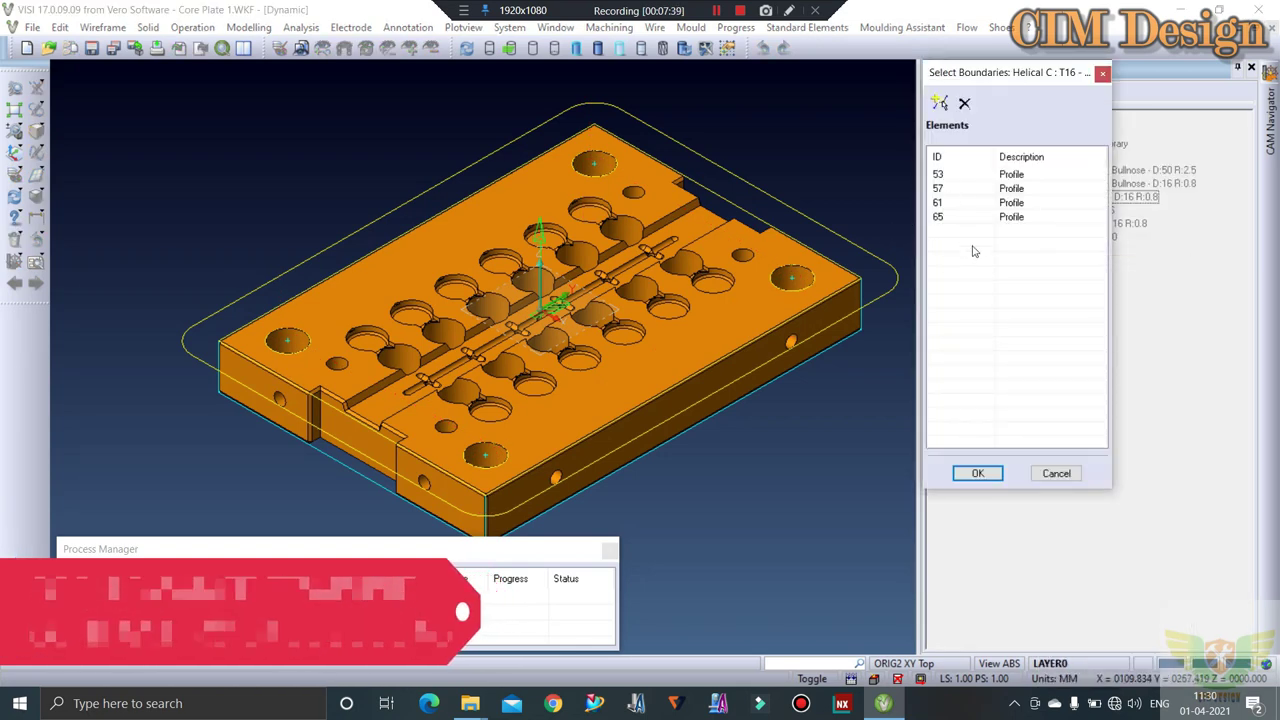
{"action": "left_click_drag", "start_coordinate": [970, 247], "coordinate": [970, 147]}
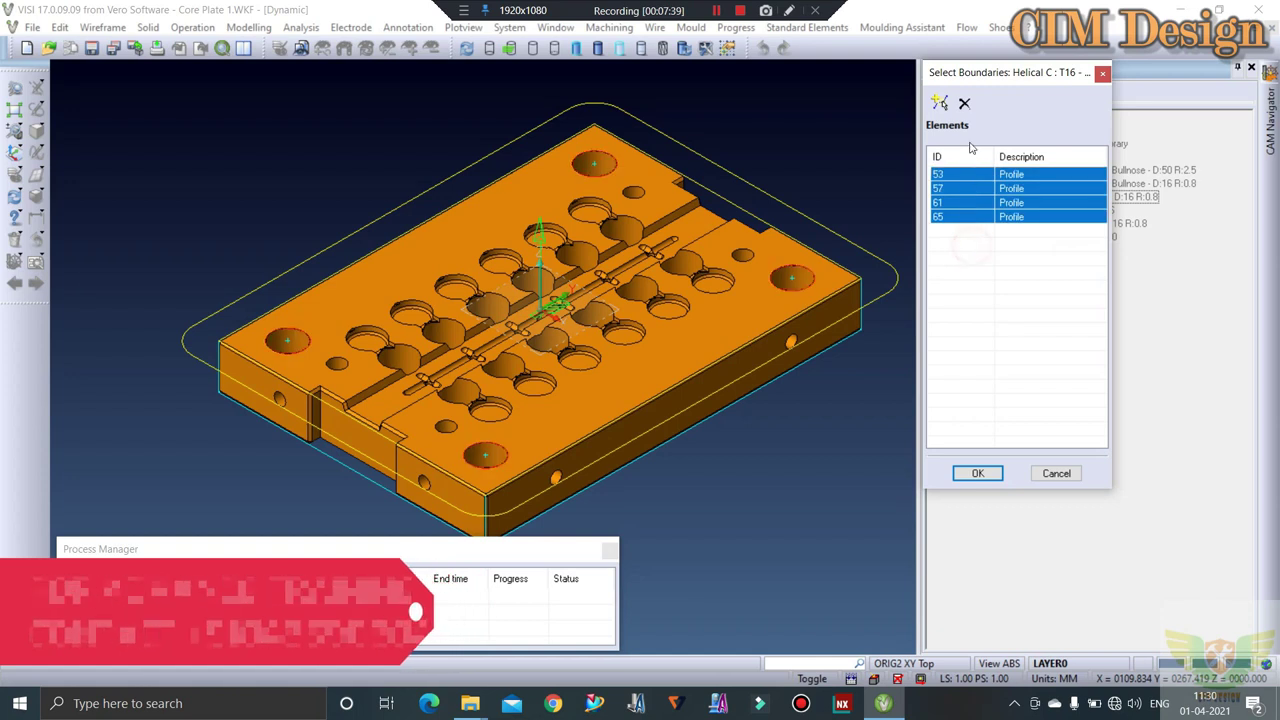
{"action": "left_click", "coordinate": [940, 102]}
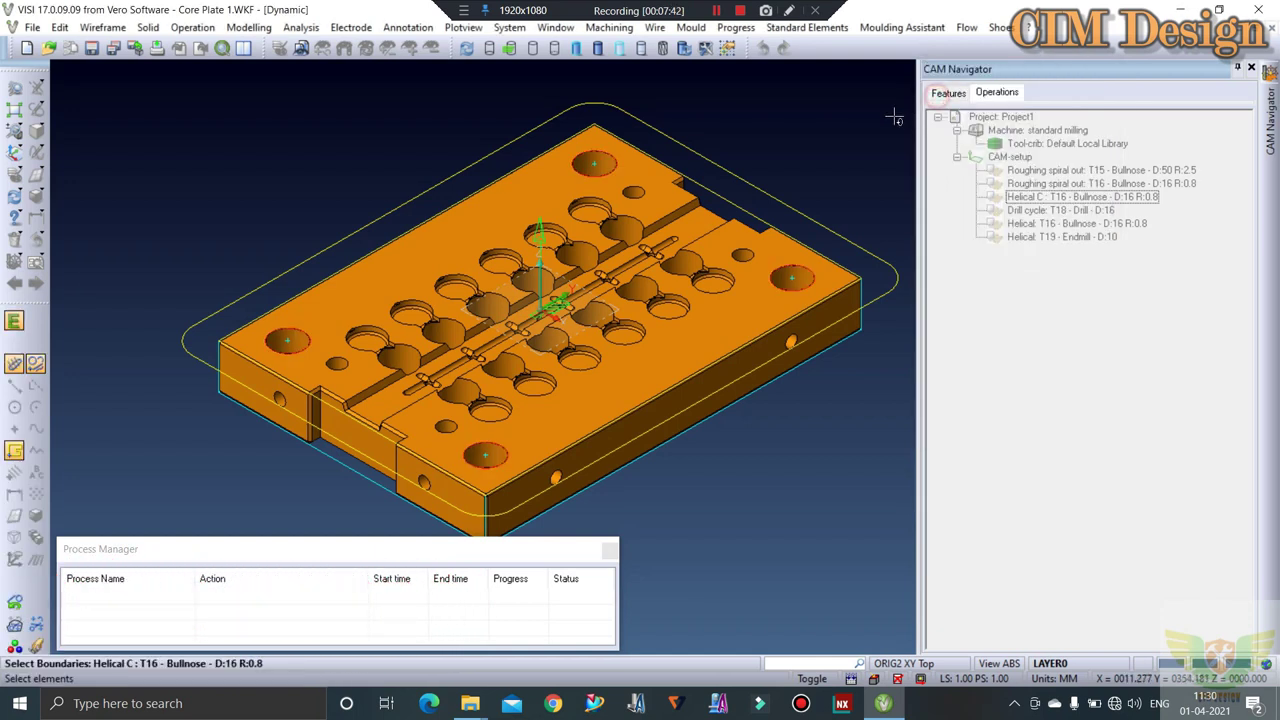
{"action": "left_click", "coordinate": [805, 200]}
{"action": "middle_click", "coordinate": [805, 200]}
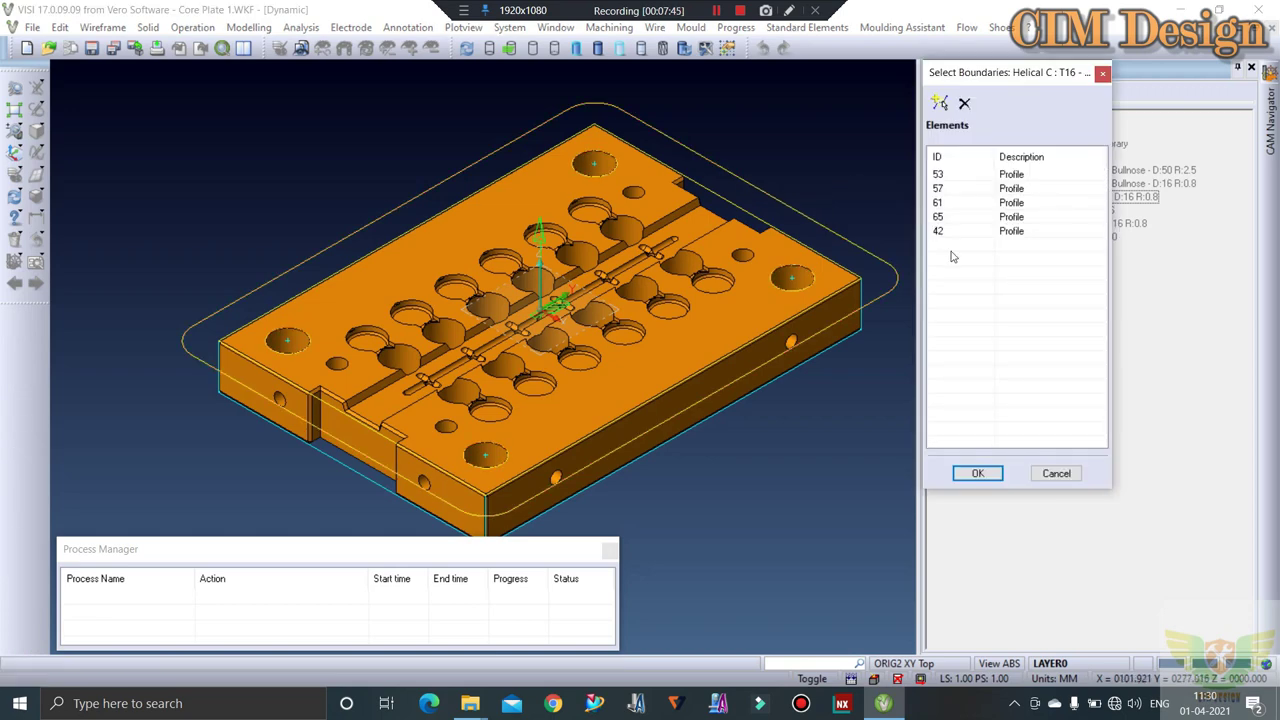
{"action": "left_click_drag", "start_coordinate": [970, 272], "coordinate": [1000, 157]}
{"action": "middle_click", "coordinate": [789, 137]}
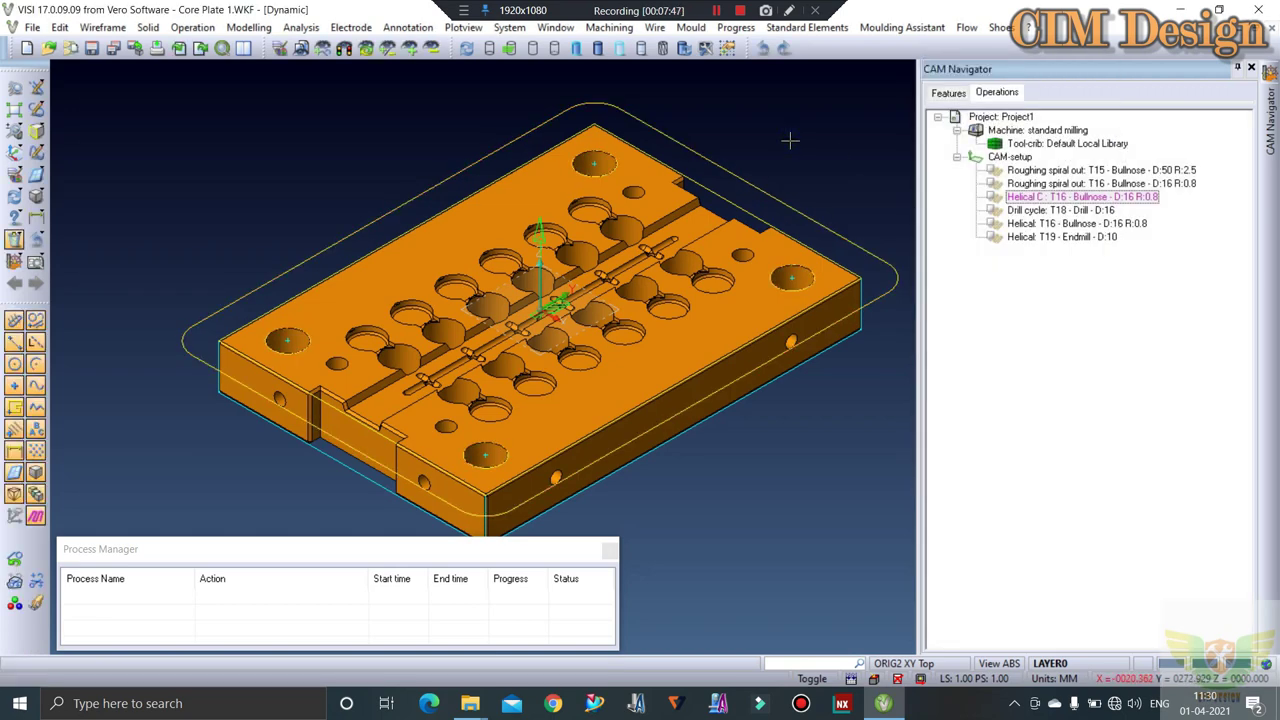
{"action": "right_click", "coordinate": [1037, 199]}
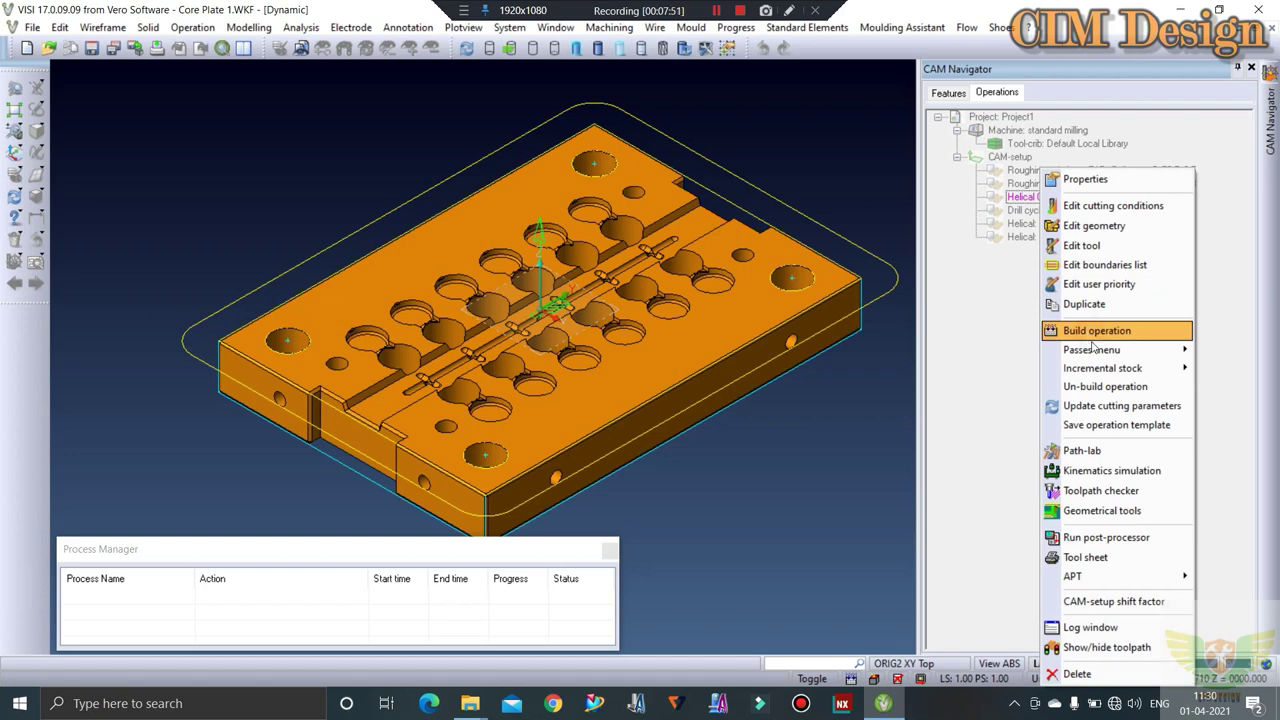
{"action": "left_click", "coordinate": [1077, 674]}
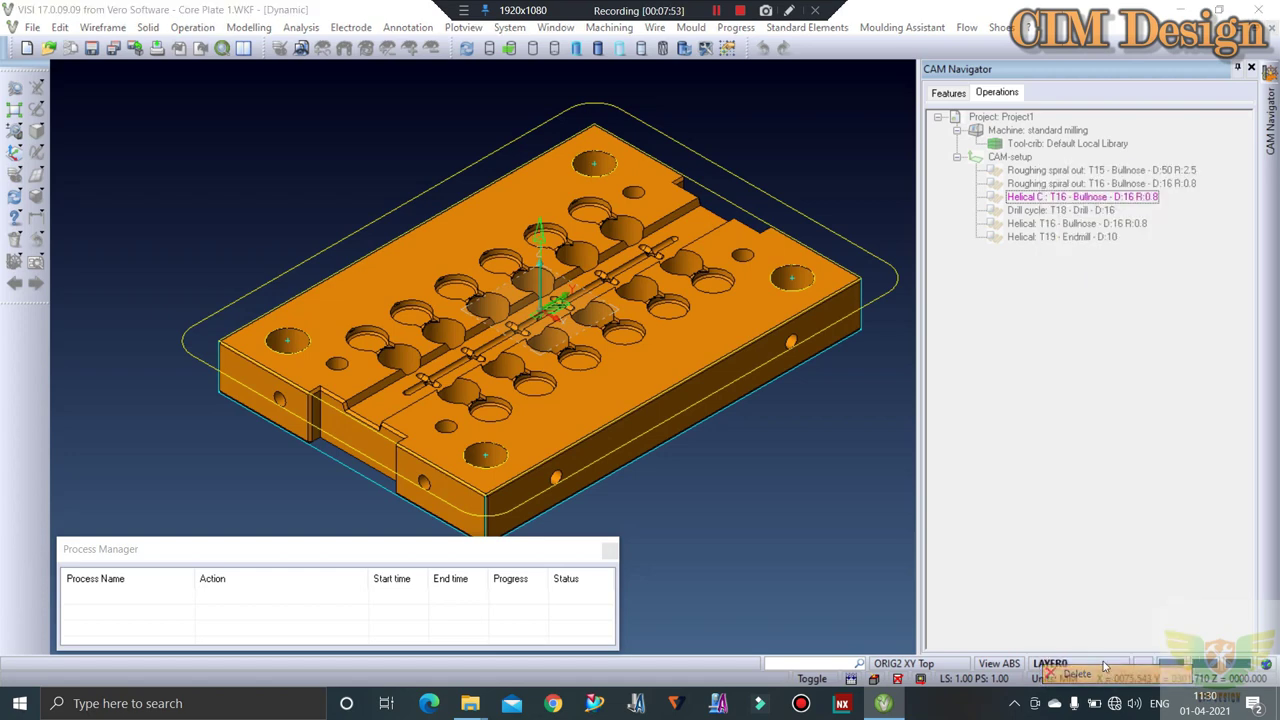
{"action": "left_click", "coordinate": [710, 352]}
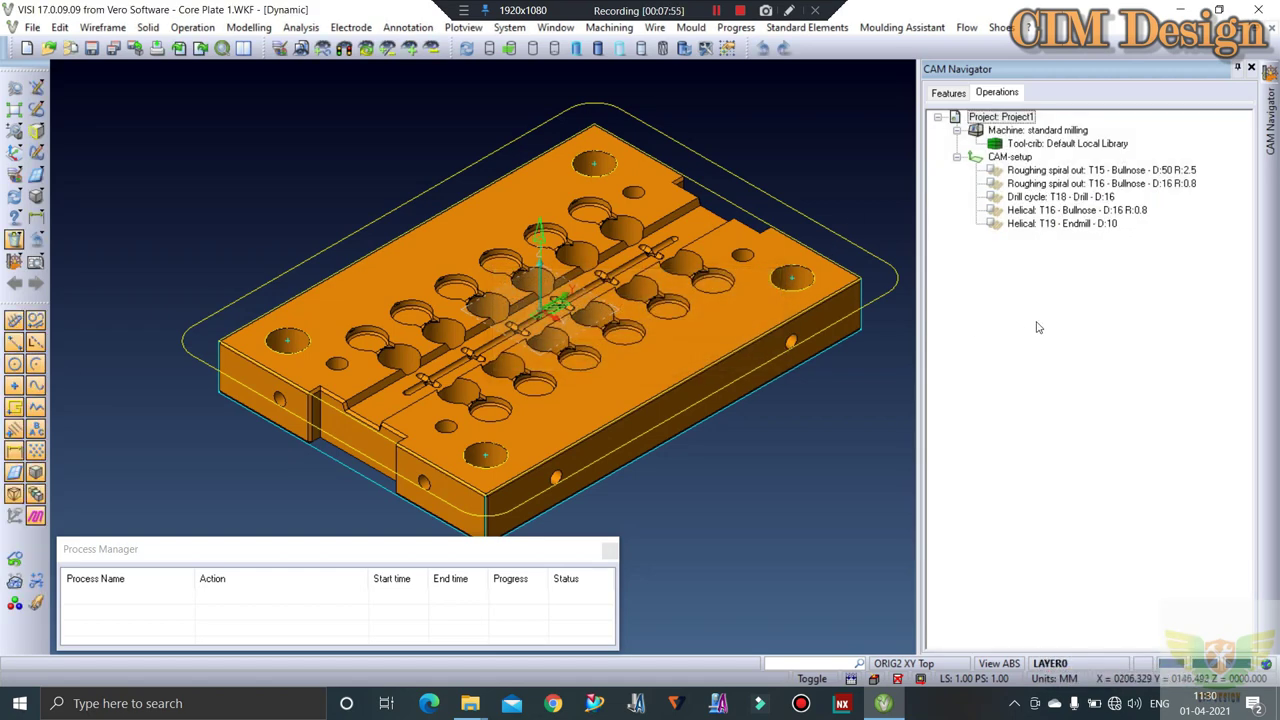
{"action": "left_click", "coordinate": [1037, 322]}
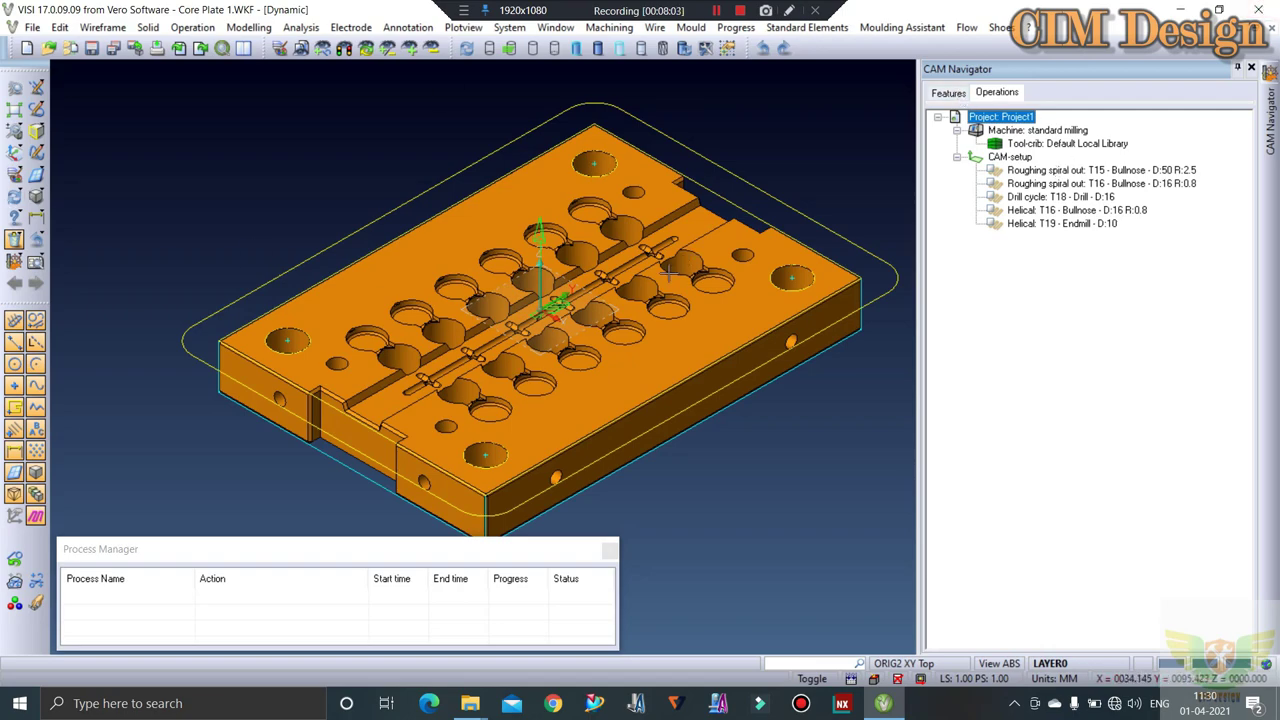
Start a new 3-axis Constant Z machining operation in the CAM setup
{"action": "mouse_move", "coordinate": [668, 274]}
{"action": "middle_mouse_down"}
{"action": "mouse_move", "coordinate": [506, 346]}
{"action": "mouse_move", "coordinate": [652, 229]}
{"action": "middle_mouse_up"}
{"action": "scroll", "coordinate": [506, 346], "scroll_direction": "down", "scroll_amount": 2}
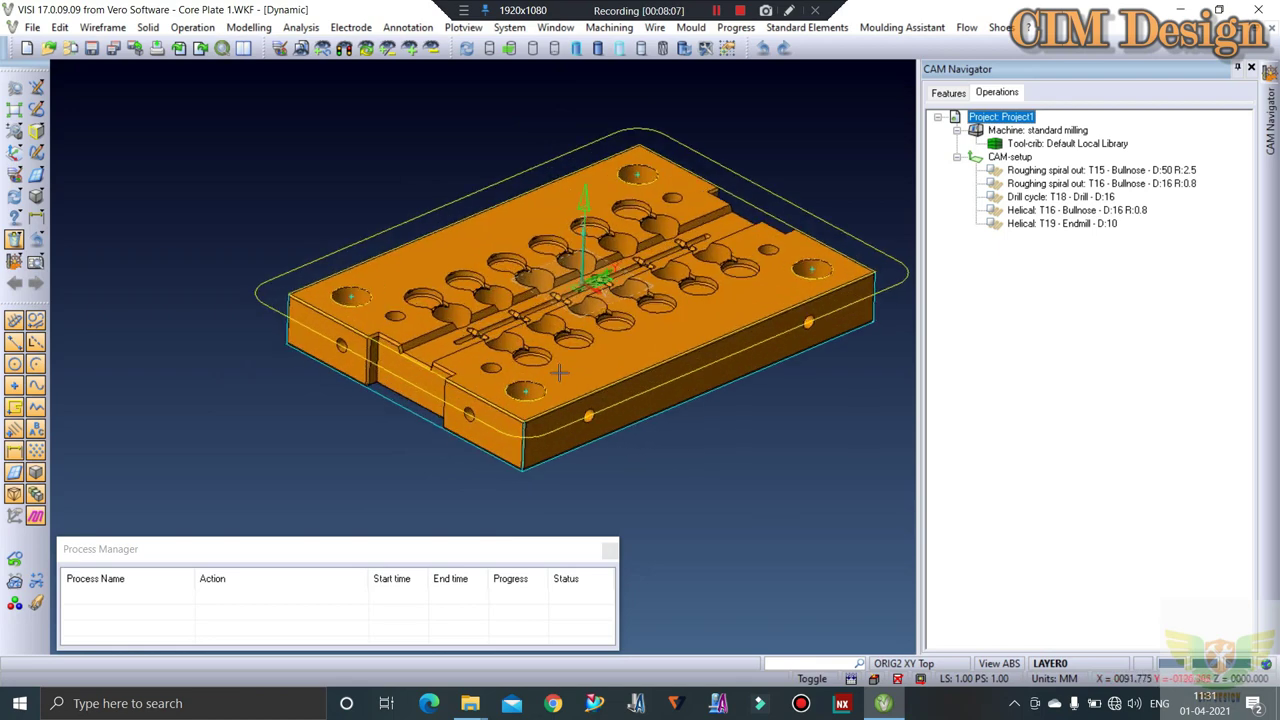
{"action": "scroll", "coordinate": [652, 229], "scroll_direction": "up", "scroll_amount": 2}
{"action": "scroll", "coordinate": [652, 229], "scroll_direction": "down", "scroll_amount": 2}
{"action": "middle_click_drag", "start_coordinate": [718, 225], "coordinate": [676, 281]}
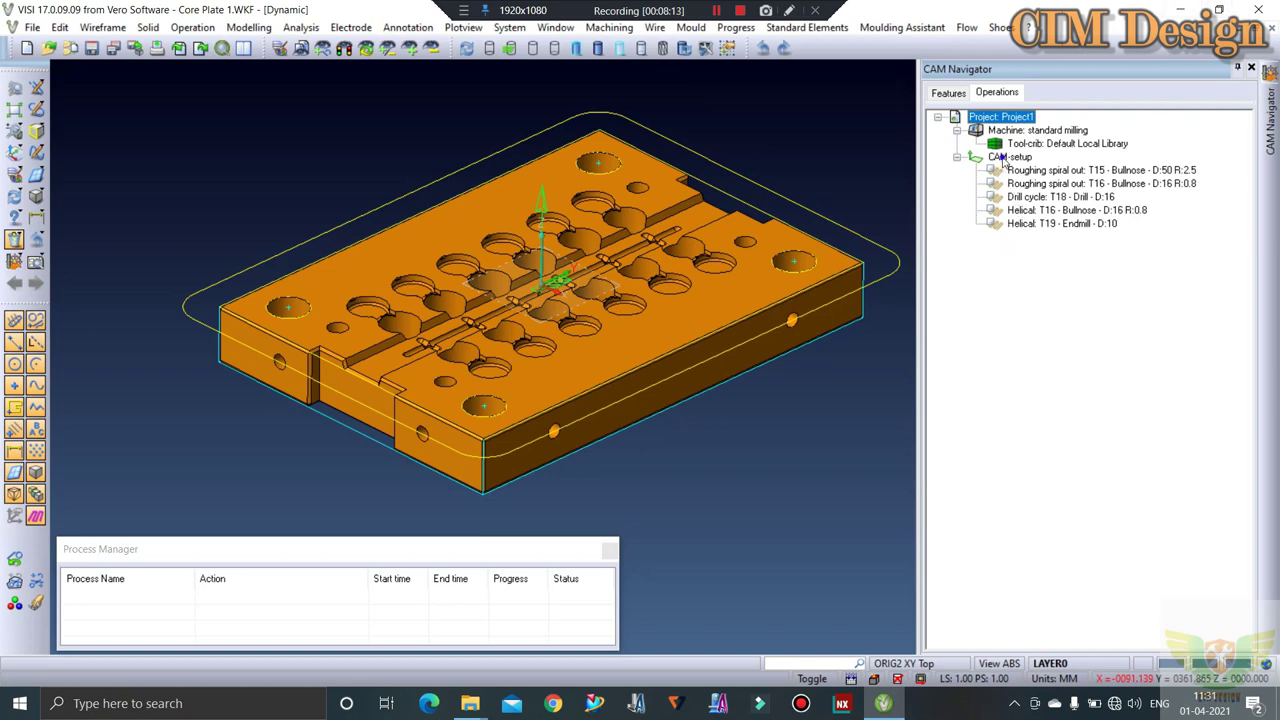
{"action": "right_click", "coordinate": [1003, 160]}
{"action": "left_click", "coordinate": [1070, 258]}
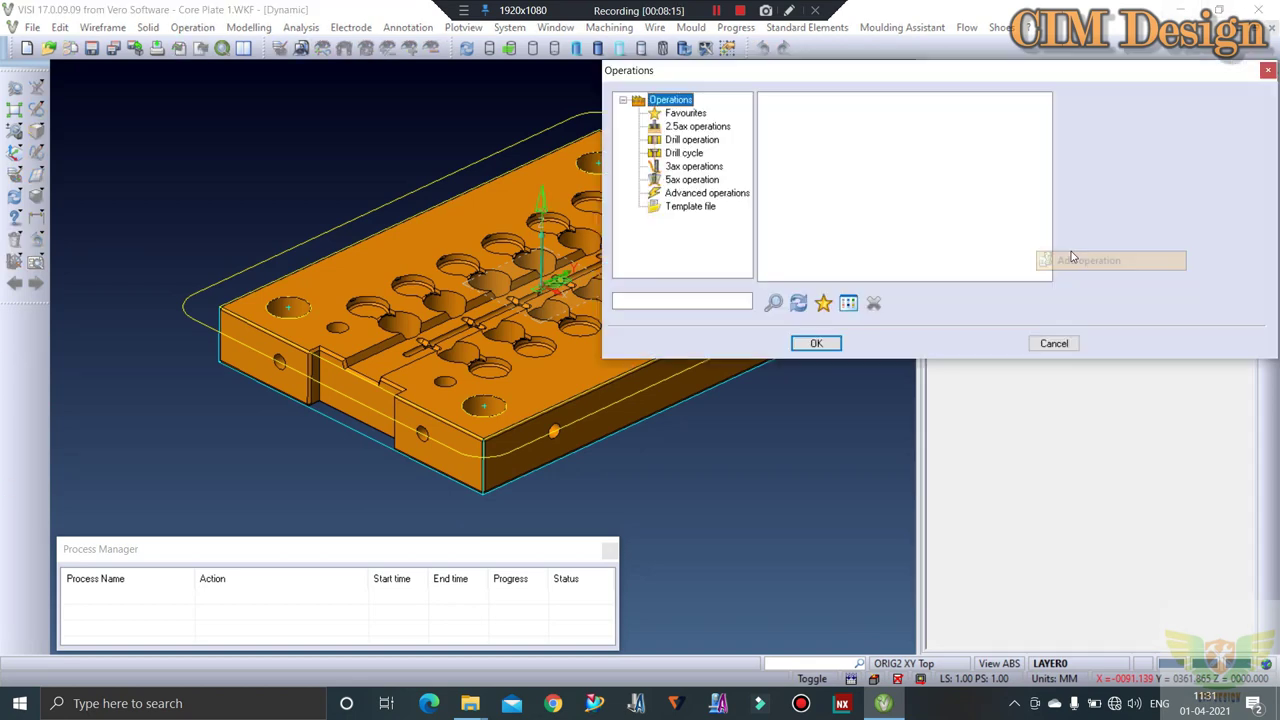
{"action": "left_click", "coordinate": [693, 166]}
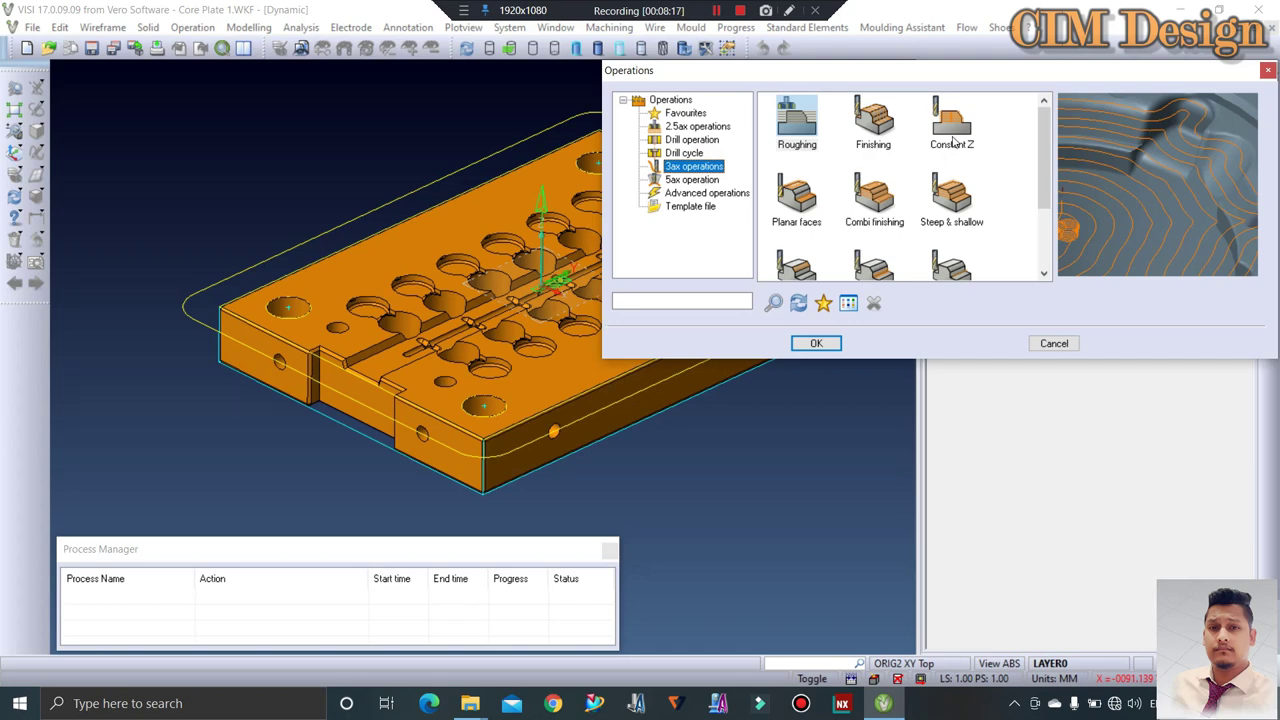
{"action": "left_click", "coordinate": [960, 142]}
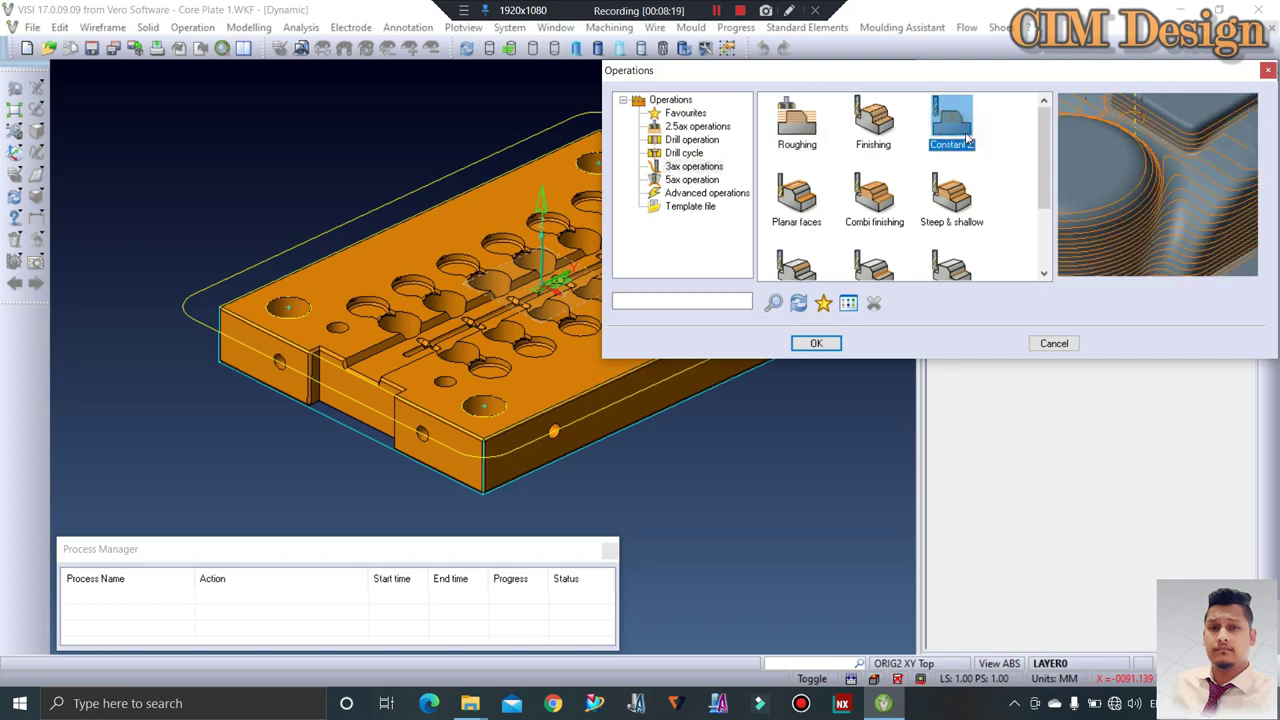
Assign the T16 16 mm bullnose tool and confirm the part model
{"action": "left_click", "coordinate": [816, 343]}
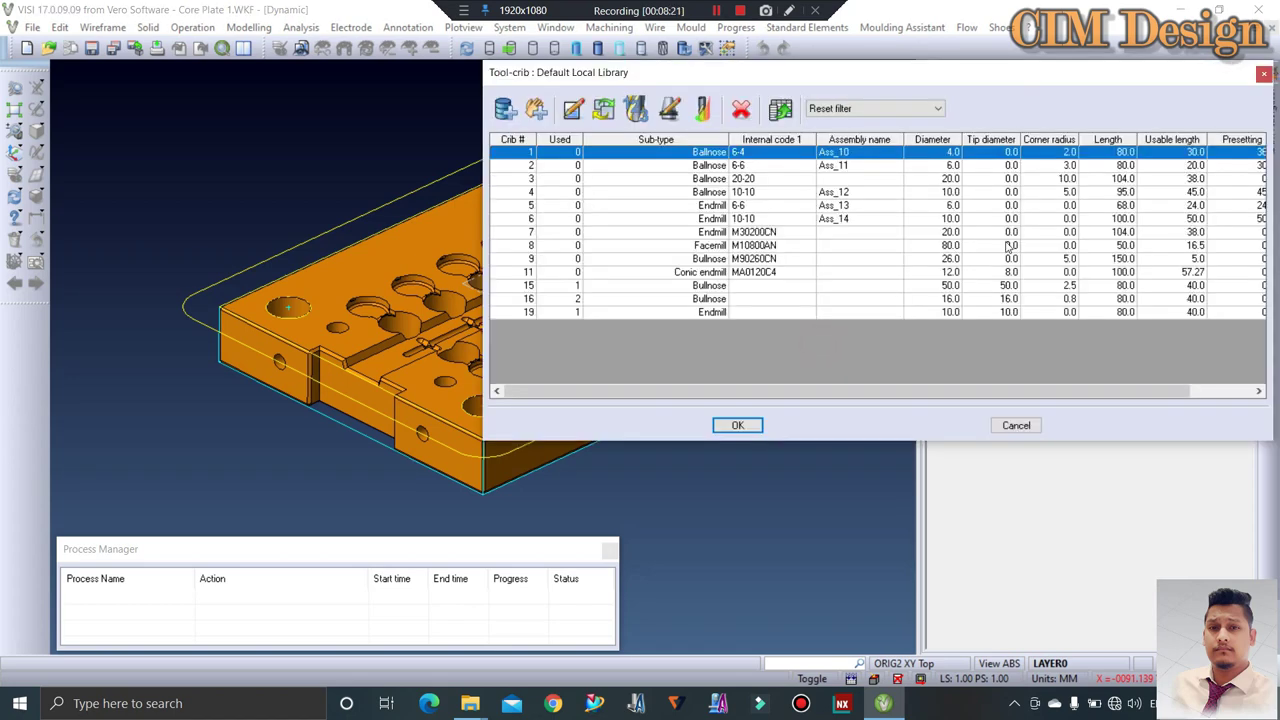
{"action": "left_click", "coordinate": [765, 306]}
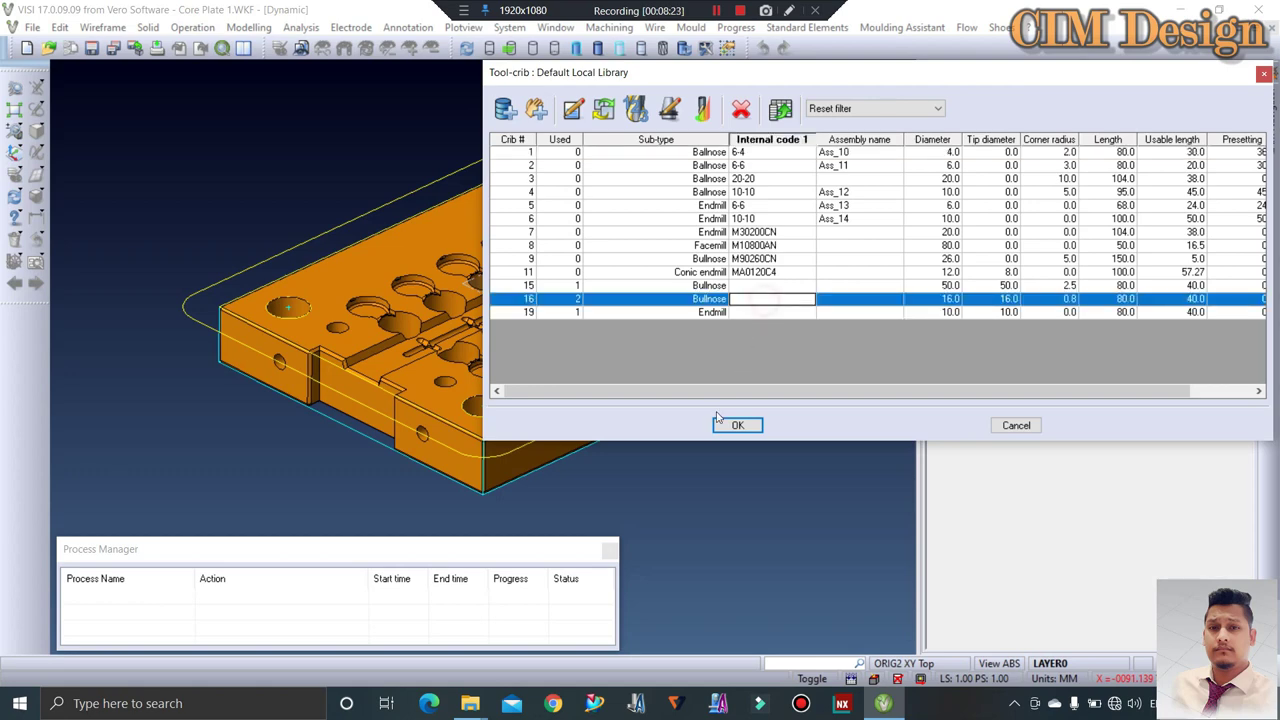
{"action": "left_click", "coordinate": [737, 425]}
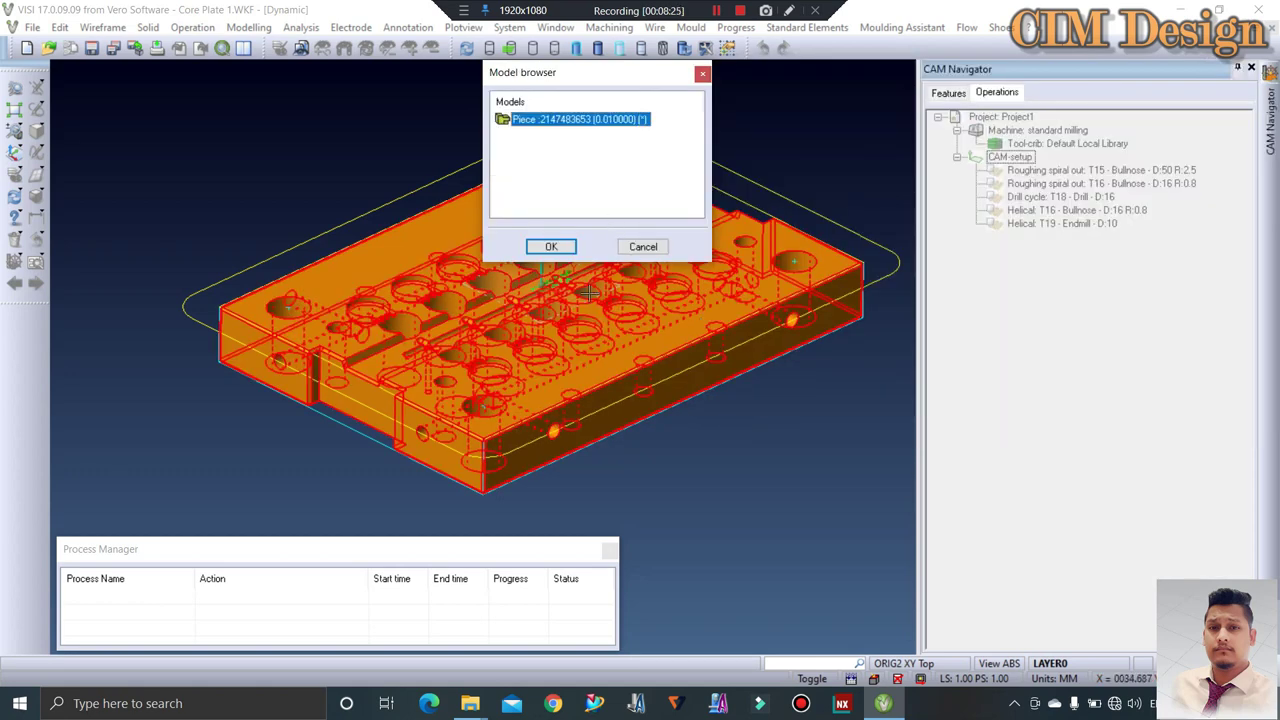
{"action": "left_click", "coordinate": [551, 246]}
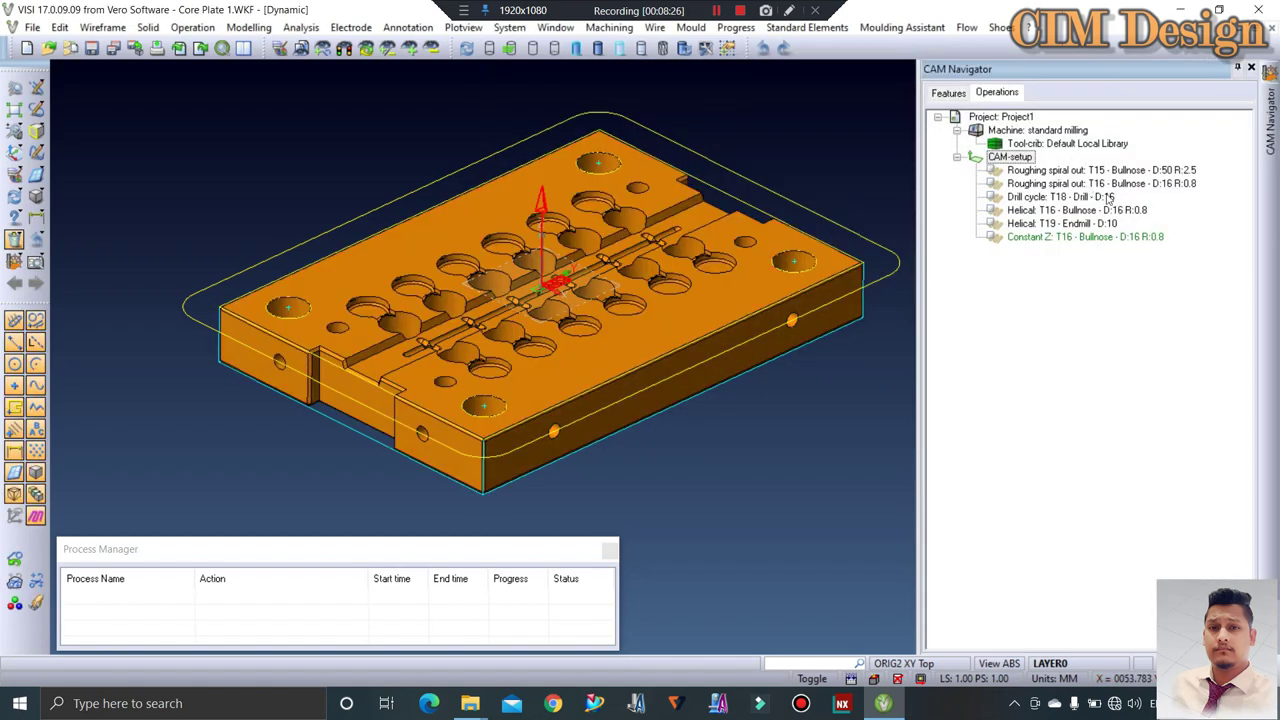
Move Constant Z ahead of the drill cycle and bound it by the outer profile
{"action": "left_click_drag", "start_coordinate": [1110, 234], "coordinate": [1124, 200]}
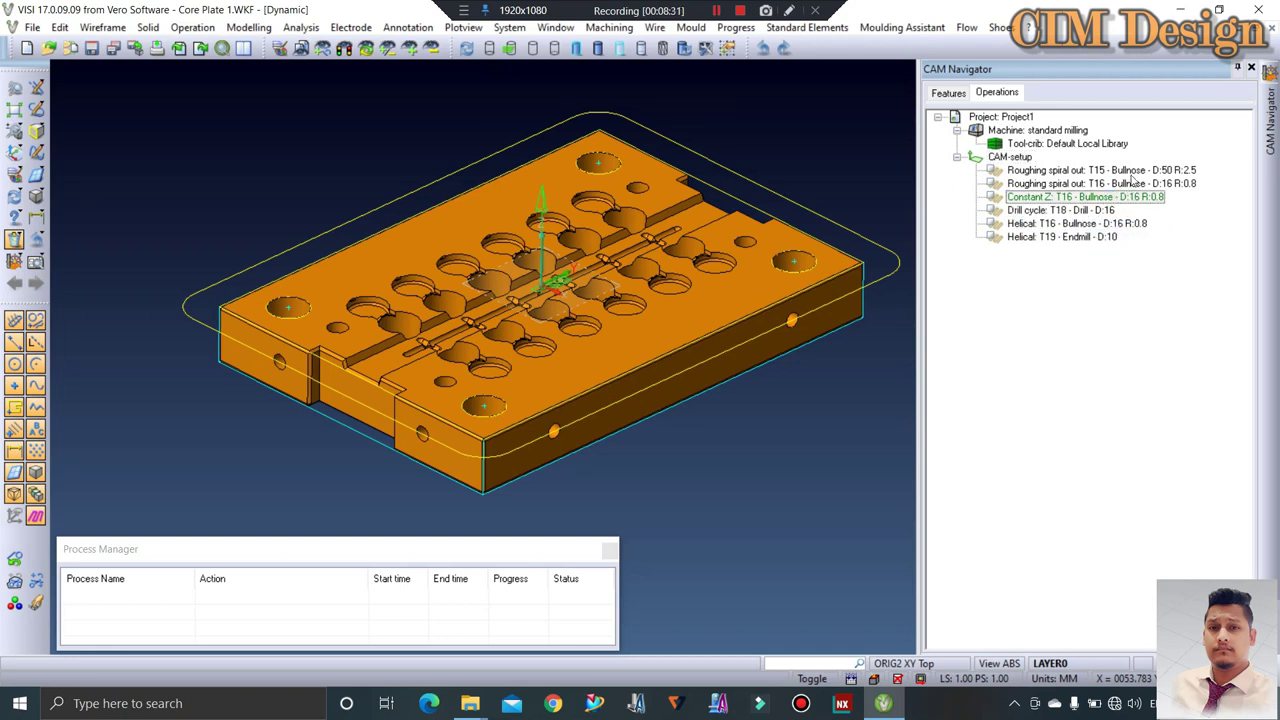
{"action": "right_click", "coordinate": [1128, 197]}
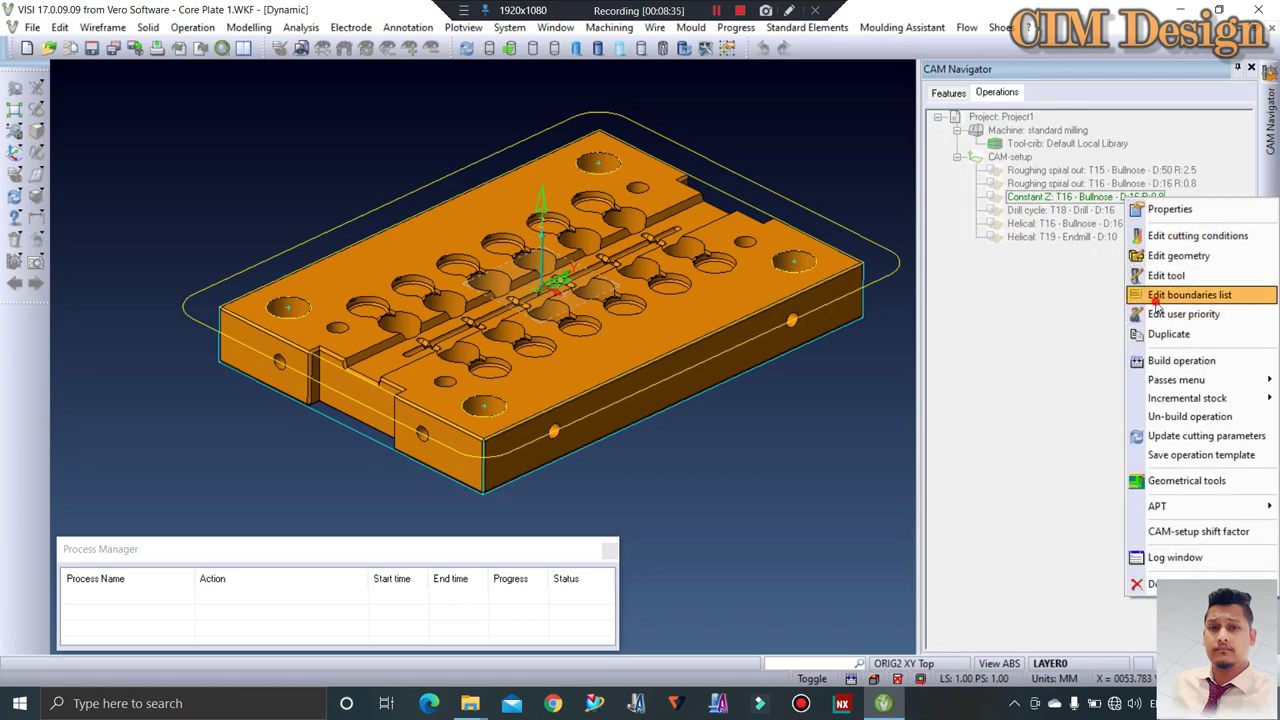
{"action": "left_click", "coordinate": [1170, 294]}
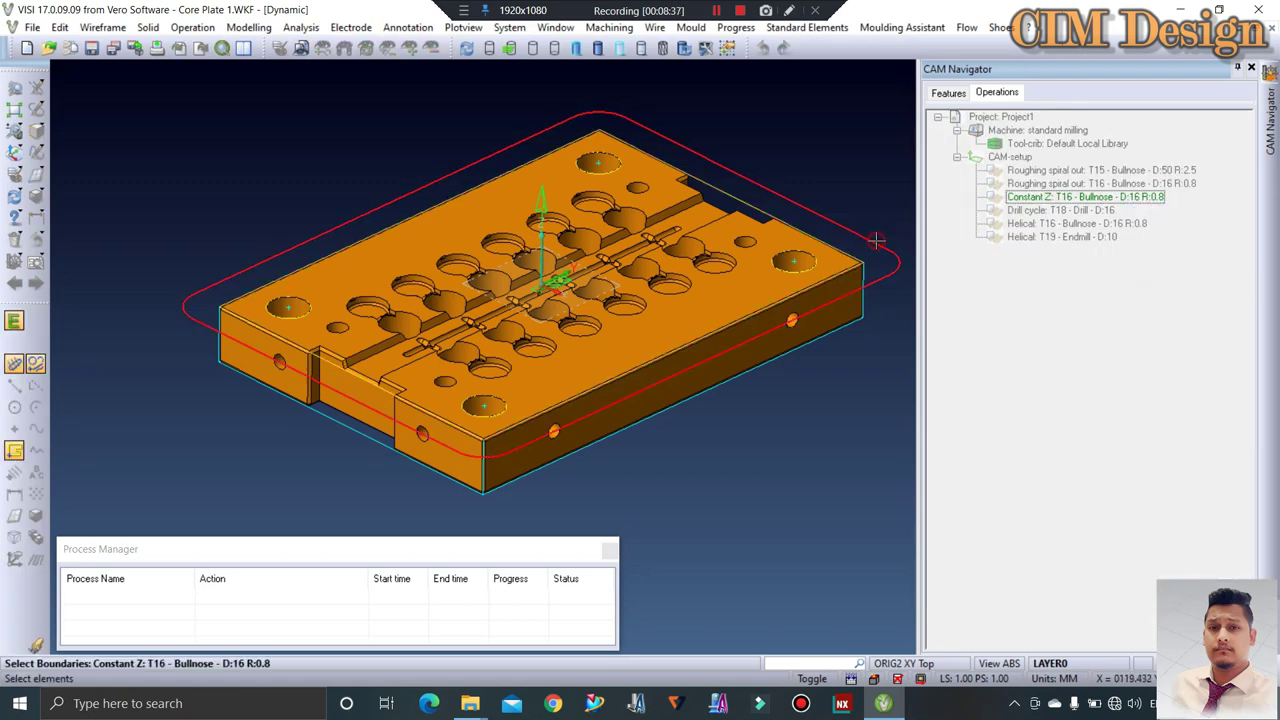
{"action": "left_click", "coordinate": [872, 240]}
{"action": "key", "text": "Return"}
Give Constant Z 0.1 side and bottom allowance, Z level method and 0.2 stepdown
{"action": "double_click", "coordinate": [1018, 197]}
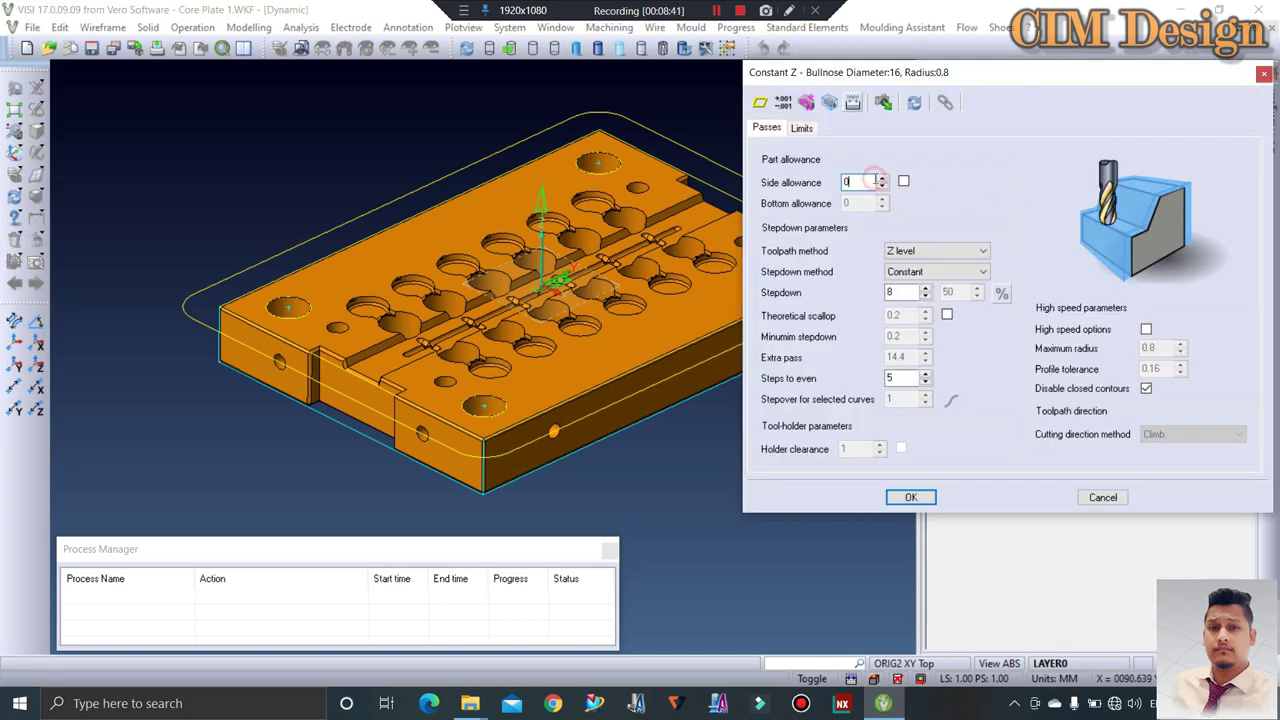
{"action": "left_click", "coordinate": [874, 180]}
{"action": "type", "text": ".1"}
{"action": "left_click", "coordinate": [903, 181]}
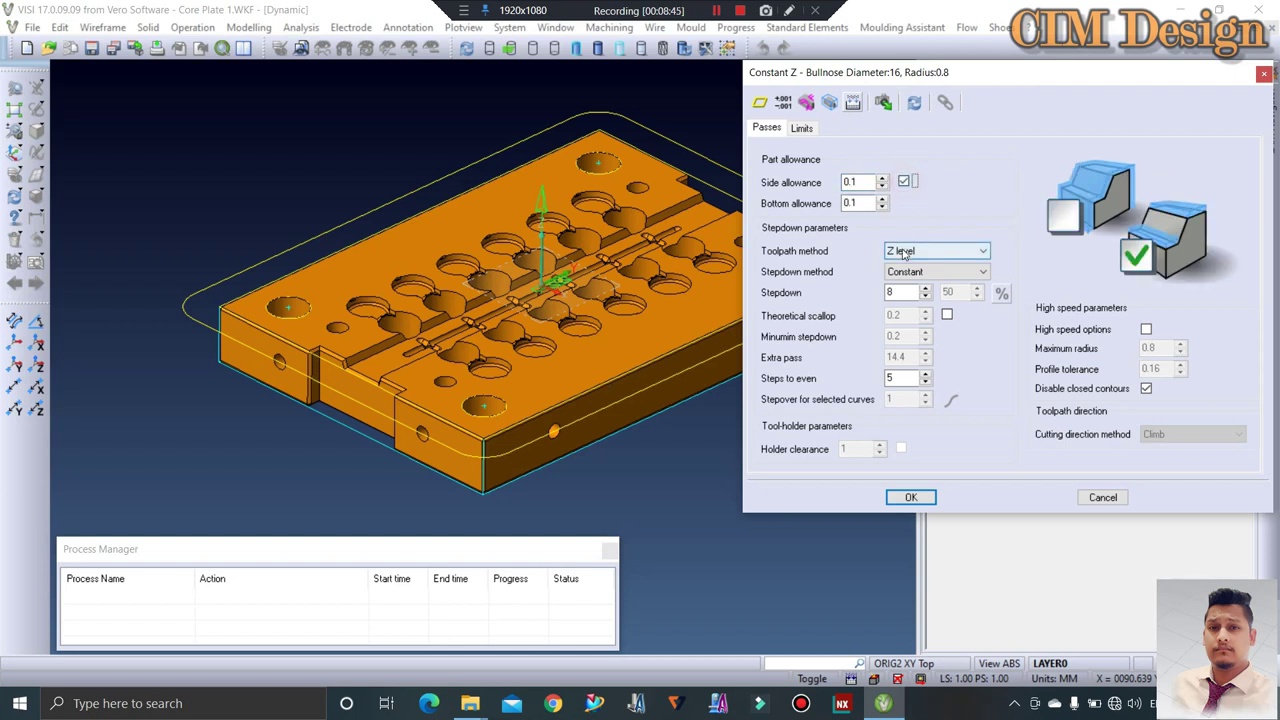
{"action": "left_click", "coordinate": [905, 251]}
{"action": "left_click", "coordinate": [900, 252]}
{"action": "left_click", "coordinate": [896, 292]}
{"action": "type", "text": "0.2"}
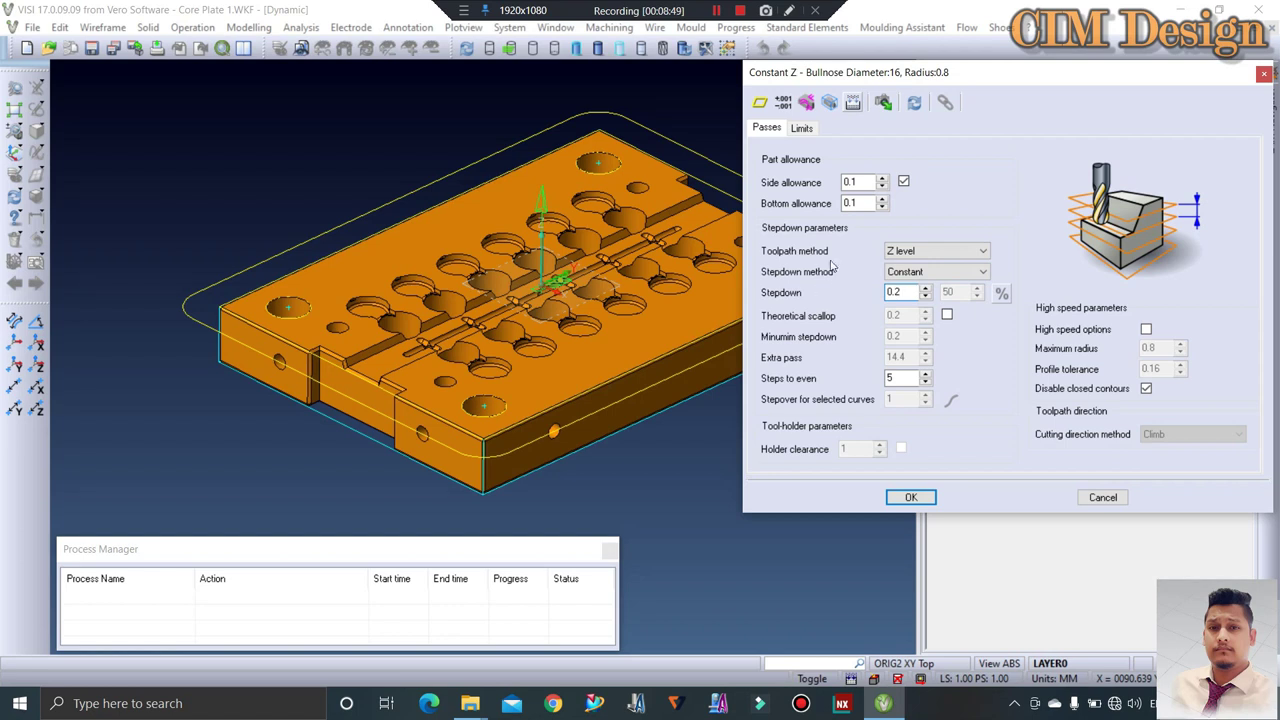
{"action": "left_click", "coordinate": [799, 128]}
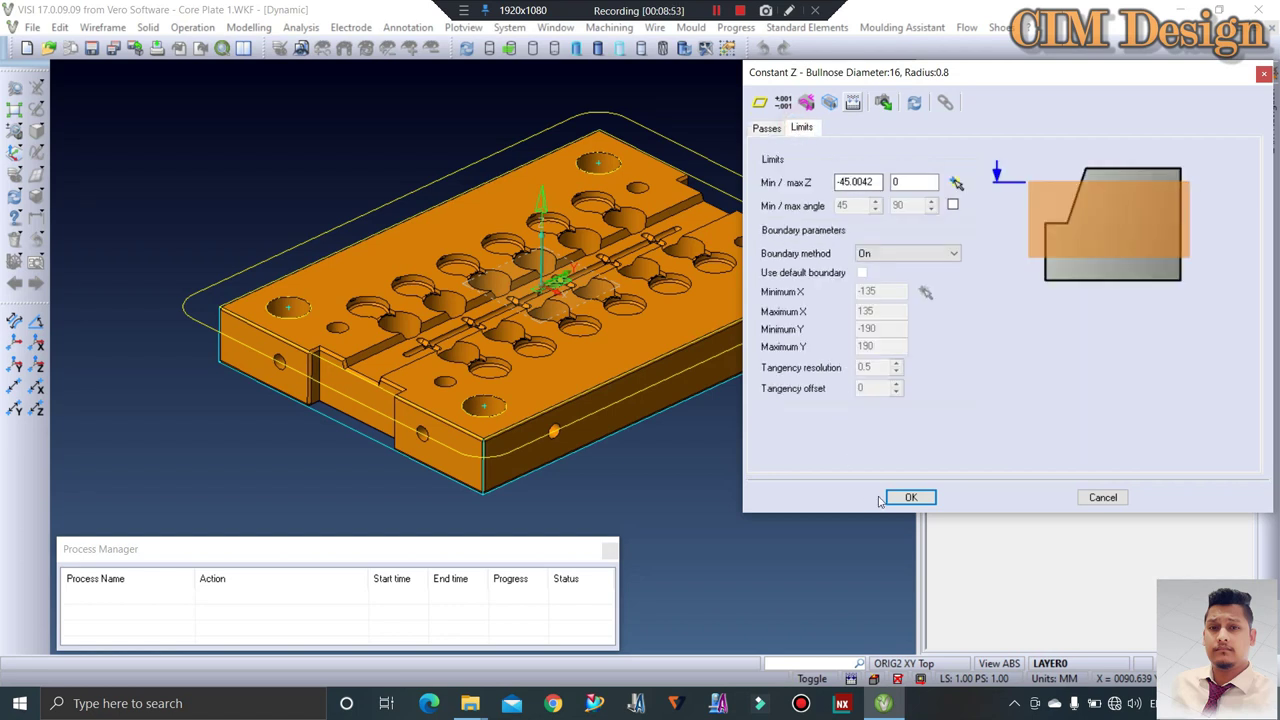
{"action": "left_click", "coordinate": [910, 503]}
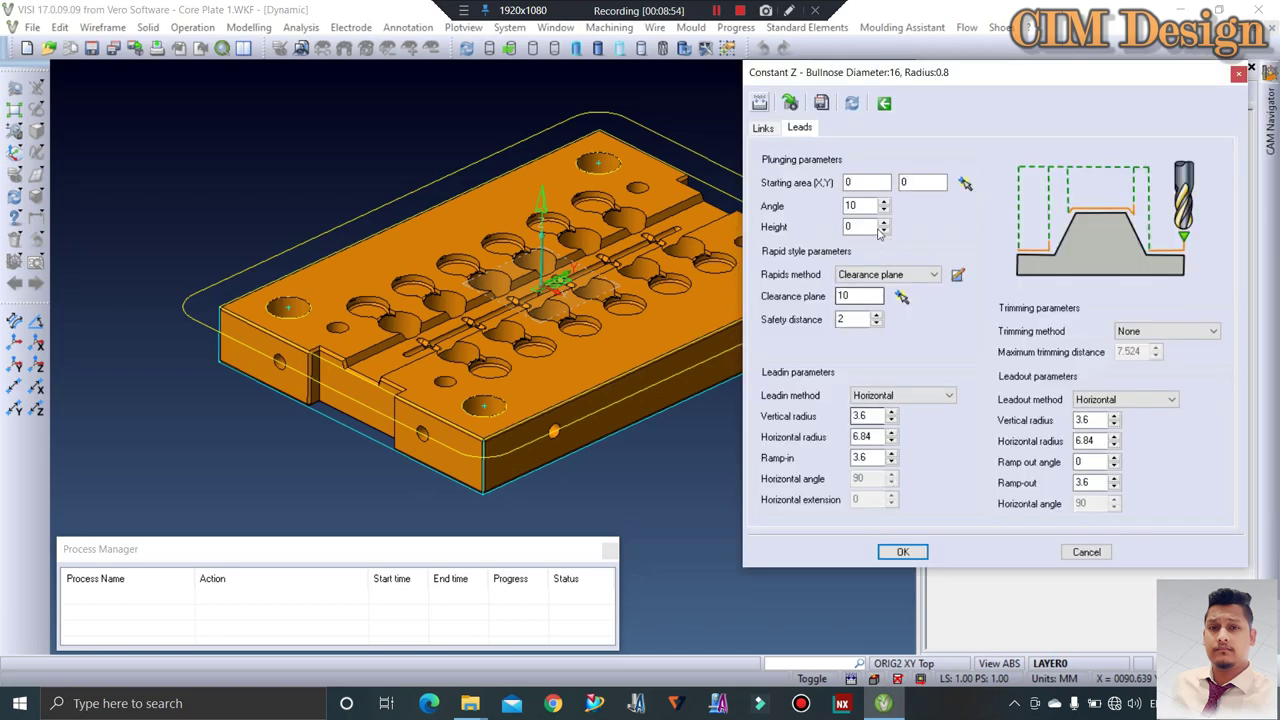
Set the Constant Z cutting direction to Zigzag in the linking settings
{"action": "left_click", "coordinate": [765, 128]}
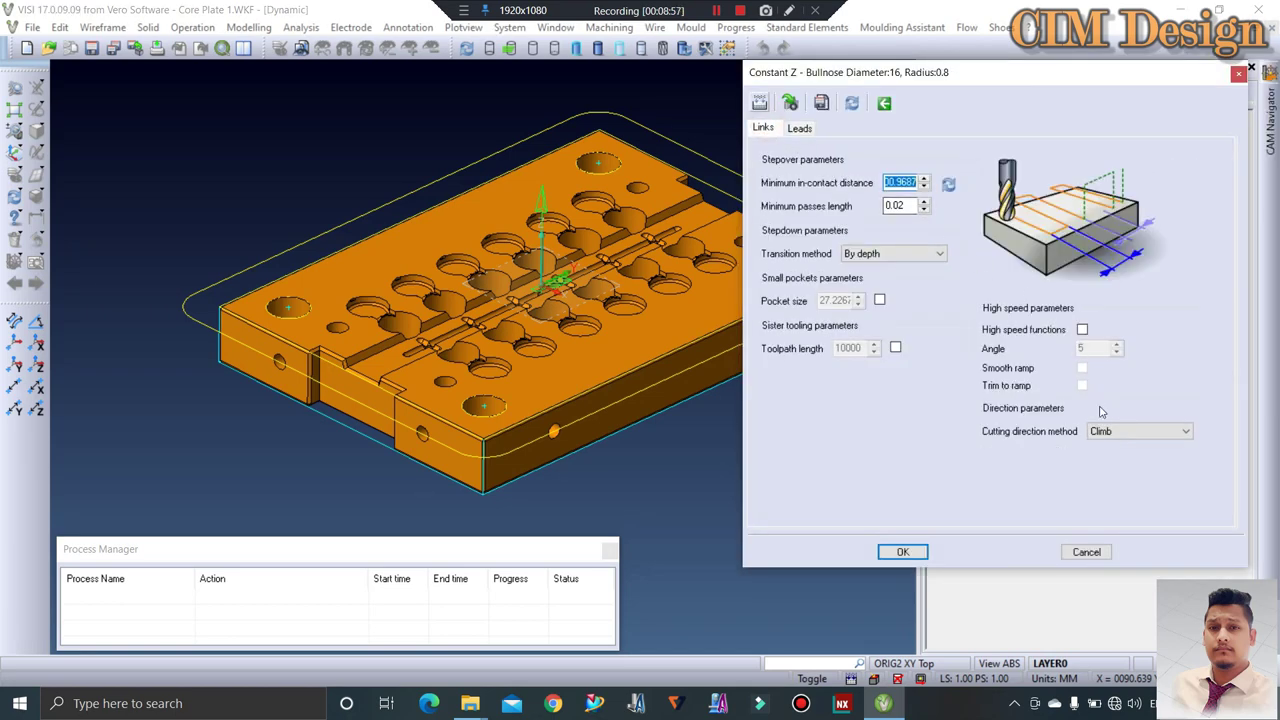
{"action": "left_click", "coordinate": [1121, 438]}
{"action": "left_click", "coordinate": [1110, 471]}
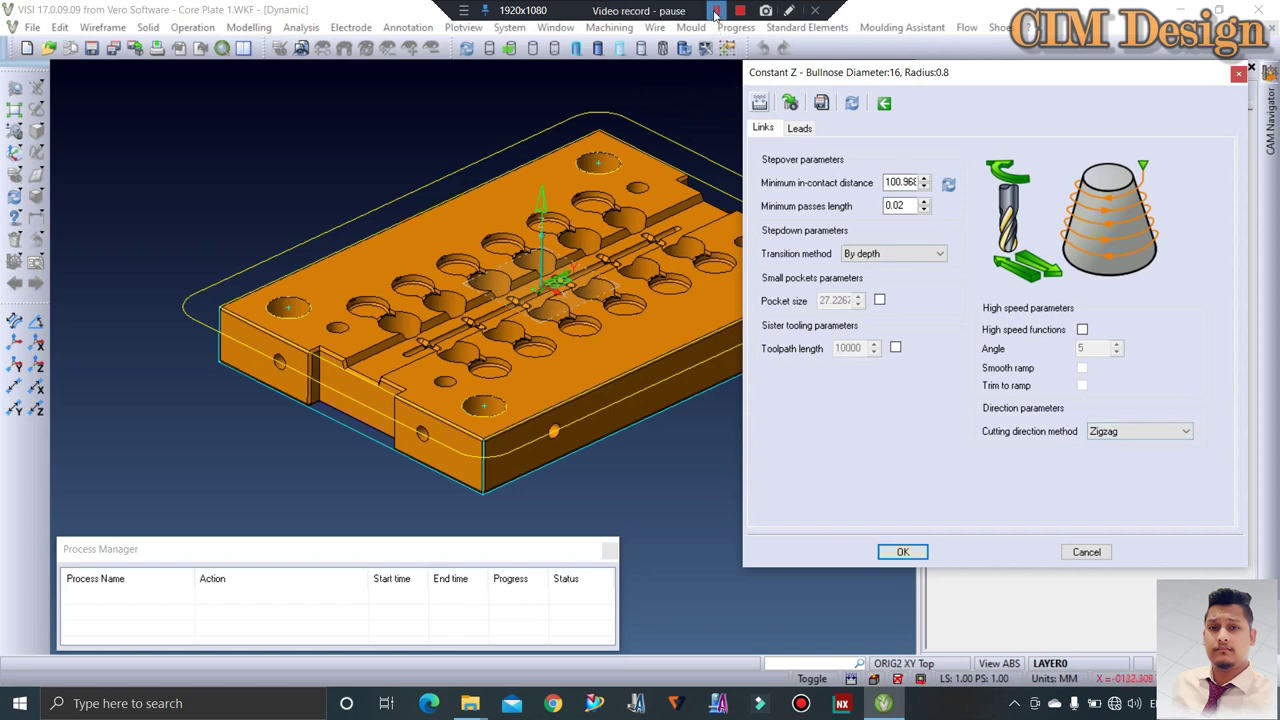
{"action": "key", "text": "Up"}
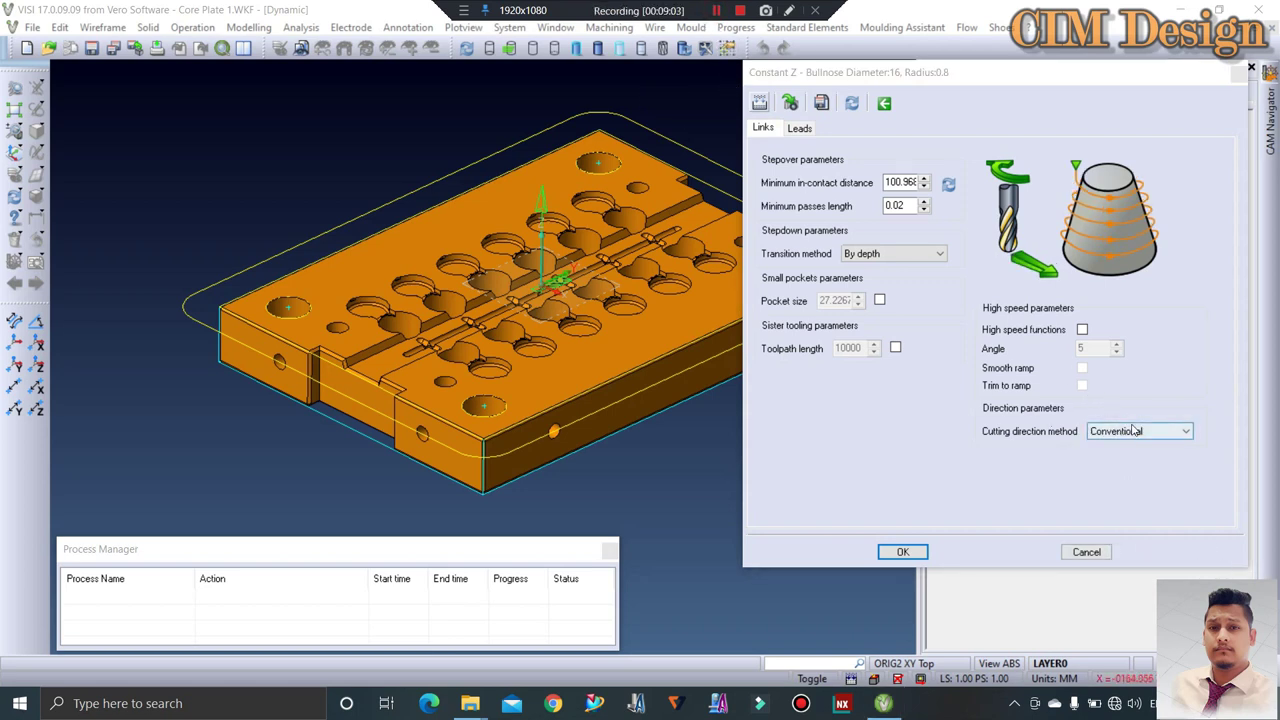
{"action": "left_click", "coordinate": [1115, 431]}
{"action": "left_click", "coordinate": [1113, 446]}
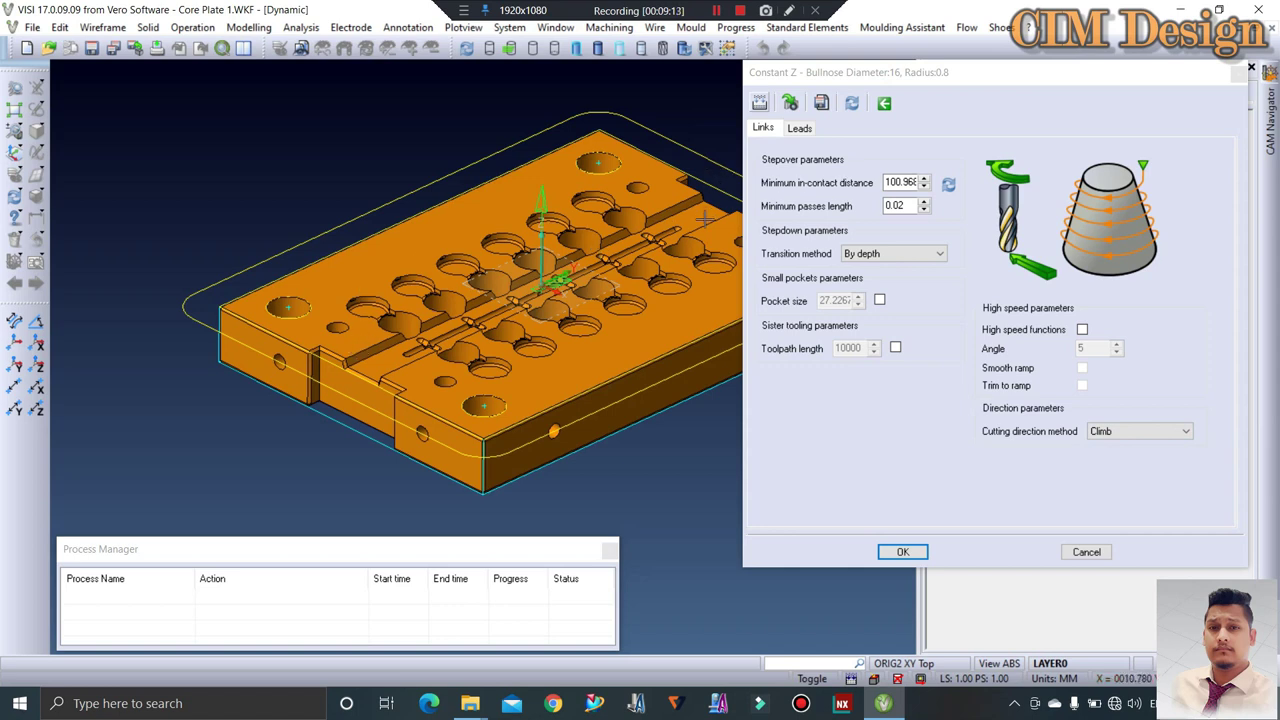
{"action": "middle_click_drag", "start_coordinate": [608, 270], "coordinate": [490, 280]}
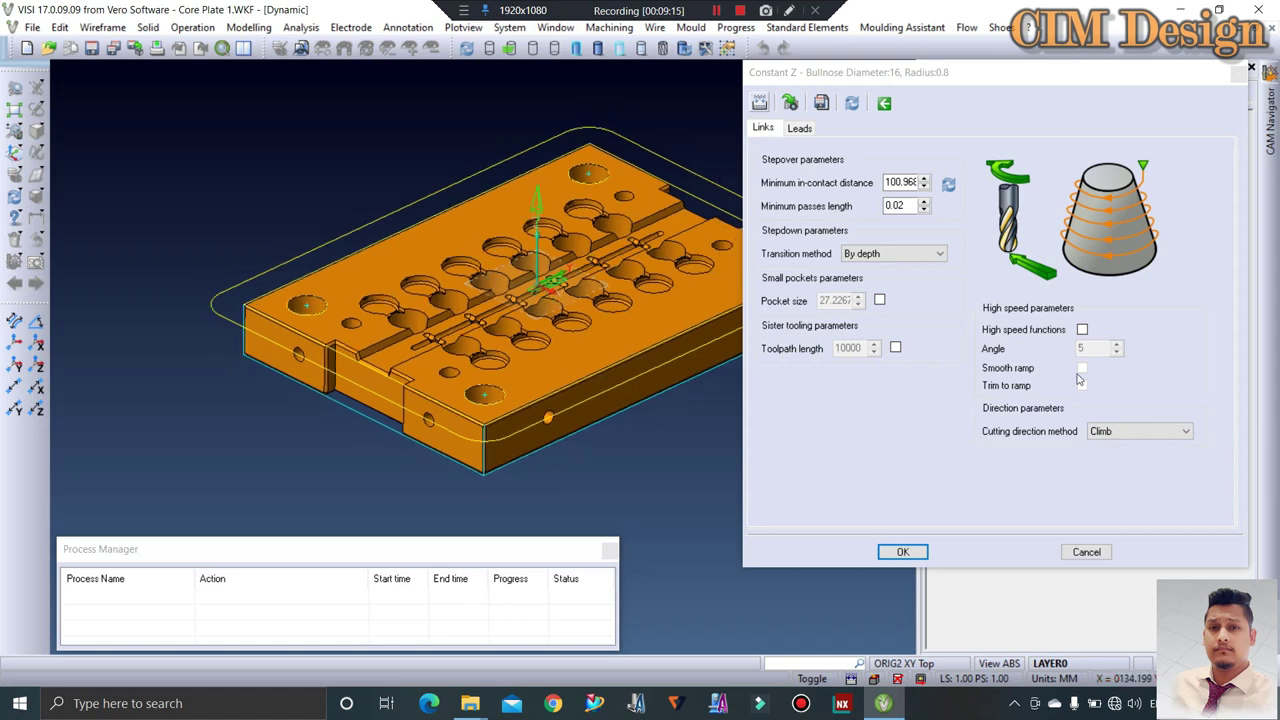
{"action": "left_click", "coordinate": [1112, 430]}
{"action": "left_click", "coordinate": [1114, 455]}
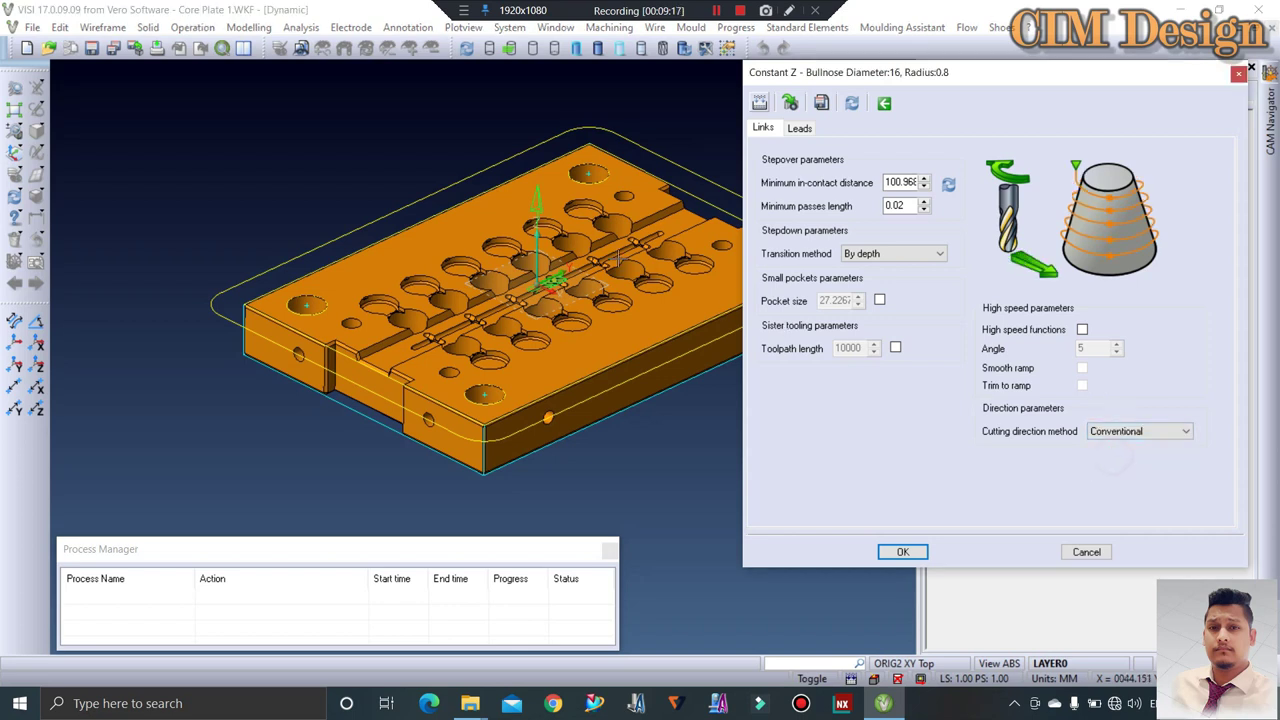
{"action": "left_click", "coordinate": [1130, 430]}
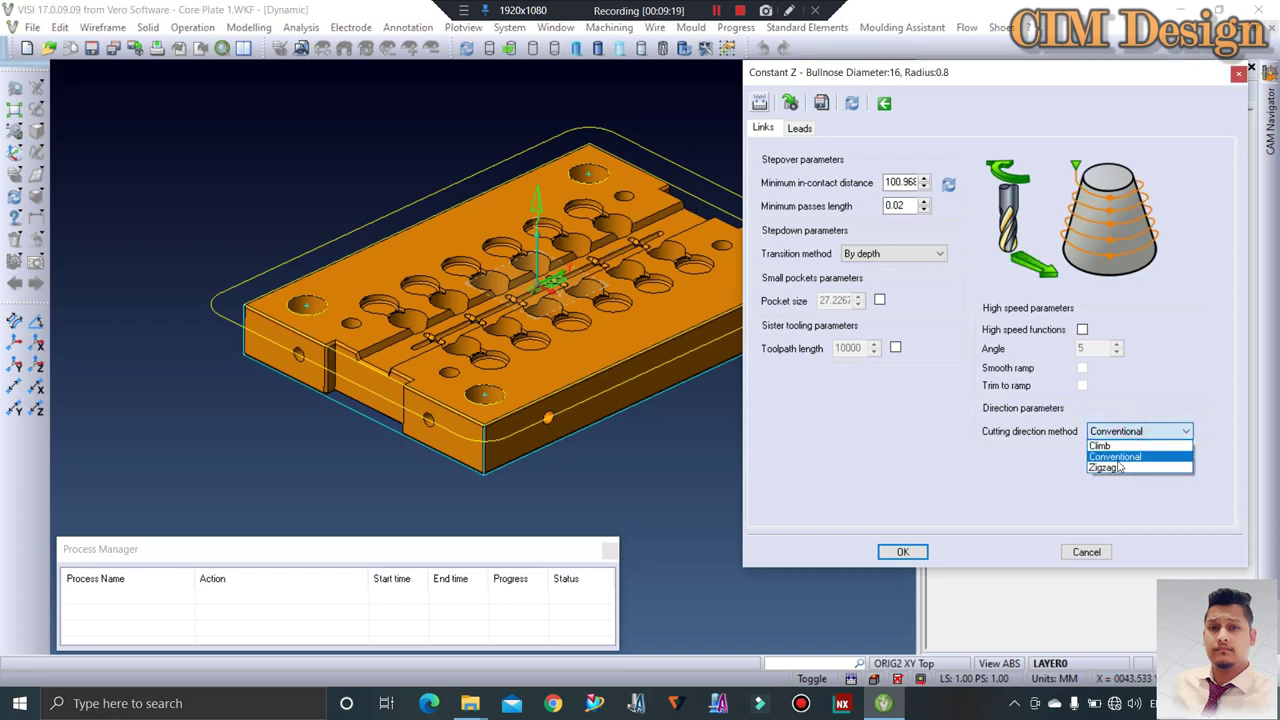
{"action": "left_click", "coordinate": [1114, 470]}
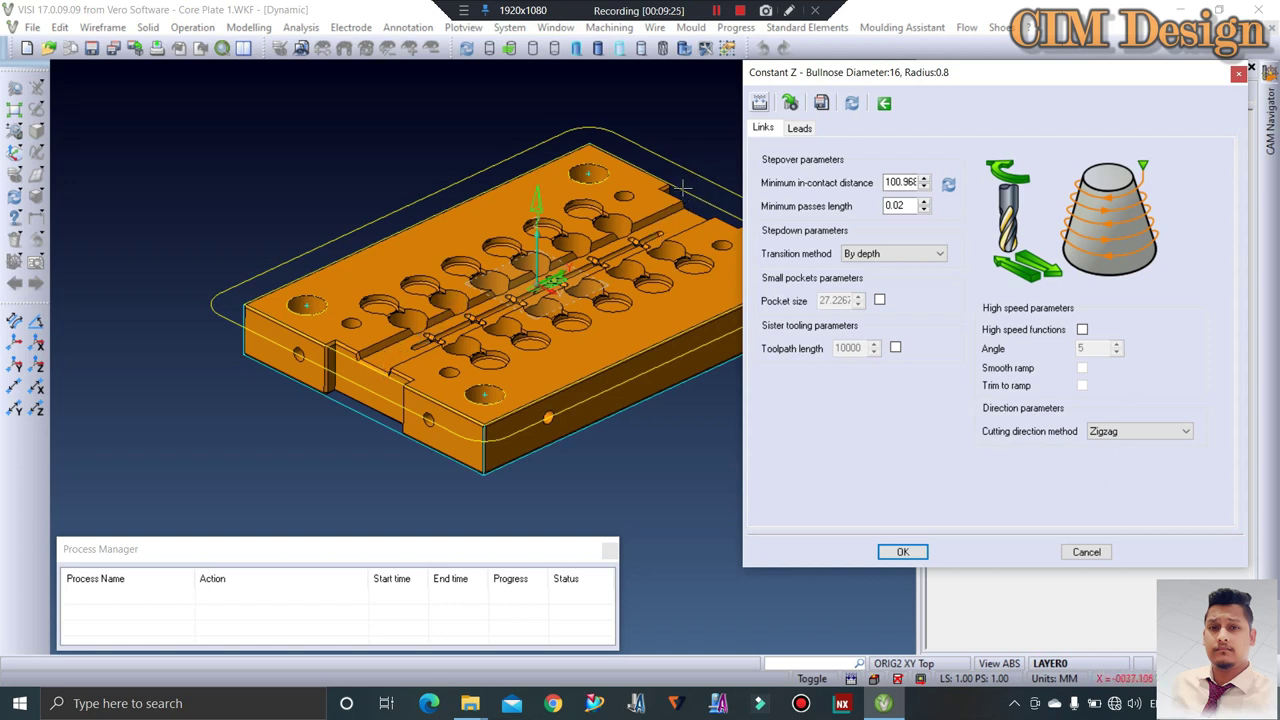
{"action": "left_click", "coordinate": [1185, 430]}
{"action": "left_click", "coordinate": [1185, 430]}
Make rapid moves use a safety distance of 5
{"action": "left_click", "coordinate": [801, 129]}
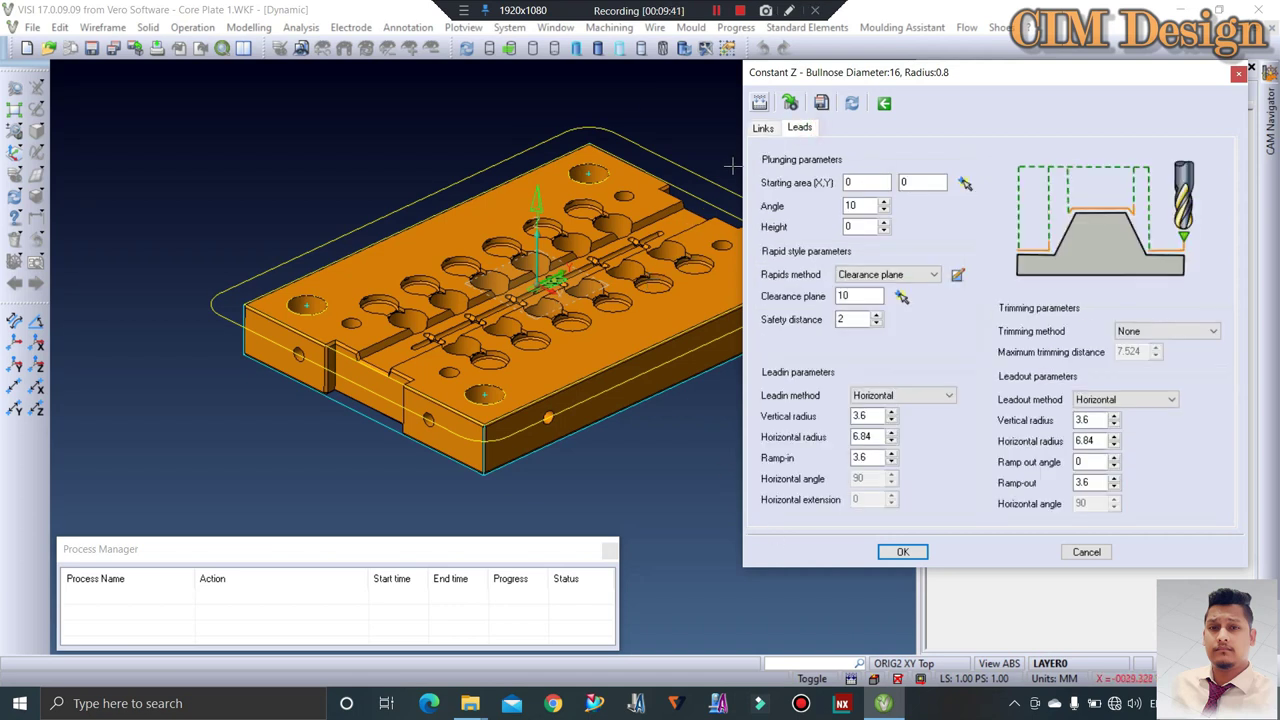
{"action": "left_click", "coordinate": [836, 270]}
{"action": "left_click", "coordinate": [855, 297]}
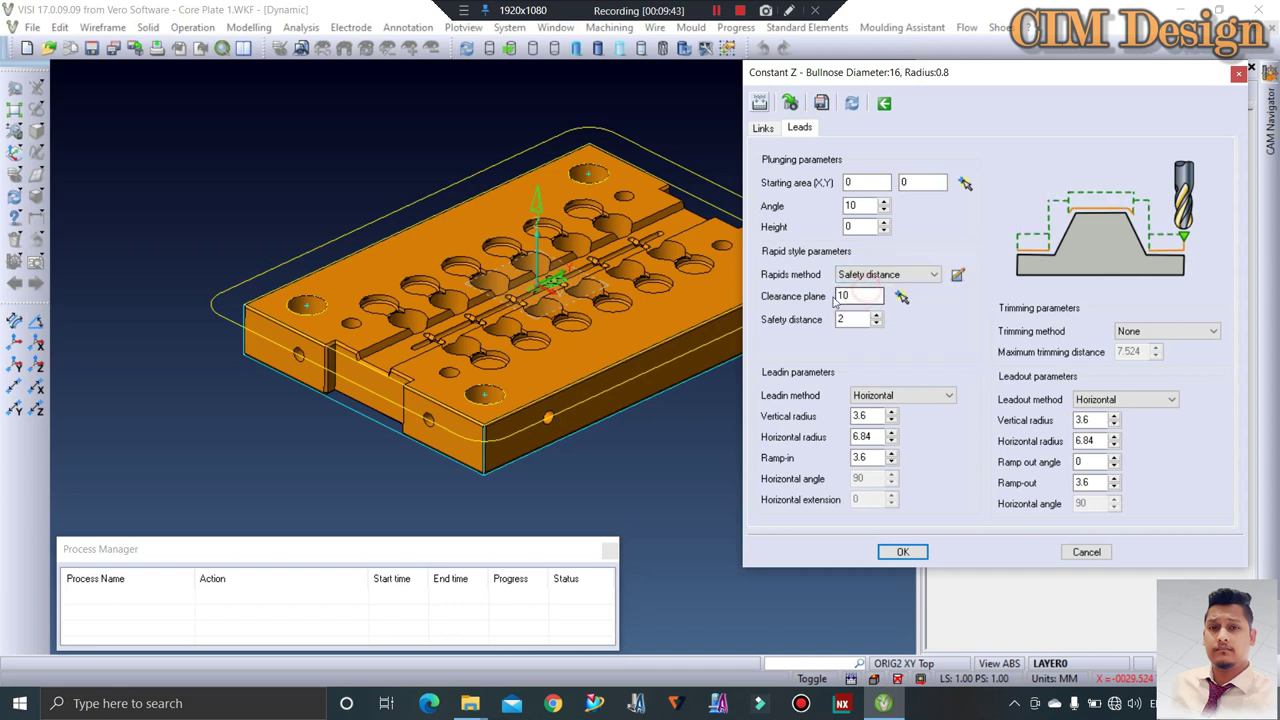
{"action": "key", "text": "Tab"}
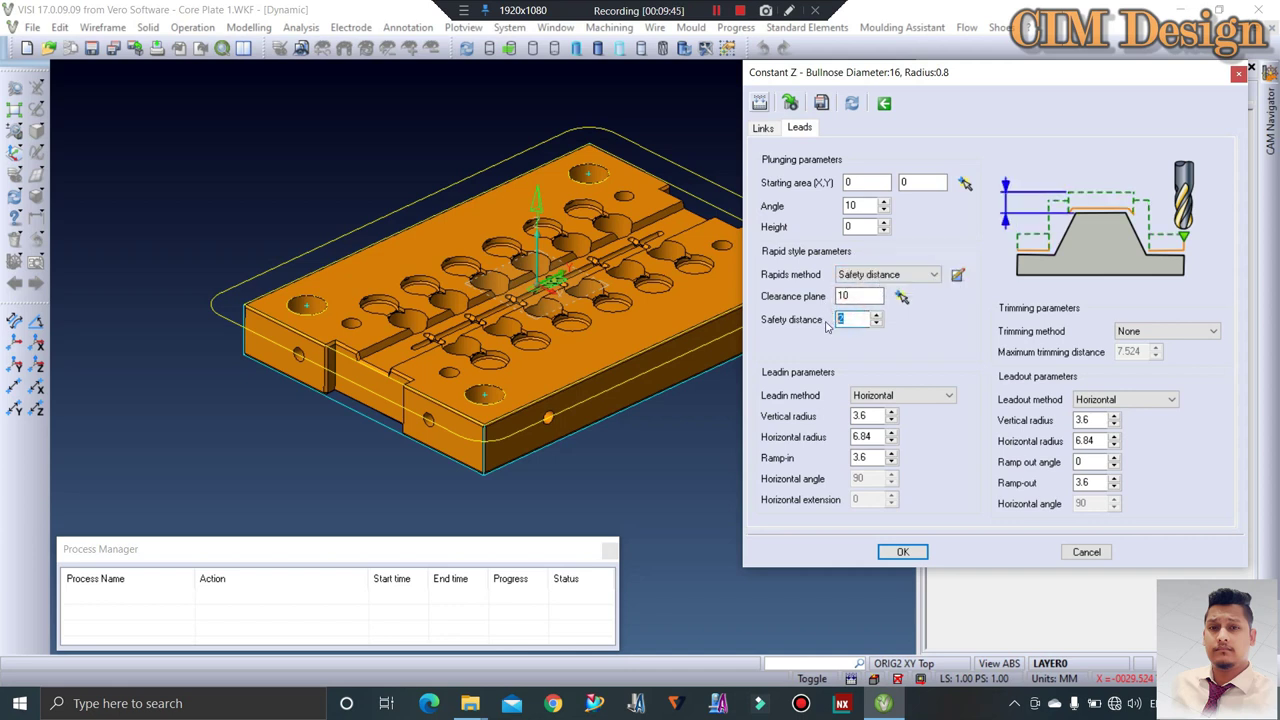
{"action": "type", "text": "5"}
Set vertical lead-in and lead-out with radius 4 and accept the Constant Z settings
{"action": "left_click", "coordinate": [900, 395]}
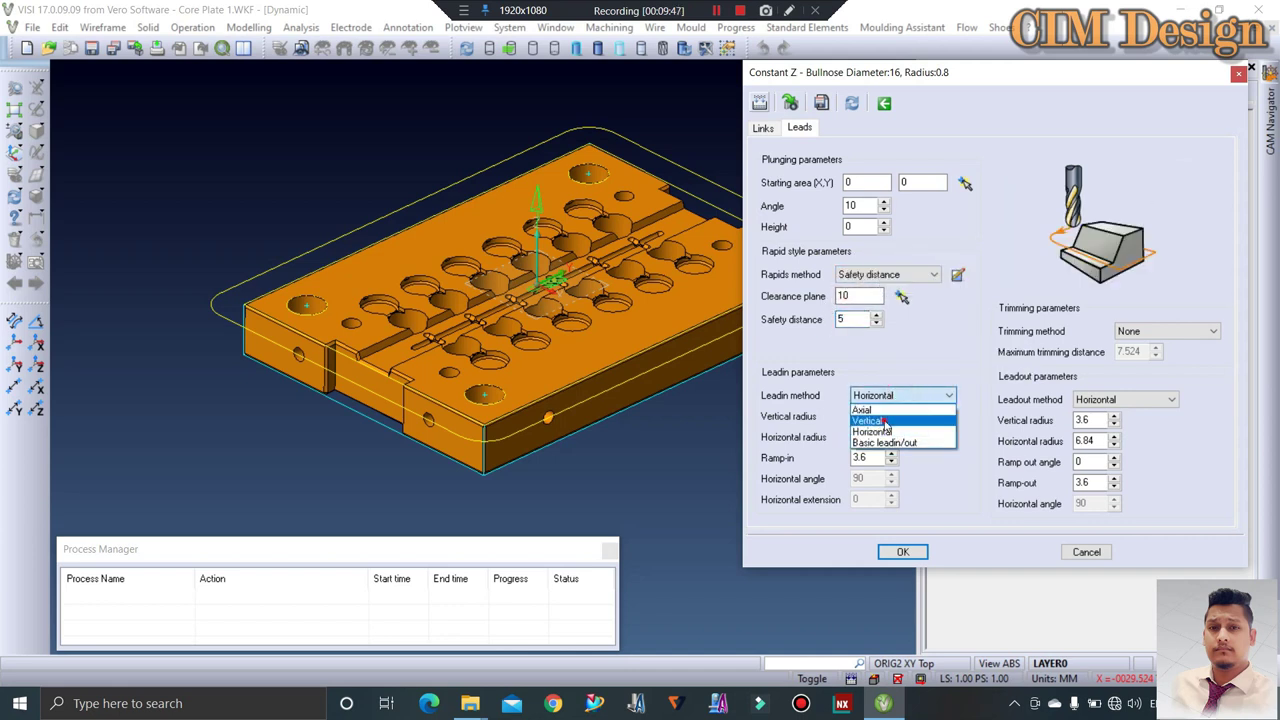
{"action": "left_click", "coordinate": [868, 420]}
{"action": "left_click", "coordinate": [1125, 399]}
{"action": "left_click", "coordinate": [1095, 437]}
{"action": "double_click", "coordinate": [1090, 420]}
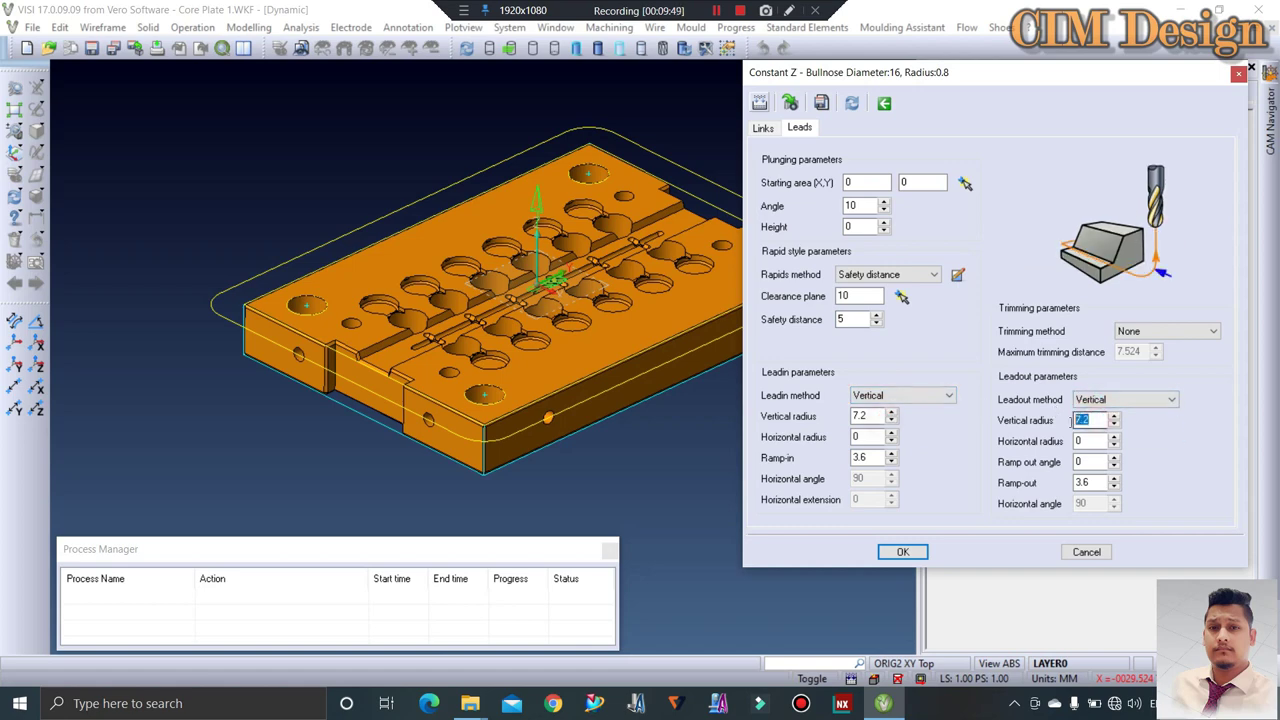
{"action": "type", "text": "4"}
{"action": "double_click", "coordinate": [865, 416]}
{"action": "type", "text": "4"}
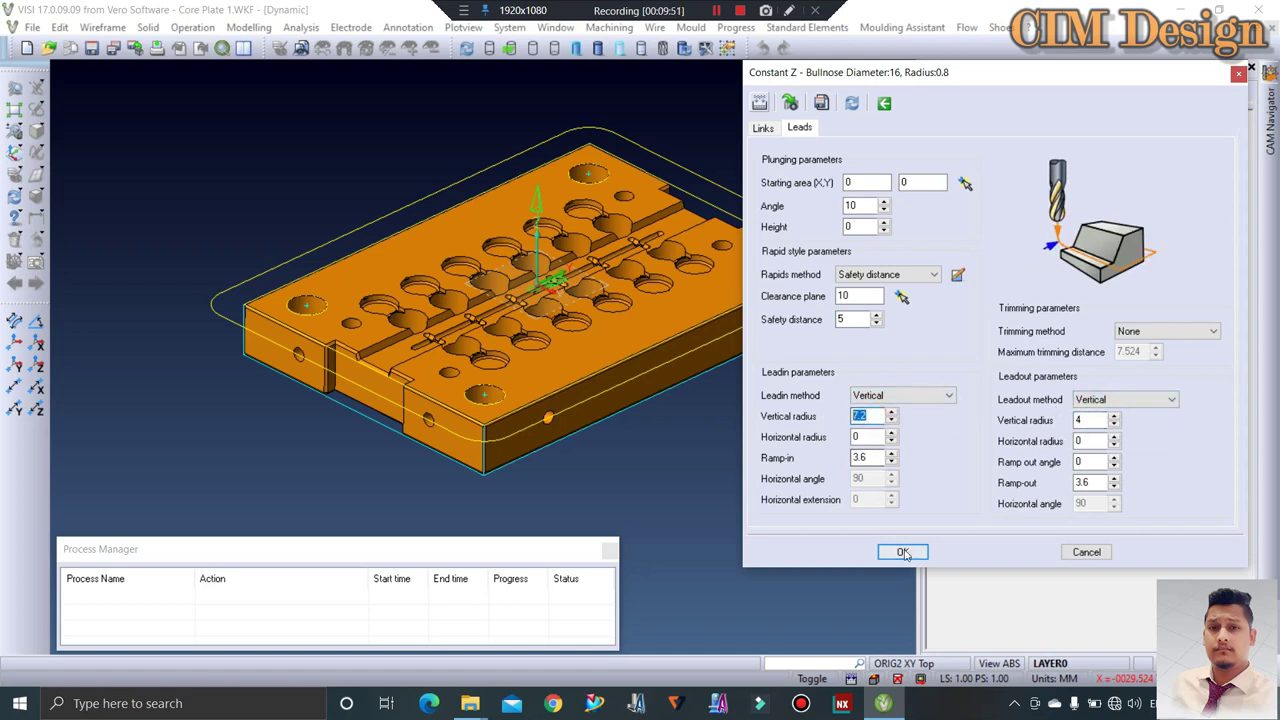
{"action": "left_click", "coordinate": [902, 552]}
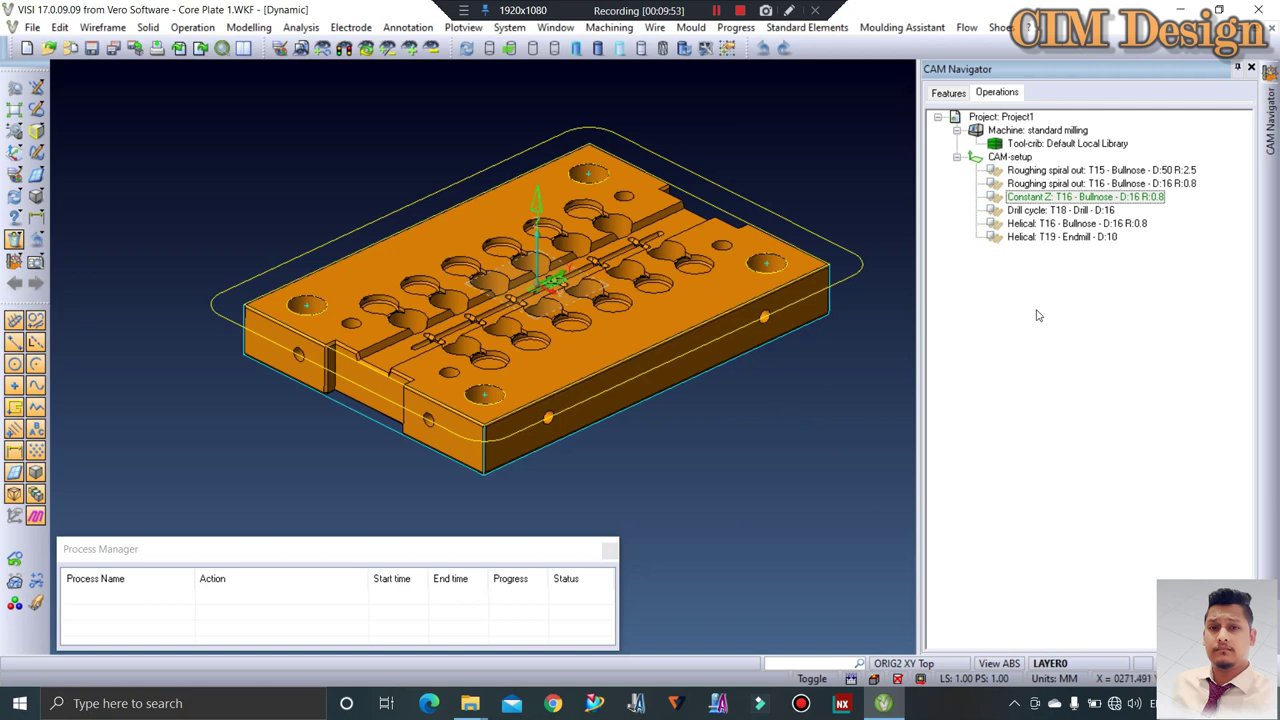
Review the Constant Z Profile boundary and reopen the operation's actions menu
{"action": "right_click", "coordinate": [1126, 292]}
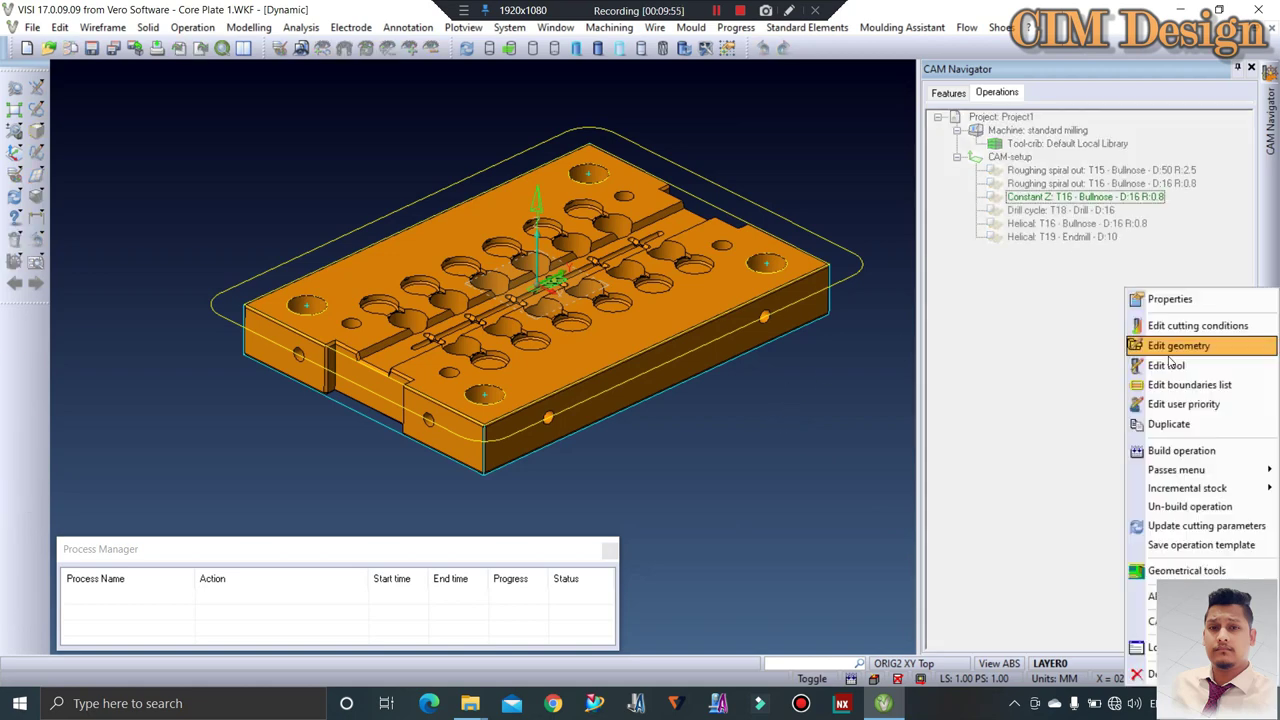
{"action": "left_click", "coordinate": [1170, 387]}
{"action": "double_click", "coordinate": [1000, 171]}
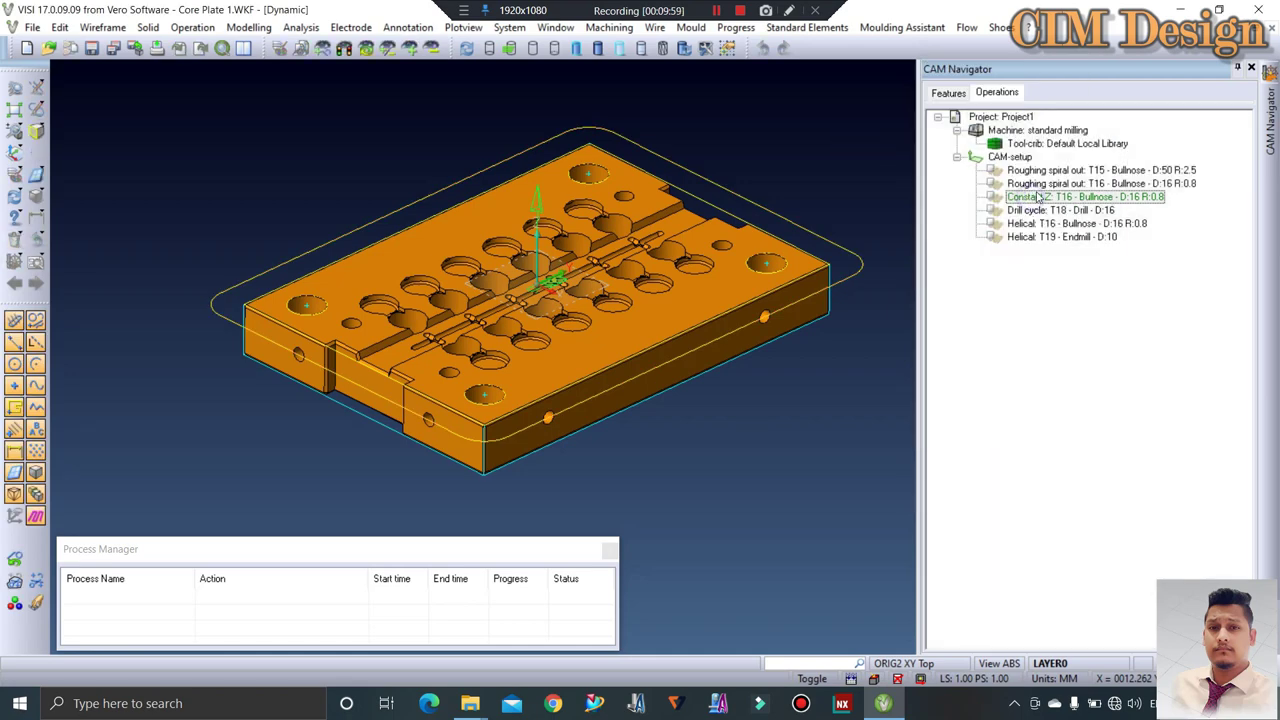
{"action": "right_click", "coordinate": [1048, 196]}
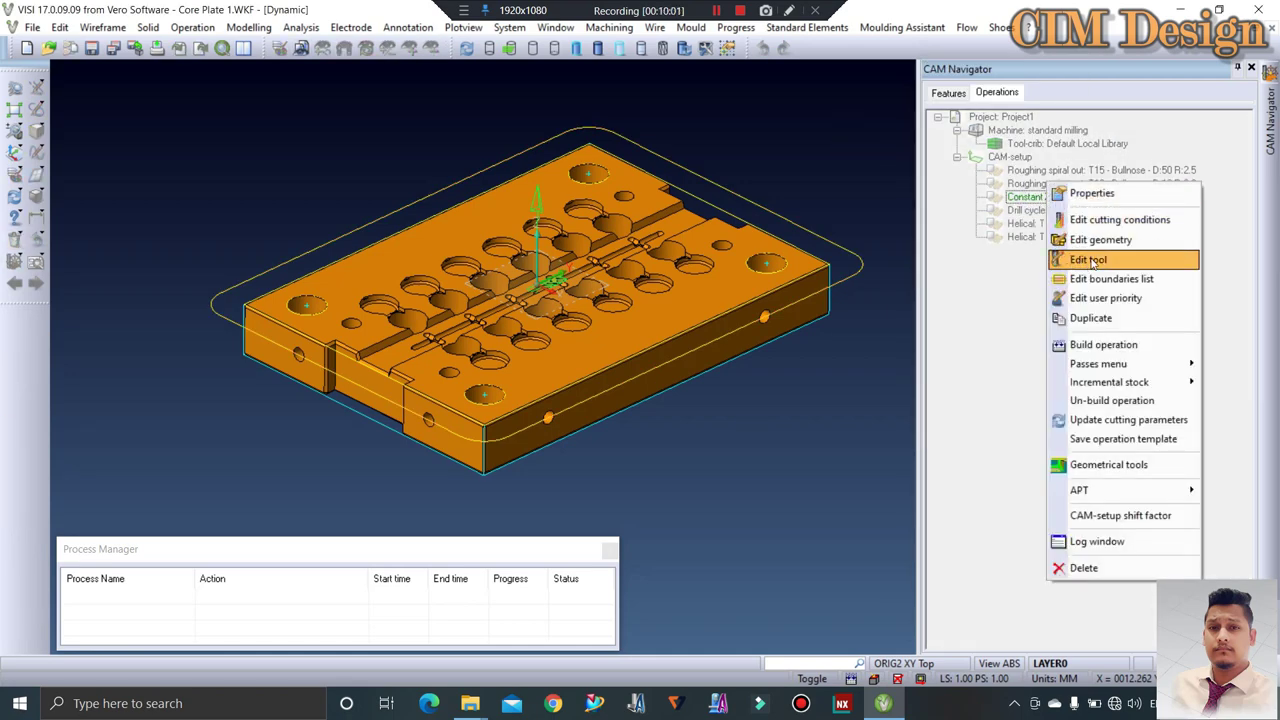
Build the operation toolpaths and inspect the first roughing toolpath with tool T15
{"action": "left_click", "coordinate": [1106, 344]}
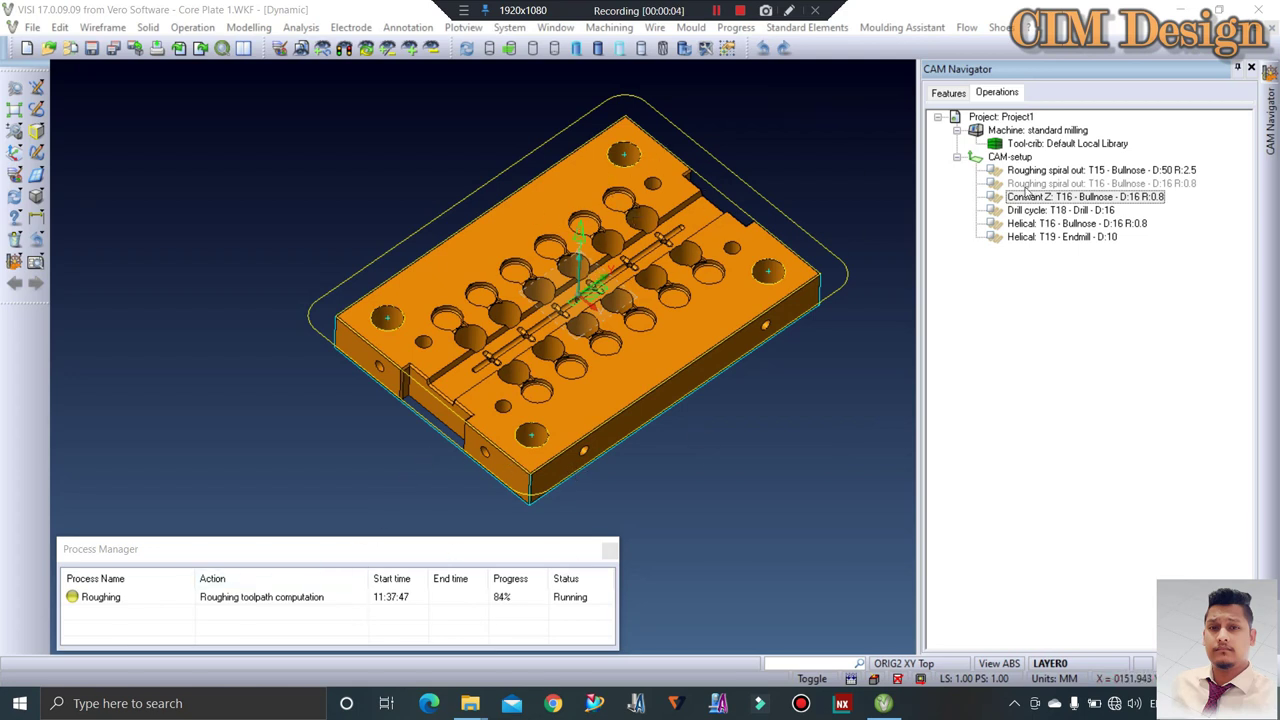
{"action": "left_click", "coordinate": [996, 172]}
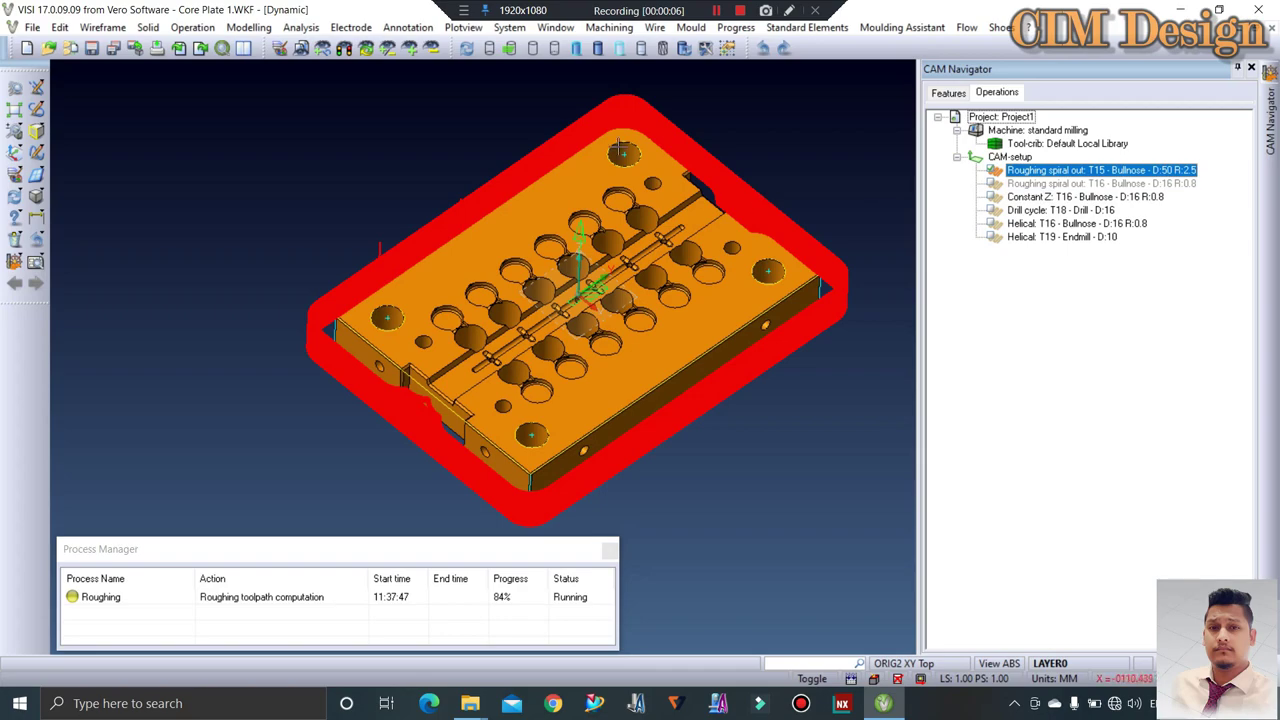
{"action": "mouse_move", "coordinate": [566, 212]}
{"action": "middle_mouse_down"}
{"action": "mouse_move", "coordinate": [560, 256]}
{"action": "mouse_move", "coordinate": [560, 180]}
{"action": "middle_mouse_up"}
{"action": "middle_click_drag", "start_coordinate": [737, 392], "coordinate": [760, 370]}
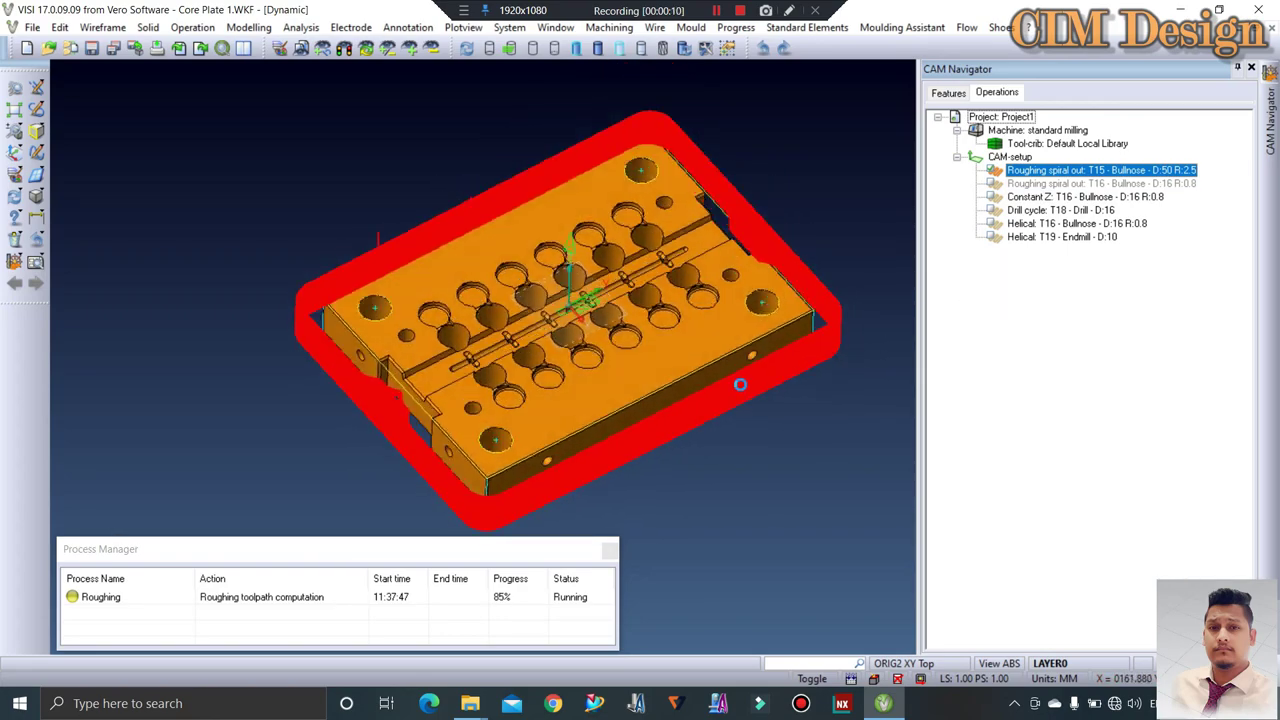
Inspect the second roughing result with tool T16 from several angles
{"action": "left_click", "coordinate": [998, 184]}
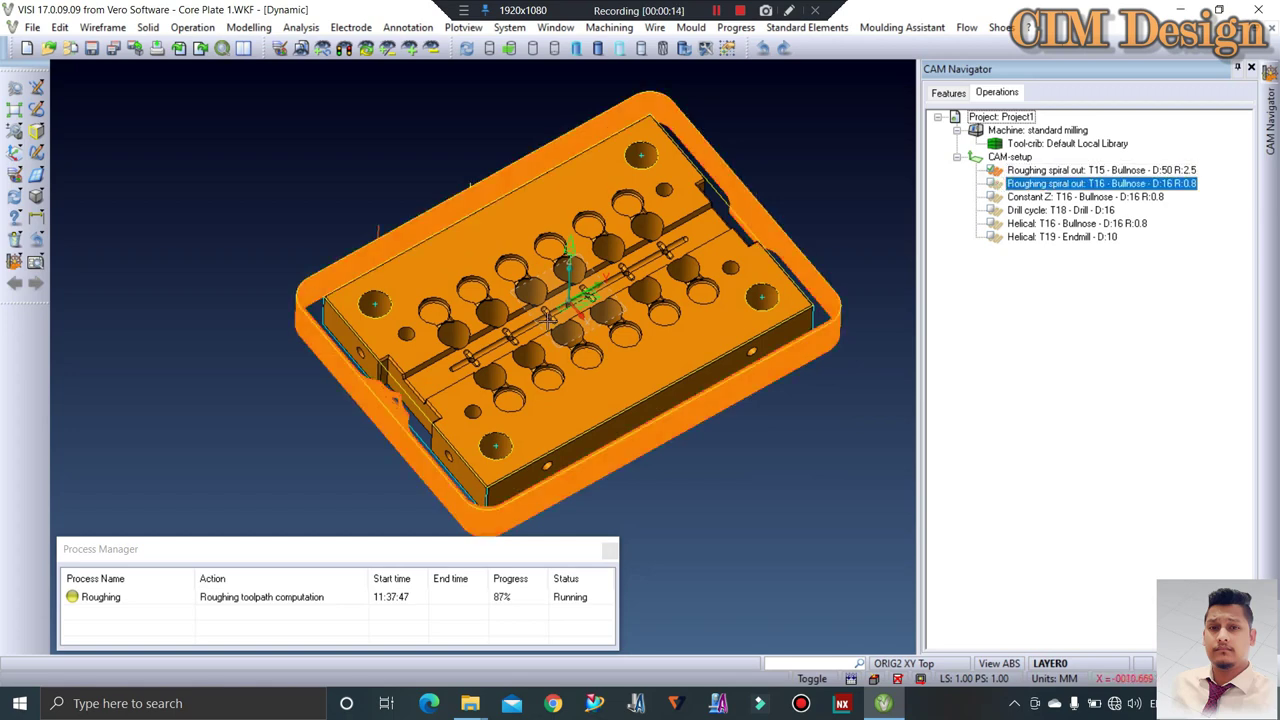
{"action": "middle_click_drag", "start_coordinate": [532, 339], "coordinate": [528, 350]}
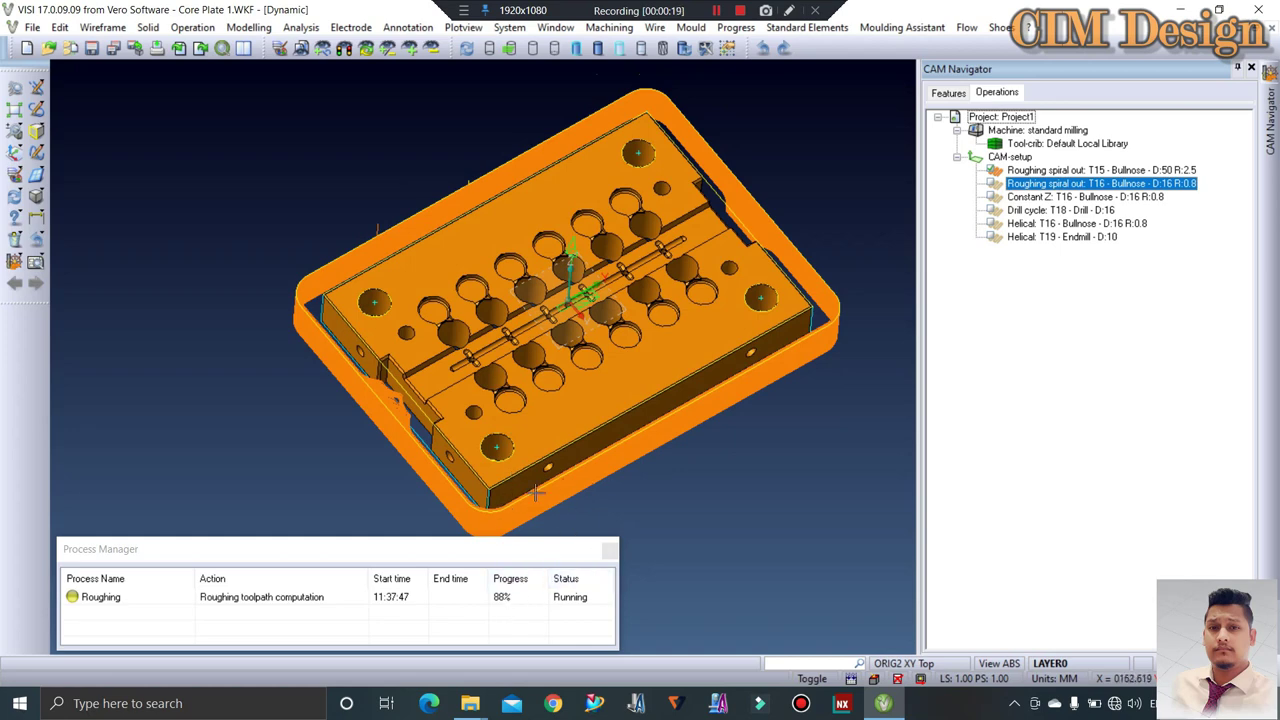
{"action": "middle_click_drag", "start_coordinate": [673, 181], "coordinate": [660, 155]}
{"action": "scroll", "coordinate": [660, 155], "scroll_direction": "up", "scroll_amount": 3}
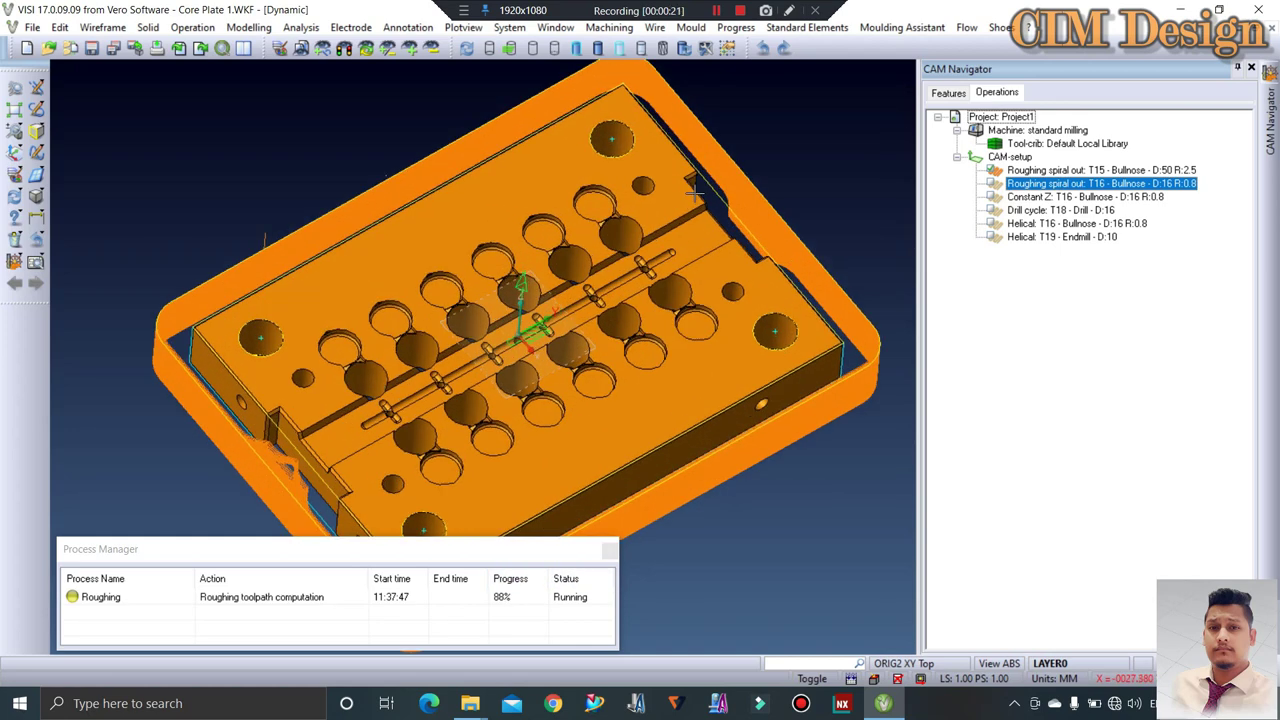
{"action": "scroll", "coordinate": [588, 124], "scroll_direction": "up", "scroll_amount": 2}
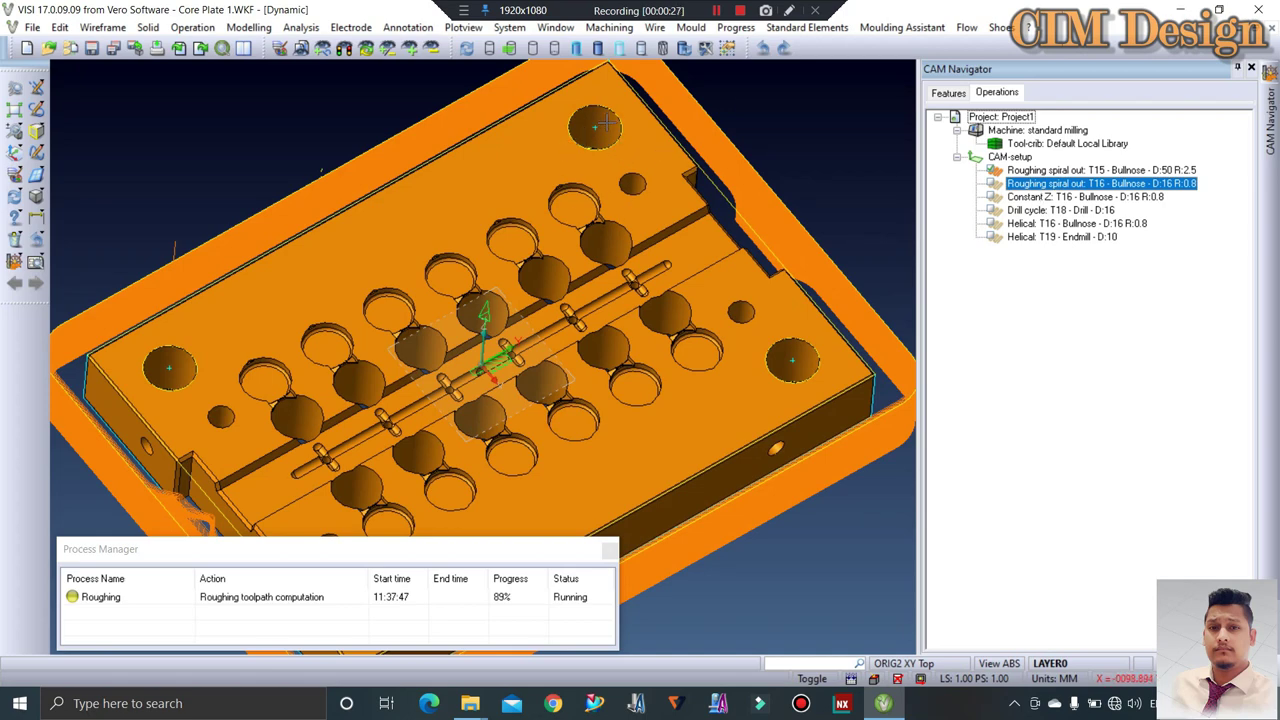
{"action": "scroll", "coordinate": [605, 137], "scroll_direction": "down", "scroll_amount": 1}
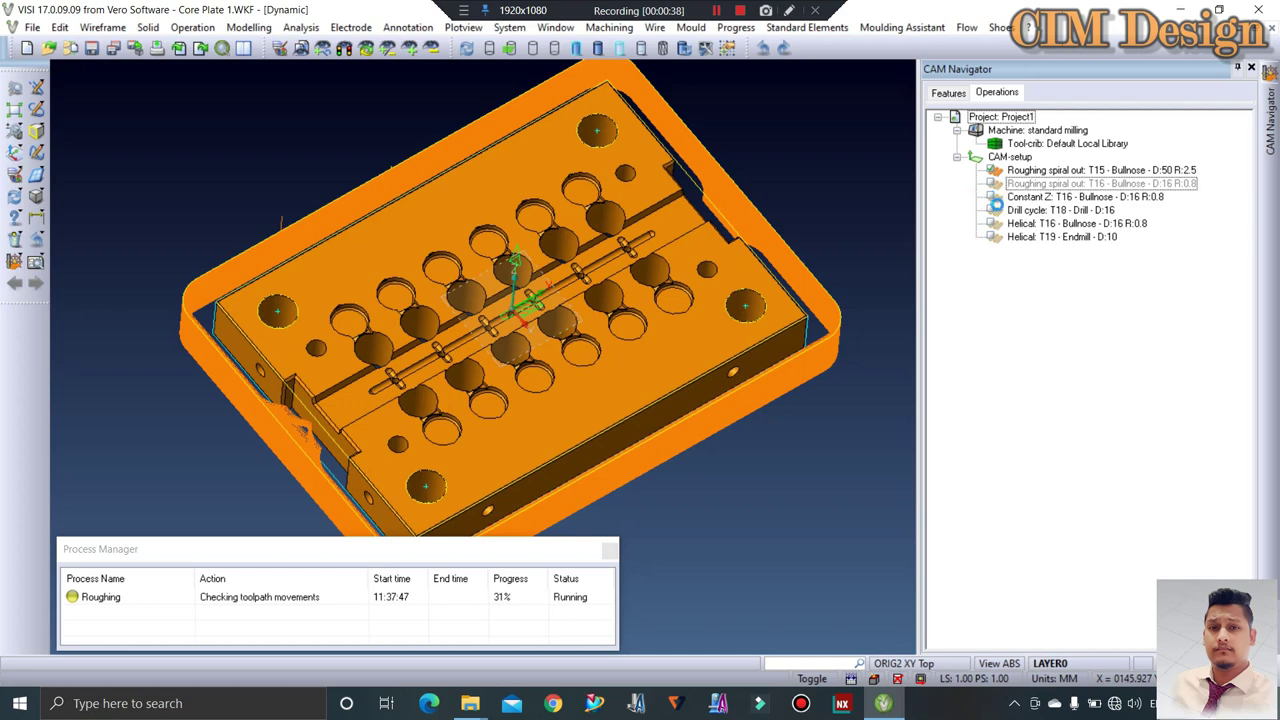
Inspect the Constant Z toolpath and compare it with the roughing result
{"action": "left_click", "coordinate": [998, 198]}
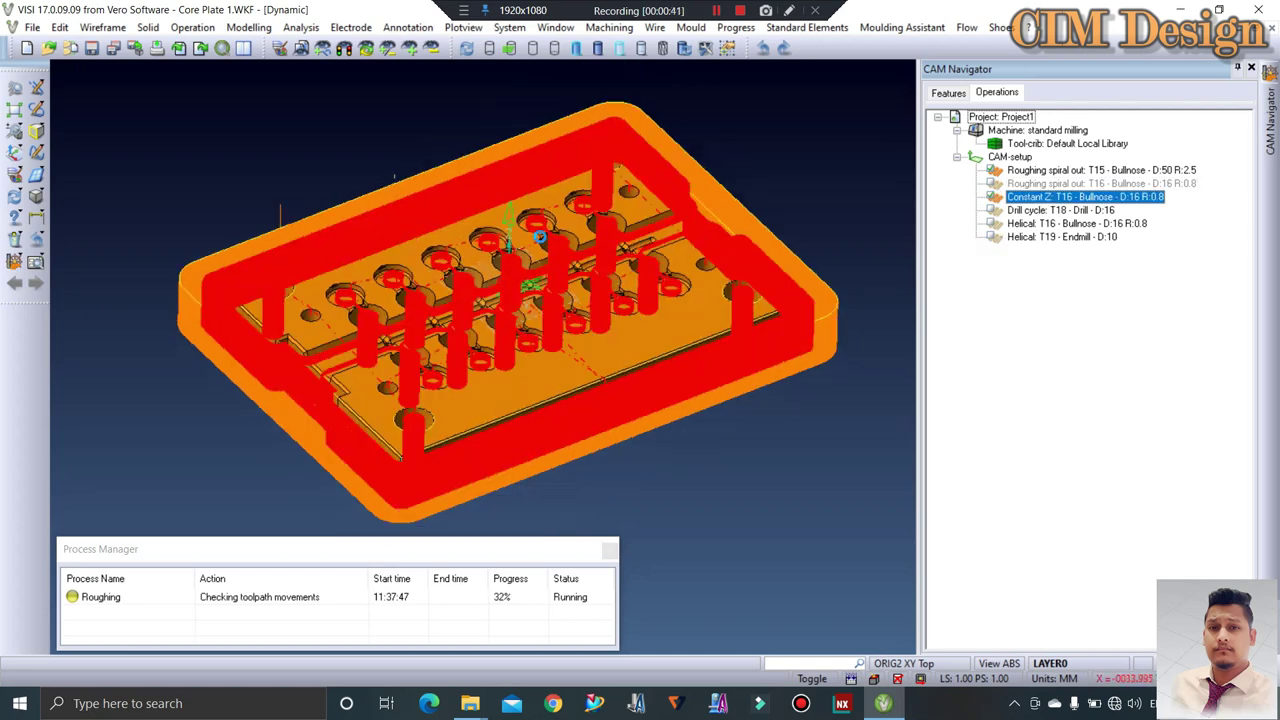
{"action": "middle_click_drag", "start_coordinate": [550, 270], "coordinate": [606, 213]}
{"action": "scroll", "coordinate": [620, 190], "scroll_direction": "up", "scroll_amount": 1}
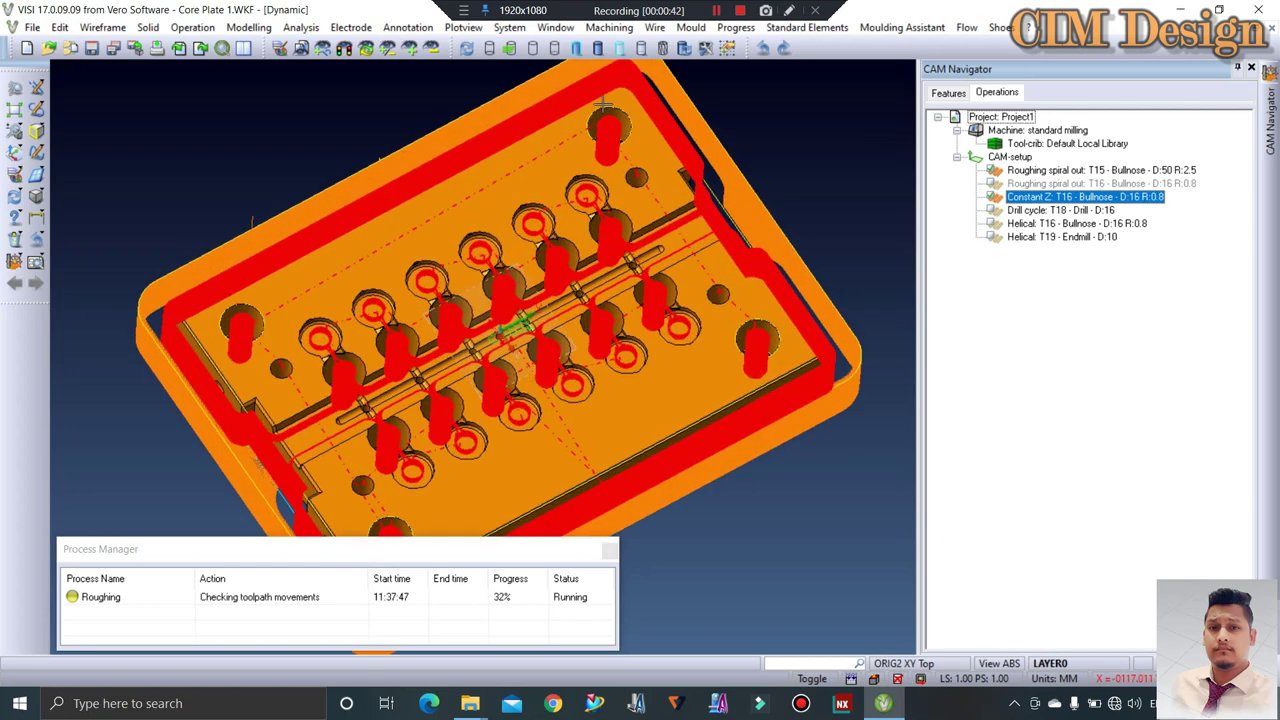
{"action": "scroll", "coordinate": [635, 165], "scroll_direction": "up", "scroll_amount": 1}
{"action": "scroll", "coordinate": [650, 146], "scroll_direction": "up", "scroll_amount": 1}
{"action": "scroll", "coordinate": [650, 146], "scroll_direction": "down", "scroll_amount": 1}
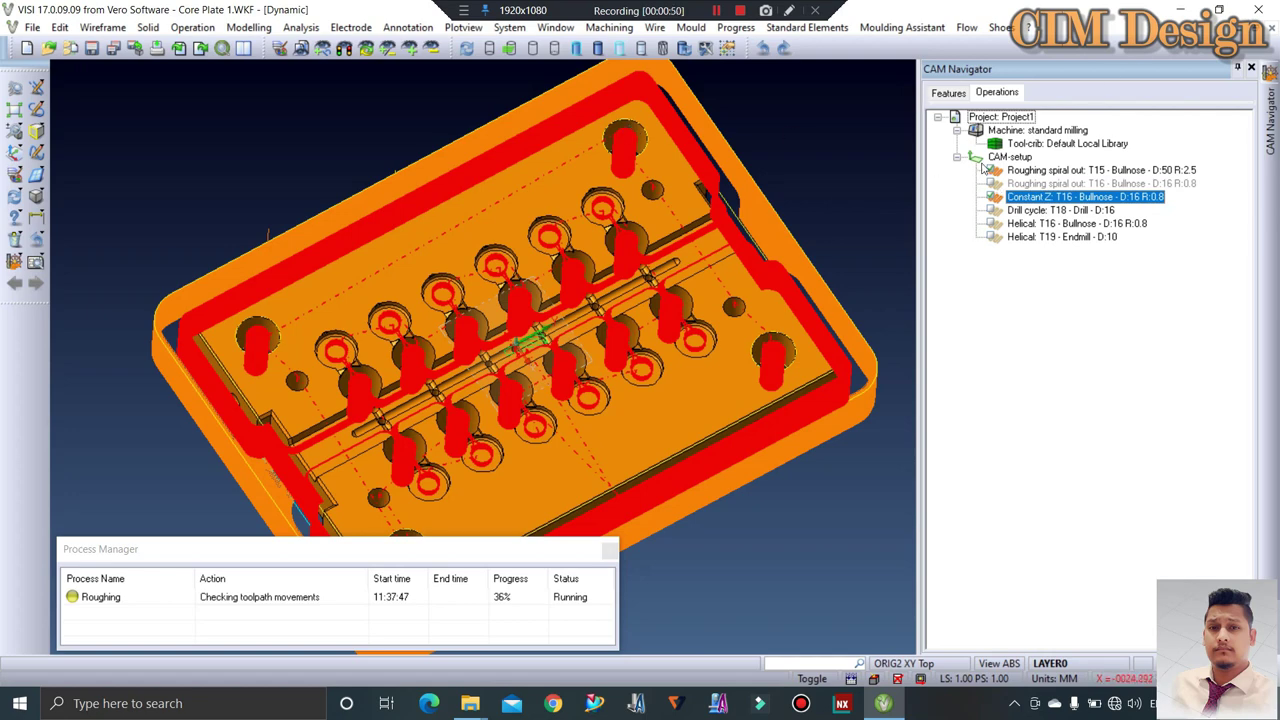
{"action": "left_click", "coordinate": [990, 170]}
{"action": "left_click", "coordinate": [1020, 197]}
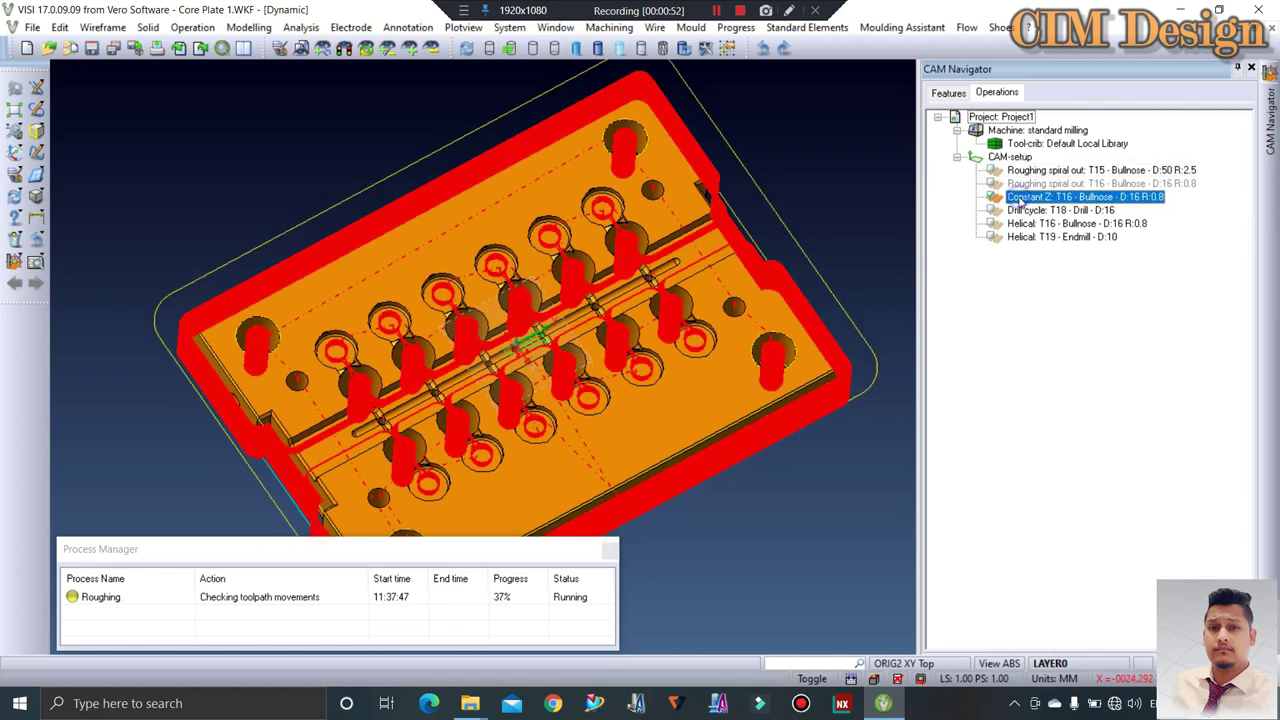
Select Profile boundary 42 and add more boundary elements to the Constant Z operation
{"action": "right_click", "coordinate": [1020, 198]}
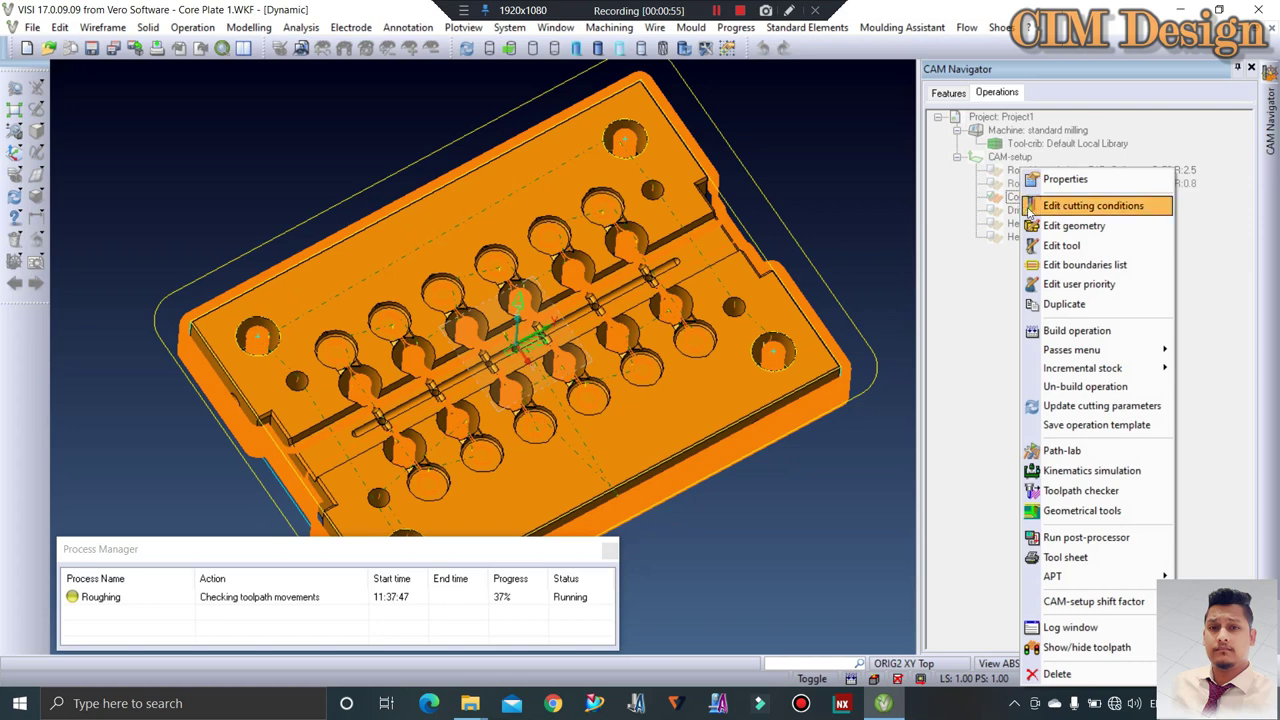
{"action": "left_click", "coordinate": [1046, 265]}
{"action": "left_click", "coordinate": [945, 175]}
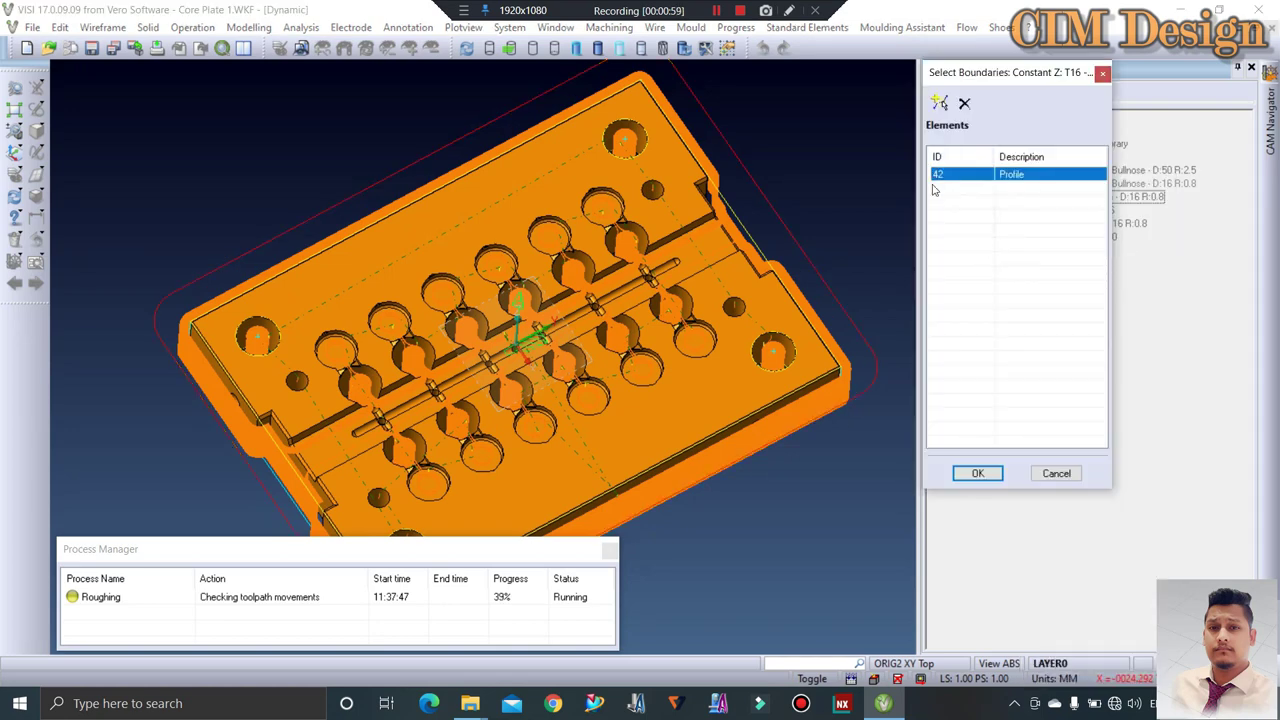
{"action": "left_click", "coordinate": [939, 103]}
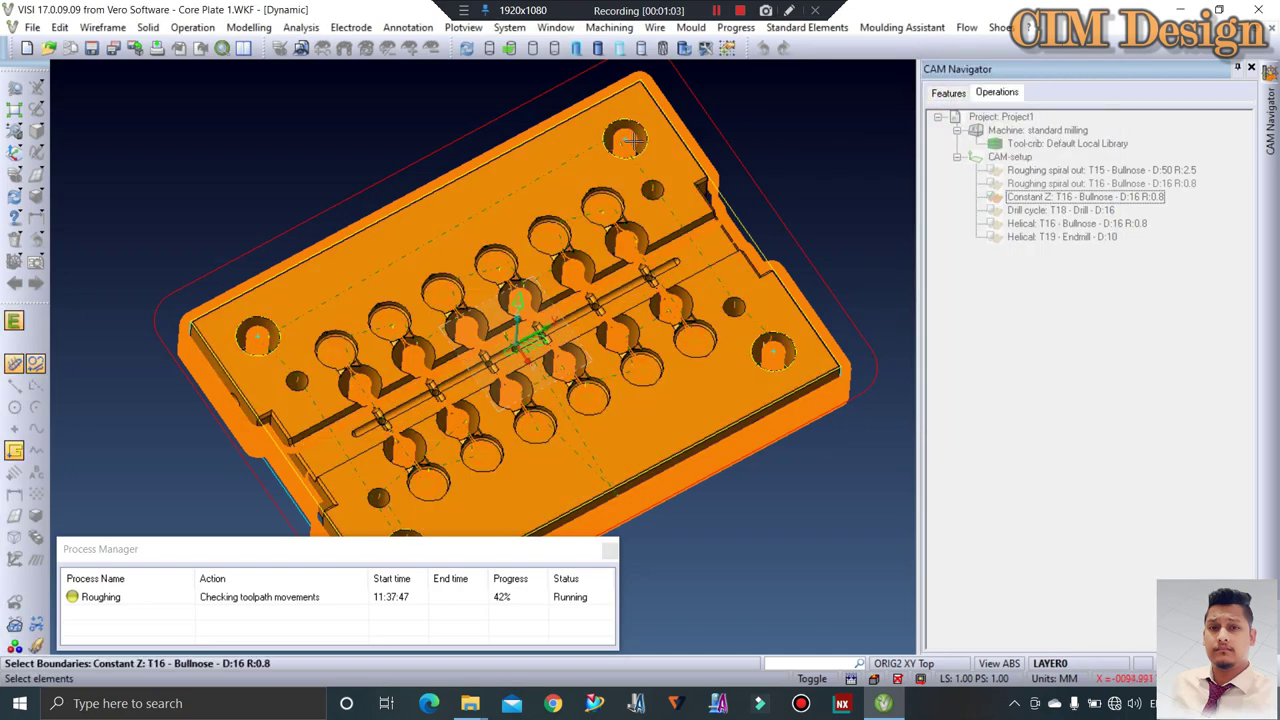
{"action": "scroll", "coordinate": [245, 340], "scroll_direction": "up", "scroll_amount": 4}
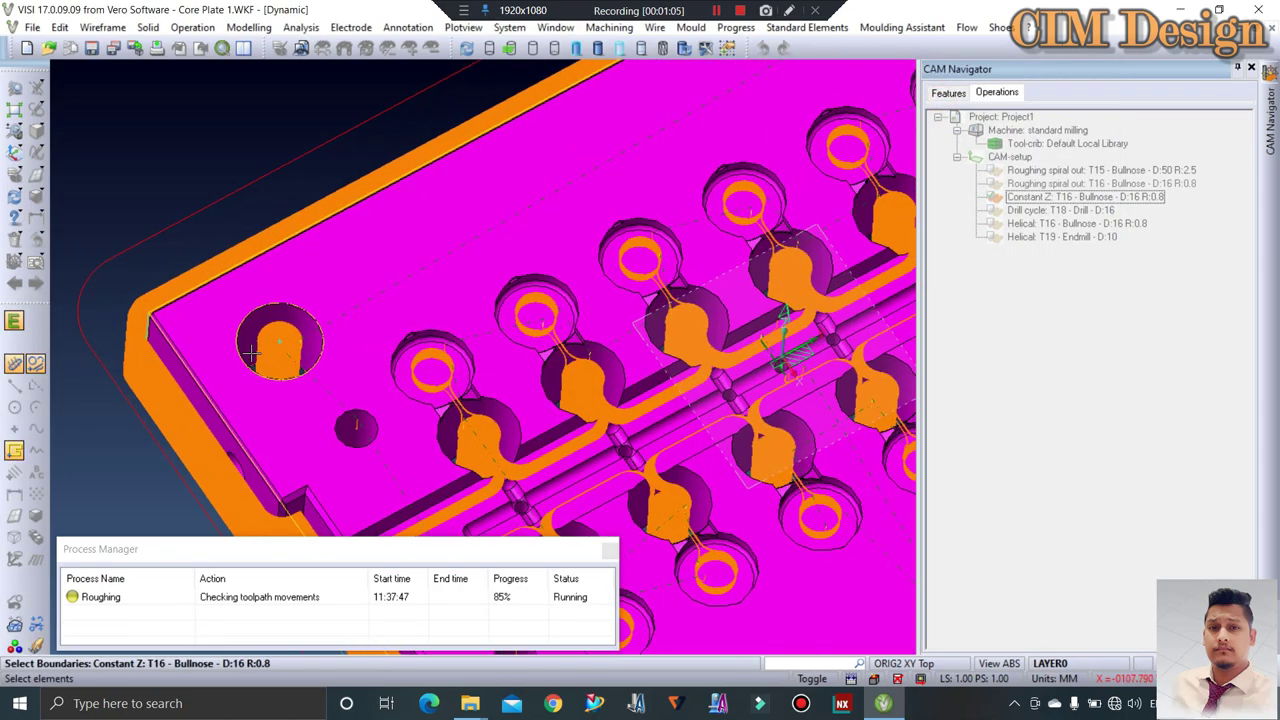
{"action": "scroll", "coordinate": [255, 370], "scroll_direction": "down", "scroll_amount": 3}
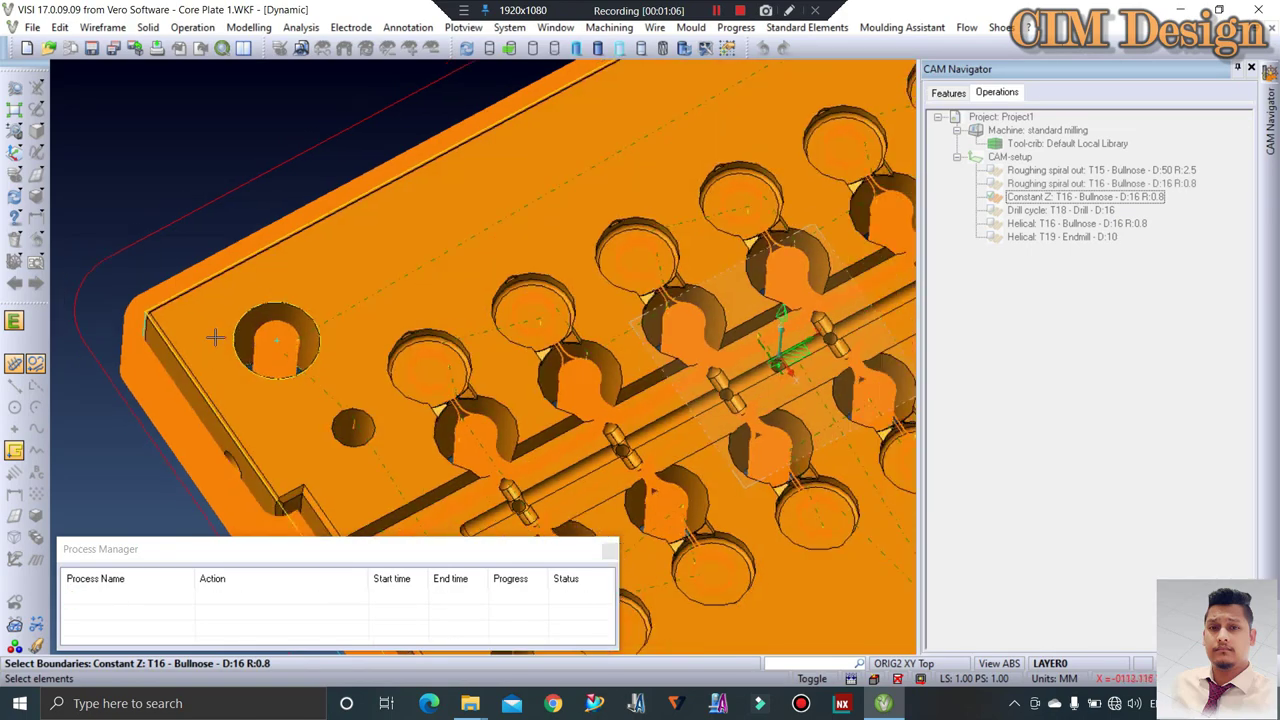
{"action": "scroll", "coordinate": [400, 330], "scroll_direction": "down", "scroll_amount": 3}
{"action": "scroll", "coordinate": [600, 280], "scroll_direction": "down", "scroll_amount": 2}
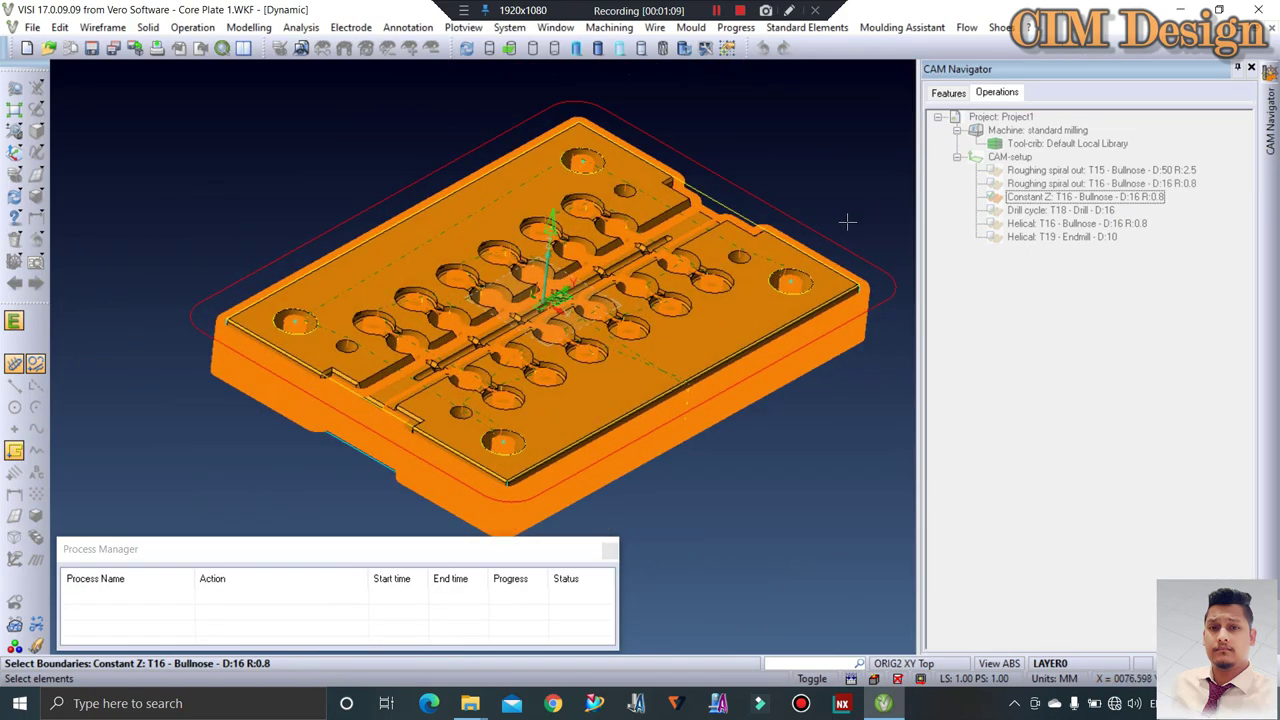
{"action": "left_click", "coordinate": [829, 246]}
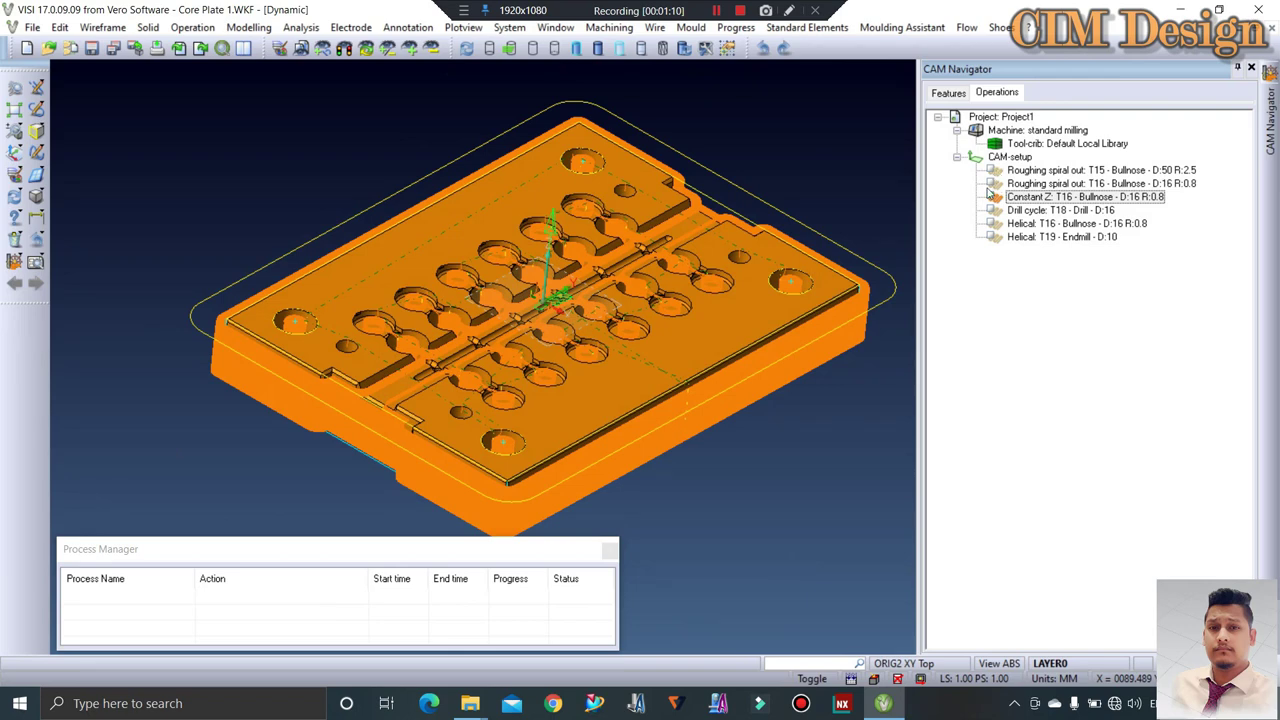
Box-select further plate edges, including the hole edge near the top corner, as boundaries
{"action": "left_click", "coordinate": [991, 196]}
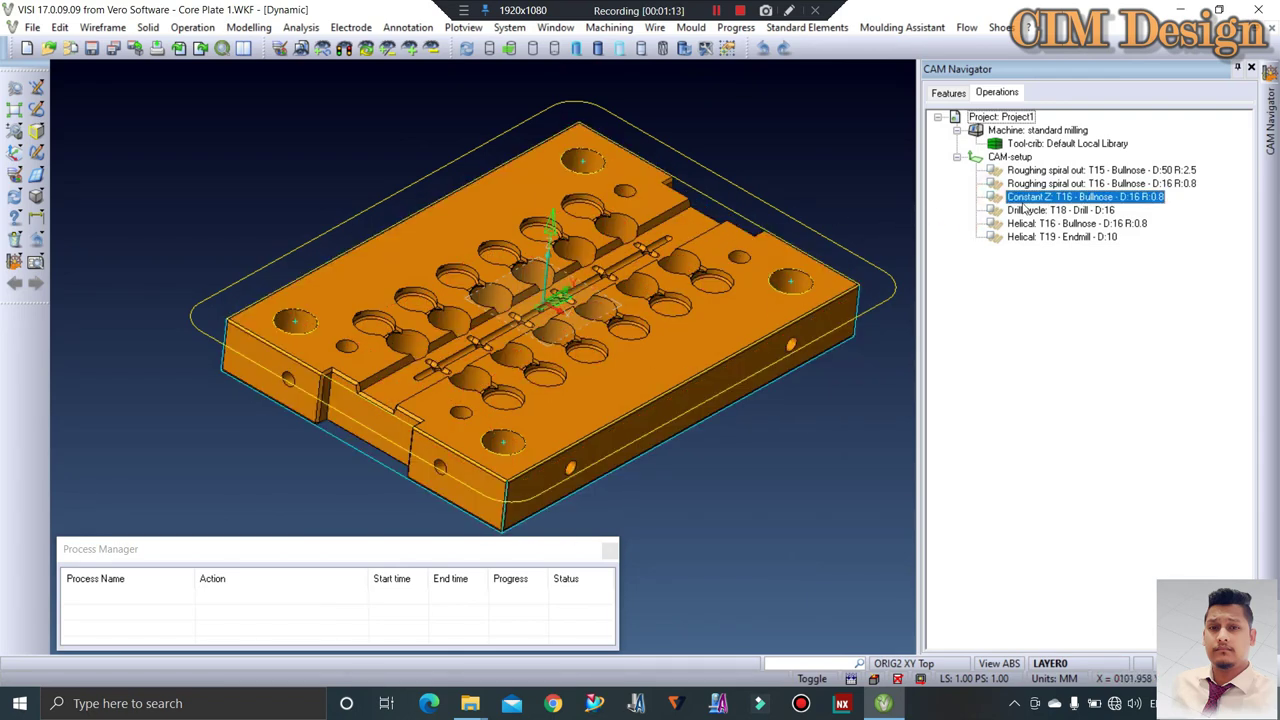
{"action": "double_click", "coordinate": [1023, 201]}
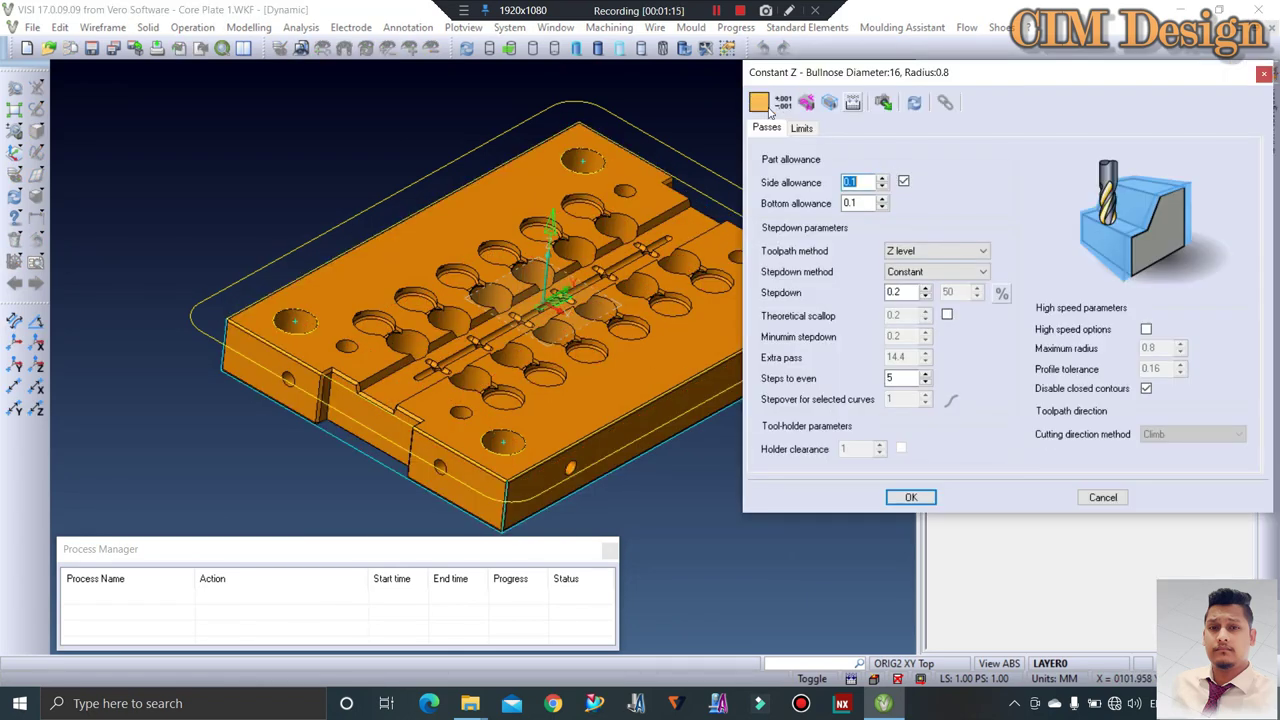
{"action": "key", "text": "Return"}
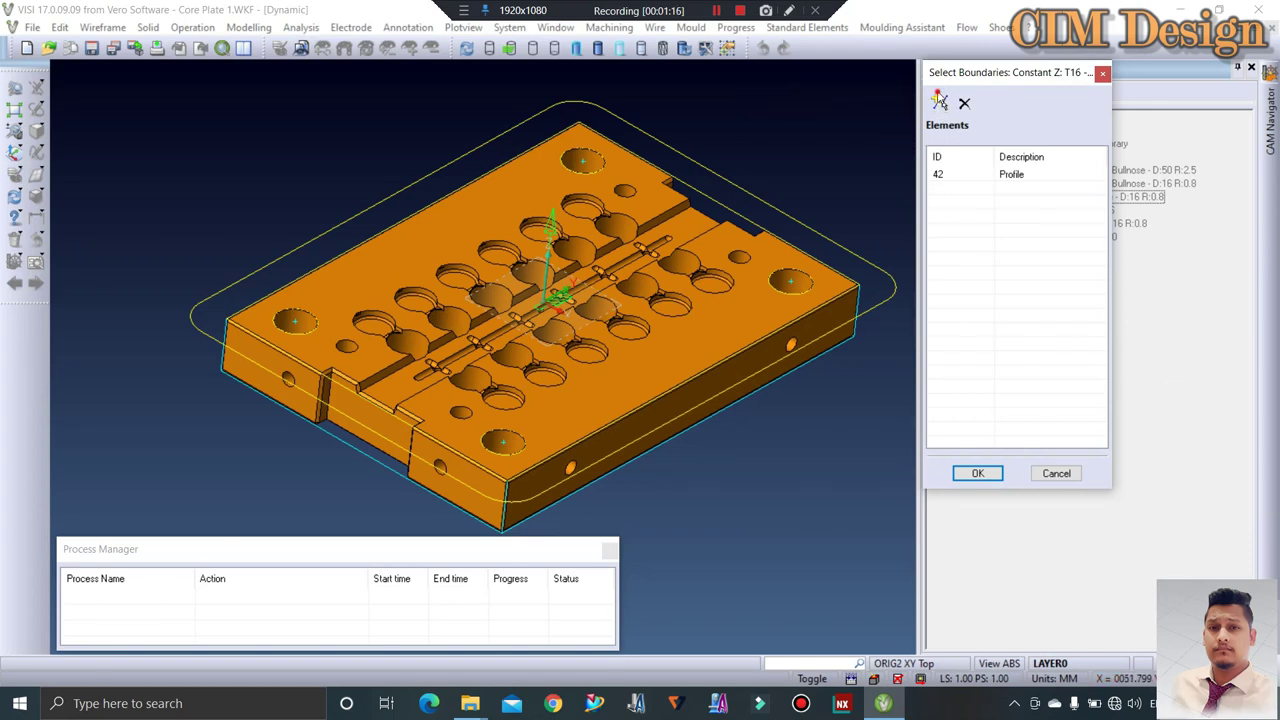
{"action": "left_click", "coordinate": [939, 100]}
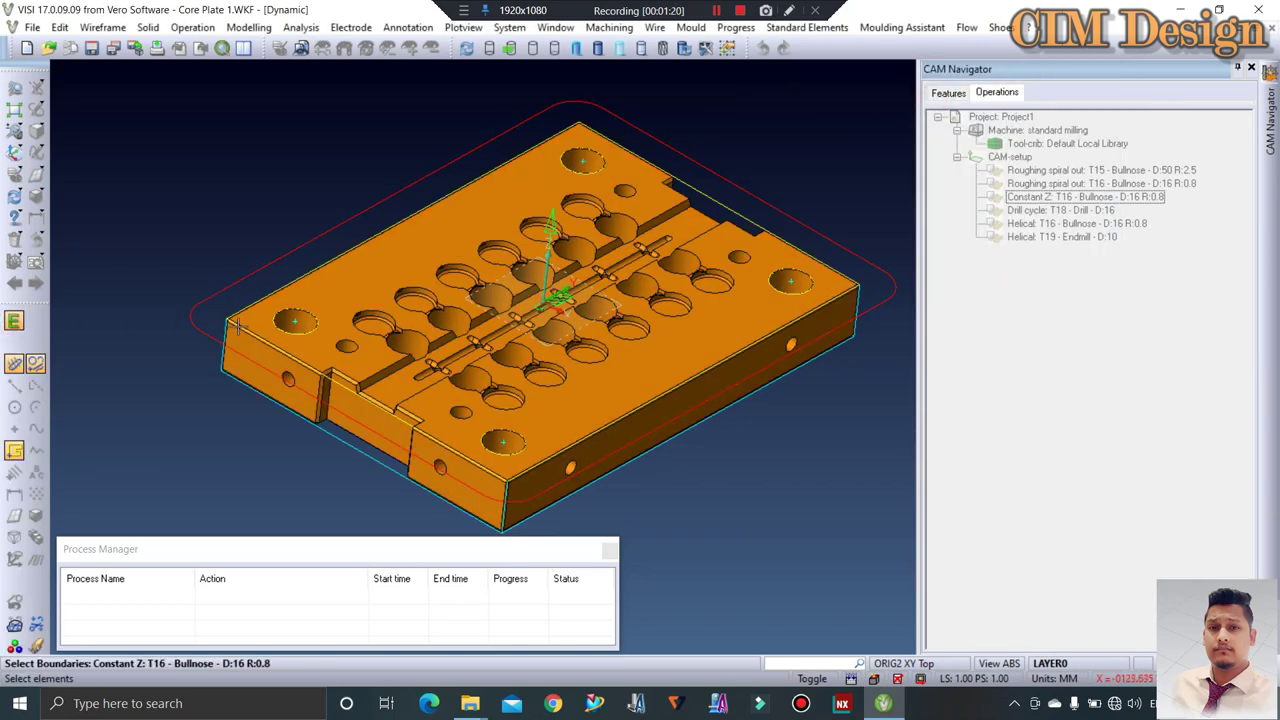
{"action": "scroll", "coordinate": [287, 305], "scroll_direction": "down", "scroll_amount": 1}
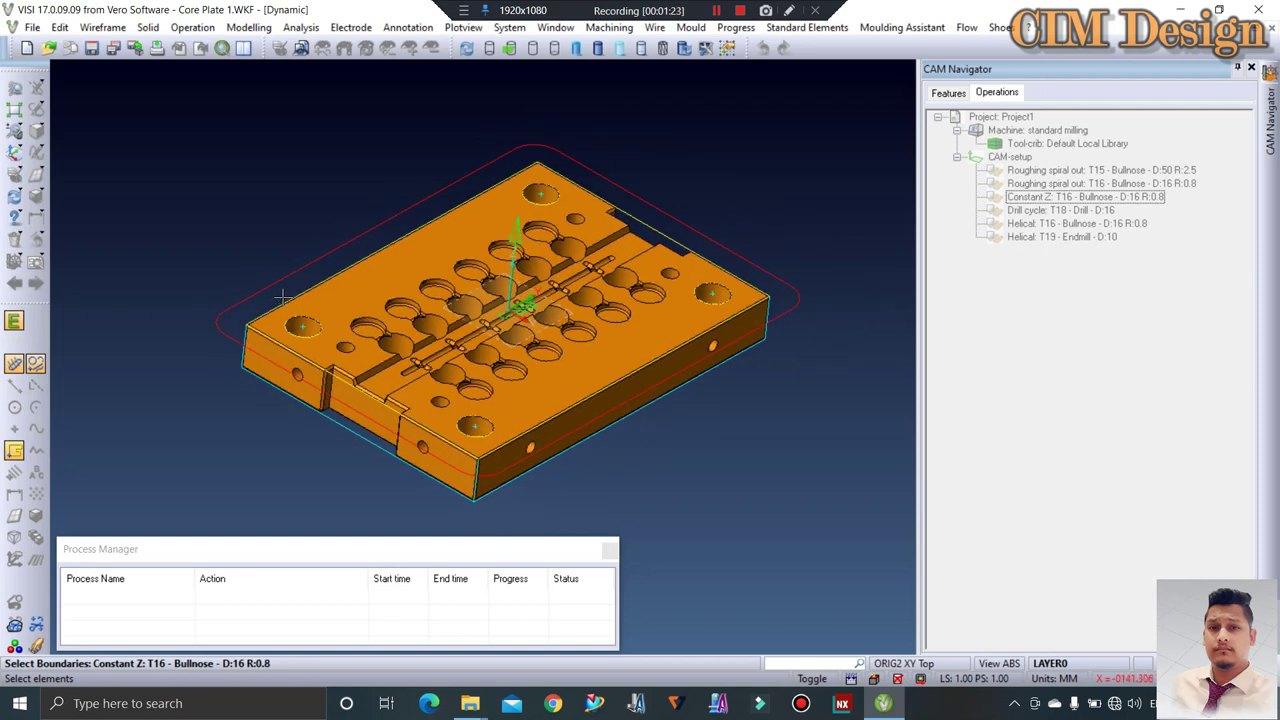
{"action": "left_click_drag", "start_coordinate": [283, 299], "coordinate": [345, 352]}
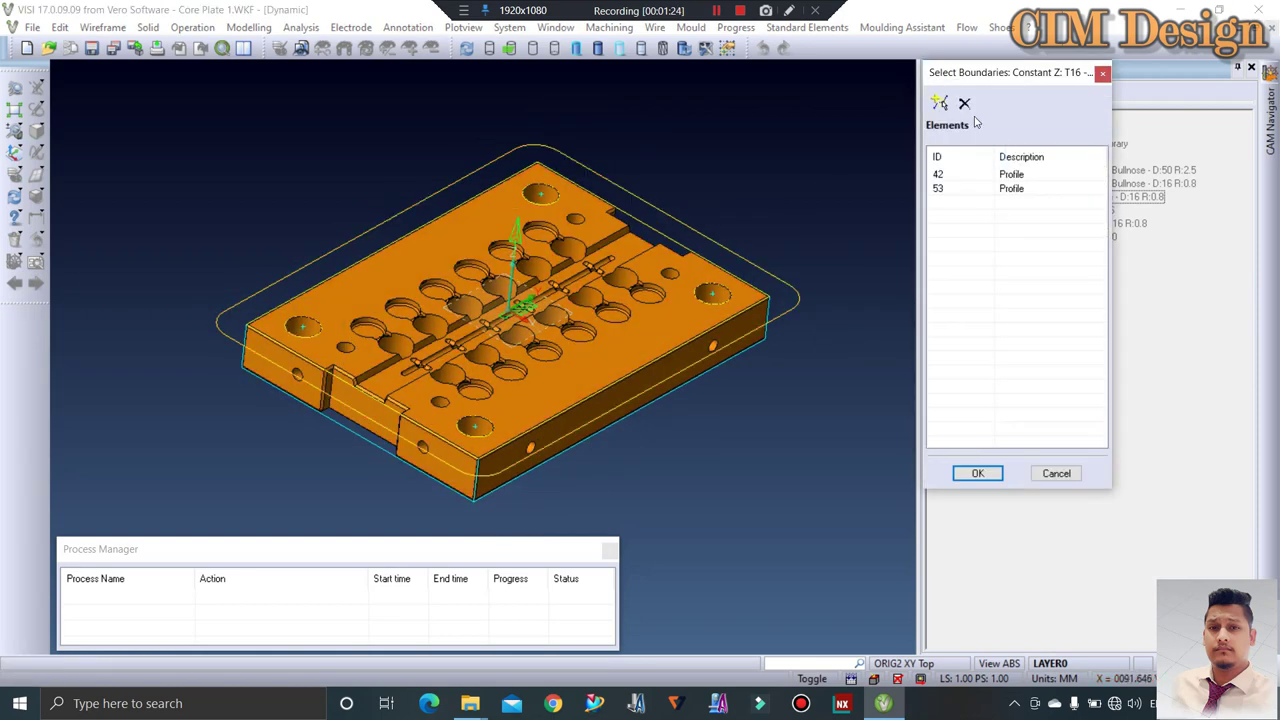
{"action": "left_click", "coordinate": [939, 103]}
{"action": "scroll", "coordinate": [462, 234], "scroll_direction": "up", "scroll_amount": 2}
{"action": "left_click_drag", "start_coordinate": [498, 150], "coordinate": [610, 206]}
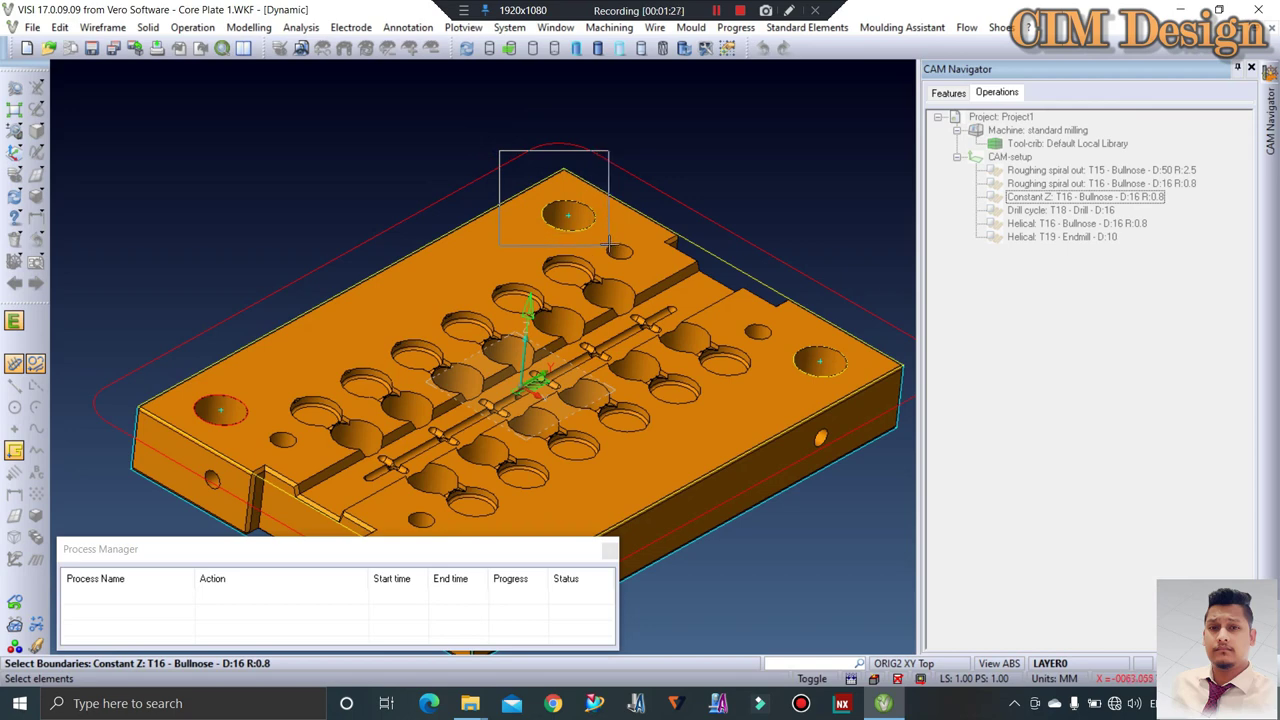
{"action": "right_click", "coordinate": [863, 137]}
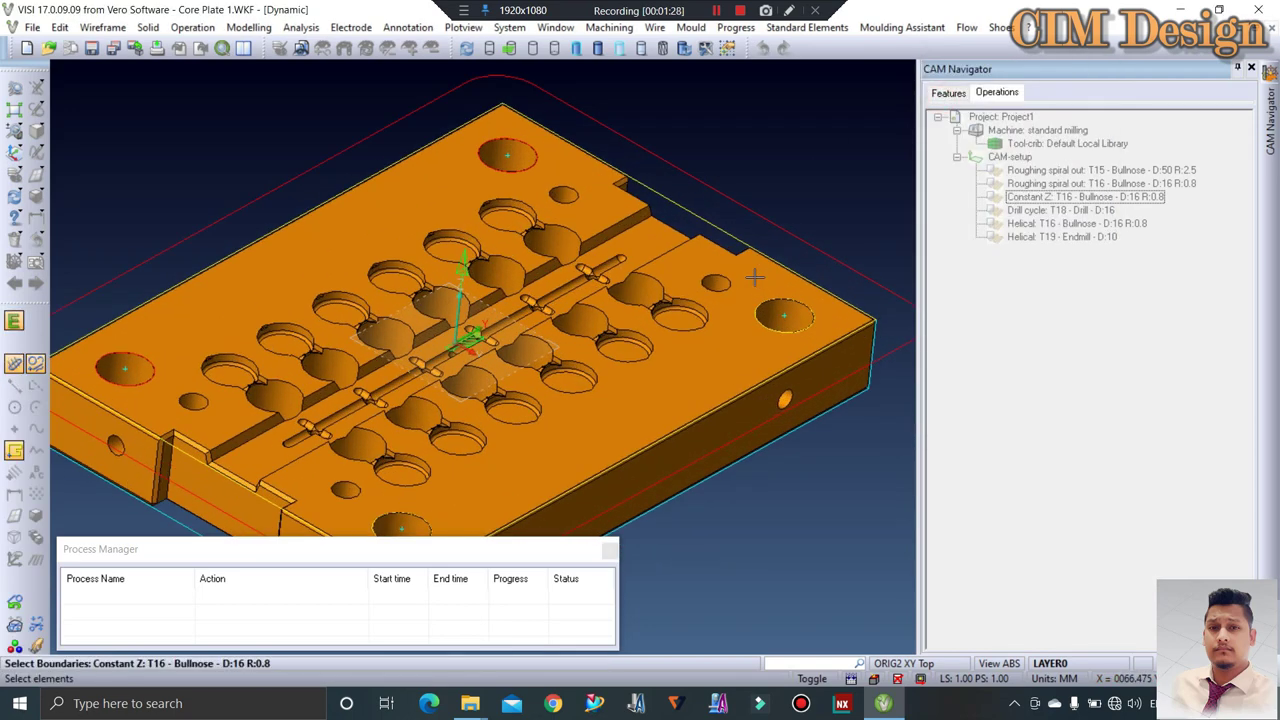
{"action": "scroll", "coordinate": [760, 275], "scroll_direction": "down", "scroll_amount": 2}
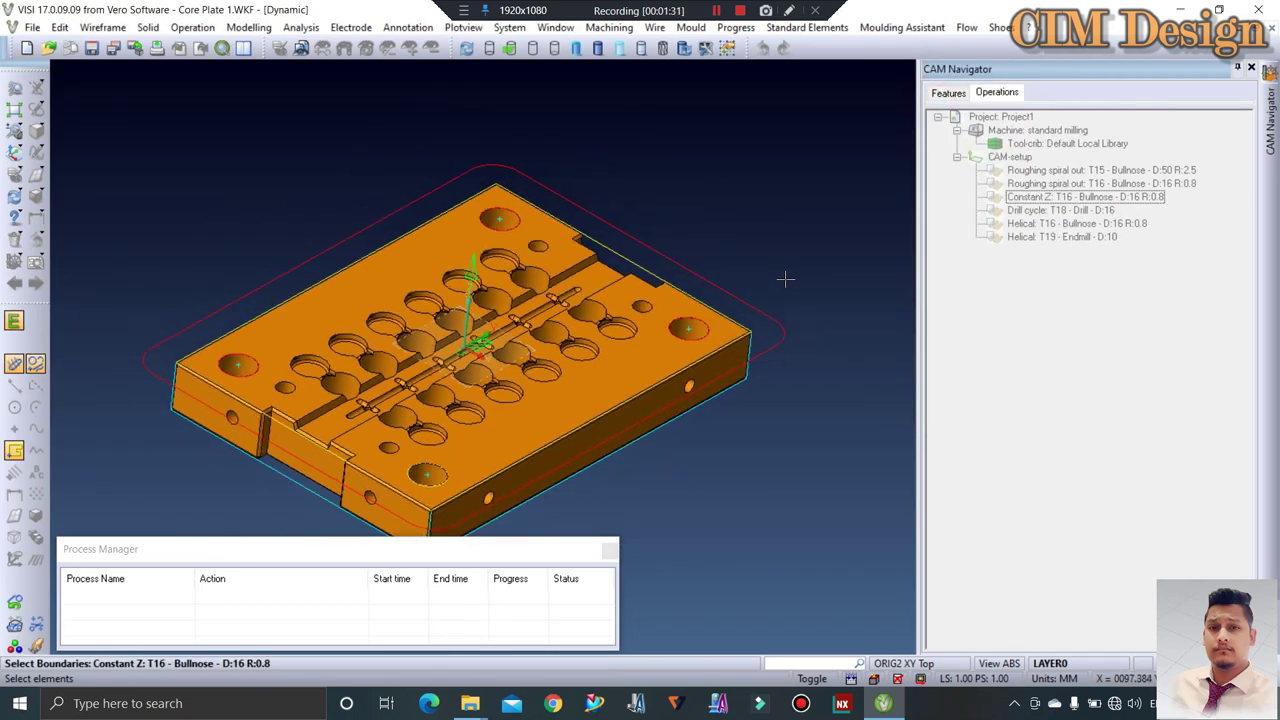
{"action": "right_click", "coordinate": [425, 475]}
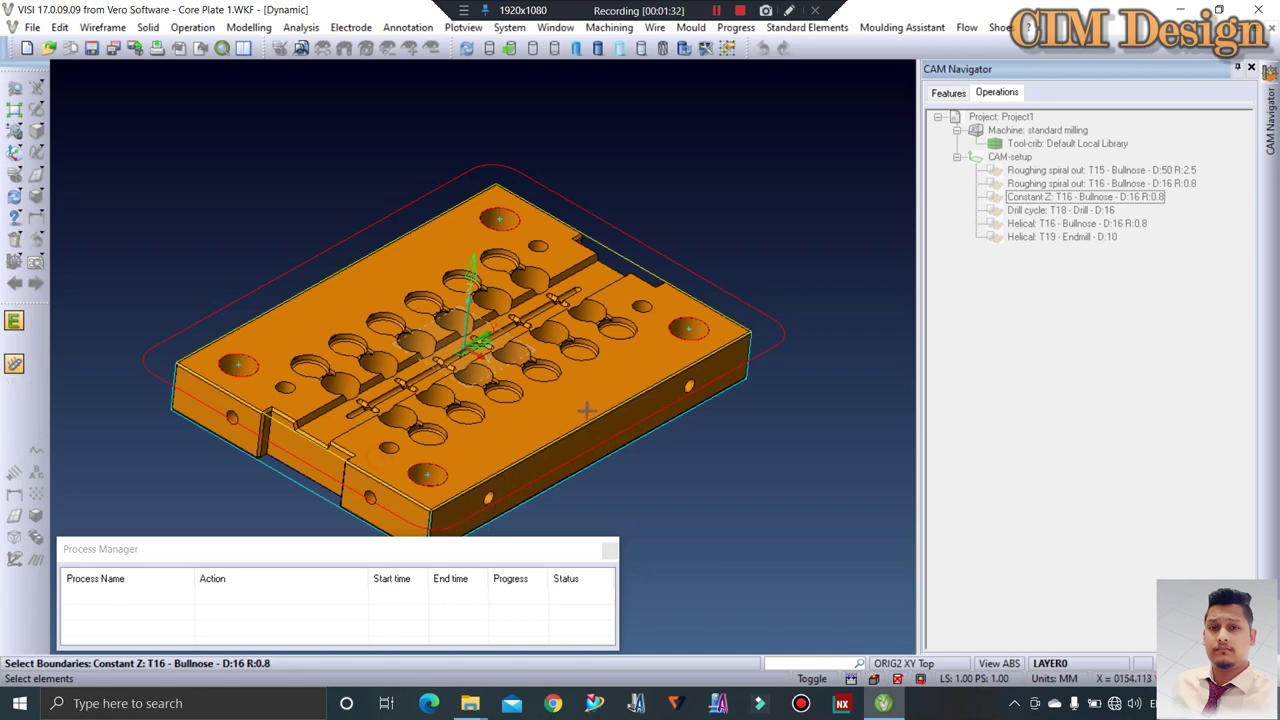
Accept the boundary list and confirm the Constant Z settings to create the operation
{"action": "right_click", "coordinate": [851, 217]}
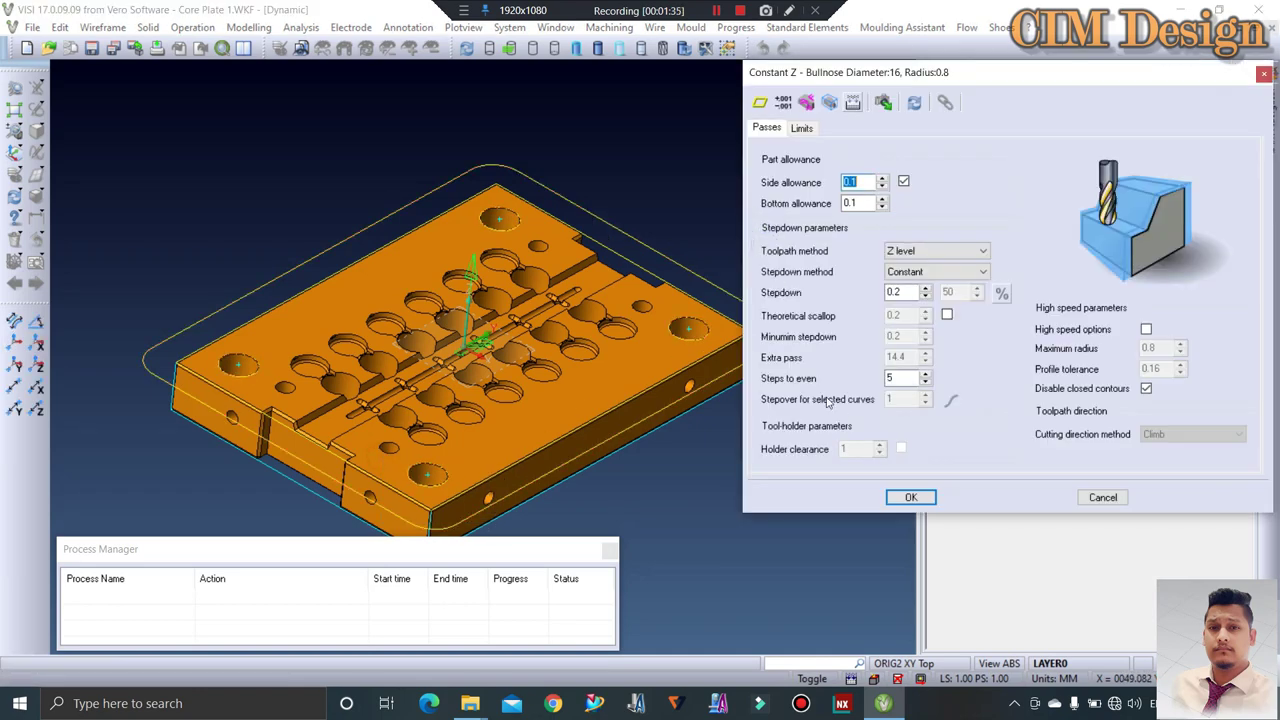
{"action": "left_click", "coordinate": [909, 492]}
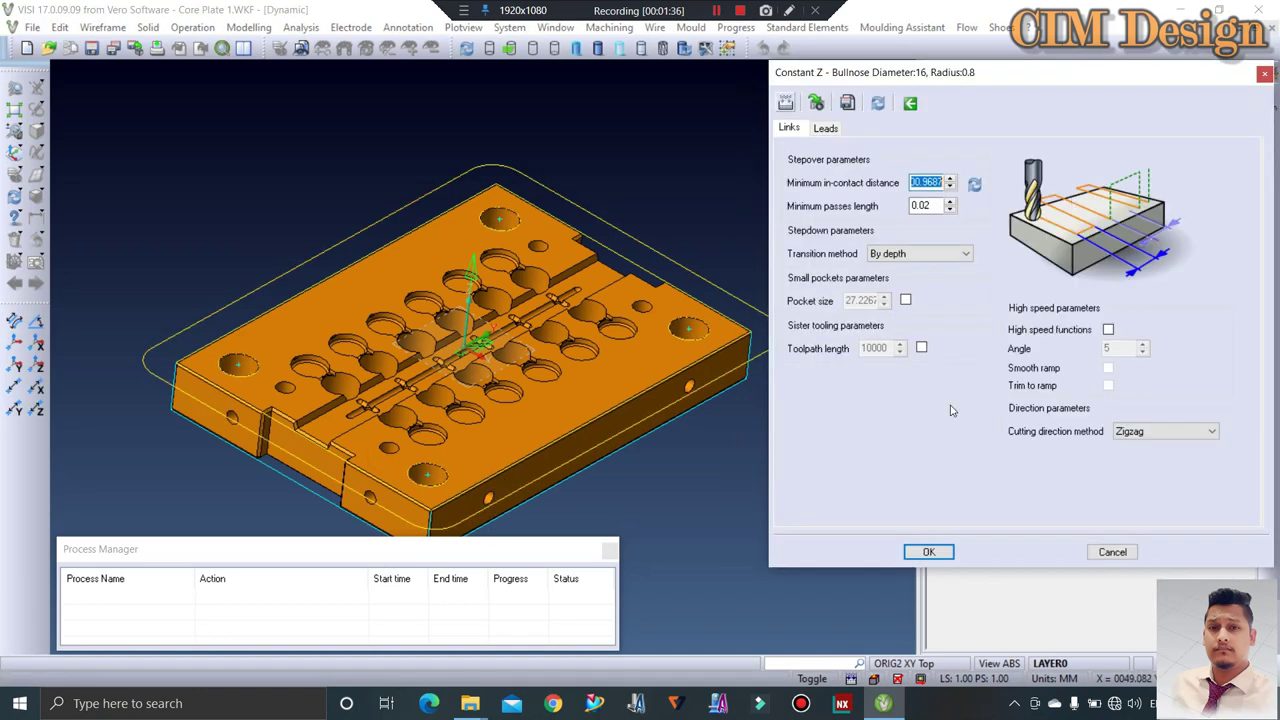
{"action": "left_click", "coordinate": [929, 552]}
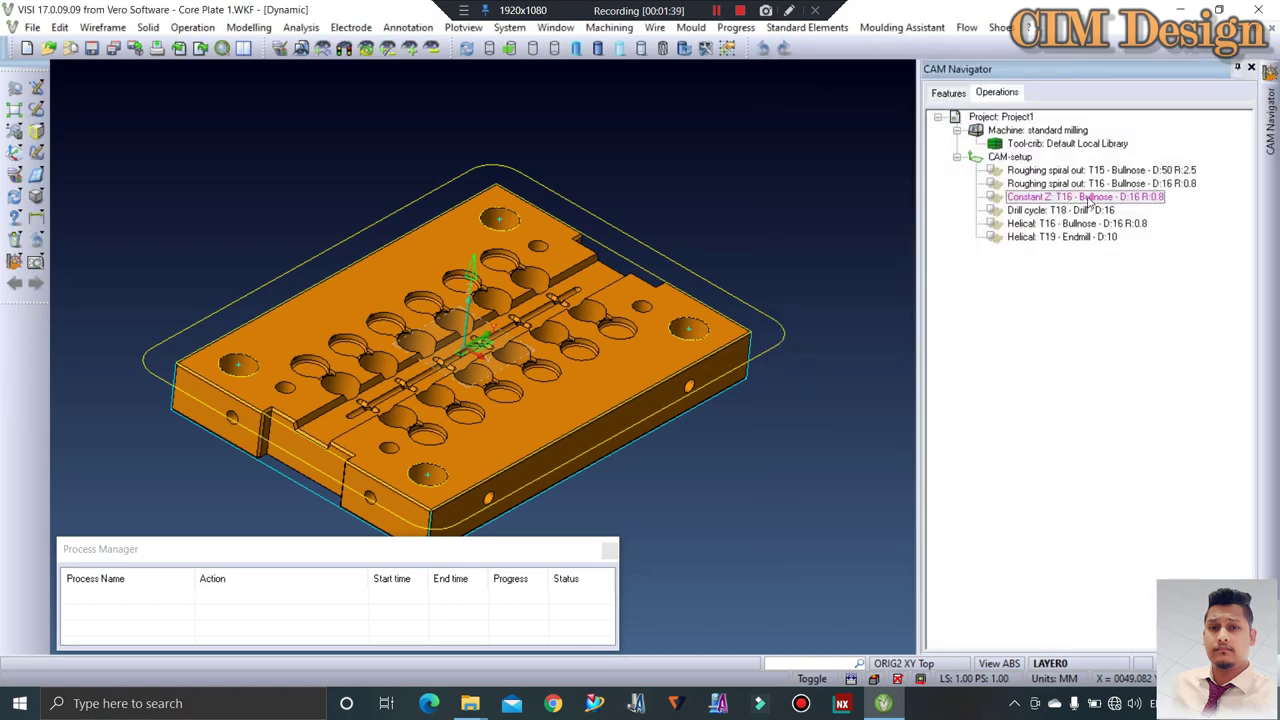
Build the Constant Z toolpath and display the T16 roughing toolpath meanwhile
{"action": "right_click", "coordinate": [1090, 200]}
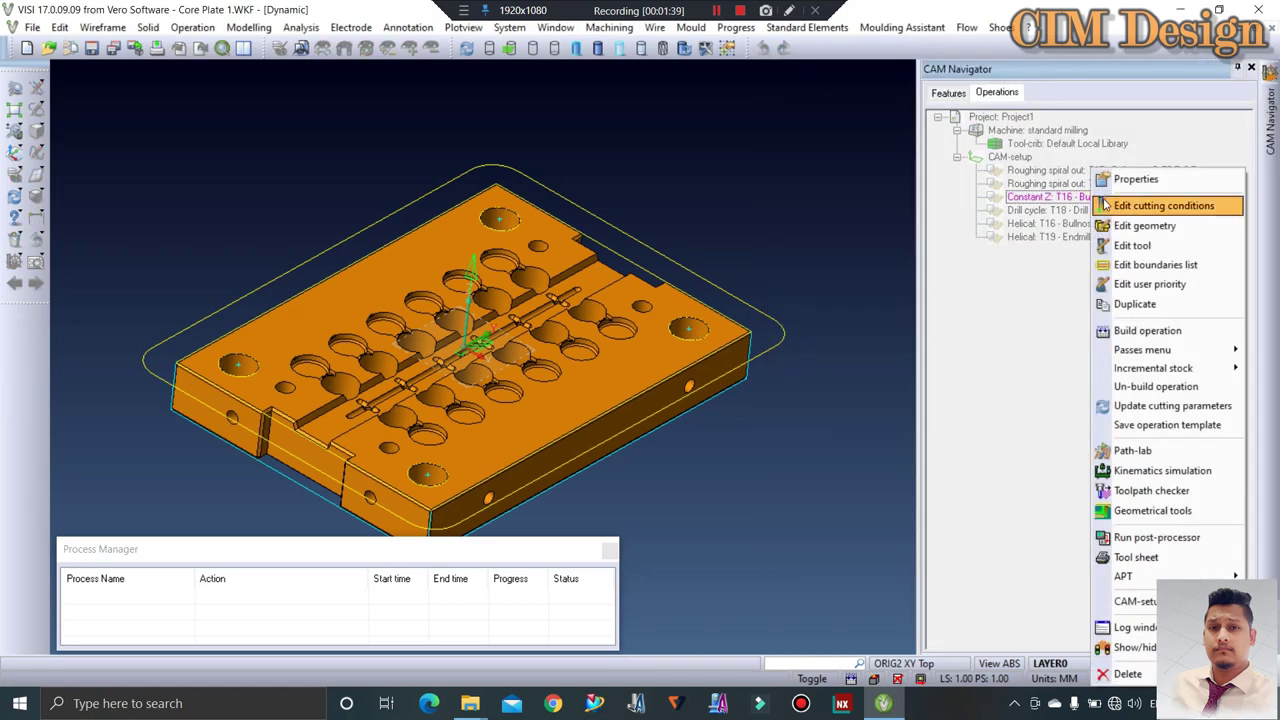
{"action": "left_click", "coordinate": [1147, 330]}
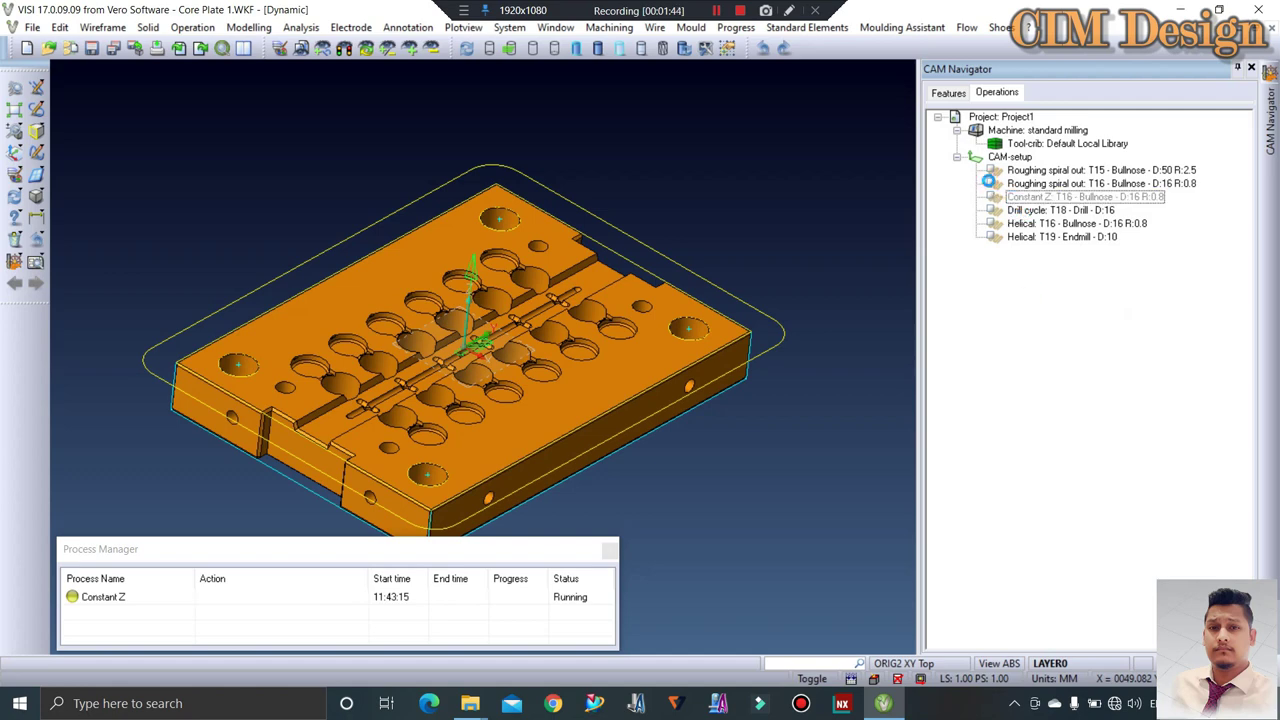
{"action": "left_click", "coordinate": [989, 183]}
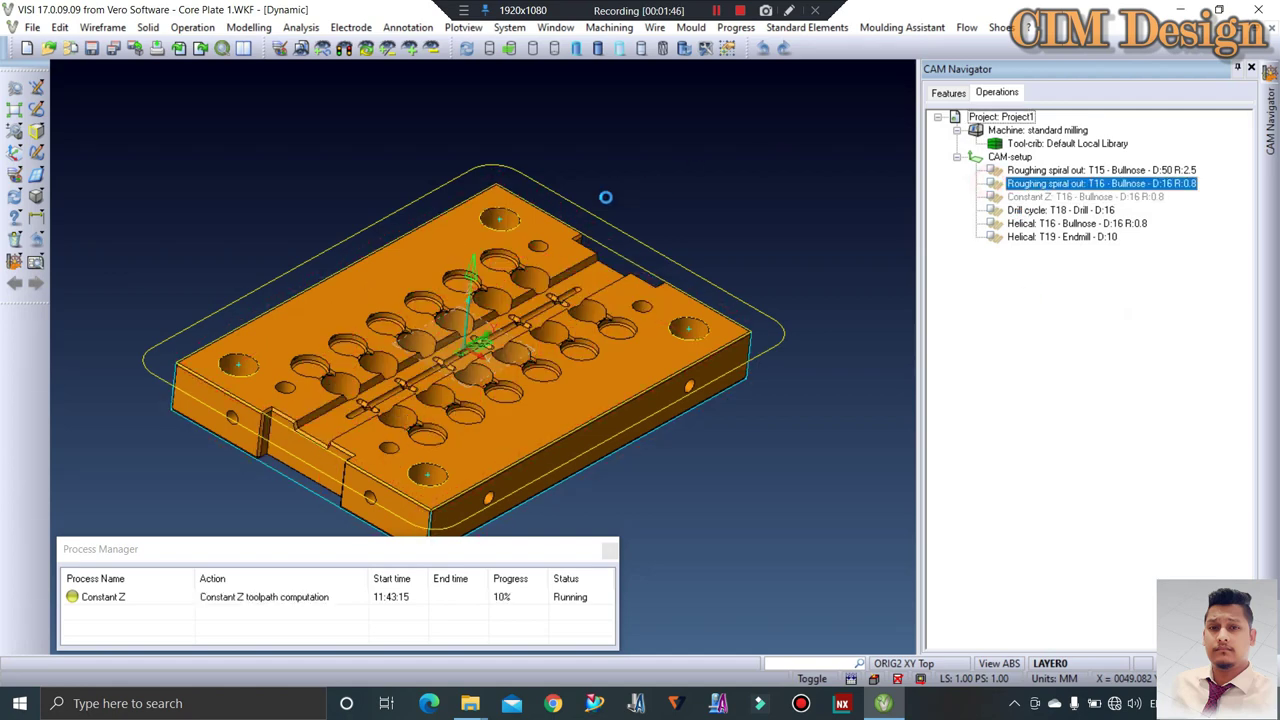
{"action": "scroll", "coordinate": [507, 208], "scroll_direction": "up", "scroll_amount": 2}
{"action": "scroll", "coordinate": [505, 225], "scroll_direction": "up", "scroll_amount": 2}
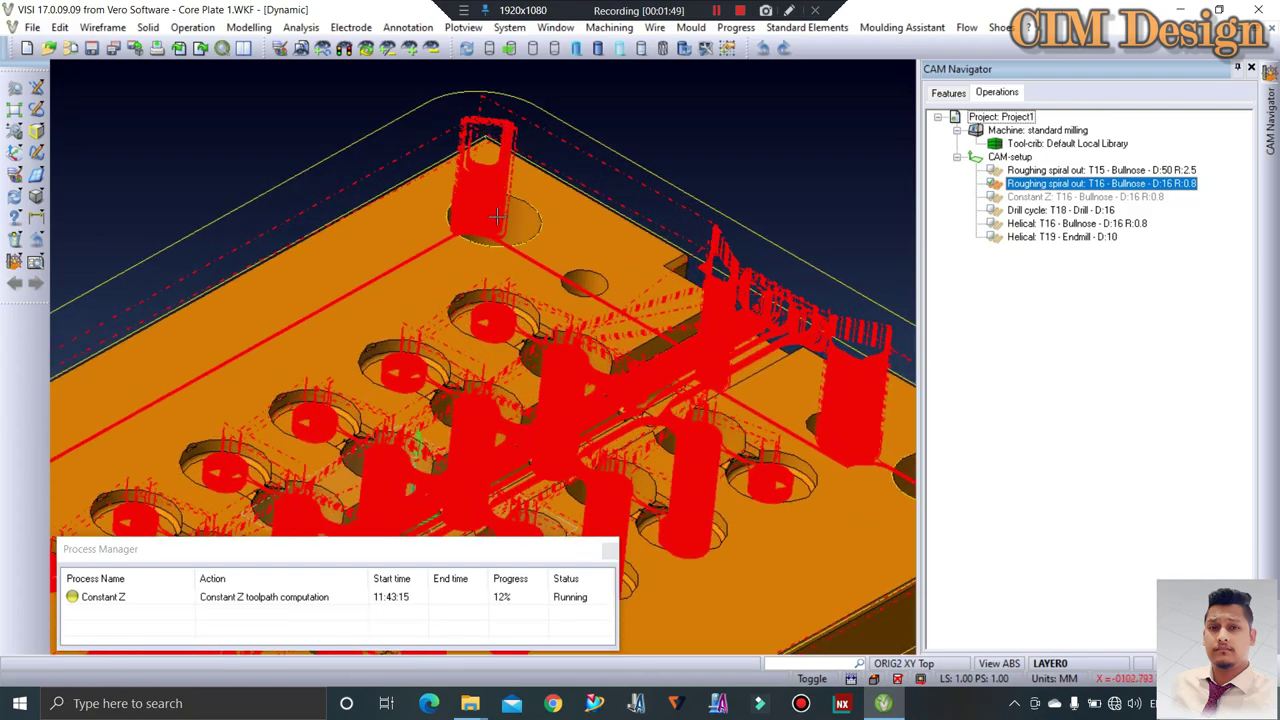
{"action": "scroll", "coordinate": [506, 240], "scroll_direction": "up", "scroll_amount": 2}
{"action": "scroll", "coordinate": [510, 232], "scroll_direction": "up", "scroll_amount": 2}
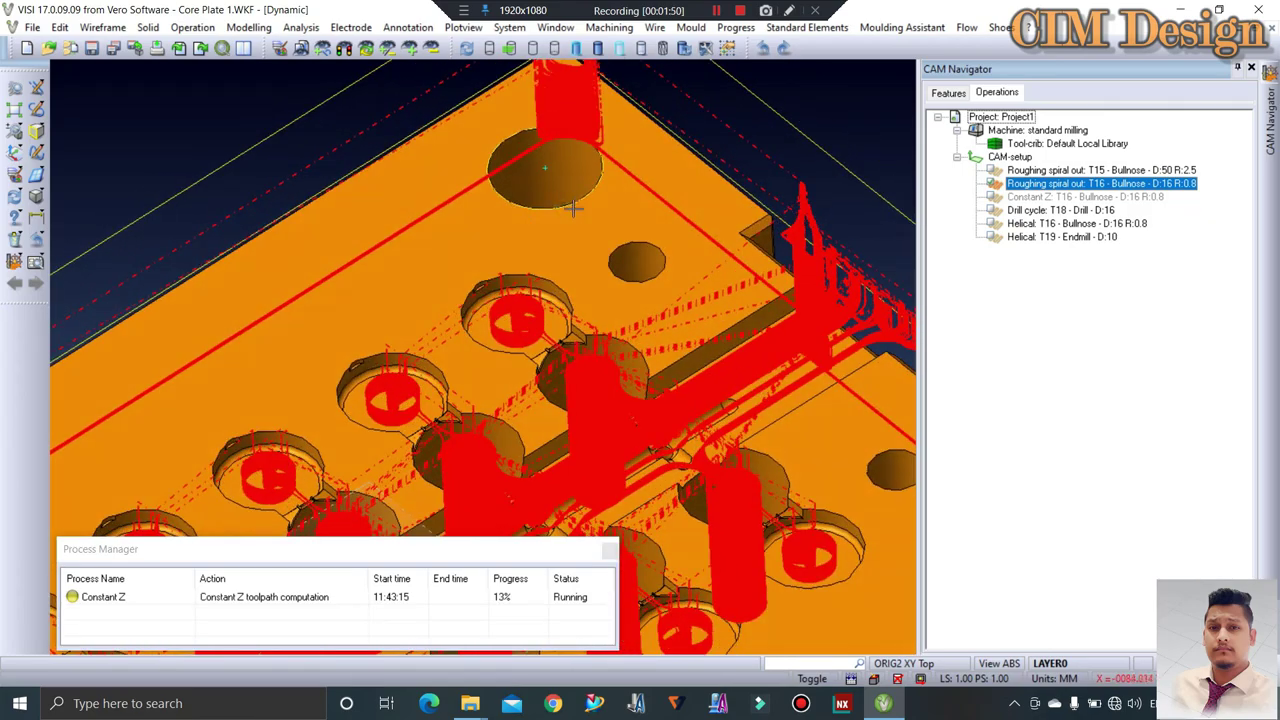
{"action": "scroll", "coordinate": [575, 208], "scroll_direction": "up", "scroll_amount": 2}
{"action": "scroll", "coordinate": [590, 214], "scroll_direction": "up", "scroll_amount": 2}
Orbit and zoom the core plate to inspect the T16 roughing toolpath
{"action": "middle_click_drag", "start_coordinate": [592, 216], "coordinate": [605, 185]}
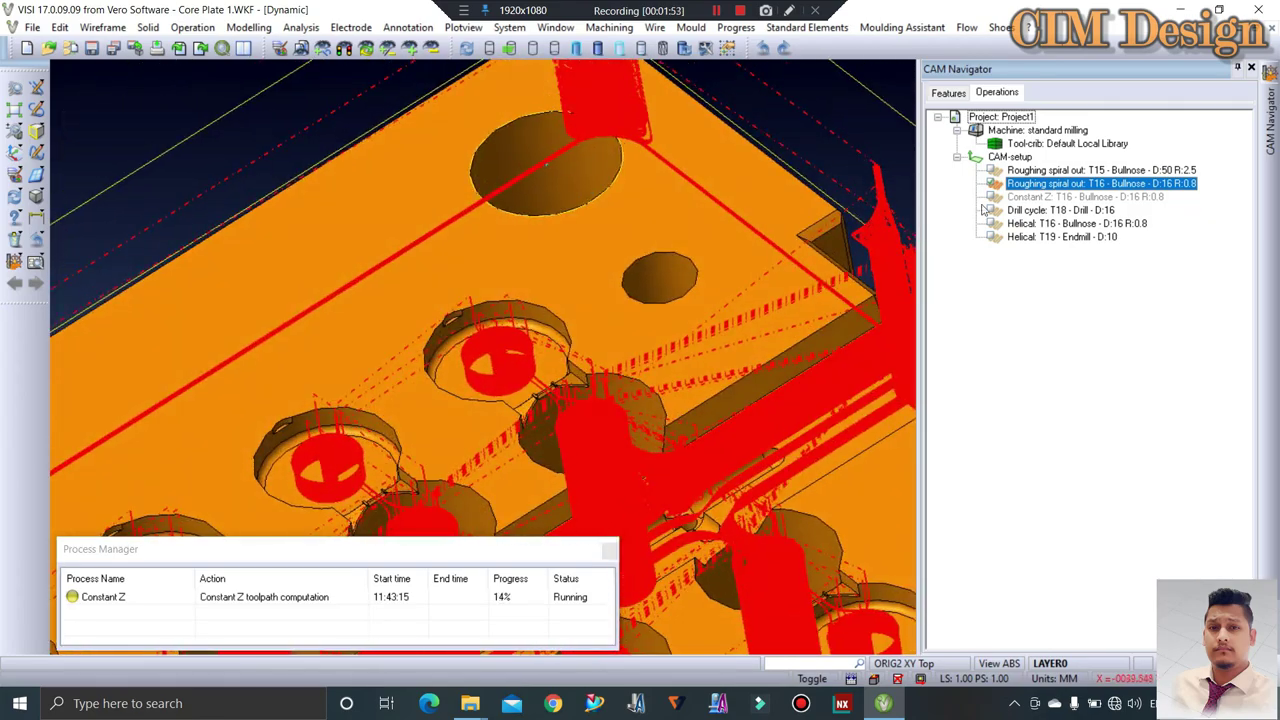
{"action": "scroll", "coordinate": [814, 200], "scroll_direction": "down", "scroll_amount": 2}
{"action": "scroll", "coordinate": [752, 208], "scroll_direction": "down", "scroll_amount": 1}
{"action": "scroll", "coordinate": [752, 208], "scroll_direction": "down", "scroll_amount": 1}
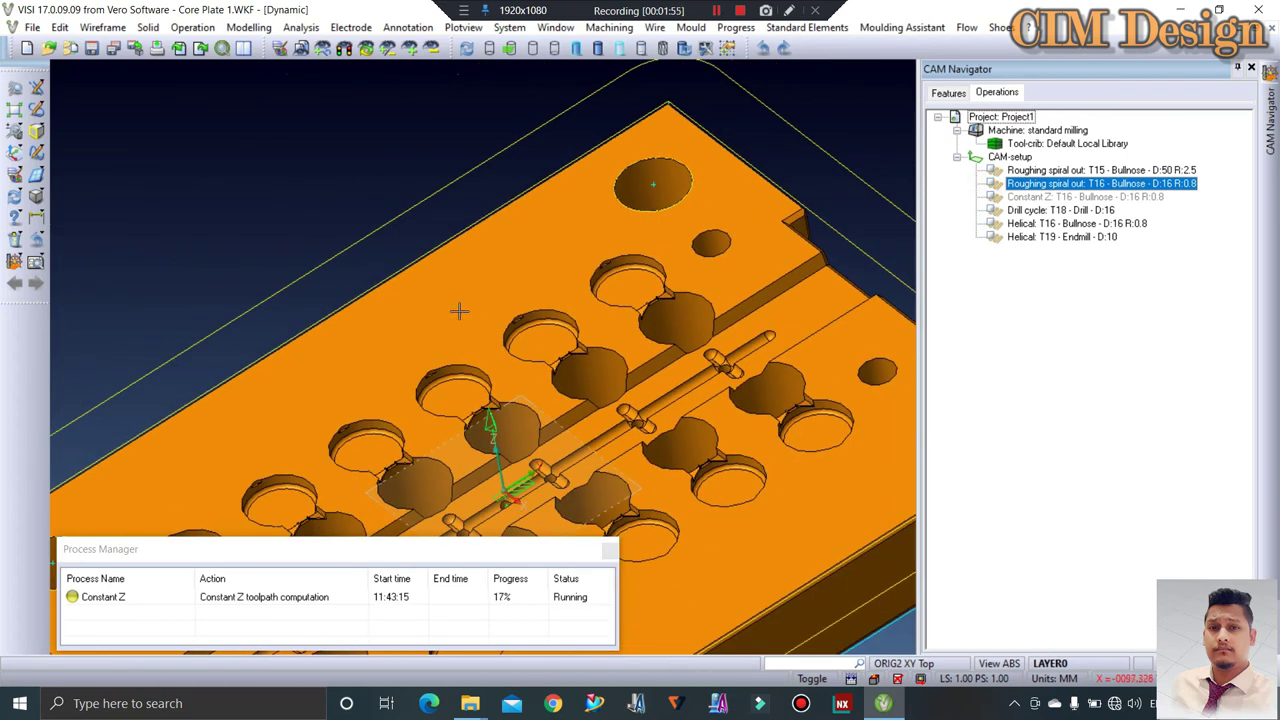
{"action": "scroll", "coordinate": [460, 311], "scroll_direction": "up", "scroll_amount": 1}
{"action": "middle_click_drag", "start_coordinate": [500, 249], "coordinate": [526, 222]}
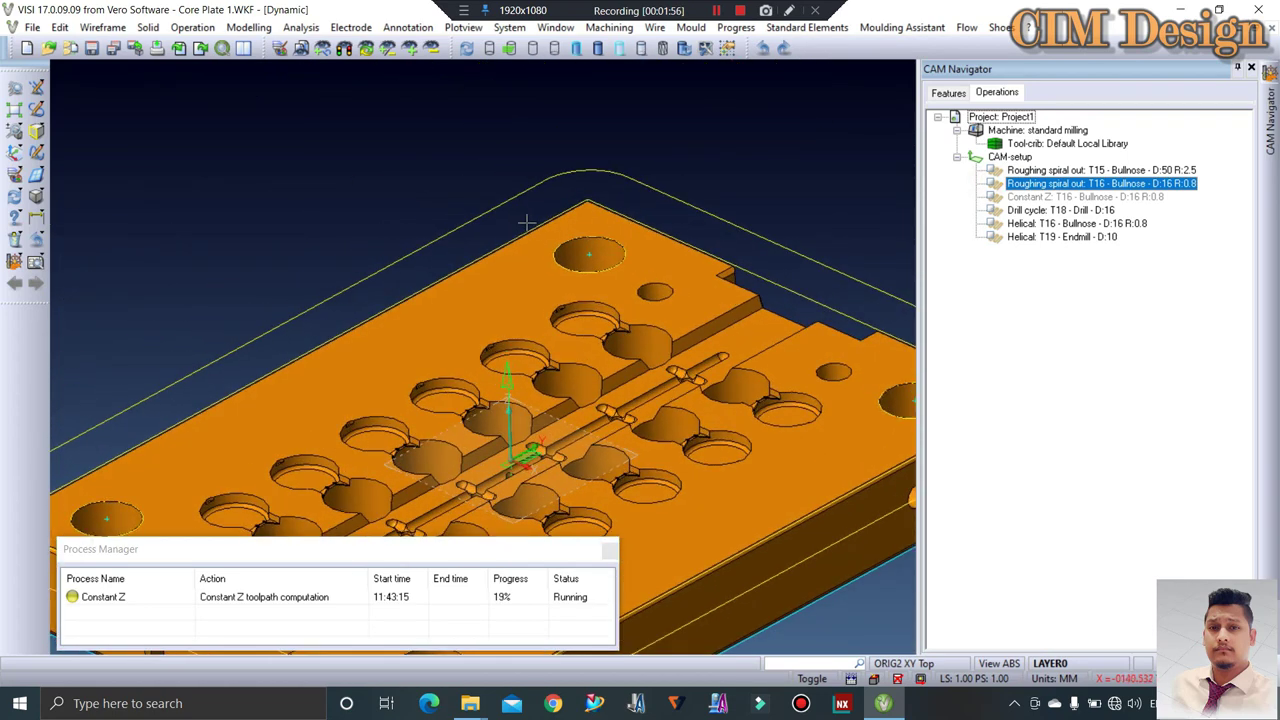
{"action": "scroll", "coordinate": [592, 192], "scroll_direction": "down", "scroll_amount": 3}
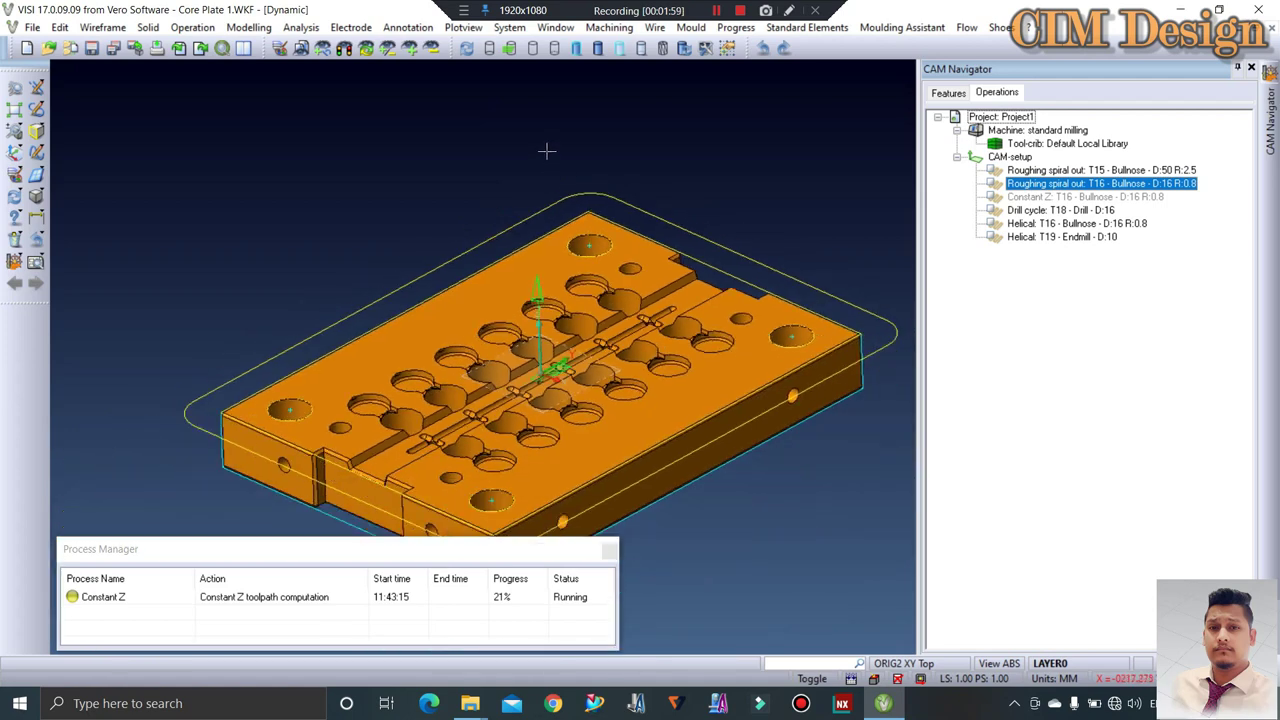
{"action": "mouse_move", "coordinate": [543, 149]}
{"action": "middle_mouse_down"}
{"action": "mouse_move", "coordinate": [600, 149]}
{"action": "mouse_move", "coordinate": [614, 201]}
{"action": "middle_mouse_up"}
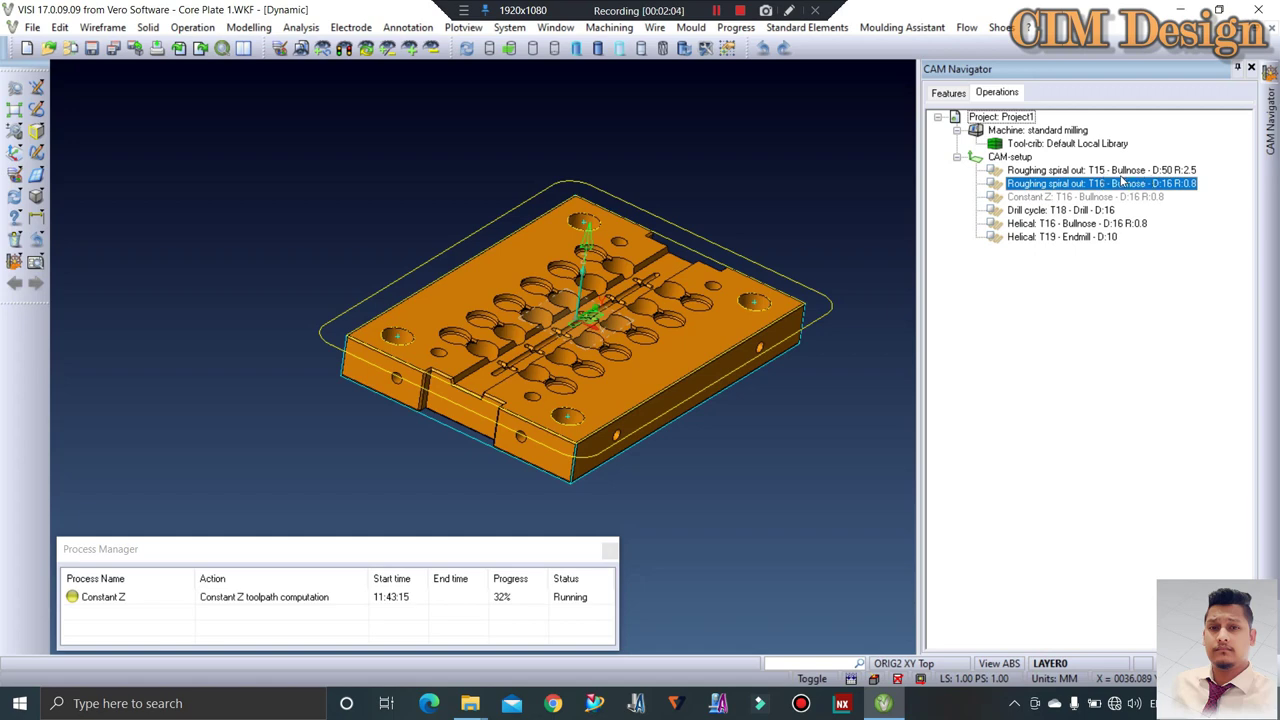
{"action": "middle_click_drag", "start_coordinate": [590, 312], "coordinate": [624, 322]}
{"action": "scroll", "coordinate": [682, 312], "scroll_direction": "up", "scroll_amount": 2}
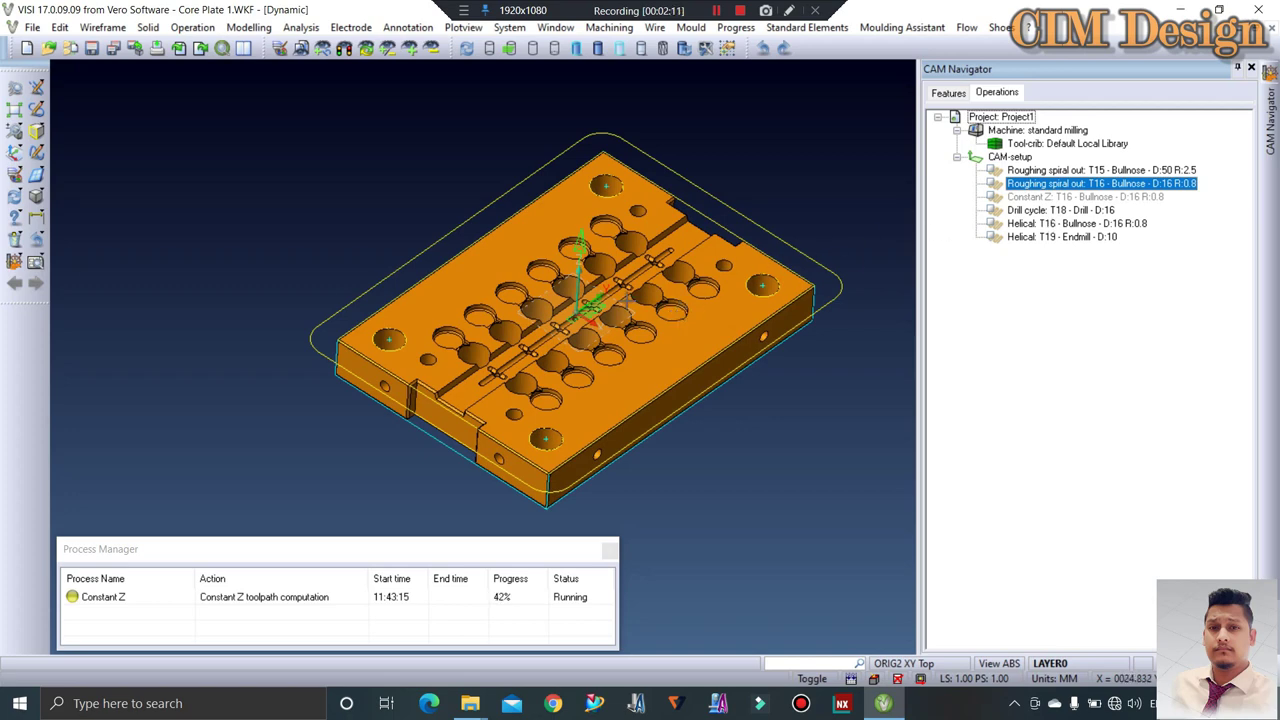
{"action": "middle_click_drag", "start_coordinate": [660, 288], "coordinate": [677, 263]}
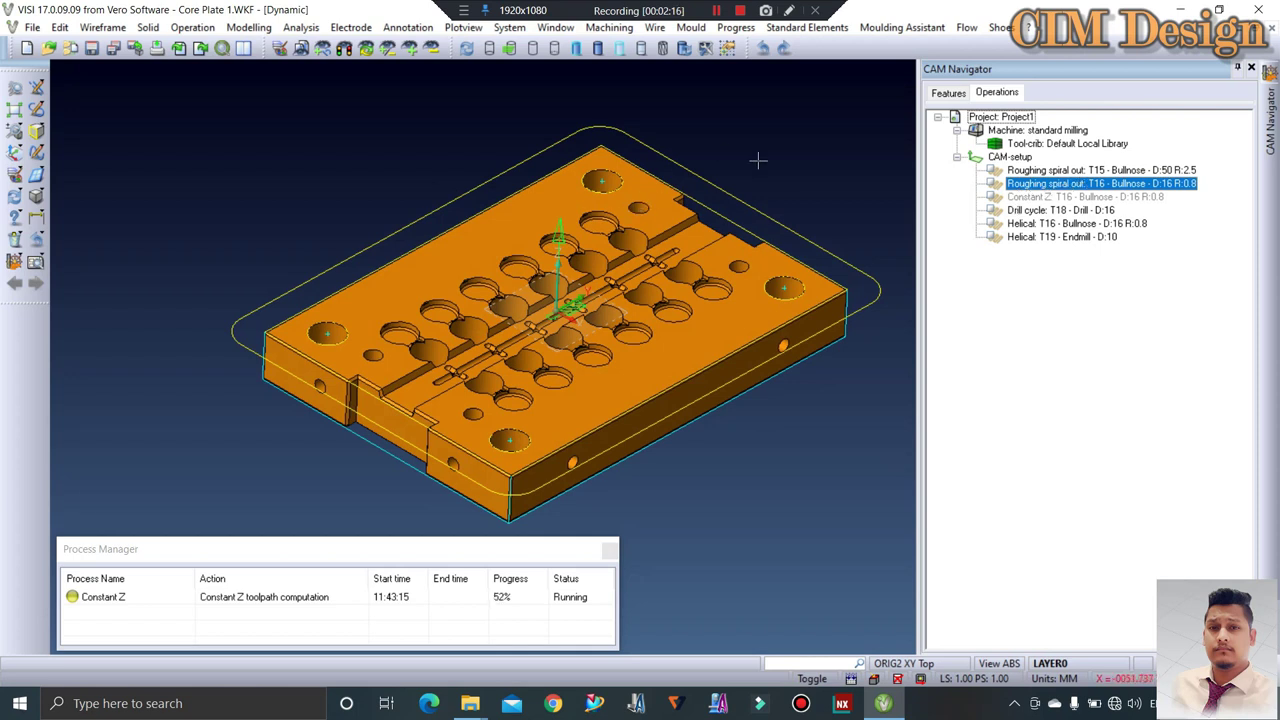
Display the finished Constant Z toolpath from a tilted top view
{"action": "left_click", "coordinate": [1036, 199]}
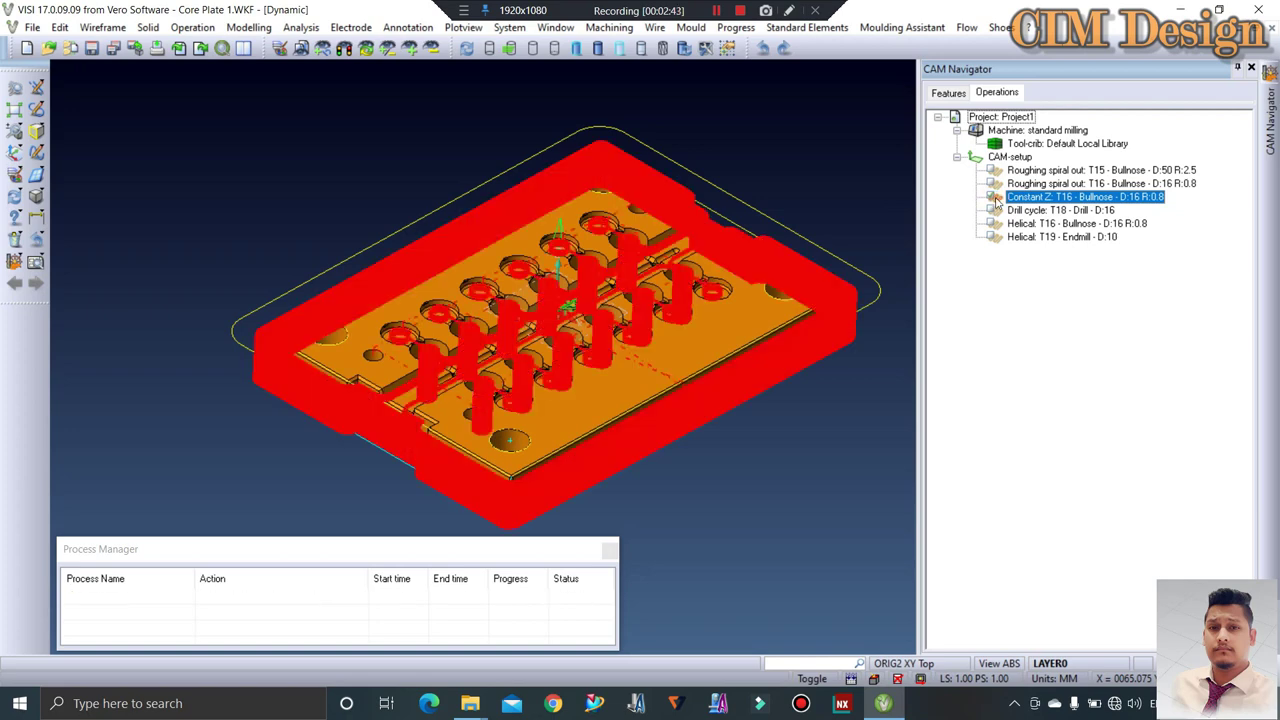
{"action": "middle_click_drag", "start_coordinate": [780, 285], "coordinate": [787, 302]}
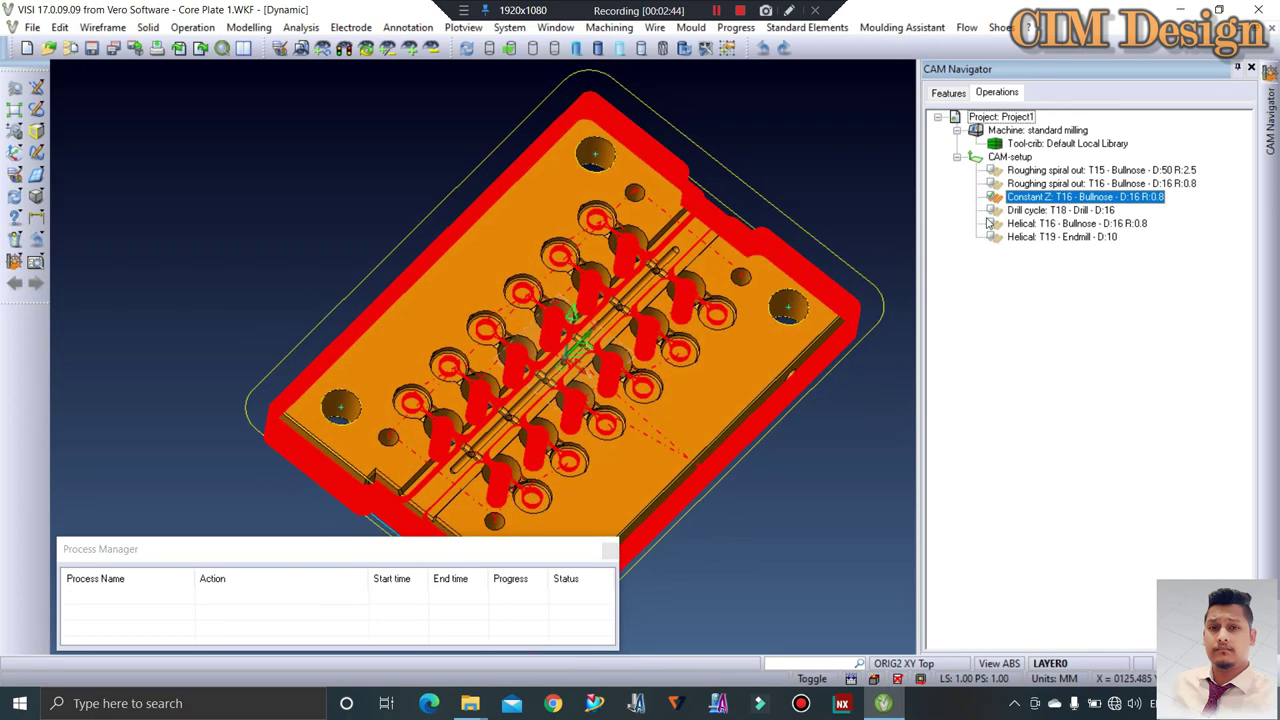
{"action": "right_click", "coordinate": [1020, 157]}
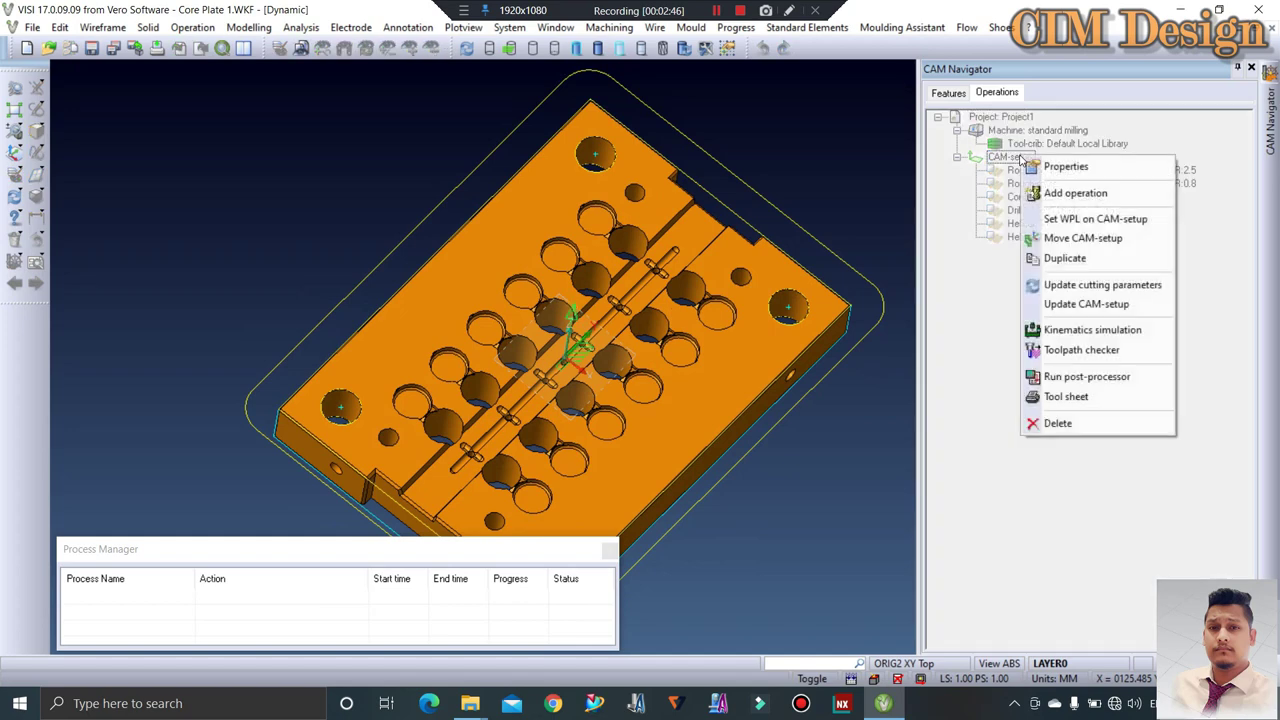
Add a 3-axis Constant Z operation with tool 19 (10 mm endmill) and drag it below Constant Z T16
{"action": "left_click", "coordinate": [1061, 196]}
{"action": "left_click", "coordinate": [716, 170]}
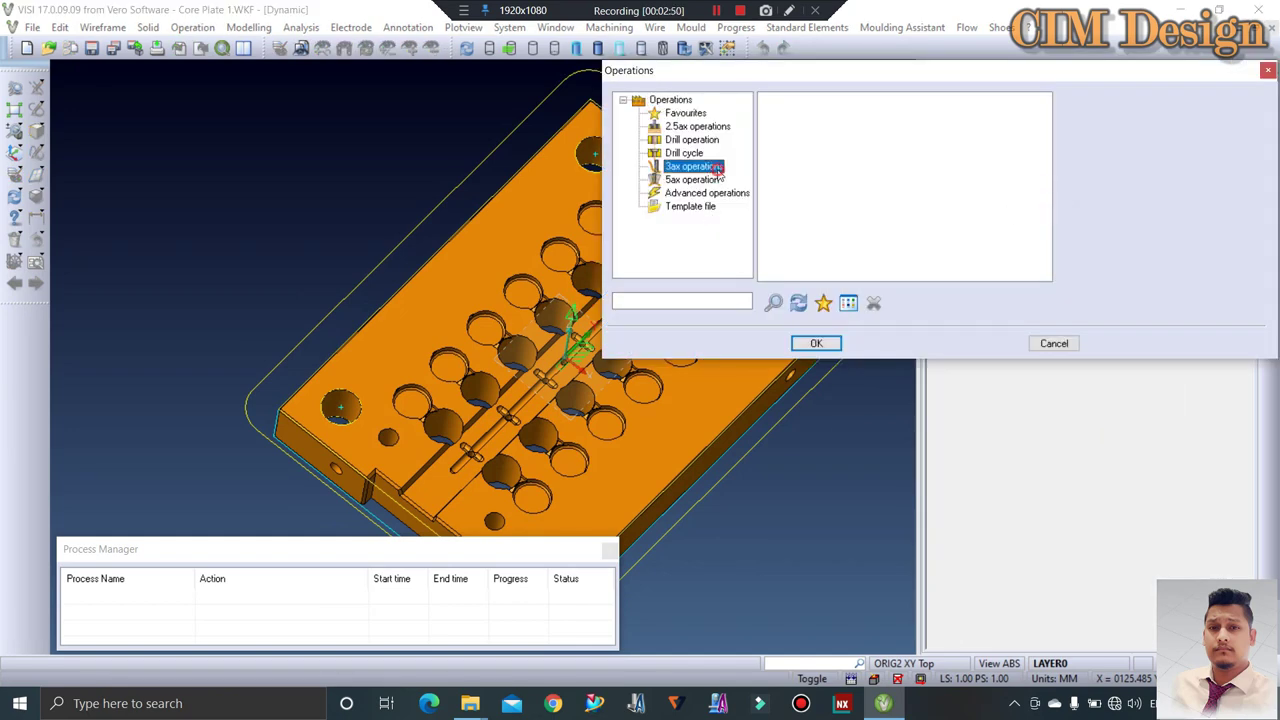
{"action": "double_click", "coordinate": [966, 131]}
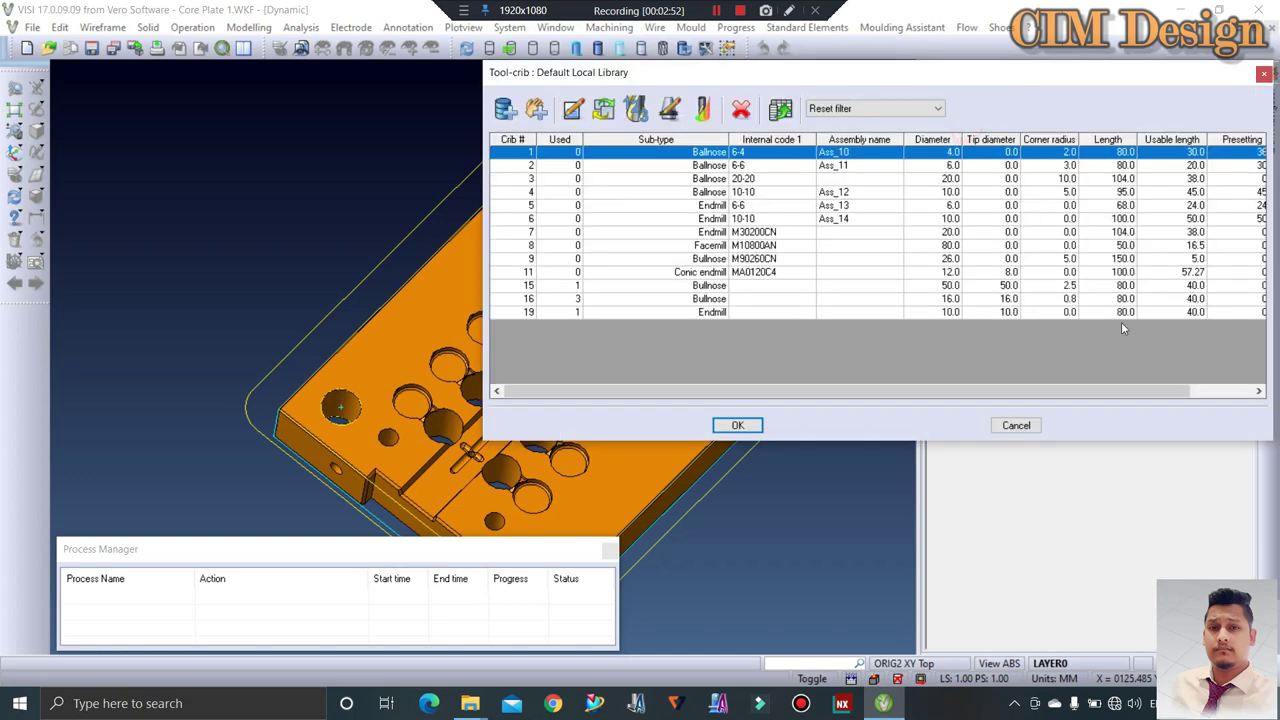
{"action": "double_click", "coordinate": [1072, 314]}
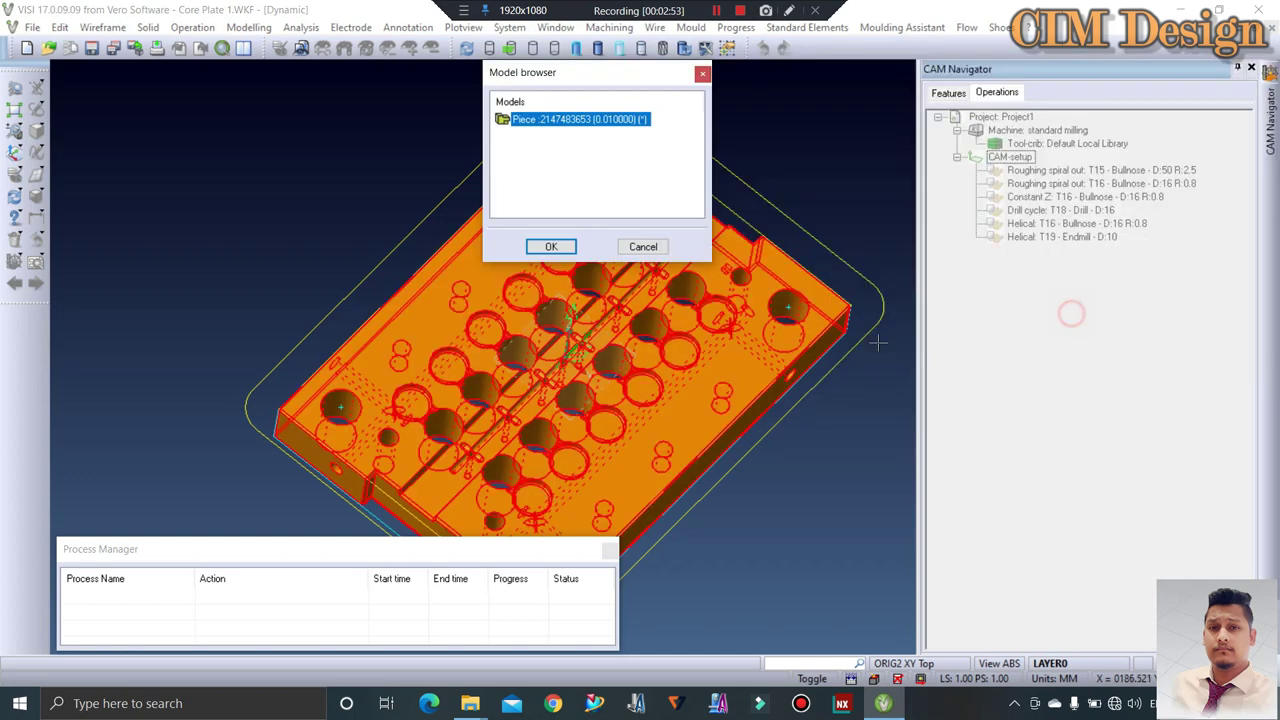
{"action": "left_click", "coordinate": [550, 246]}
{"action": "right_click", "coordinate": [868, 190]}
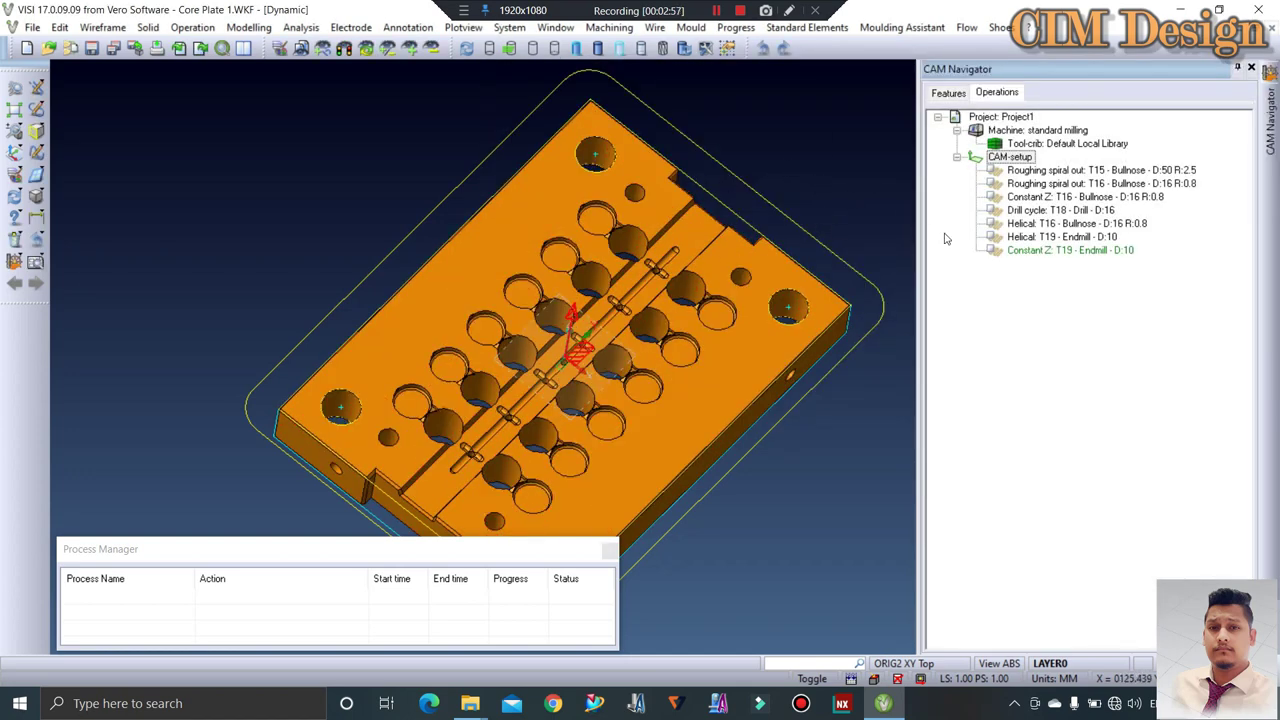
{"action": "mouse_move", "coordinate": [1014, 249]}
{"action": "left_mouse_down"}
{"action": "mouse_move", "coordinate": [1053, 209]}
{"action": "mouse_move", "coordinate": [1042, 230]}
{"action": "left_mouse_up"}
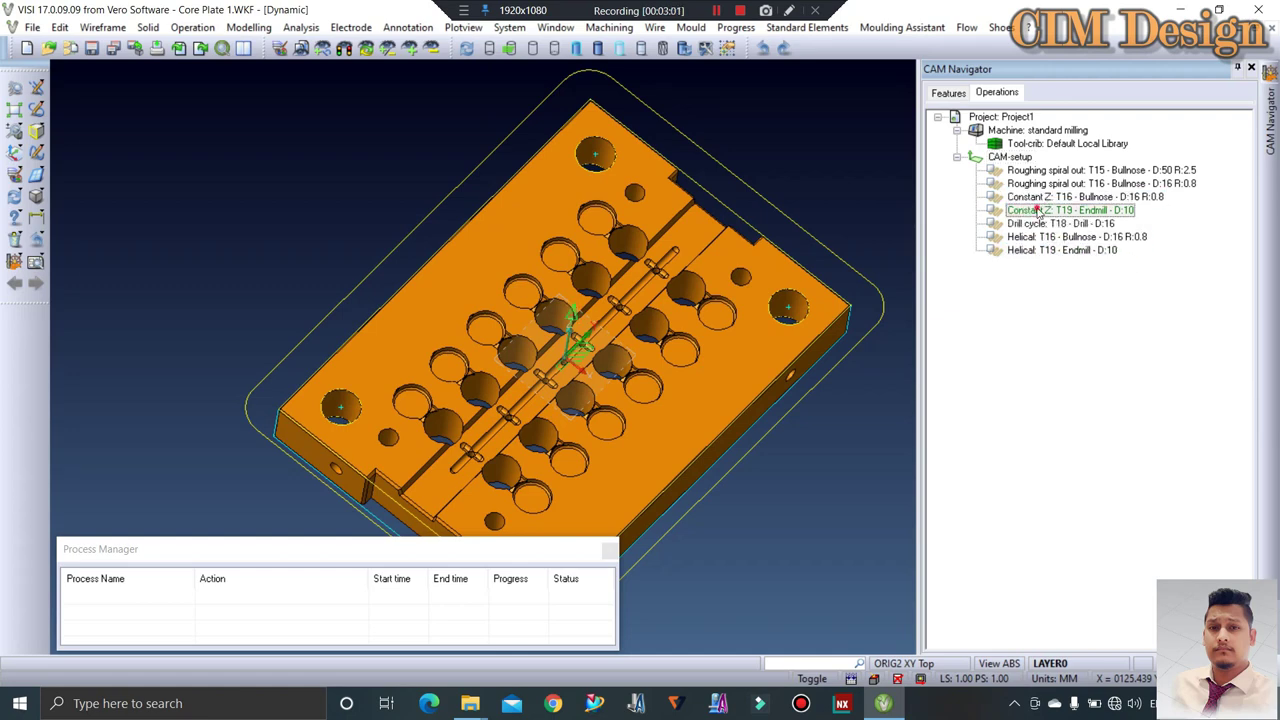
Open the T19 Constant Z parameters and select the plate's outer boundary
{"action": "double_click", "coordinate": [1040, 211]}
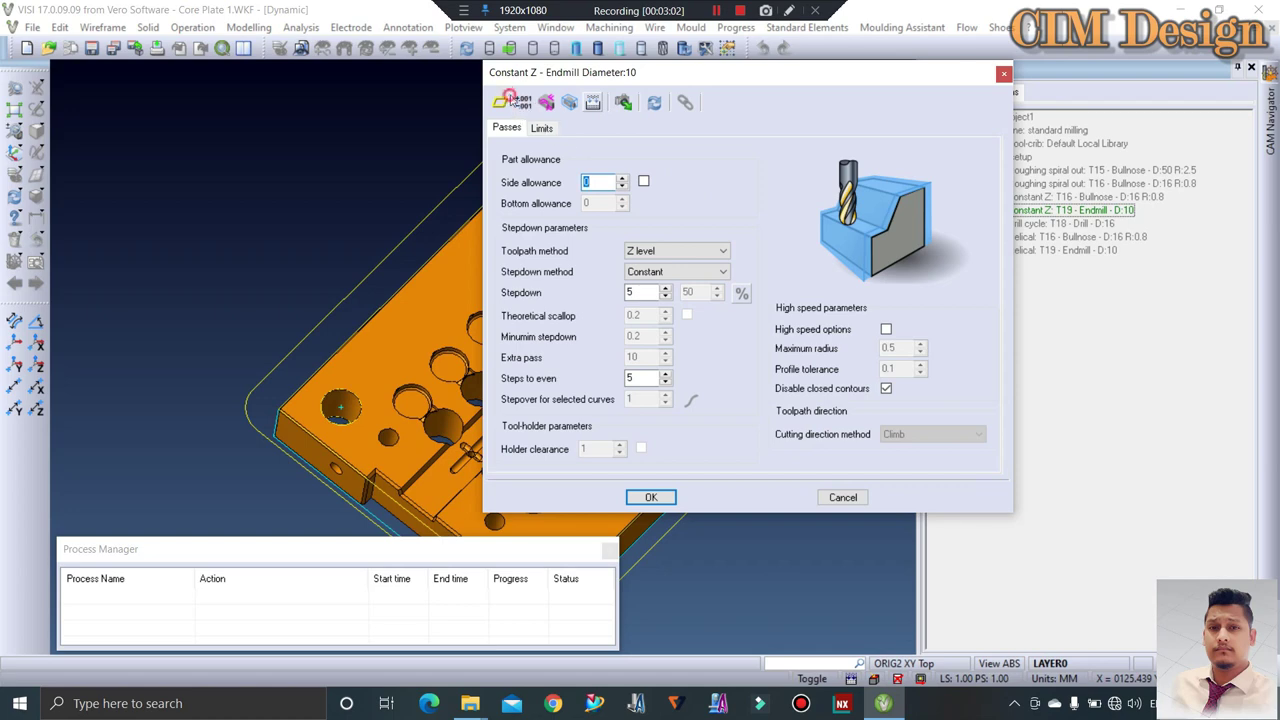
{"action": "left_click", "coordinate": [500, 102]}
{"action": "left_click", "coordinate": [691, 136]}
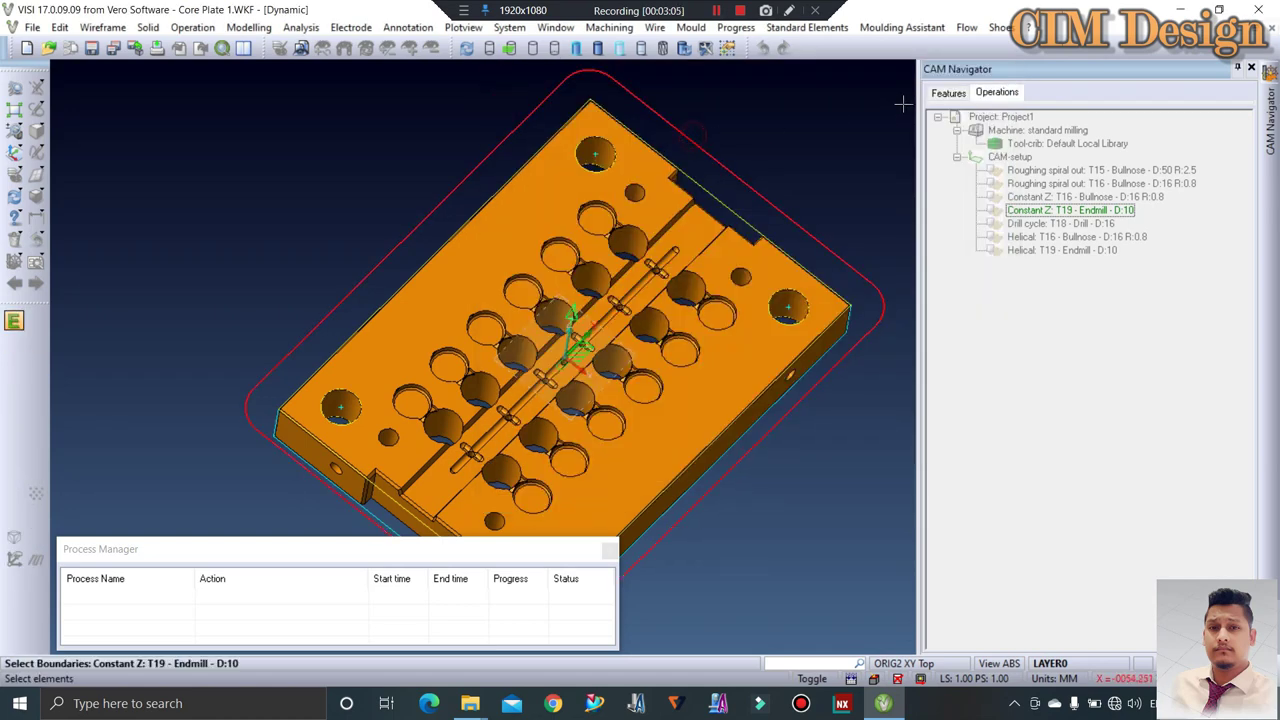
{"action": "left_click", "coordinate": [943, 102]}
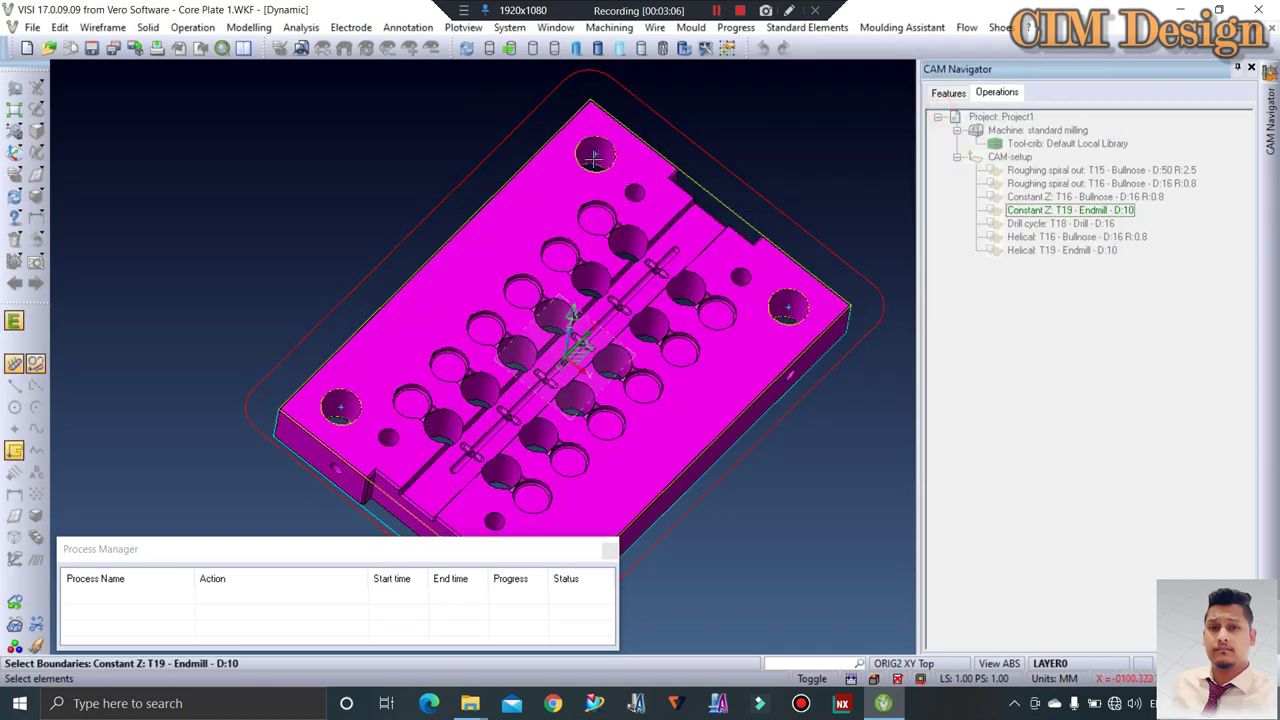
Select the four corner hole edges as boundary profiles
{"action": "left_click", "coordinate": [595, 167]}
{"action": "left_click", "coordinate": [363, 401]}
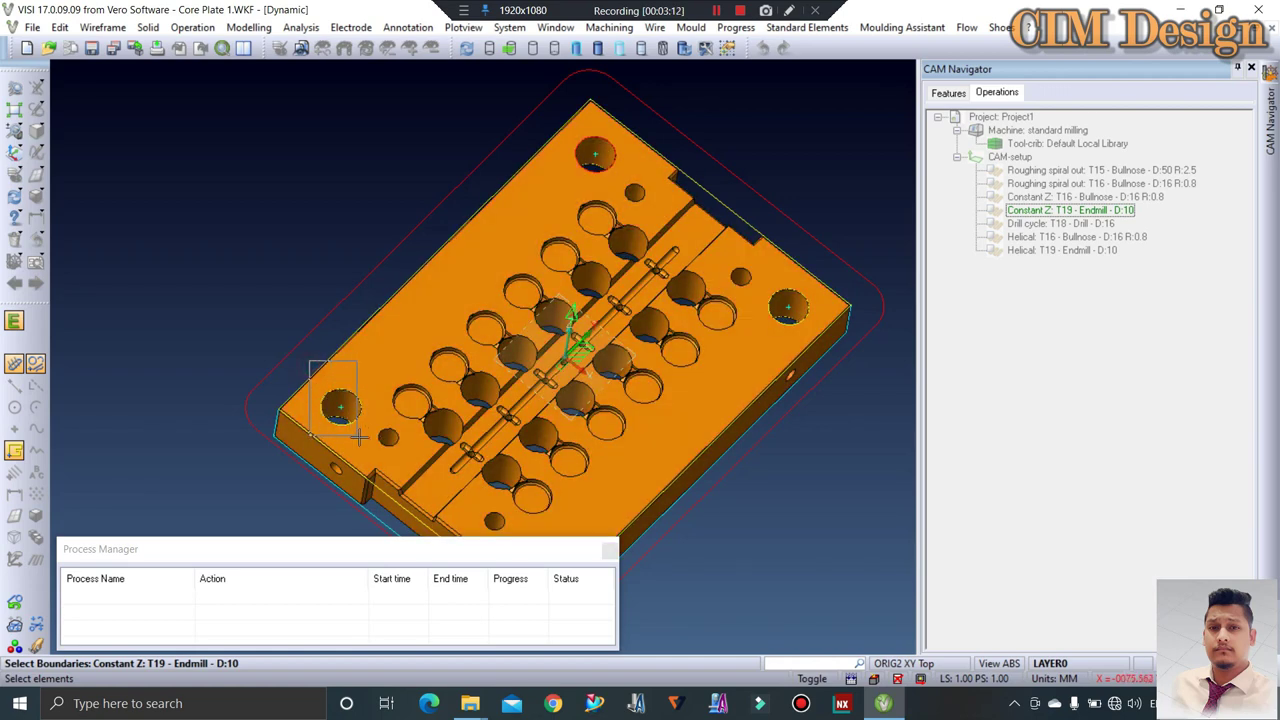
{"action": "left_click", "coordinate": [336, 416]}
{"action": "left_click", "coordinate": [805, 328]}
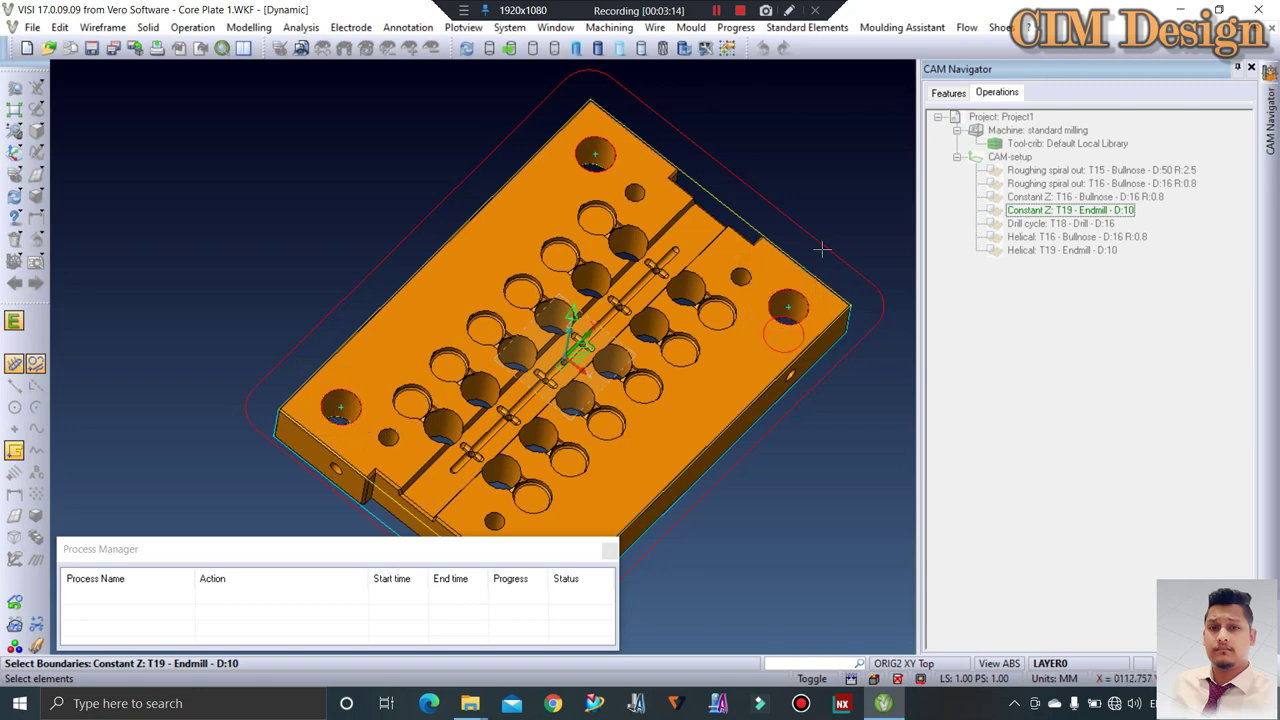
{"action": "scroll", "coordinate": [585, 397], "scroll_direction": "down", "scroll_amount": 2}
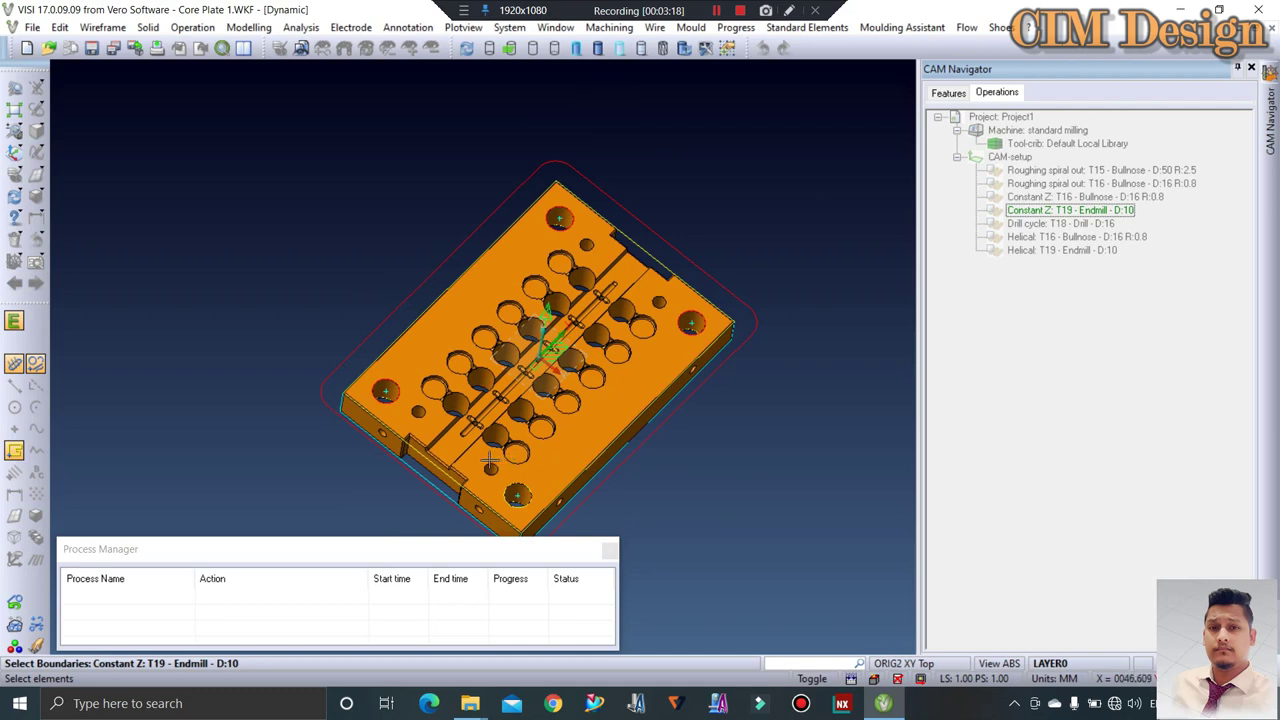
{"action": "left_click", "coordinate": [520, 490]}
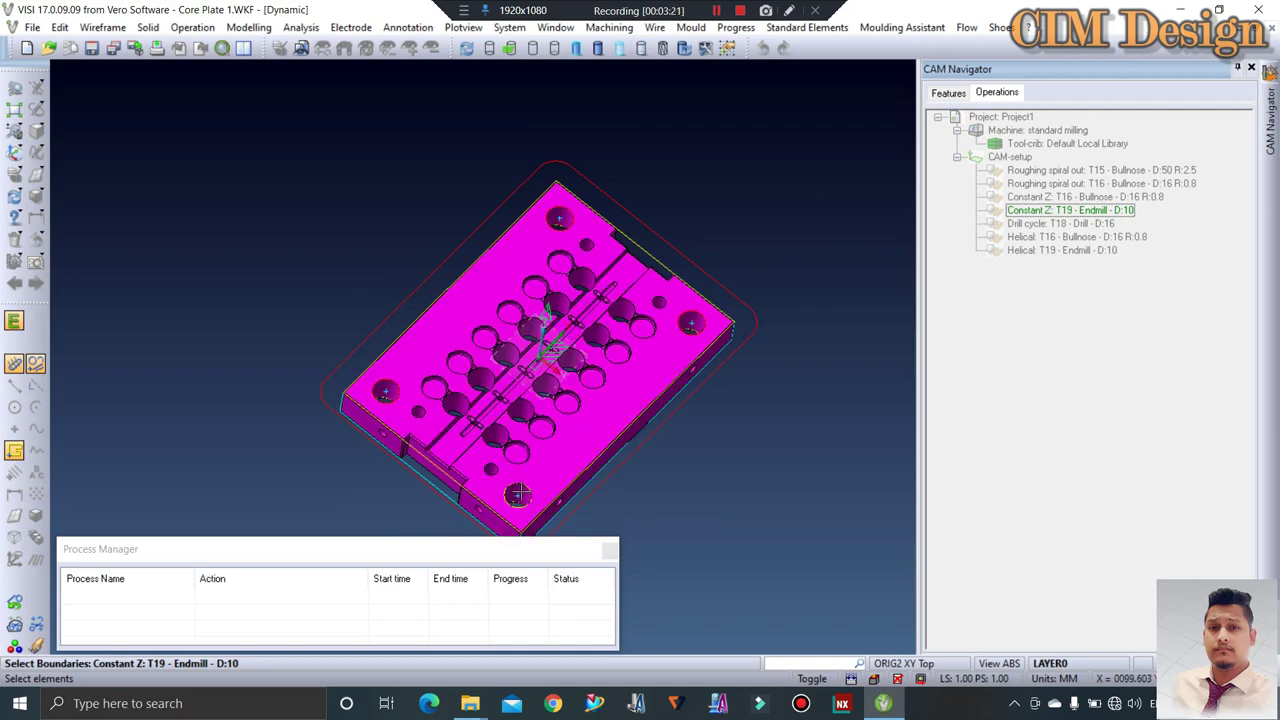
{"action": "scroll", "coordinate": [518, 497], "scroll_direction": "down", "scroll_amount": 2}
{"action": "scroll", "coordinate": [518, 497], "scroll_direction": "down", "scroll_amount": 1}
{"action": "scroll", "coordinate": [520, 505], "scroll_direction": "up", "scroll_amount": 4}
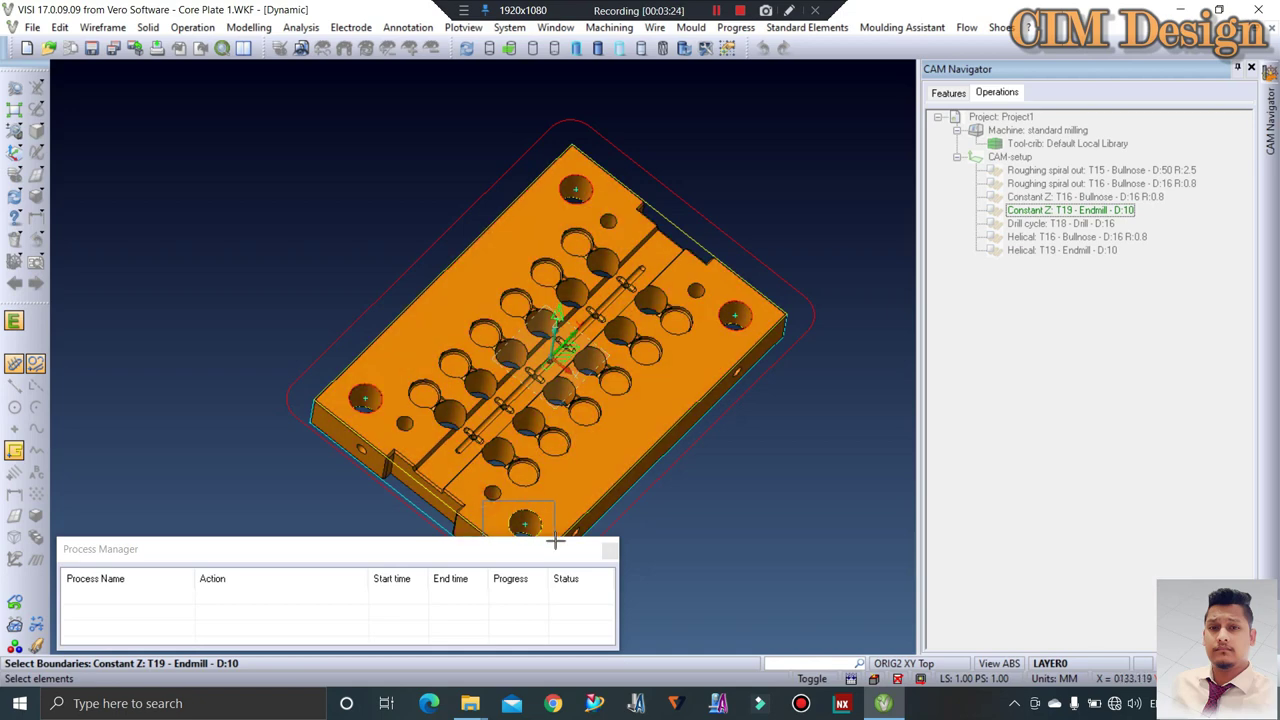
{"action": "left_click", "coordinate": [519, 474]}
{"action": "left_click", "coordinate": [940, 103]}
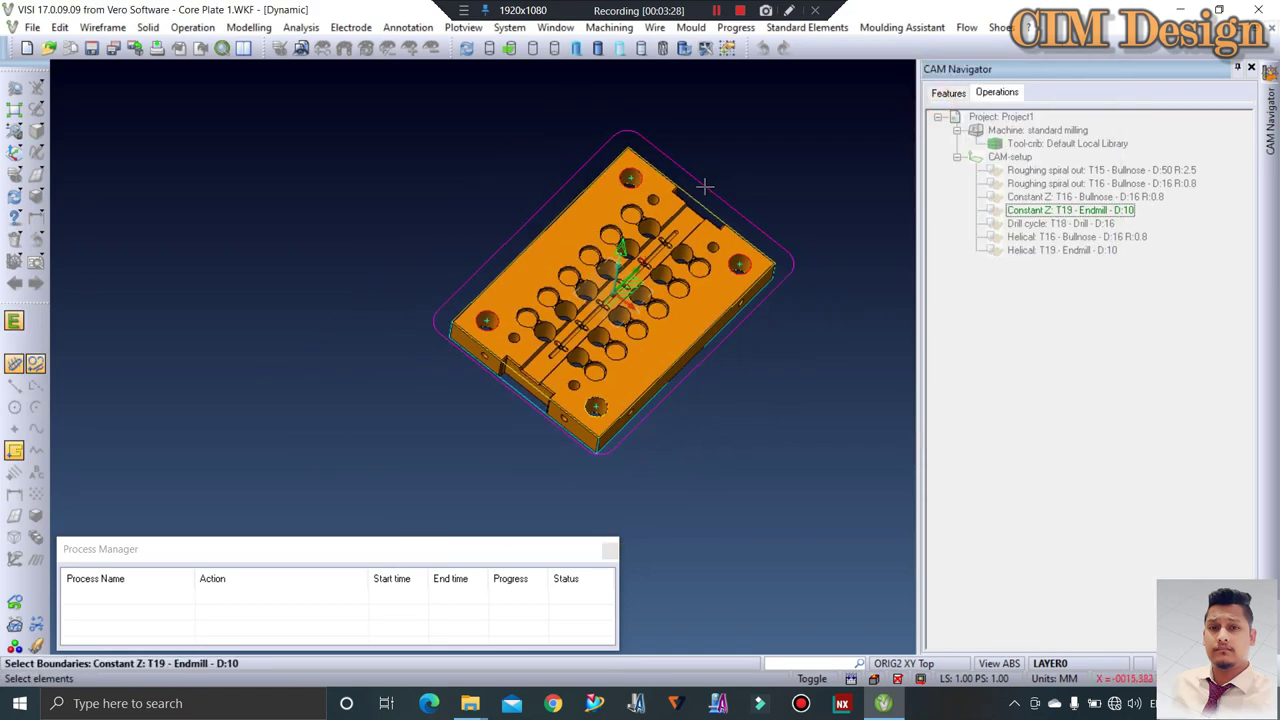
Add the hole edge as a fifth boundary profile and confirm the boundary list
{"action": "scroll", "coordinate": [614, 449], "scroll_direction": "up", "scroll_amount": 3}
{"action": "scroll", "coordinate": [614, 449], "scroll_direction": "up", "scroll_amount": 3}
{"action": "scroll", "coordinate": [606, 420], "scroll_direction": "up", "scroll_amount": 2}
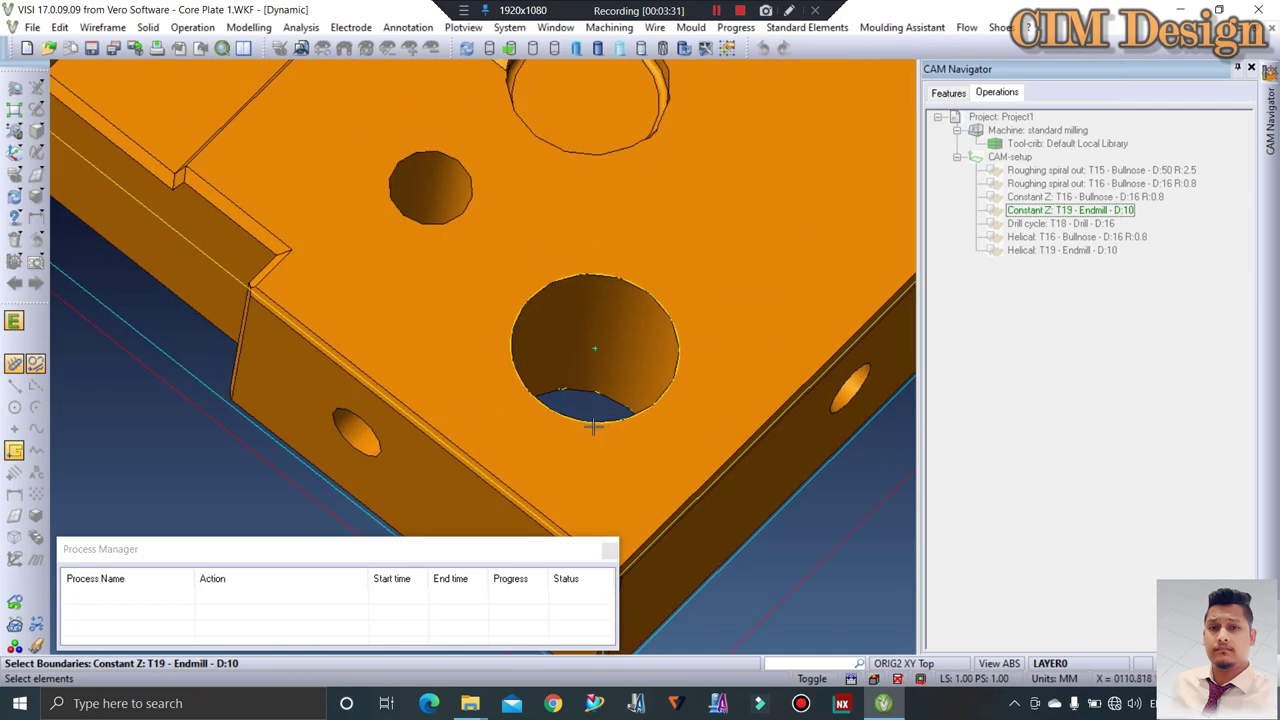
{"action": "left_click", "coordinate": [550, 418]}
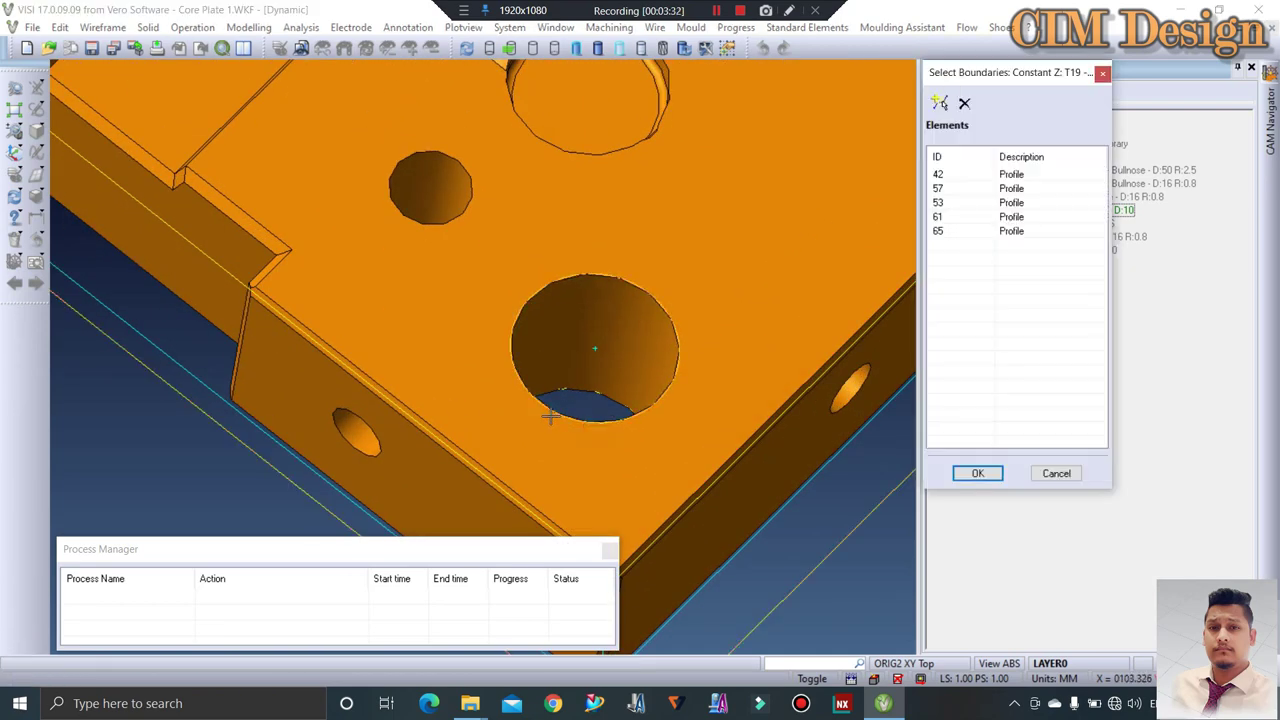
{"action": "left_click", "coordinate": [977, 473]}
Enable side allowance and switch the toolpath method to Helical with a 0.2 stepdown
{"action": "left_click", "coordinate": [643, 182]}
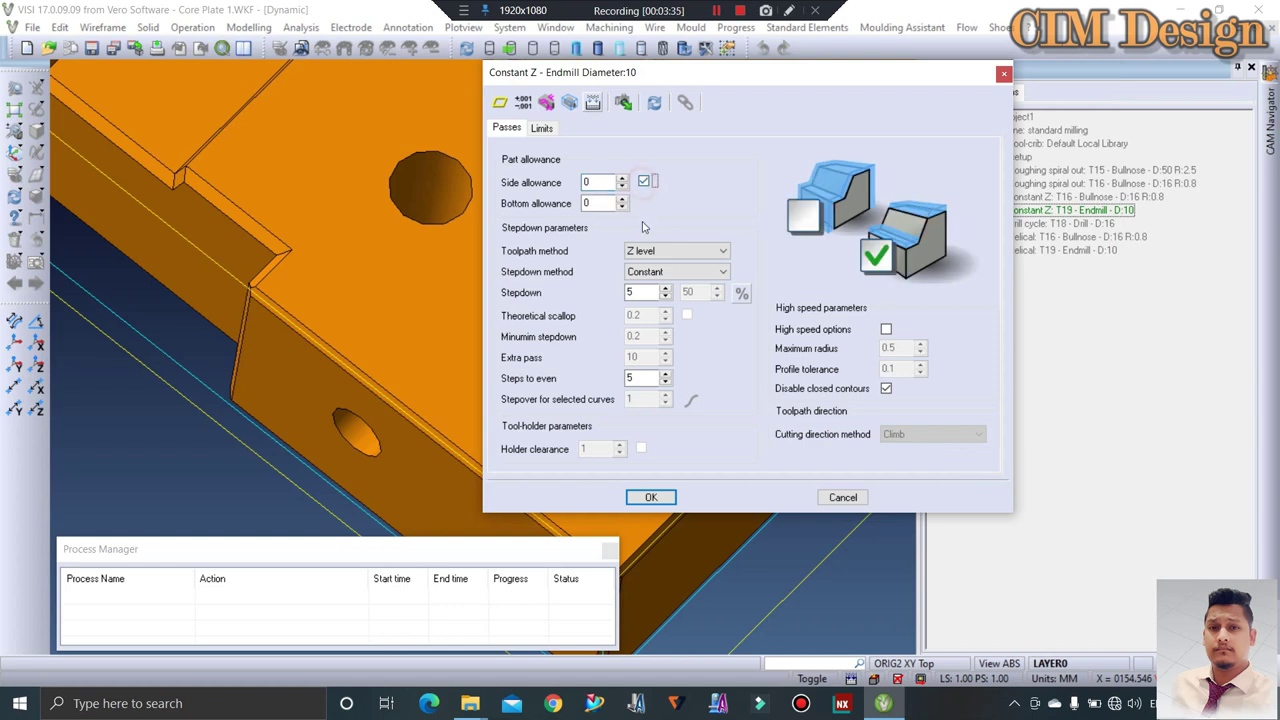
{"action": "left_click", "coordinate": [648, 251]}
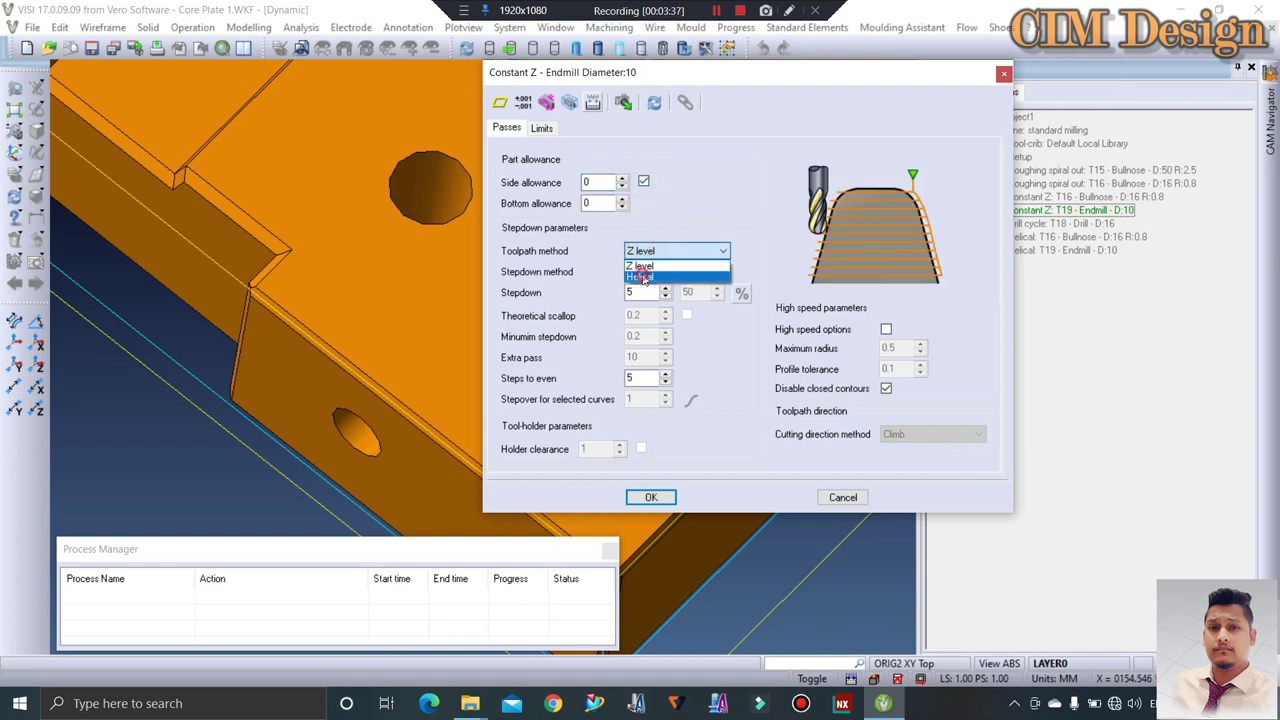
{"action": "left_click", "coordinate": [643, 277]}
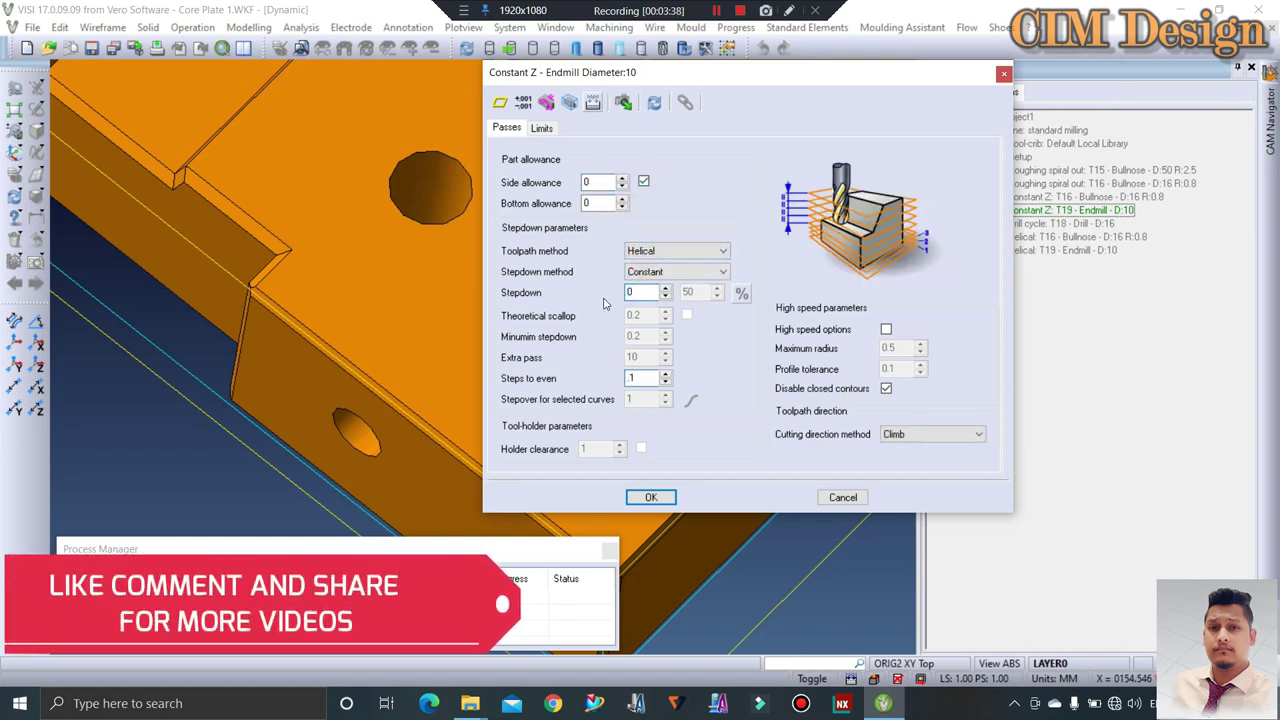
{"action": "double_click", "coordinate": [633, 292]}
{"action": "type", "text": "0.2"}
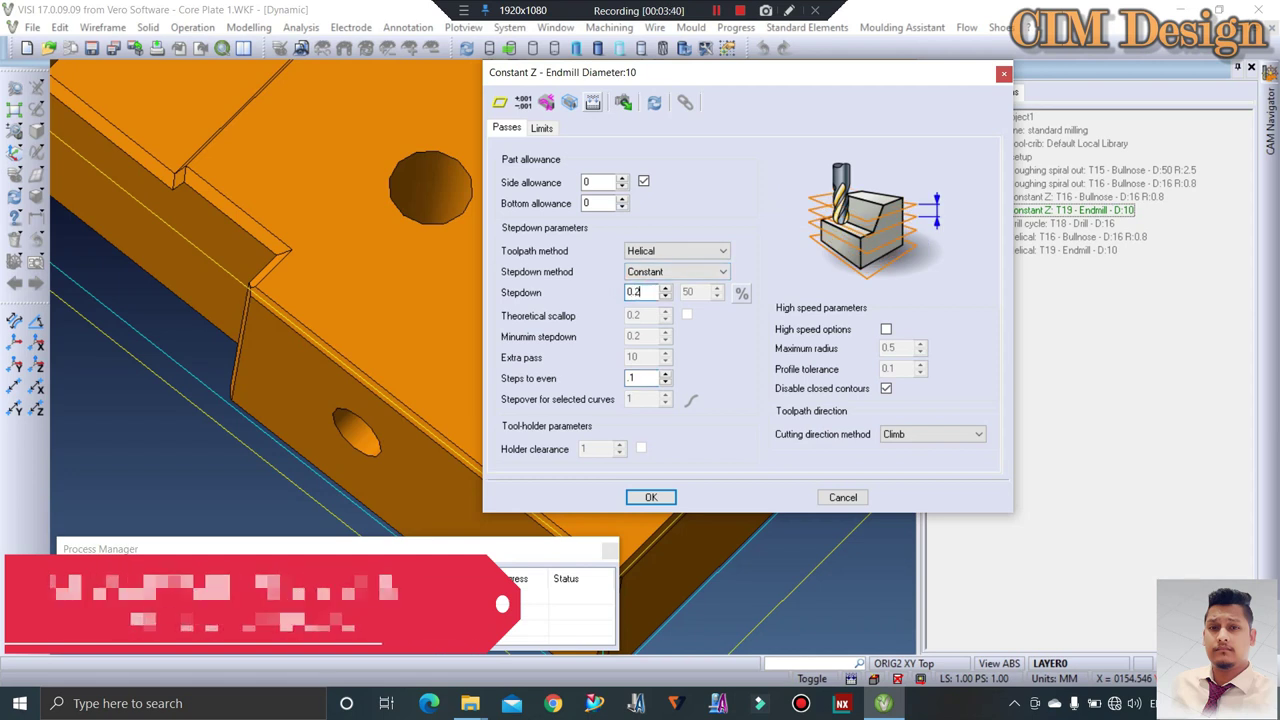
{"action": "left_click", "coordinate": [541, 129]}
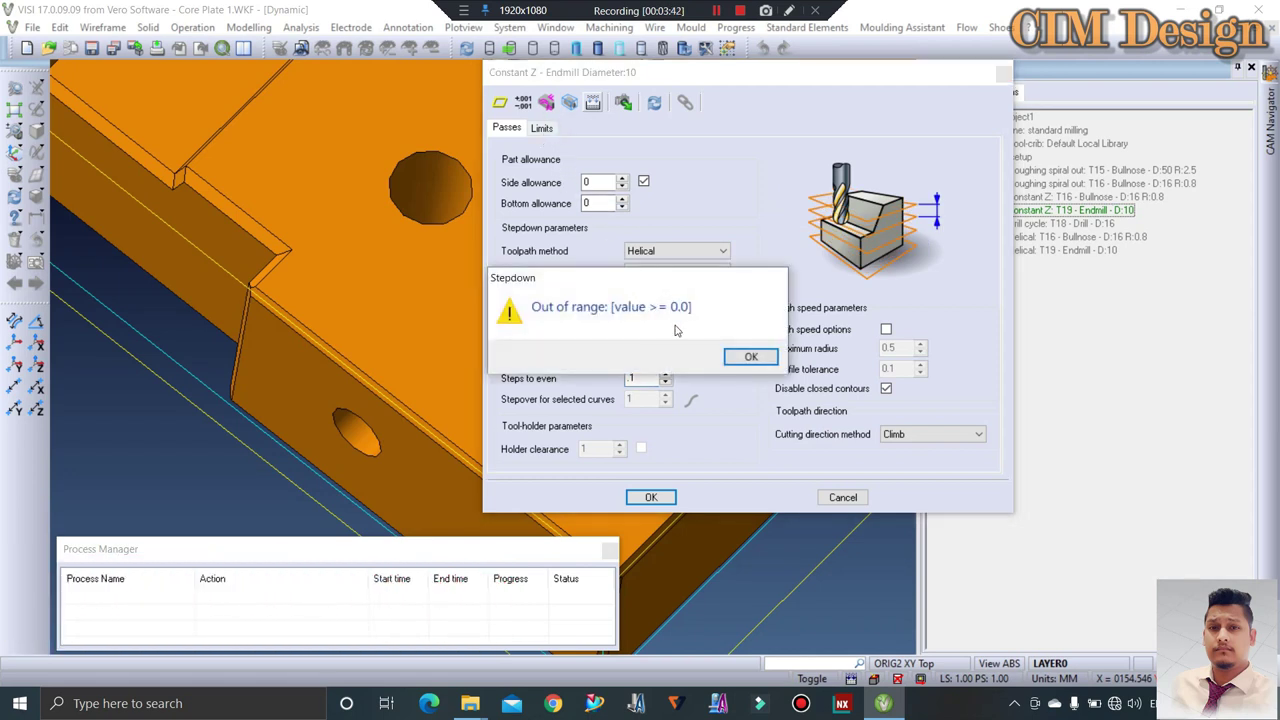
{"action": "left_click", "coordinate": [742, 357]}
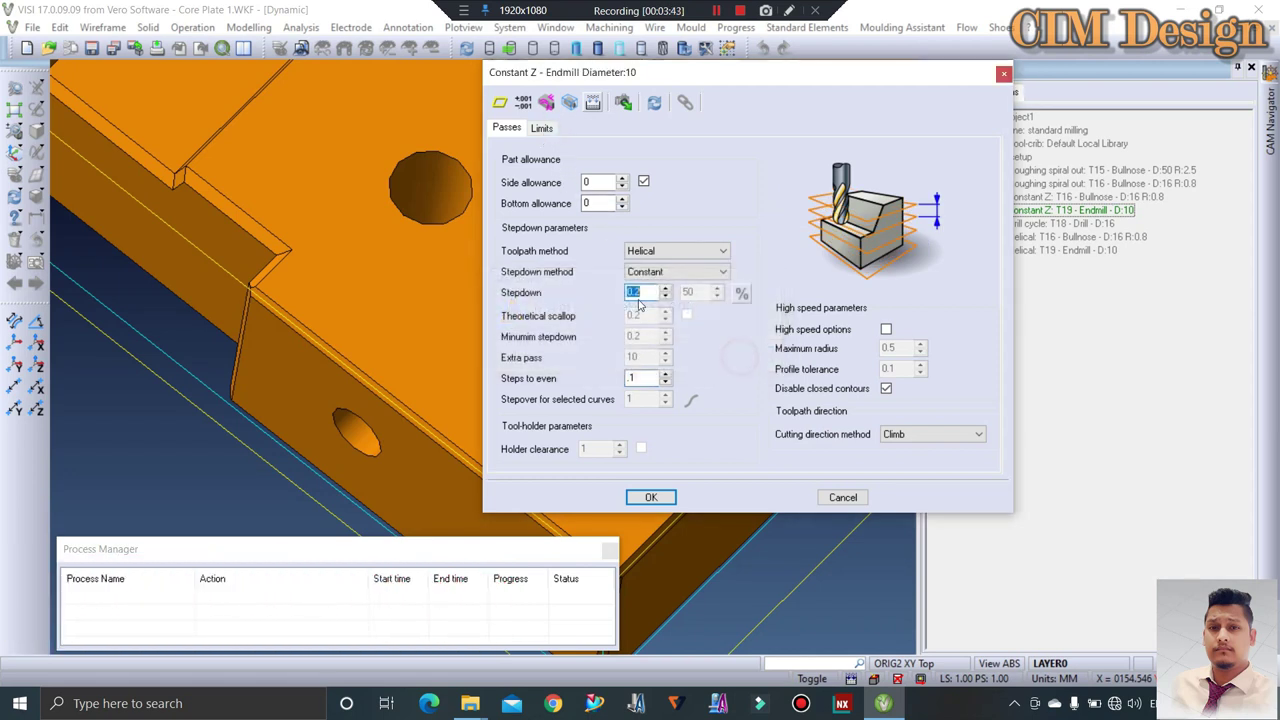
{"action": "left_click", "coordinate": [543, 129]}
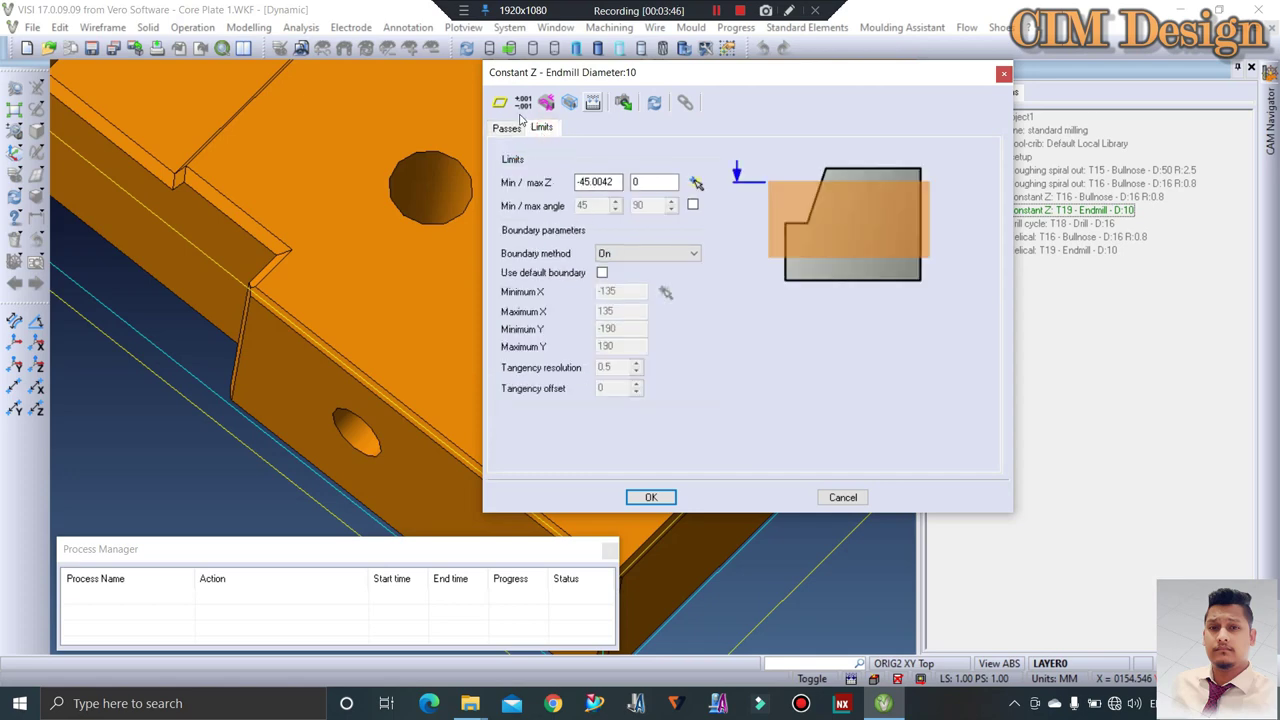
{"action": "key", "text": "Return"}
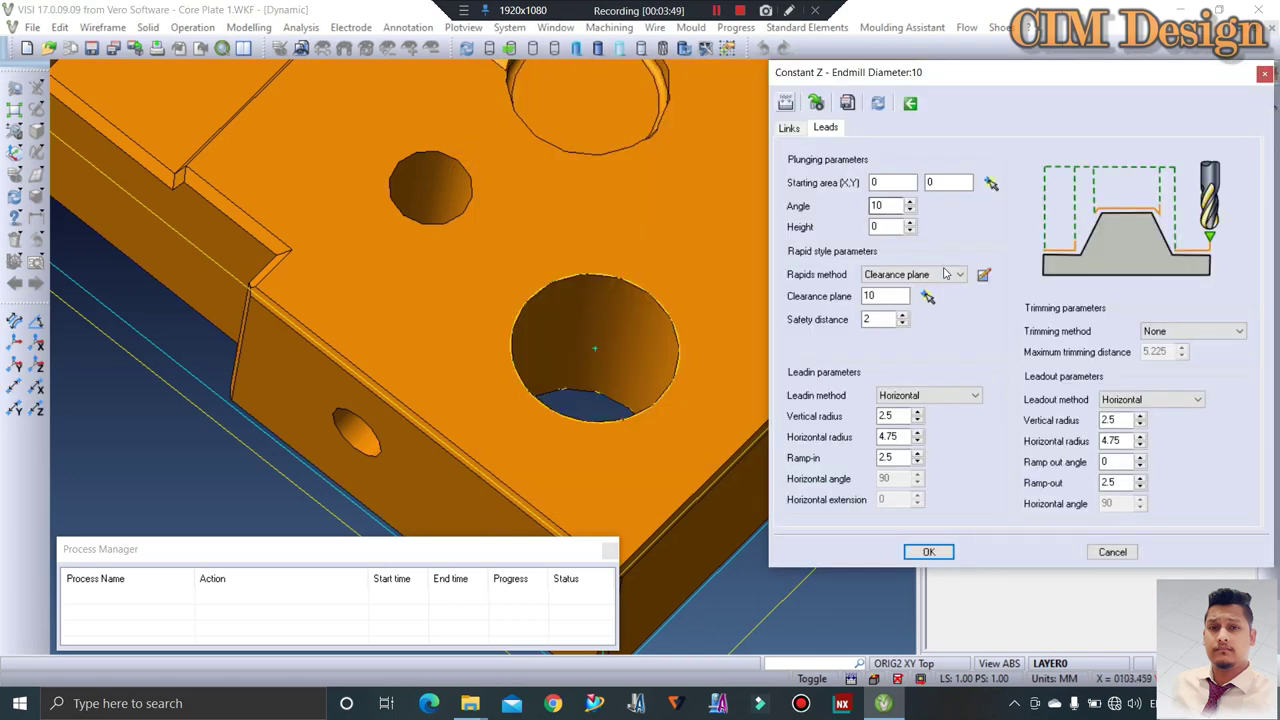
Set rapids to Safety distance, clearance plane 50, lead-in Axial and lead-out Vertical, and confirm
{"action": "left_click", "coordinate": [940, 274]}
{"action": "left_click", "coordinate": [893, 300]}
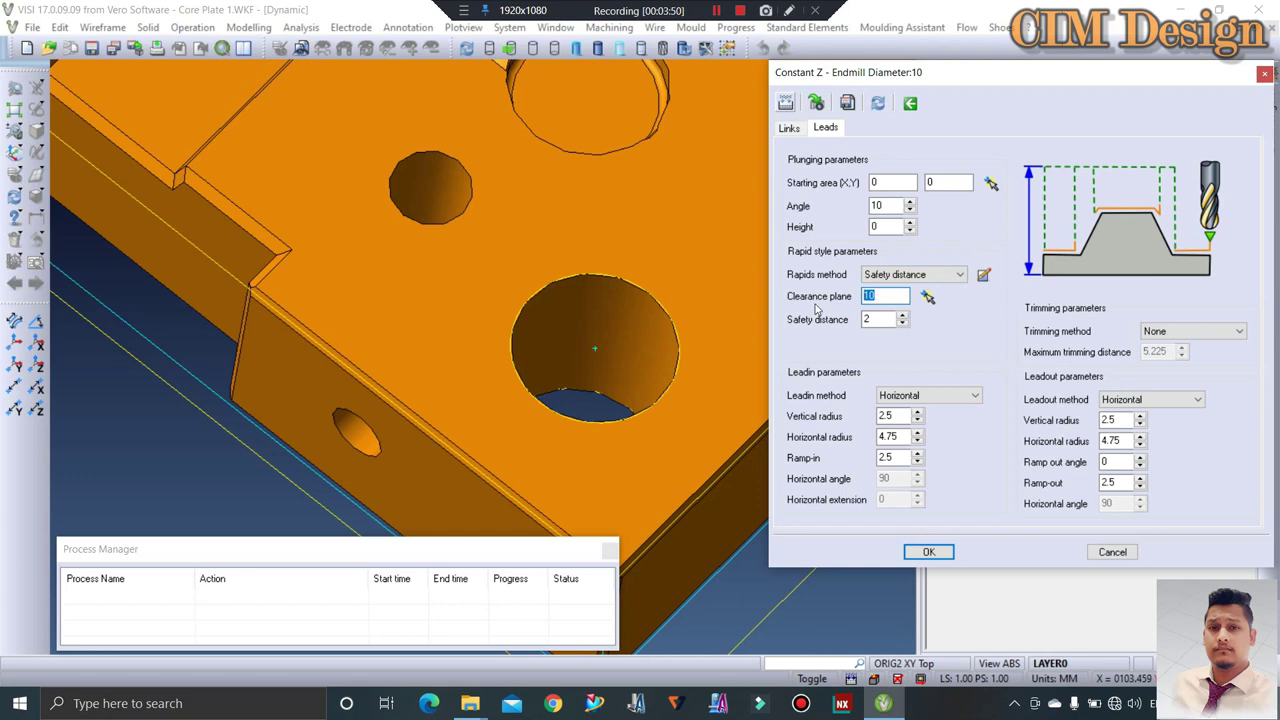
{"action": "type", "text": "50"}
{"action": "left_click", "coordinate": [893, 395]}
{"action": "left_click", "coordinate": [893, 413]}
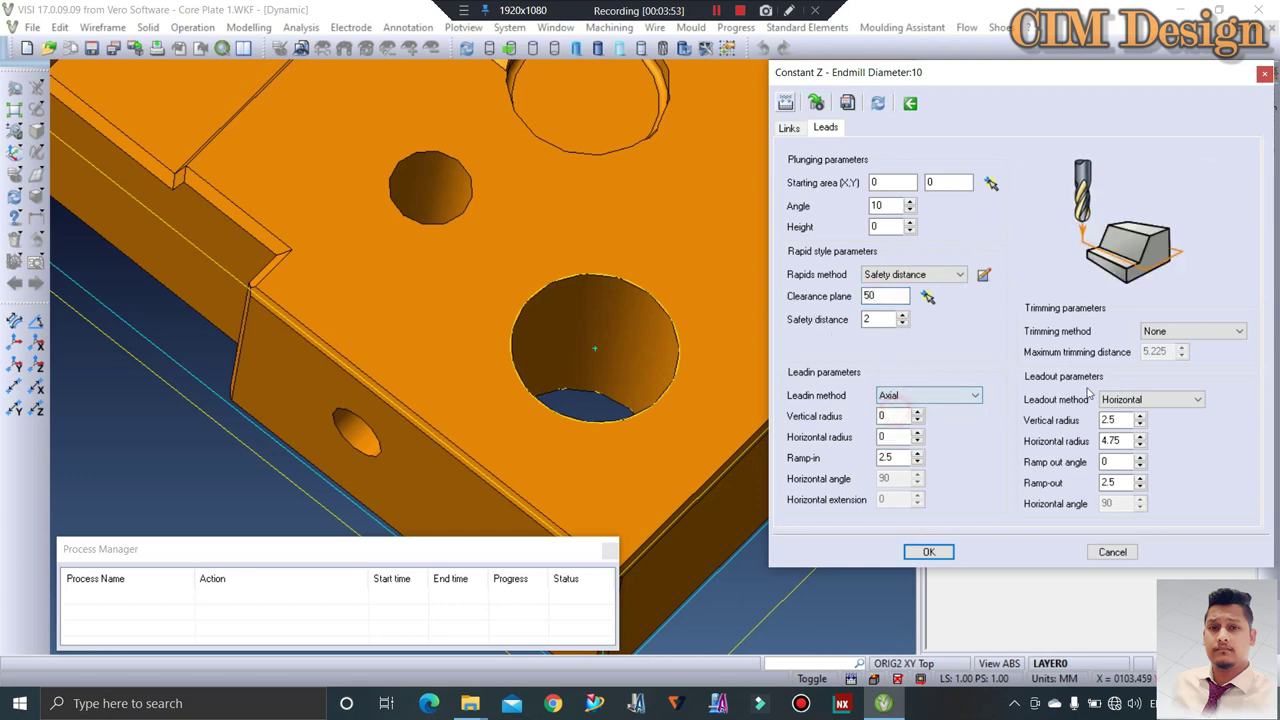
{"action": "left_click", "coordinate": [1137, 405]}
{"action": "left_click", "coordinate": [1130, 425]}
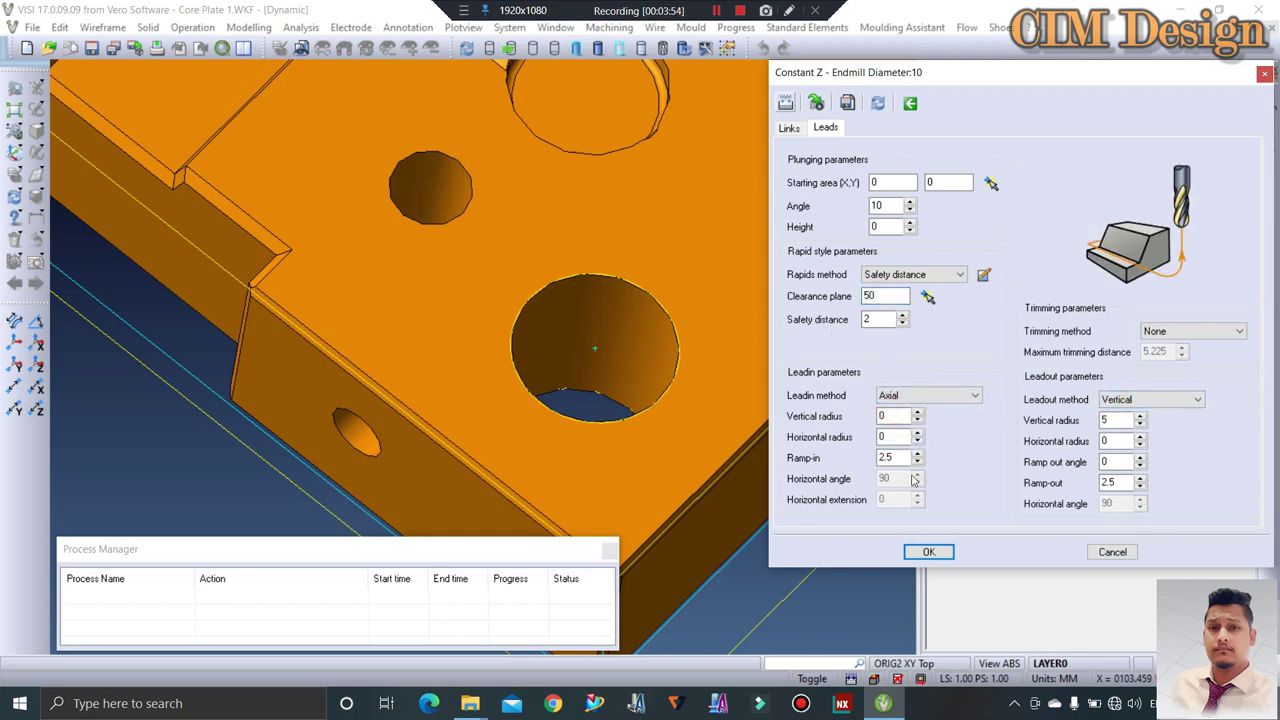
{"action": "left_click", "coordinate": [941, 553]}
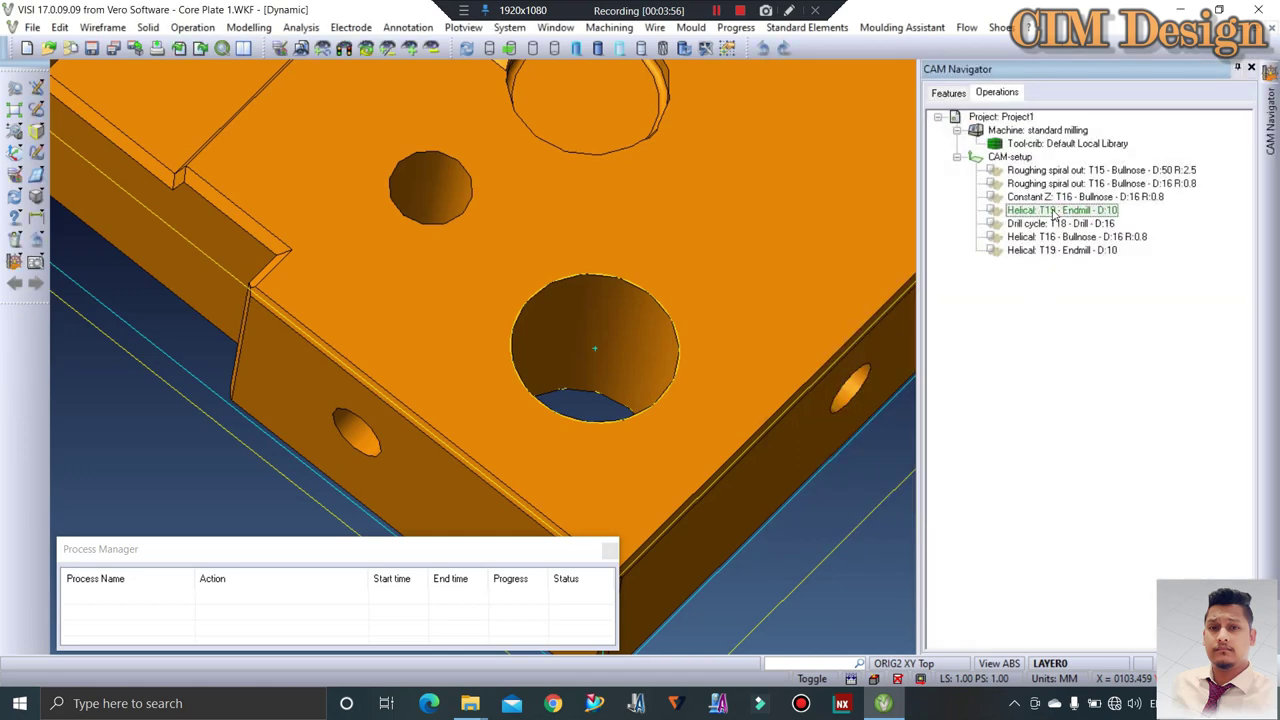
{"action": "right_click", "coordinate": [1054, 213]}
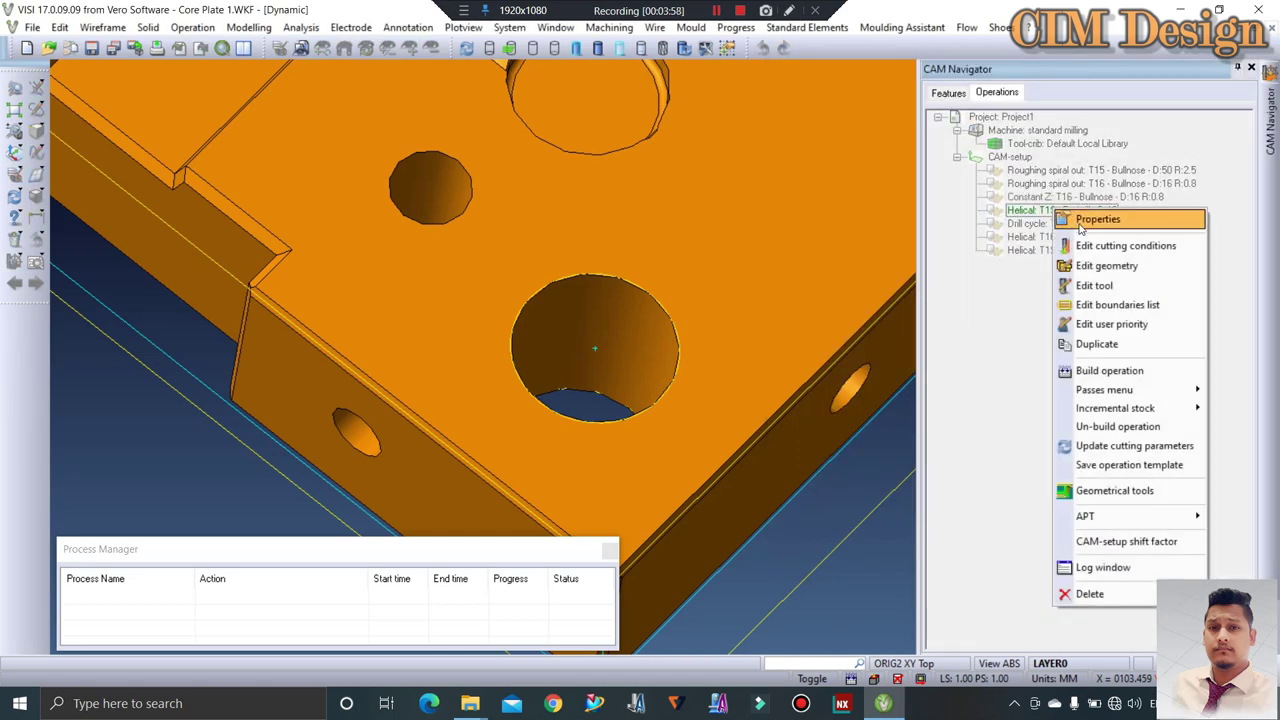
Build the Helical T19 toolpath in the CAM Navigator
{"action": "left_click", "coordinate": [1097, 371]}
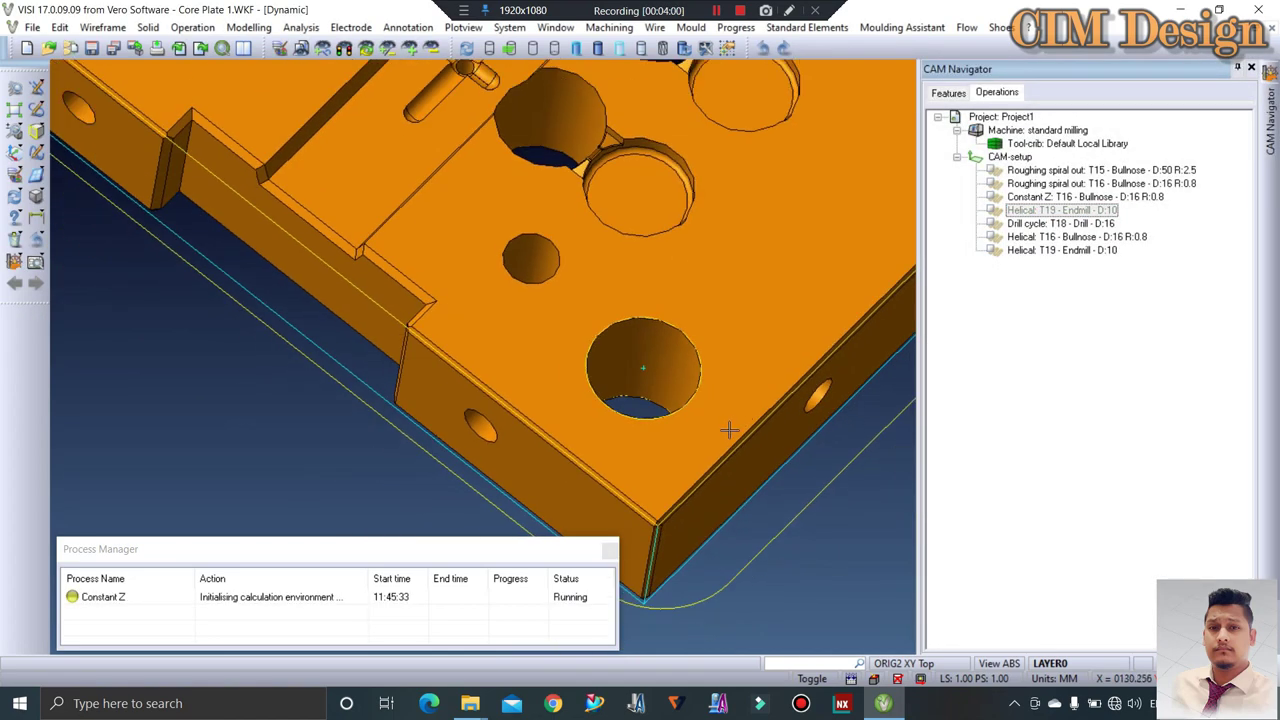
{"action": "scroll", "coordinate": [537, 345], "scroll_direction": "down", "scroll_amount": 3}
{"action": "scroll", "coordinate": [560, 320], "scroll_direction": "down", "scroll_amount": 2}
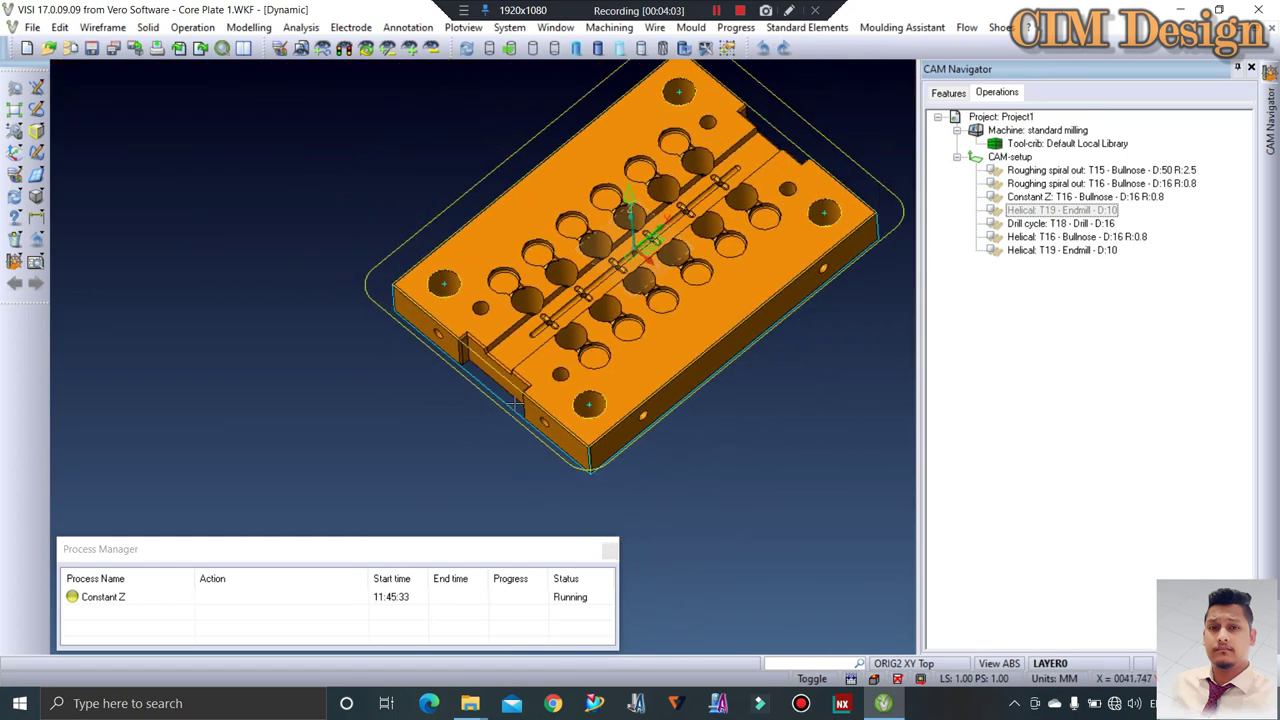
{"action": "scroll", "coordinate": [620, 290], "scroll_direction": "down", "scroll_amount": 2}
{"action": "scroll", "coordinate": [683, 245], "scroll_direction": "up", "scroll_amount": 5}
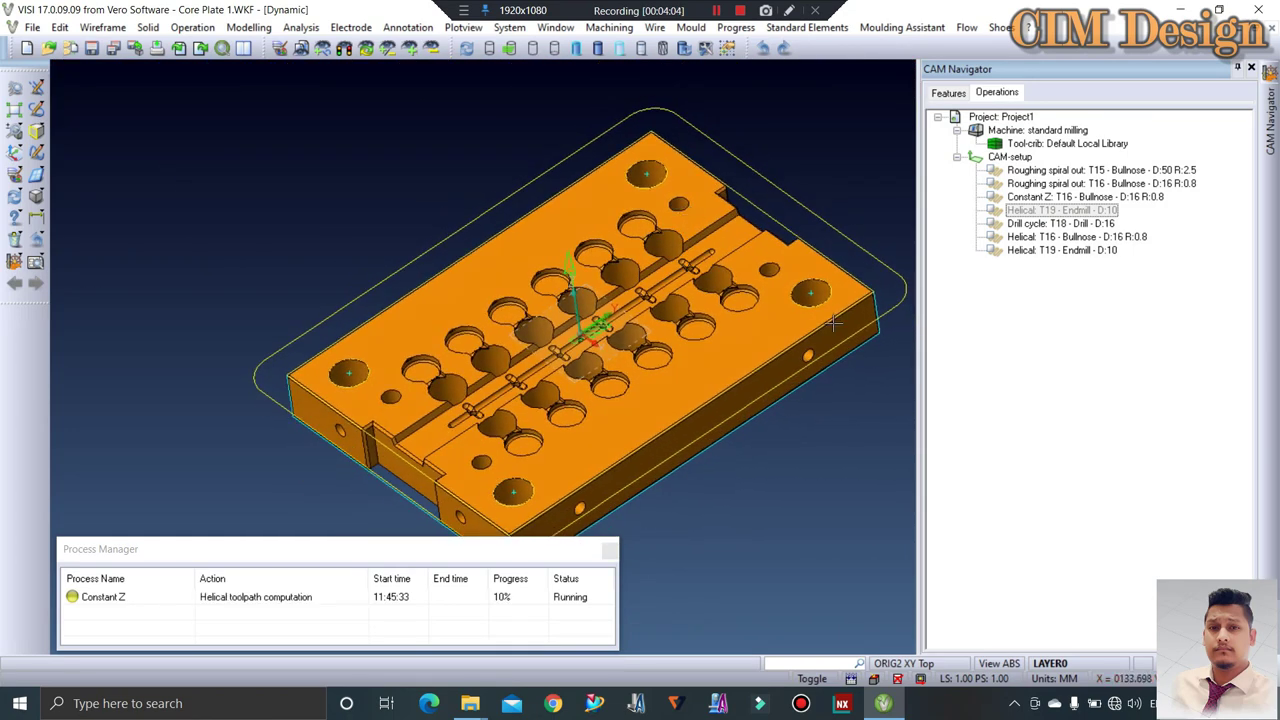
{"action": "left_click", "coordinate": [1022, 447]}
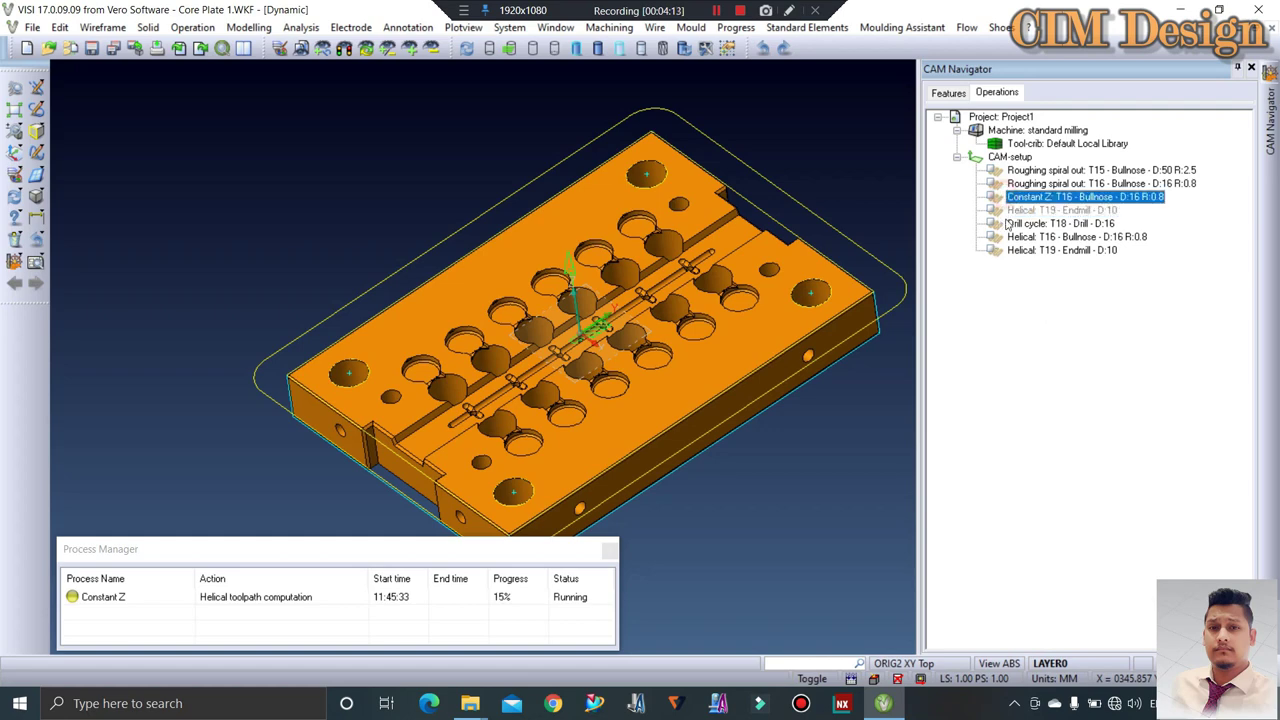
Select the plate solid, then clear the selection
{"action": "scroll", "coordinate": [669, 244], "scroll_direction": "up", "scroll_amount": 2}
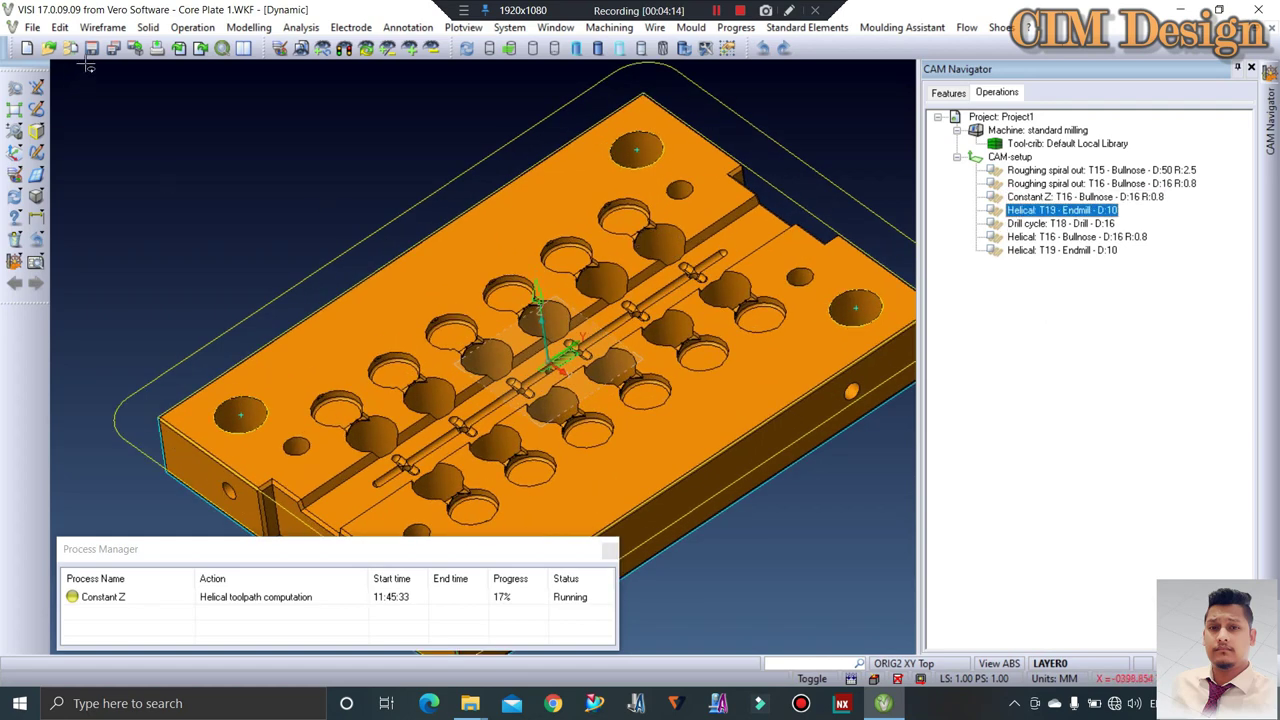
{"action": "left_click", "coordinate": [322, 48]}
{"action": "left_click", "coordinate": [412, 307]}
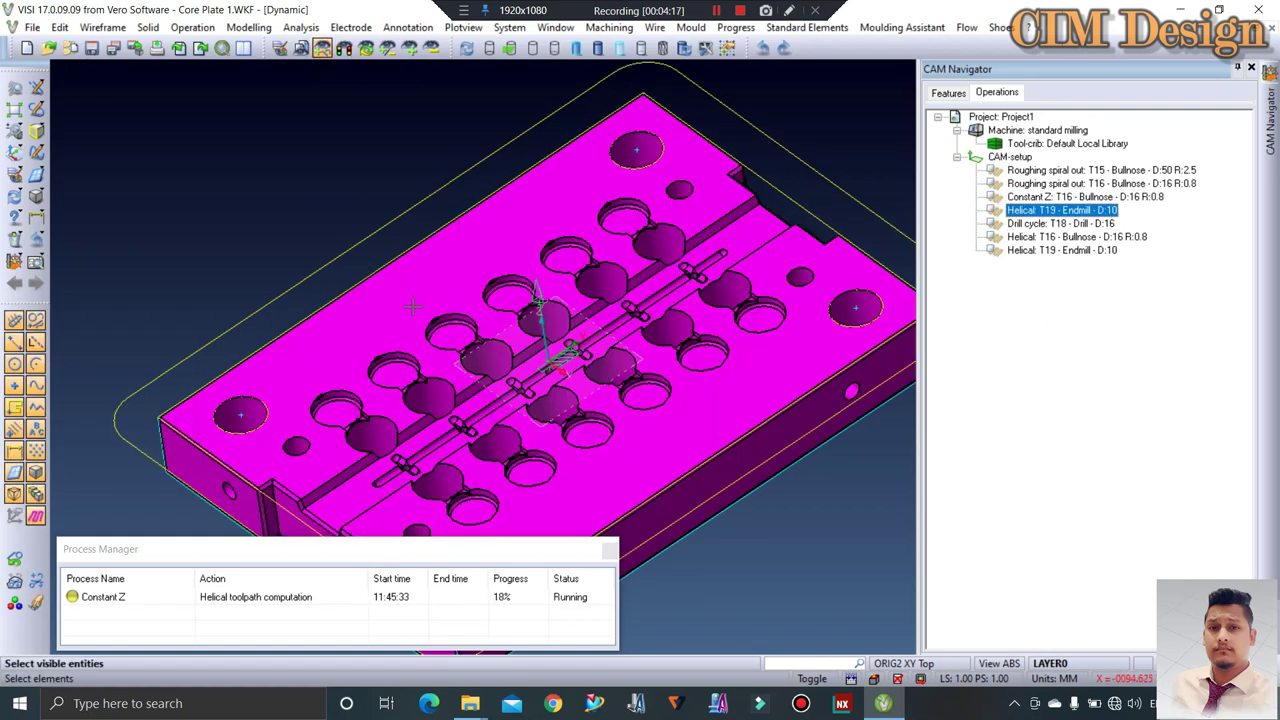
{"action": "right_click", "coordinate": [414, 305]}
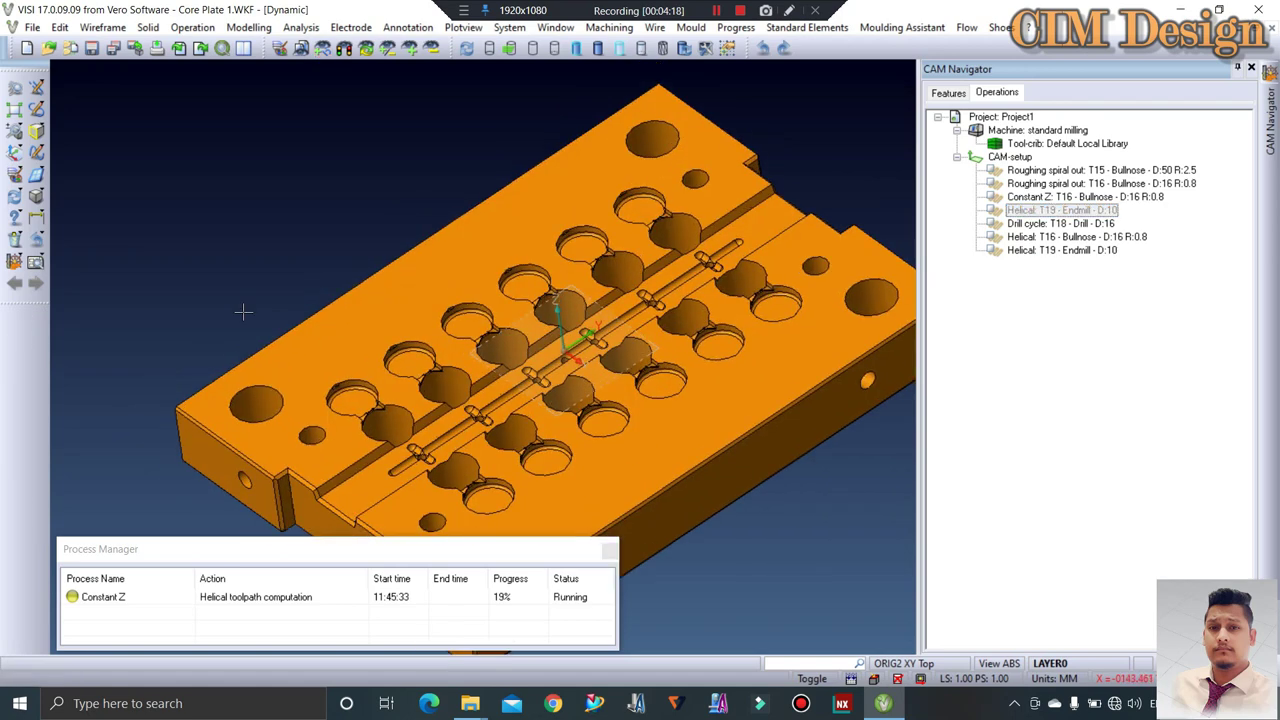
Start Profiles from Faces and create a profile from the pocket's top face
{"action": "left_click", "coordinate": [37, 132]}
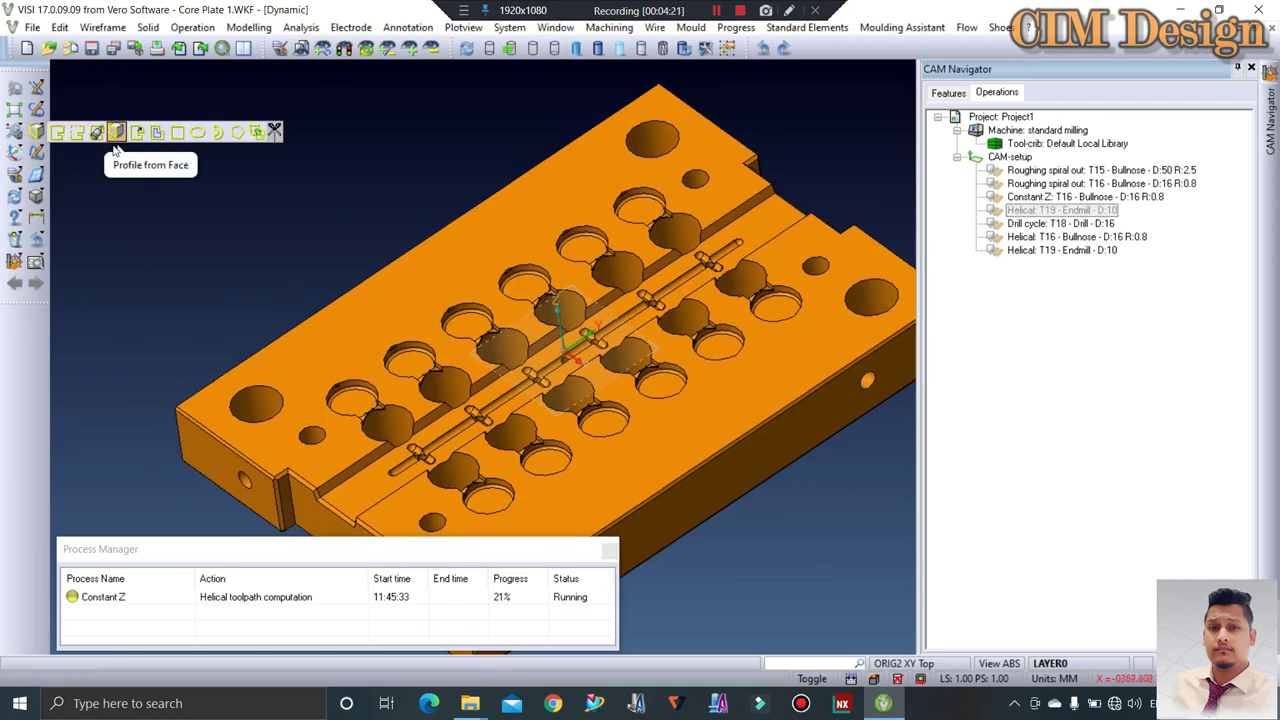
{"action": "left_click", "coordinate": [117, 140]}
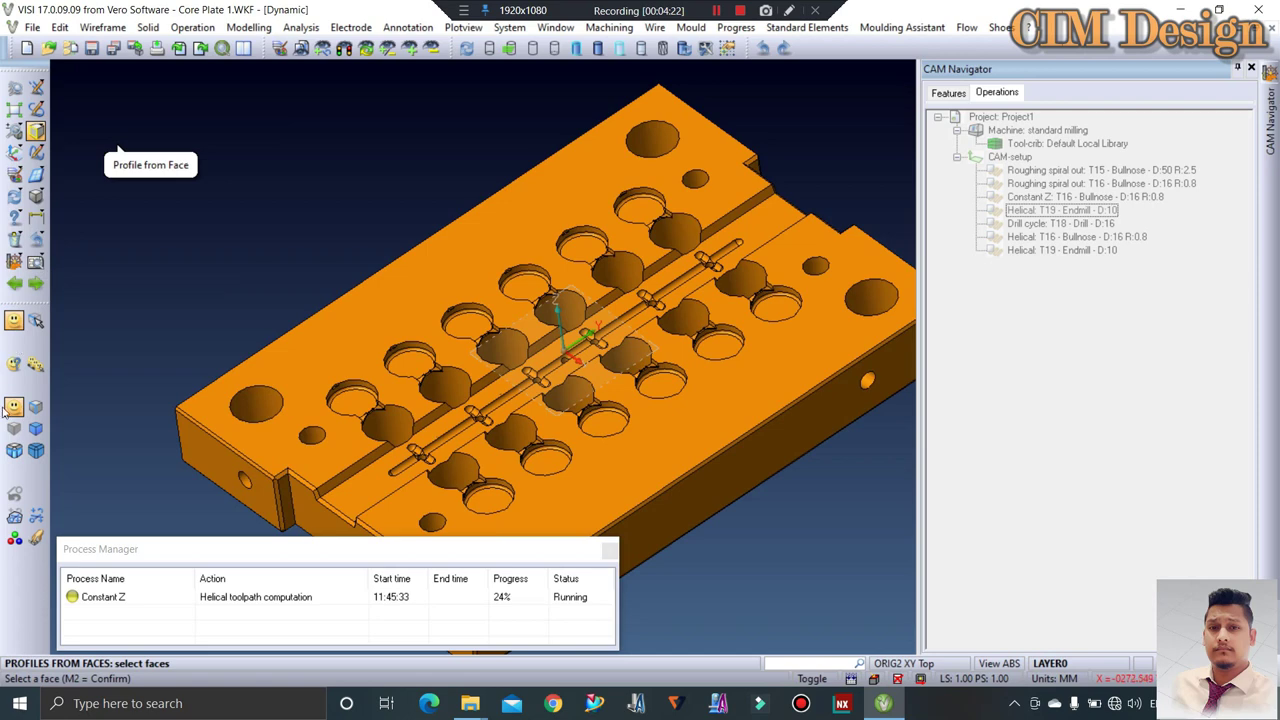
{"action": "scroll", "coordinate": [286, 429], "scroll_direction": "up", "scroll_amount": 3}
{"action": "scroll", "coordinate": [386, 377], "scroll_direction": "up", "scroll_amount": 3}
{"action": "left_click", "coordinate": [386, 377]}
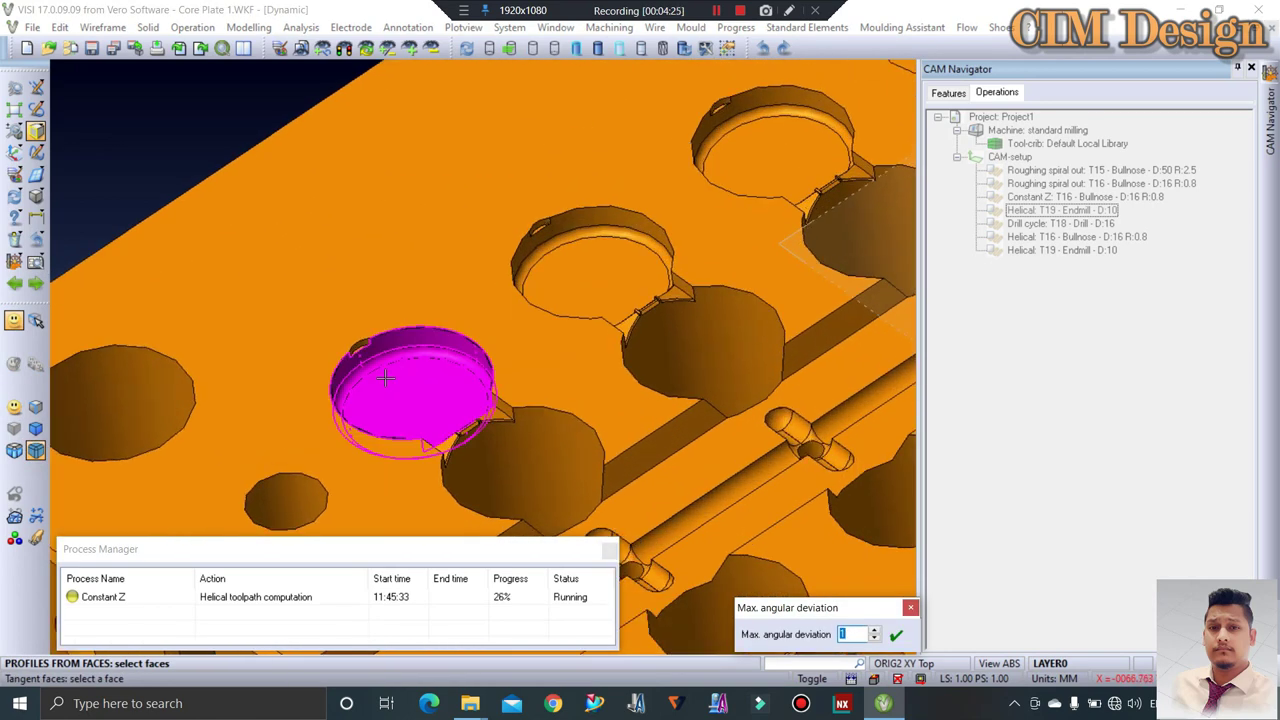
{"action": "left_click", "coordinate": [386, 377]}
{"action": "key", "text": "Return"}
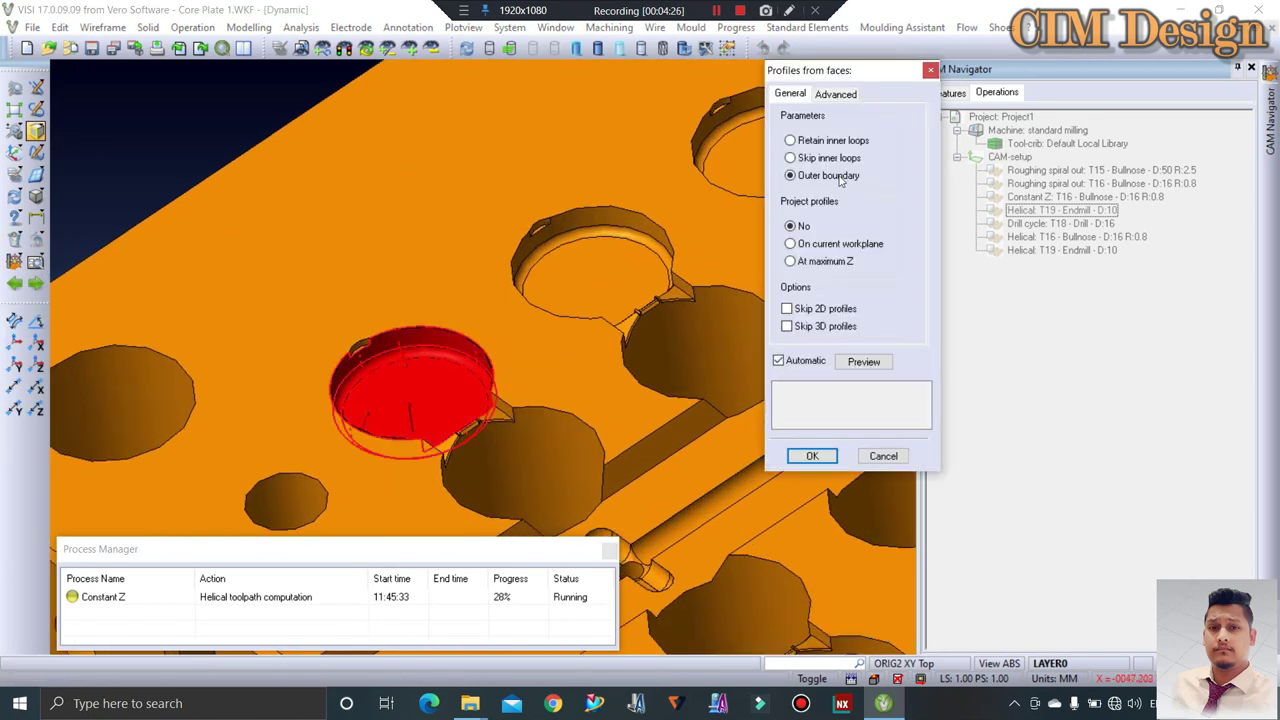
{"action": "left_click", "coordinate": [814, 455]}
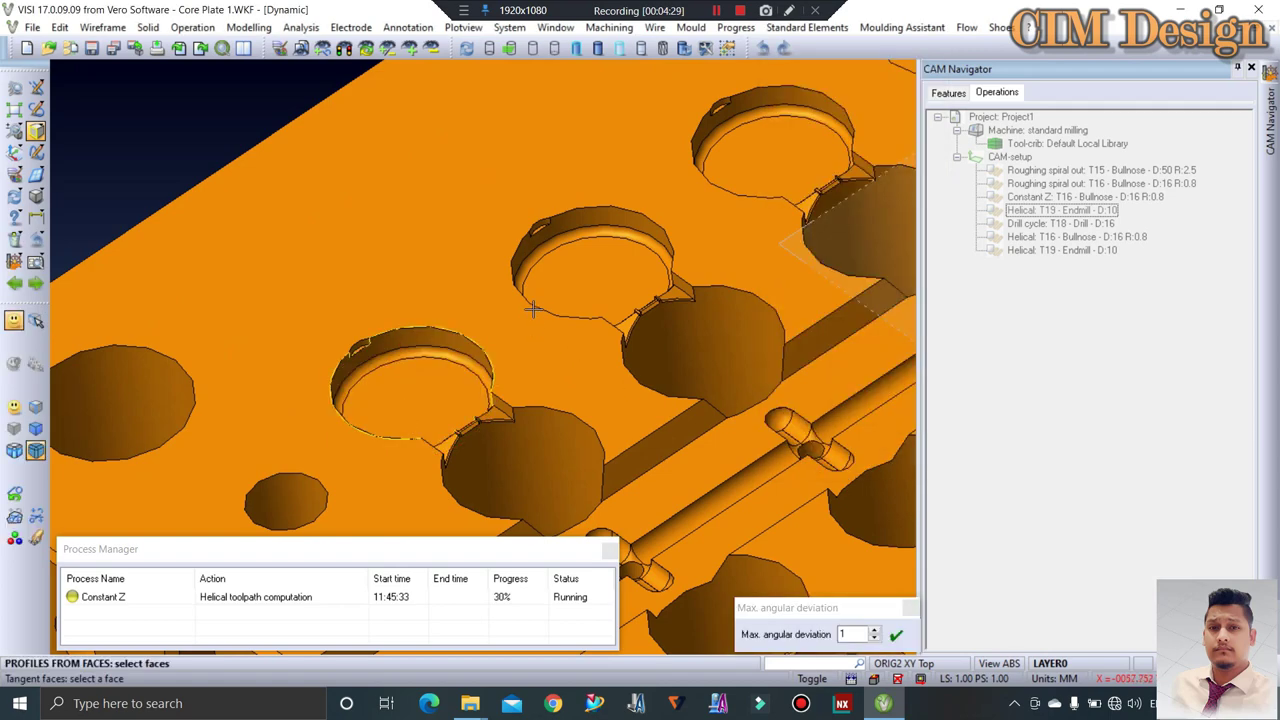
Pick more hole top faces, projecting the profiles onto the current workplane
{"action": "scroll", "coordinate": [399, 368], "scroll_direction": "down", "scroll_amount": 3}
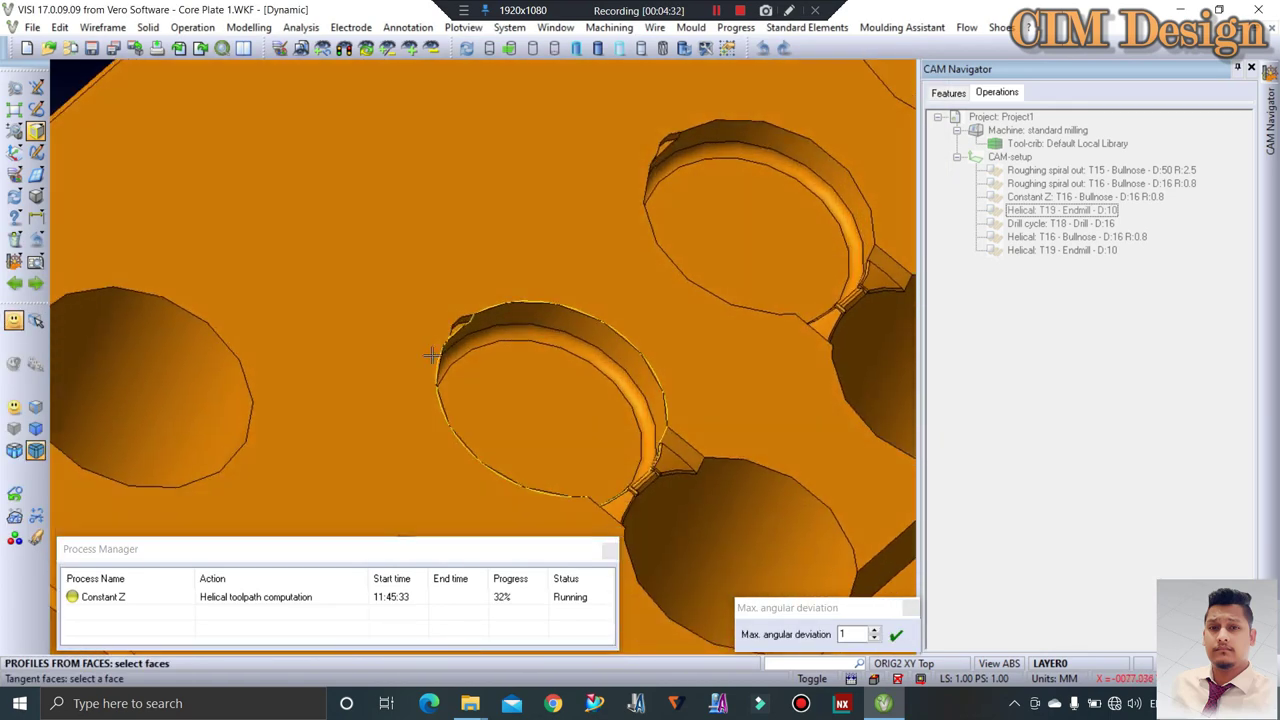
{"action": "middle_click_drag", "start_coordinate": [431, 357], "coordinate": [690, 253]}
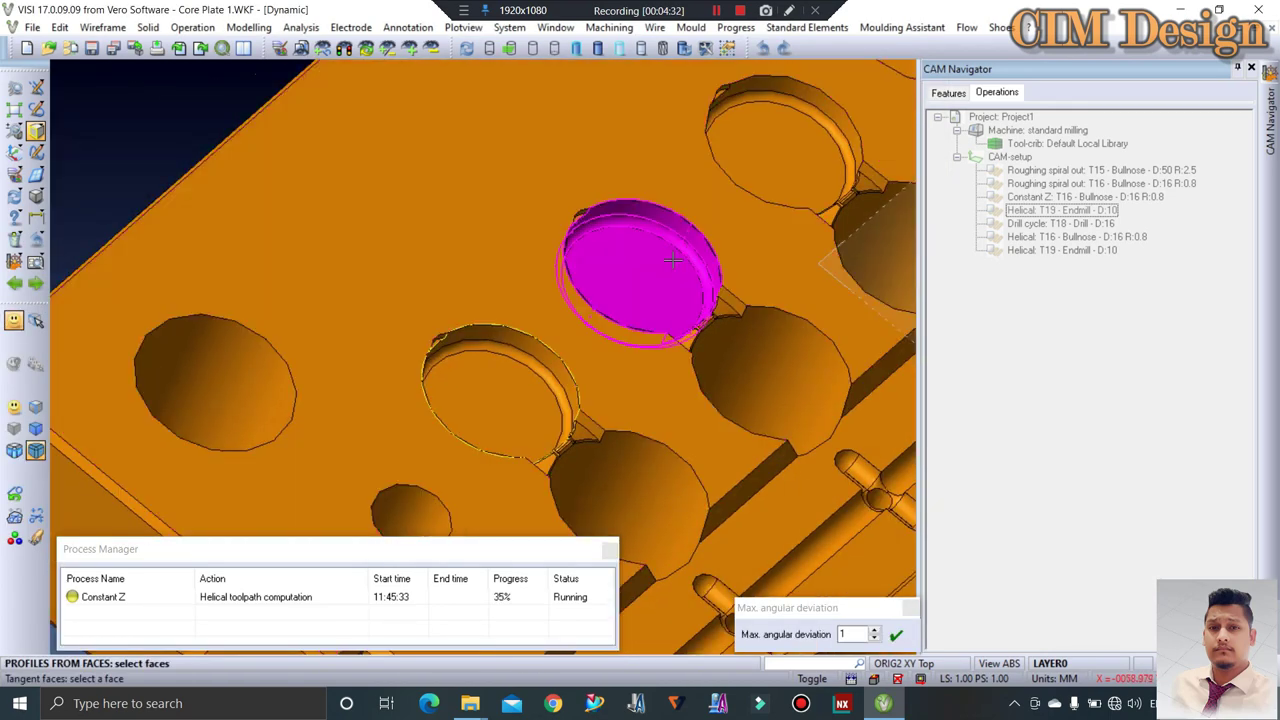
{"action": "left_click", "coordinate": [690, 253]}
{"action": "left_click", "coordinate": [826, 246]}
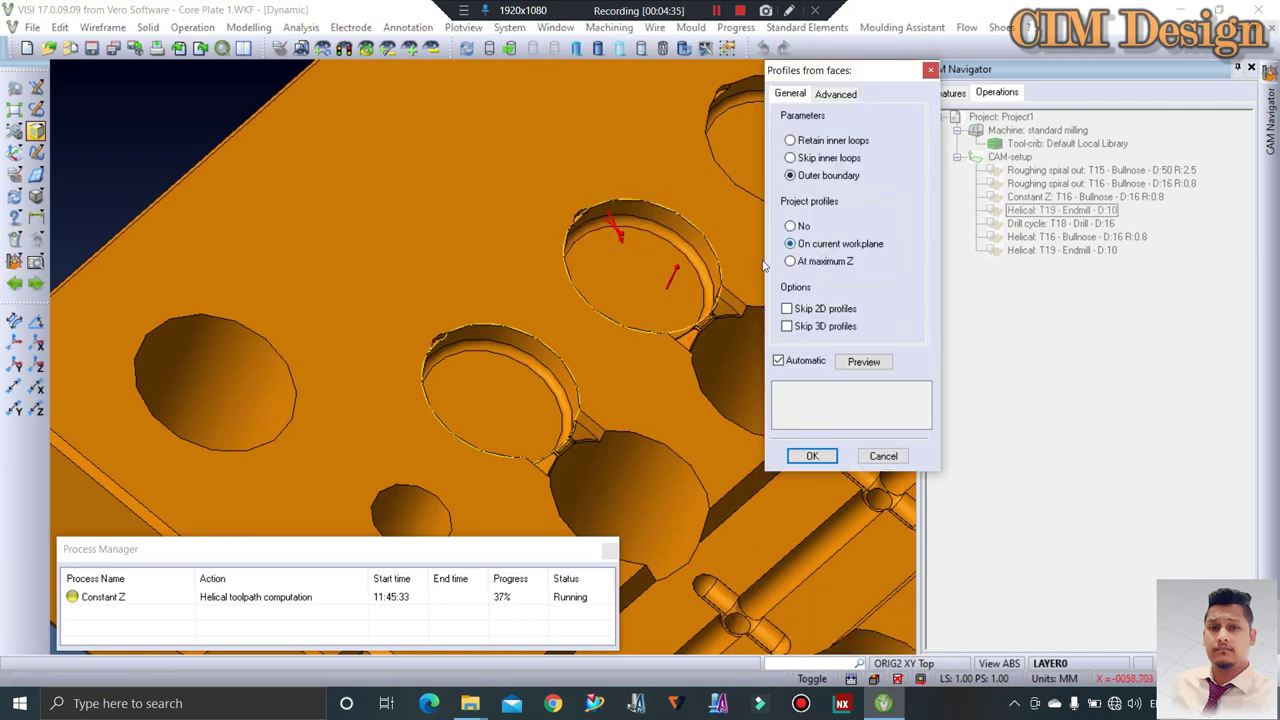
{"action": "left_click", "coordinate": [631, 251]}
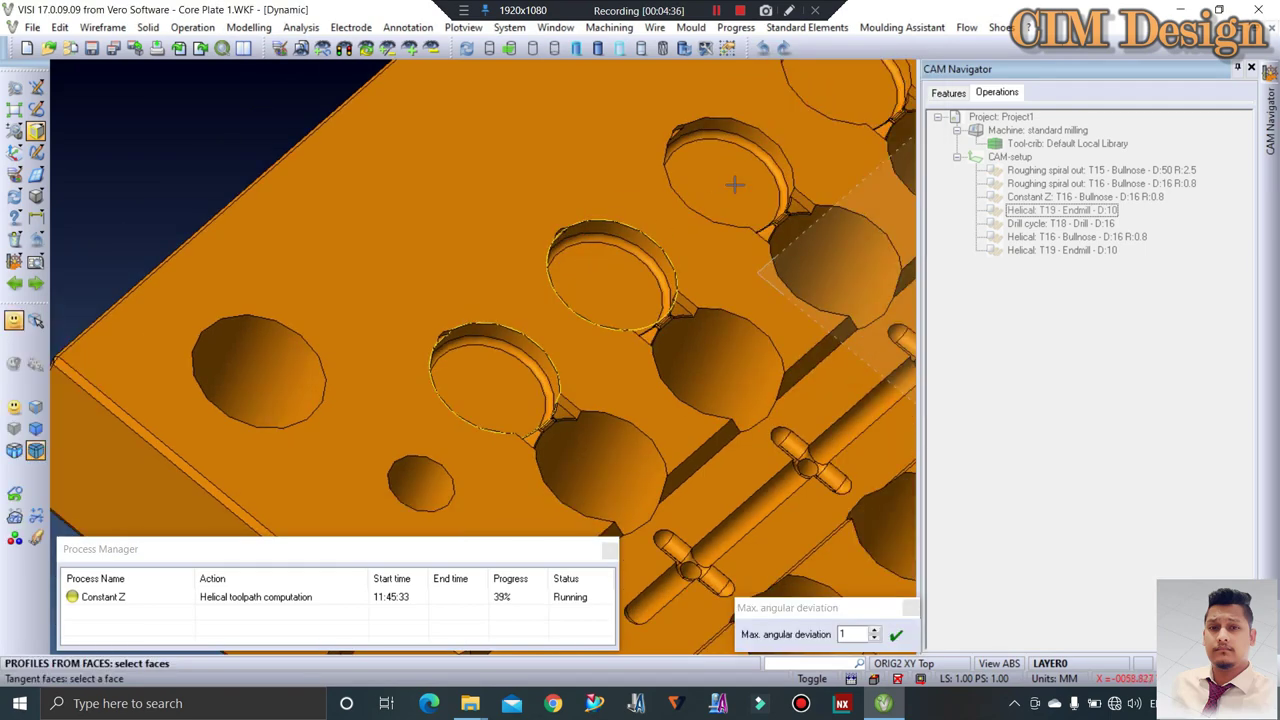
{"action": "left_click", "coordinate": [725, 180]}
{"action": "scroll", "coordinate": [512, 251], "scroll_direction": "down", "scroll_amount": 3}
{"action": "middle_click_drag", "start_coordinate": [512, 251], "coordinate": [728, 140]}
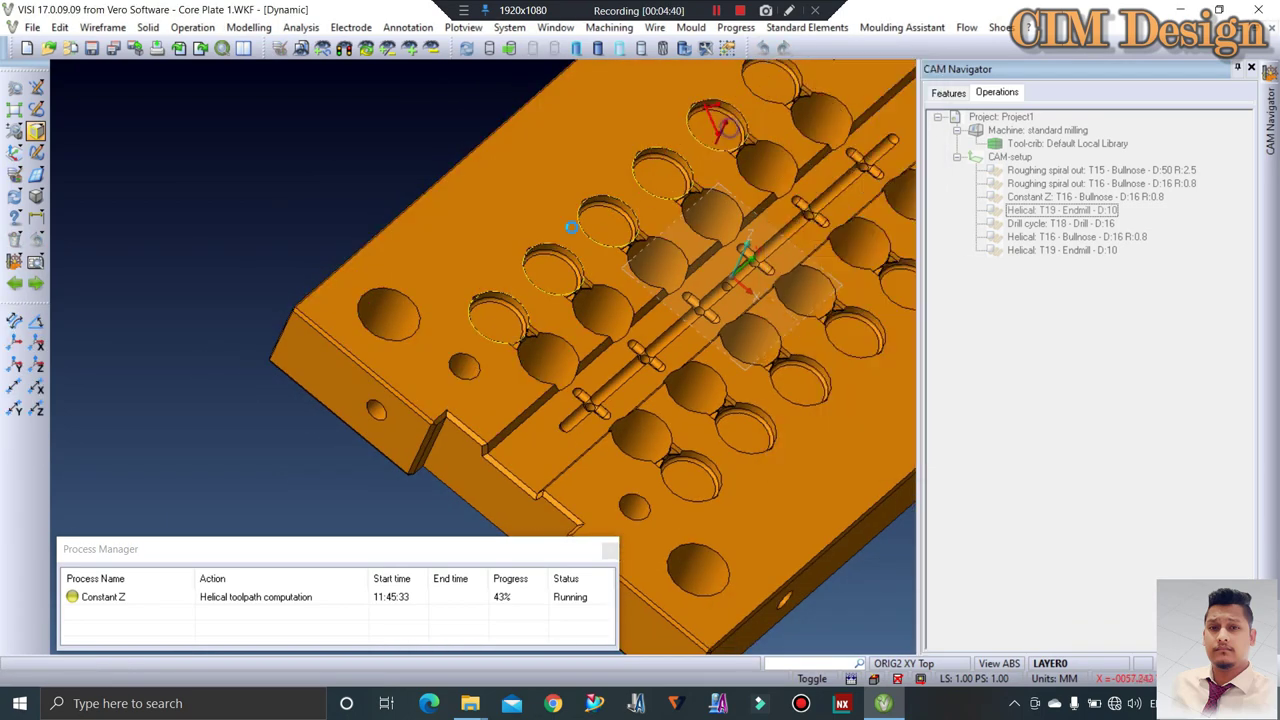
Select the remaining hole rim faces around the plate and finish to create their profiles
{"action": "left_click", "coordinate": [712, 119]}
{"action": "left_click", "coordinate": [760, 93]}
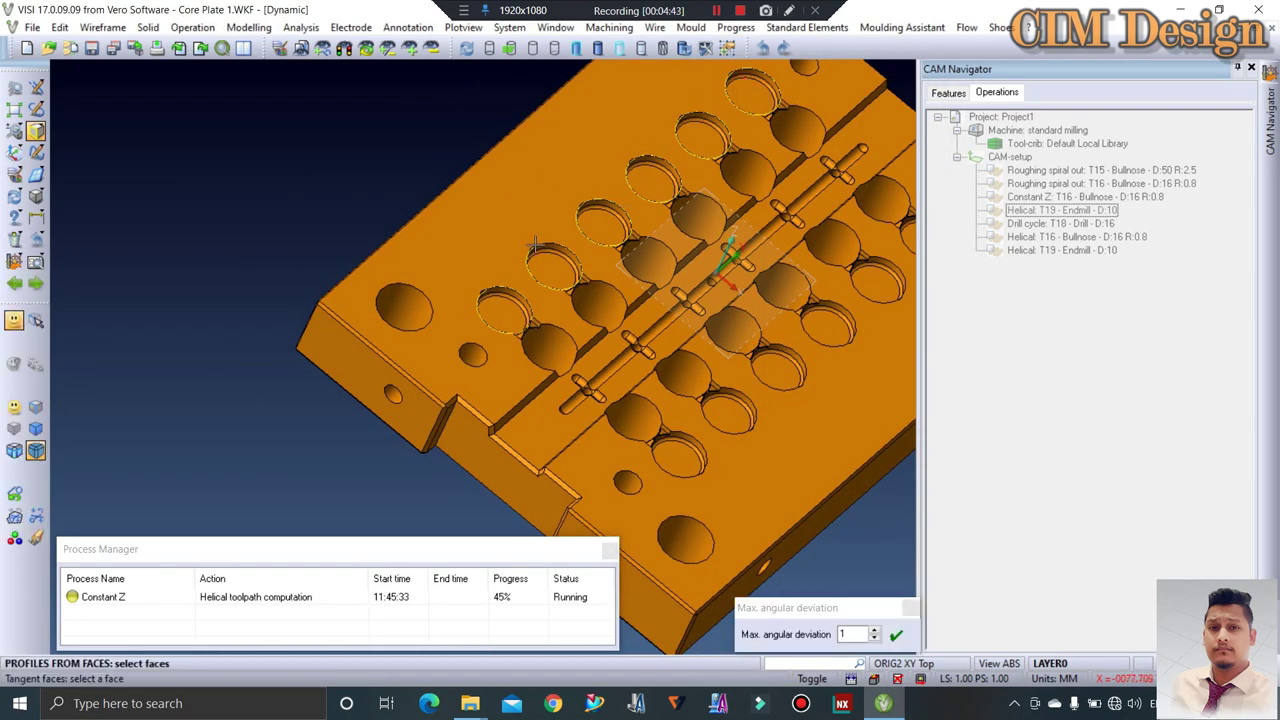
{"action": "middle_click_drag", "start_coordinate": [760, 93], "coordinate": [820, 228]}
{"action": "left_click", "coordinate": [821, 228]}
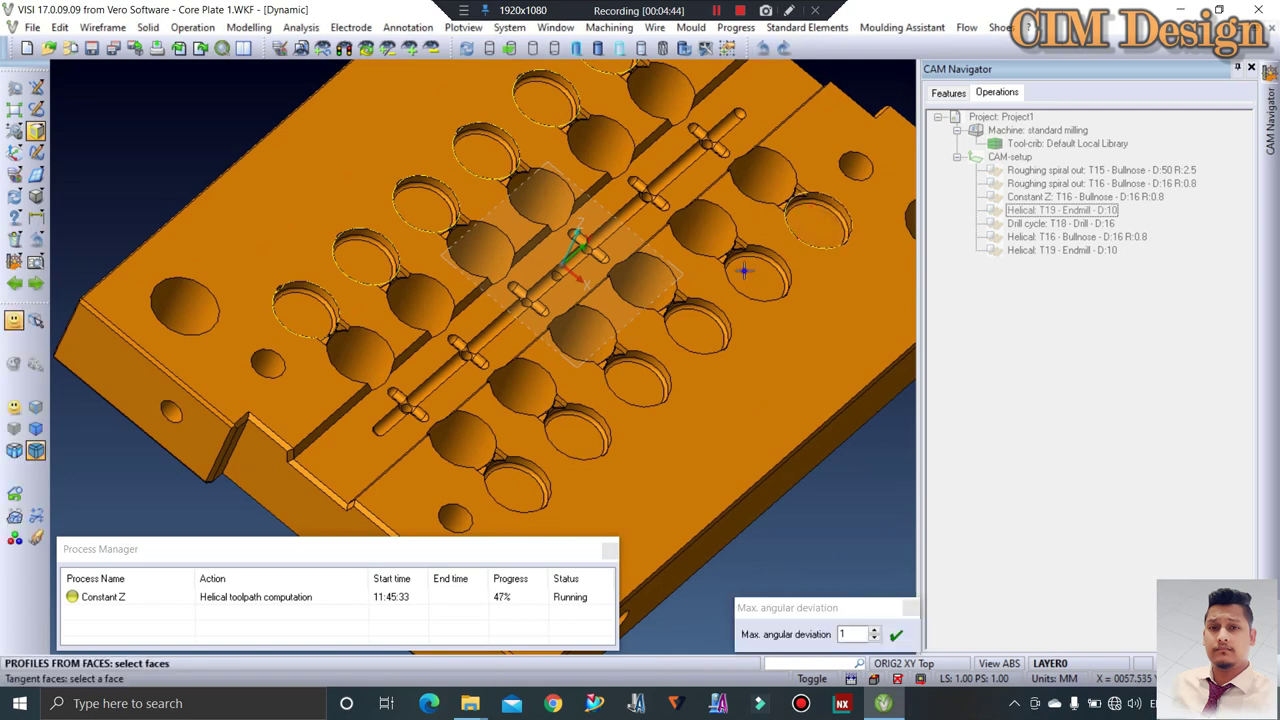
{"action": "left_click", "coordinate": [760, 272]}
{"action": "left_click", "coordinate": [683, 335]}
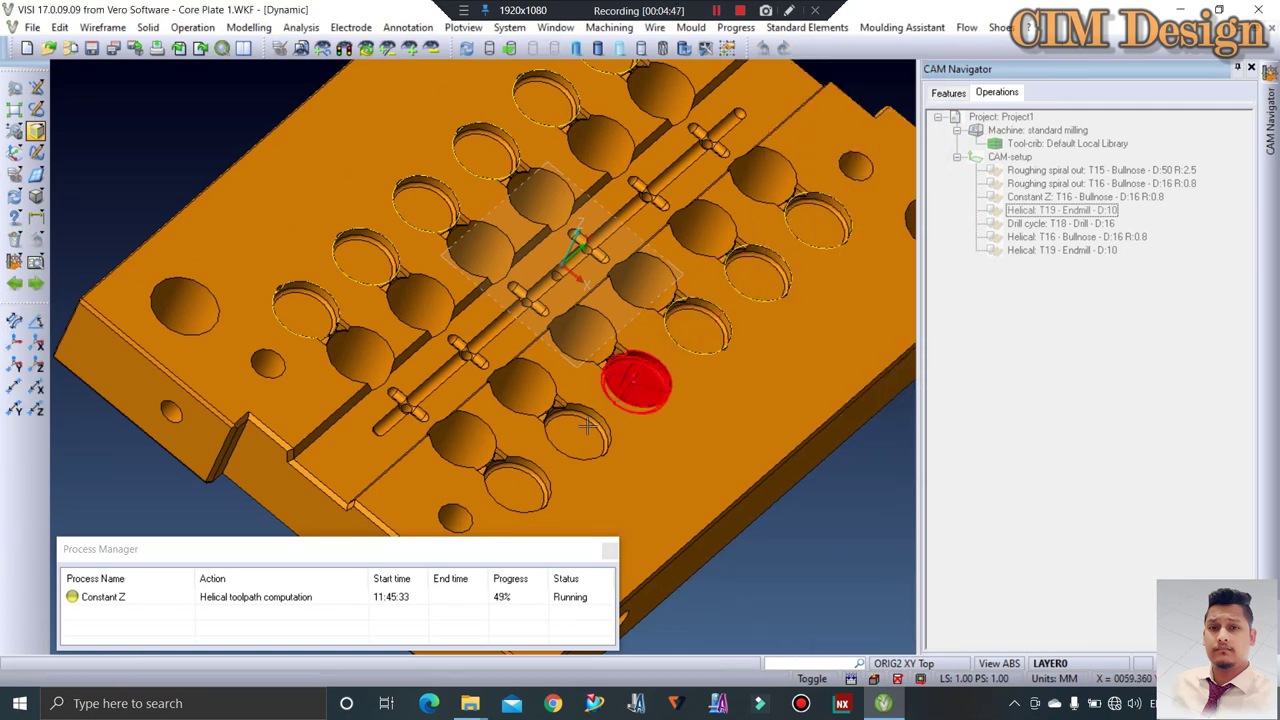
{"action": "left_click", "coordinate": [636, 378]}
{"action": "left_click", "coordinate": [578, 430]}
{"action": "left_click", "coordinate": [513, 481]}
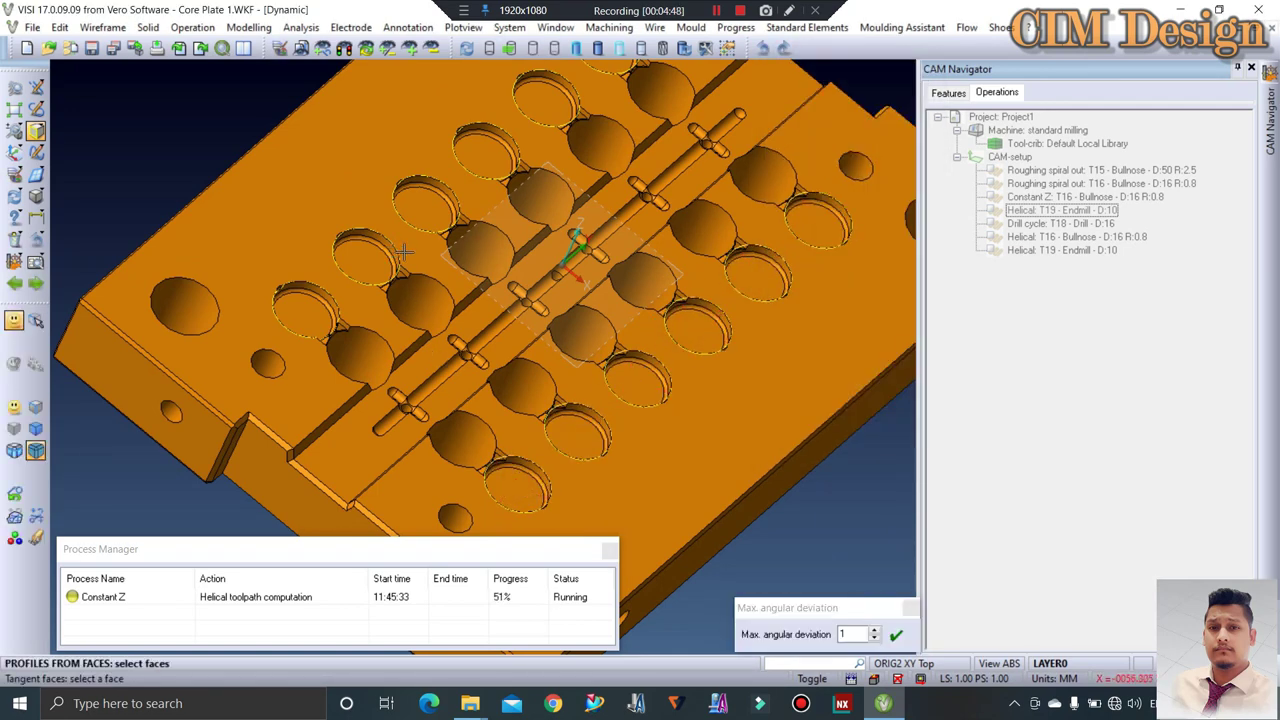
{"action": "mouse_move", "coordinate": [513, 481]}
{"action": "middle_mouse_down"}
{"action": "mouse_move", "coordinate": [497, 321]}
{"action": "mouse_move", "coordinate": [560, 330]}
{"action": "middle_mouse_up"}
{"action": "scroll", "coordinate": [497, 321], "scroll_direction": "down", "scroll_amount": 3}
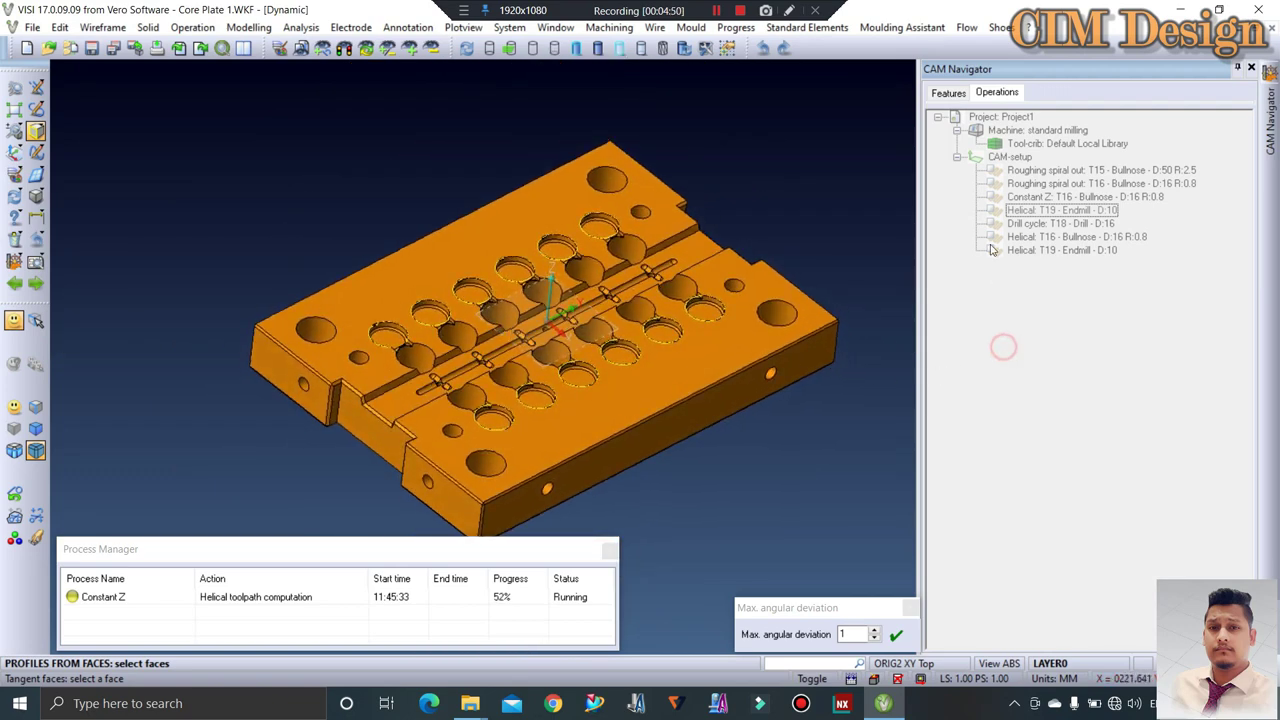
{"action": "right_click", "coordinate": [660, 290]}
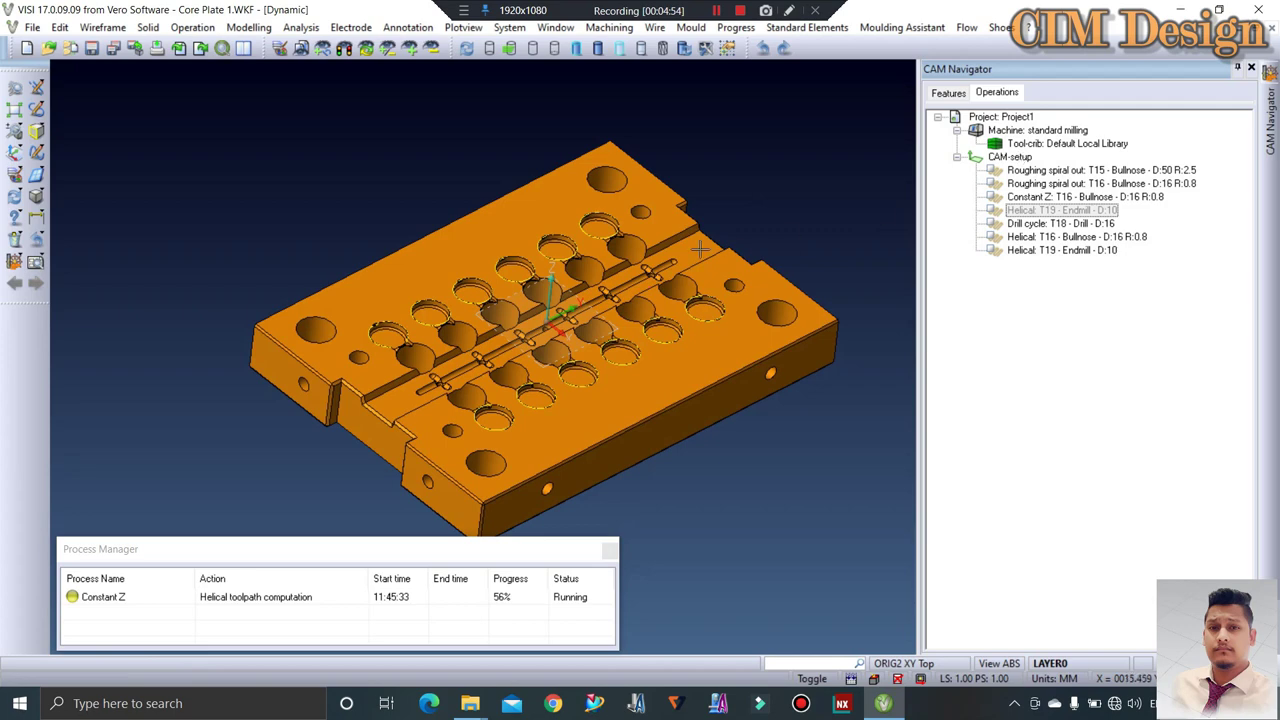
{"action": "scroll", "coordinate": [660, 230], "scroll_direction": "up", "scroll_amount": 3}
{"action": "scroll", "coordinate": [673, 214], "scroll_direction": "up", "scroll_amount": 2}
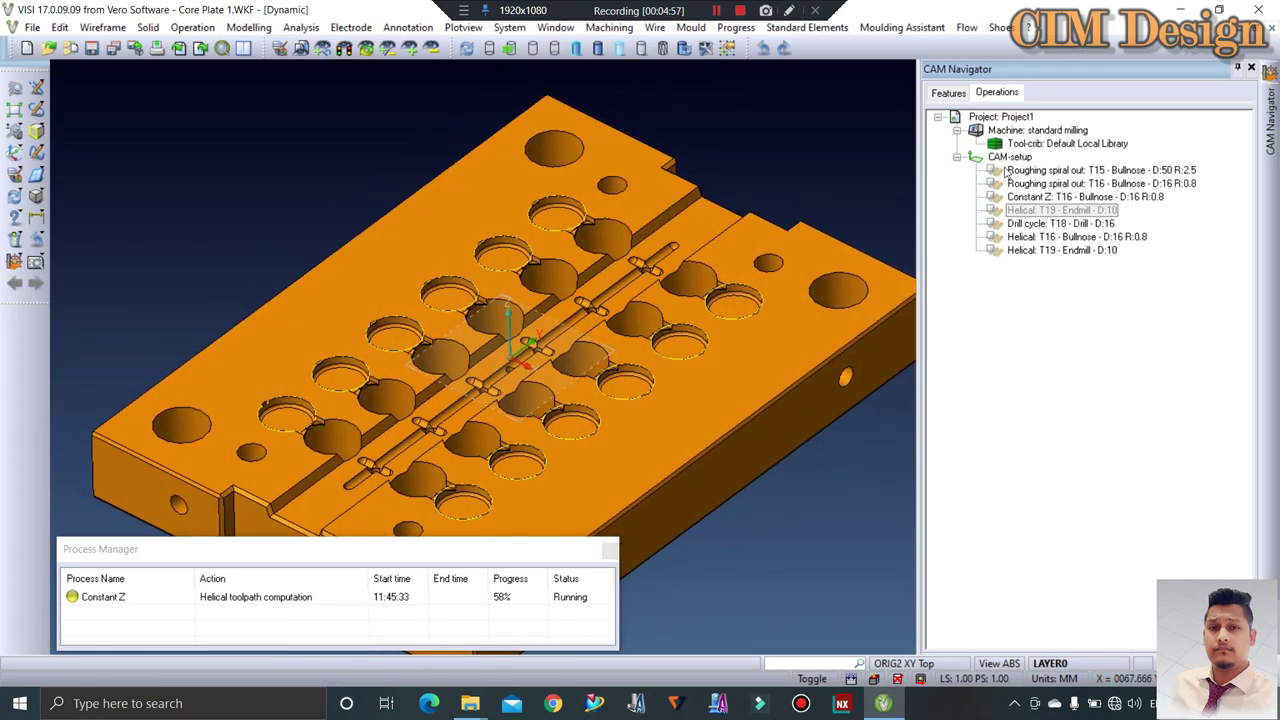
Add a 3-axis Finishing operation to the CAM setup
{"action": "right_click", "coordinate": [1009, 158]}
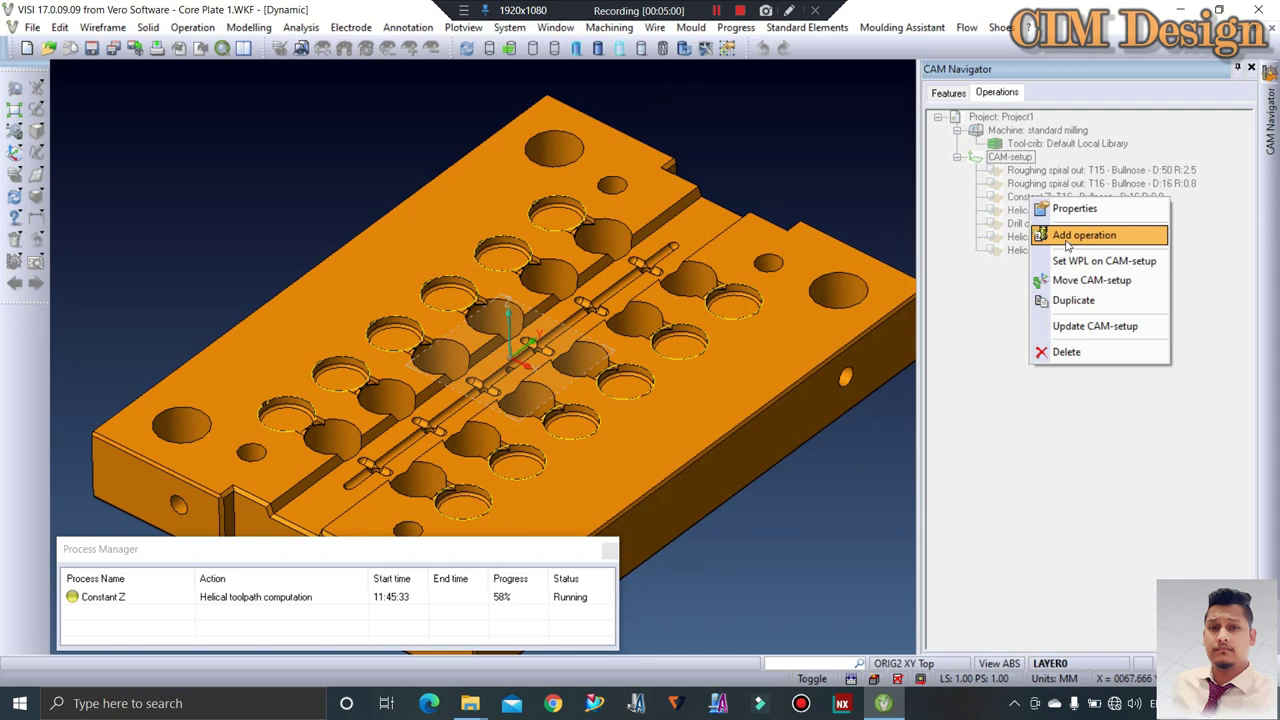
{"action": "left_click", "coordinate": [1067, 236]}
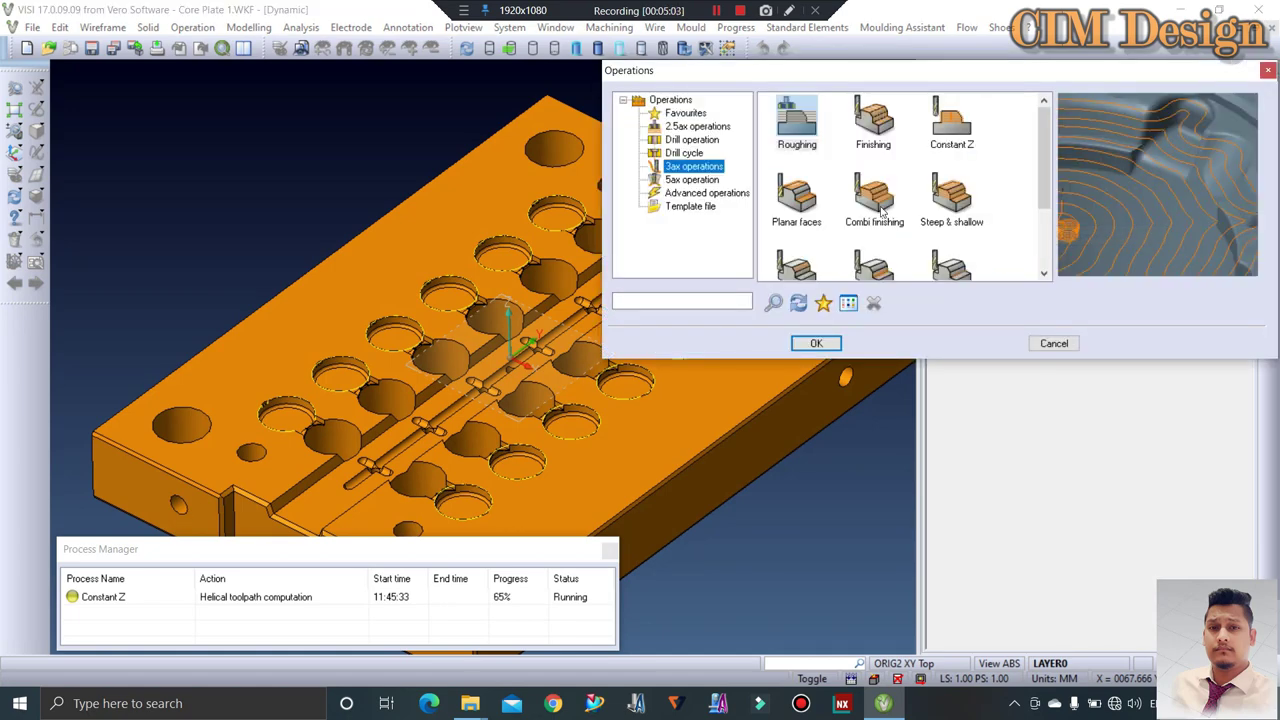
{"action": "scroll", "coordinate": [884, 249], "scroll_direction": "down", "scroll_amount": 3}
{"action": "scroll", "coordinate": [884, 240], "scroll_direction": "up", "scroll_amount": 3}
{"action": "left_click", "coordinate": [873, 122]}
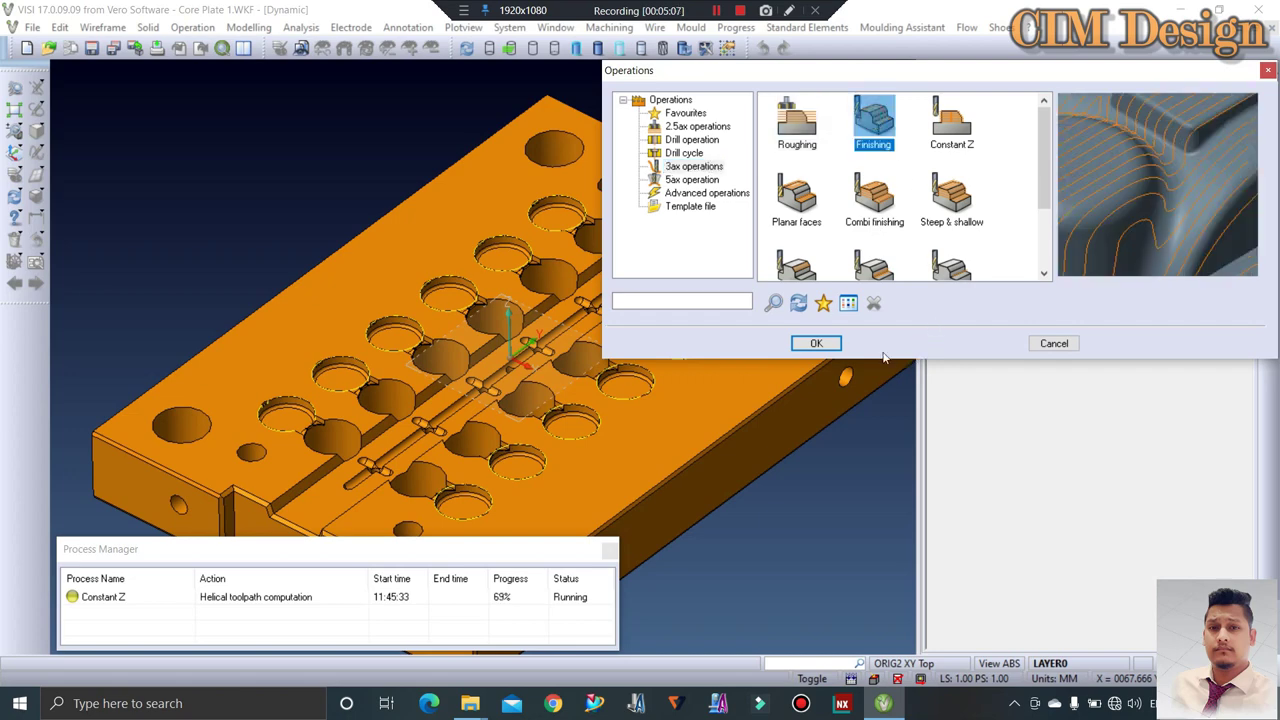
{"action": "left_click", "coordinate": [834, 343]}
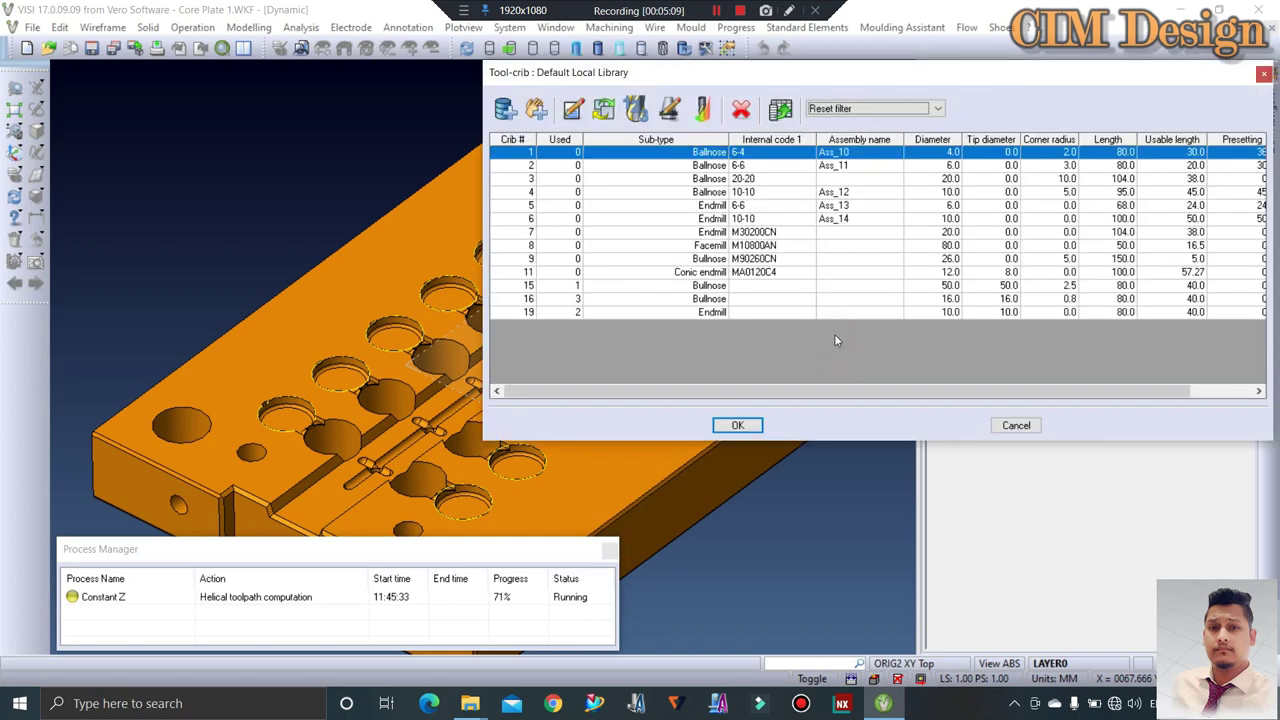
Create a new Ballnose tool with a 6 mm diameter in the Tool-crib
{"action": "left_click", "coordinate": [541, 105]}
{"action": "left_click", "coordinate": [652, 138]}
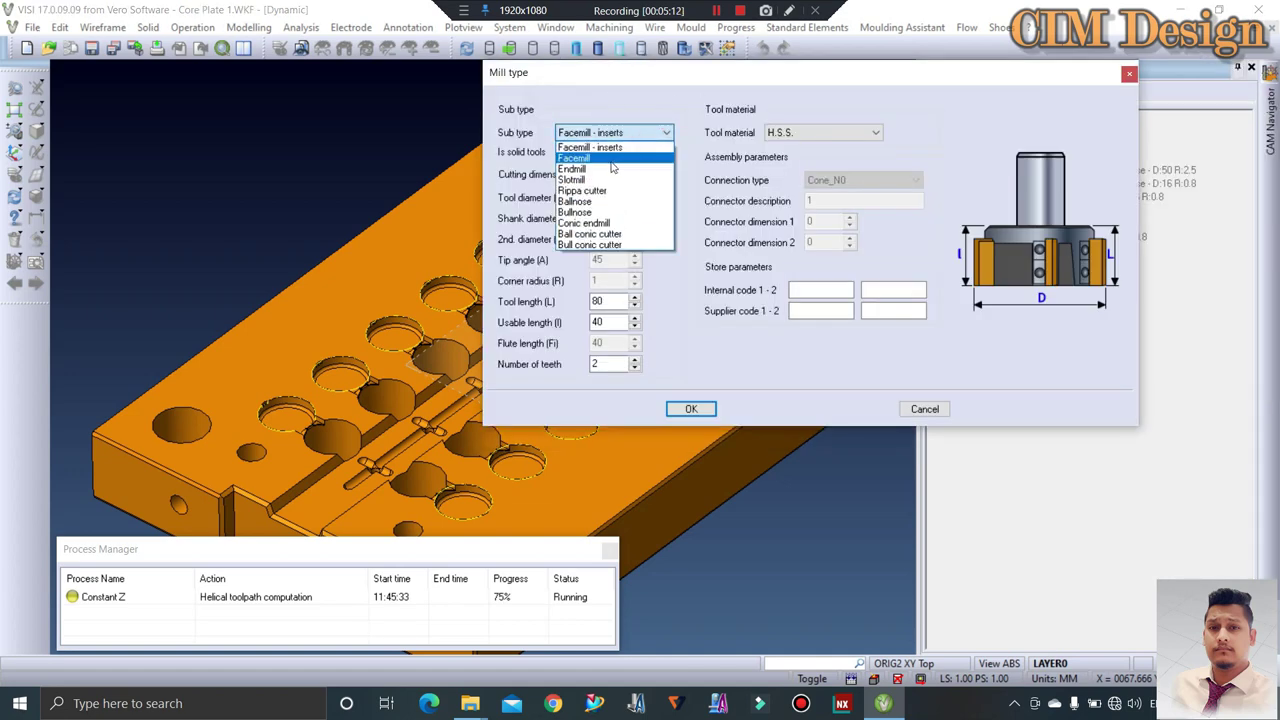
{"action": "left_click", "coordinate": [575, 201]}
{"action": "double_click", "coordinate": [592, 197]}
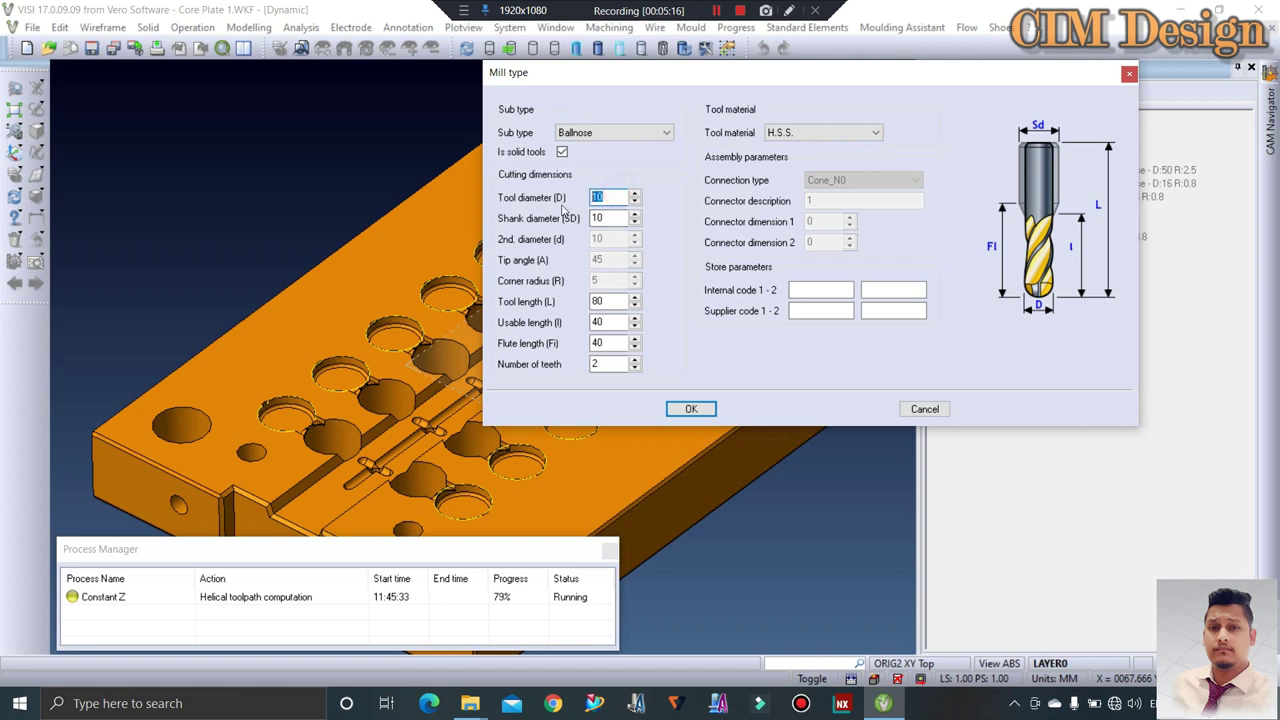
{"action": "type", "text": "6"}
{"action": "key", "text": "Tab"}
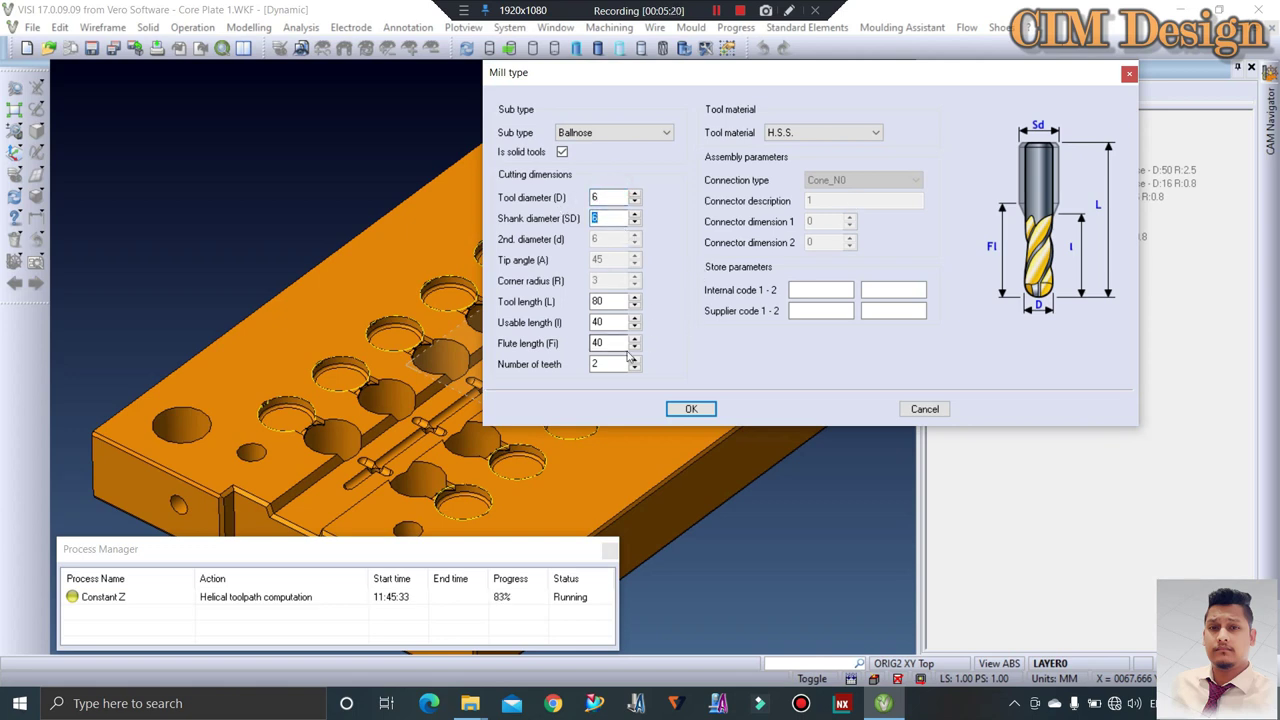
{"action": "left_click", "coordinate": [691, 409]}
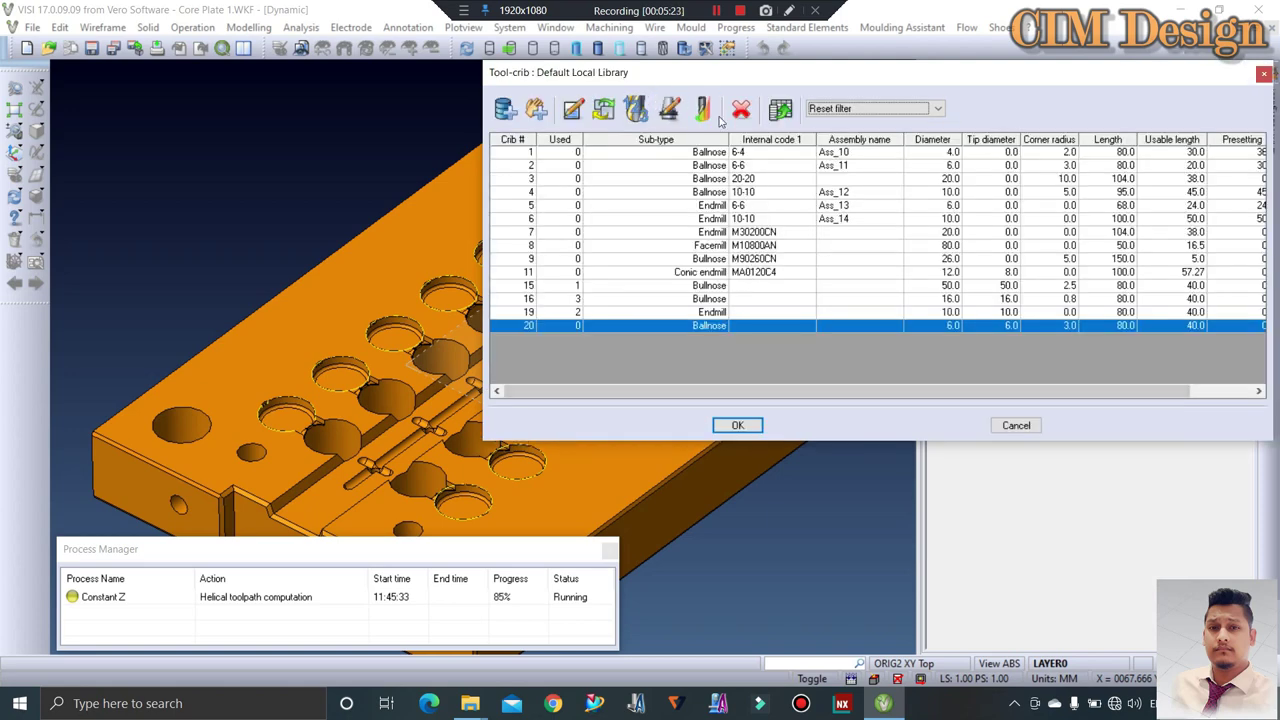
Keep Finish cut mode, accept speeds and feeds, and assign the 6 mm ballnose T20 to the Raster operation
{"action": "left_click", "coordinate": [704, 112]}
{"action": "left_click", "coordinate": [670, 132]}
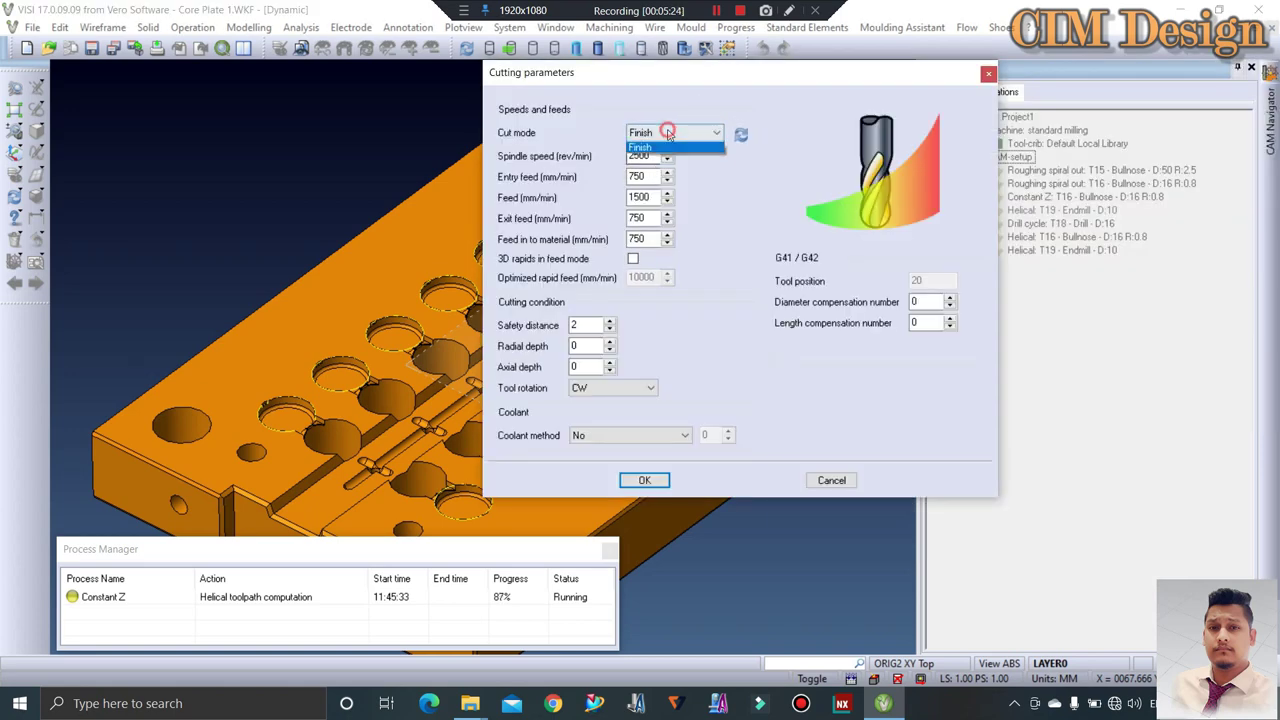
{"action": "left_click", "coordinate": [645, 163]}
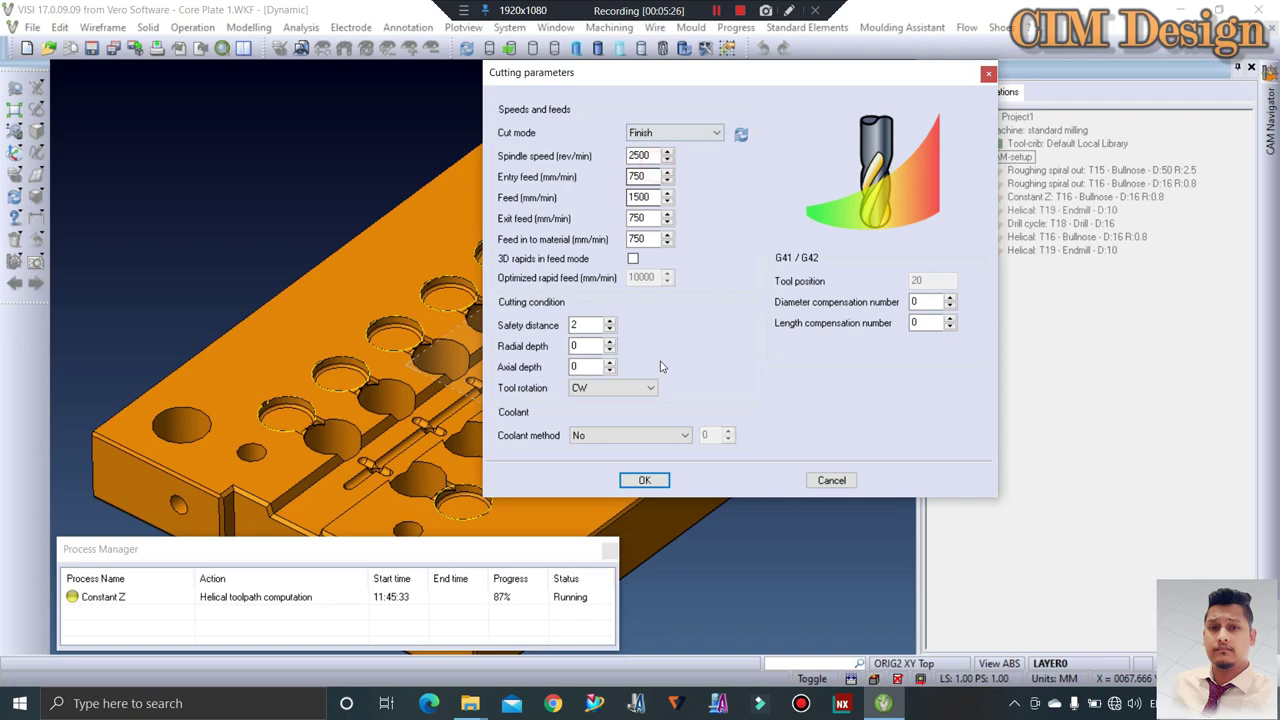
{"action": "left_click", "coordinate": [645, 480]}
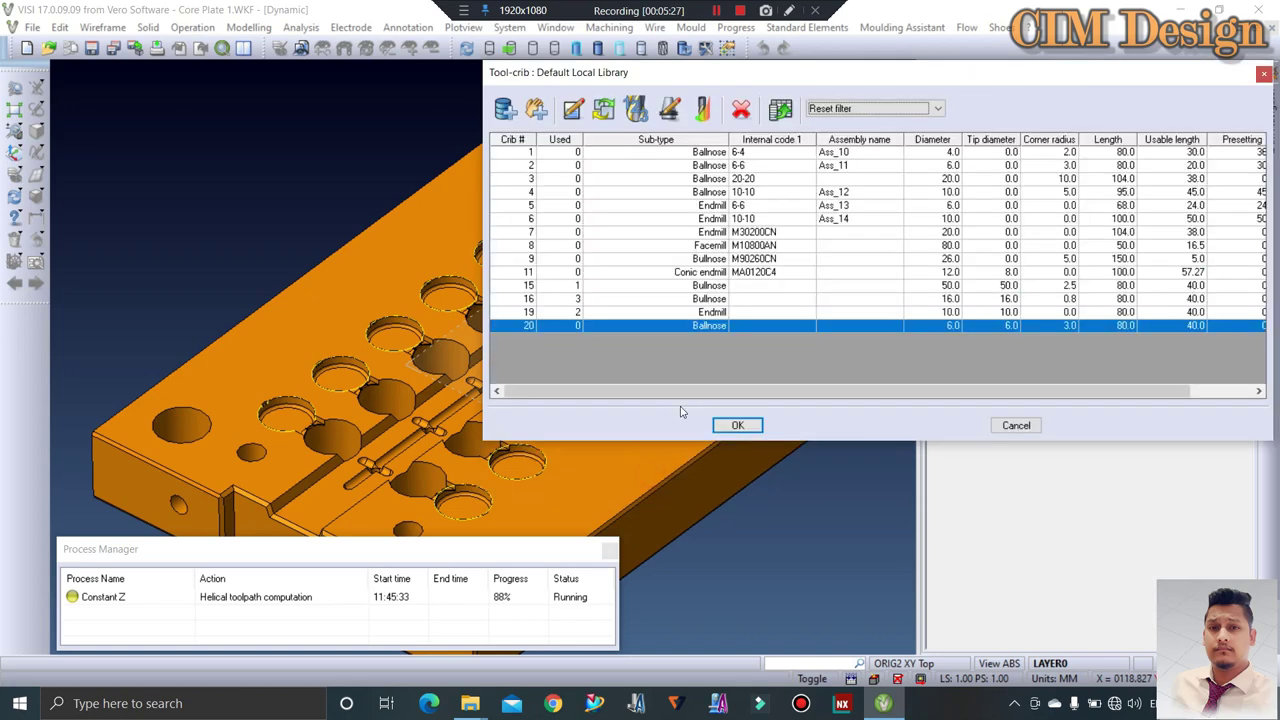
{"action": "left_click", "coordinate": [737, 425]}
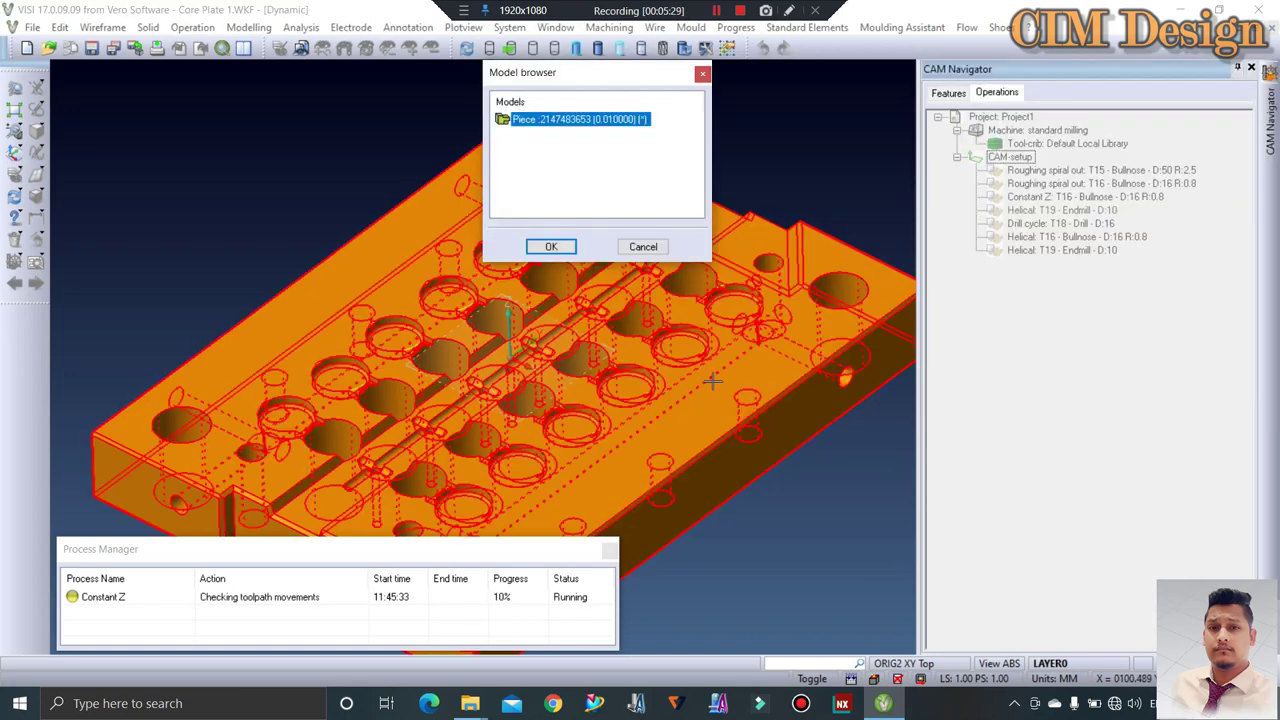
{"action": "left_click", "coordinate": [553, 246]}
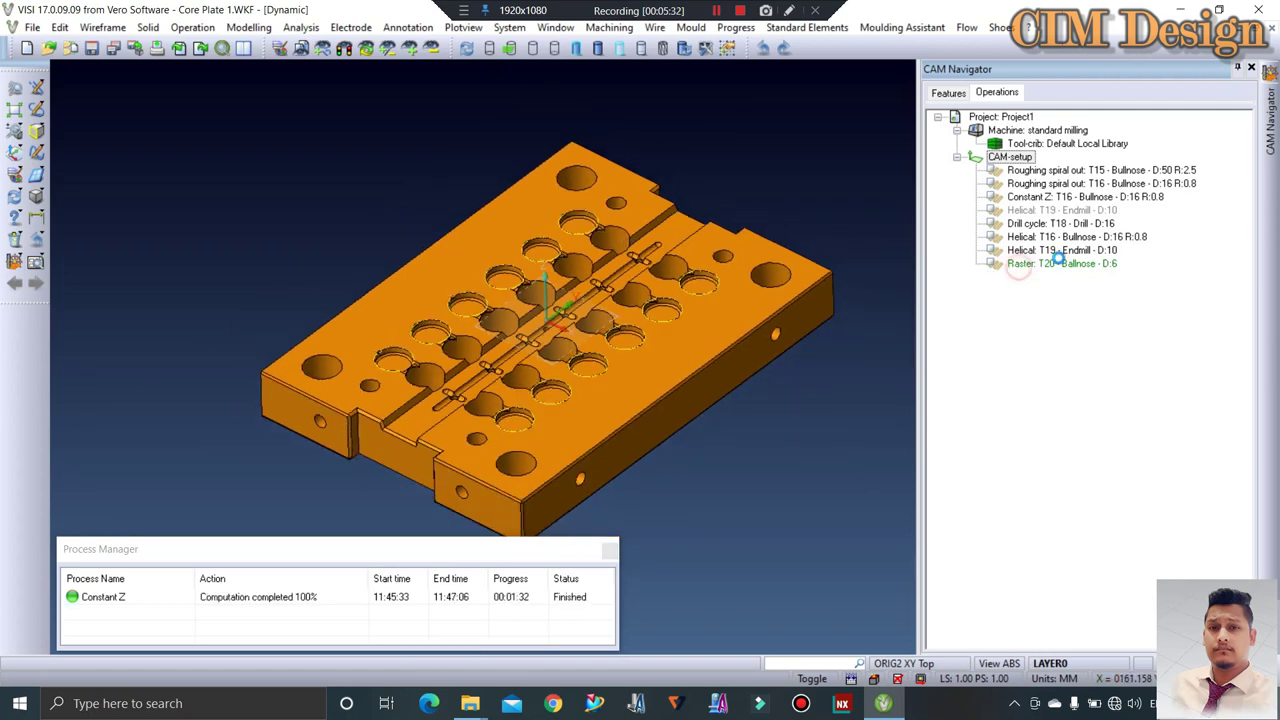
Move Raster T20 up the order, open it, and select all 12 hole profiles as boundaries
{"action": "mouse_move", "coordinate": [1012, 265]}
{"action": "left_mouse_down"}
{"action": "mouse_move", "coordinate": [1057, 224]}
{"action": "mouse_move", "coordinate": [1036, 237]}
{"action": "left_mouse_up"}
{"action": "left_click", "coordinate": [1037, 224]}
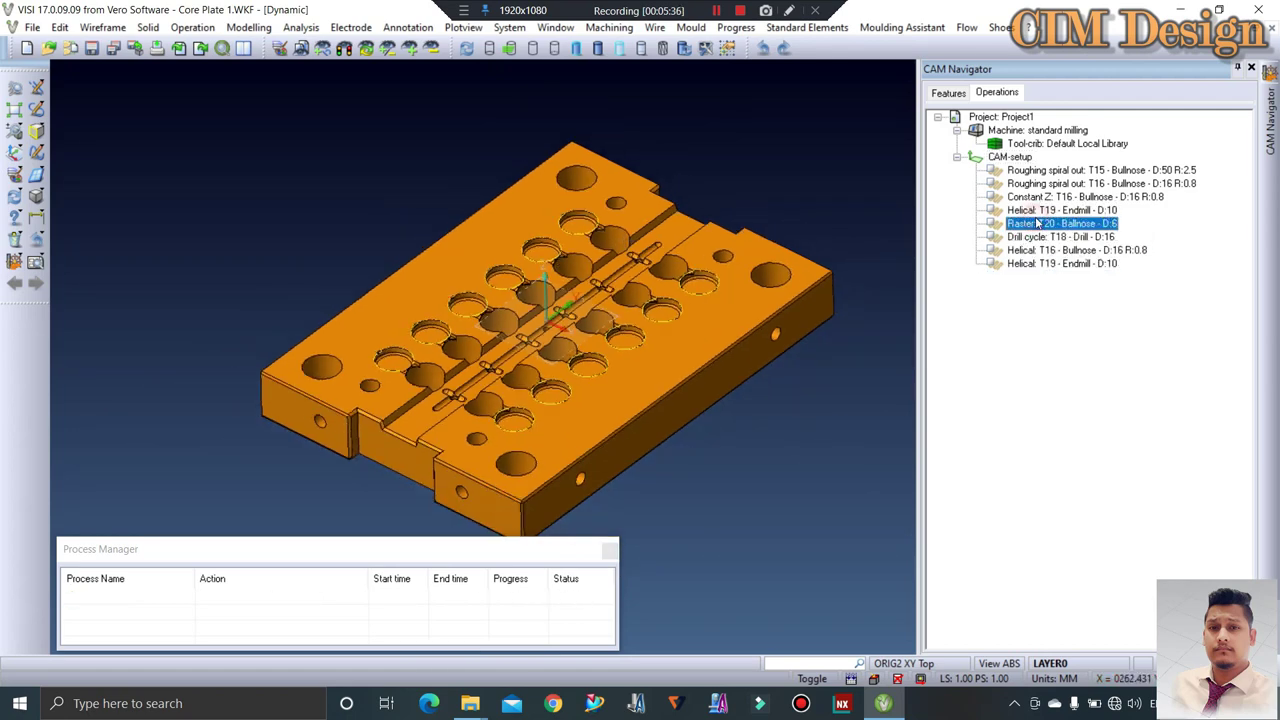
{"action": "double_click", "coordinate": [1037, 224]}
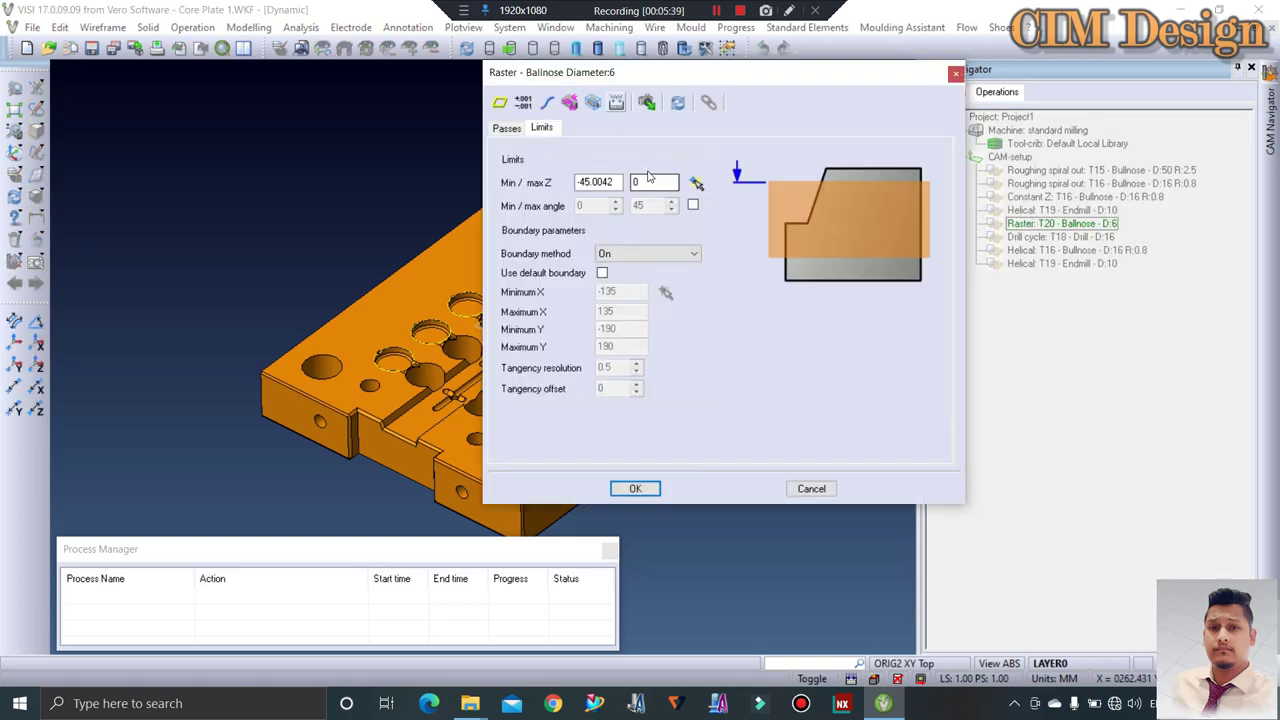
{"action": "left_click", "coordinate": [507, 128]}
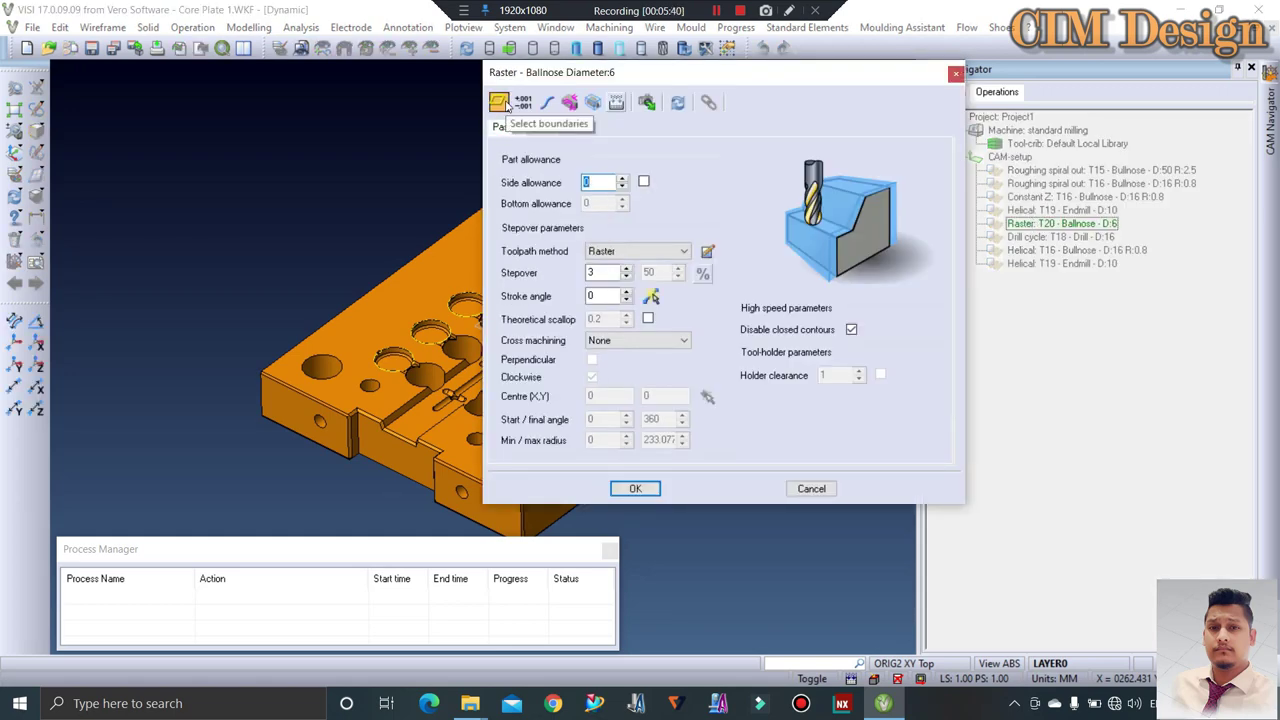
{"action": "left_click", "coordinate": [499, 103]}
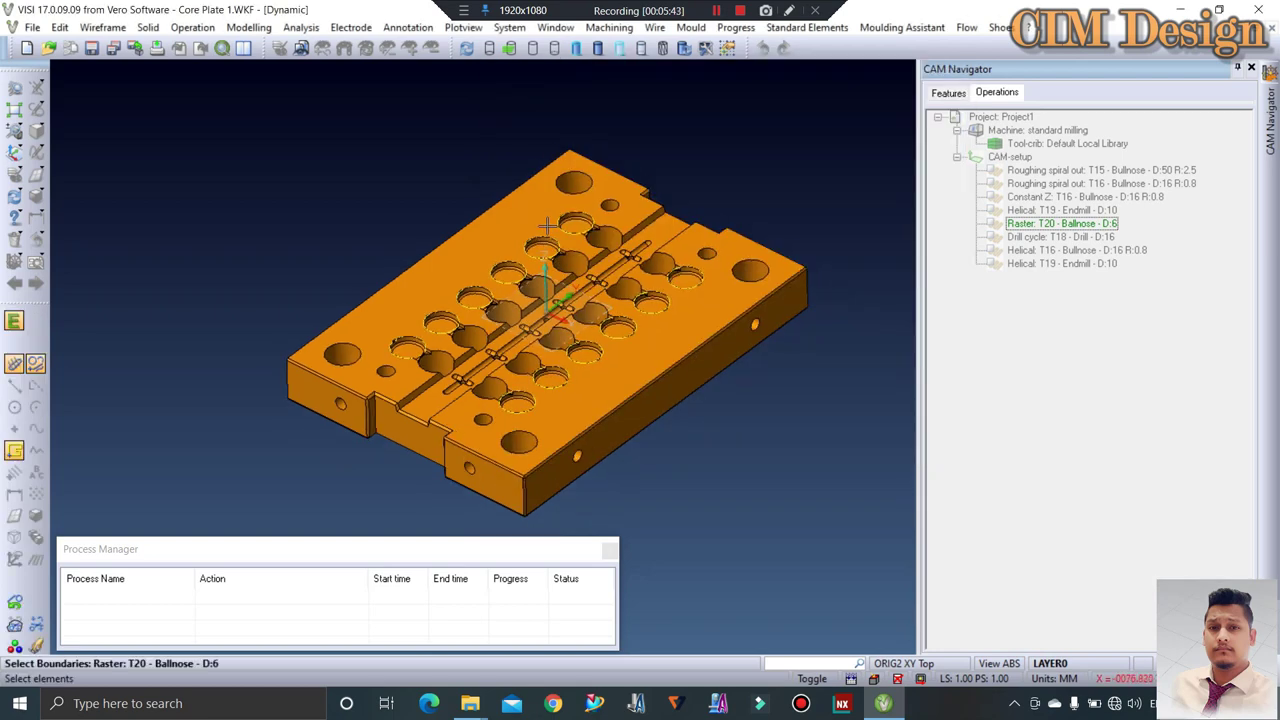
{"action": "left_click_drag", "start_coordinate": [700, 144], "coordinate": [370, 420]}
{"action": "left_click_drag", "start_coordinate": [955, 376], "coordinate": [1006, 145]}
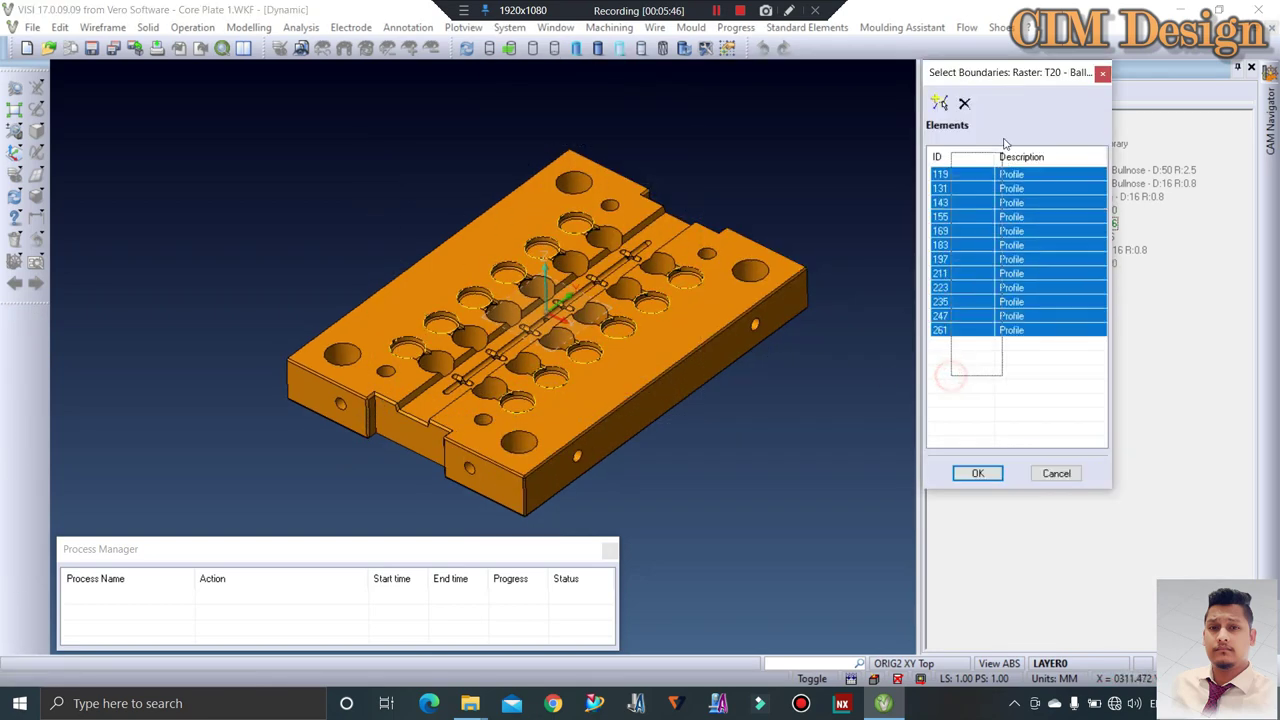
{"action": "key", "text": "Return"}
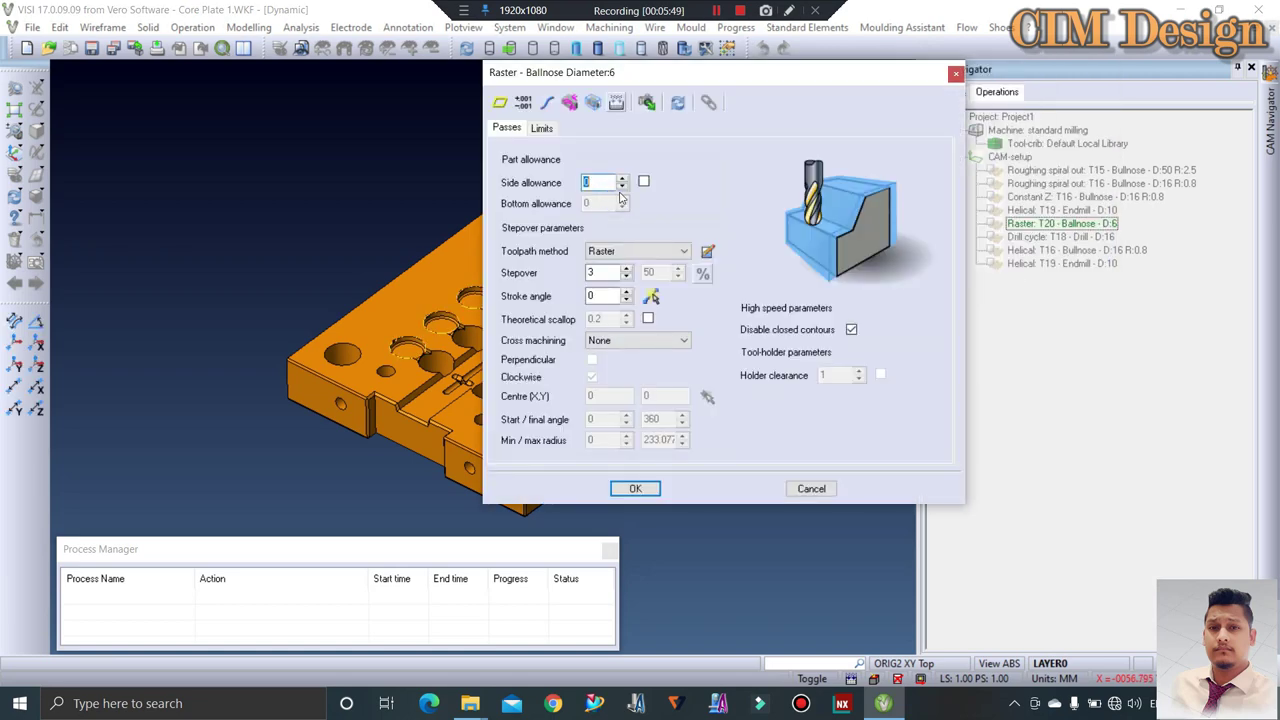
Enable a separate bottom allowance and edit the stepover and stroke angle values
{"action": "left_click", "coordinate": [643, 181]}
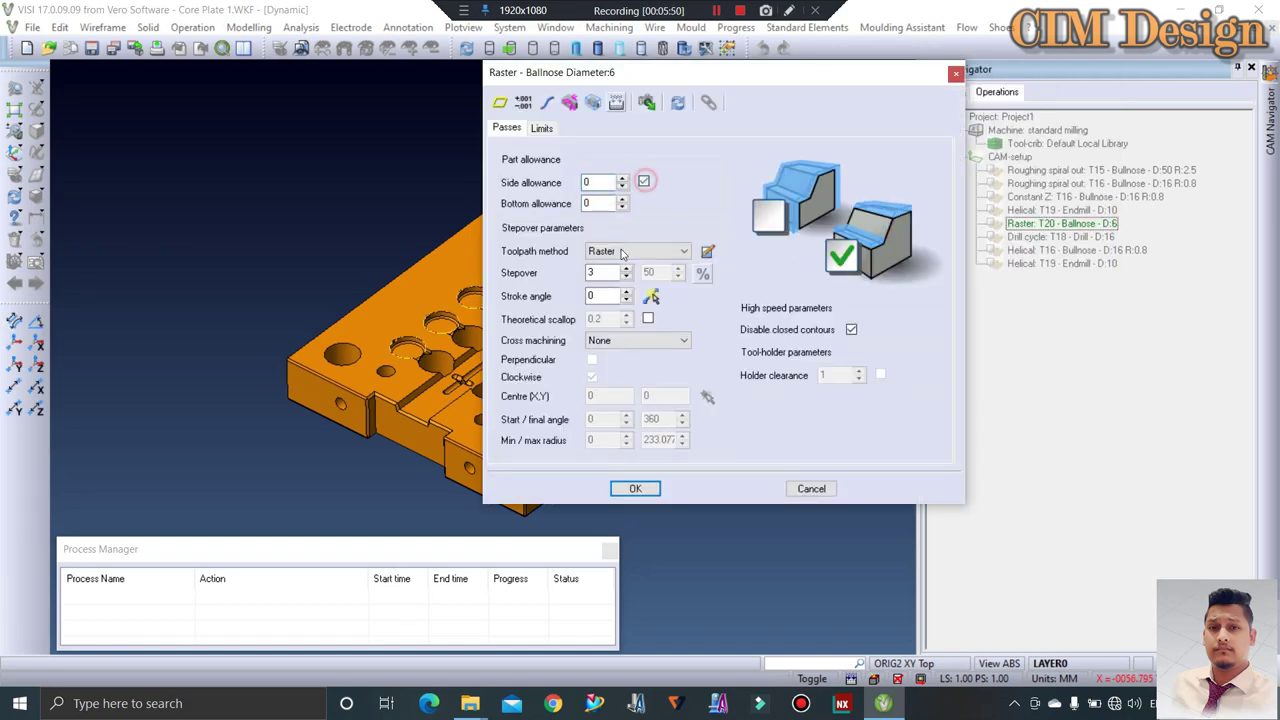
{"action": "double_click", "coordinate": [606, 273]}
{"action": "type", "text": "0.02"}
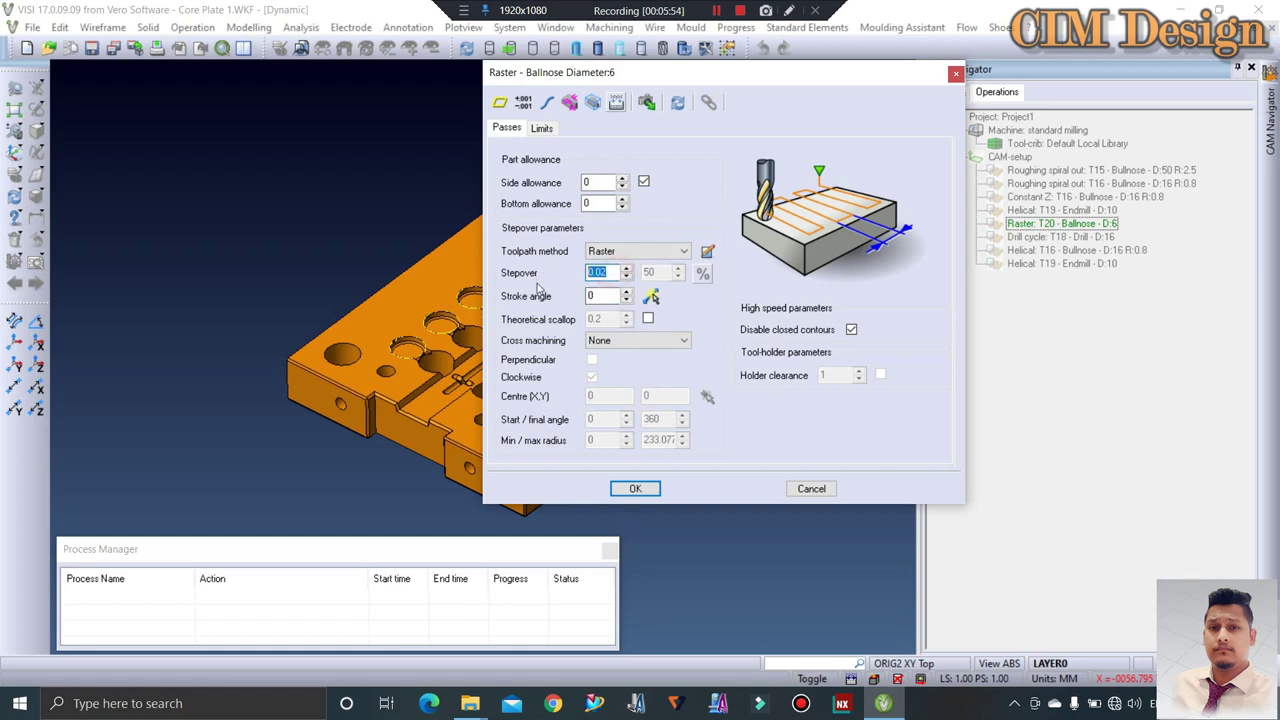
{"action": "key", "text": "BackSpace"}
{"action": "key", "text": "BackSpace"}
{"action": "key", "text": "BackSpace"}
{"action": "double_click", "coordinate": [604, 296]}
{"action": "type", "text": "3"}
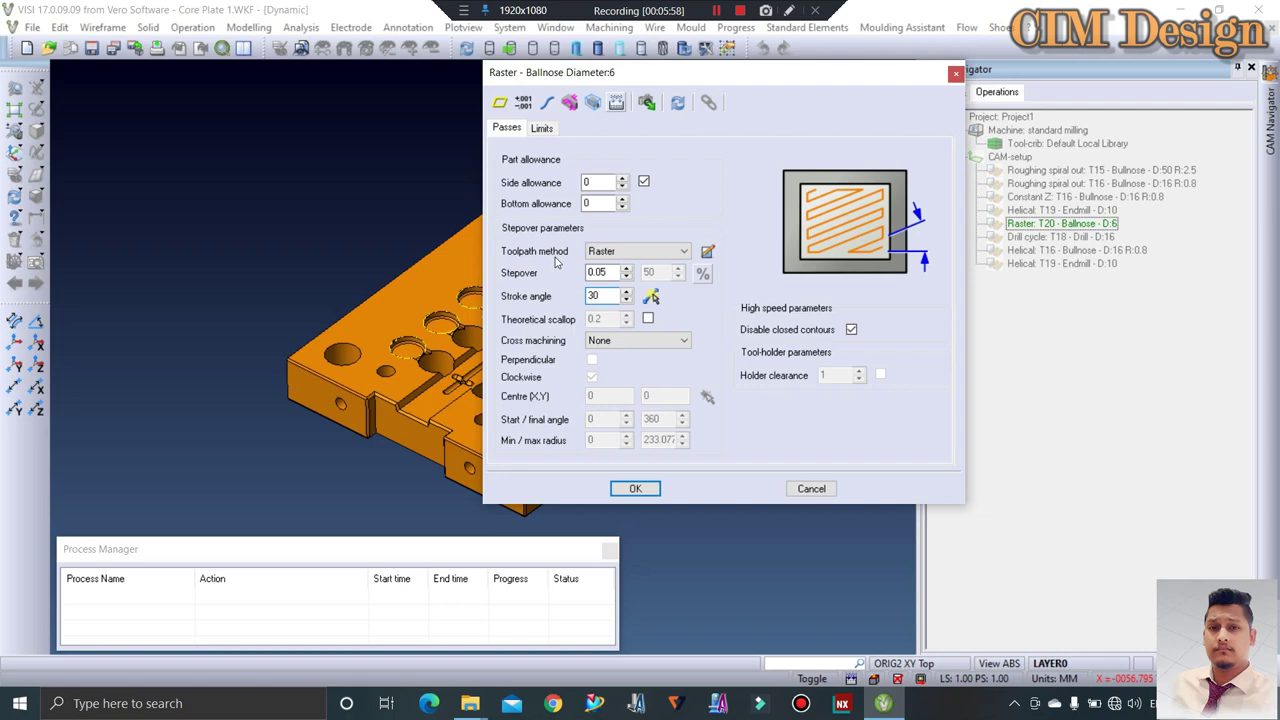
Set rapids to Safety distance, clearance plane 50, and Axial lead-in and lead-out, then confirm
{"action": "left_click", "coordinate": [539, 130]}
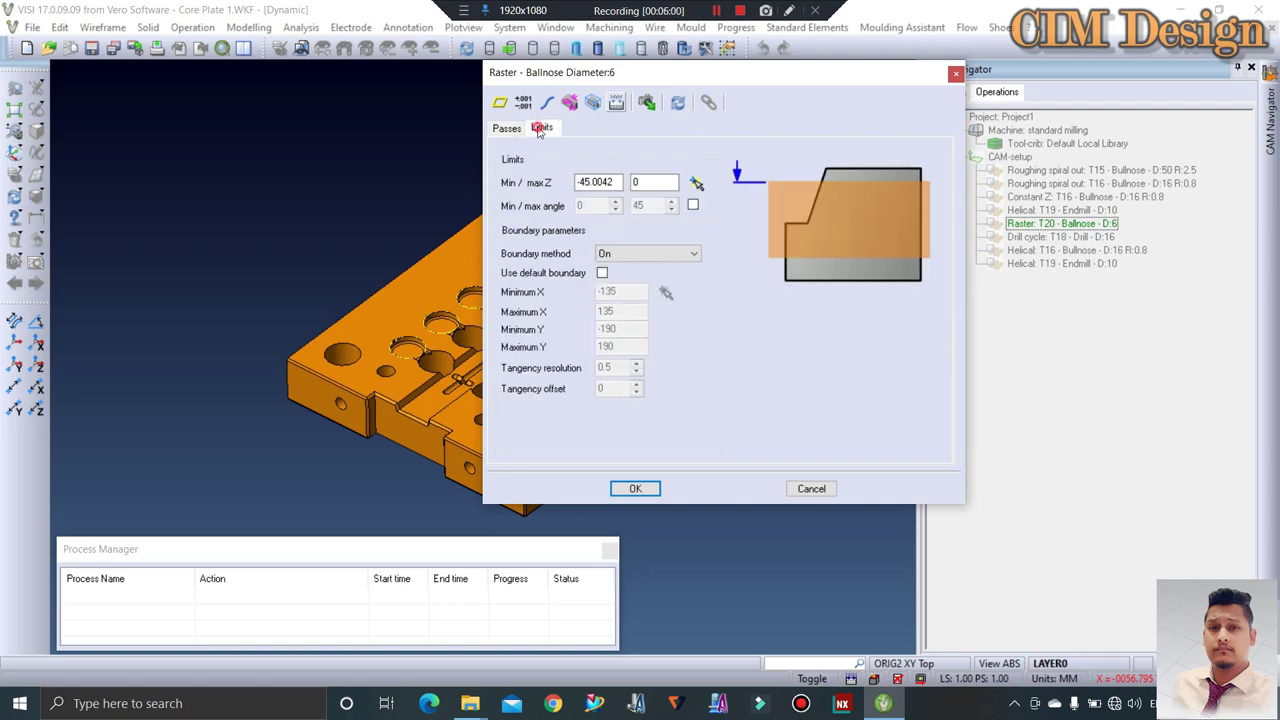
{"action": "key", "text": "Return"}
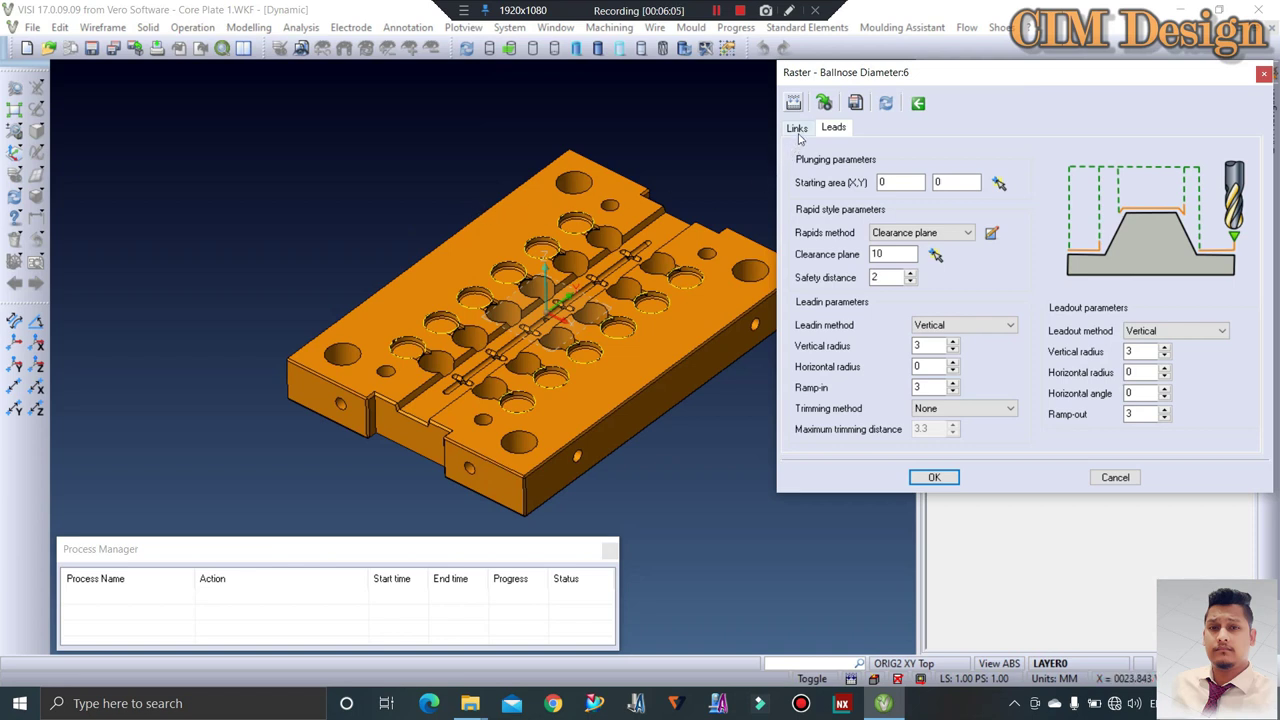
{"action": "left_click", "coordinate": [800, 133]}
{"action": "left_click", "coordinate": [834, 129]}
{"action": "left_click", "coordinate": [920, 232]}
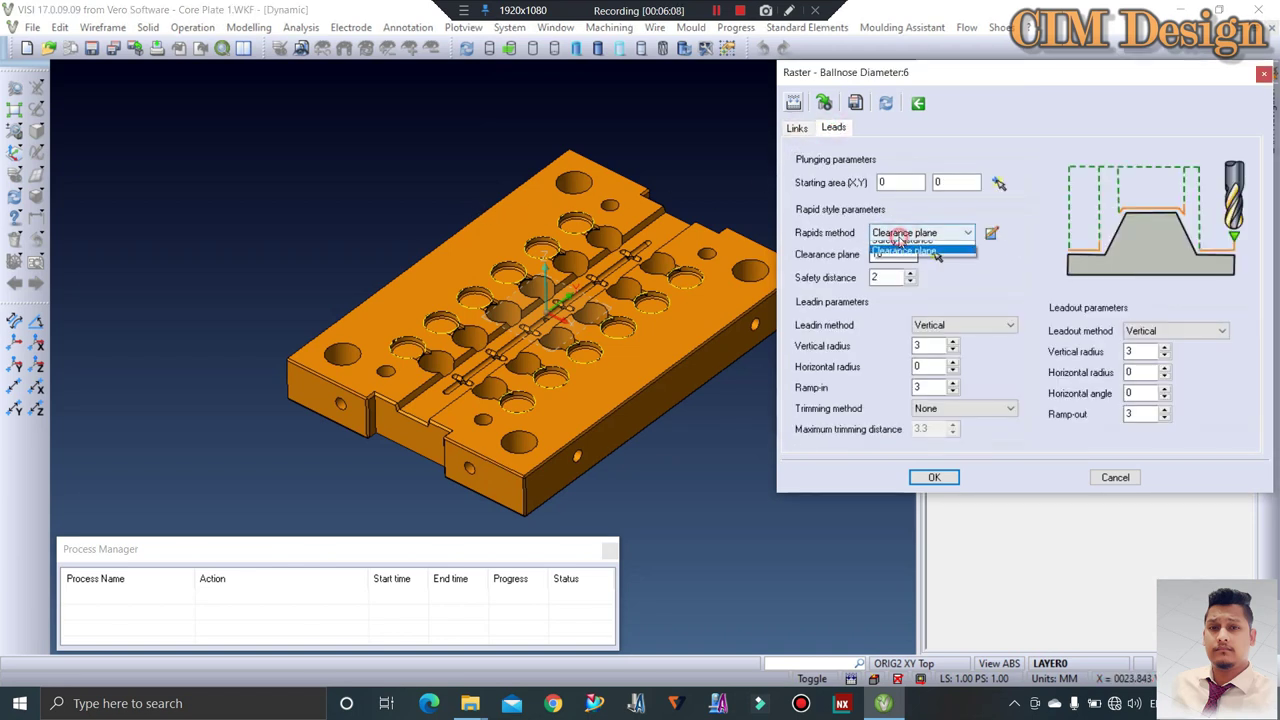
{"action": "left_click", "coordinate": [900, 257]}
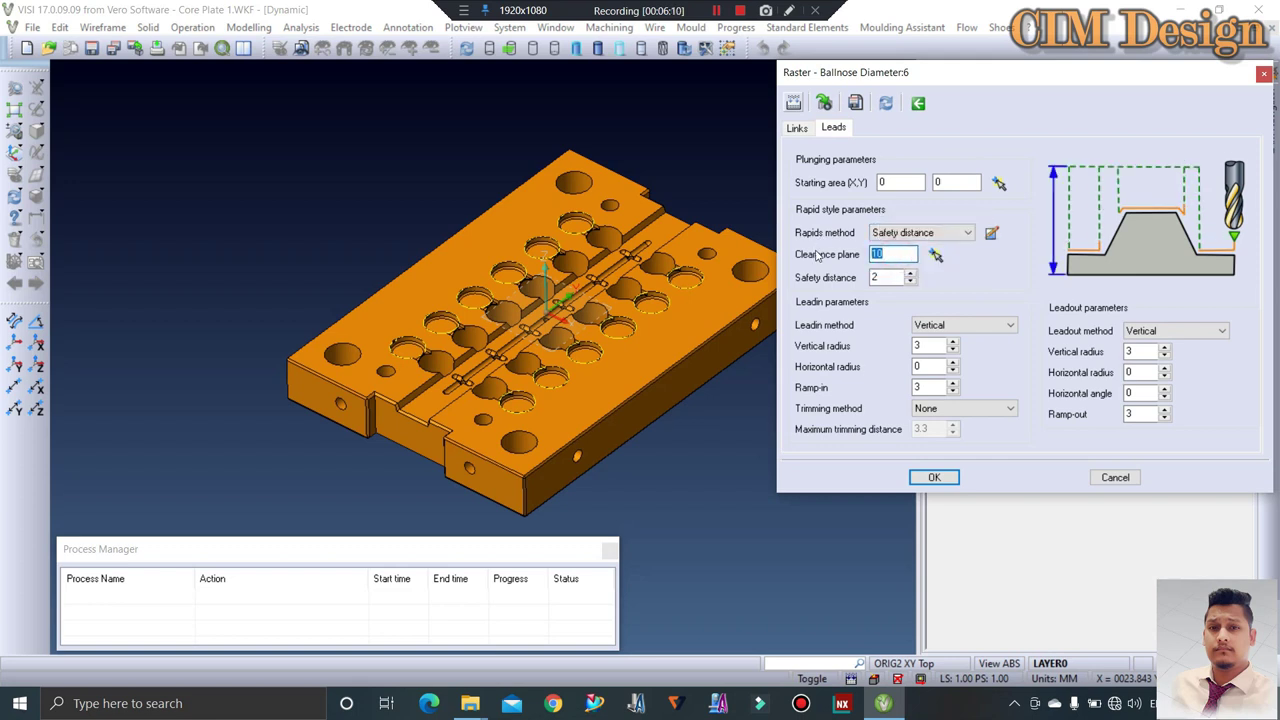
{"action": "type", "text": "50"}
{"action": "left_click", "coordinate": [960, 325]}
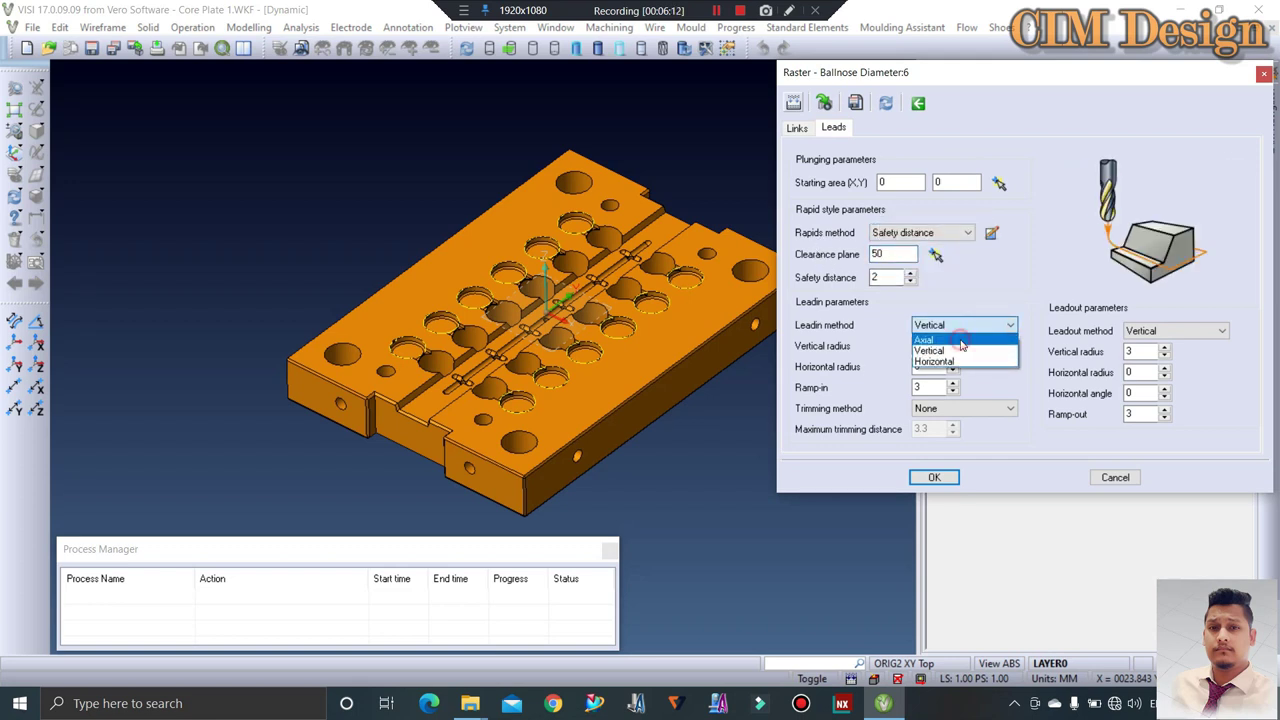
{"action": "left_click", "coordinate": [960, 341]}
{"action": "left_click", "coordinate": [1175, 331]}
{"action": "left_click", "coordinate": [1140, 341]}
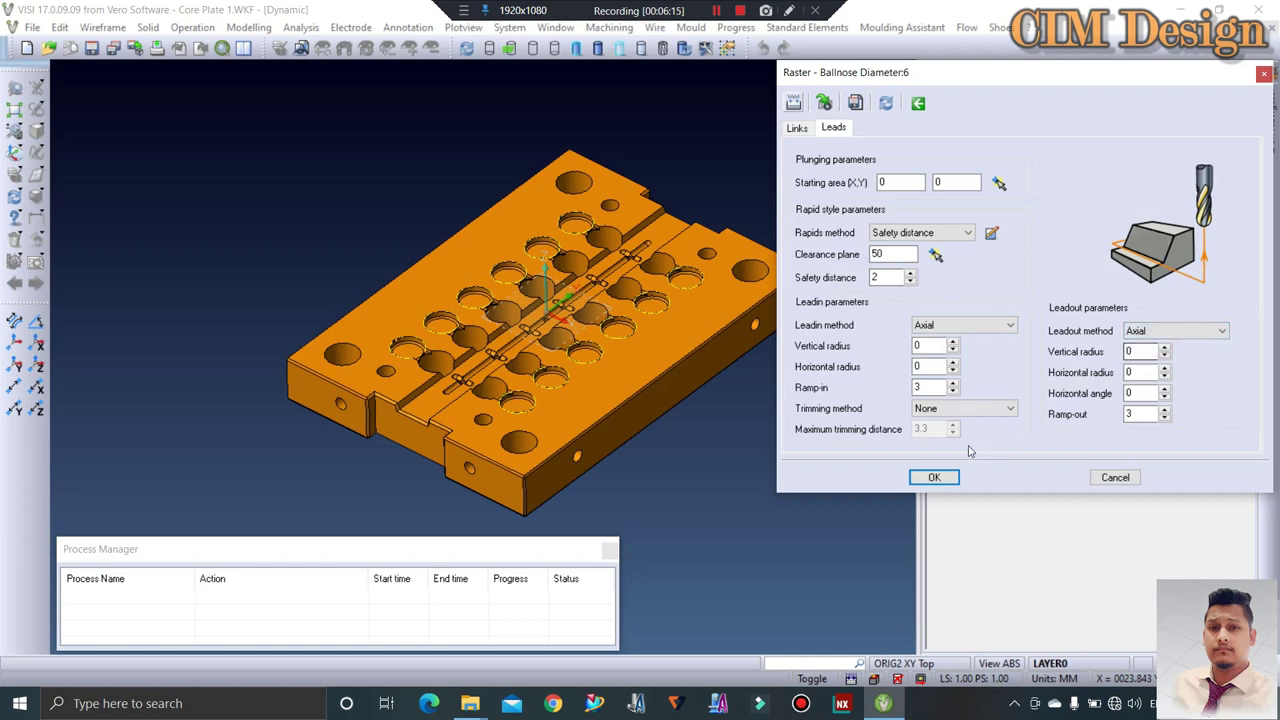
{"action": "left_click", "coordinate": [934, 477]}
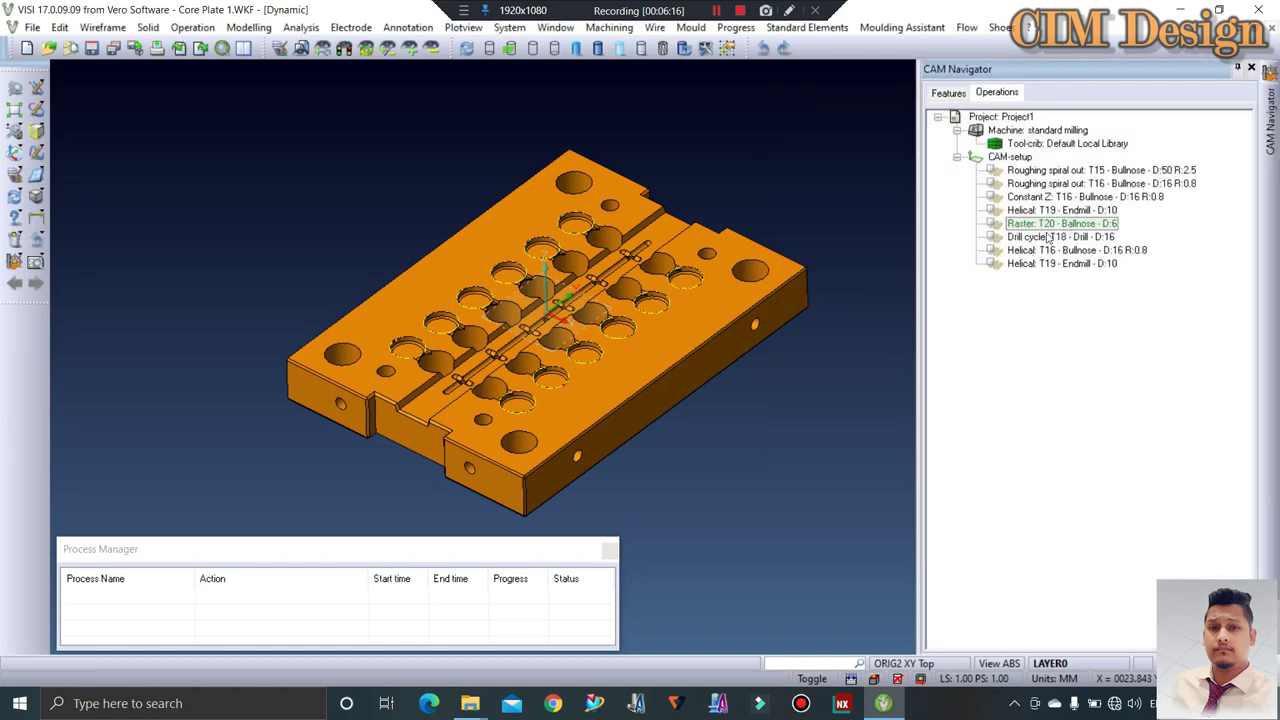
{"action": "left_click", "coordinate": [1049, 224]}
Build the Raster T20 toolpath, then right-click the CAM-setup node
{"action": "right_click", "coordinate": [1047, 225]}
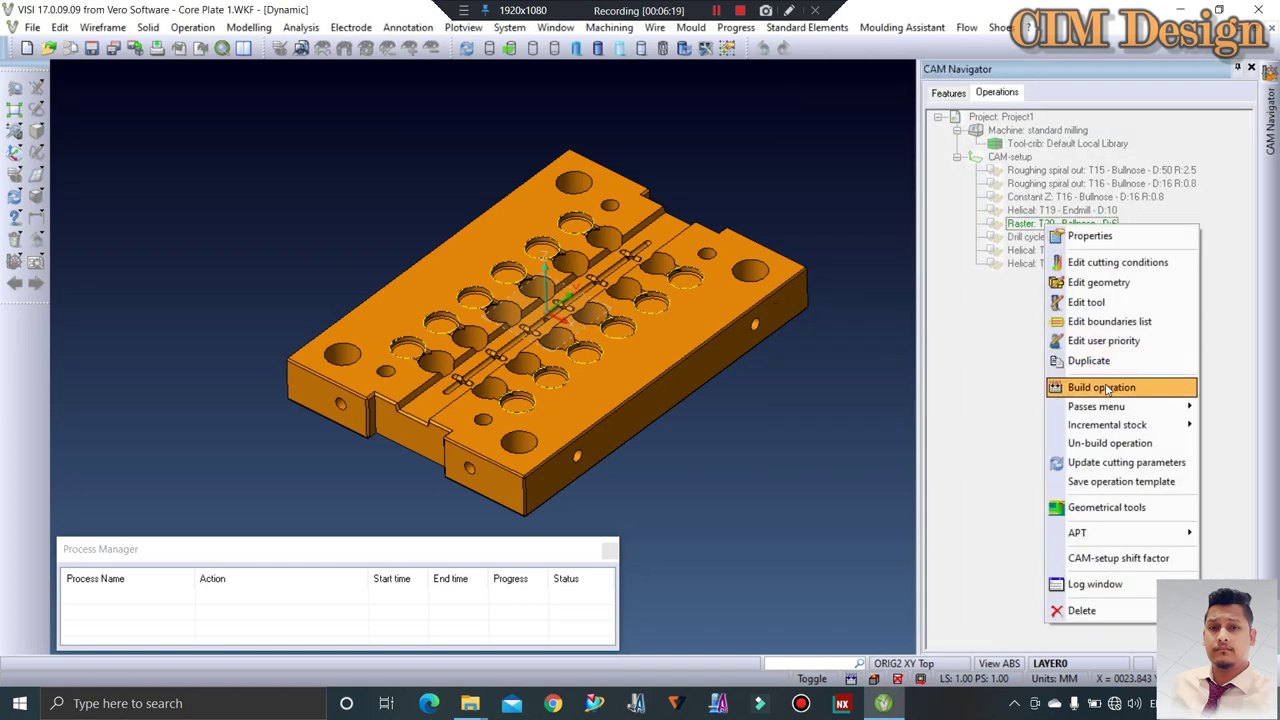
{"action": "left_click", "coordinate": [1107, 388]}
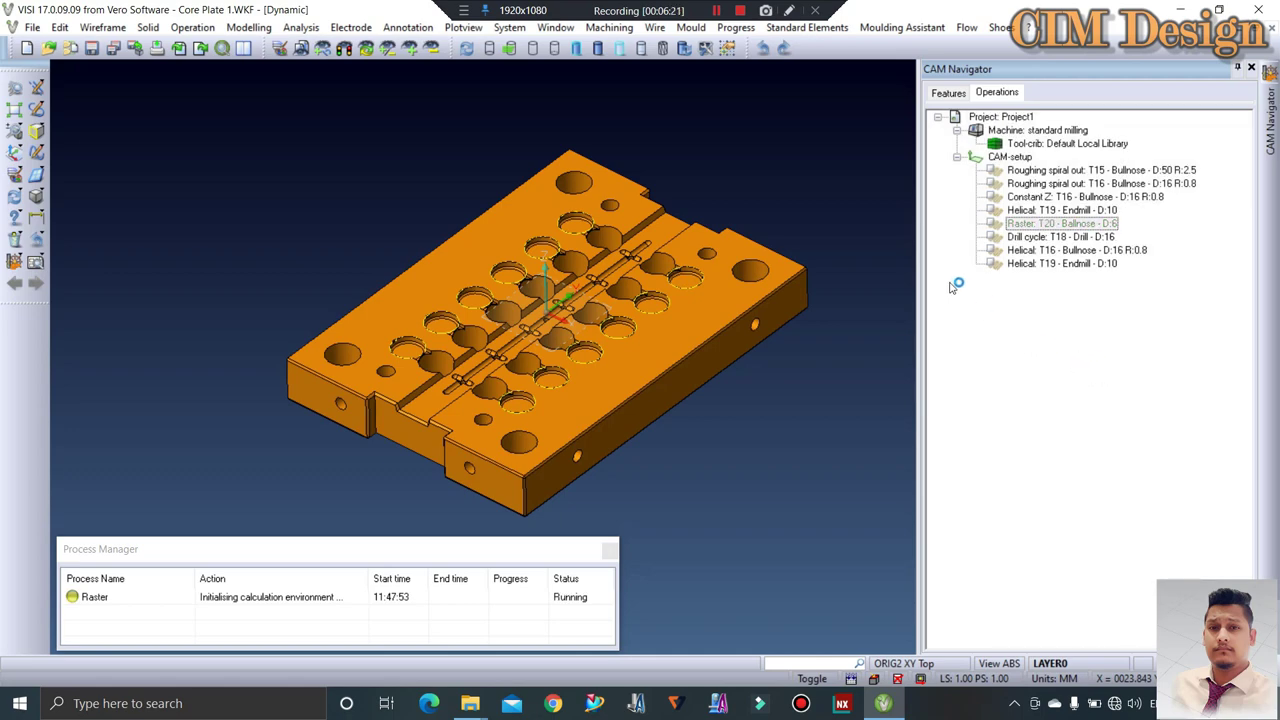
{"action": "scroll", "coordinate": [613, 198], "scroll_direction": "up", "scroll_amount": 1}
{"action": "scroll", "coordinate": [560, 155], "scroll_direction": "up", "scroll_amount": 1}
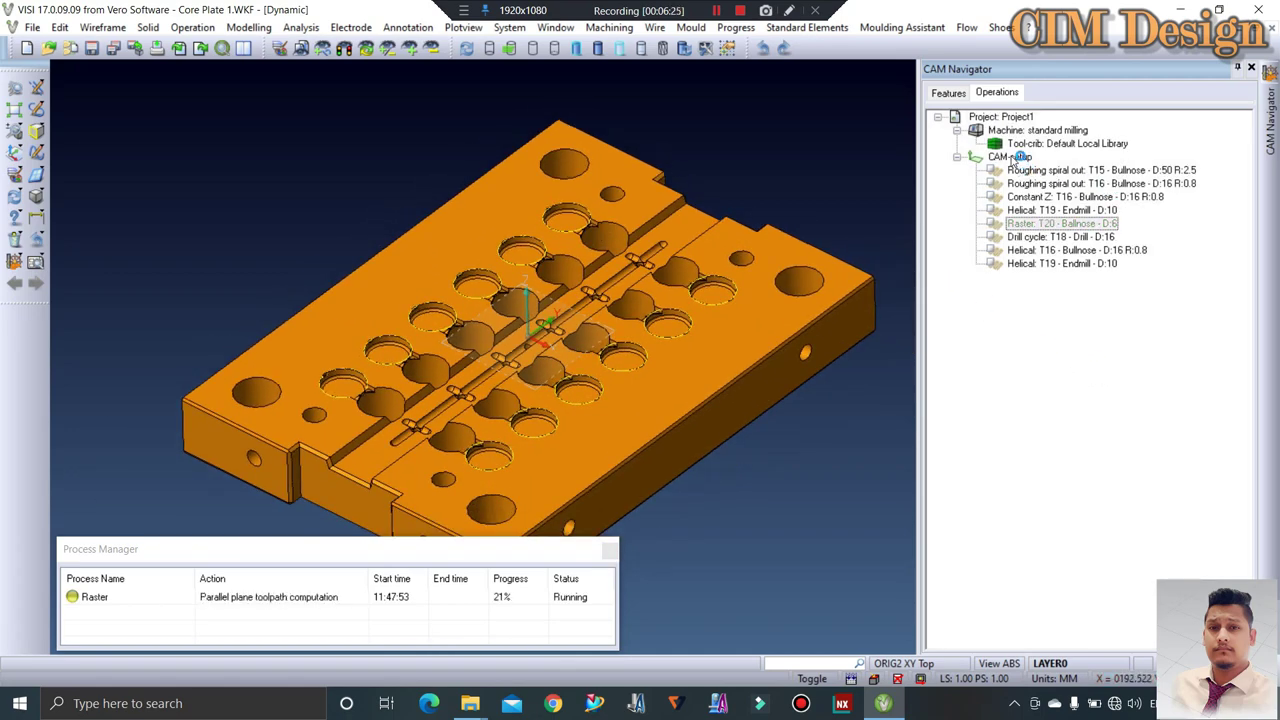
{"action": "left_click", "coordinate": [1012, 158]}
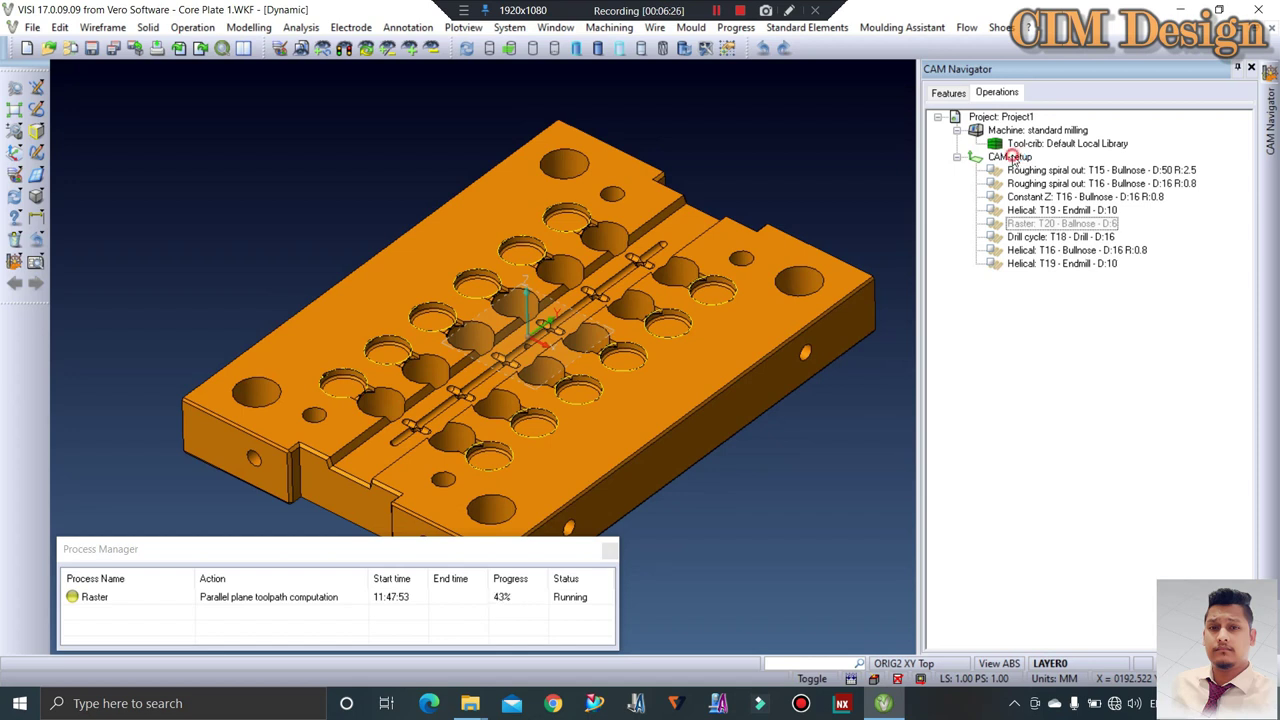
{"action": "right_click", "coordinate": [1012, 158]}
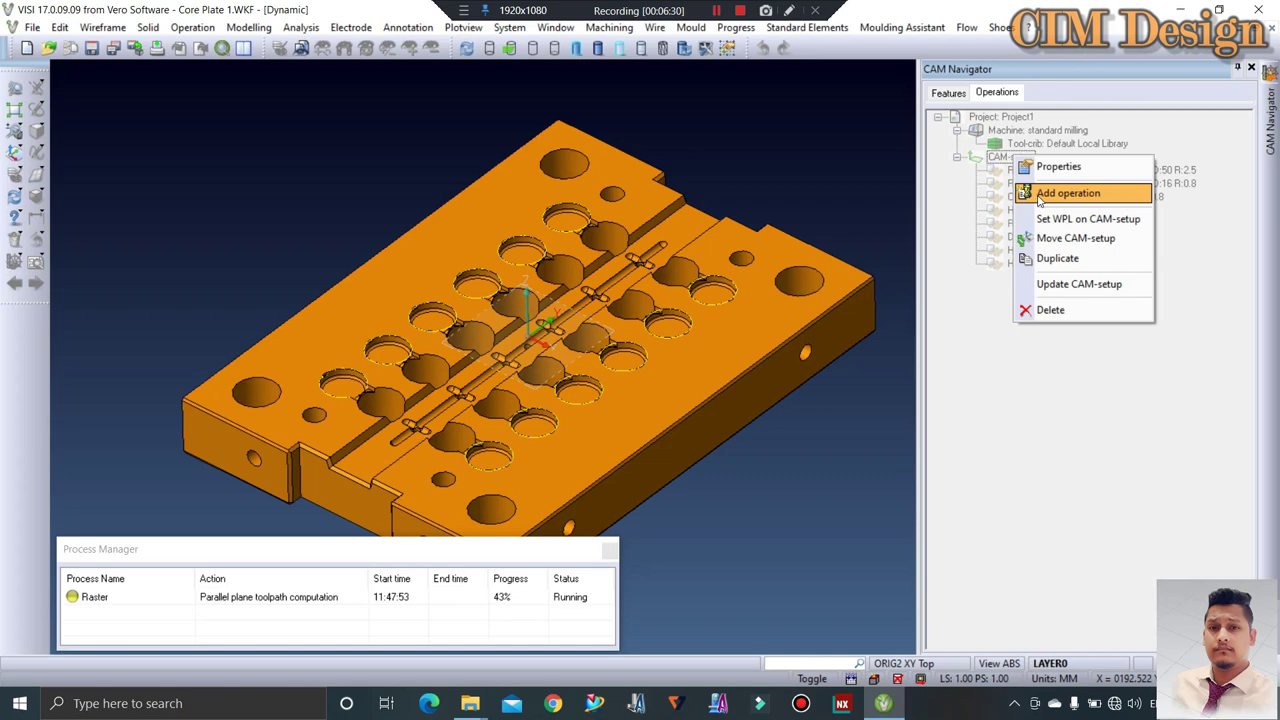
Add a Rest material operation from the 3ax operations list
{"action": "left_click", "coordinate": [1039, 195]}
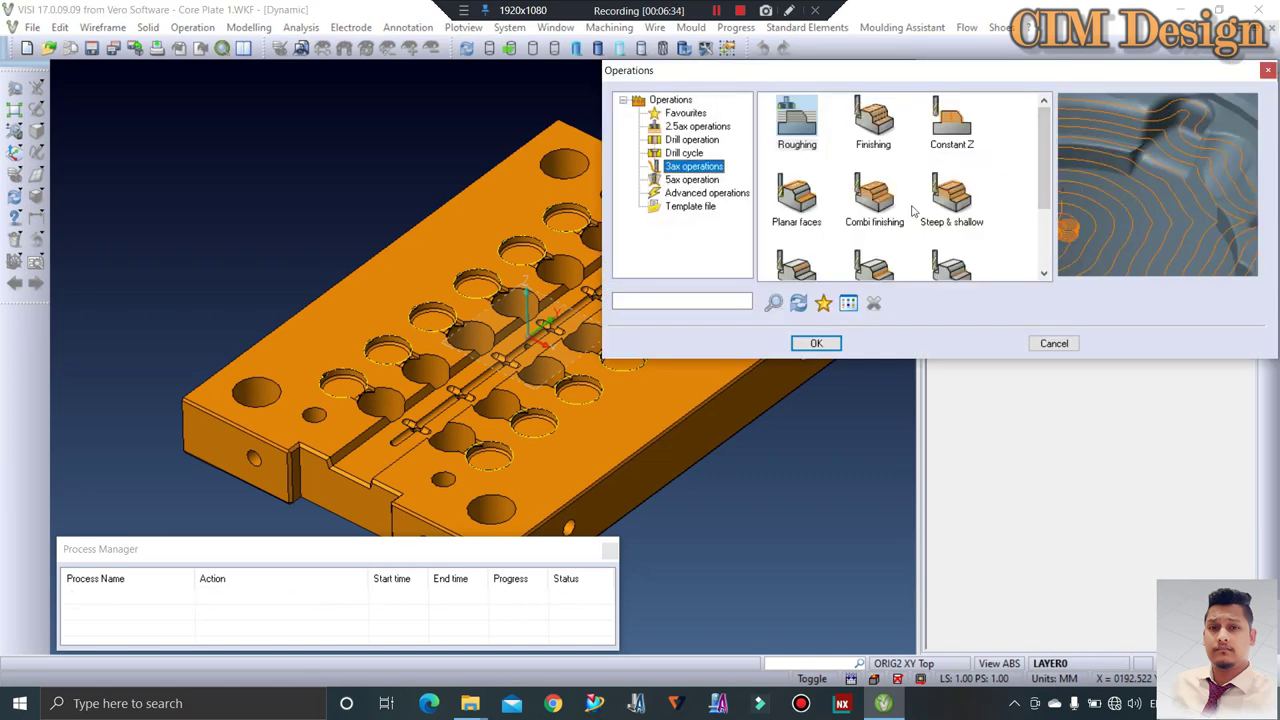
{"action": "scroll", "coordinate": [853, 246], "scroll_direction": "down", "scroll_amount": 2}
{"action": "left_click", "coordinate": [873, 178]}
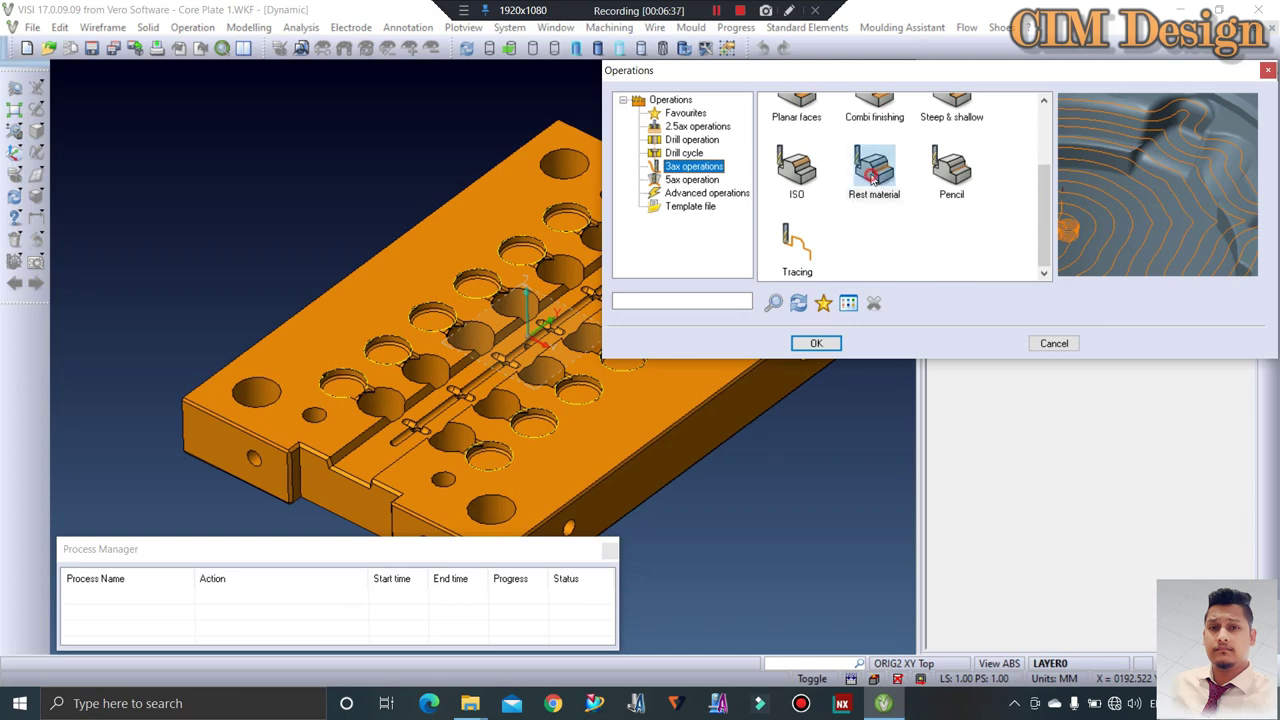
{"action": "left_click", "coordinate": [818, 342]}
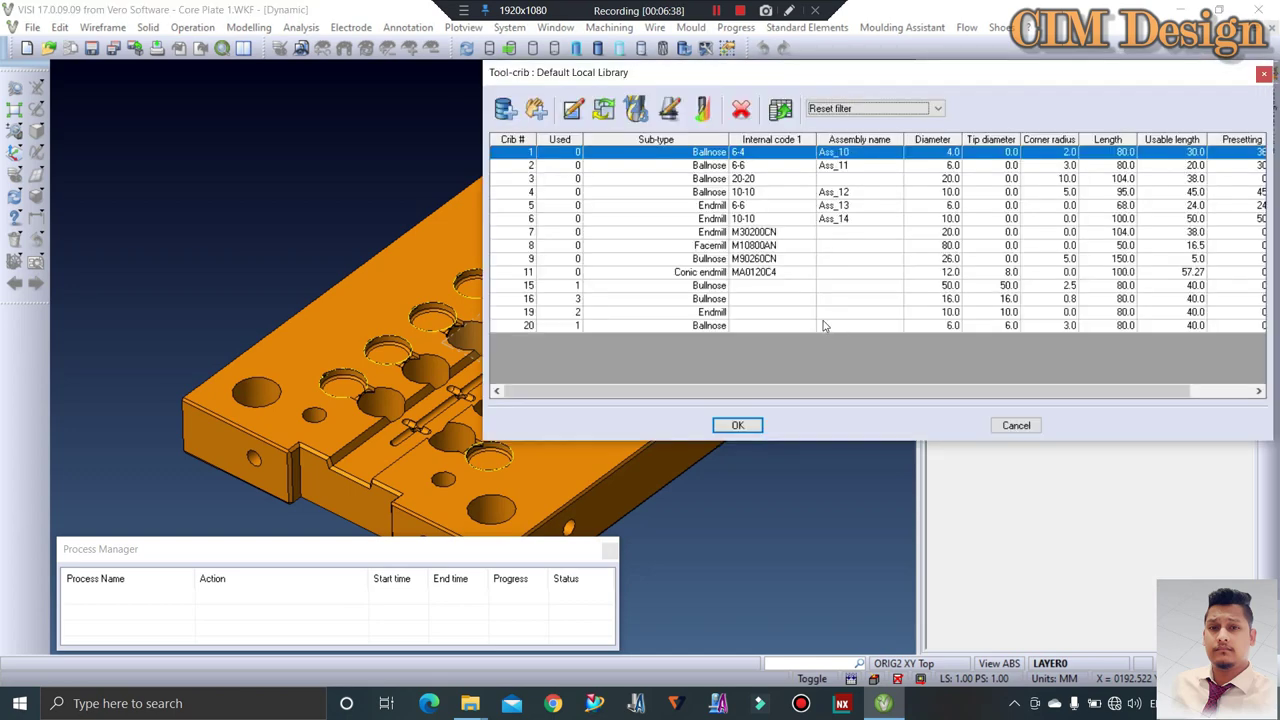
Create a new 3 mm ballnose tool, T21, and pick the core plate as the model
{"action": "left_click", "coordinate": [537, 109]}
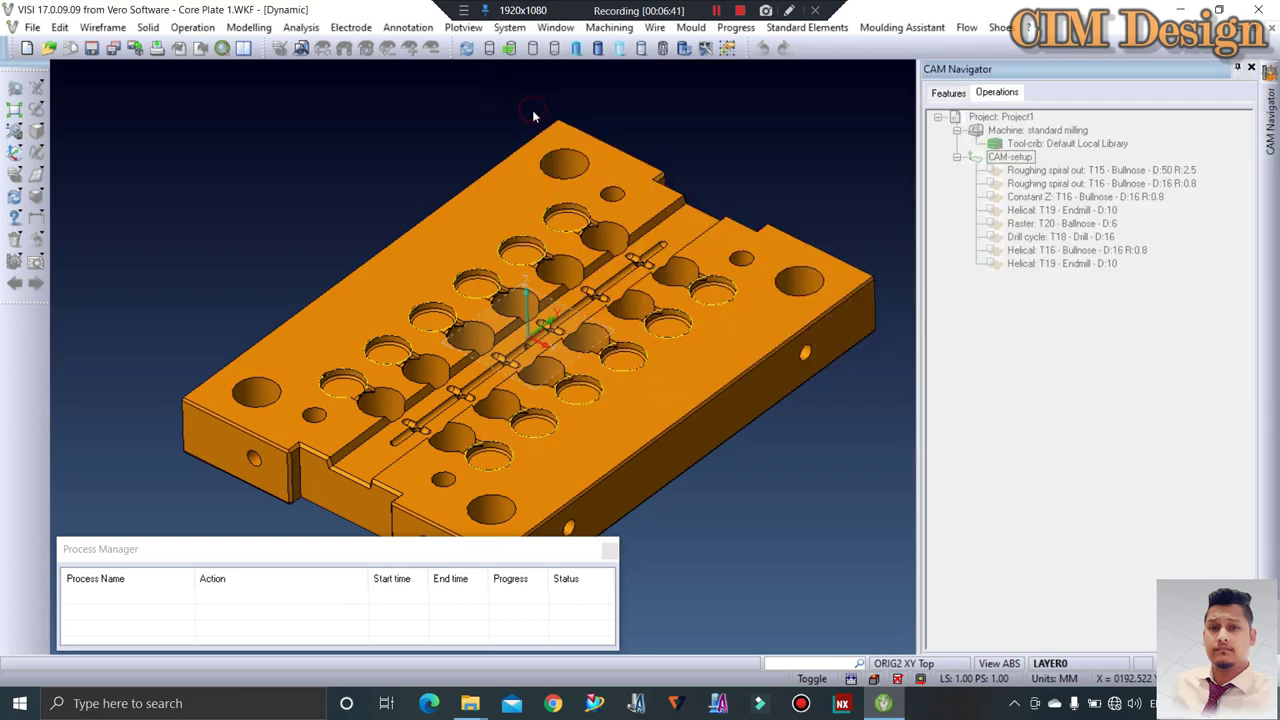
{"action": "left_click", "coordinate": [643, 133]}
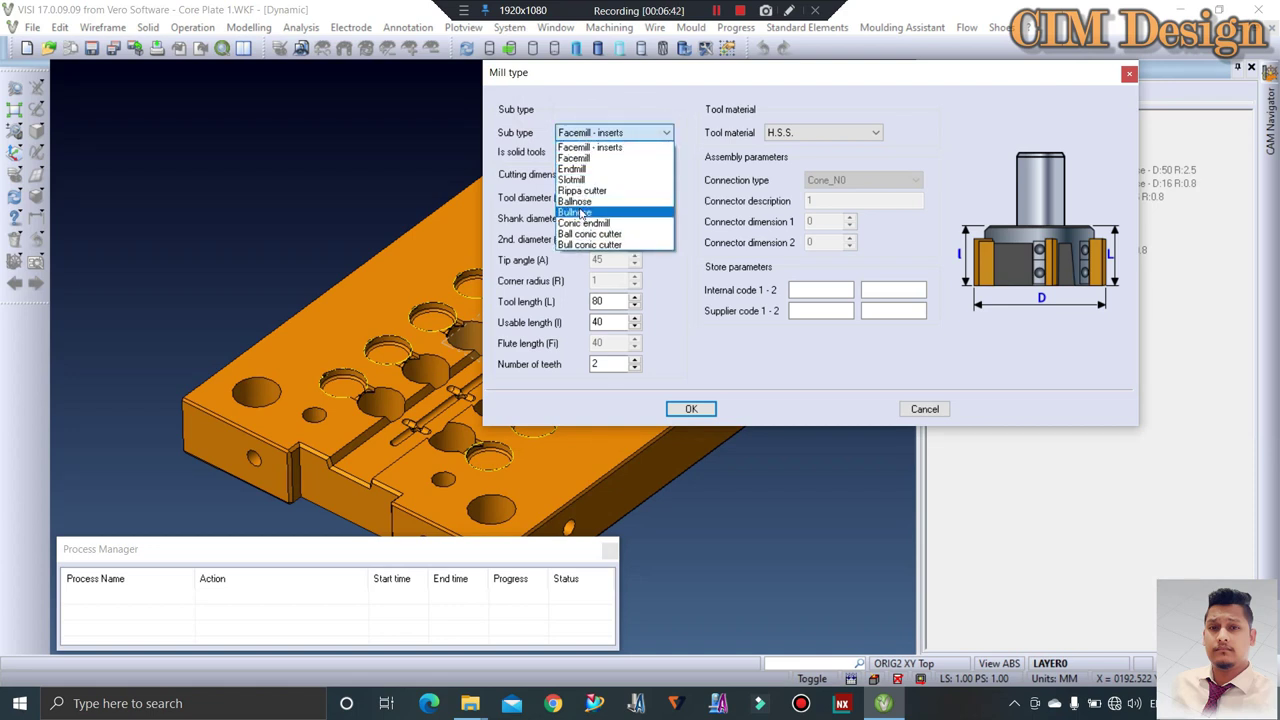
{"action": "left_click", "coordinate": [590, 196]}
{"action": "double_click", "coordinate": [592, 196]}
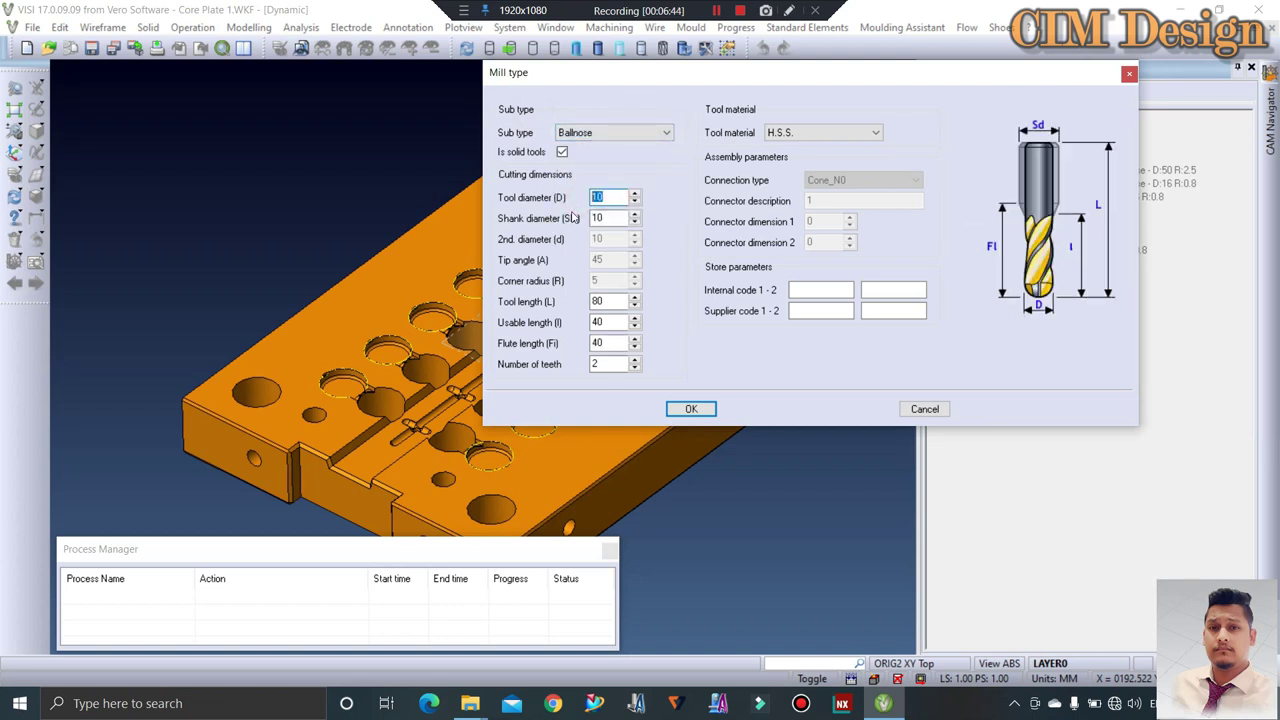
{"action": "type", "text": "3"}
{"action": "double_click", "coordinate": [610, 217]}
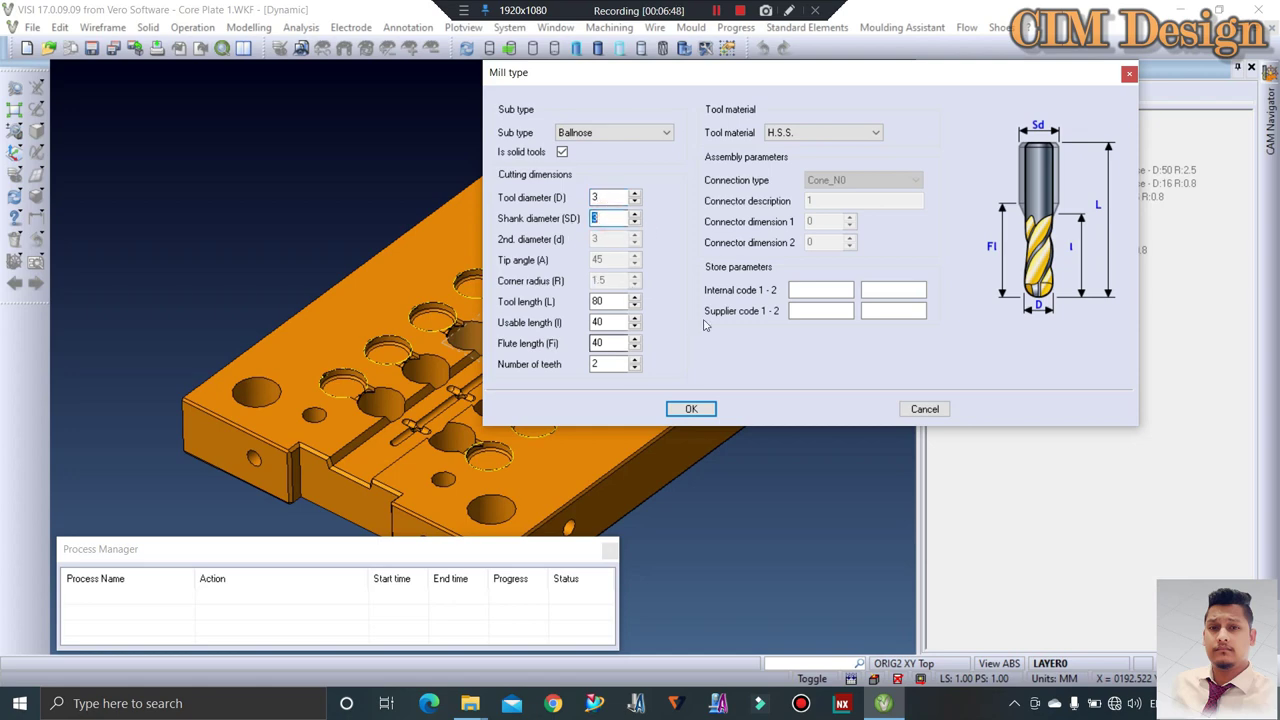
{"action": "left_click", "coordinate": [688, 410]}
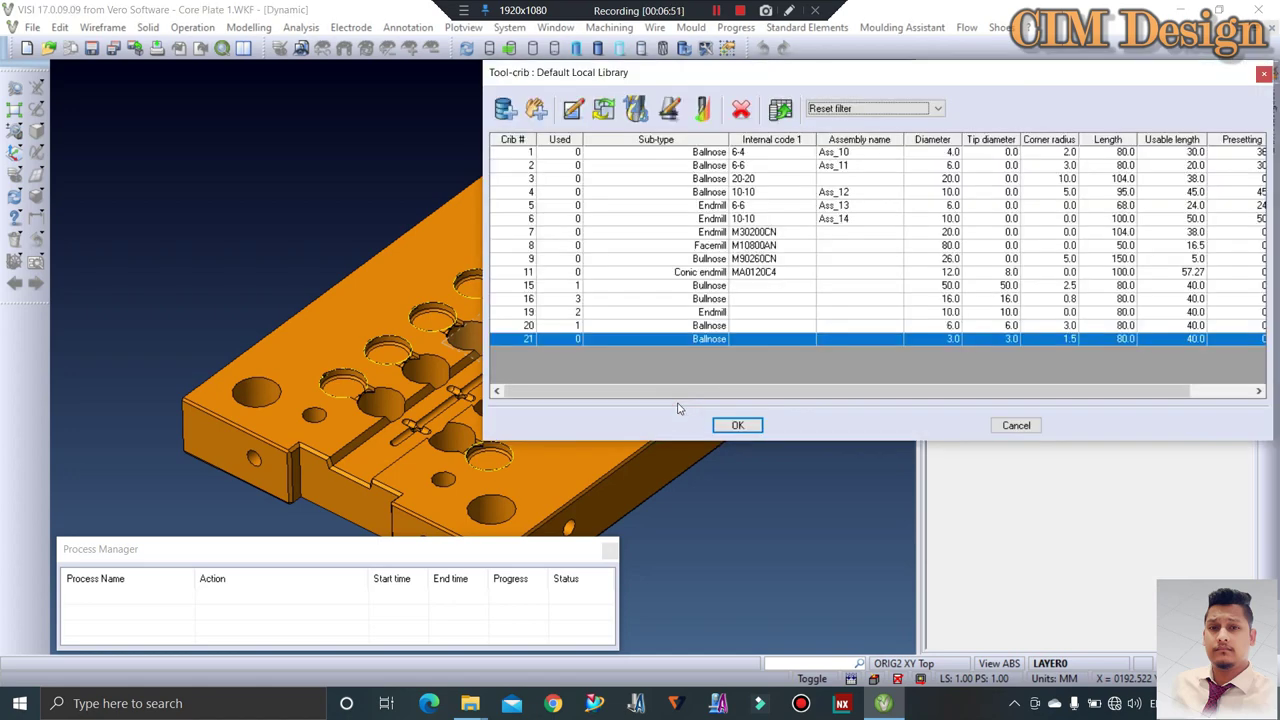
{"action": "left_click", "coordinate": [737, 427]}
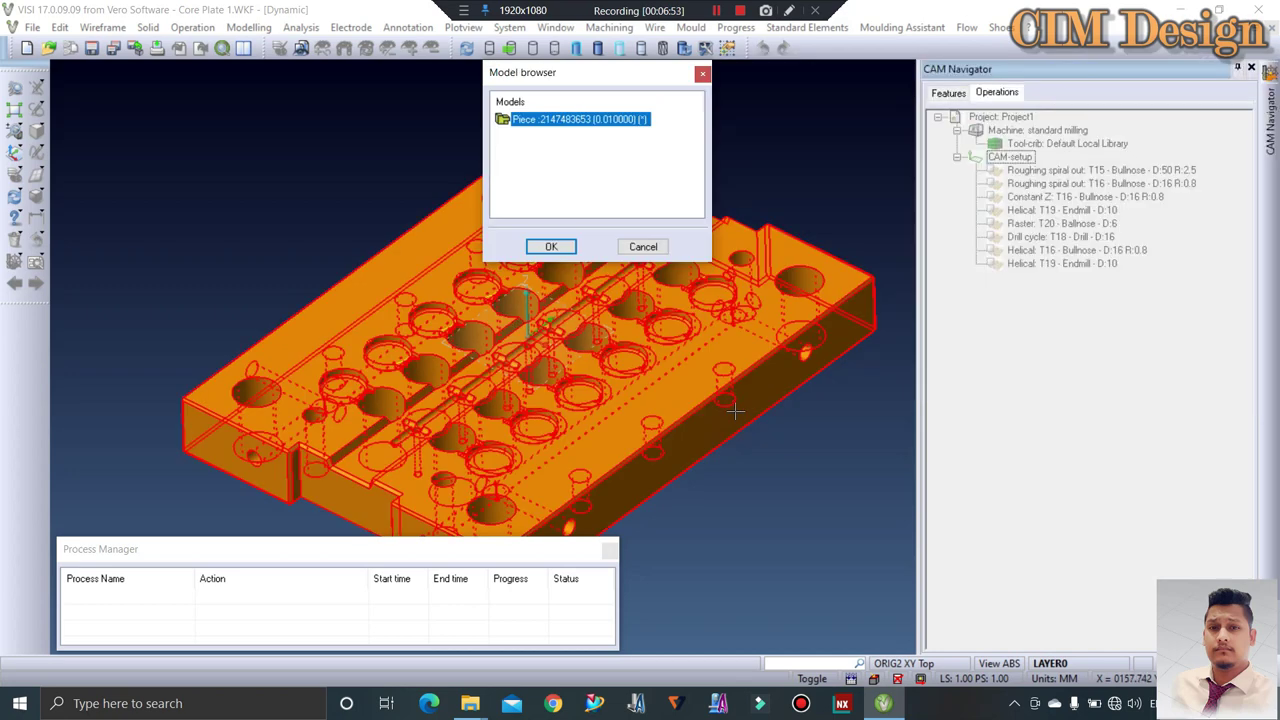
{"action": "left_click", "coordinate": [553, 246]}
Create the Rest area T21 operation, move it right after Raster, and open its parameters
{"action": "right_click", "coordinate": [560, 245]}
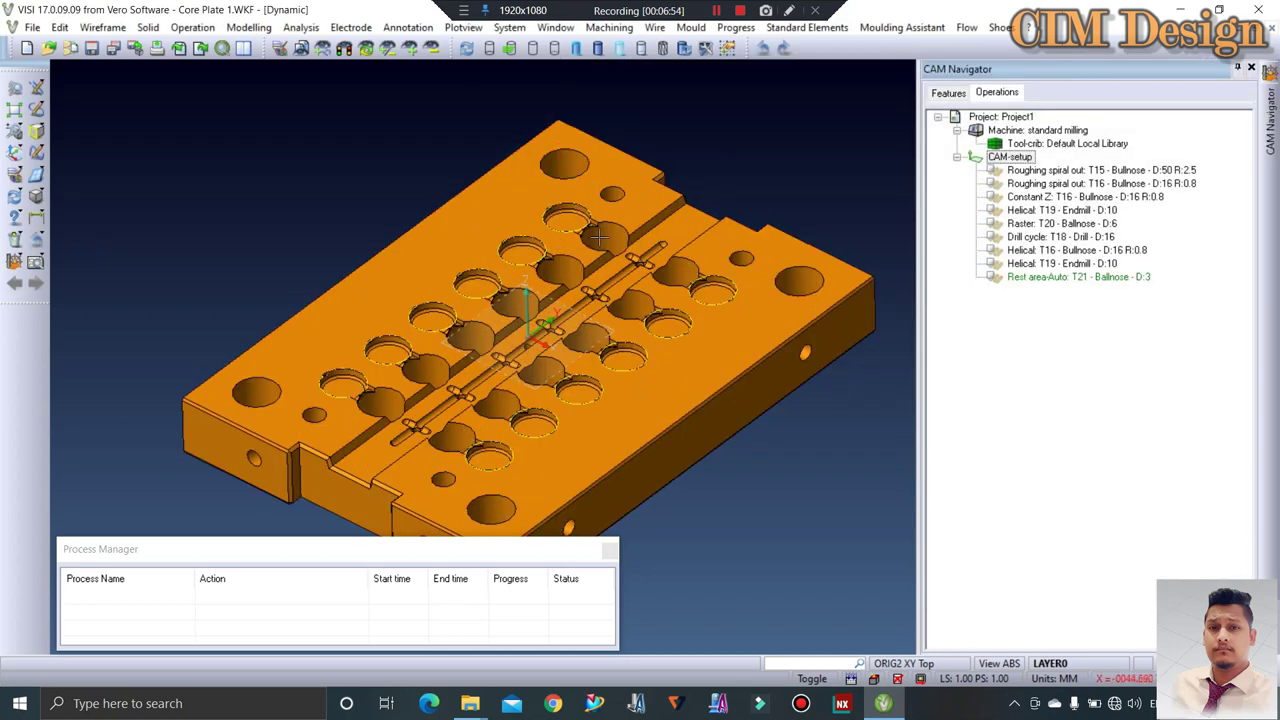
{"action": "mouse_move", "coordinate": [1047, 282]}
{"action": "left_mouse_down"}
{"action": "mouse_move", "coordinate": [1075, 228]}
{"action": "mouse_move", "coordinate": [1059, 245]}
{"action": "left_mouse_up"}
{"action": "left_click", "coordinate": [1063, 239]}
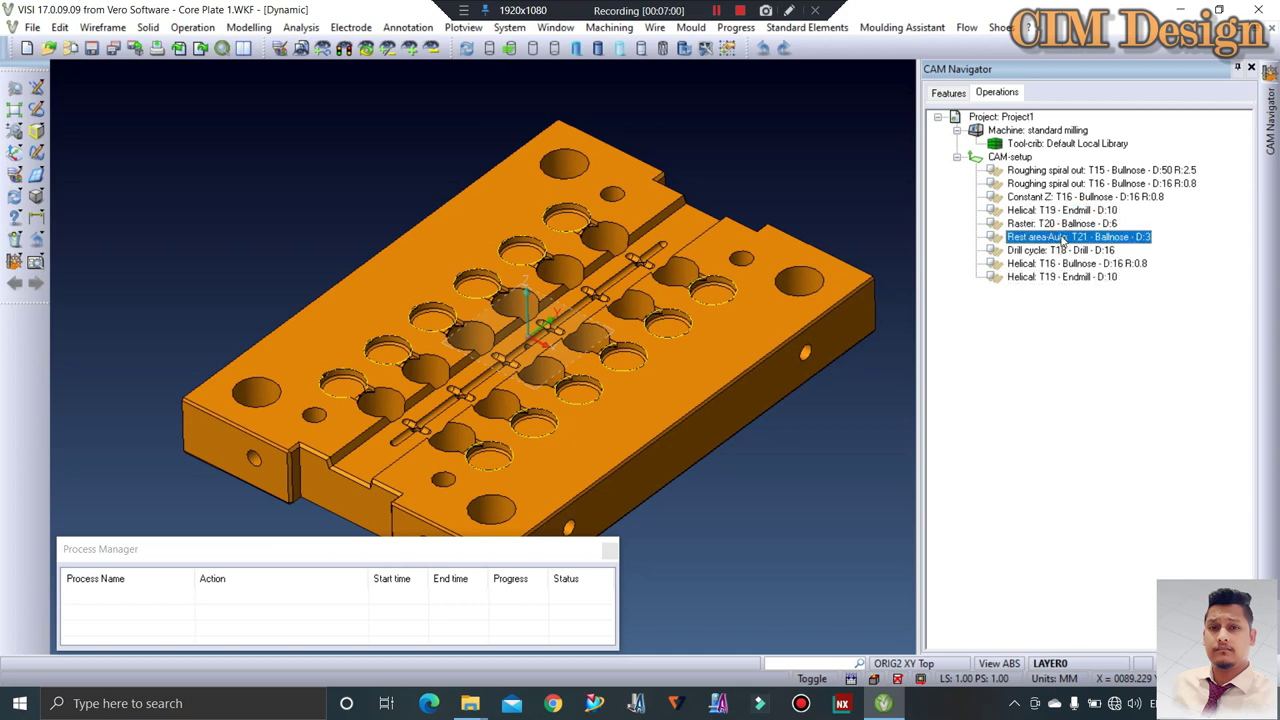
{"action": "double_click", "coordinate": [1063, 239]}
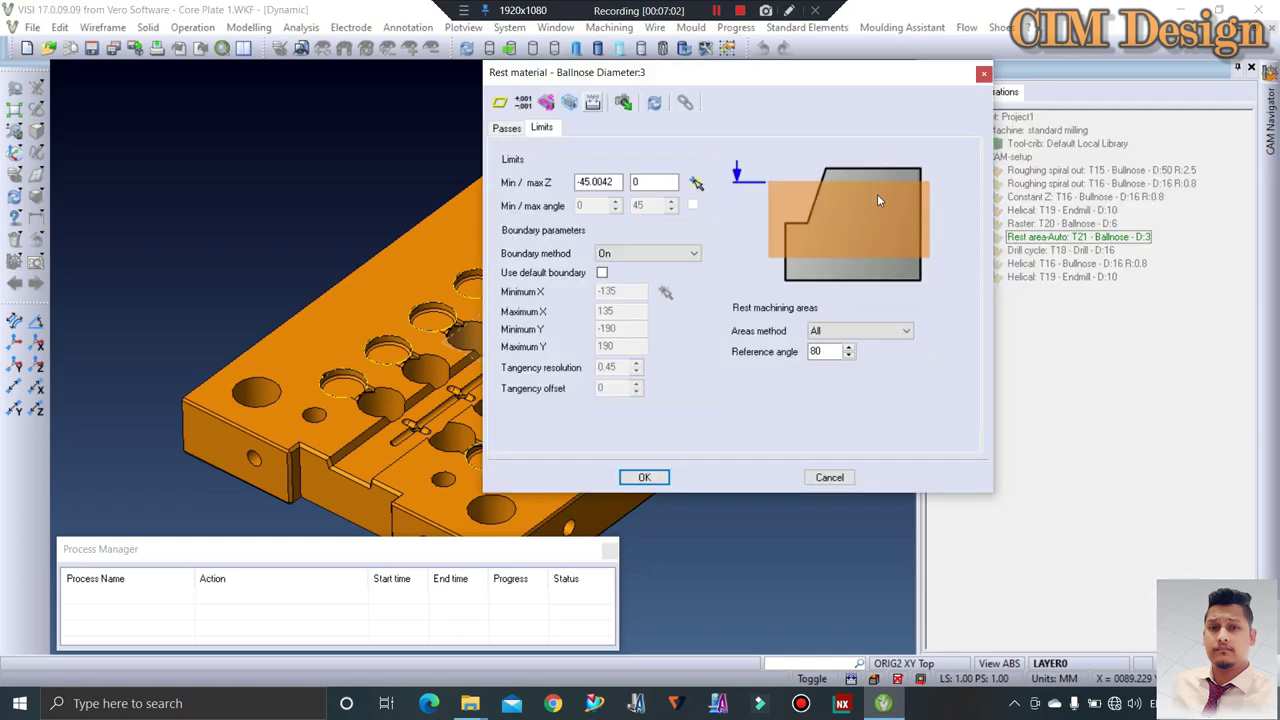
Window-select the machining boundaries around the core plate
{"action": "left_click", "coordinate": [505, 128]}
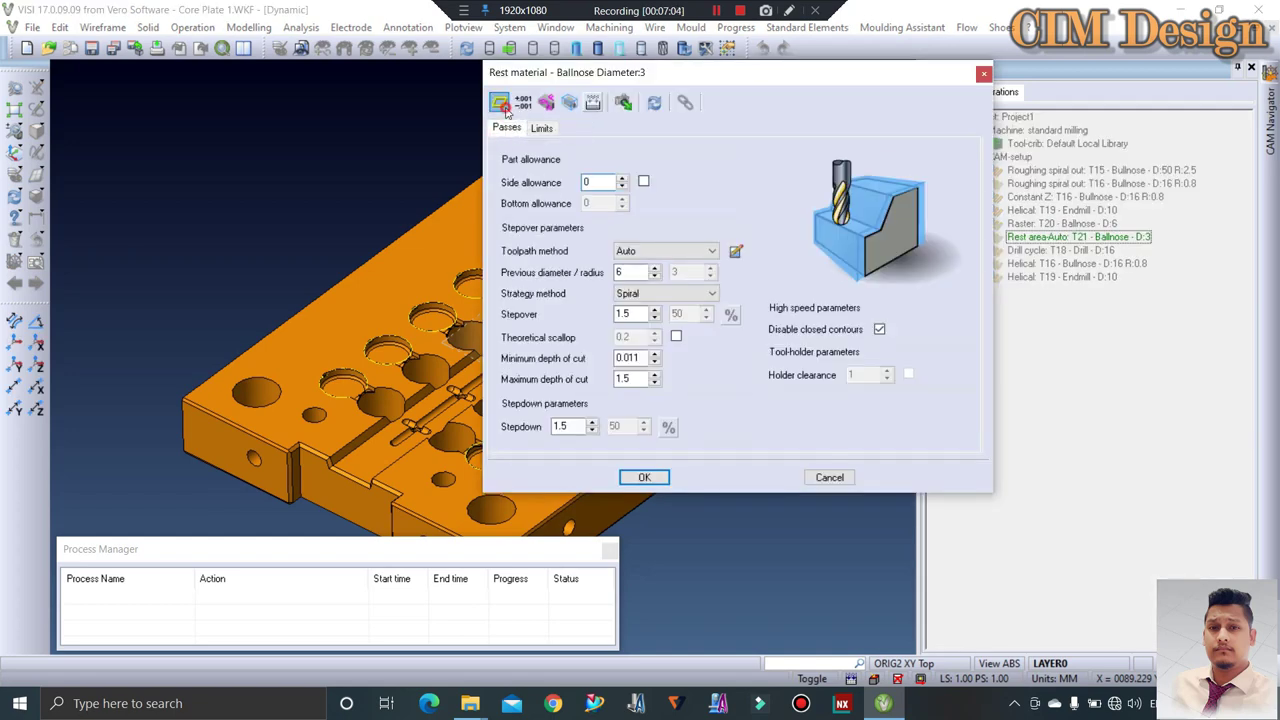
{"action": "left_click", "coordinate": [500, 102]}
{"action": "left_click", "coordinate": [280, 203]}
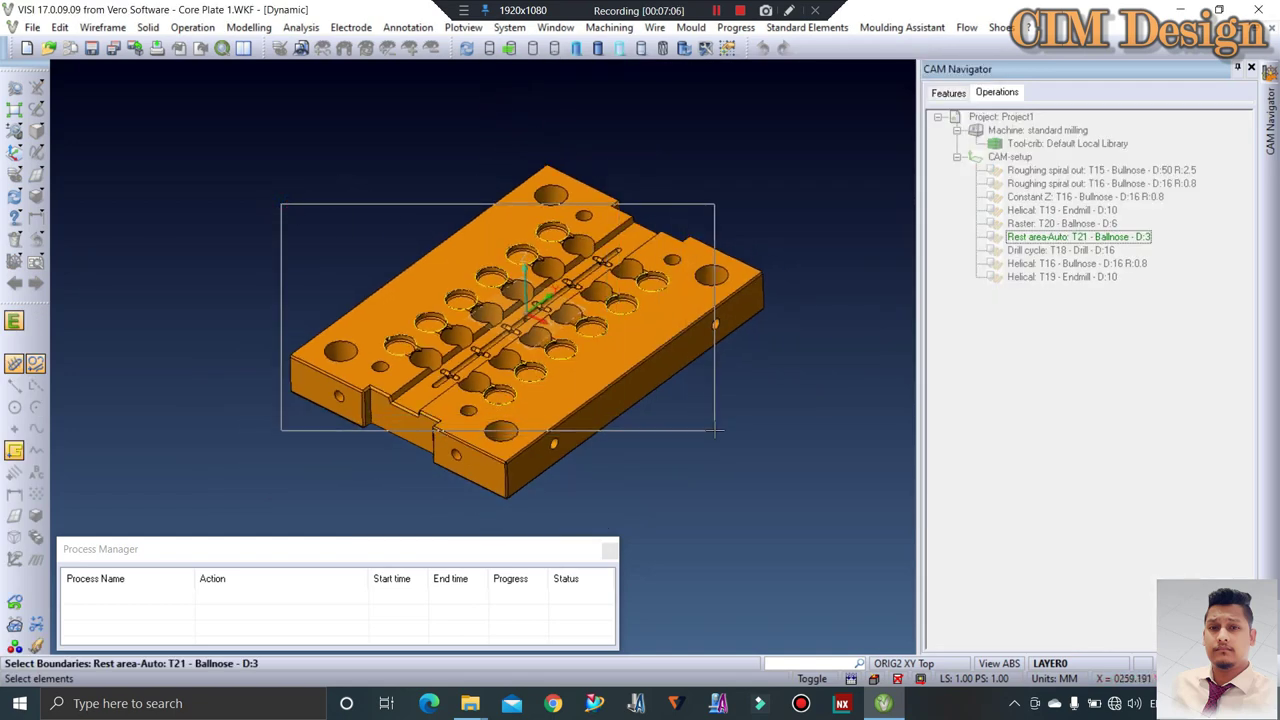
{"action": "left_click", "coordinate": [771, 409]}
{"action": "right_click", "coordinate": [764, 375]}
Set the toolpath method to rest areas with a 6.5 previous tool diameter
{"action": "left_click", "coordinate": [686, 251]}
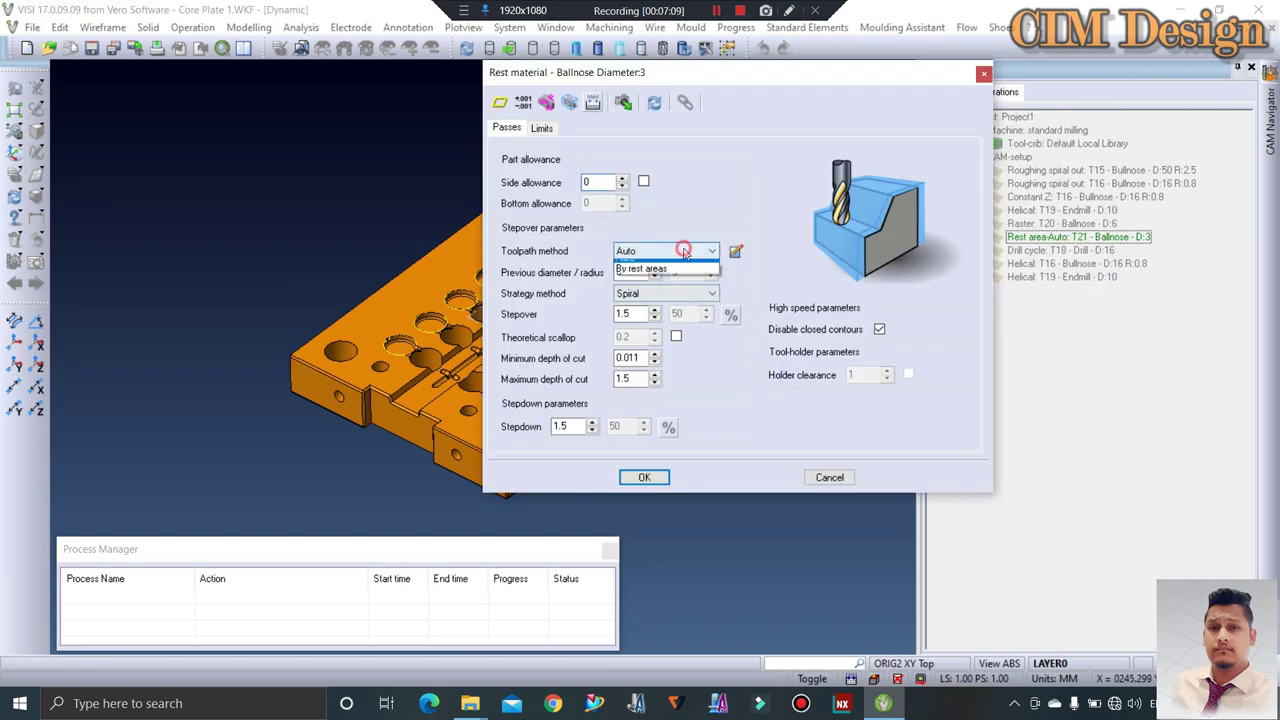
{"action": "left_click", "coordinate": [657, 278]}
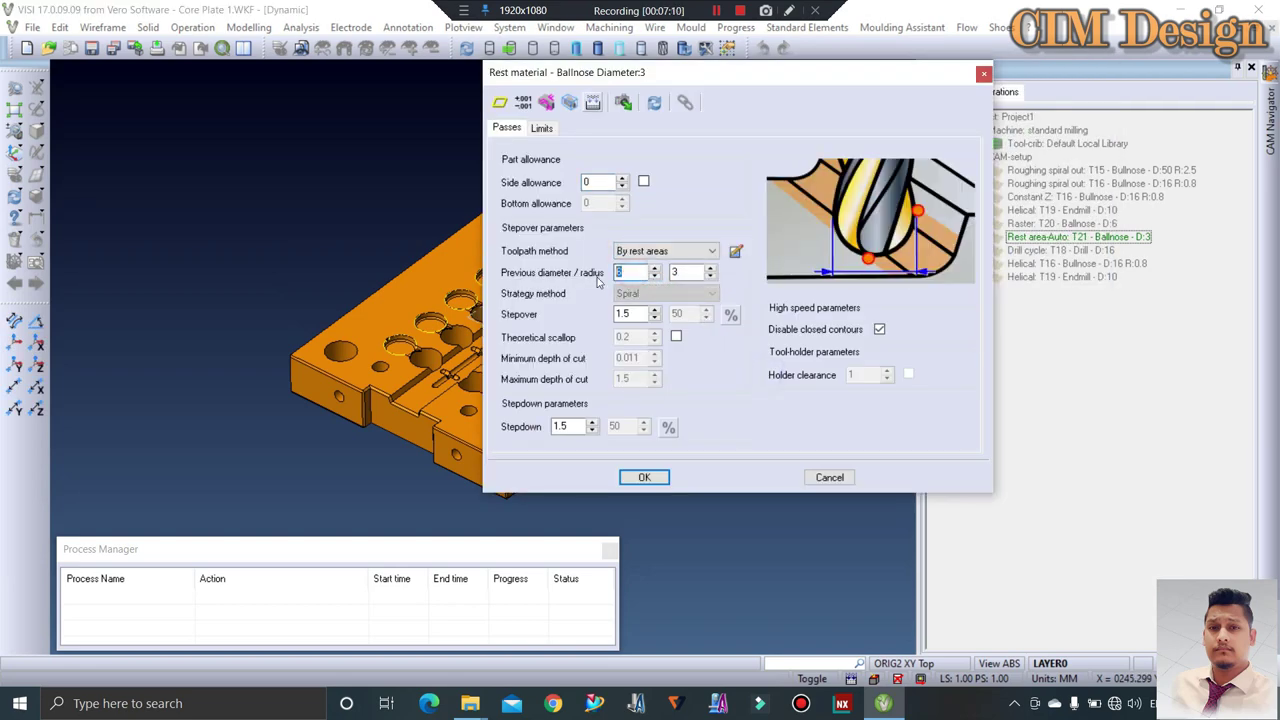
{"action": "type", "text": ".5"}
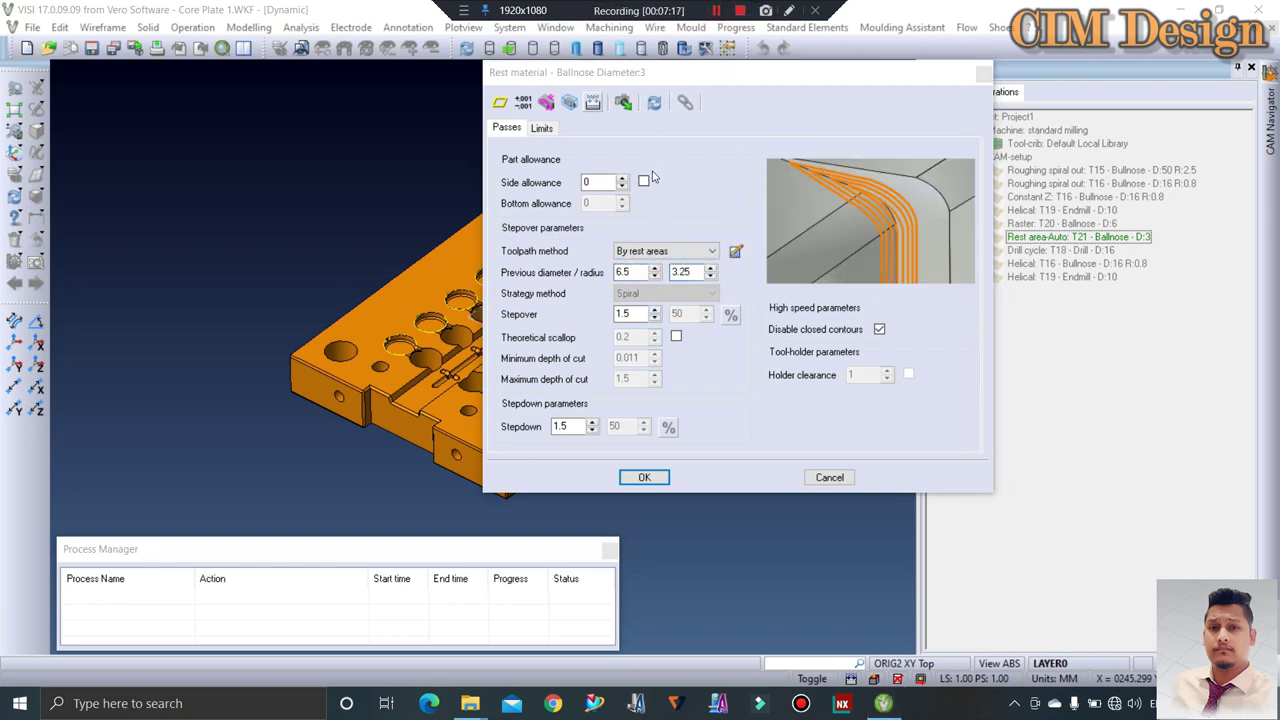
{"action": "left_click", "coordinate": [645, 249]}
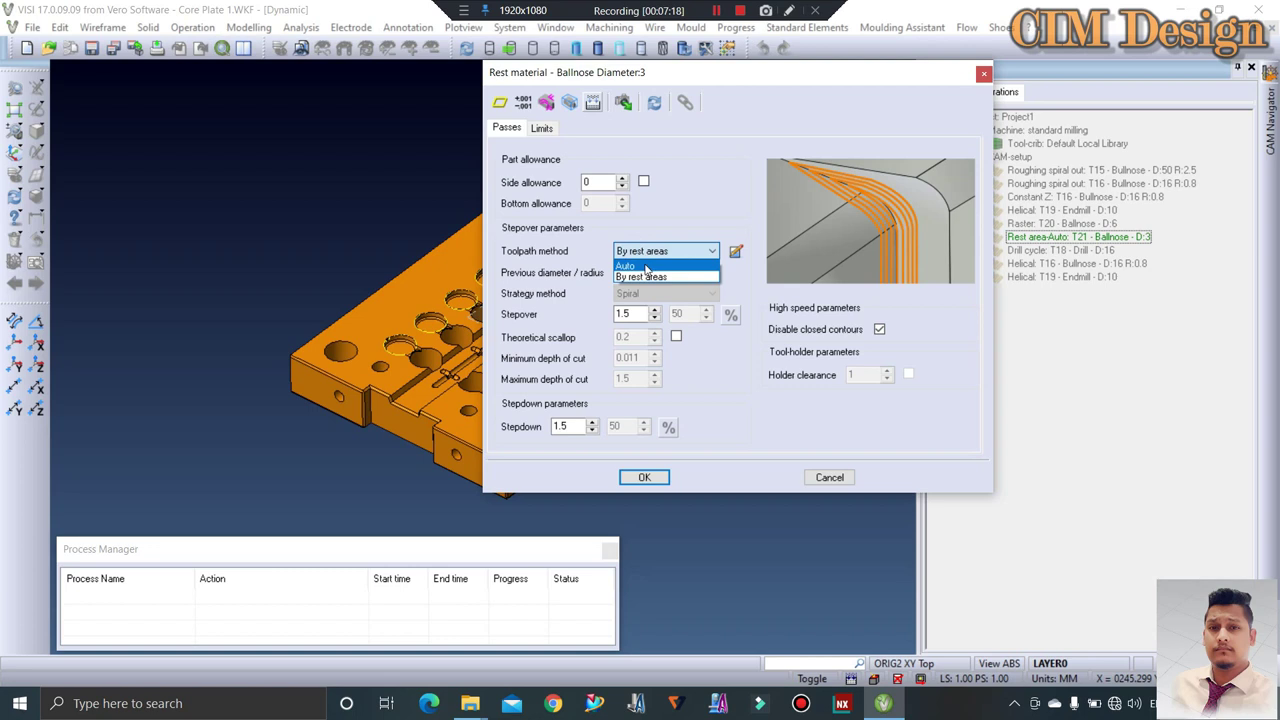
{"action": "left_click", "coordinate": [645, 267]}
{"action": "left_click", "coordinate": [652, 252]}
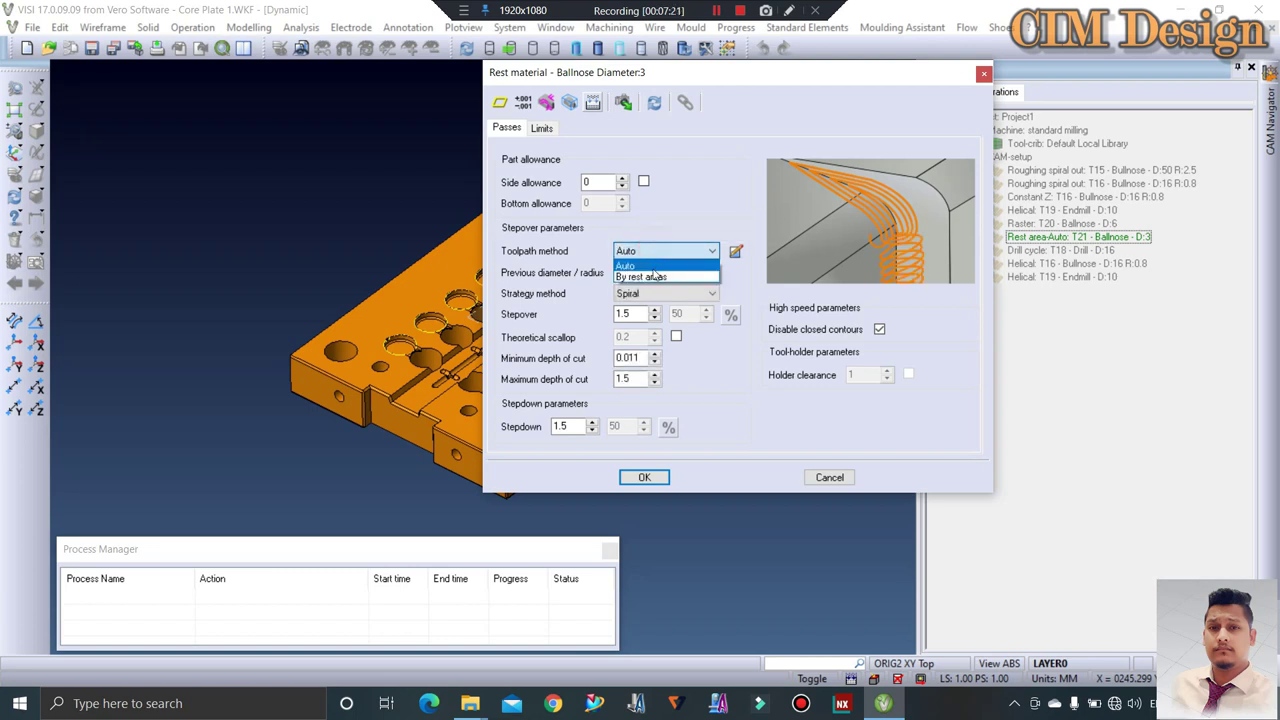
{"action": "left_click", "coordinate": [655, 277]}
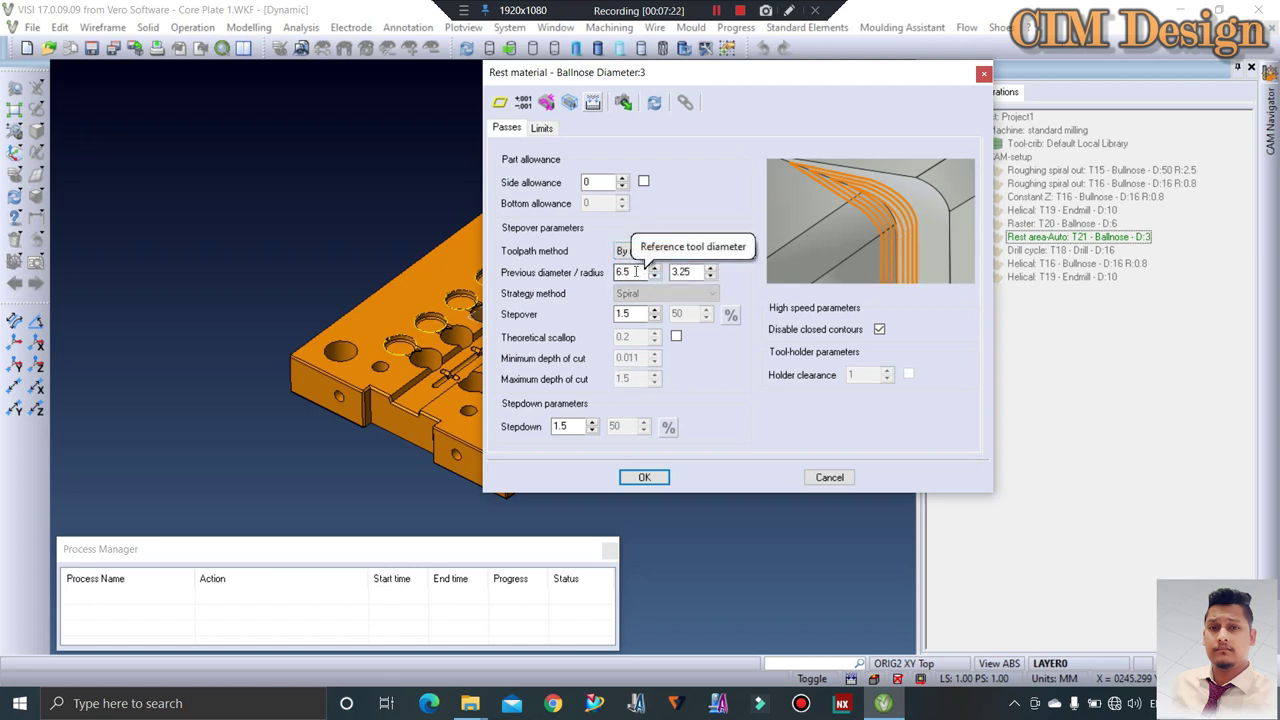
{"action": "left_click_drag", "start_coordinate": [635, 271], "coordinate": [619, 270]}
{"action": "left_click", "coordinate": [641, 272]}
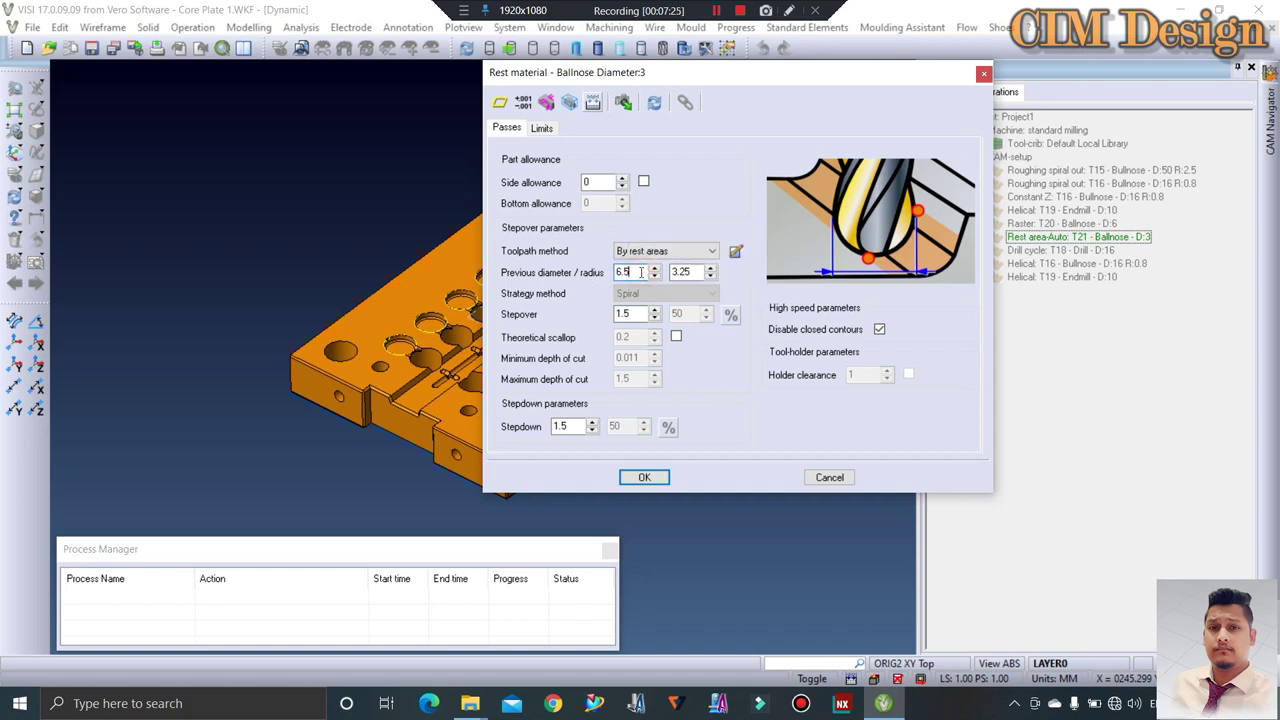
{"action": "left_click_drag", "start_coordinate": [742, 85], "coordinate": [632, 74]}
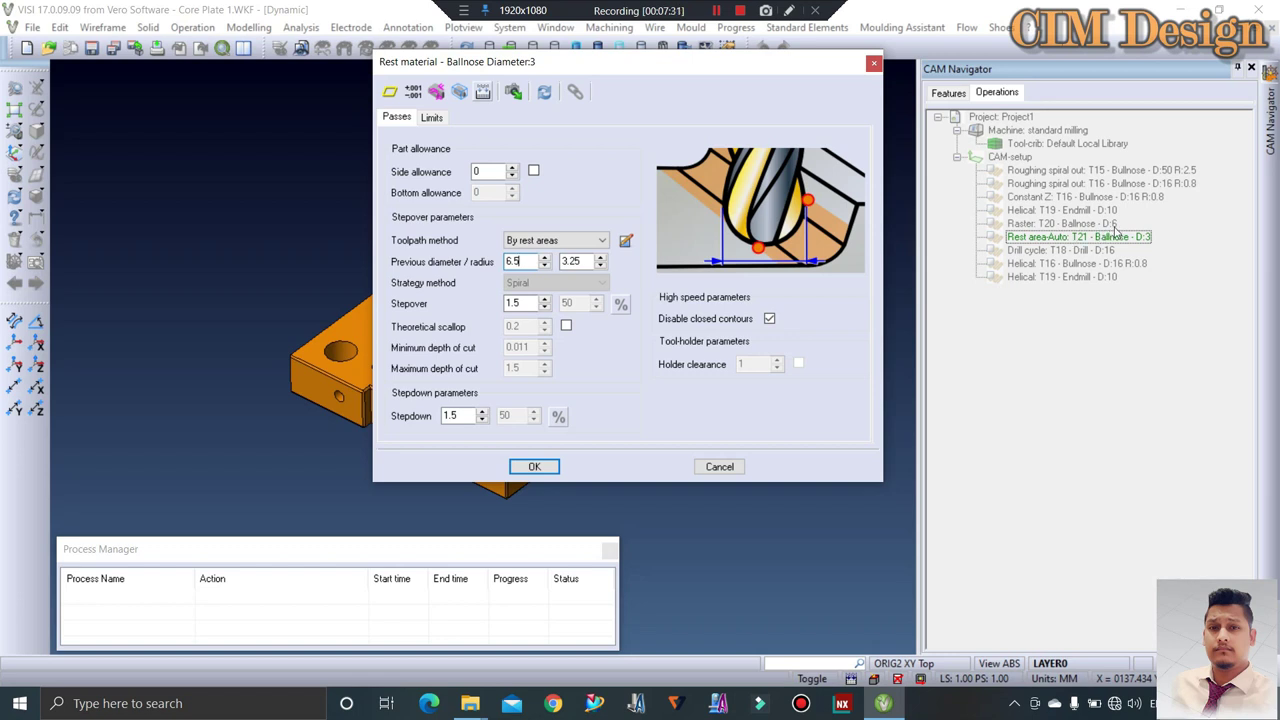
{"action": "left_click_drag", "start_coordinate": [528, 262], "coordinate": [500, 261]}
{"action": "left_click", "coordinate": [530, 262]}
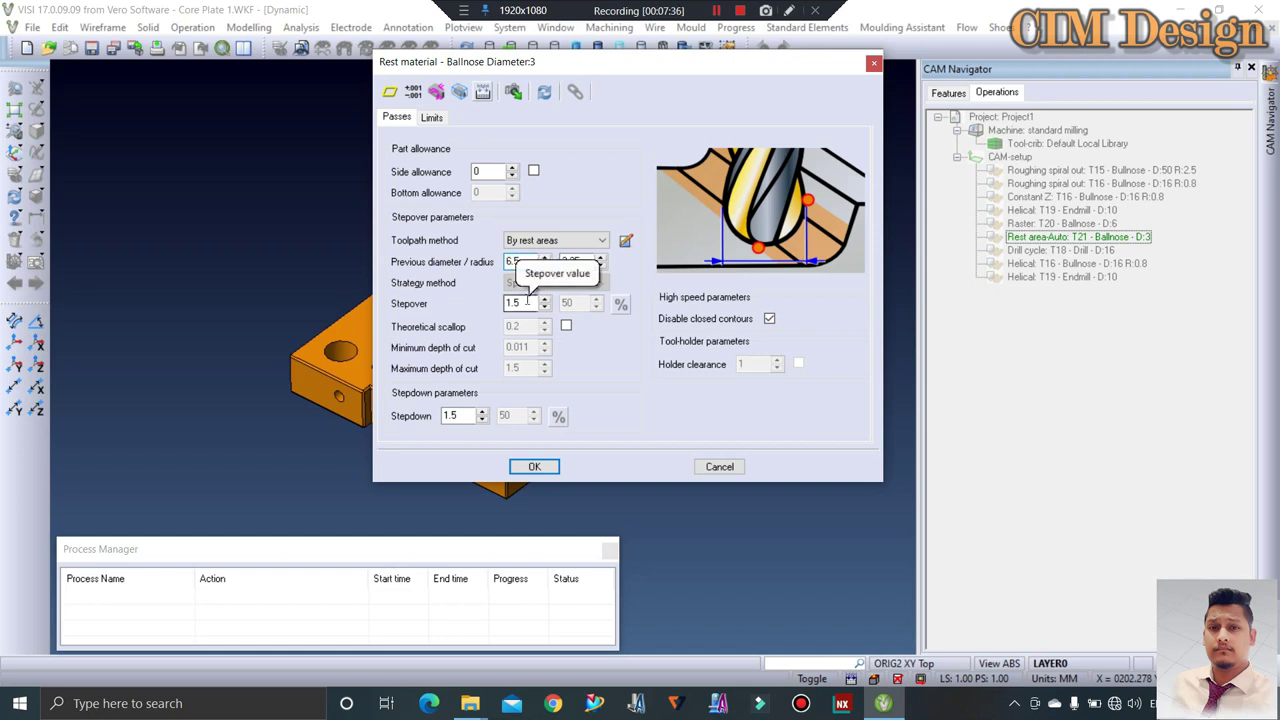
Set stepover and stepdown to 0.05 and check the Z limits of -45.0042 to 0
{"action": "left_click", "coordinate": [525, 302]}
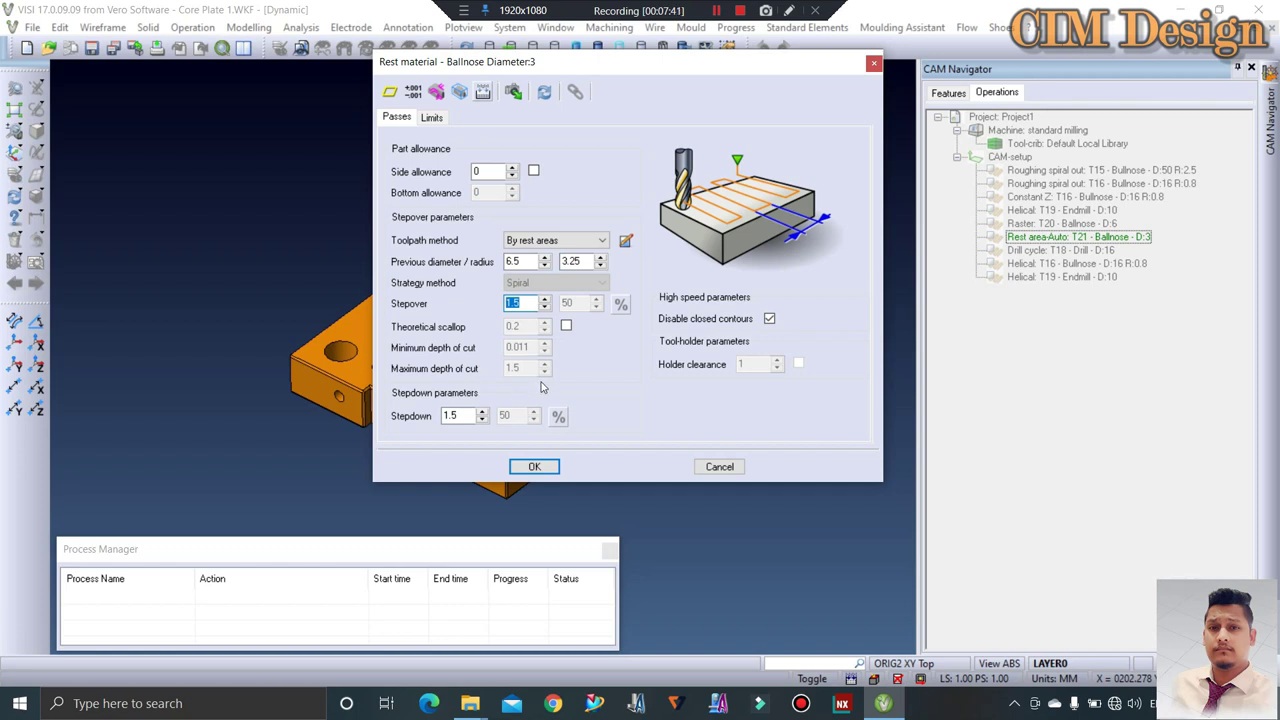
{"action": "type", "text": "0"}
{"action": "left_click", "coordinate": [525, 260]}
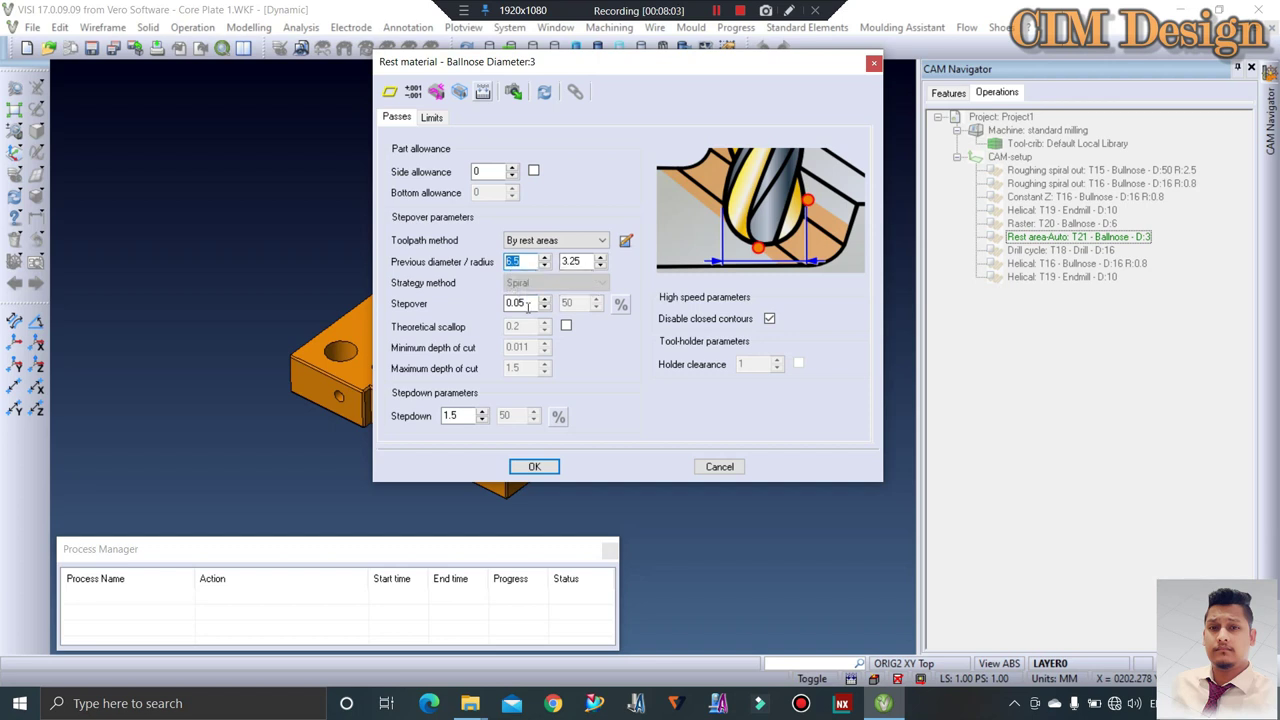
{"action": "left_click", "coordinate": [520, 303]}
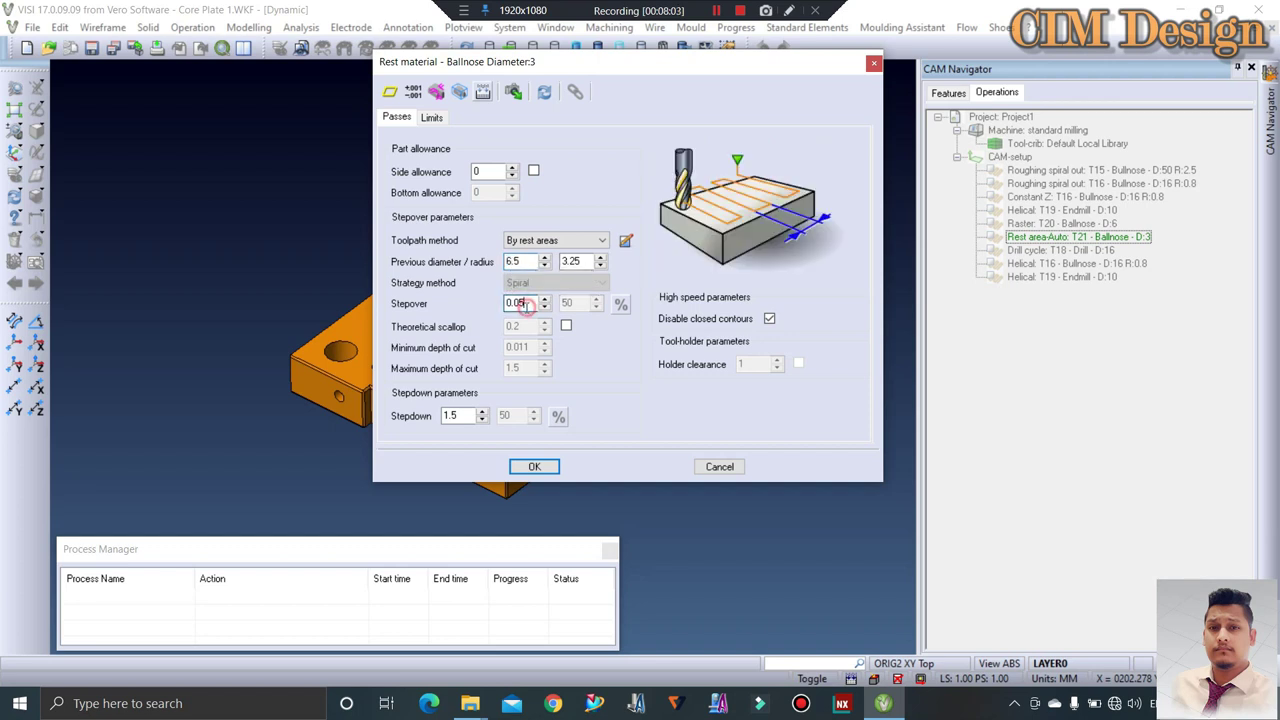
{"action": "left_click", "coordinate": [452, 415]}
{"action": "type", "text": "0.05"}
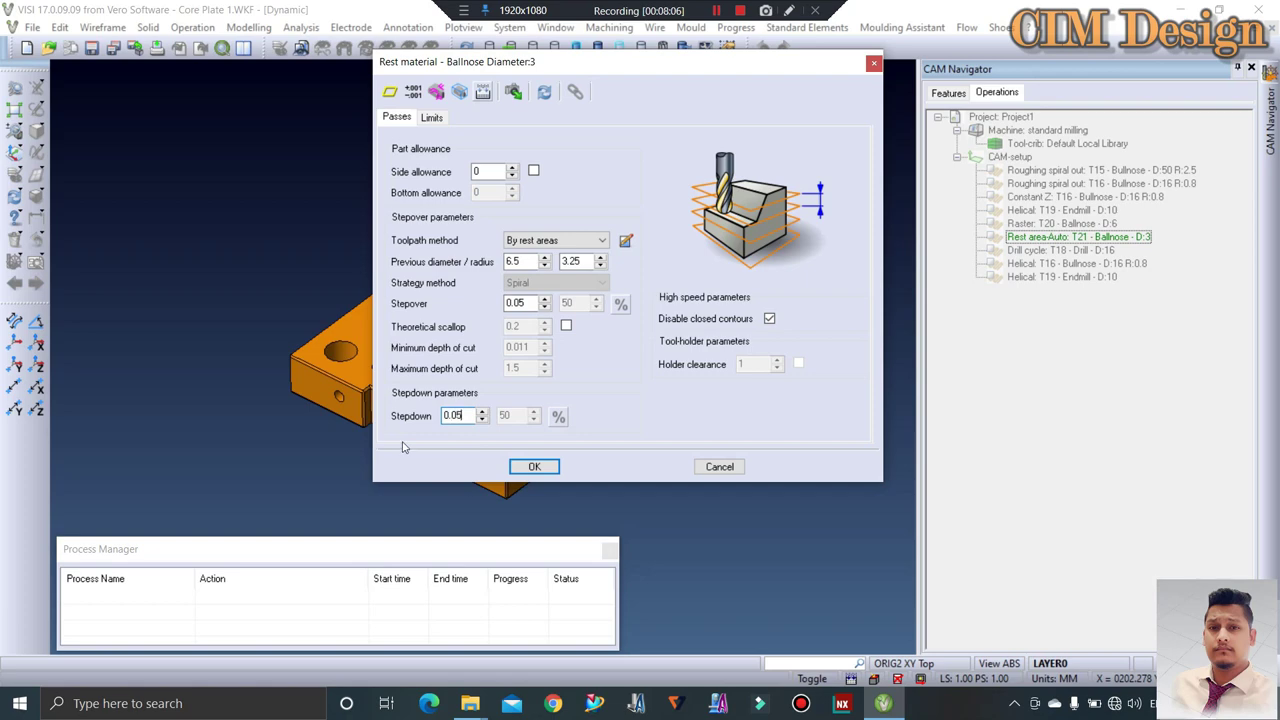
{"action": "left_click", "coordinate": [432, 118]}
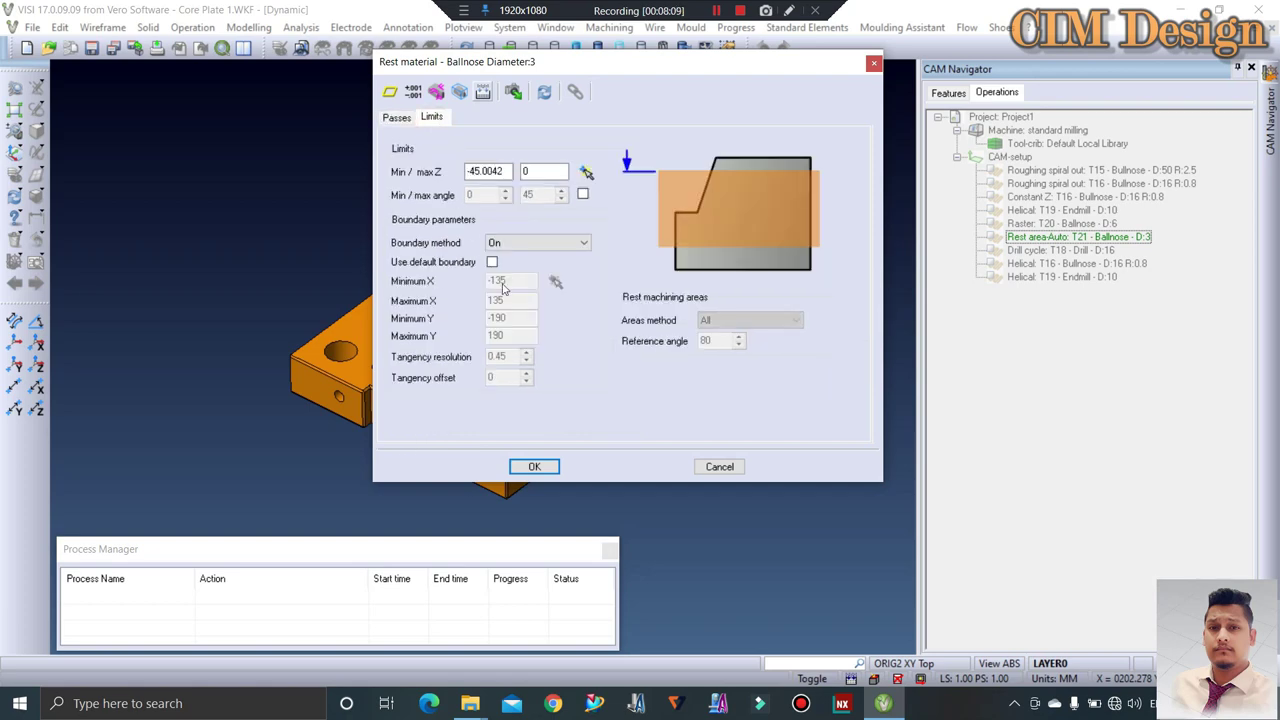
Use safety-distance rapids with clearance plane 50 and safety distance 2, and axial lead-in and lead-out
{"action": "left_click", "coordinate": [530, 467]}
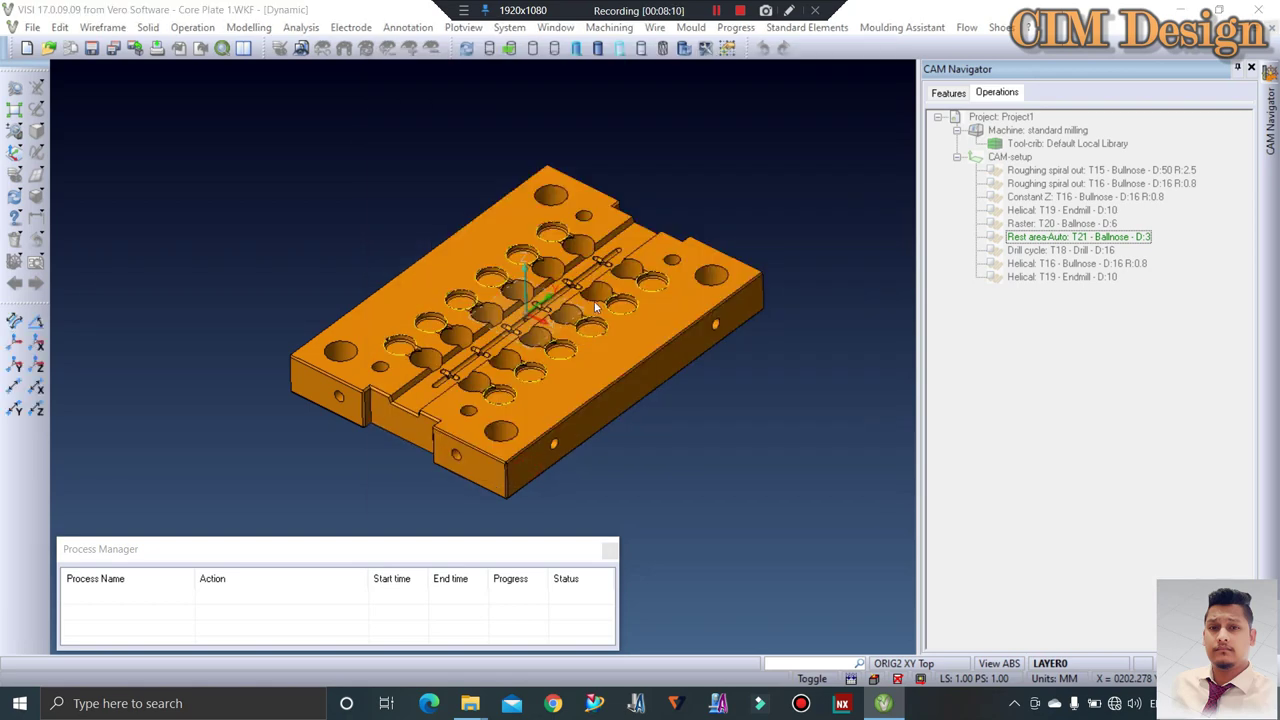
{"action": "left_click", "coordinate": [540, 222]}
{"action": "left_click", "coordinate": [508, 249]}
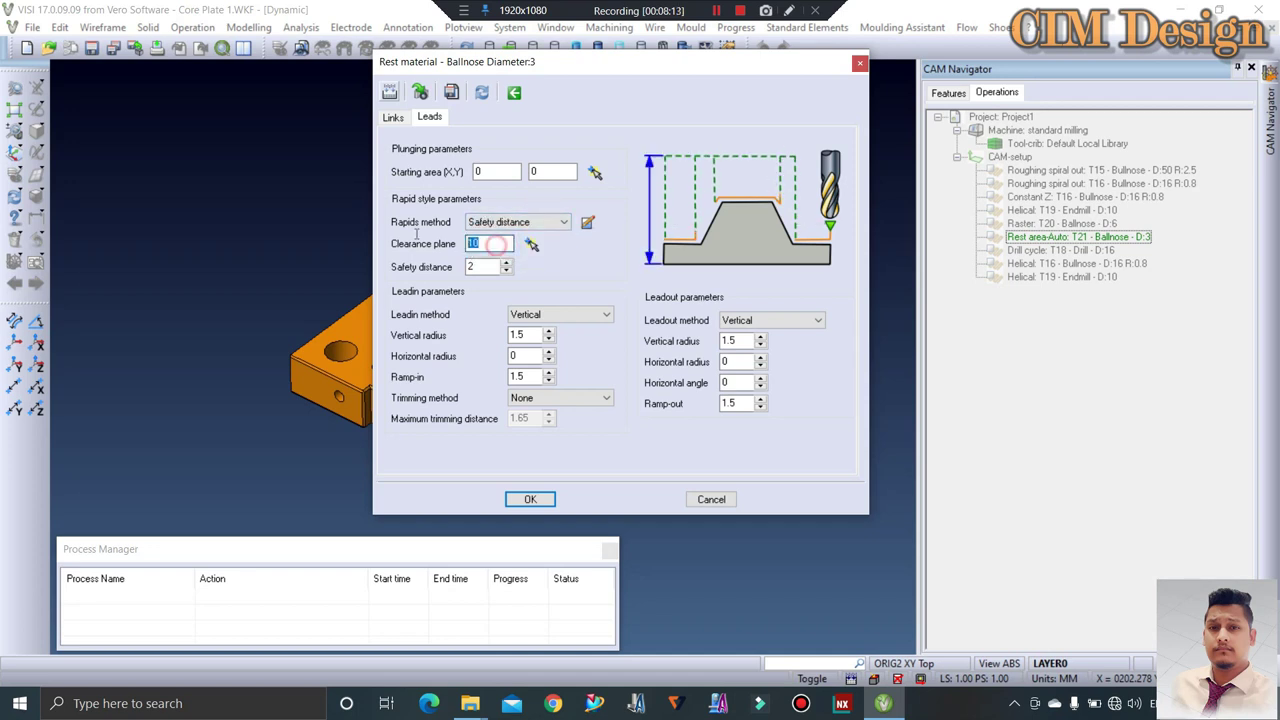
{"action": "type", "text": "50"}
{"action": "left_click", "coordinate": [485, 265]}
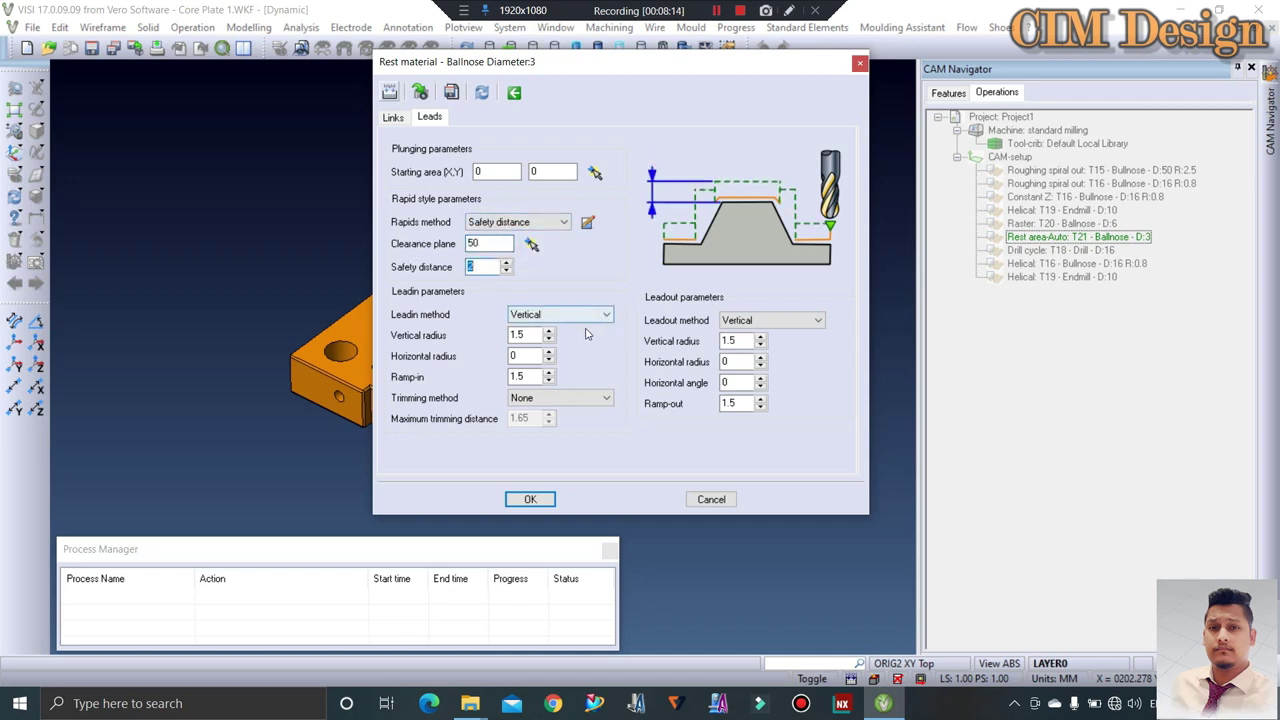
{"action": "left_click", "coordinate": [582, 316]}
{"action": "left_click", "coordinate": [566, 337]}
{"action": "left_click", "coordinate": [727, 318]}
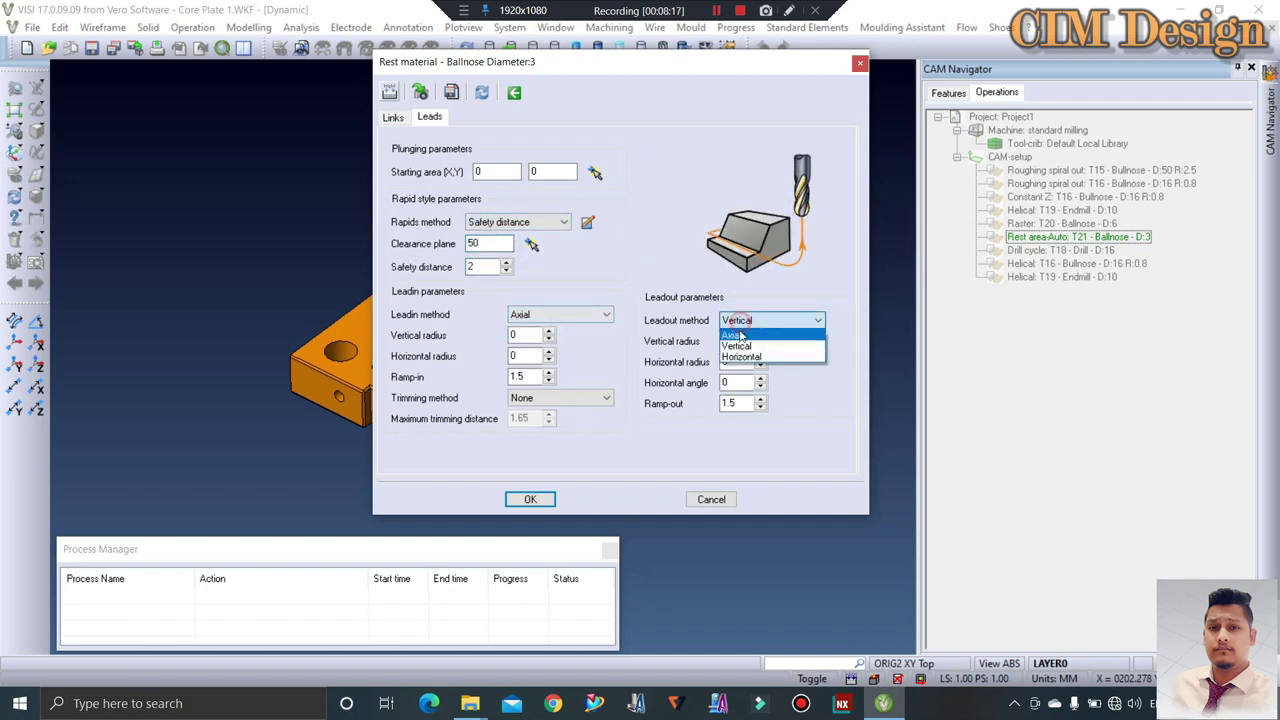
{"action": "left_click", "coordinate": [740, 341]}
{"action": "left_click", "coordinate": [549, 495]}
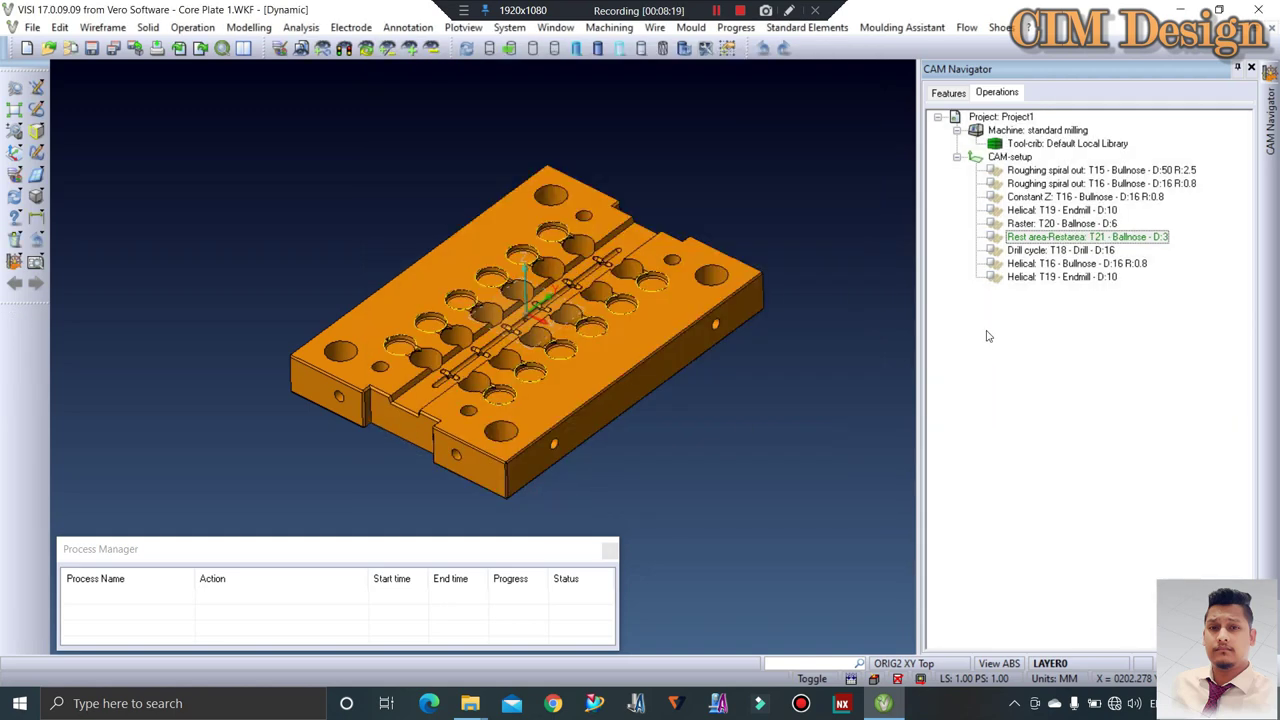
{"action": "left_click", "coordinate": [1043, 238]}
Compute the Rest area toolpath and display the Raster T20 toolpath on the plate
{"action": "right_click", "coordinate": [1043, 236]}
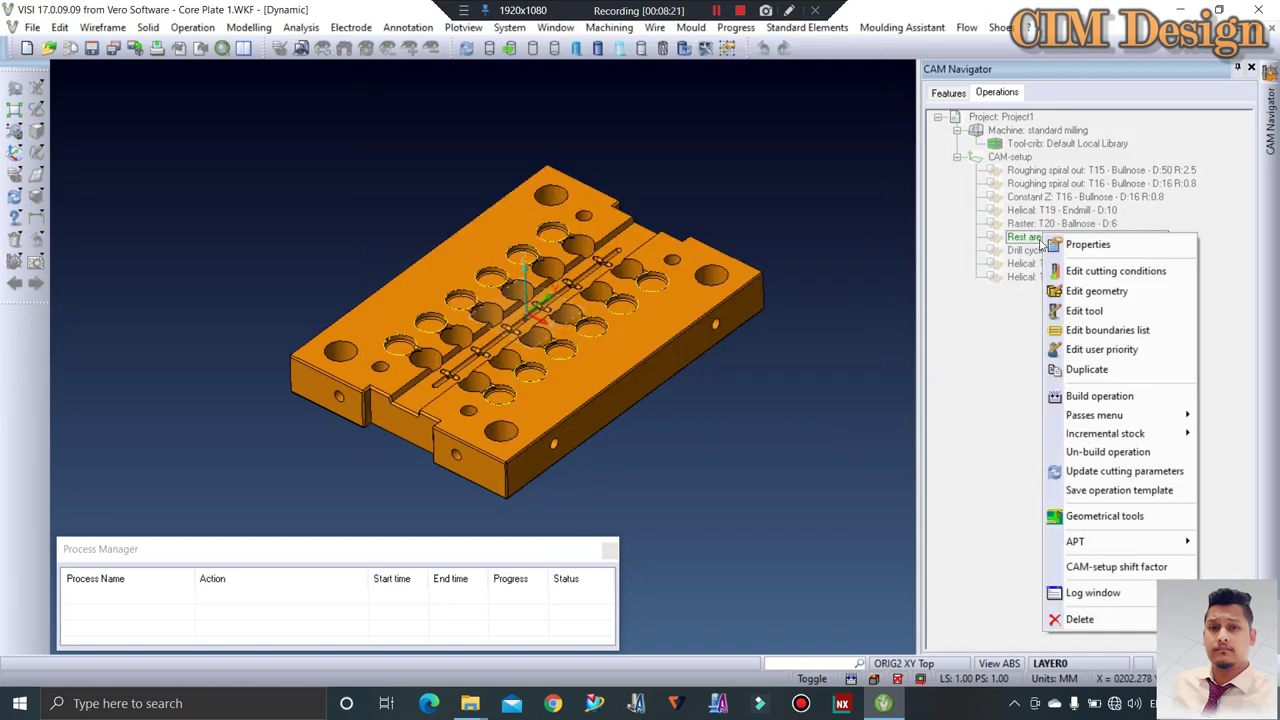
{"action": "left_click", "coordinate": [1100, 397]}
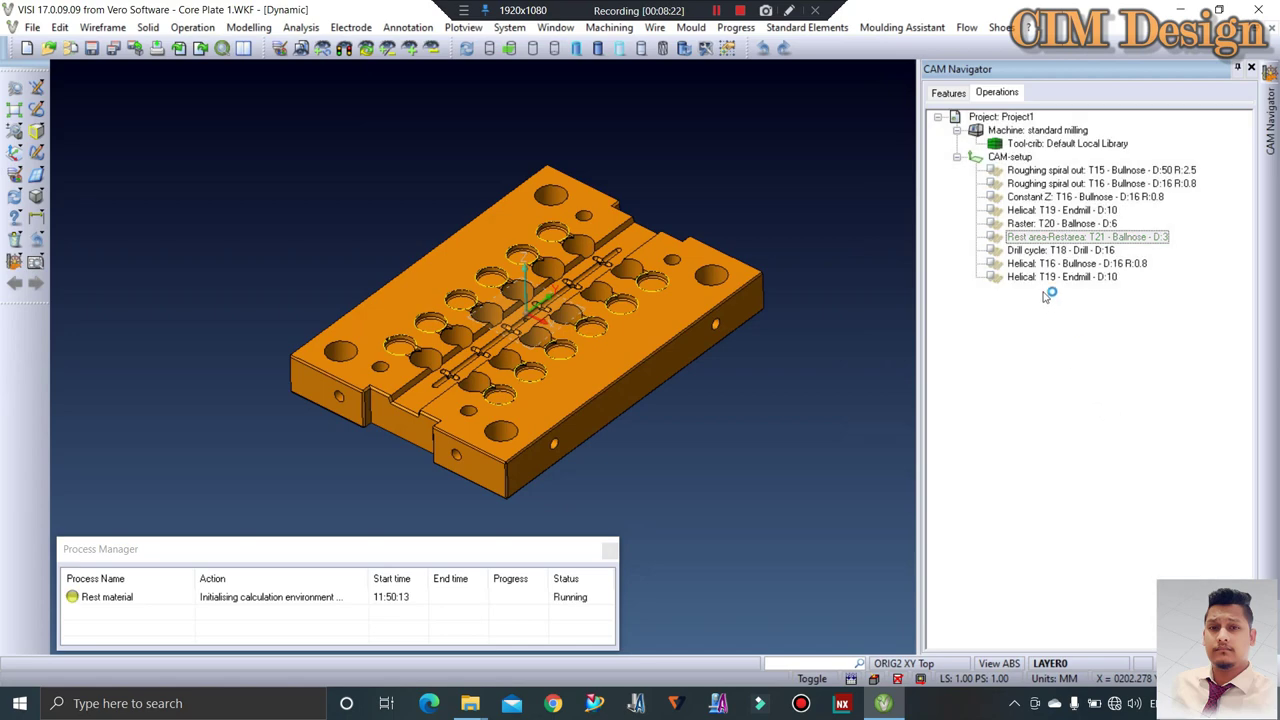
{"action": "left_click", "coordinate": [993, 223]}
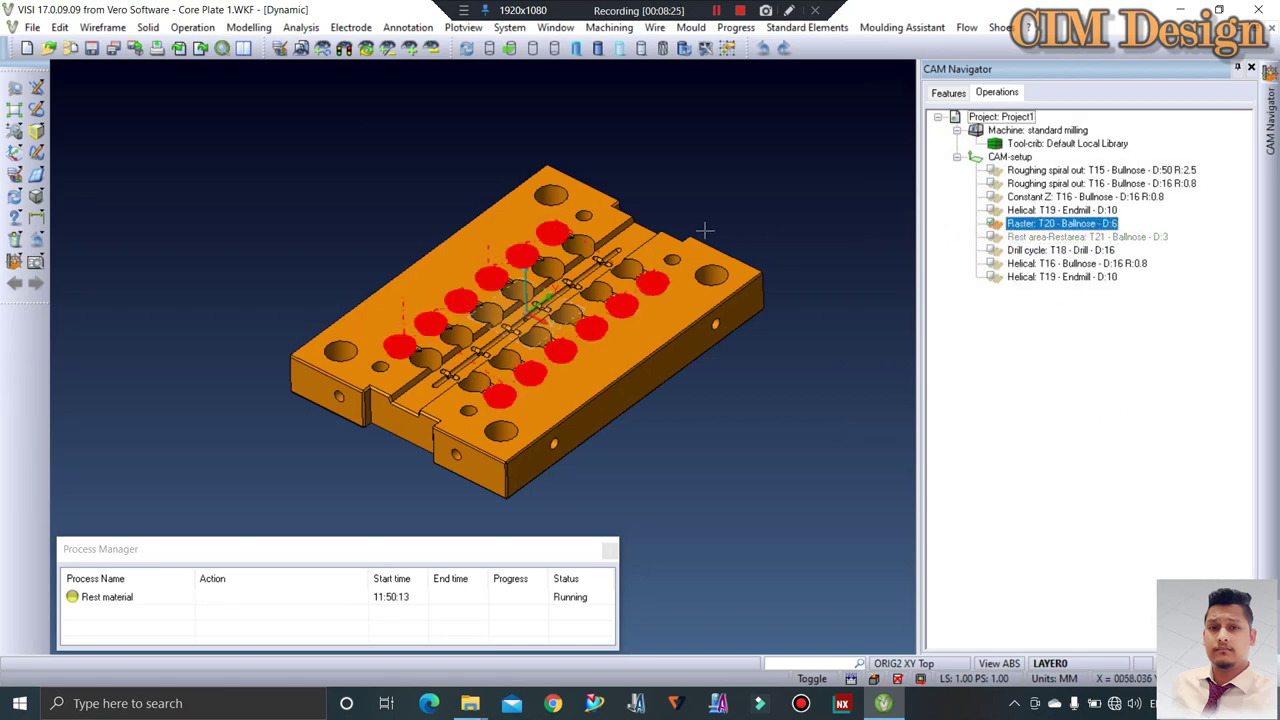
{"action": "scroll", "coordinate": [548, 238], "scroll_direction": "up", "scroll_amount": 2}
{"action": "scroll", "coordinate": [548, 238], "scroll_direction": "up", "scroll_amount": 2}
{"action": "scroll", "coordinate": [560, 235], "scroll_direction": "up", "scroll_amount": 2}
{"action": "scroll", "coordinate": [590, 230], "scroll_direction": "up", "scroll_amount": 2}
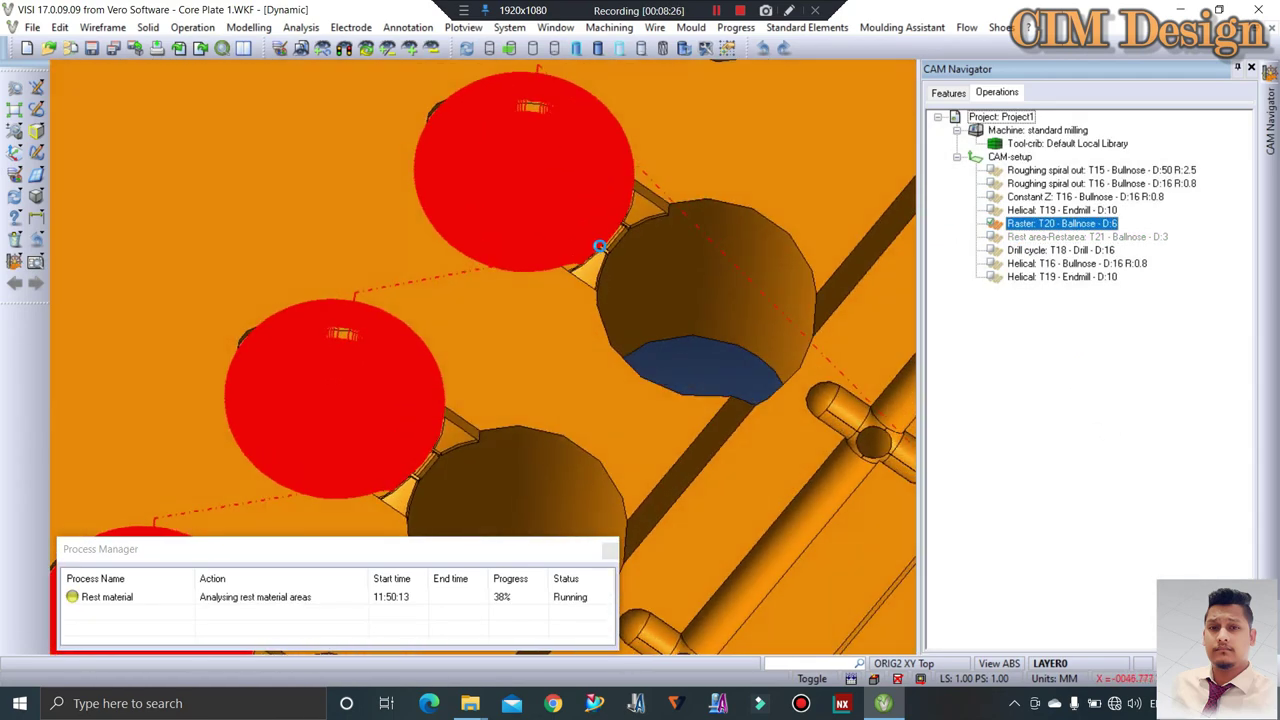
{"action": "scroll", "coordinate": [597, 193], "scroll_direction": "up", "scroll_amount": 2}
{"action": "scroll", "coordinate": [597, 193], "scroll_direction": "down", "scroll_amount": 5}
{"action": "scroll", "coordinate": [323, 403], "scroll_direction": "up", "scroll_amount": 1}
{"action": "scroll", "coordinate": [363, 443], "scroll_direction": "up", "scroll_amount": 2}
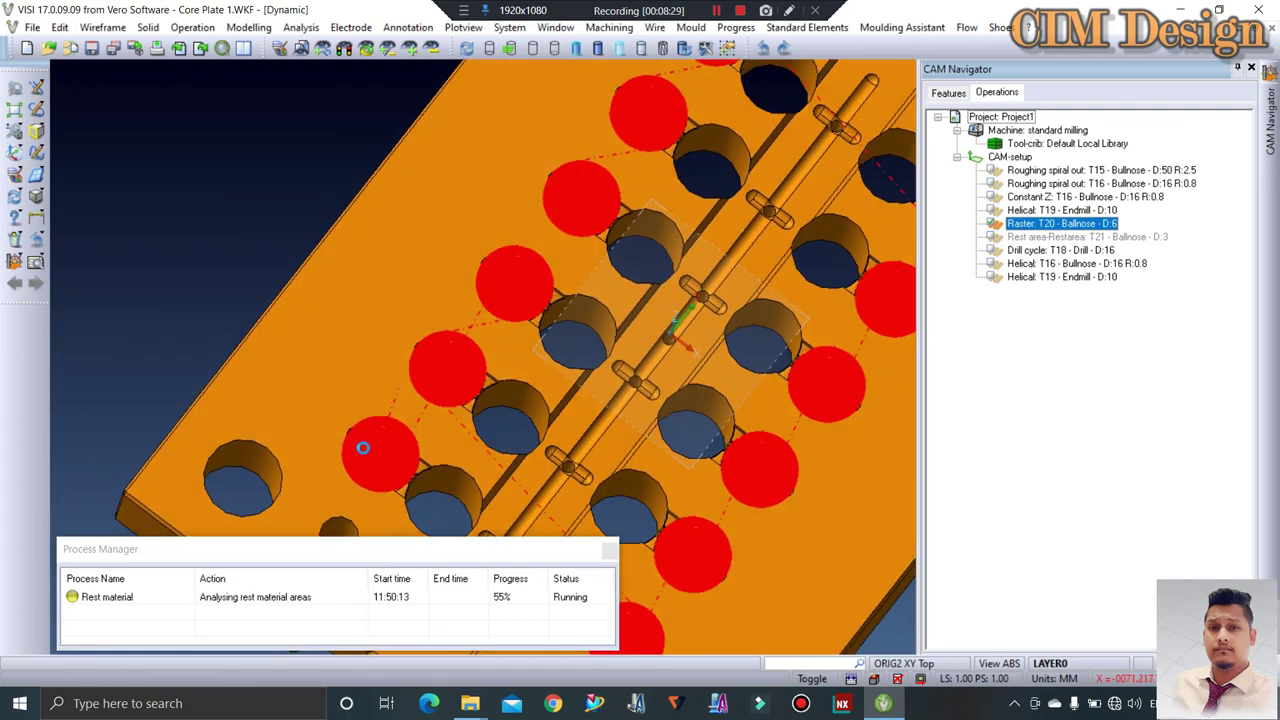
{"action": "scroll", "coordinate": [349, 405], "scroll_direction": "down", "scroll_amount": 1}
Toggle the Helical T19 toolpath, then zoom and orbit the plate while the computation finishes
{"action": "left_click", "coordinate": [993, 223]}
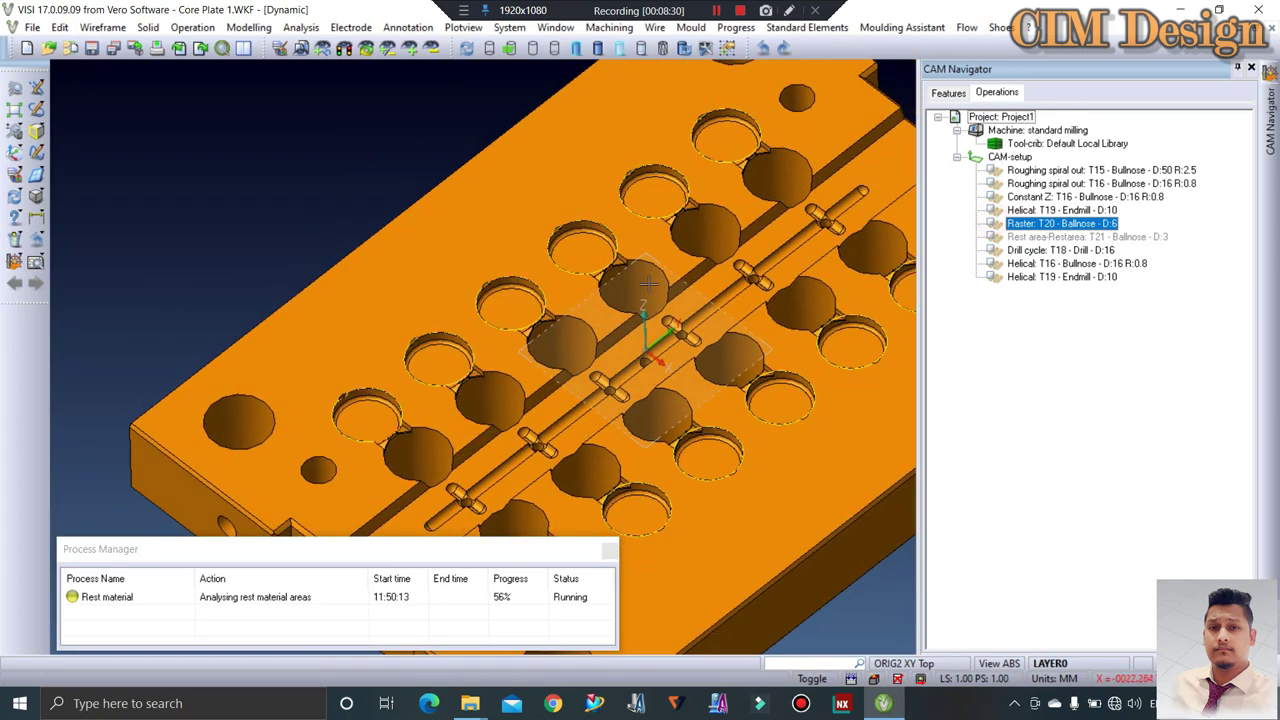
{"action": "scroll", "coordinate": [672, 289], "scroll_direction": "down", "scroll_amount": 2}
{"action": "scroll", "coordinate": [672, 289], "scroll_direction": "down", "scroll_amount": 1}
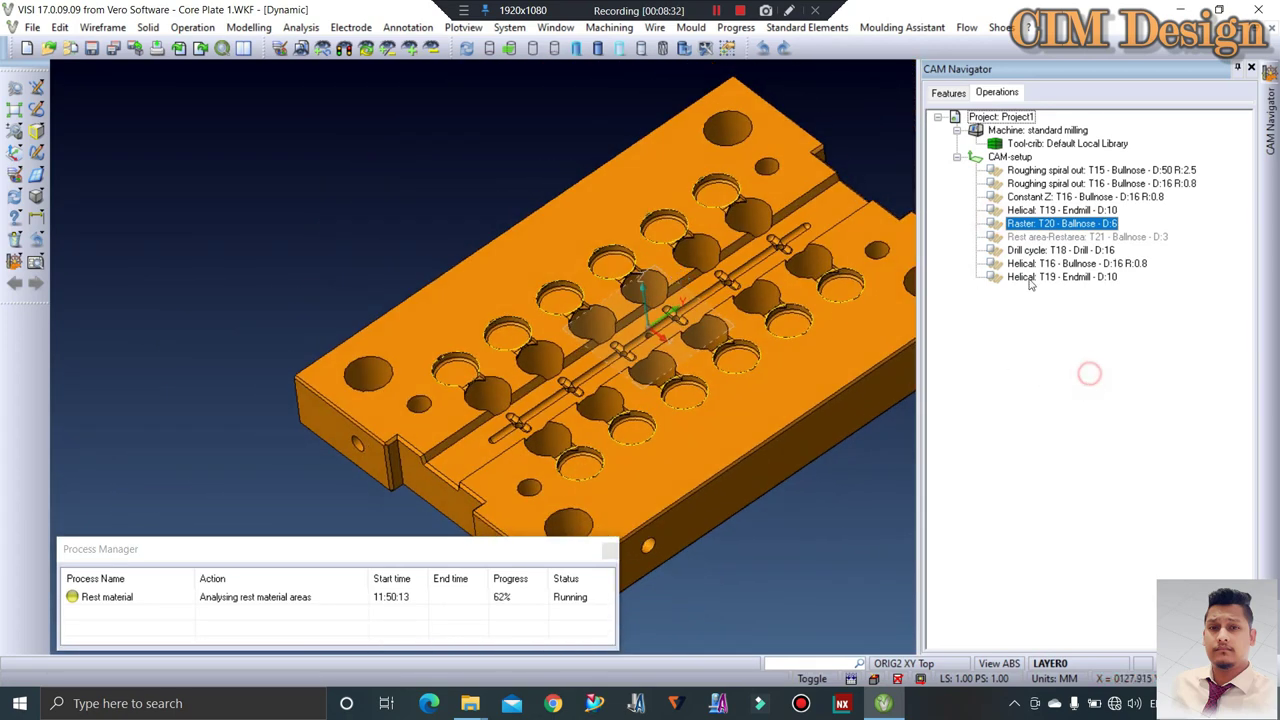
{"action": "left_click", "coordinate": [993, 211]}
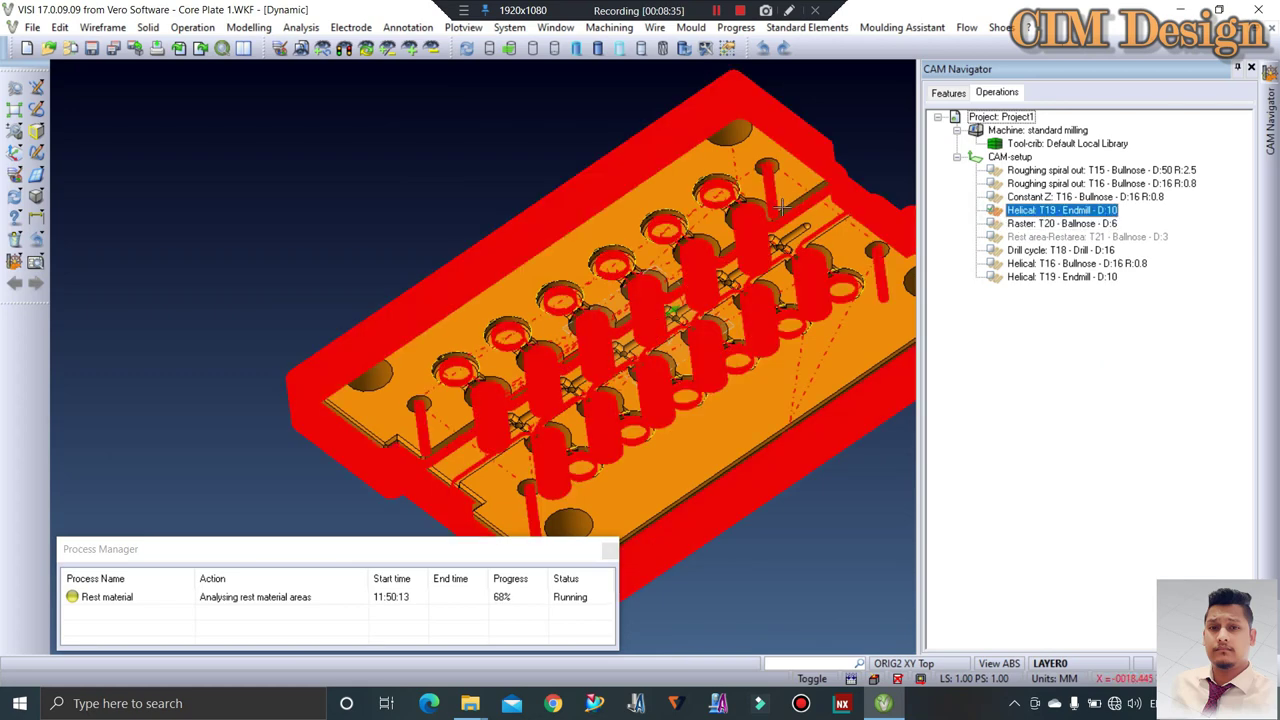
{"action": "left_click", "coordinate": [992, 217]}
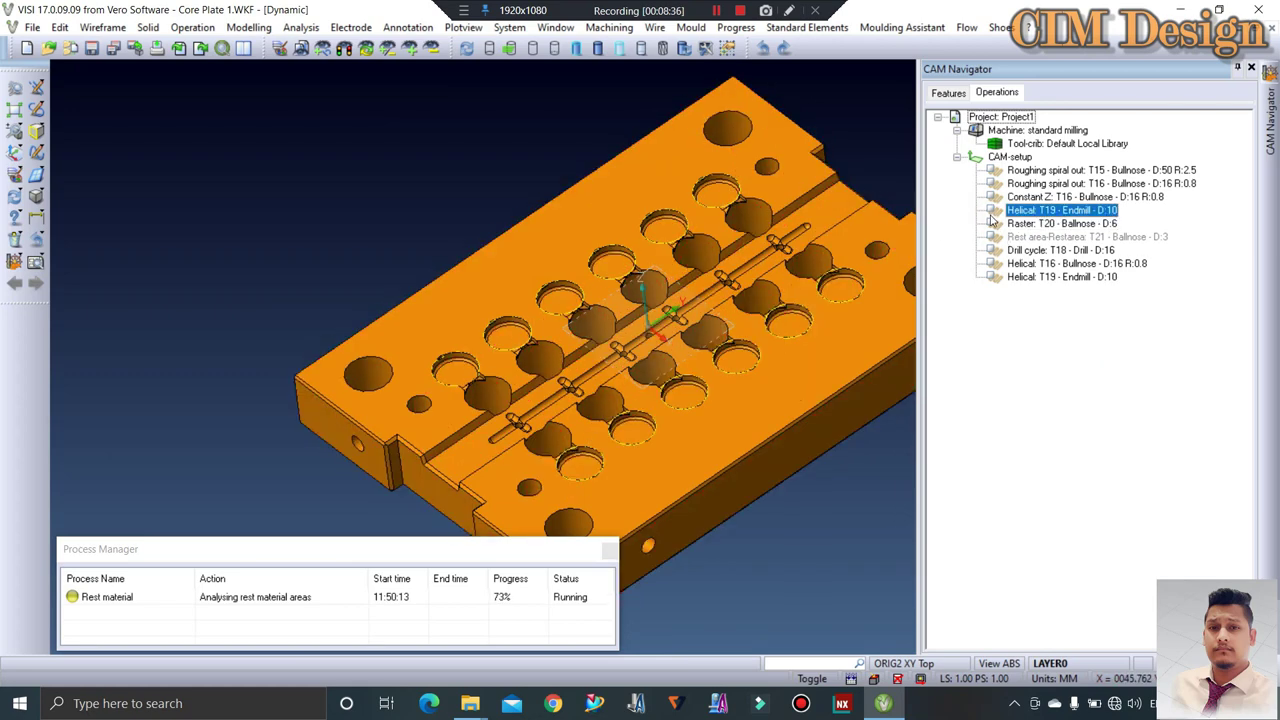
{"action": "scroll", "coordinate": [664, 368], "scroll_direction": "down", "scroll_amount": 2}
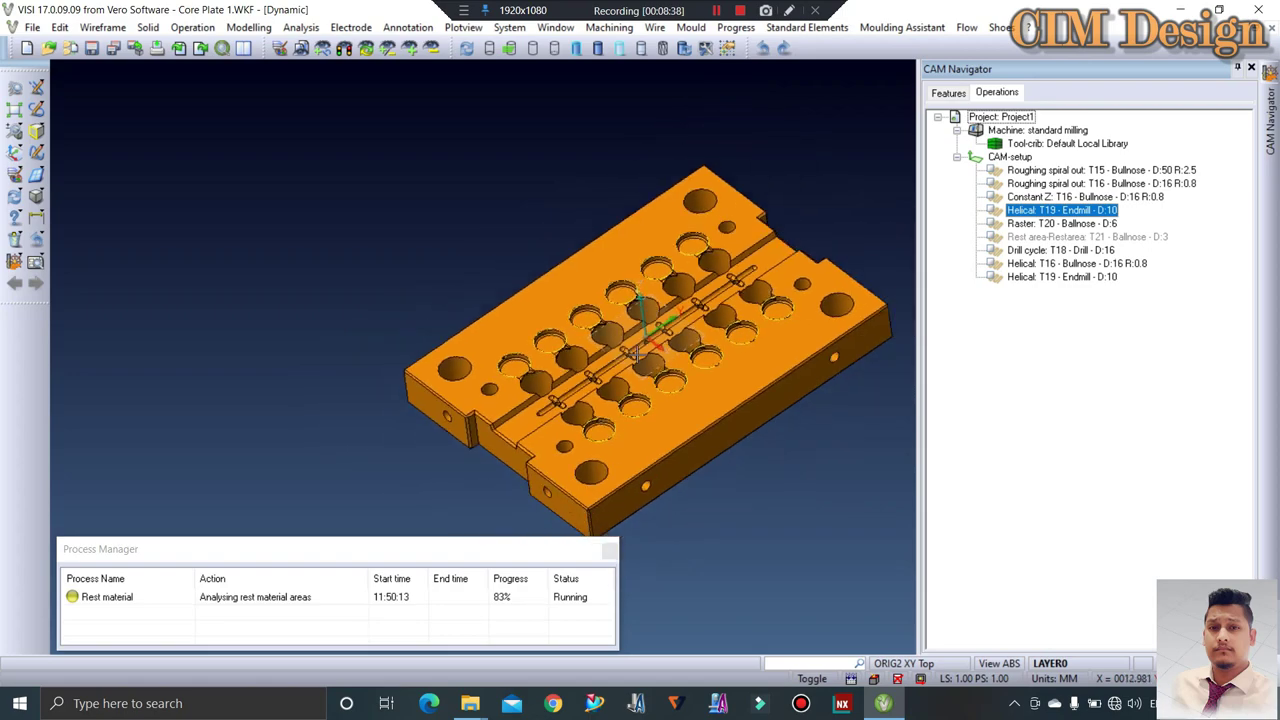
{"action": "scroll", "coordinate": [600, 310], "scroll_direction": "down", "scroll_amount": 1}
{"action": "scroll", "coordinate": [553, 266], "scroll_direction": "up", "scroll_amount": 2}
{"action": "scroll", "coordinate": [531, 240], "scroll_direction": "up", "scroll_amount": 2}
{"action": "scroll", "coordinate": [531, 245], "scroll_direction": "up", "scroll_amount": 1}
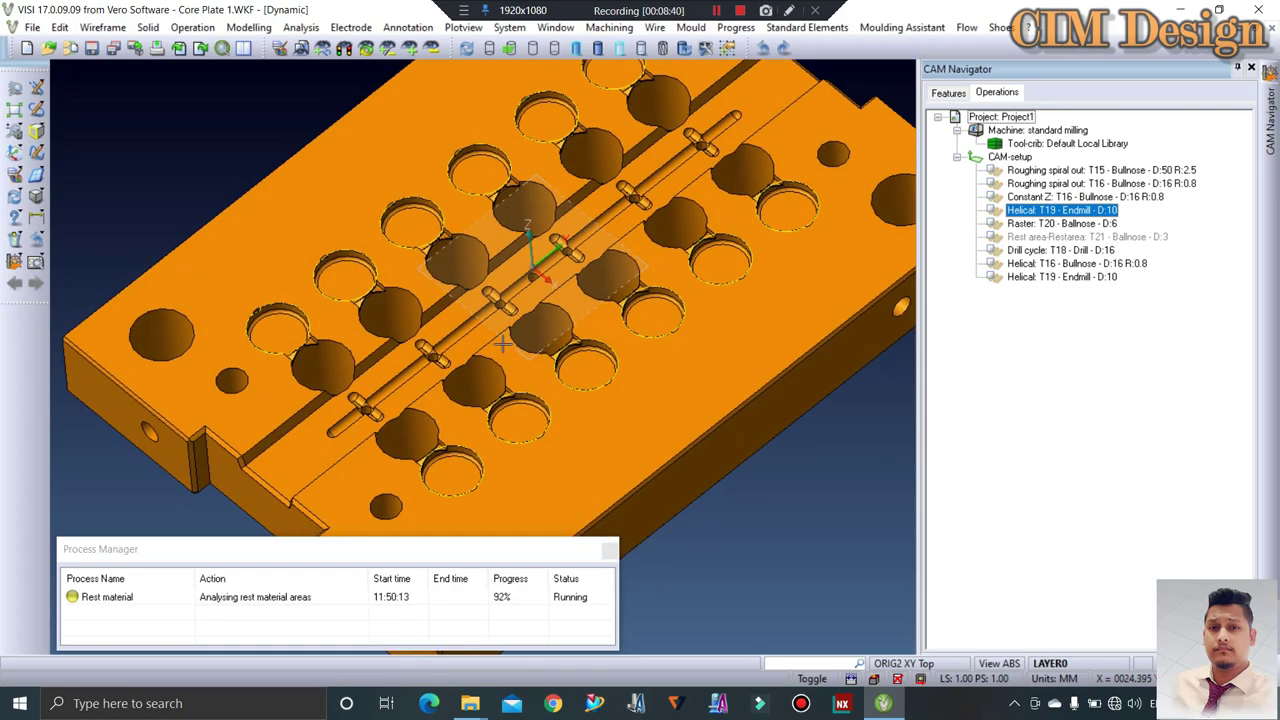
{"action": "scroll", "coordinate": [427, 333], "scroll_direction": "up", "scroll_amount": 2}
{"action": "scroll", "coordinate": [427, 333], "scroll_direction": "down", "scroll_amount": 2}
{"action": "scroll", "coordinate": [440, 345], "scroll_direction": "down", "scroll_amount": 1}
{"action": "scroll", "coordinate": [428, 385], "scroll_direction": "up", "scroll_amount": 1}
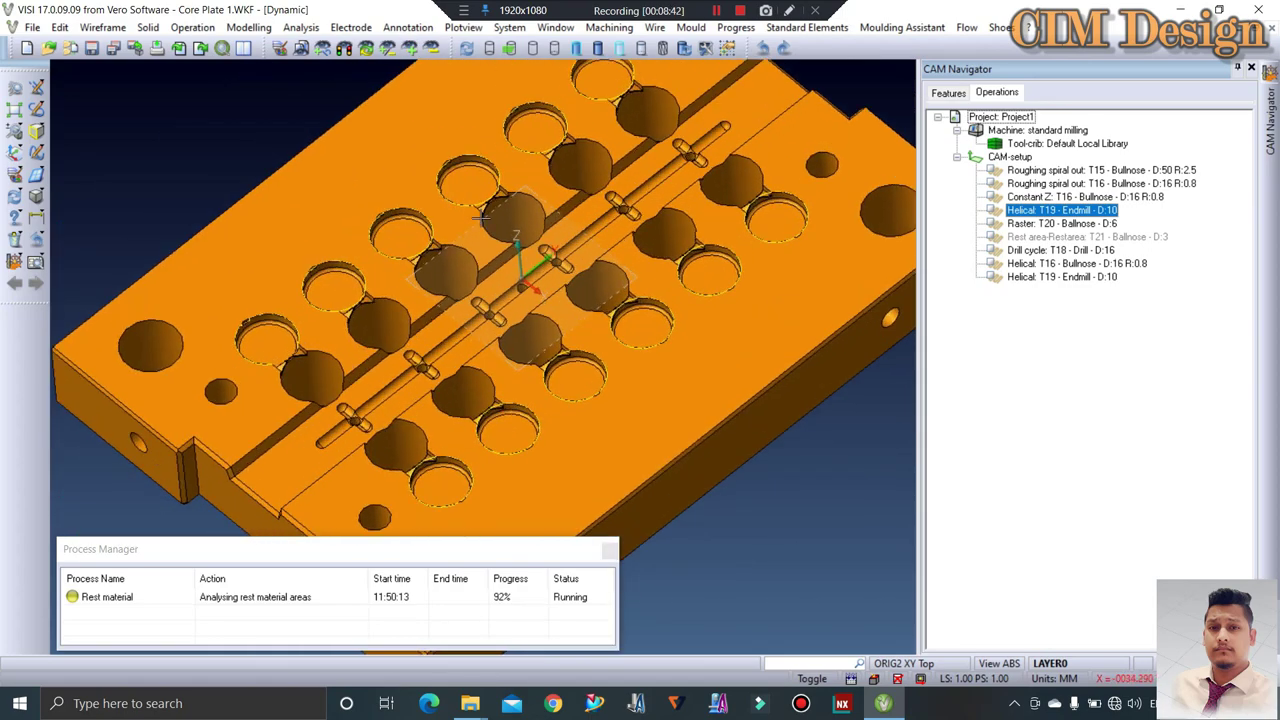
{"action": "scroll", "coordinate": [399, 377], "scroll_direction": "up", "scroll_amount": 2}
{"action": "scroll", "coordinate": [398, 377], "scroll_direction": "down", "scroll_amount": 2}
{"action": "scroll", "coordinate": [593, 242], "scroll_direction": "down", "scroll_amount": 2}
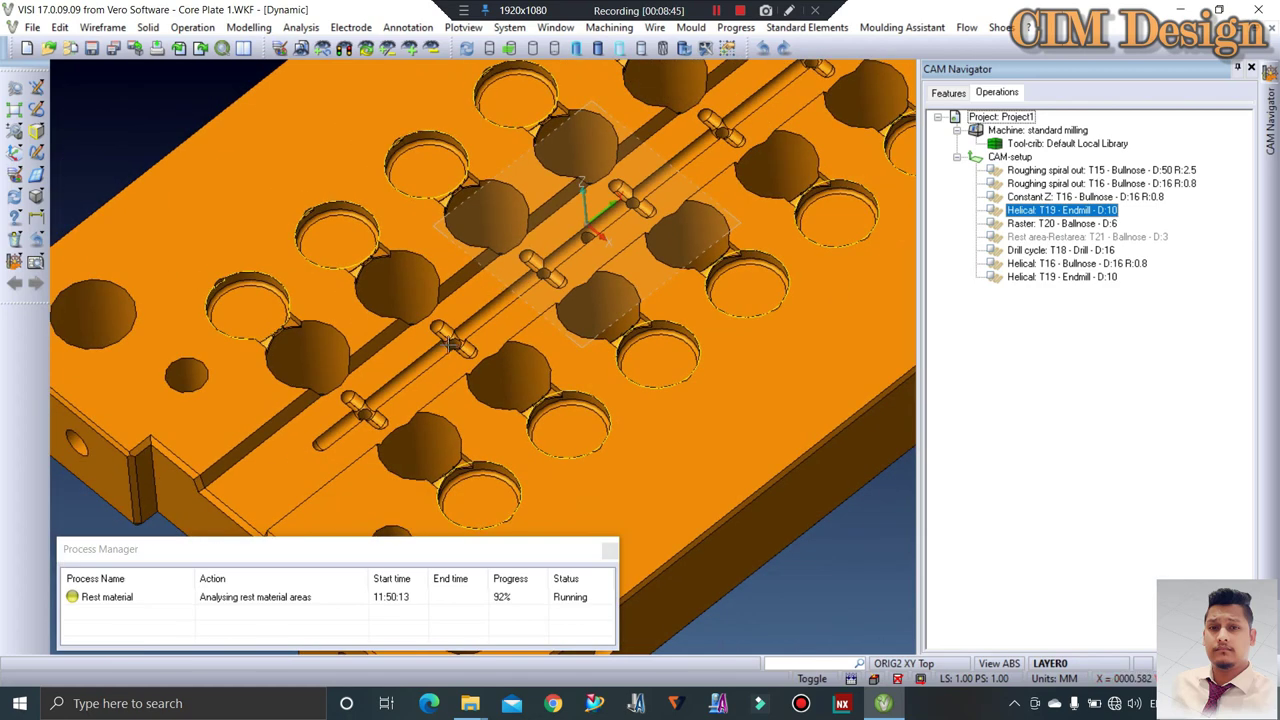
{"action": "scroll", "coordinate": [461, 354], "scroll_direction": "down", "scroll_amount": 1}
{"action": "scroll", "coordinate": [470, 386], "scroll_direction": "down", "scroll_amount": 1}
{"action": "scroll", "coordinate": [475, 354], "scroll_direction": "up", "scroll_amount": 1}
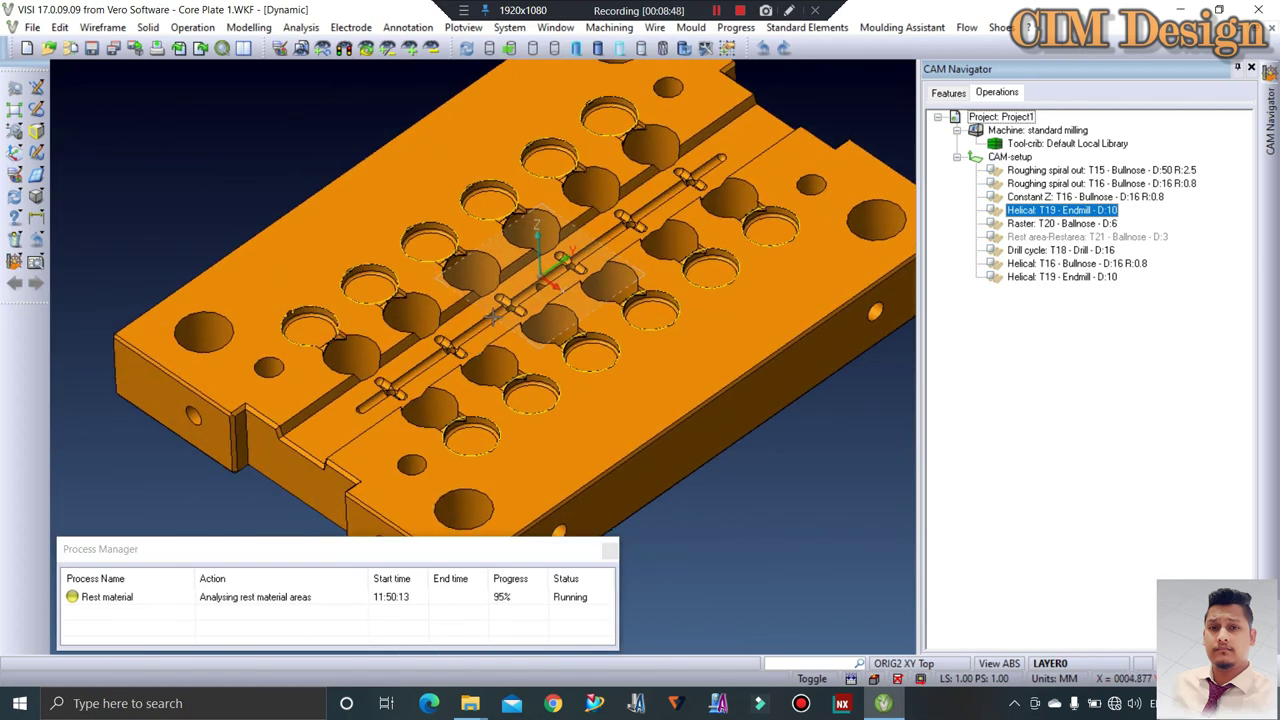
{"action": "scroll", "coordinate": [497, 300], "scroll_direction": "down", "scroll_amount": 1}
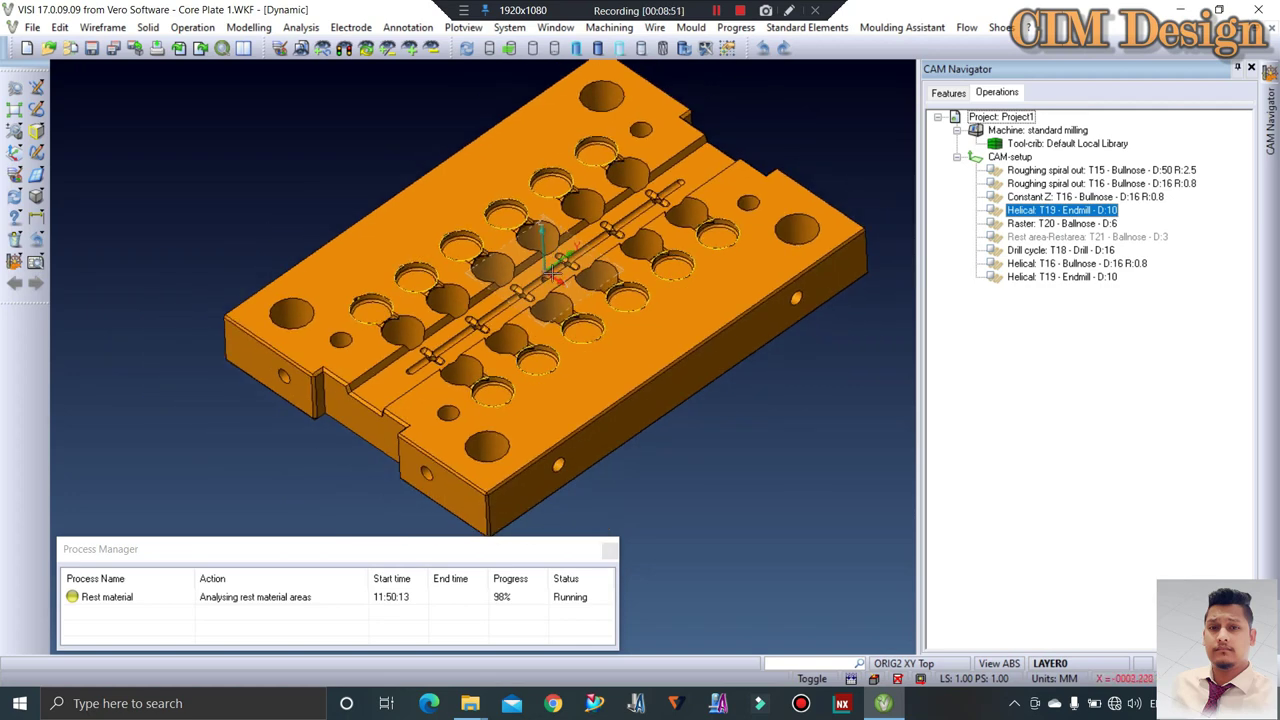
{"action": "scroll", "coordinate": [554, 272], "scroll_direction": "up", "scroll_amount": 1}
{"action": "scroll", "coordinate": [545, 289], "scroll_direction": "up", "scroll_amount": 2}
{"action": "scroll", "coordinate": [545, 289], "scroll_direction": "down", "scroll_amount": 3}
{"action": "scroll", "coordinate": [590, 120], "scroll_direction": "down", "scroll_amount": 1}
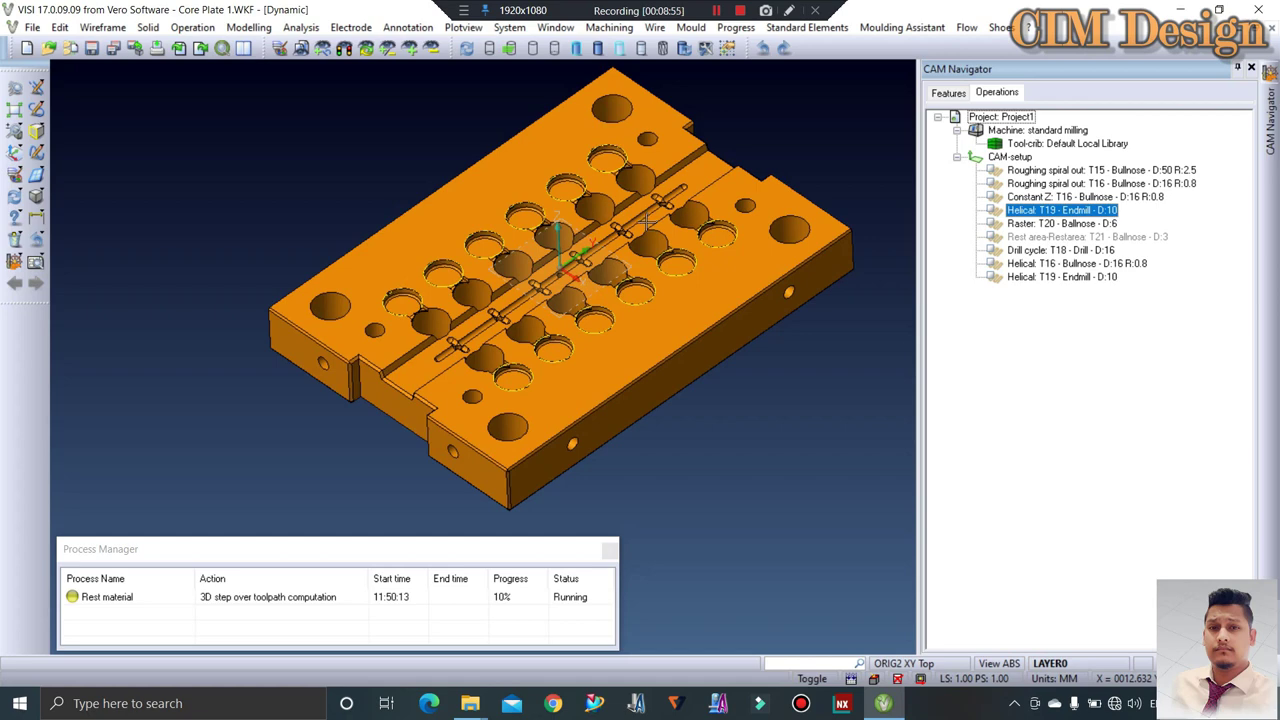
{"action": "scroll", "coordinate": [580, 293], "scroll_direction": "up", "scroll_amount": 1}
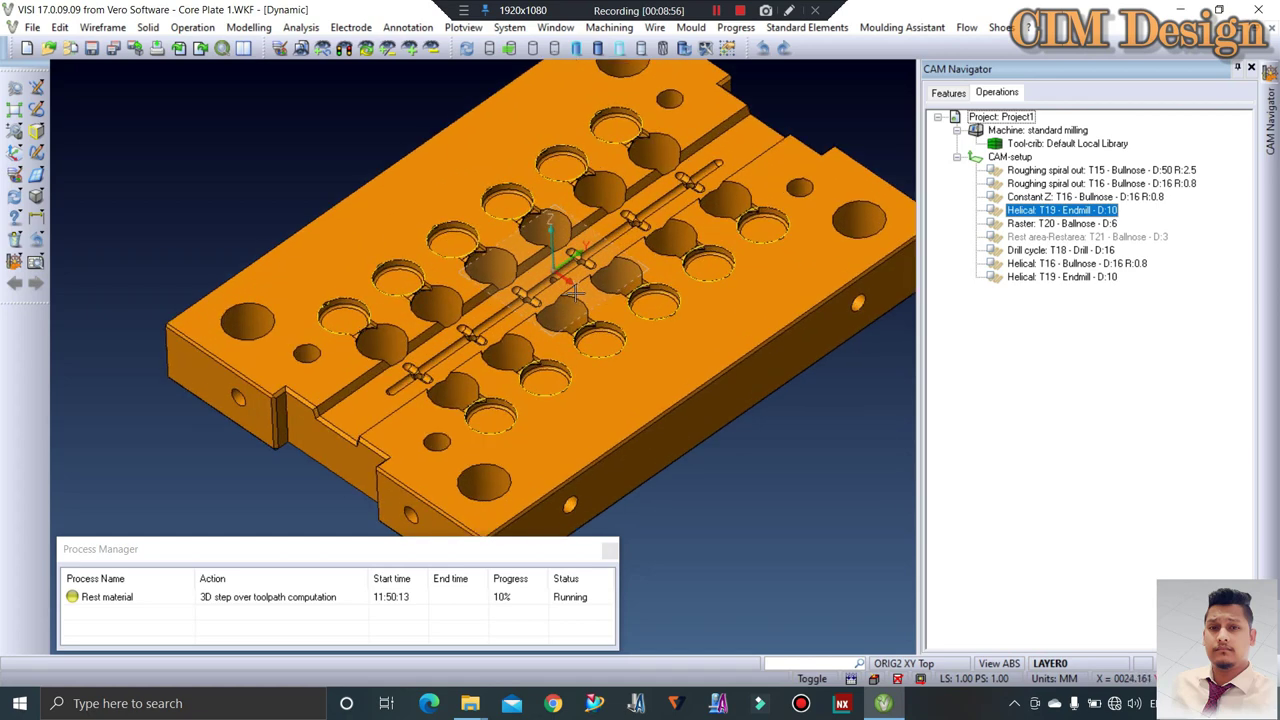
{"action": "scroll", "coordinate": [558, 364], "scroll_direction": "down", "scroll_amount": 2}
{"action": "scroll", "coordinate": [558, 362], "scroll_direction": "down", "scroll_amount": 1}
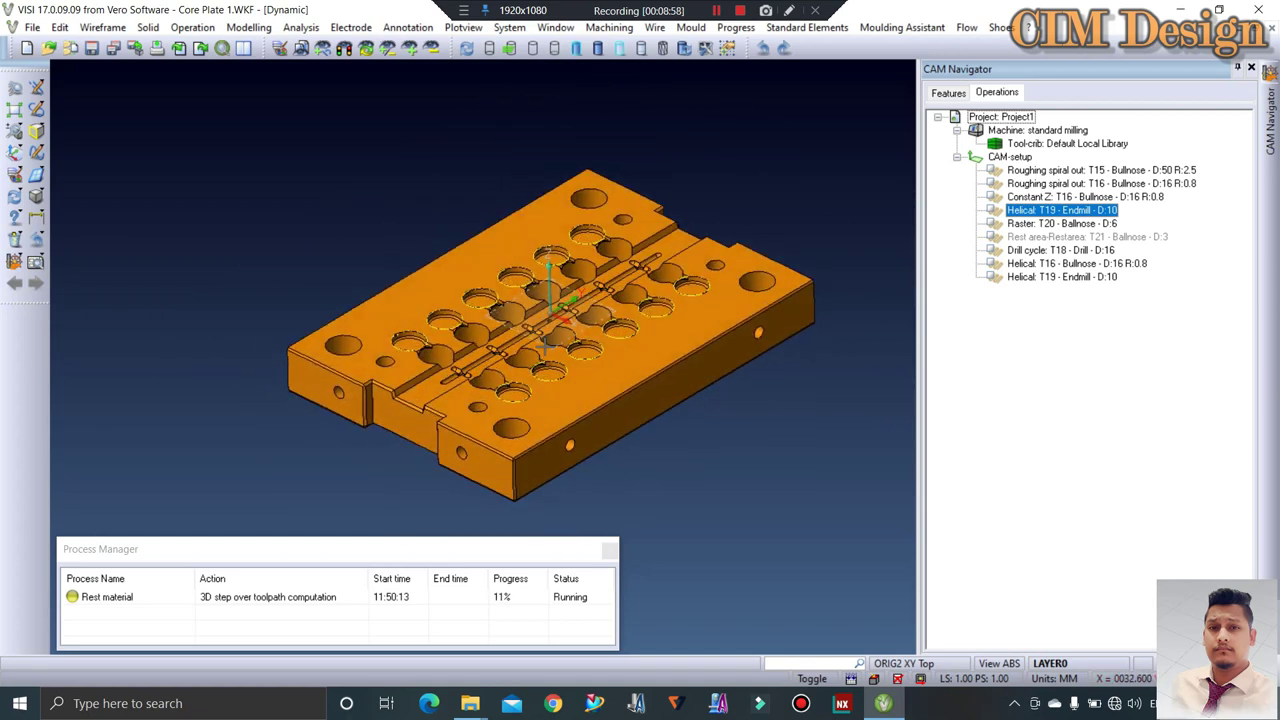
{"action": "scroll", "coordinate": [565, 355], "scroll_direction": "up", "scroll_amount": 1}
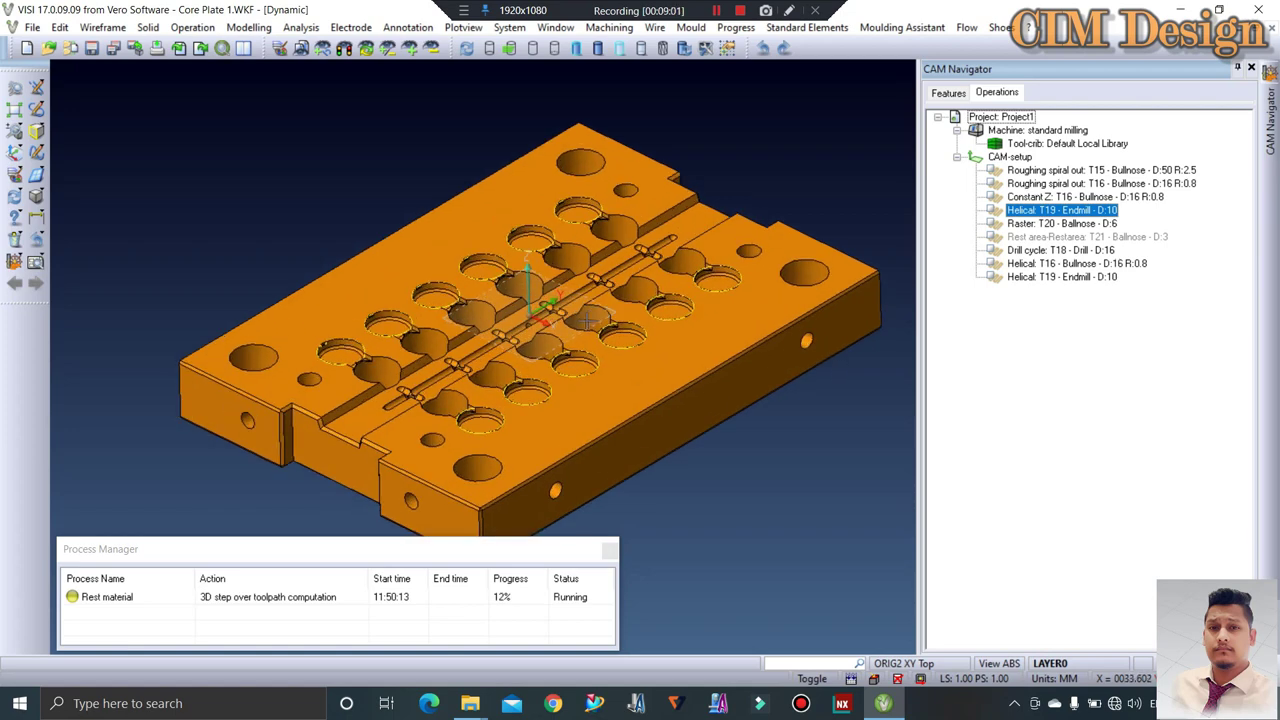
{"action": "scroll", "coordinate": [588, 321], "scroll_direction": "up", "scroll_amount": 1}
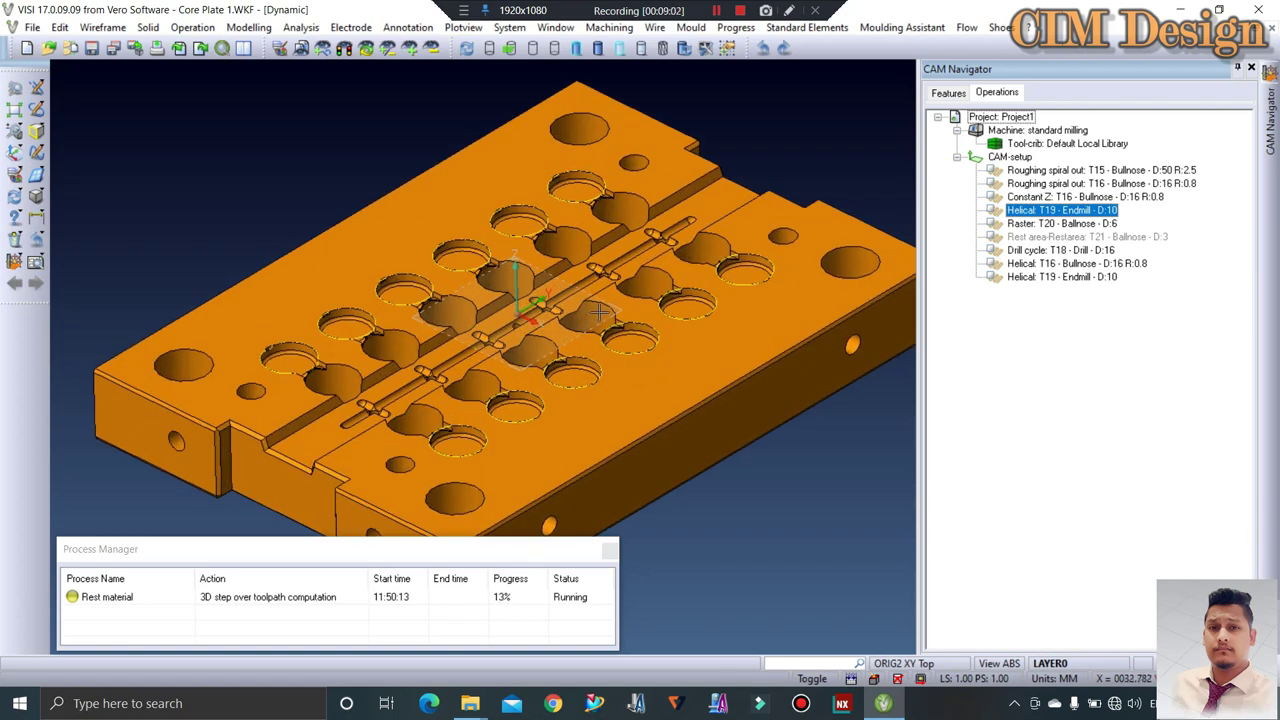
{"action": "scroll", "coordinate": [604, 308], "scroll_direction": "down", "scroll_amount": 1}
{"action": "scroll", "coordinate": [590, 290], "scroll_direction": "up", "scroll_amount": 1}
{"action": "scroll", "coordinate": [620, 270], "scroll_direction": "down", "scroll_amount": 1}
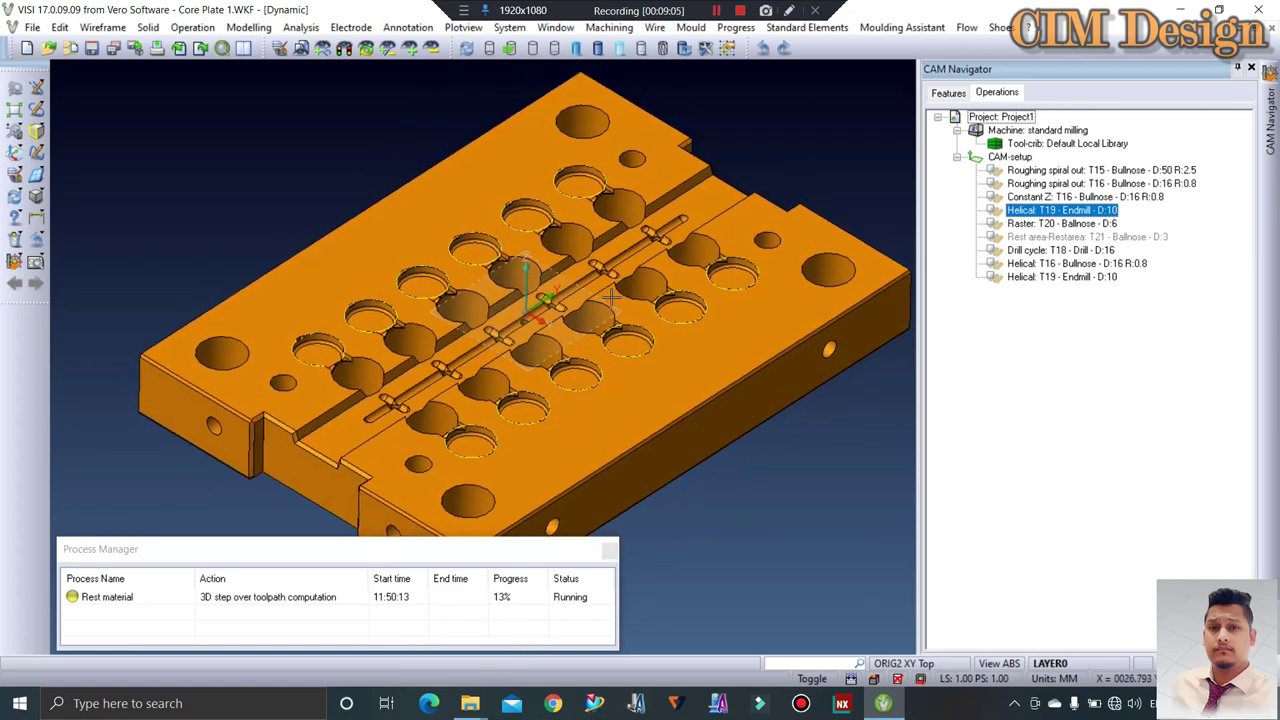
{"action": "scroll", "coordinate": [652, 232], "scroll_direction": "down", "scroll_amount": 1}
{"action": "scroll", "coordinate": [655, 230], "scroll_direction": "up", "scroll_amount": 1}
{"action": "scroll", "coordinate": [660, 190], "scroll_direction": "down", "scroll_amount": 1}
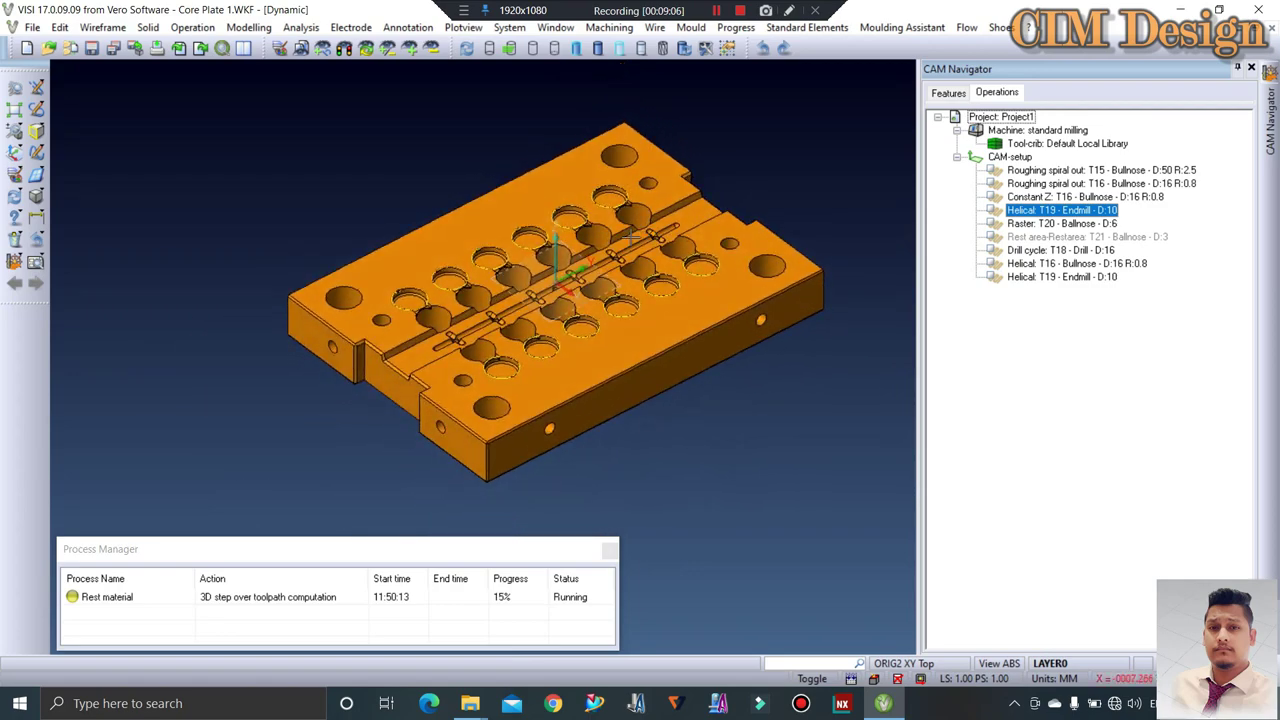
{"action": "scroll", "coordinate": [661, 185], "scroll_direction": "up", "scroll_amount": 1}
{"action": "scroll", "coordinate": [640, 250], "scroll_direction": "down", "scroll_amount": 1}
{"action": "mouse_move", "coordinate": [640, 260]}
{"action": "middle_mouse_down"}
{"action": "mouse_move", "coordinate": [620, 314]}
{"action": "mouse_move", "coordinate": [619, 226]}
{"action": "middle_mouse_up"}
{"action": "scroll", "coordinate": [480, 262], "scroll_direction": "up", "scroll_amount": 1}
{"action": "scroll", "coordinate": [652, 175], "scroll_direction": "up", "scroll_amount": 1}
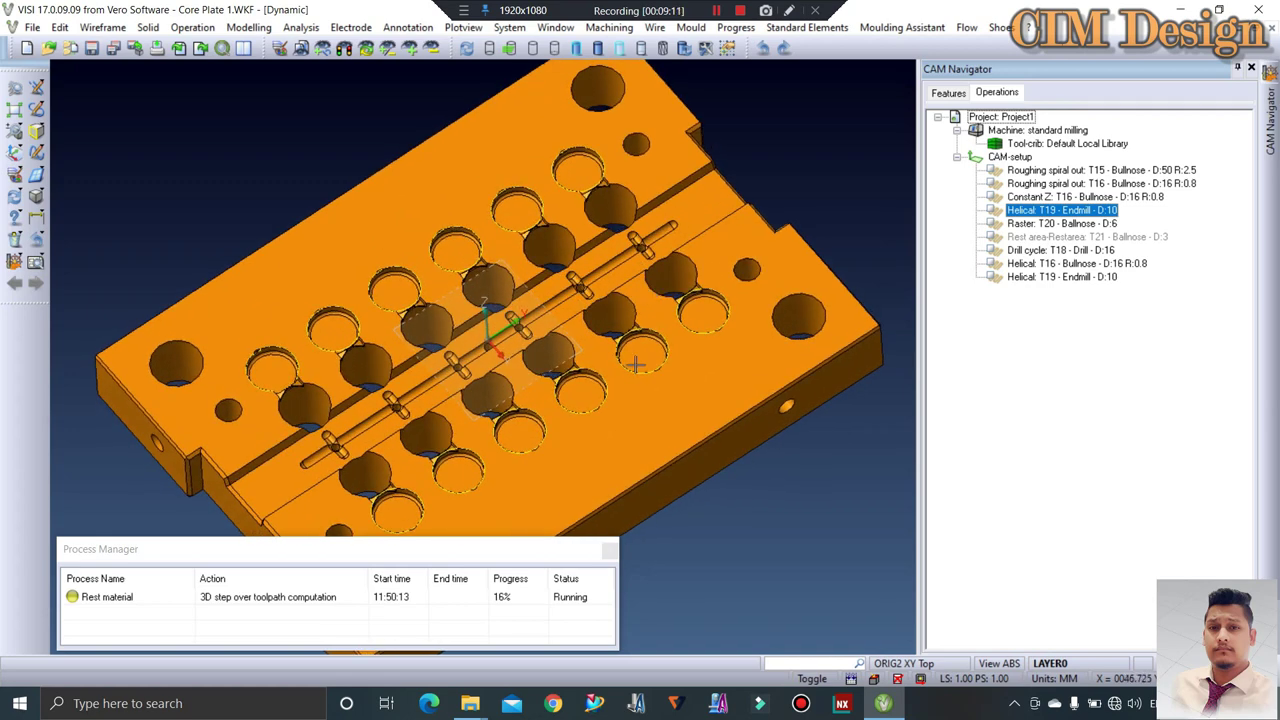
{"action": "scroll", "coordinate": [565, 322], "scroll_direction": "down", "scroll_amount": 1}
{"action": "scroll", "coordinate": [607, 356], "scroll_direction": "down", "scroll_amount": 1}
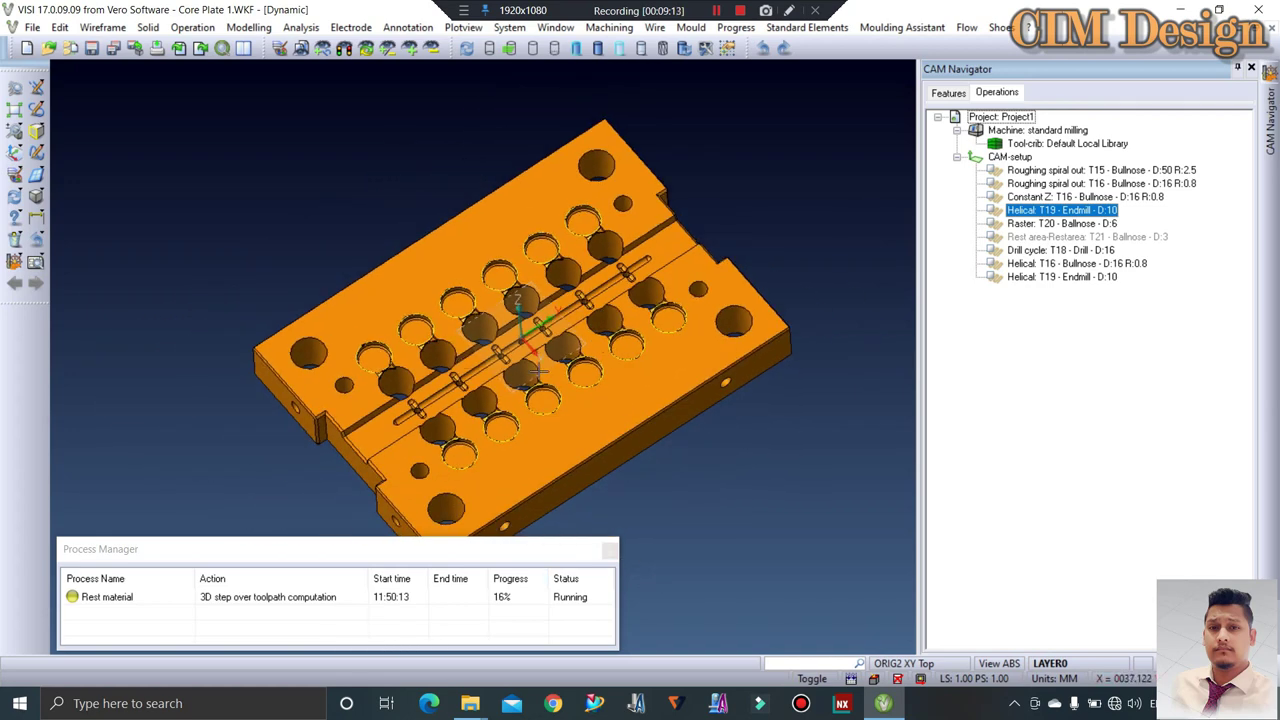
{"action": "middle_click_drag", "start_coordinate": [634, 289], "coordinate": [626, 287]}
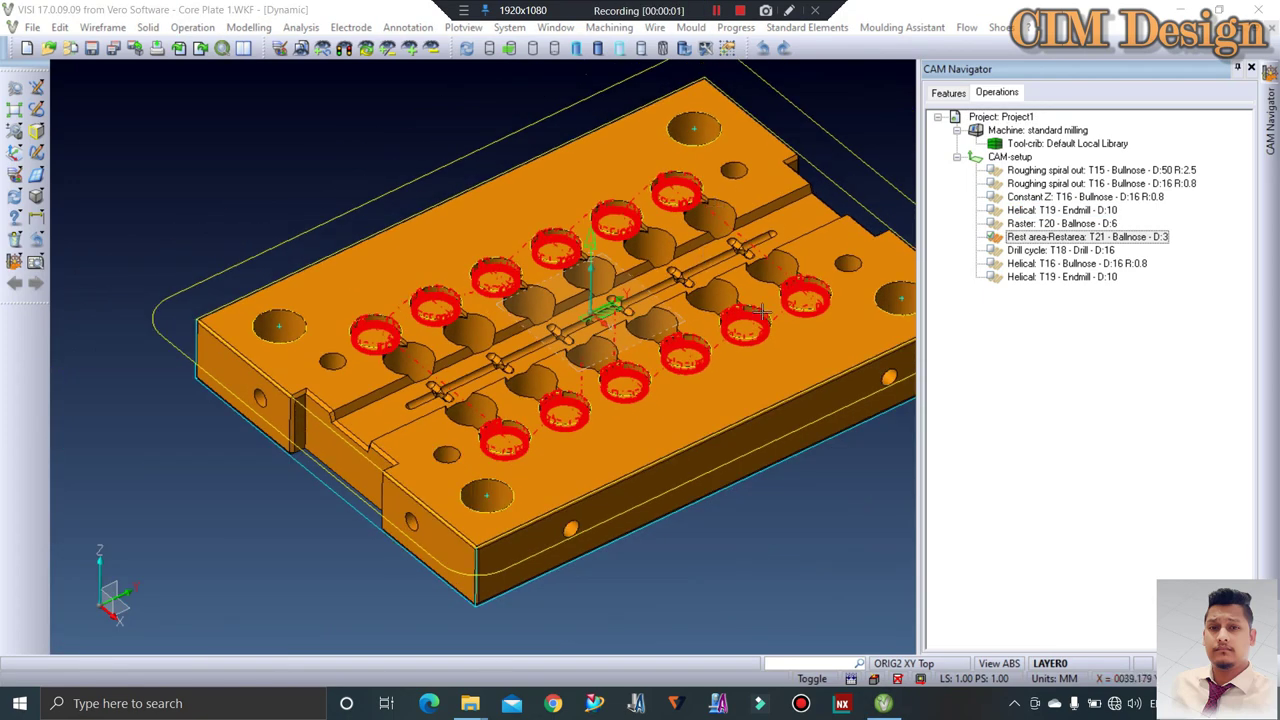
Display the Raster toolpath on the plate and zoom to inspect it
{"action": "left_click", "coordinate": [996, 224]}
{"action": "scroll", "coordinate": [543, 275], "scroll_direction": "down", "scroll_amount": 2}
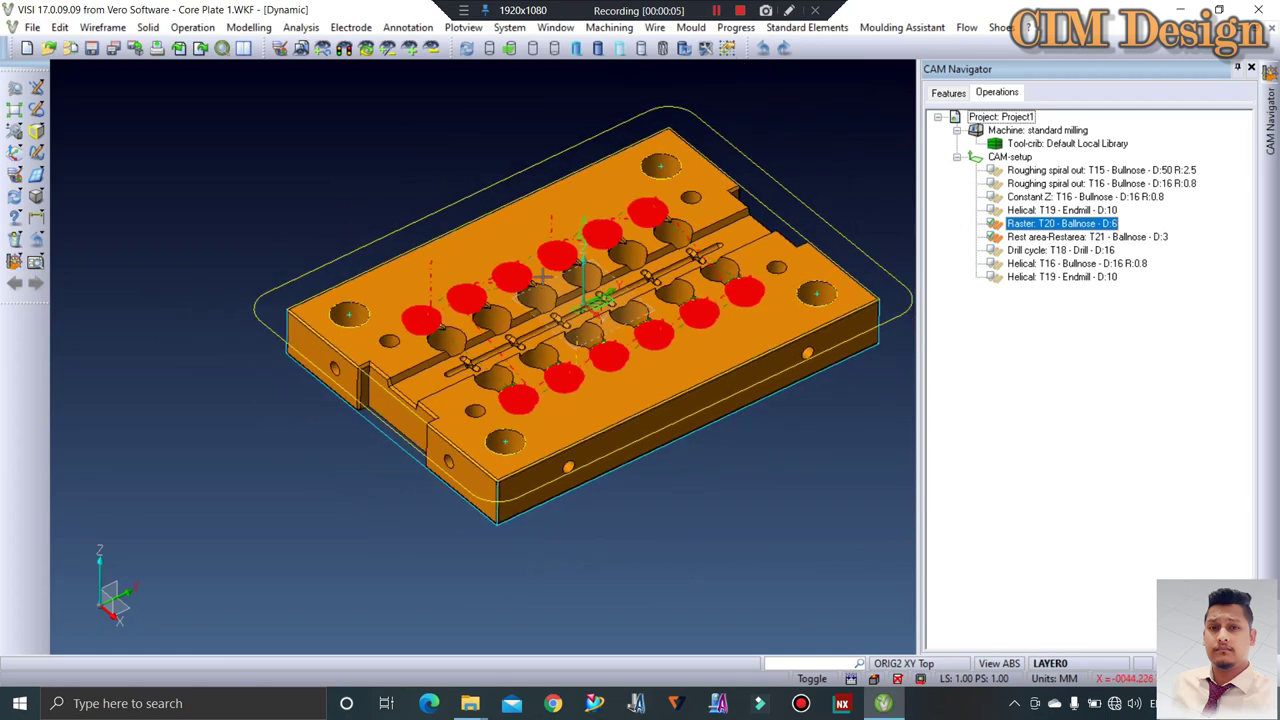
{"action": "scroll", "coordinate": [543, 273], "scroll_direction": "up", "scroll_amount": 3}
{"action": "scroll", "coordinate": [420, 300], "scroll_direction": "up", "scroll_amount": 1}
{"action": "scroll", "coordinate": [379, 320], "scroll_direction": "up", "scroll_amount": 2}
{"action": "scroll", "coordinate": [379, 320], "scroll_direction": "down", "scroll_amount": 1}
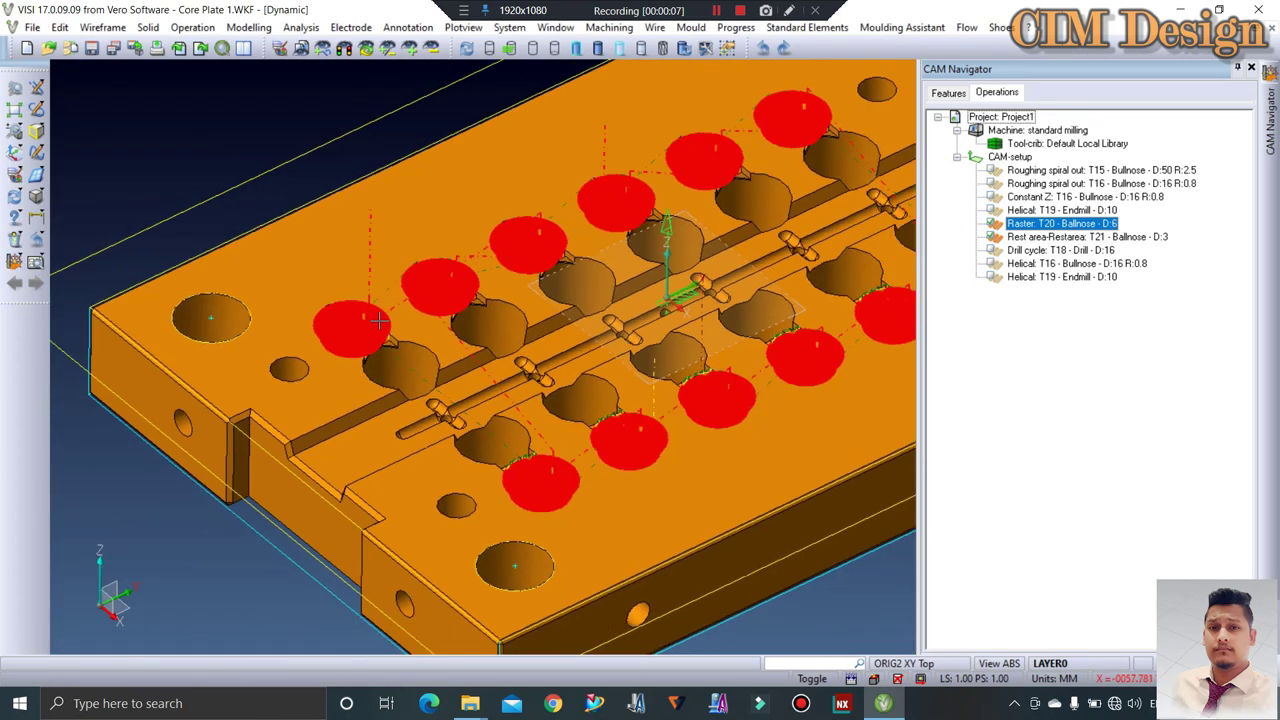
{"action": "scroll", "coordinate": [379, 320], "scroll_direction": "down", "scroll_amount": 1}
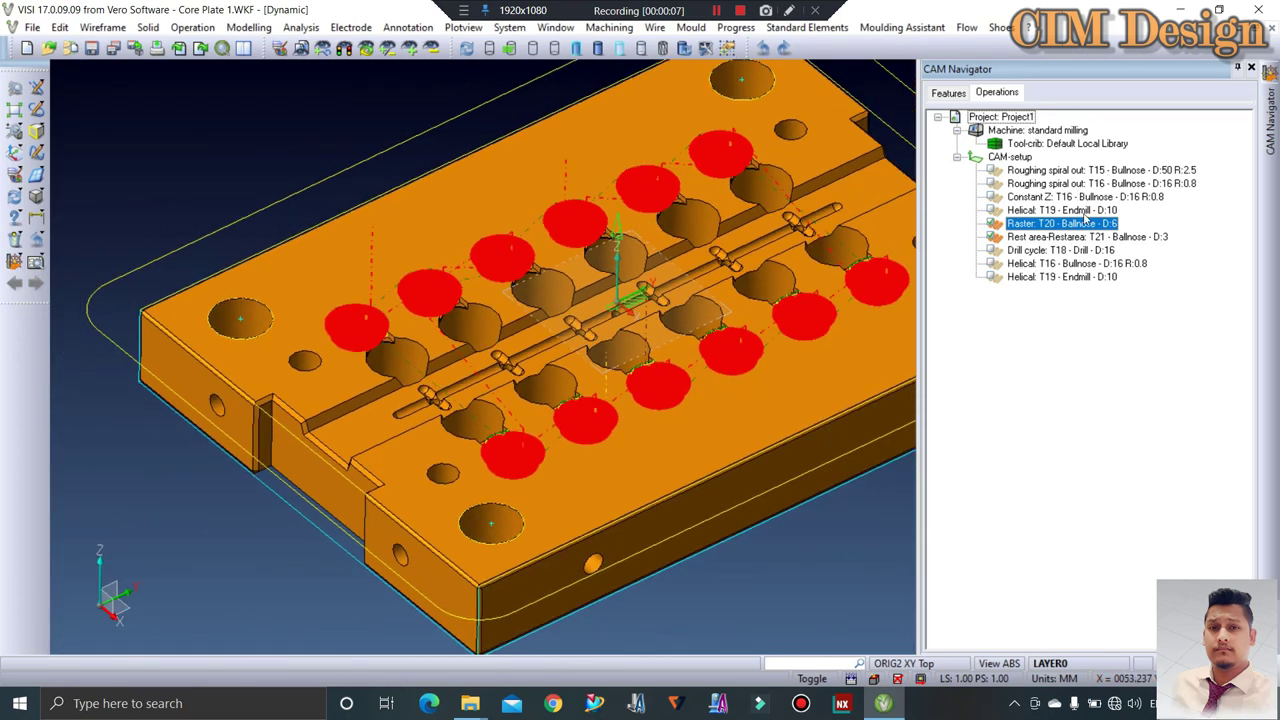
Alternate between the Rest area and Raster toolpaths, then bring up the model manager tree
{"action": "left_click", "coordinate": [997, 238]}
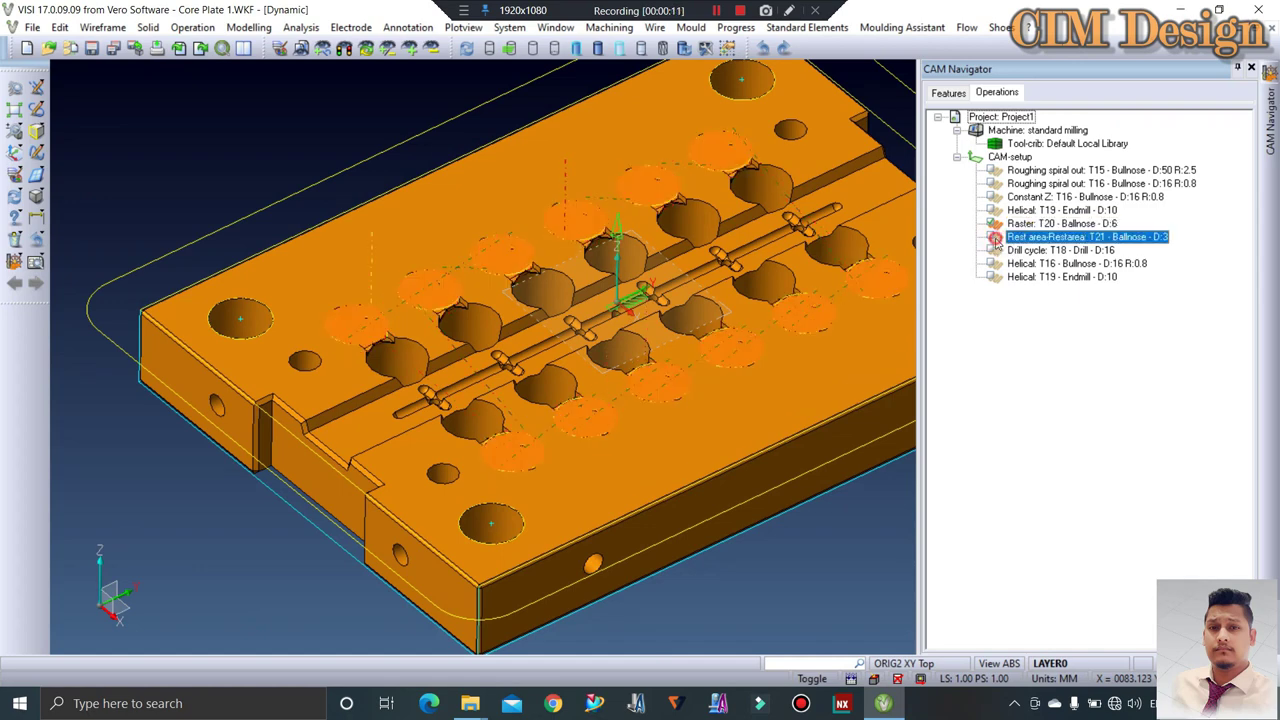
{"action": "left_click", "coordinate": [998, 223]}
{"action": "scroll", "coordinate": [612, 198], "scroll_direction": "down", "scroll_amount": 2}
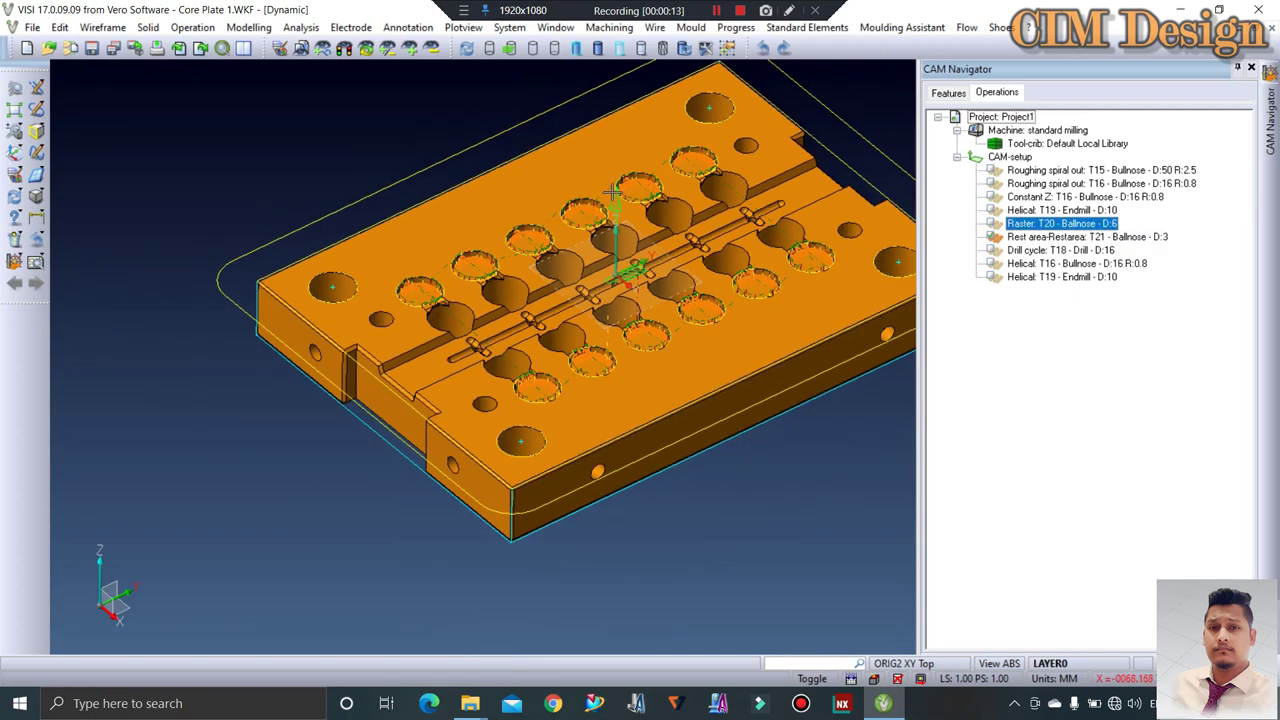
{"action": "scroll", "coordinate": [640, 192], "scroll_direction": "up", "scroll_amount": 3}
{"action": "scroll", "coordinate": [648, 187], "scroll_direction": "up", "scroll_amount": 2}
{"action": "scroll", "coordinate": [640, 195], "scroll_direction": "up", "scroll_amount": 1}
{"action": "scroll", "coordinate": [590, 175], "scroll_direction": "up", "scroll_amount": 1}
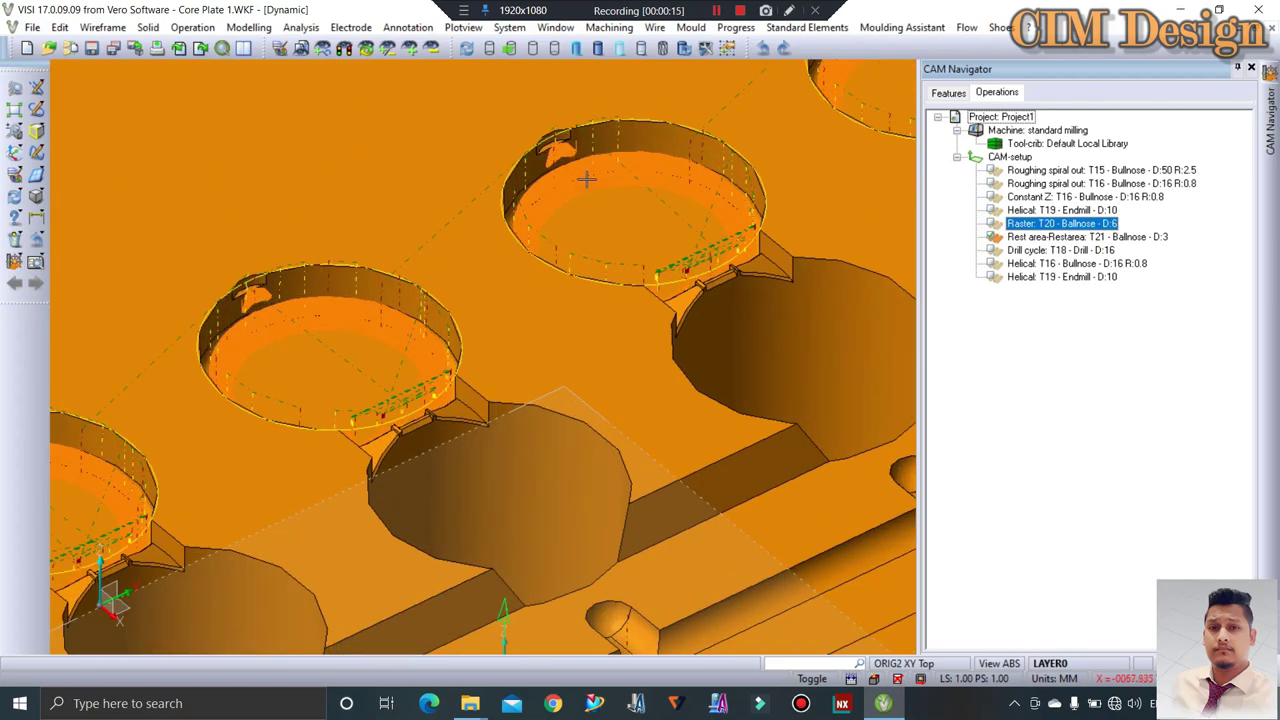
{"action": "scroll", "coordinate": [478, 145], "scroll_direction": "up", "scroll_amount": 1}
{"action": "scroll", "coordinate": [603, 155], "scroll_direction": "down", "scroll_amount": 2}
{"action": "scroll", "coordinate": [604, 230], "scroll_direction": "down", "scroll_amount": 2}
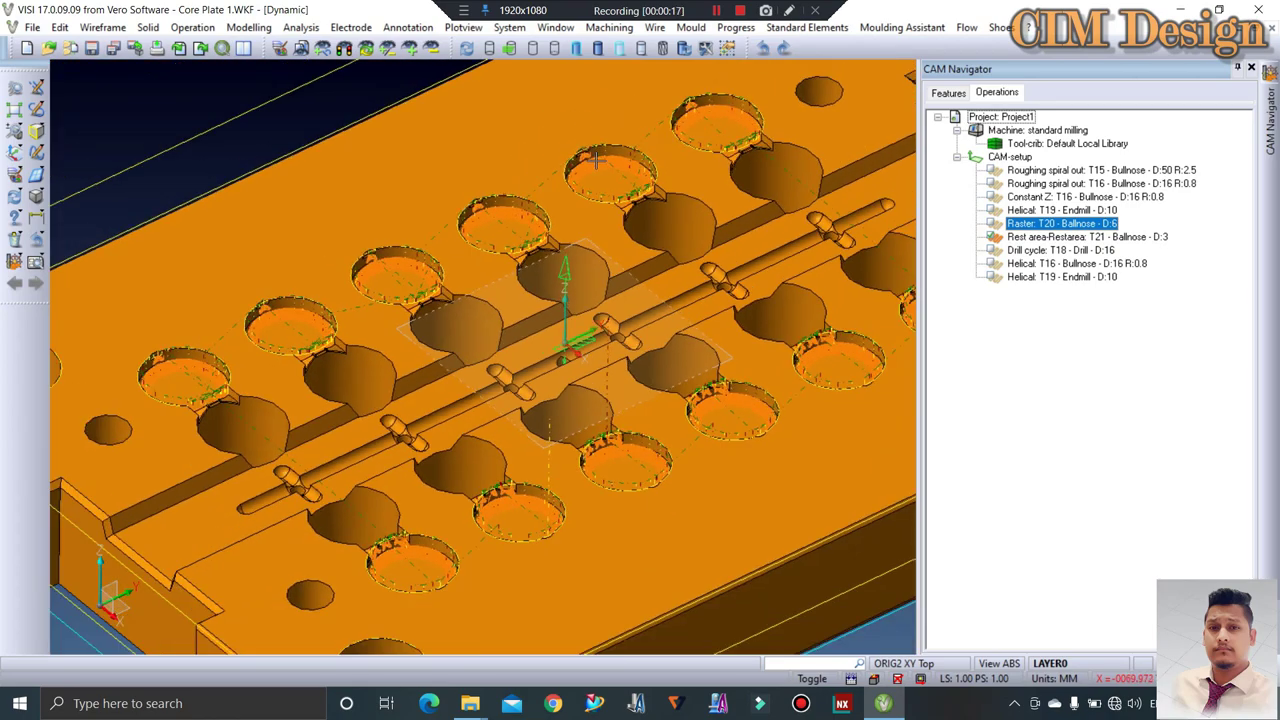
{"action": "scroll", "coordinate": [604, 301], "scroll_direction": "down", "scroll_amount": 1}
{"action": "scroll", "coordinate": [603, 303], "scroll_direction": "down", "scroll_amount": 2}
{"action": "scroll", "coordinate": [775, 287], "scroll_direction": "up", "scroll_amount": 1}
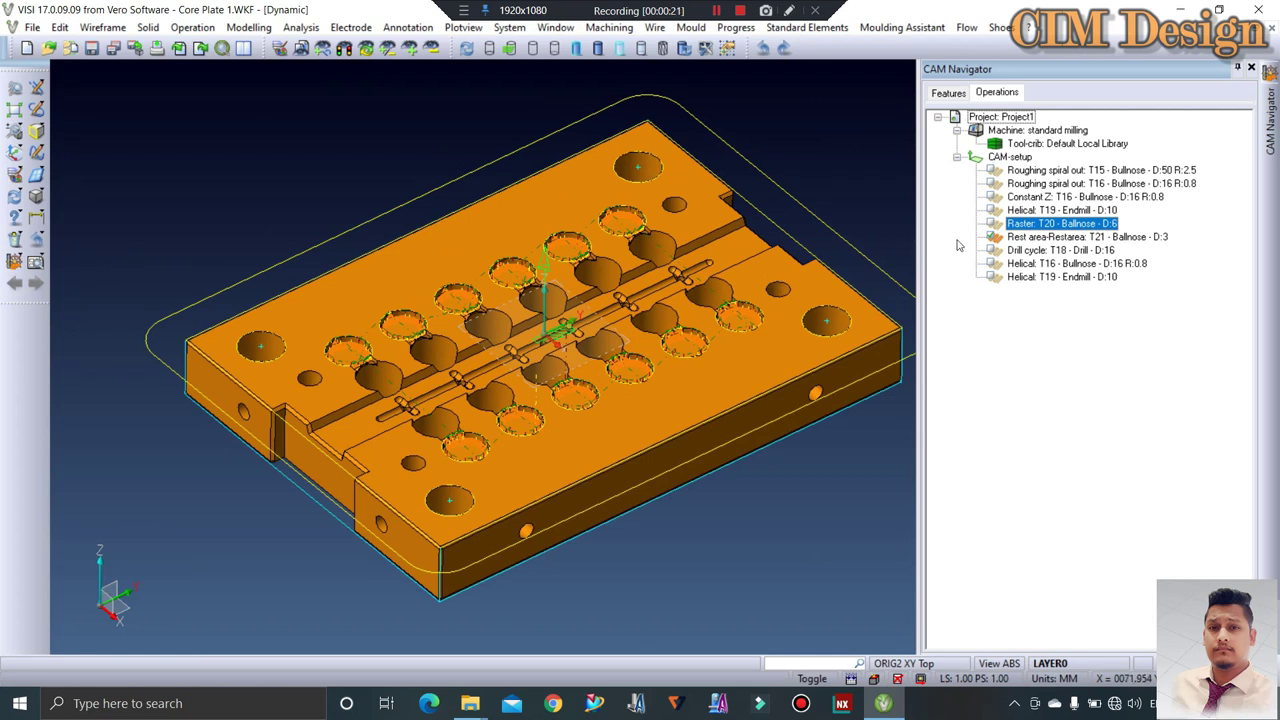
{"action": "left_click", "coordinate": [993, 238]}
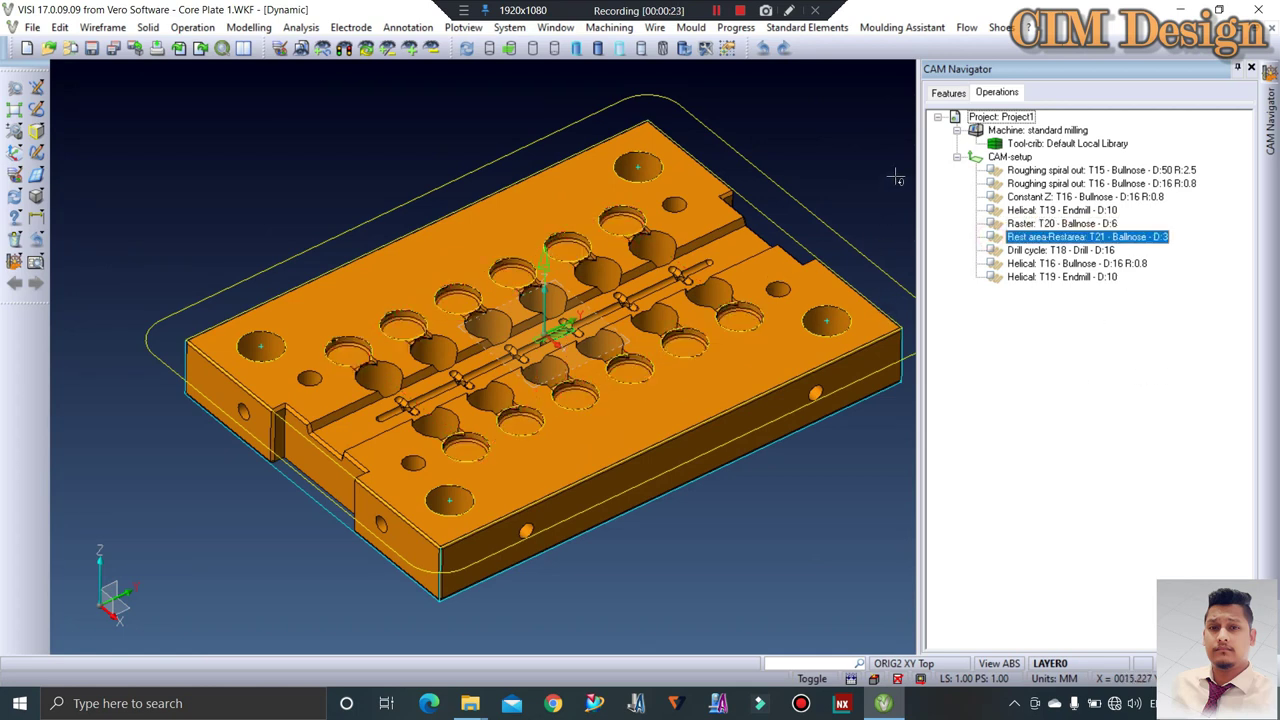
{"action": "left_click", "coordinate": [948, 93]}
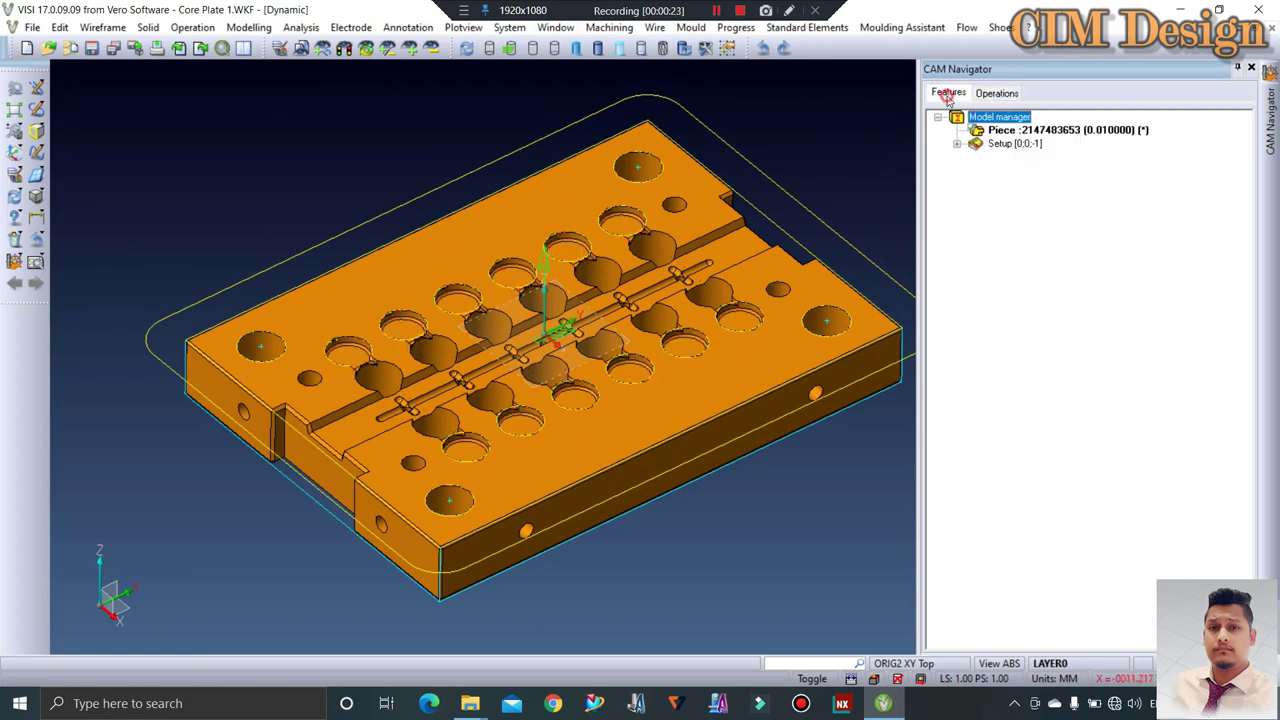
Create a stock from the Piece's bounding box with zero X, Y and Z offsets
{"action": "left_click", "coordinate": [1026, 131]}
{"action": "right_click", "coordinate": [1026, 134]}
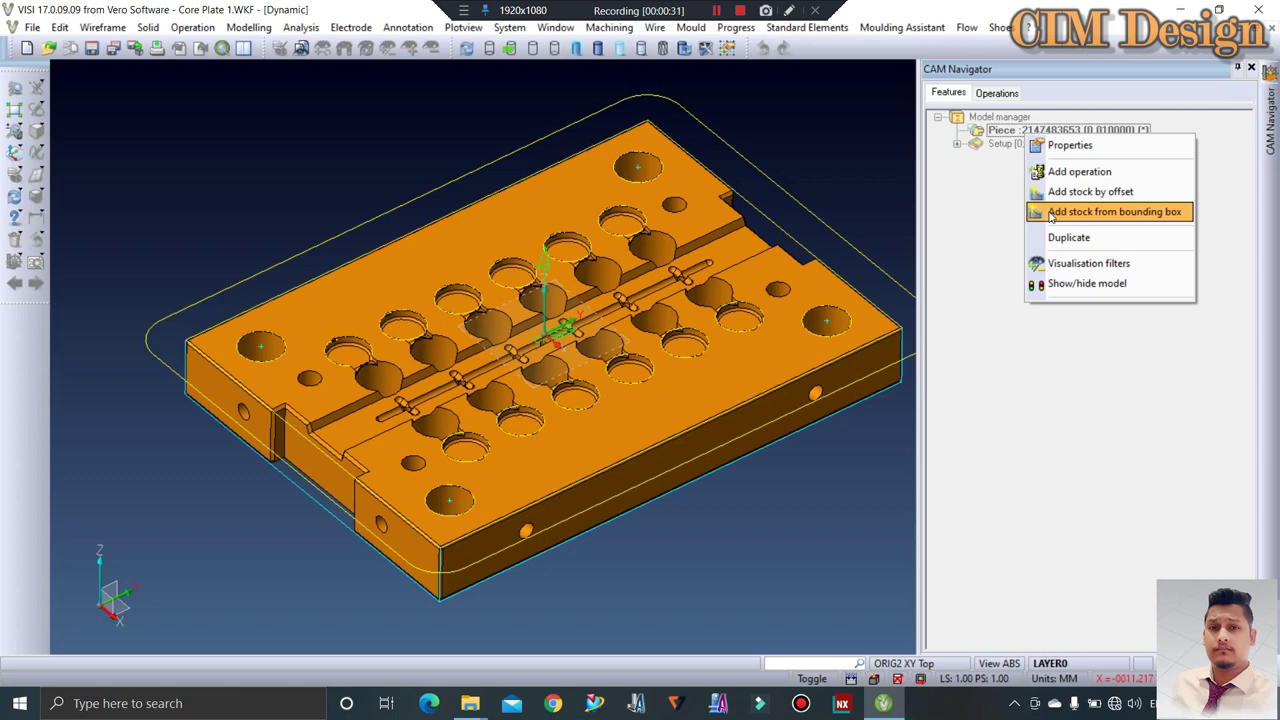
{"action": "left_click", "coordinate": [1052, 213]}
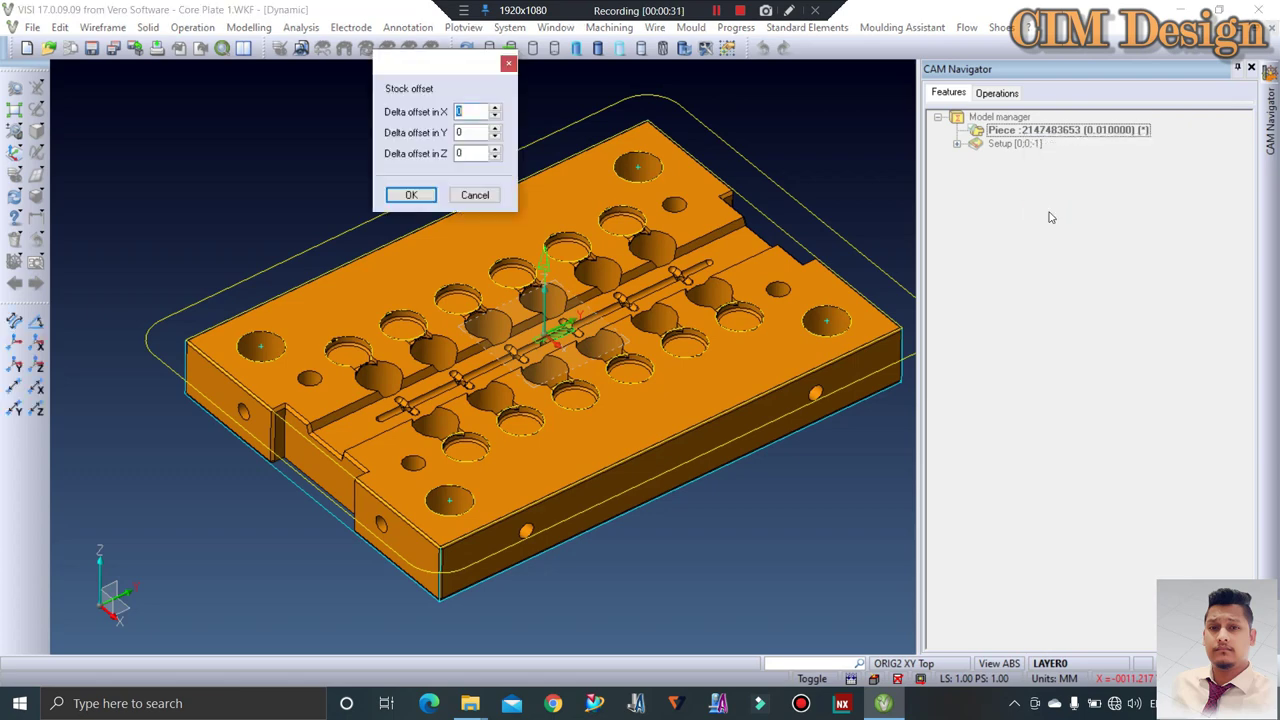
{"action": "left_click", "coordinate": [413, 196]}
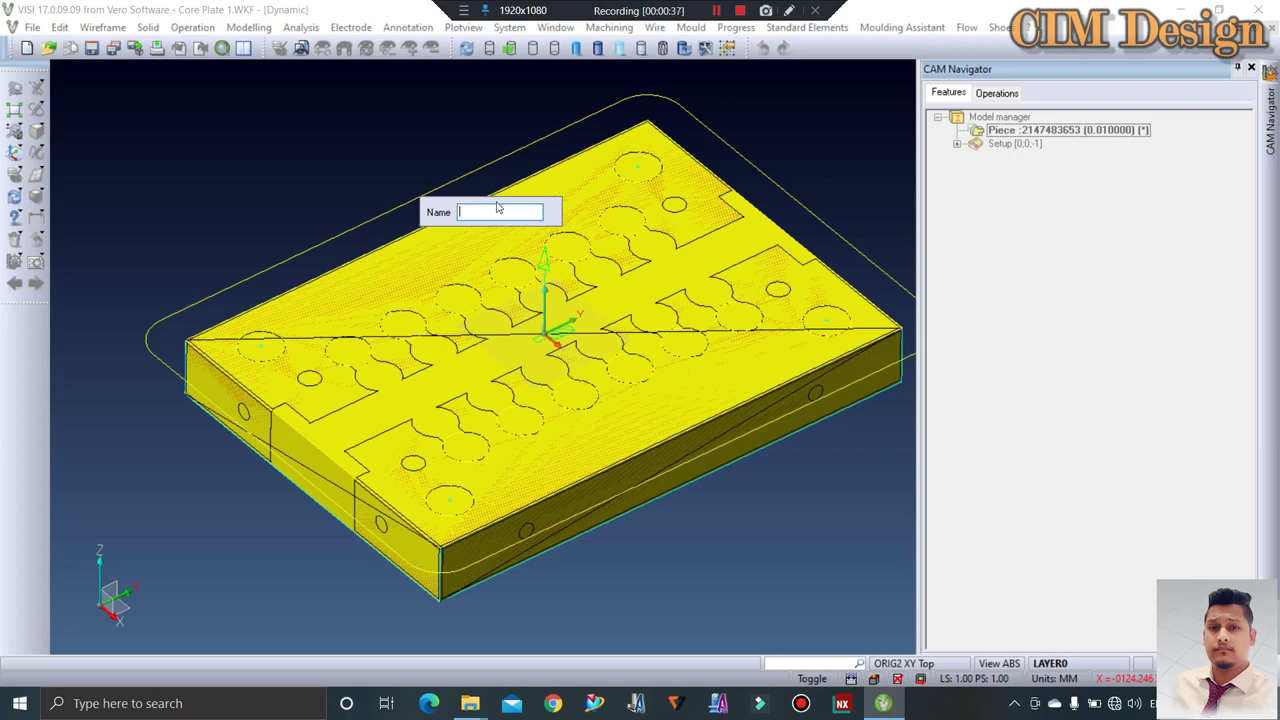
{"action": "key", "text": "Return"}
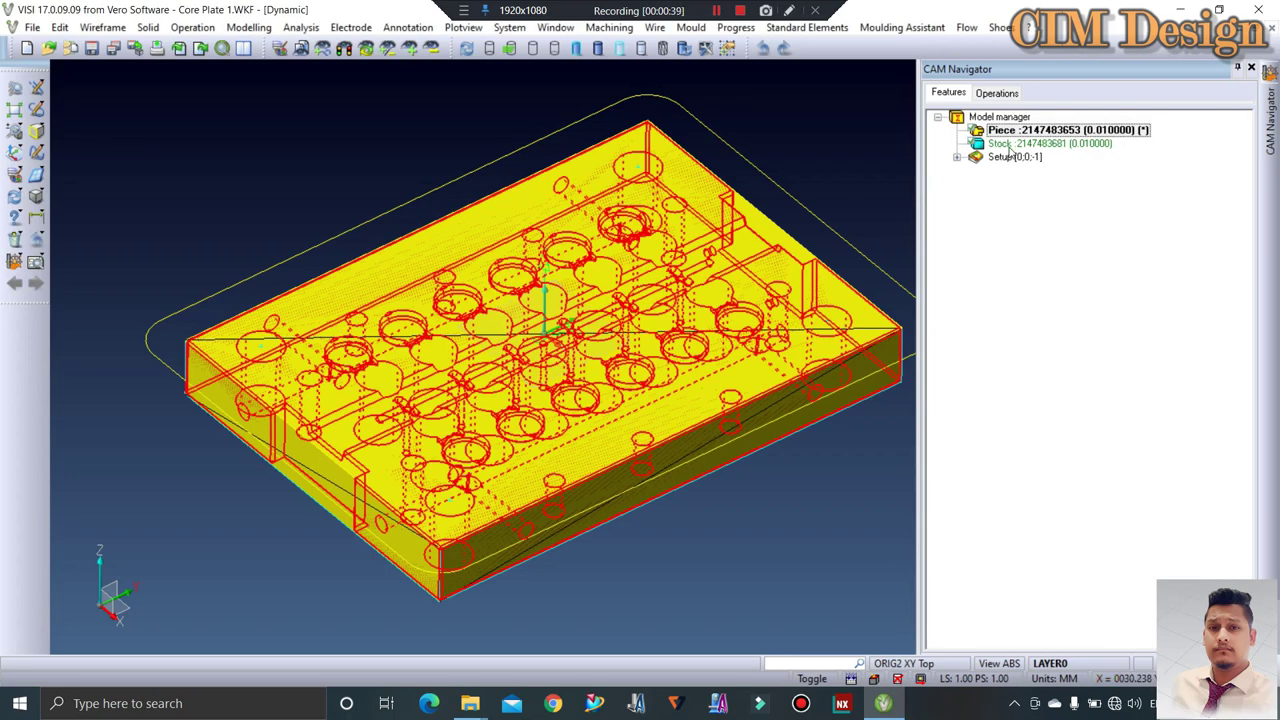
Check the new Stock body on the model, then return to the machining operations list
{"action": "left_click", "coordinate": [1001, 144]}
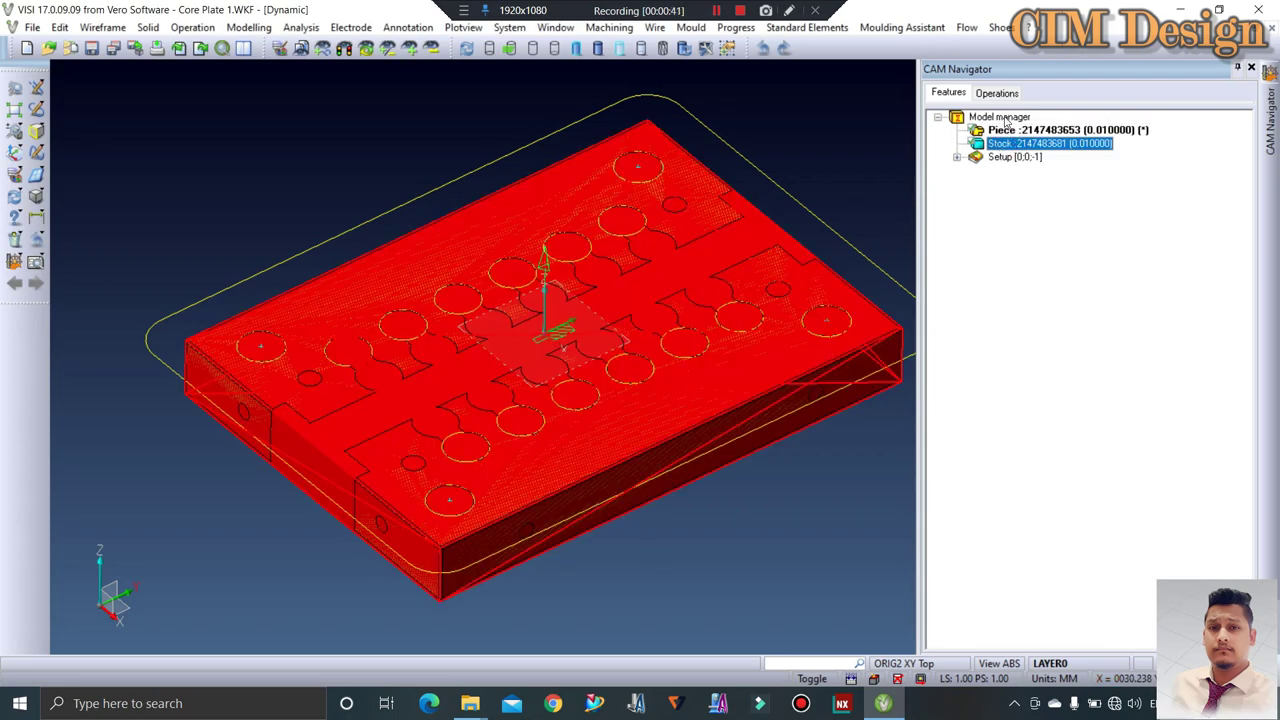
{"action": "left_click", "coordinate": [1004, 118]}
{"action": "left_click", "coordinate": [990, 143]}
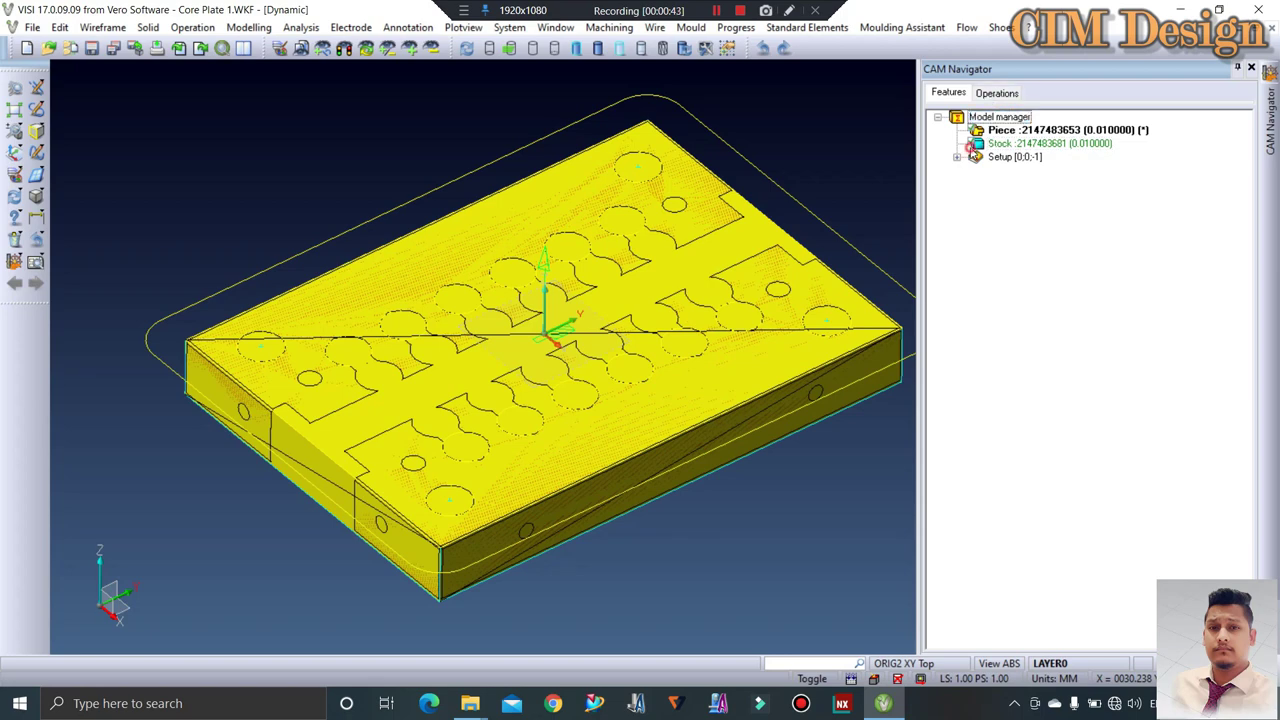
{"action": "left_click", "coordinate": [989, 92]}
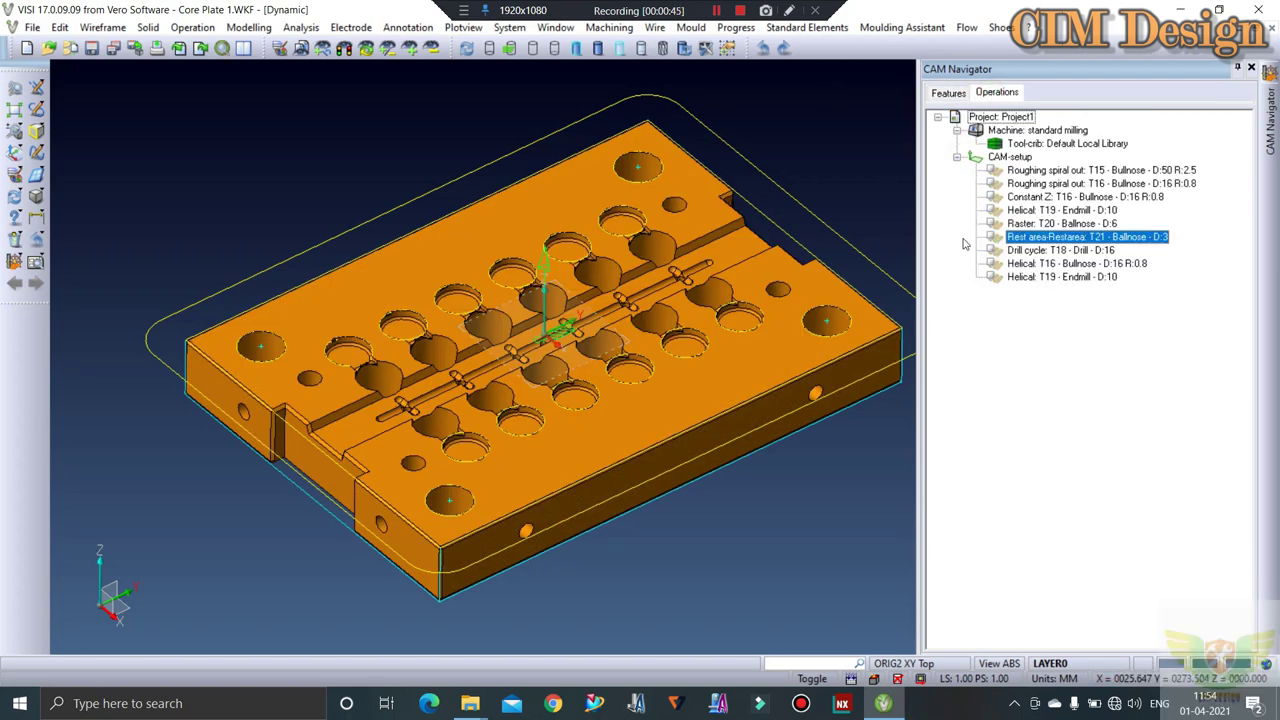
Select all nine machining operations in the CAM Navigator and launch kinematic simulation
{"action": "left_click", "coordinate": [1029, 174]}
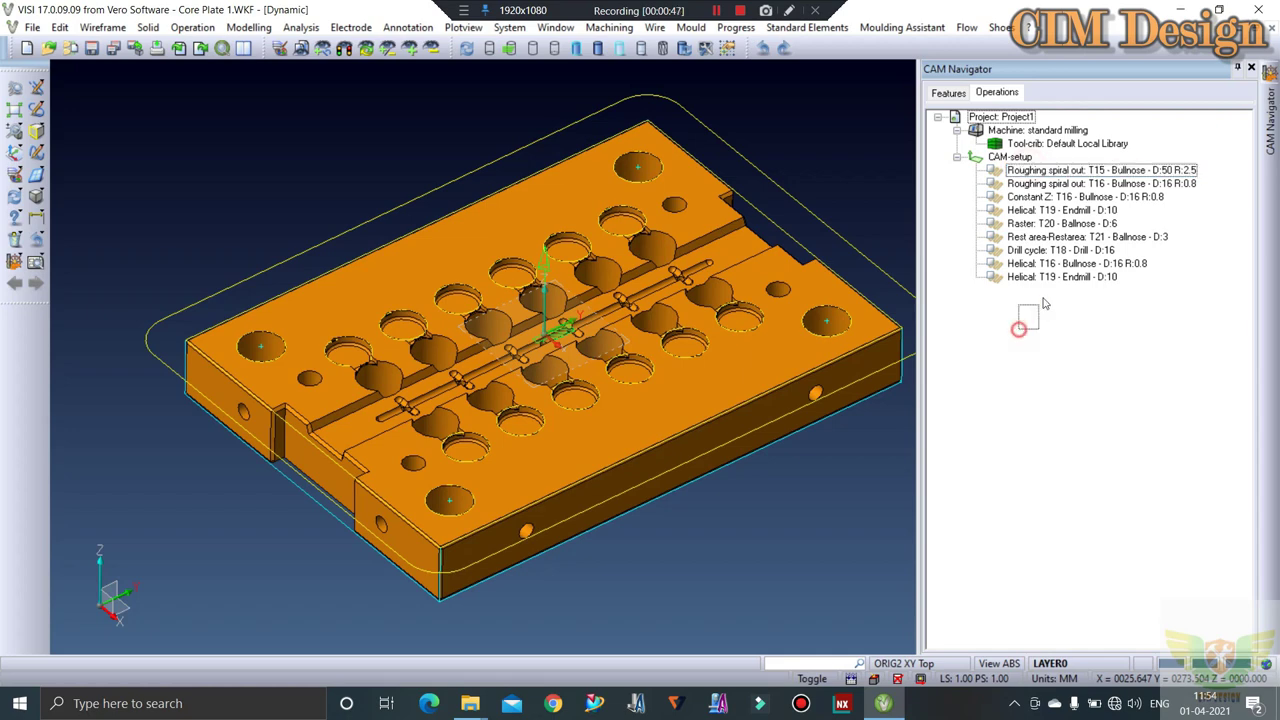
{"action": "left_click_drag", "start_coordinate": [1020, 330], "coordinate": [1052, 172]}
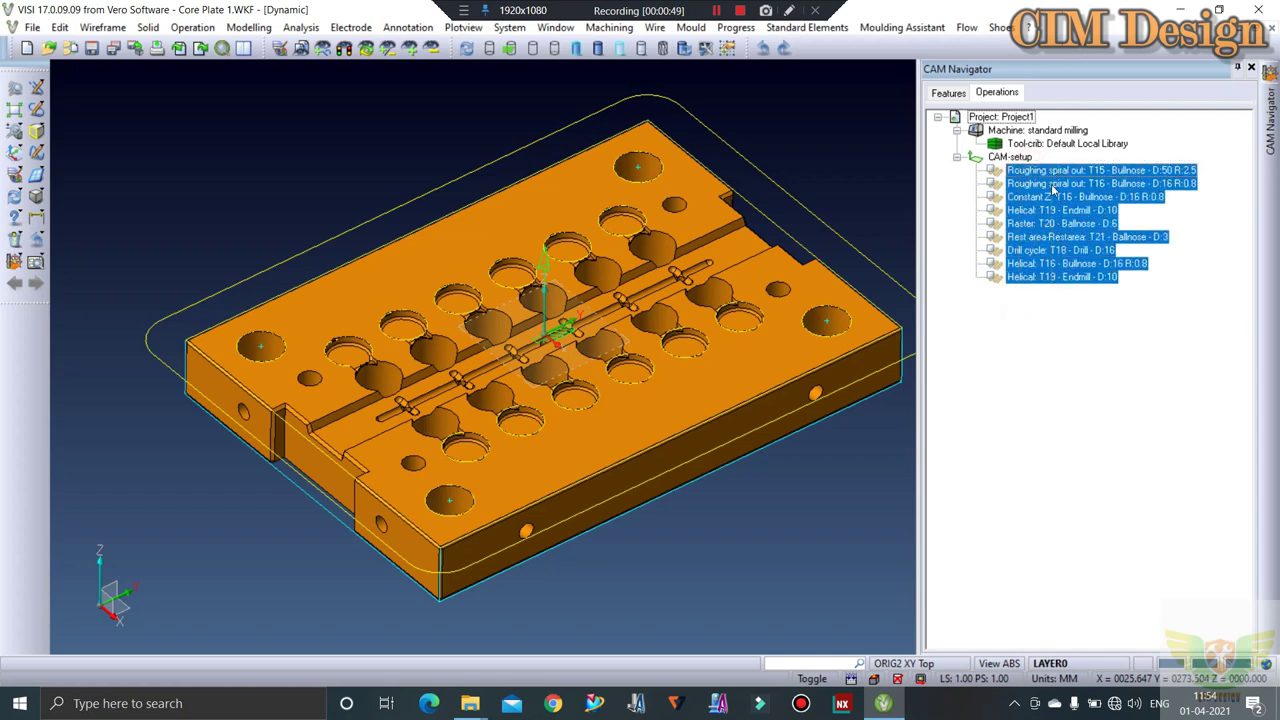
{"action": "right_click", "coordinate": [1052, 190]}
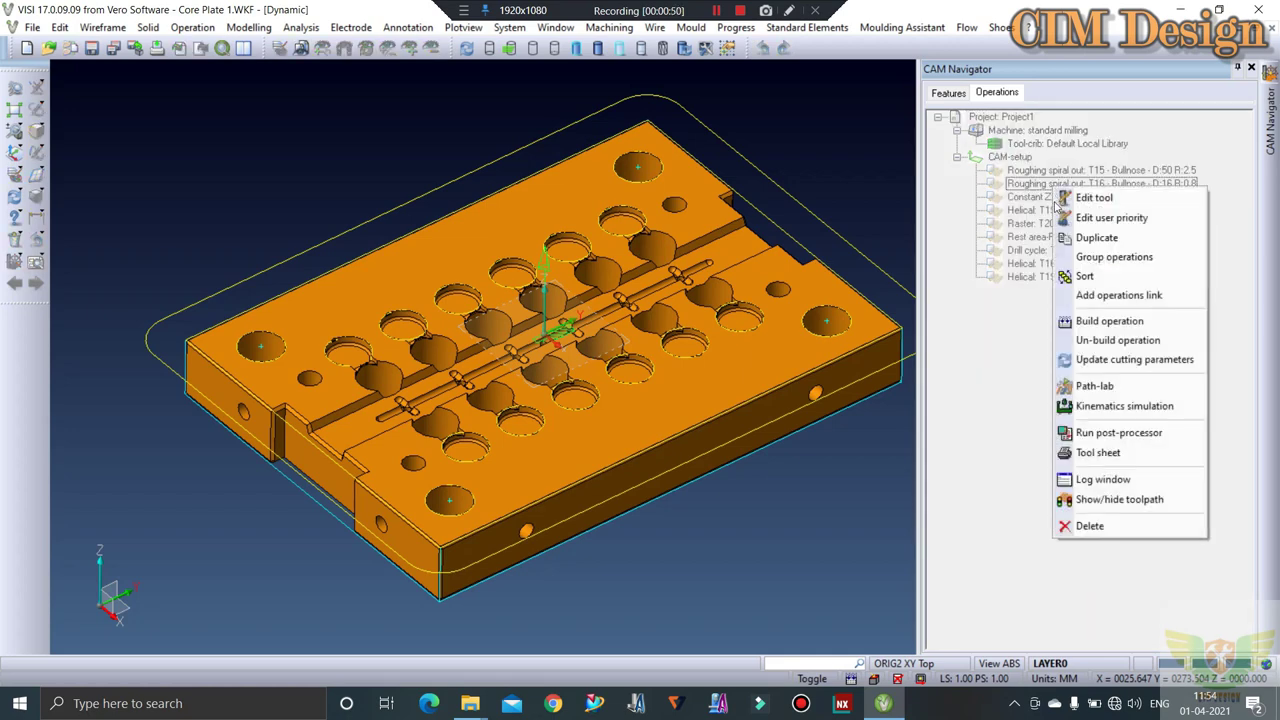
{"action": "left_click", "coordinate": [1118, 407]}
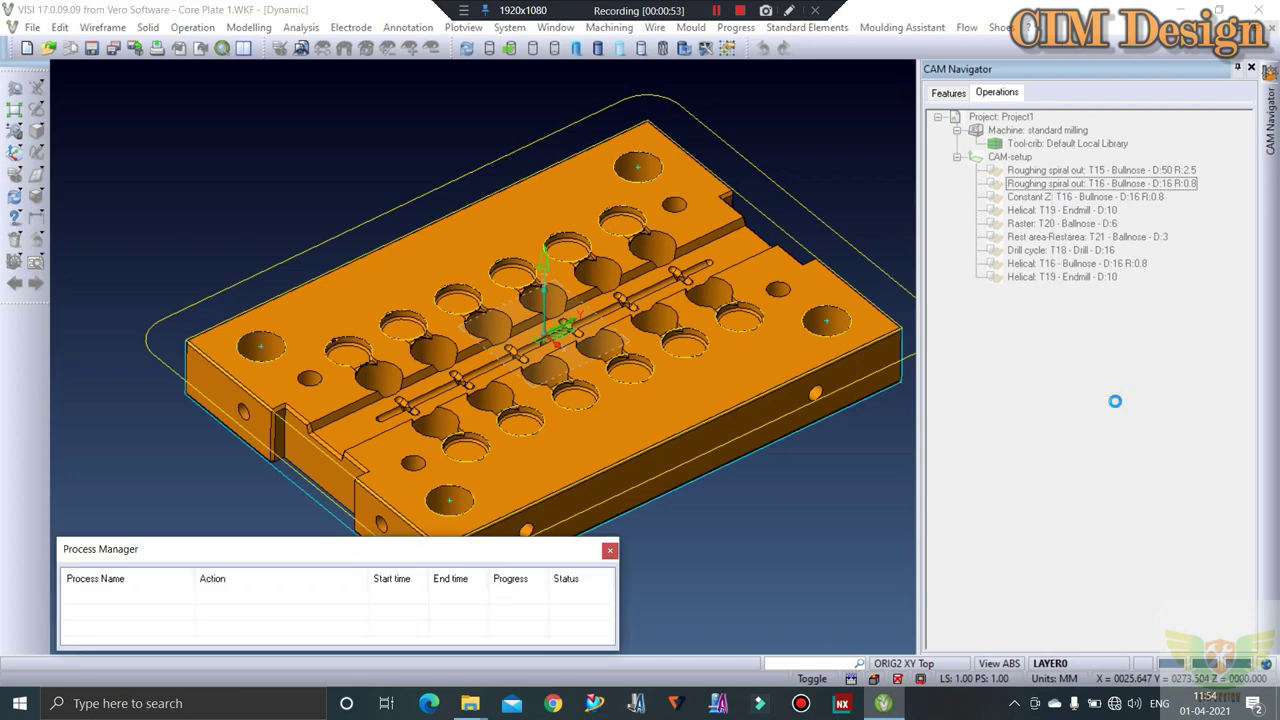
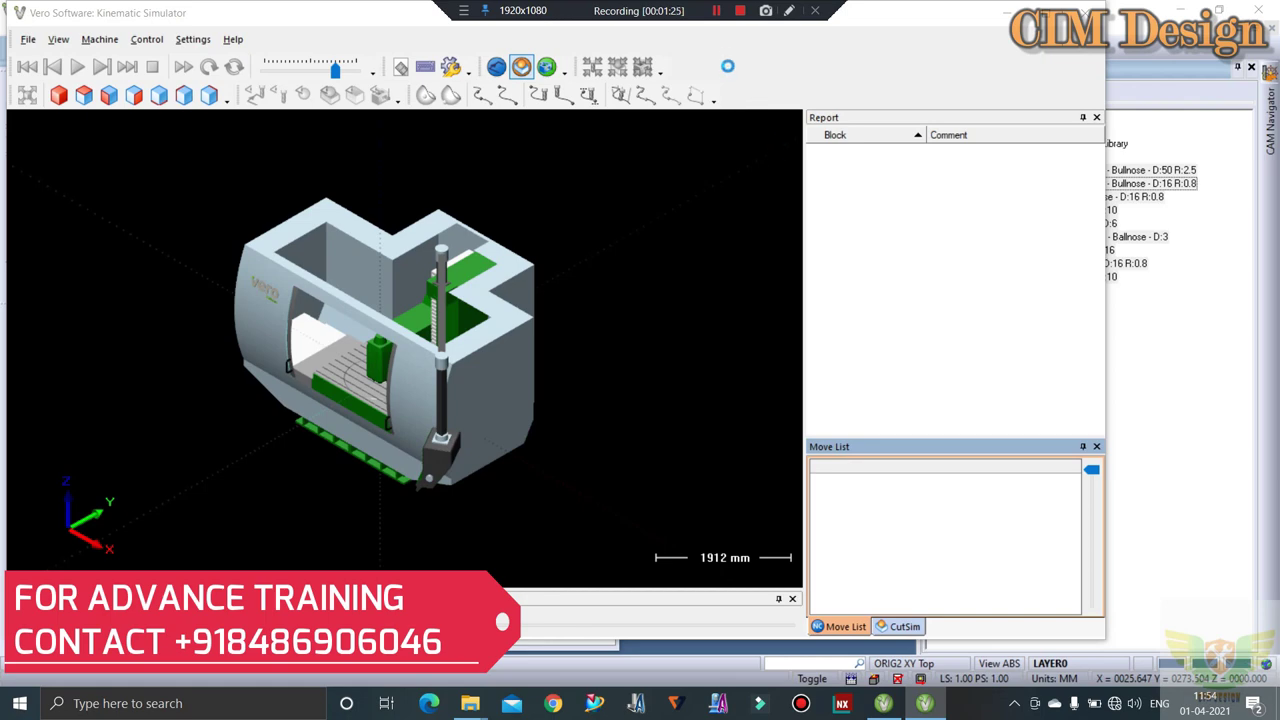
Show the Machine panel with the Standard Milling component tree using Settings > Windows > Machine
{"action": "left_click", "coordinate": [721, 12]}
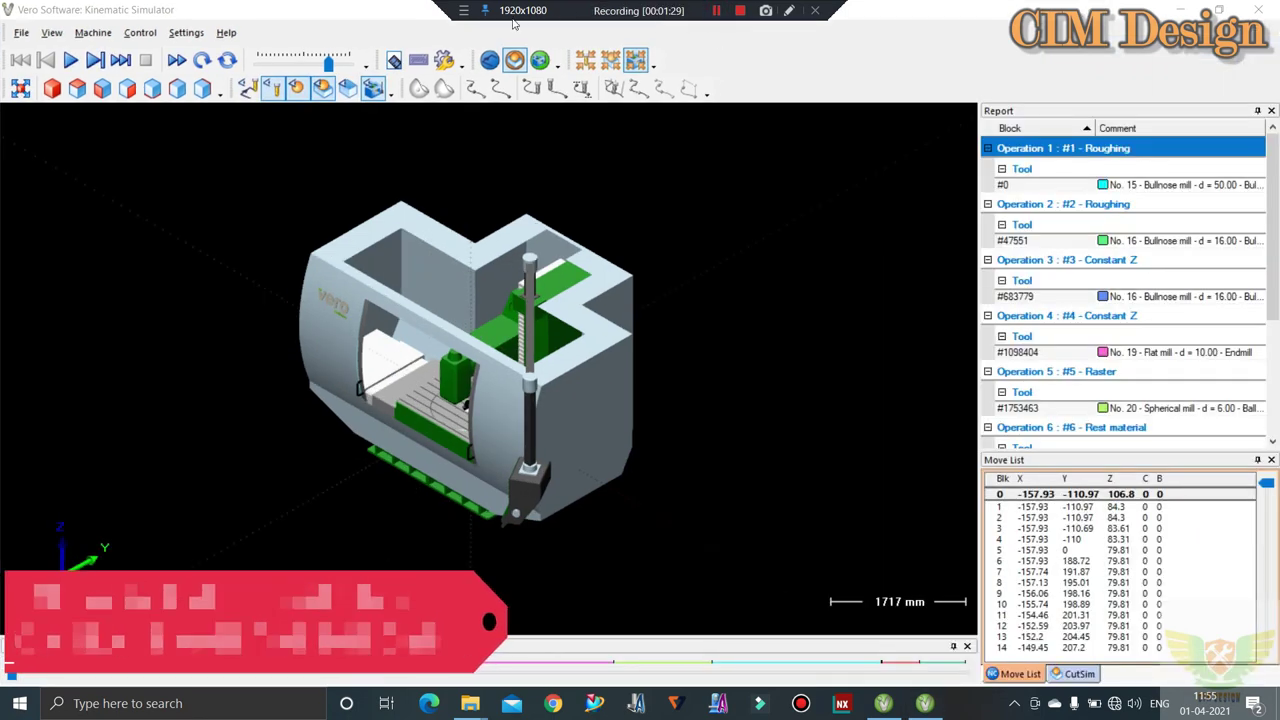
{"action": "left_click", "coordinate": [186, 32]}
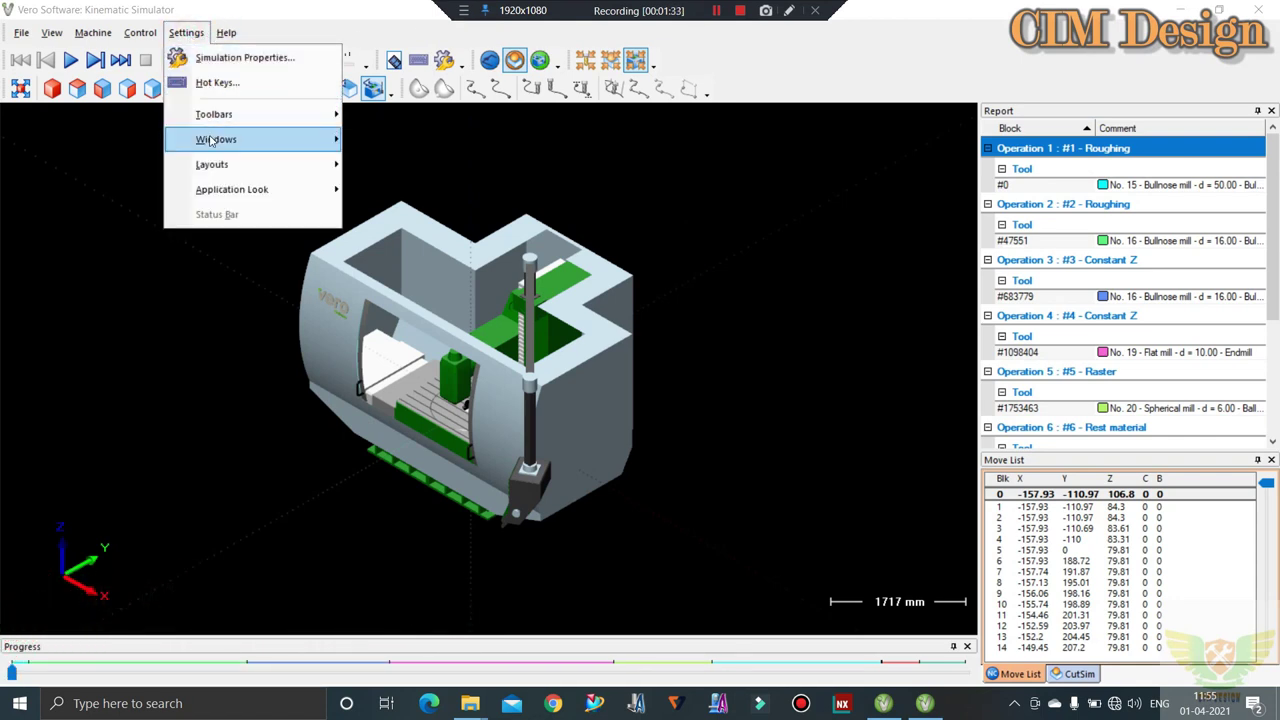
{"action": "mouse_move", "coordinate": [216, 139]}
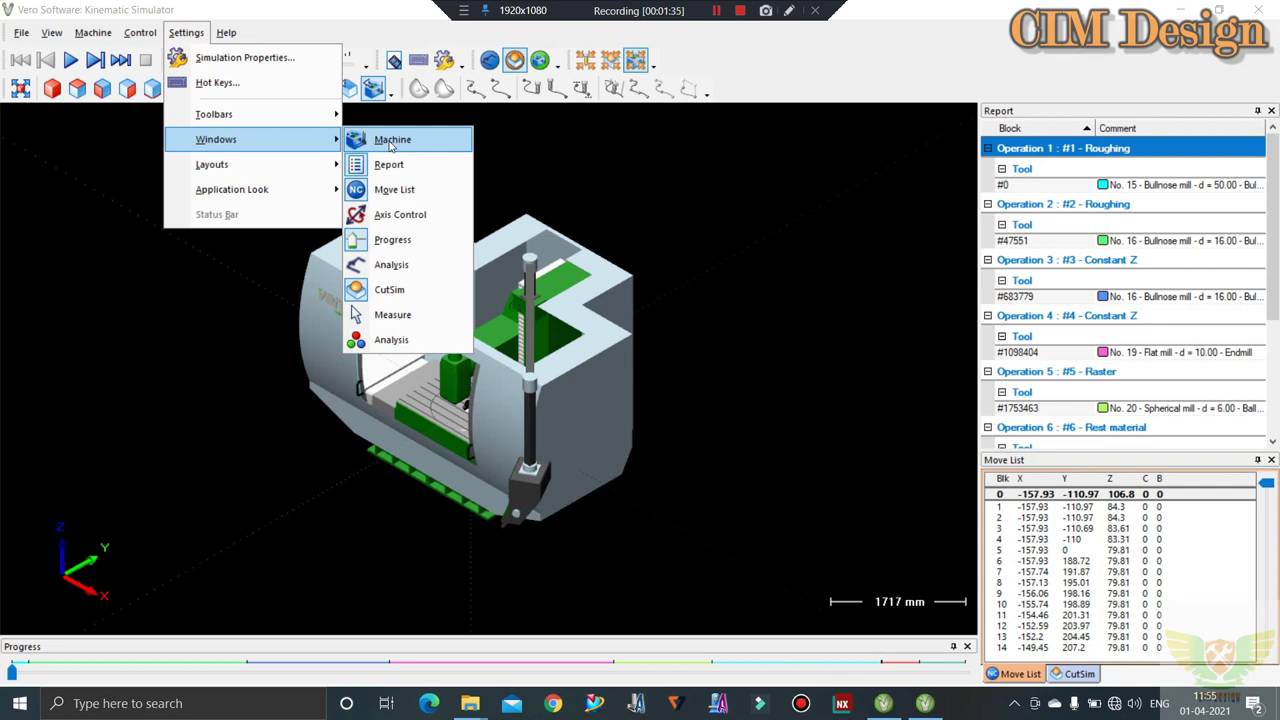
{"action": "left_click", "coordinate": [390, 146]}
Hide the entire Standard Milling machine model from the Machine tree
{"action": "scroll", "coordinate": [1040, 175], "scroll_direction": "up", "scroll_amount": 5}
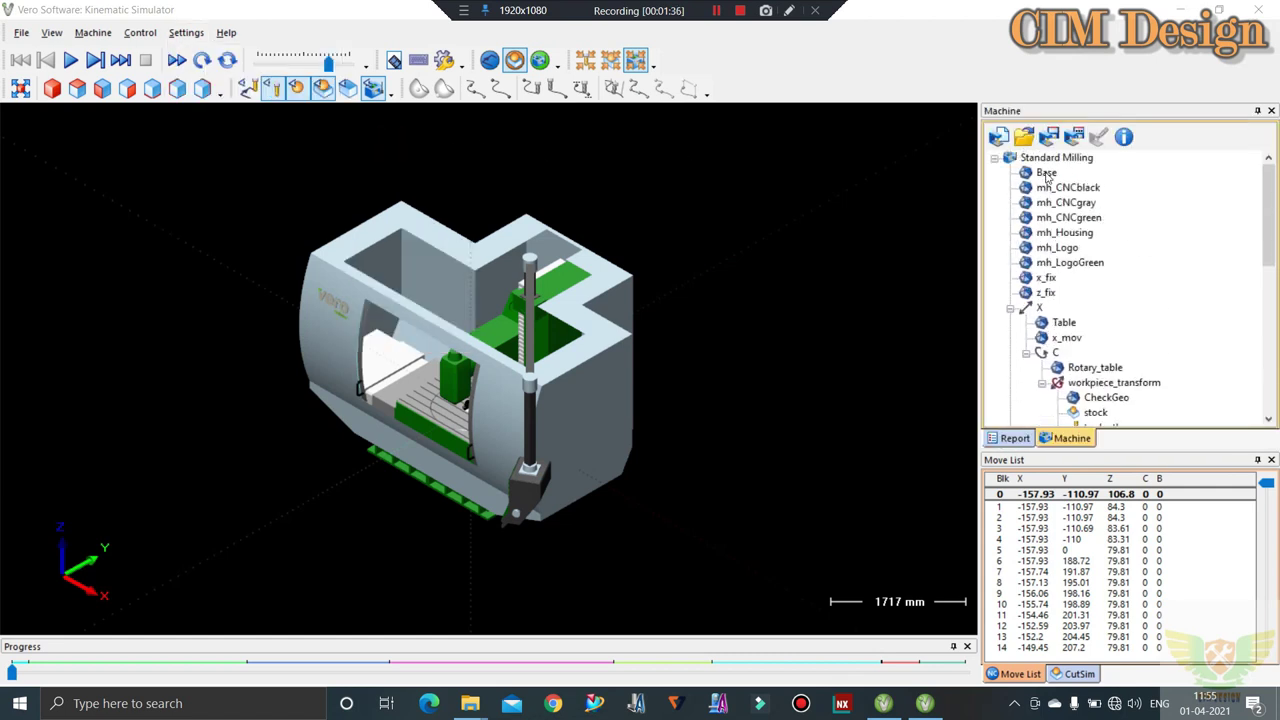
{"action": "left_click", "coordinate": [1070, 158]}
{"action": "right_click", "coordinate": [1071, 160]}
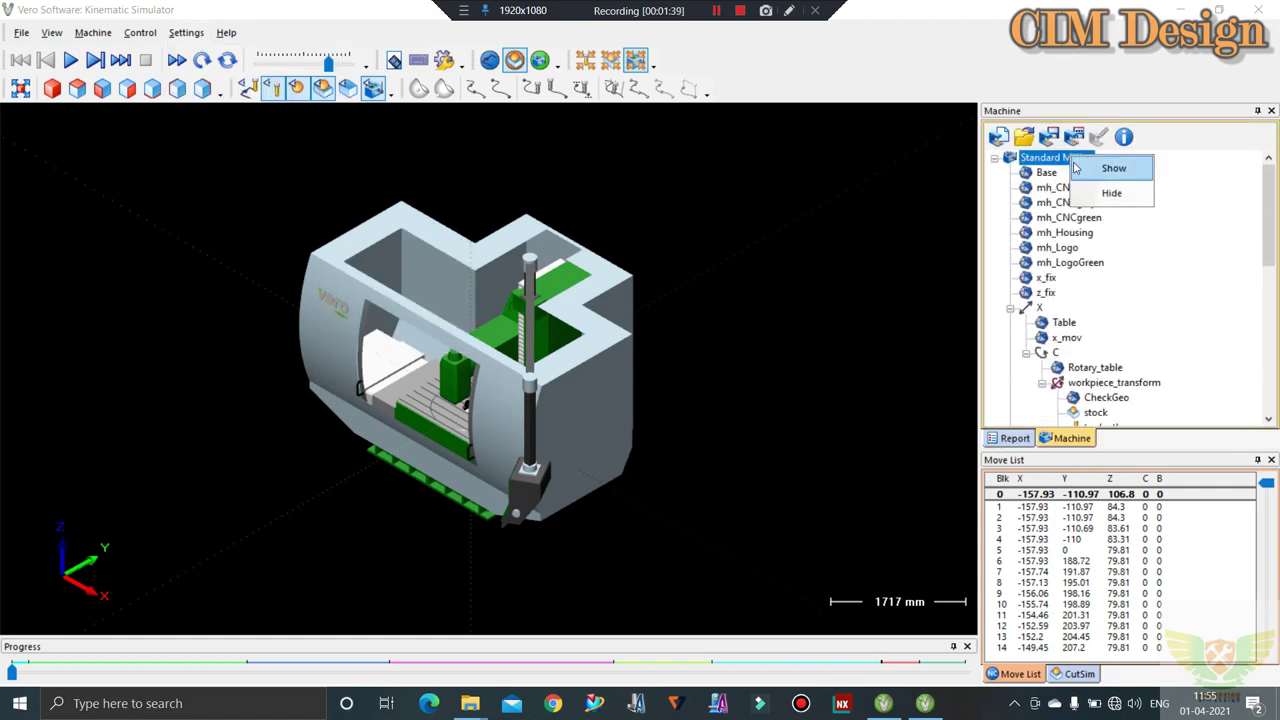
{"action": "left_click", "coordinate": [1060, 322]}
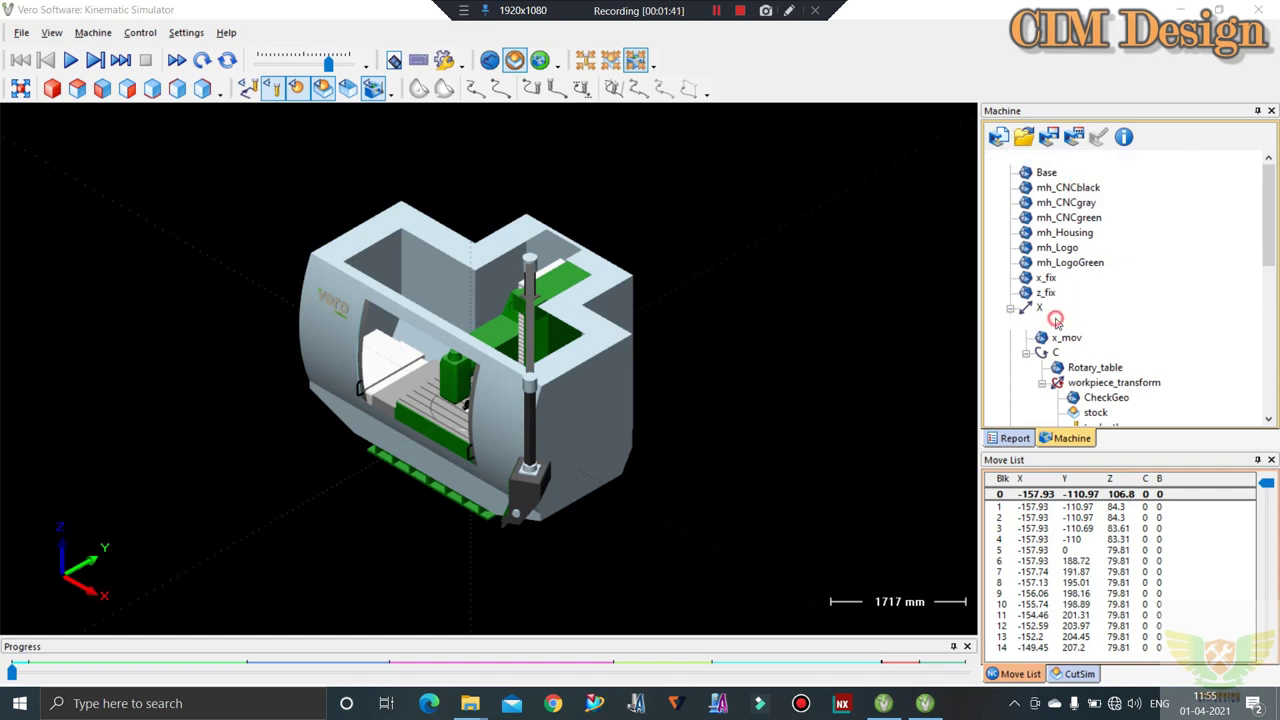
{"action": "left_click", "coordinate": [1060, 232]}
{"action": "left_click", "coordinate": [1058, 158]}
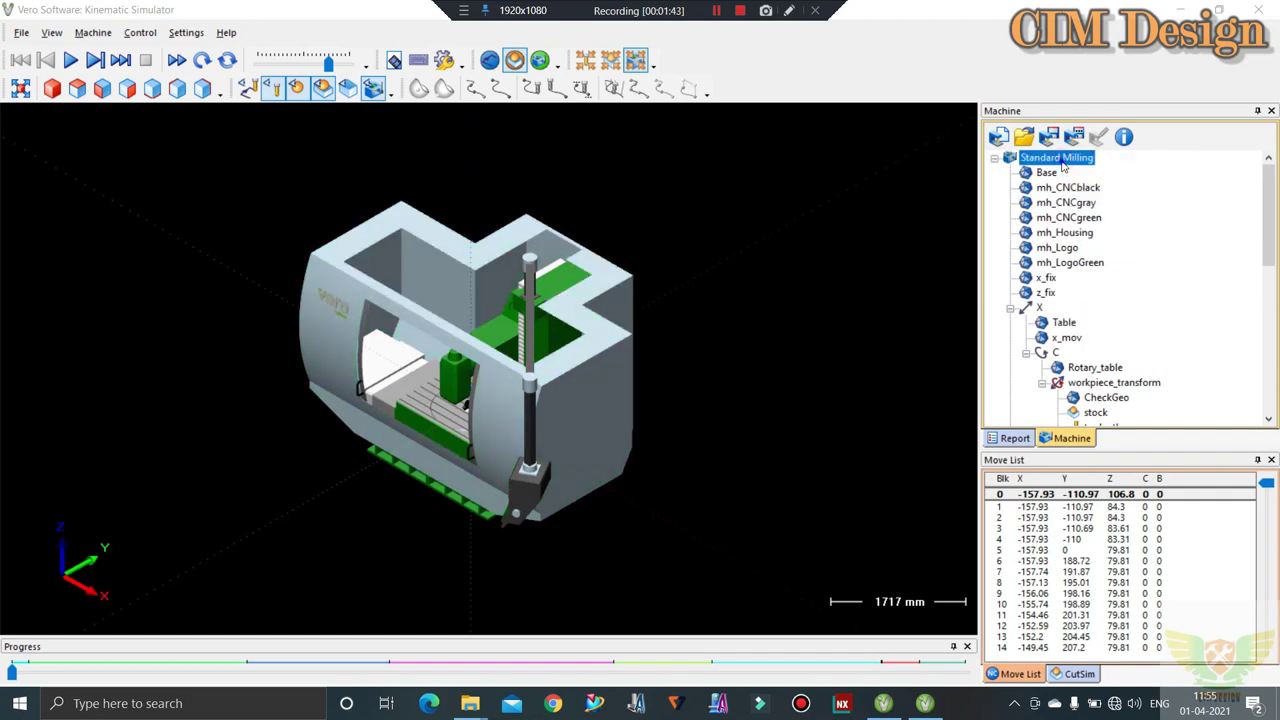
{"action": "right_click", "coordinate": [1061, 160]}
{"action": "left_click", "coordinate": [1100, 199]}
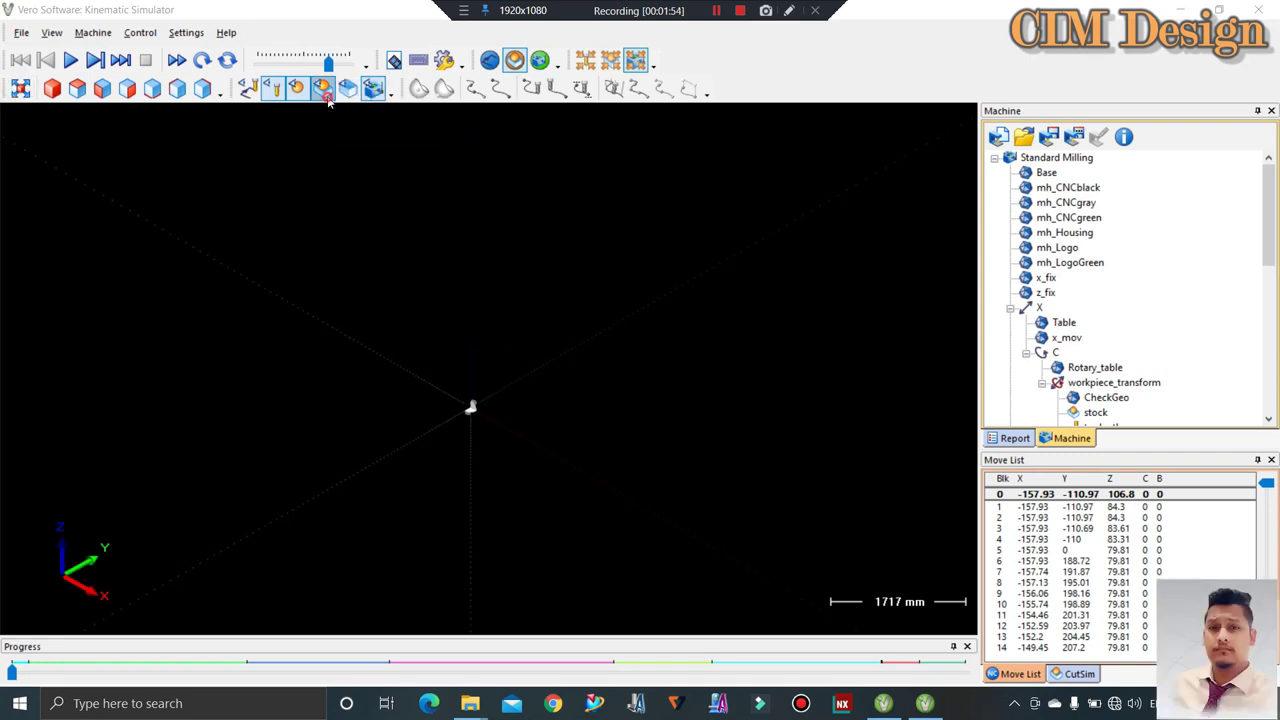
{"action": "left_click", "coordinate": [319, 94]}
Make the stock block visible again and zoom to fit it in the view
{"action": "scroll", "coordinate": [1053, 362], "scroll_direction": "down", "scroll_amount": 2}
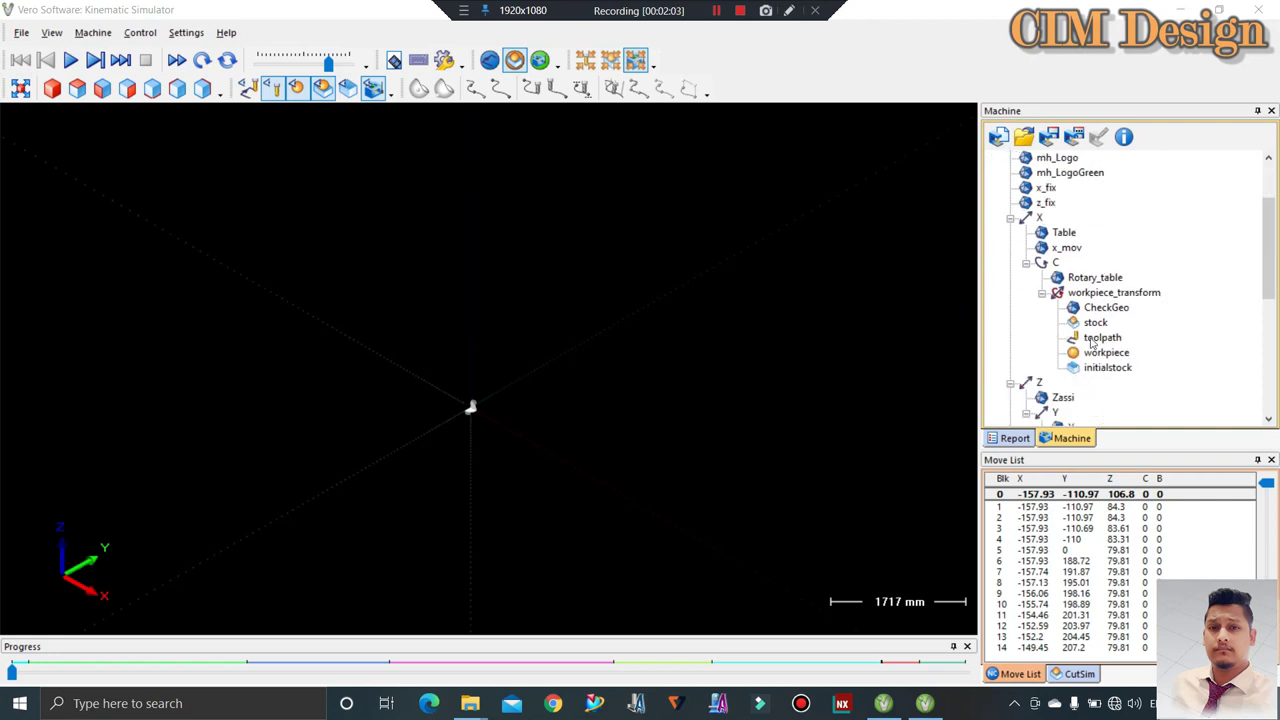
{"action": "scroll", "coordinate": [1070, 340], "scroll_direction": "down", "scroll_amount": 1}
{"action": "left_click", "coordinate": [1093, 265]}
{"action": "right_click", "coordinate": [1097, 281]}
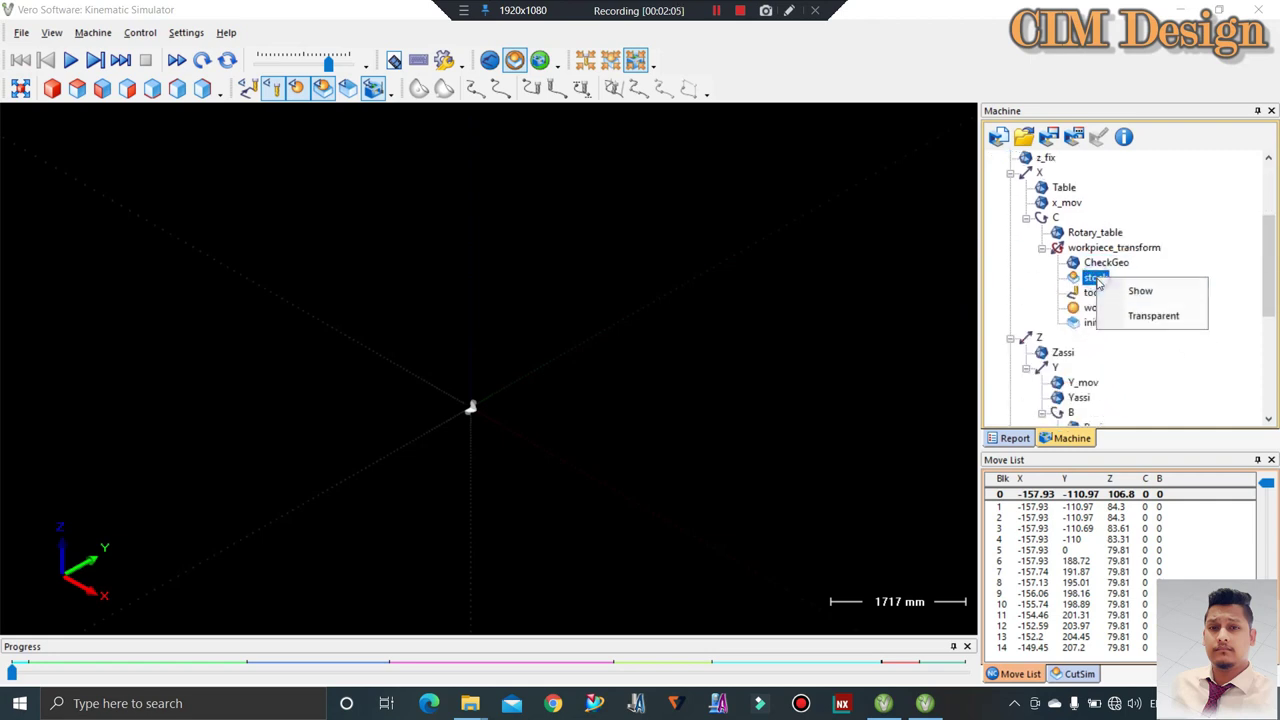
{"action": "left_click", "coordinate": [1138, 289]}
{"action": "scroll", "coordinate": [459, 417], "scroll_direction": "up", "scroll_amount": 1}
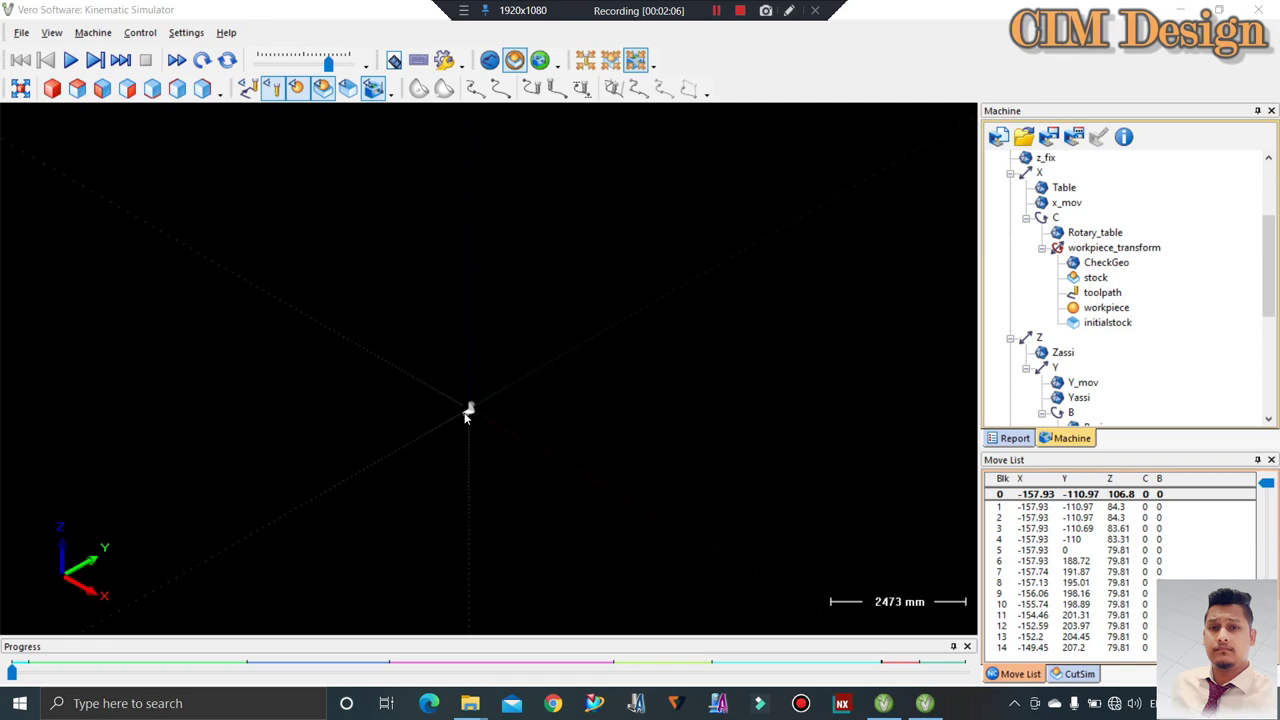
{"action": "scroll", "coordinate": [481, 397], "scroll_direction": "up", "scroll_amount": 5}
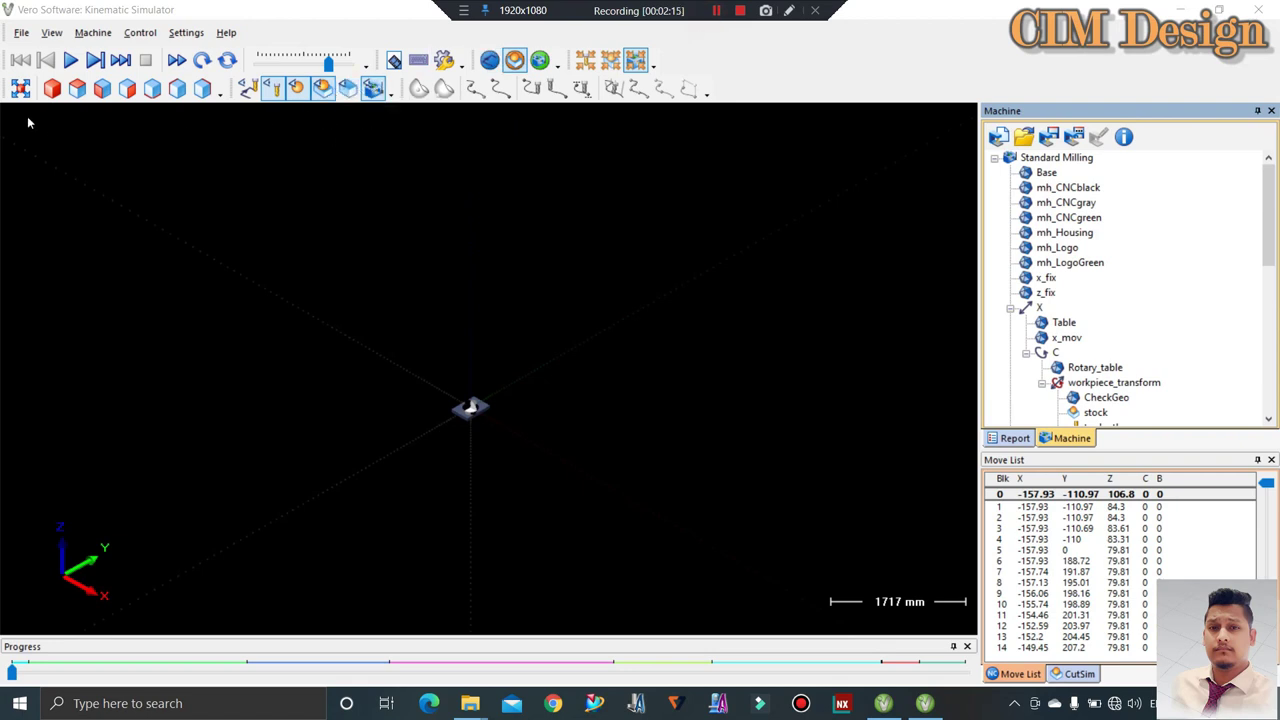
{"action": "left_click", "coordinate": [20, 88]}
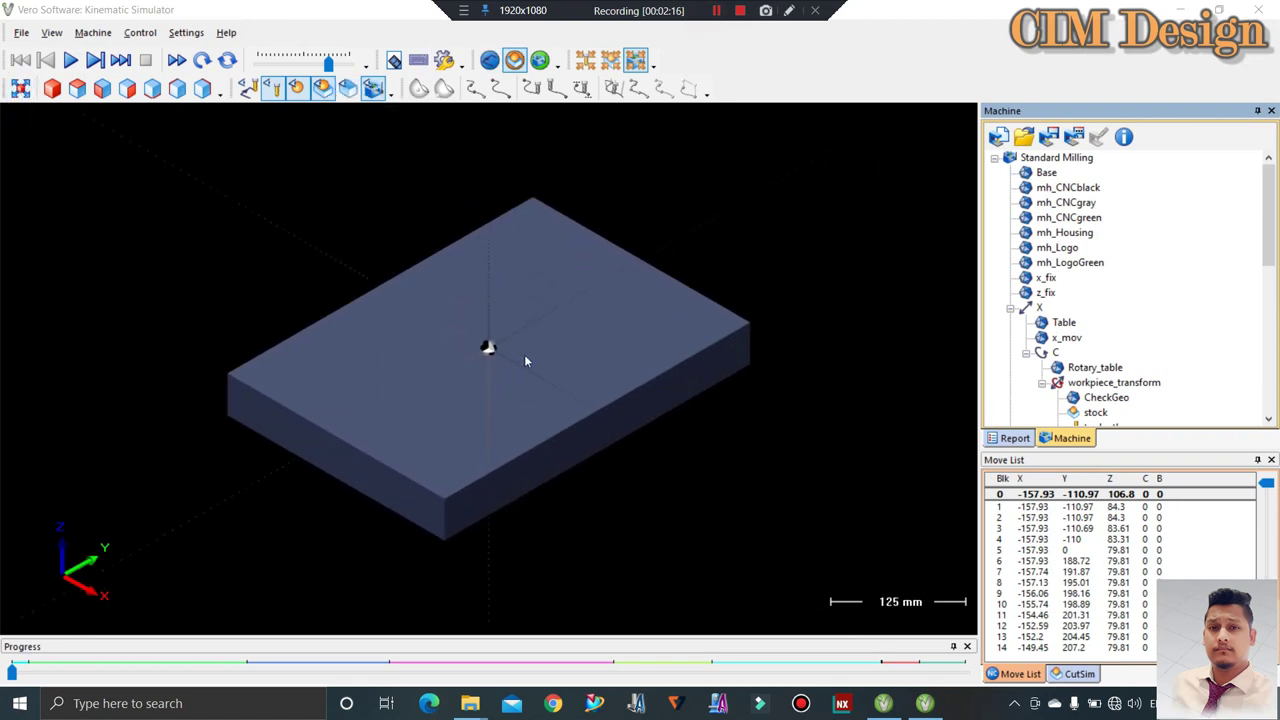
Run the simulation with the tool displayed, speeding playback up and then slowing it down
{"action": "left_click", "coordinate": [70, 61]}
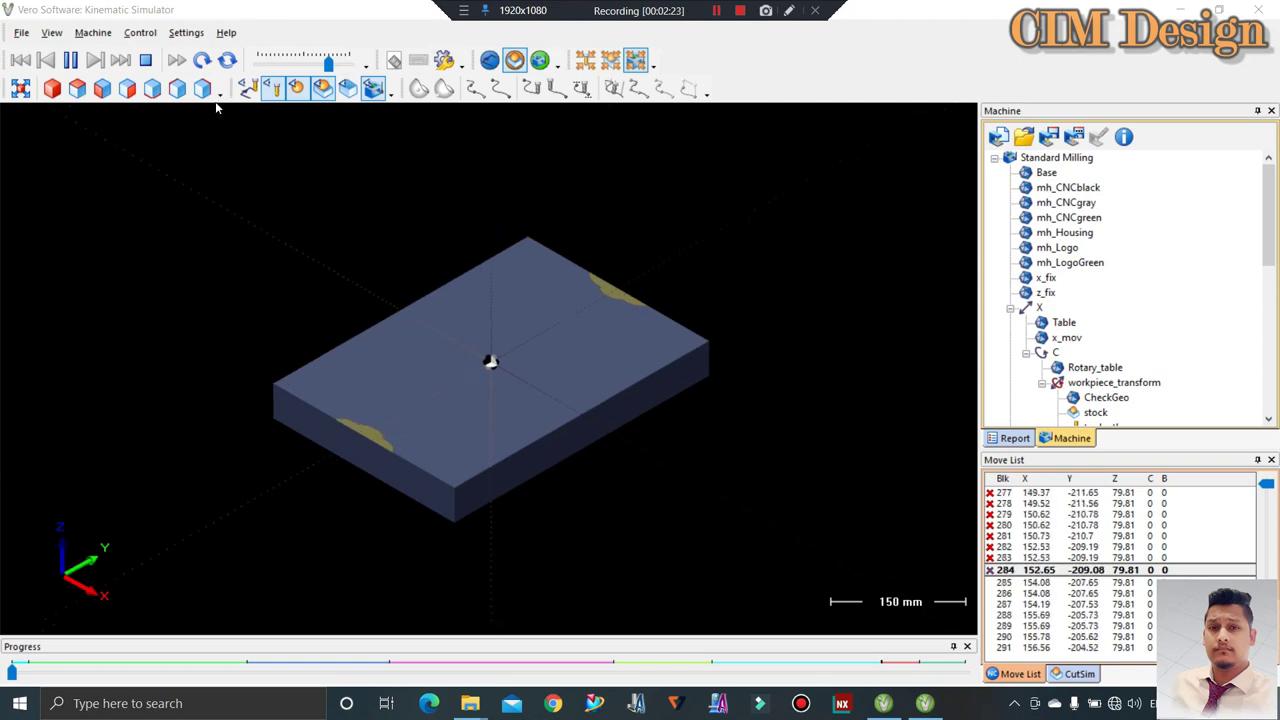
{"action": "left_click", "coordinate": [277, 90]}
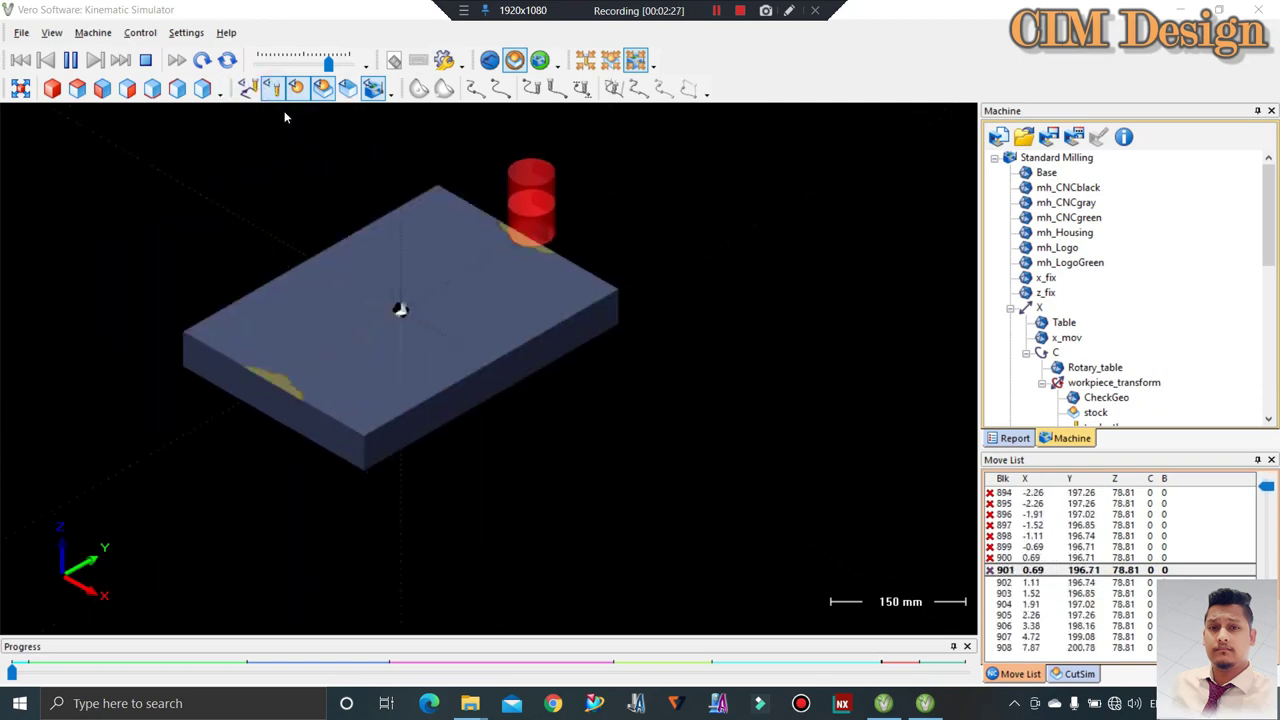
{"action": "left_click_drag", "start_coordinate": [329, 64], "coordinate": [349, 64]}
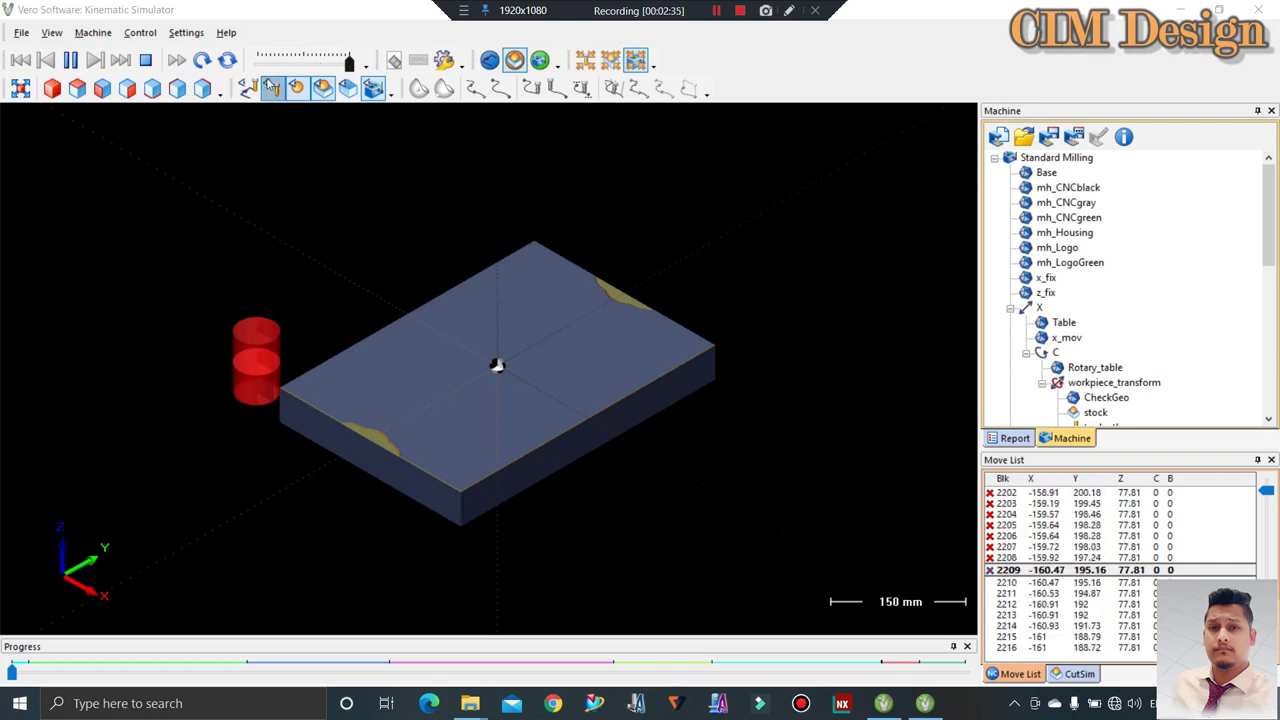
{"action": "scroll", "coordinate": [510, 374], "scroll_direction": "down", "scroll_amount": 2}
{"action": "scroll", "coordinate": [278, 283], "scroll_direction": "up", "scroll_amount": 2}
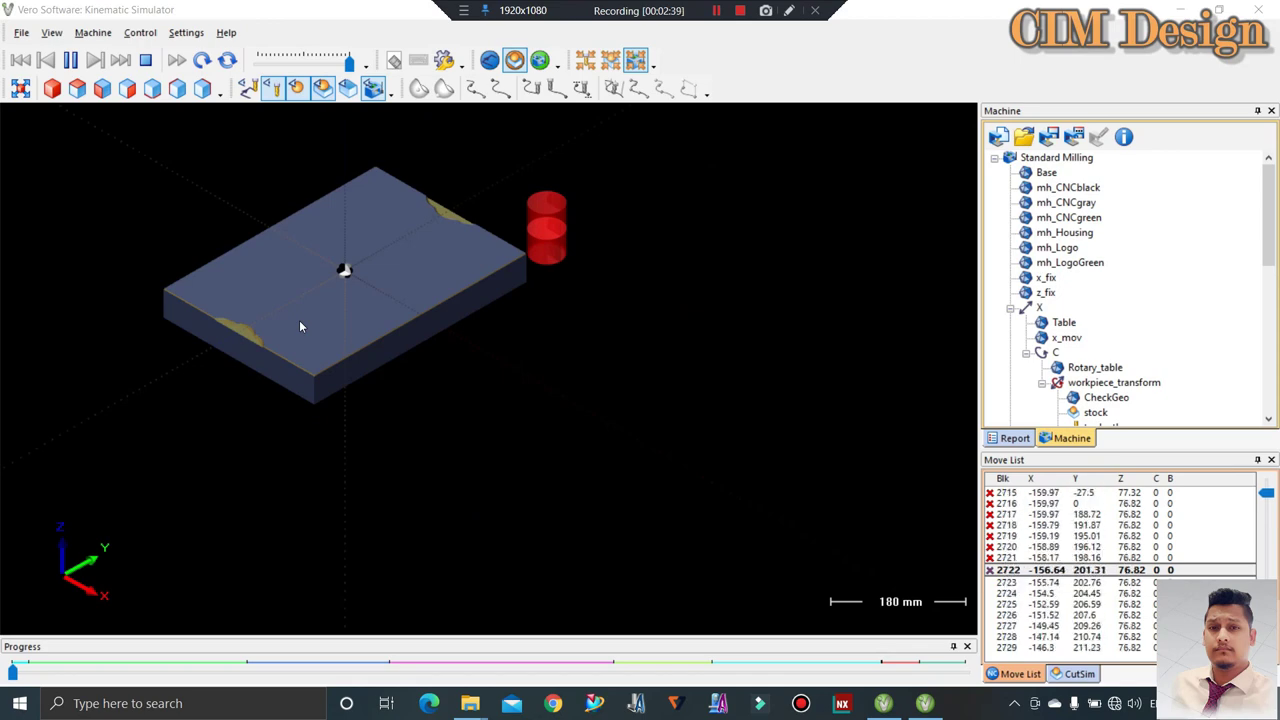
{"action": "scroll", "coordinate": [299, 326], "scroll_direction": "up", "scroll_amount": 1}
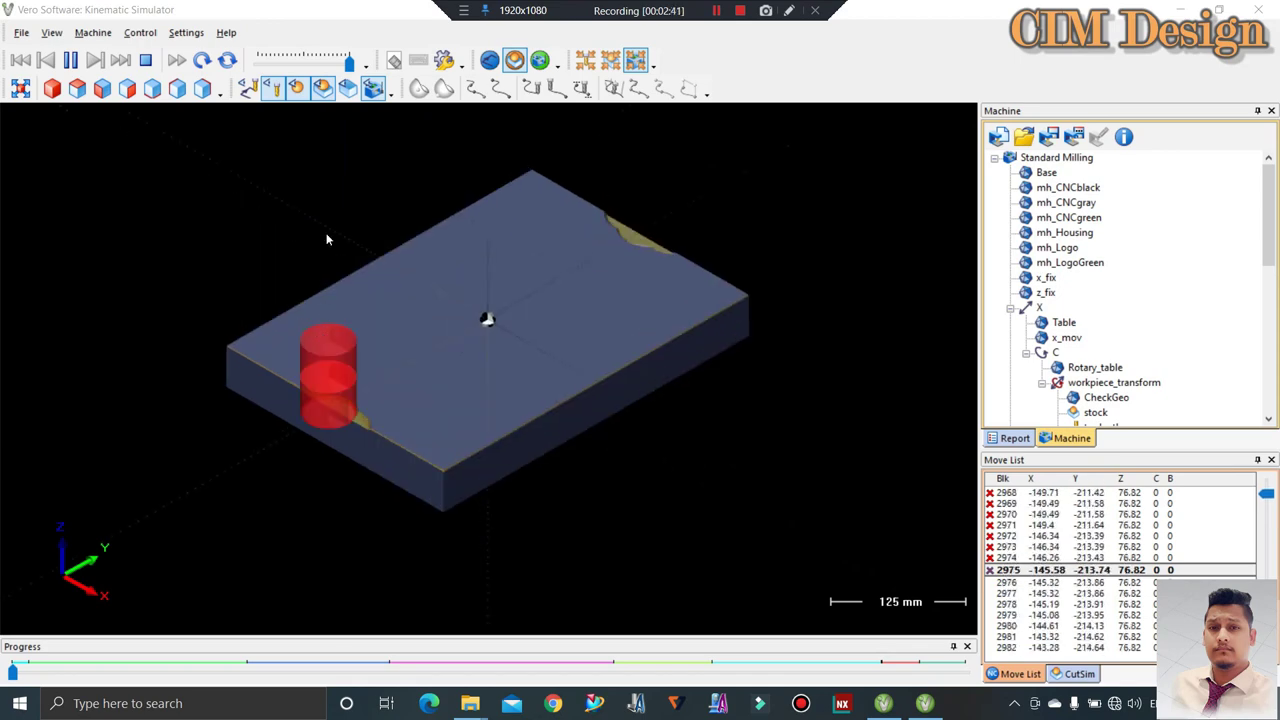
{"action": "left_click_drag", "start_coordinate": [343, 66], "coordinate": [320, 62]}
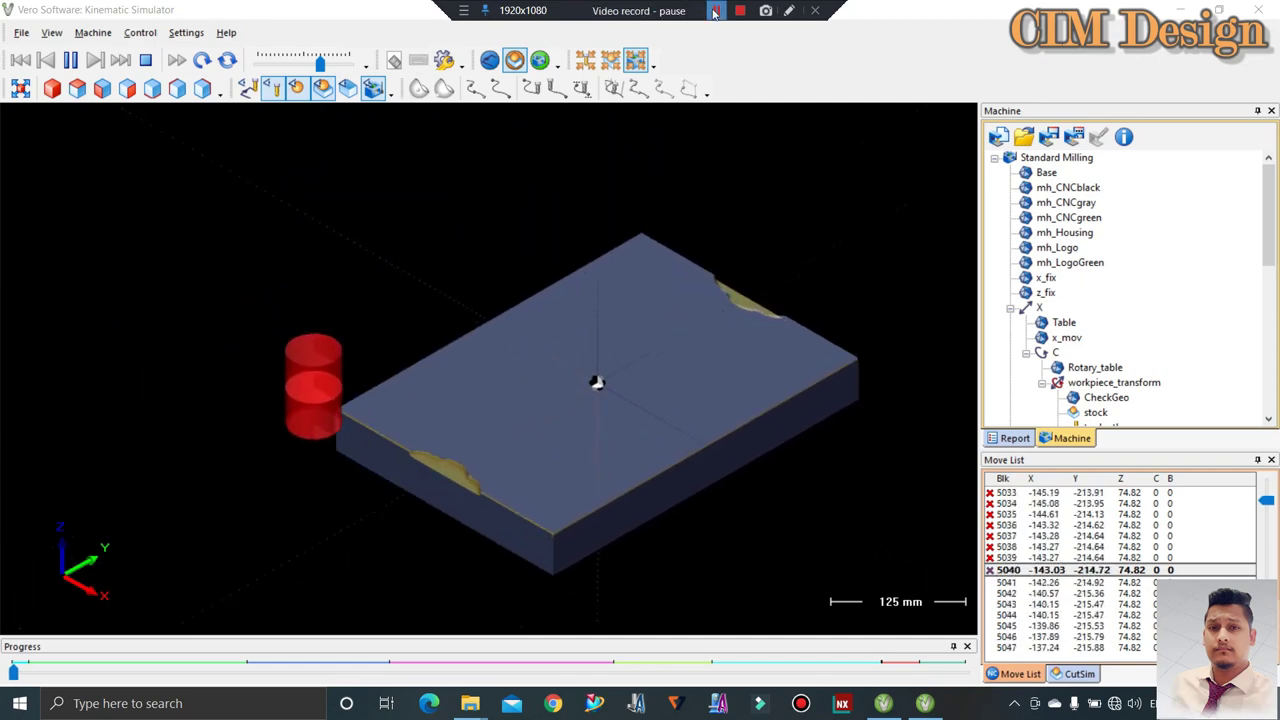
Resume playback until both edge notches are roughed and the hole grid begins, near block 55519
{"action": "left_click", "coordinate": [714, 11]}
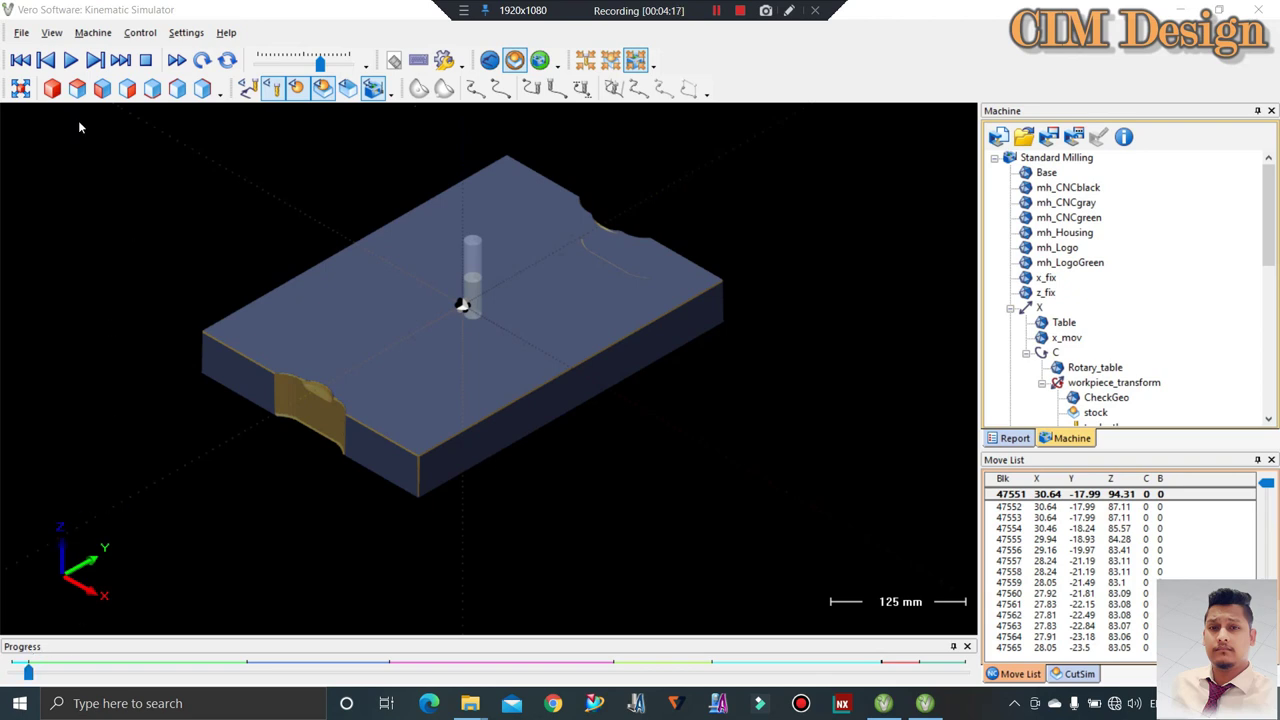
{"action": "left_click", "coordinate": [72, 62]}
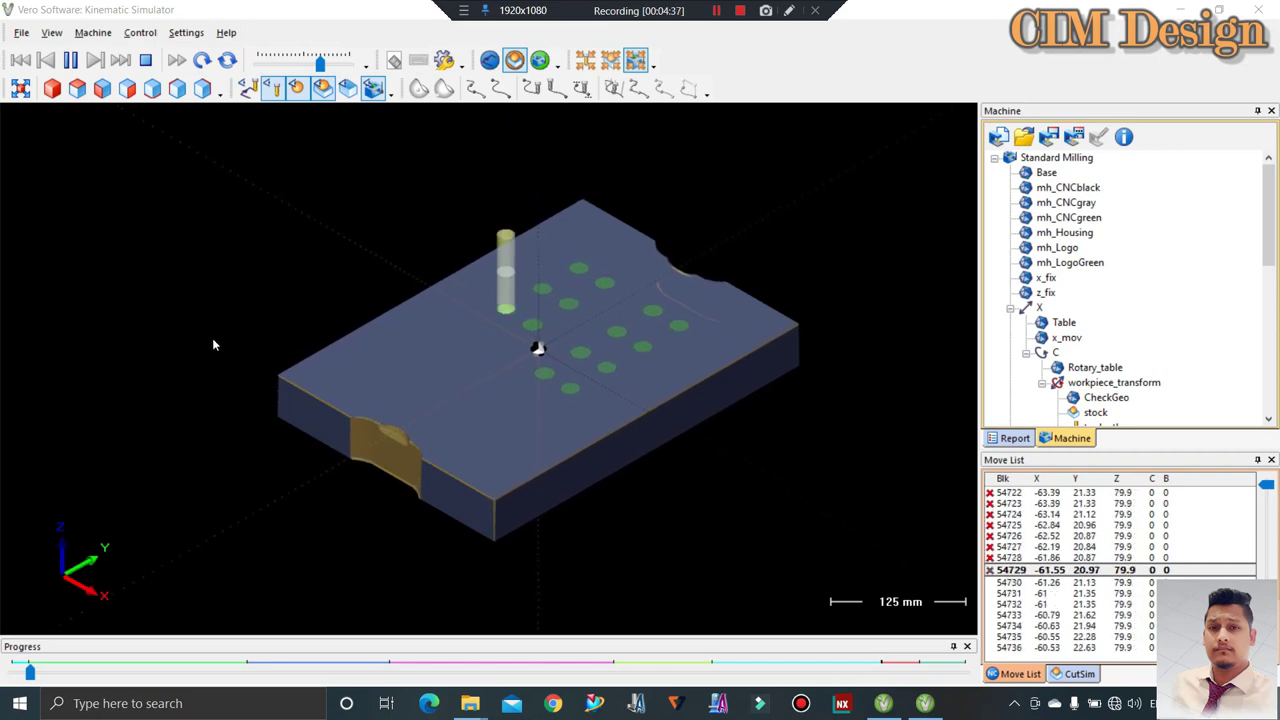
{"action": "left_click", "coordinate": [714, 10]}
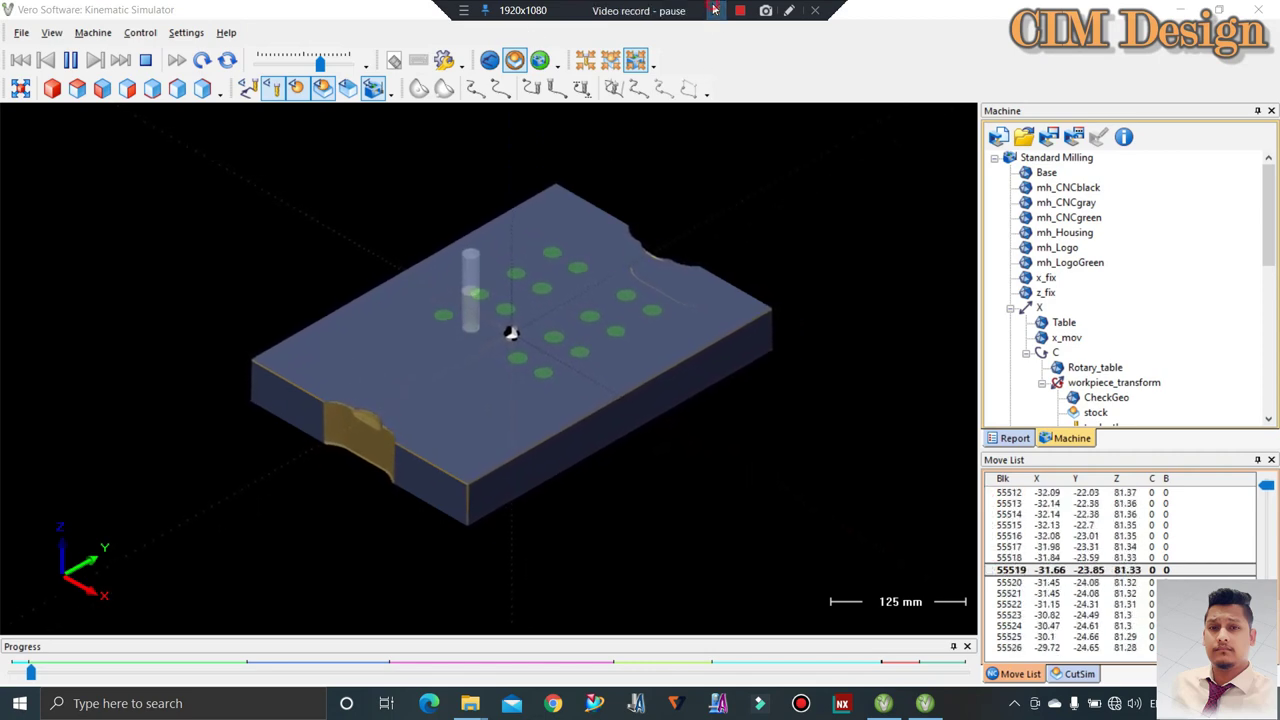
Return the side panel to the operations report and zoom in and out on the cutting area
{"action": "left_click", "coordinate": [714, 10]}
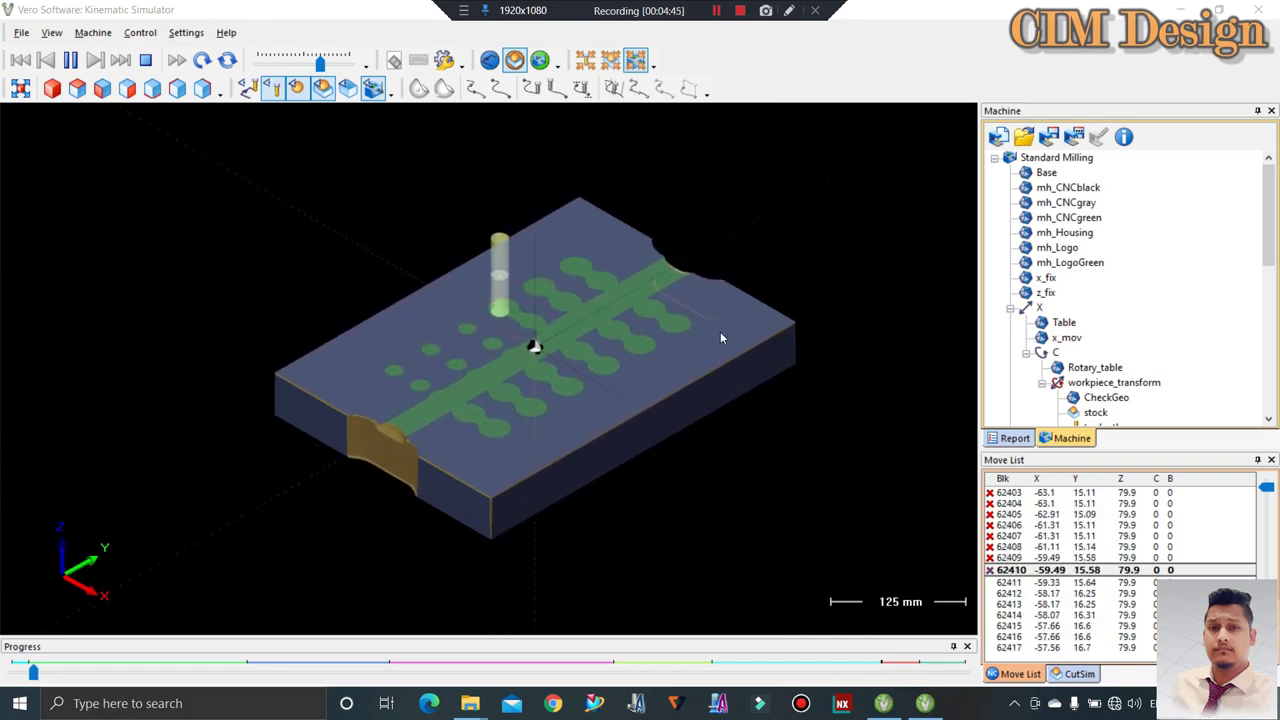
{"action": "left_click", "coordinate": [1014, 438]}
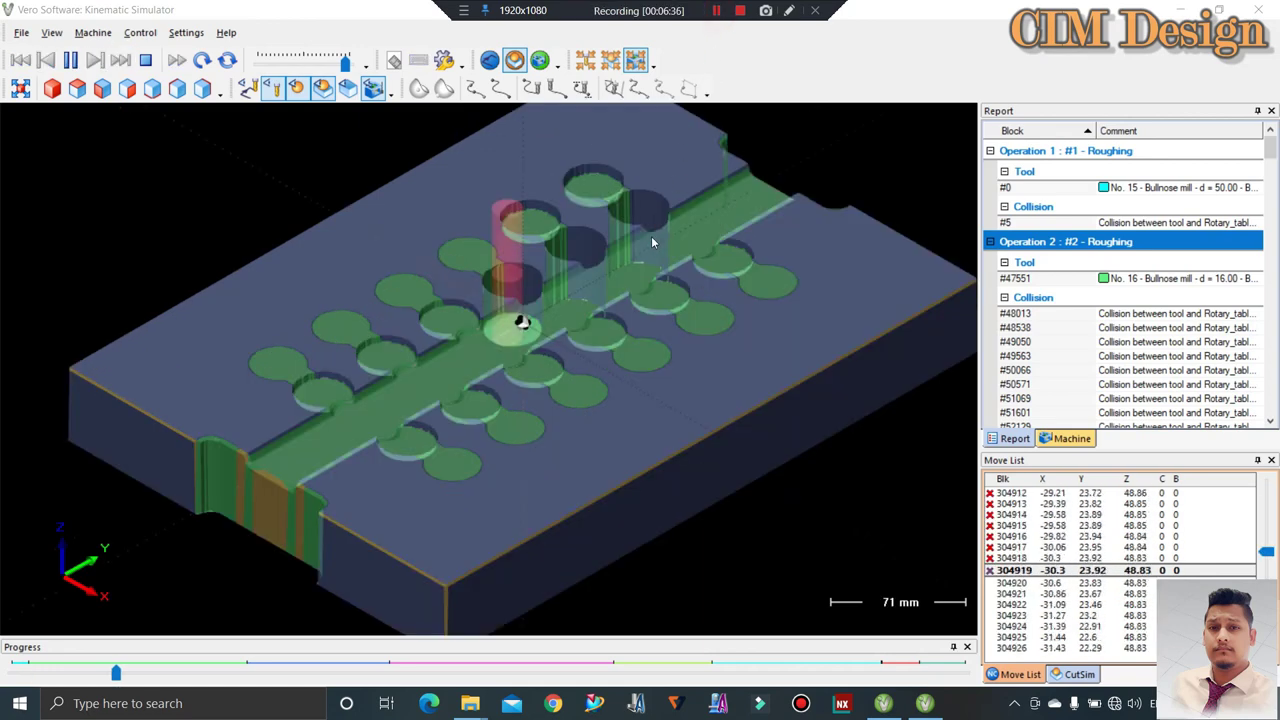
{"action": "scroll", "coordinate": [563, 286], "scroll_direction": "down", "scroll_amount": 2}
{"action": "scroll", "coordinate": [563, 292], "scroll_direction": "down", "scroll_amount": 2}
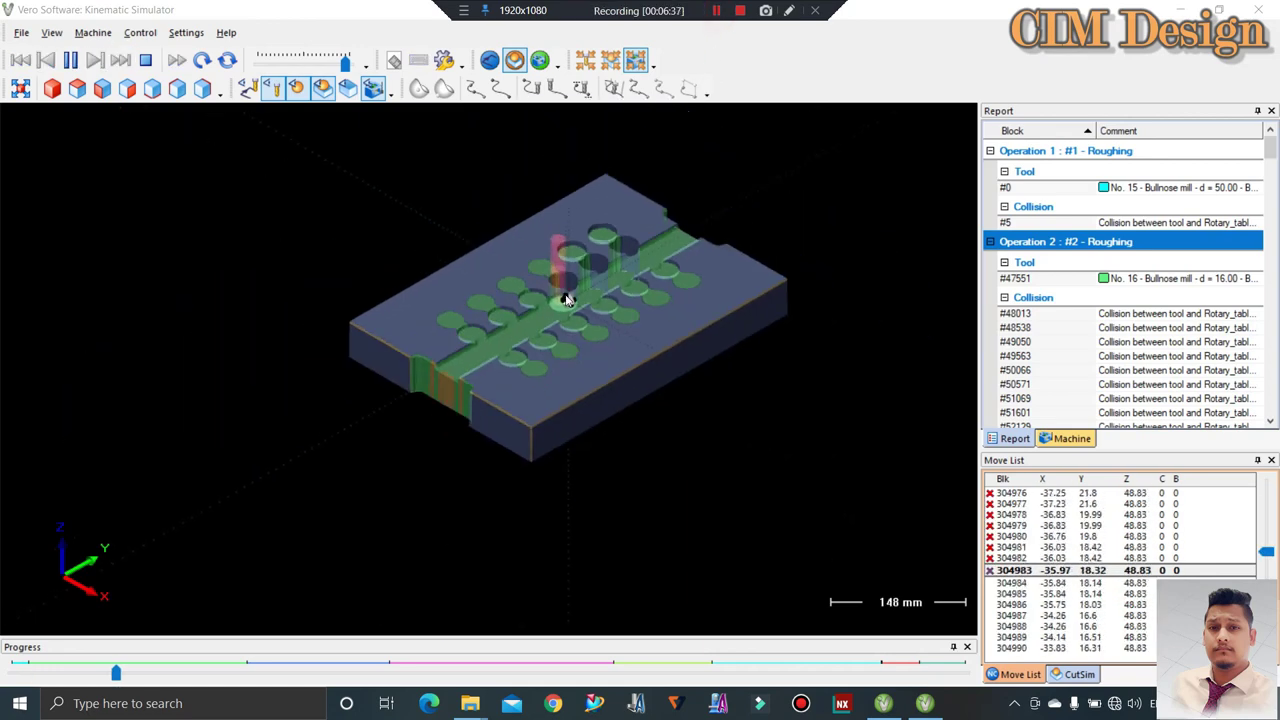
{"action": "scroll", "coordinate": [574, 304], "scroll_direction": "up", "scroll_amount": 4}
{"action": "scroll", "coordinate": [574, 304], "scroll_direction": "up", "scroll_amount": 2}
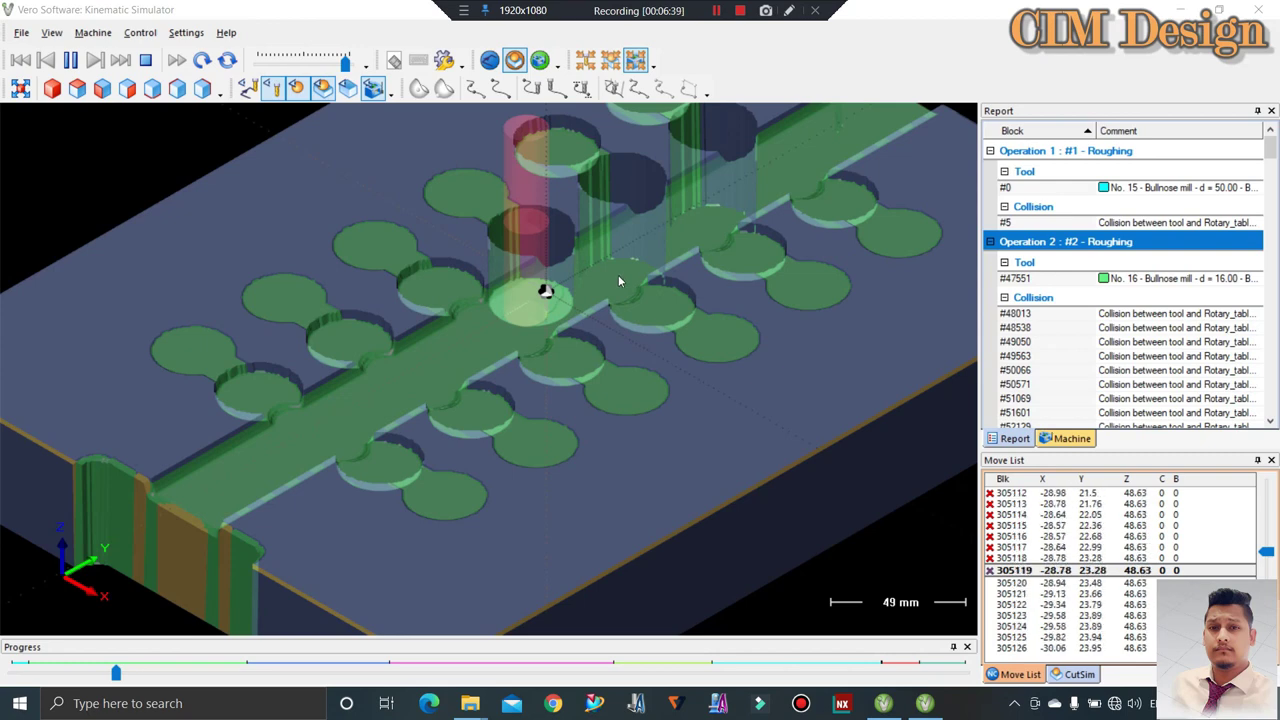
{"action": "scroll", "coordinate": [570, 287], "scroll_direction": "down", "scroll_amount": 2}
{"action": "scroll", "coordinate": [560, 288], "scroll_direction": "up", "scroll_amount": 1}
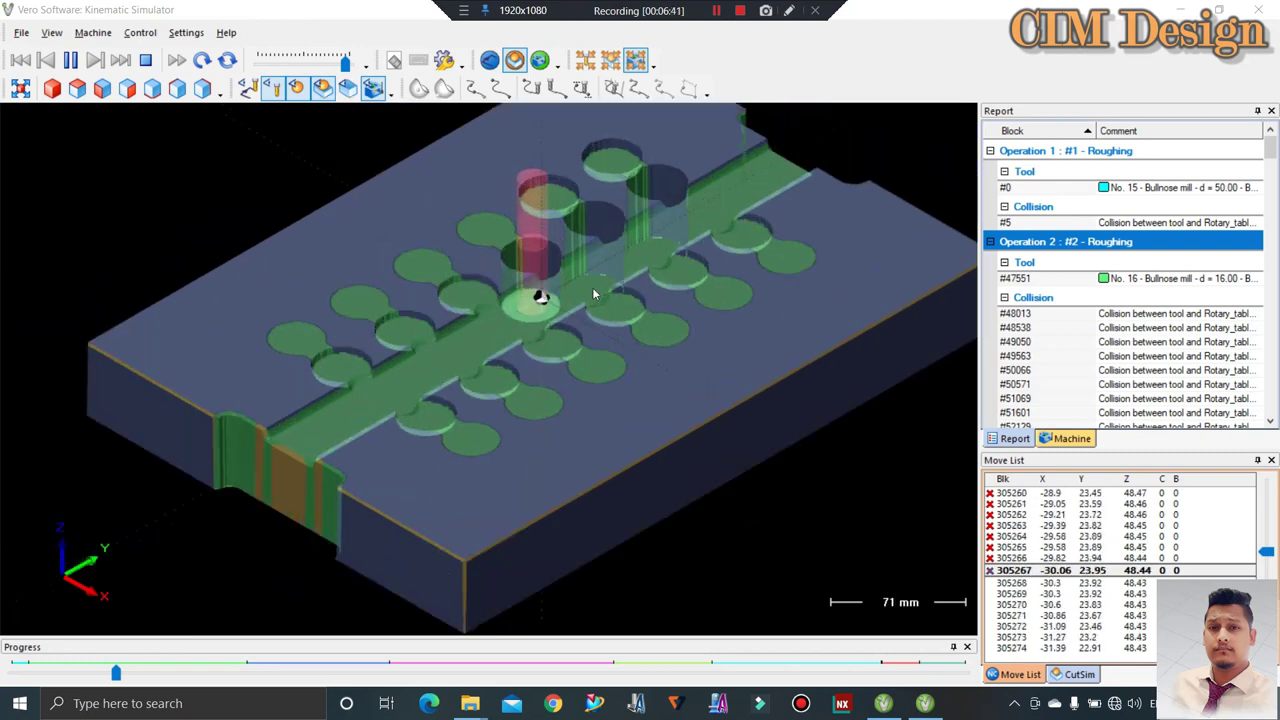
{"action": "scroll", "coordinate": [600, 260], "scroll_direction": "up", "scroll_amount": 1}
{"action": "scroll", "coordinate": [628, 237], "scroll_direction": "down", "scroll_amount": 1}
{"action": "scroll", "coordinate": [648, 200], "scroll_direction": "up", "scroll_amount": 3}
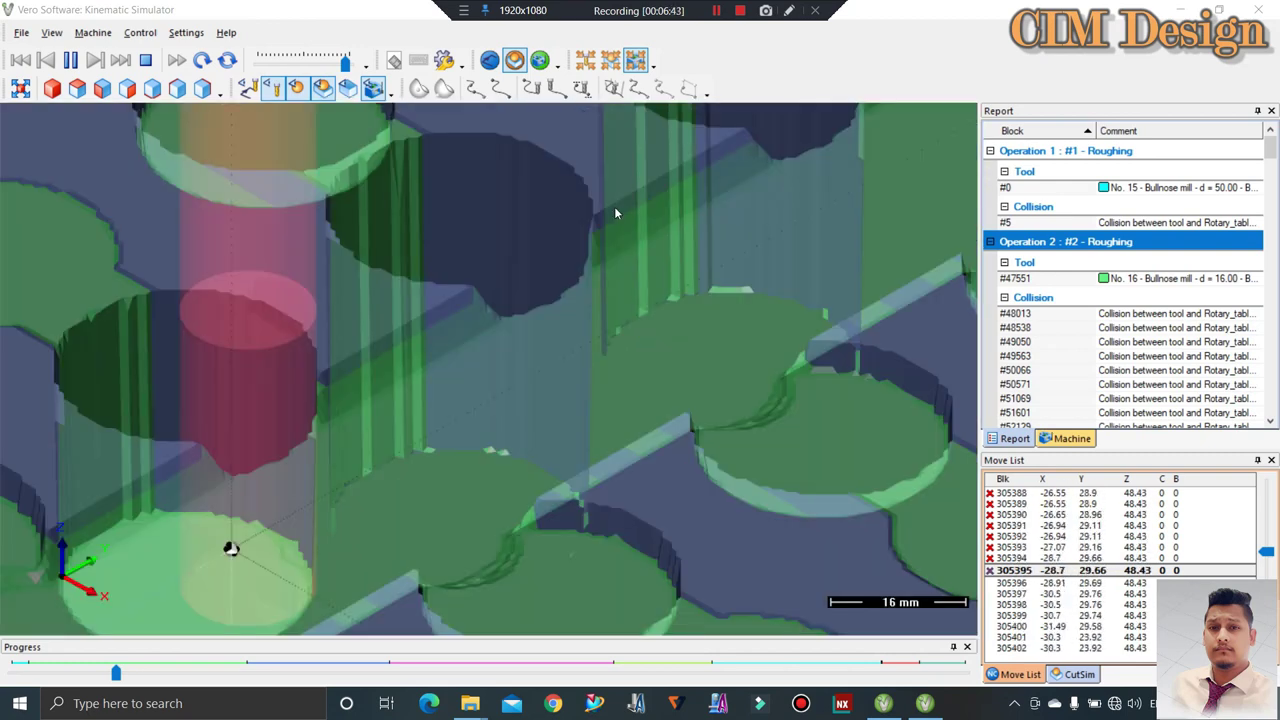
{"action": "scroll", "coordinate": [611, 210], "scroll_direction": "up", "scroll_amount": 2}
{"action": "scroll", "coordinate": [618, 204], "scroll_direction": "down", "scroll_amount": 4}
{"action": "scroll", "coordinate": [622, 198], "scroll_direction": "down", "scroll_amount": 1}
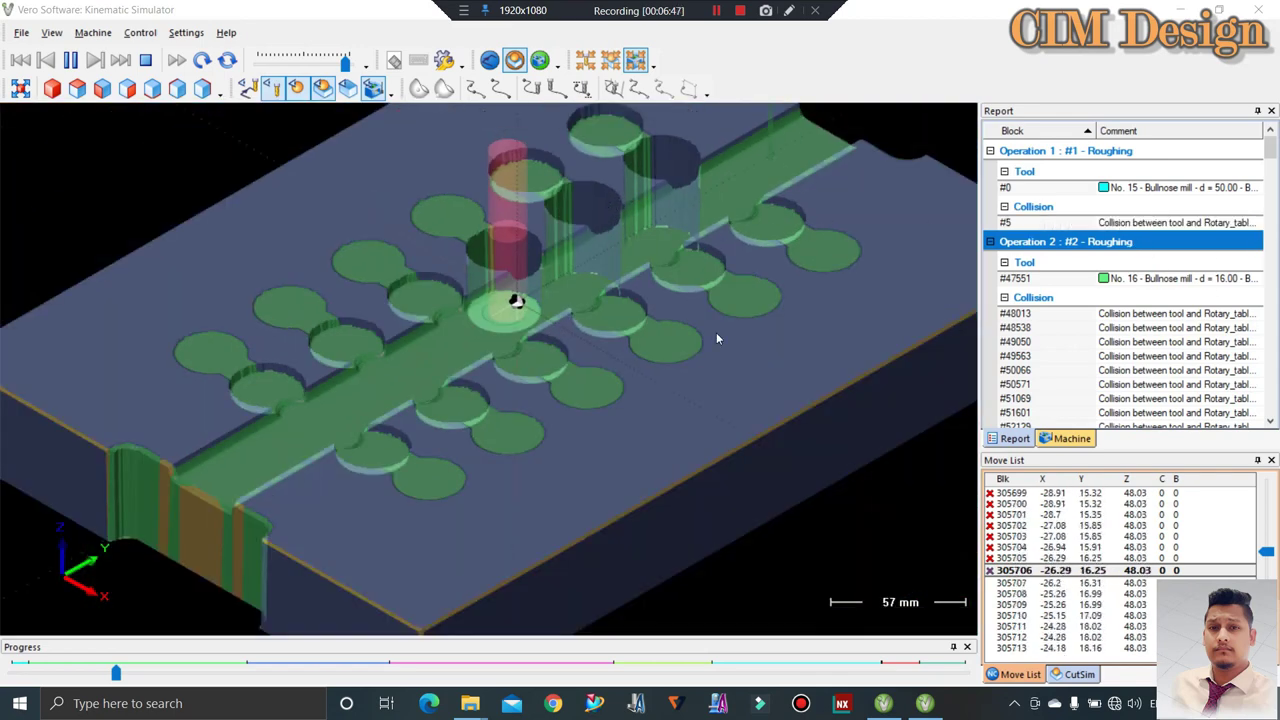
{"action": "scroll", "coordinate": [445, 295], "scroll_direction": "up", "scroll_amount": 1}
{"action": "scroll", "coordinate": [402, 325], "scroll_direction": "down", "scroll_amount": 4}
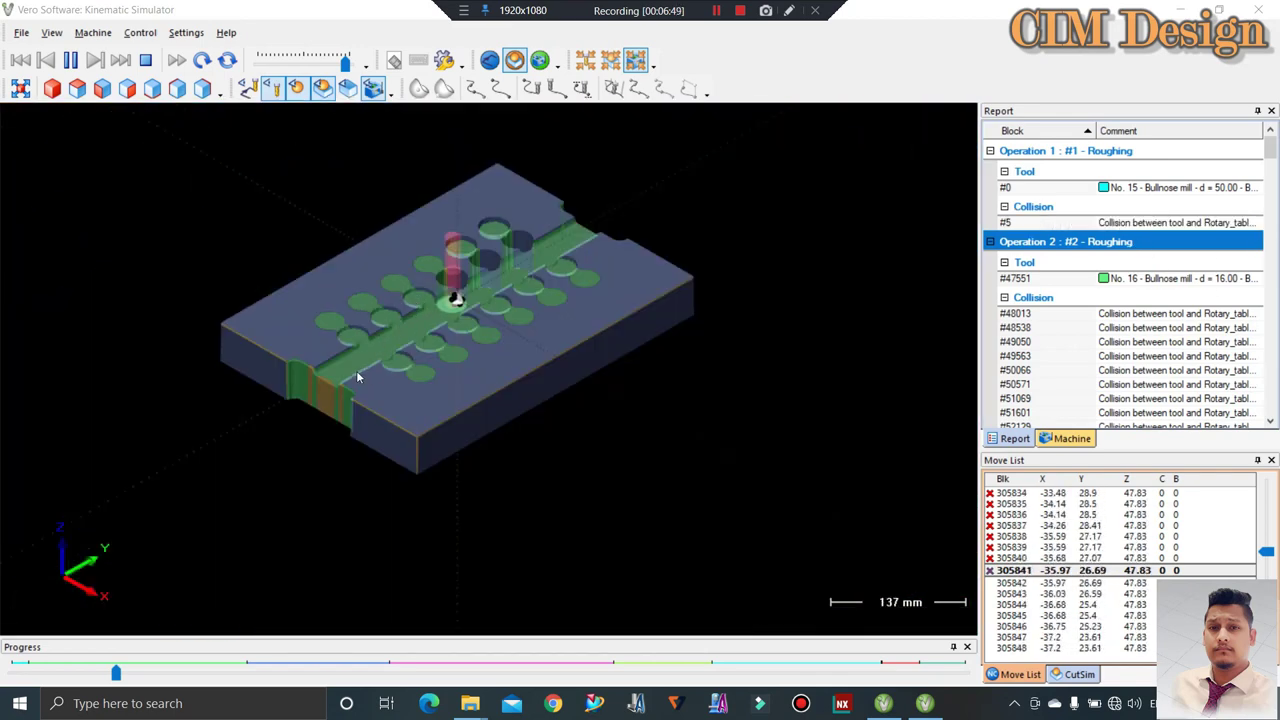
{"action": "scroll", "coordinate": [356, 370], "scroll_direction": "up", "scroll_amount": 1}
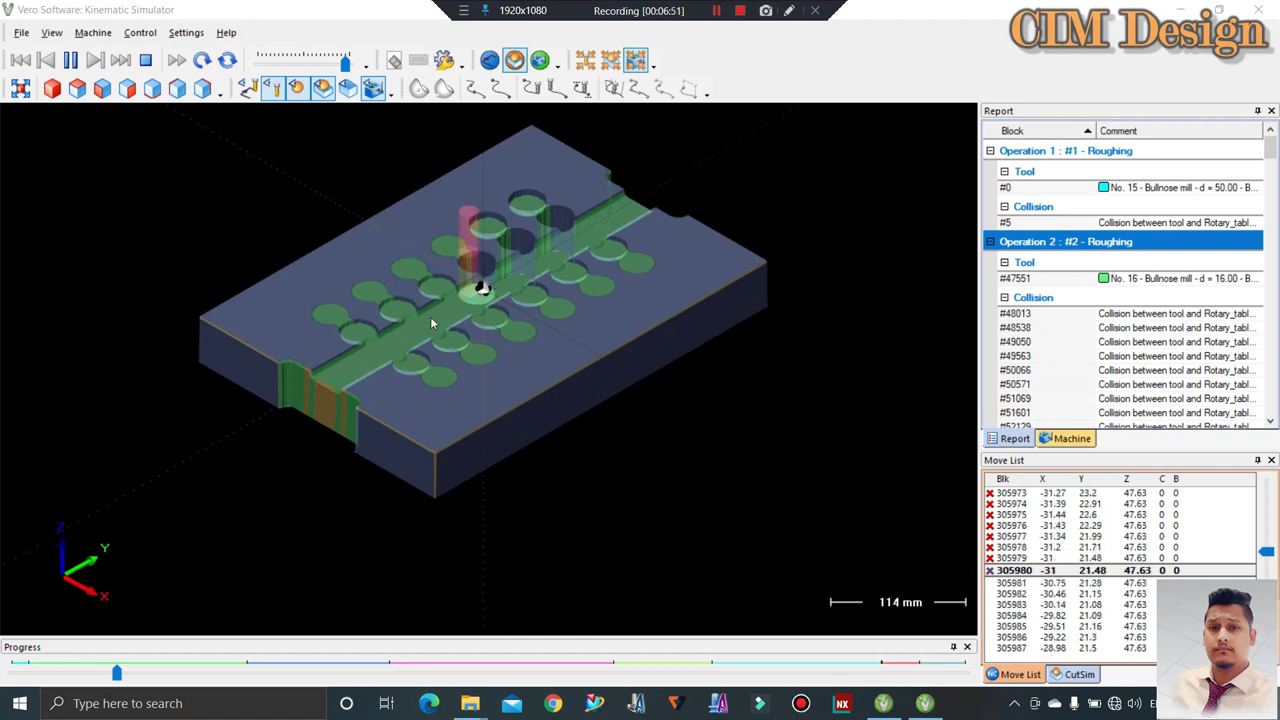
{"action": "scroll", "coordinate": [405, 287], "scroll_direction": "up", "scroll_amount": 1}
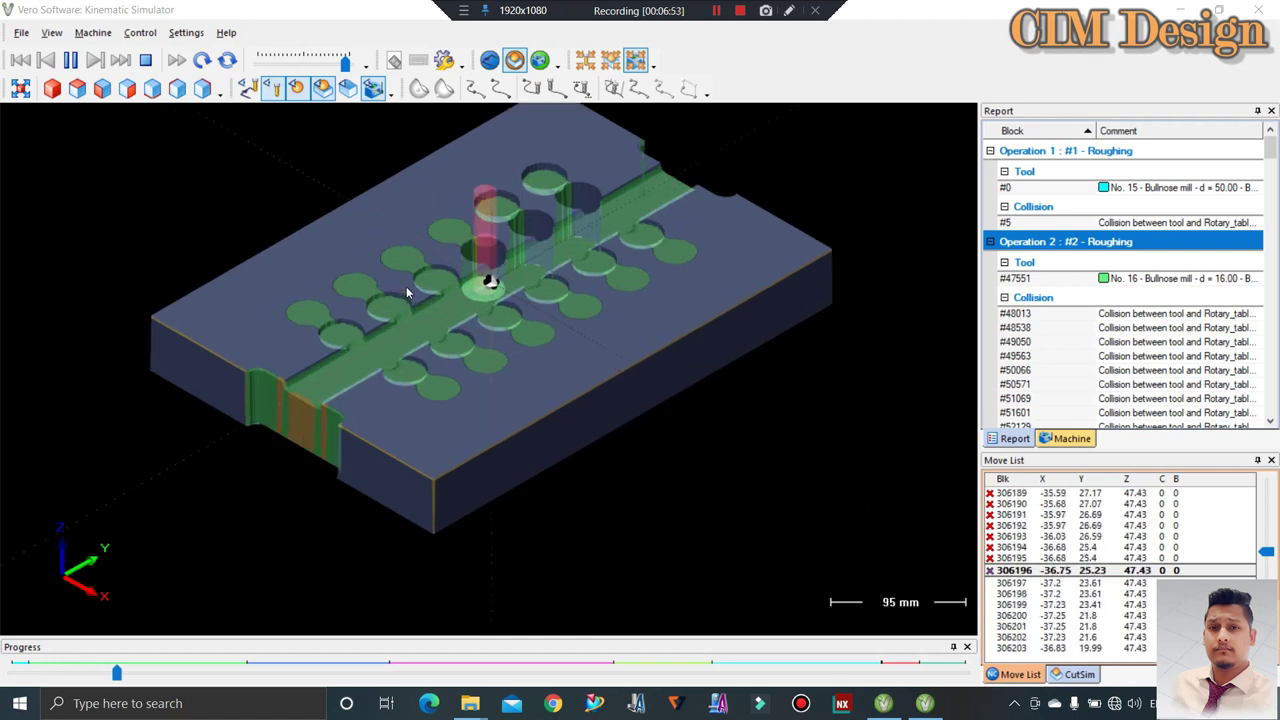
{"action": "scroll", "coordinate": [395, 277], "scroll_direction": "down", "scroll_amount": 3}
{"action": "scroll", "coordinate": [386, 267], "scroll_direction": "up", "scroll_amount": 2}
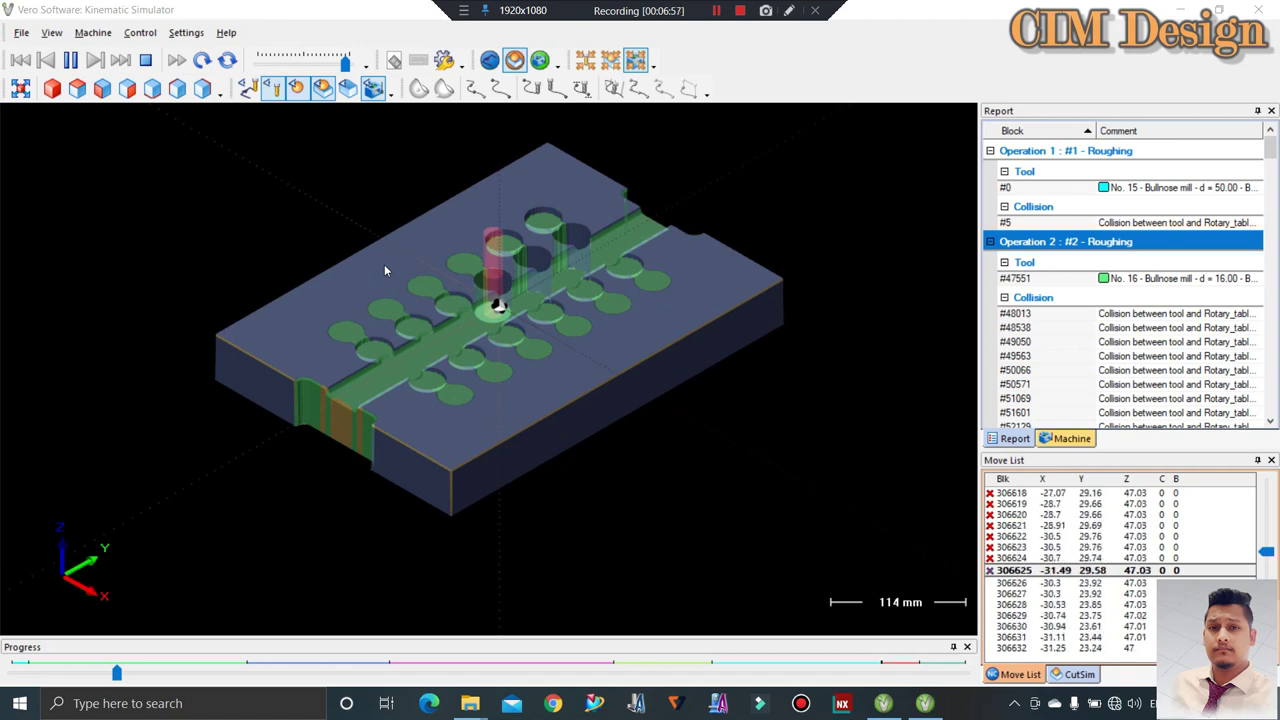
{"action": "scroll", "coordinate": [394, 260], "scroll_direction": "up", "scroll_amount": 2}
{"action": "scroll", "coordinate": [575, 261], "scroll_direction": "down", "scroll_amount": 1}
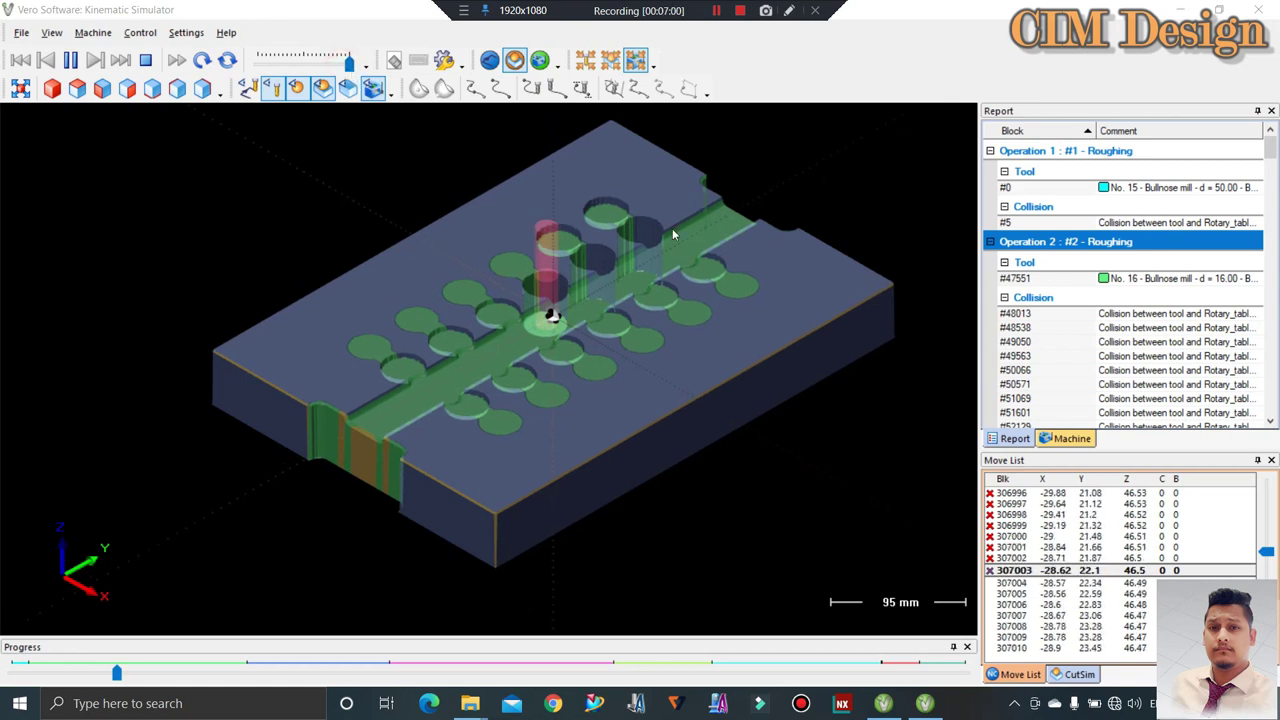
Let the roughing pass finish until the simulation stops at block 683778
{"action": "left_click", "coordinate": [622, 352]}
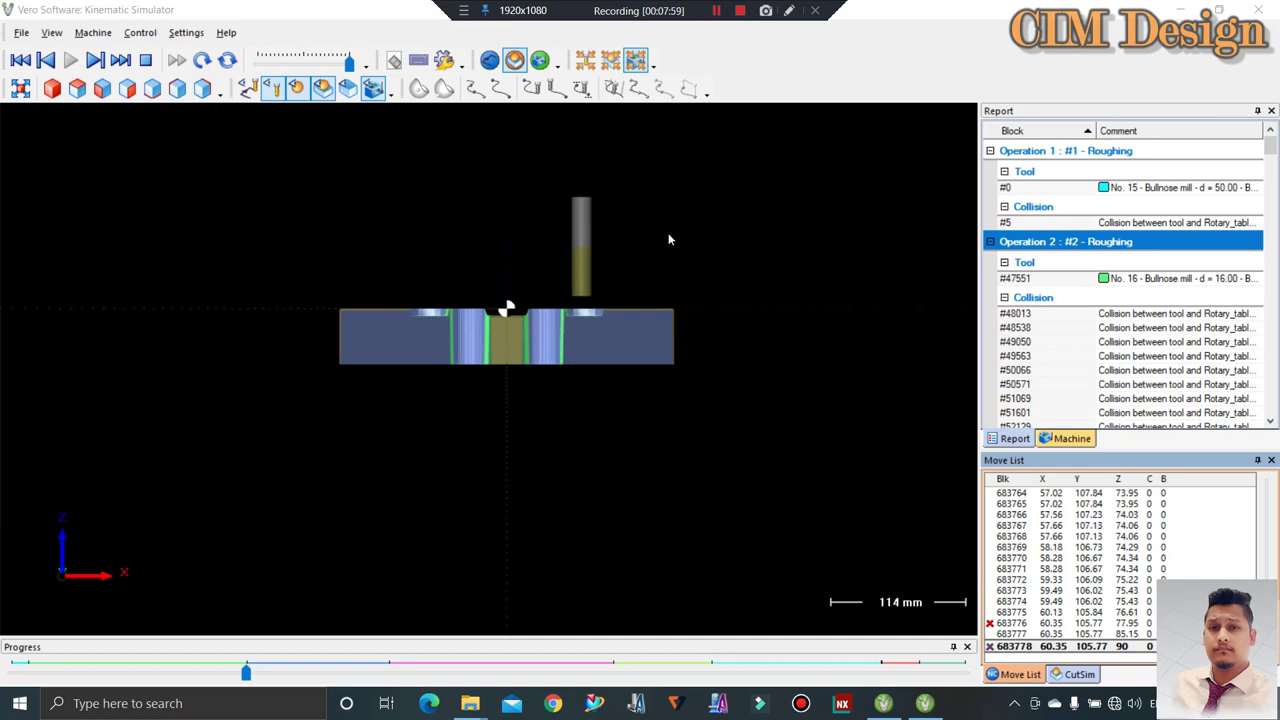
Switch to the isometric view and orbit the part to inspect the roughed holes
{"action": "left_click", "coordinate": [53, 89]}
{"action": "scroll", "coordinate": [707, 230], "scroll_direction": "up", "scroll_amount": 2}
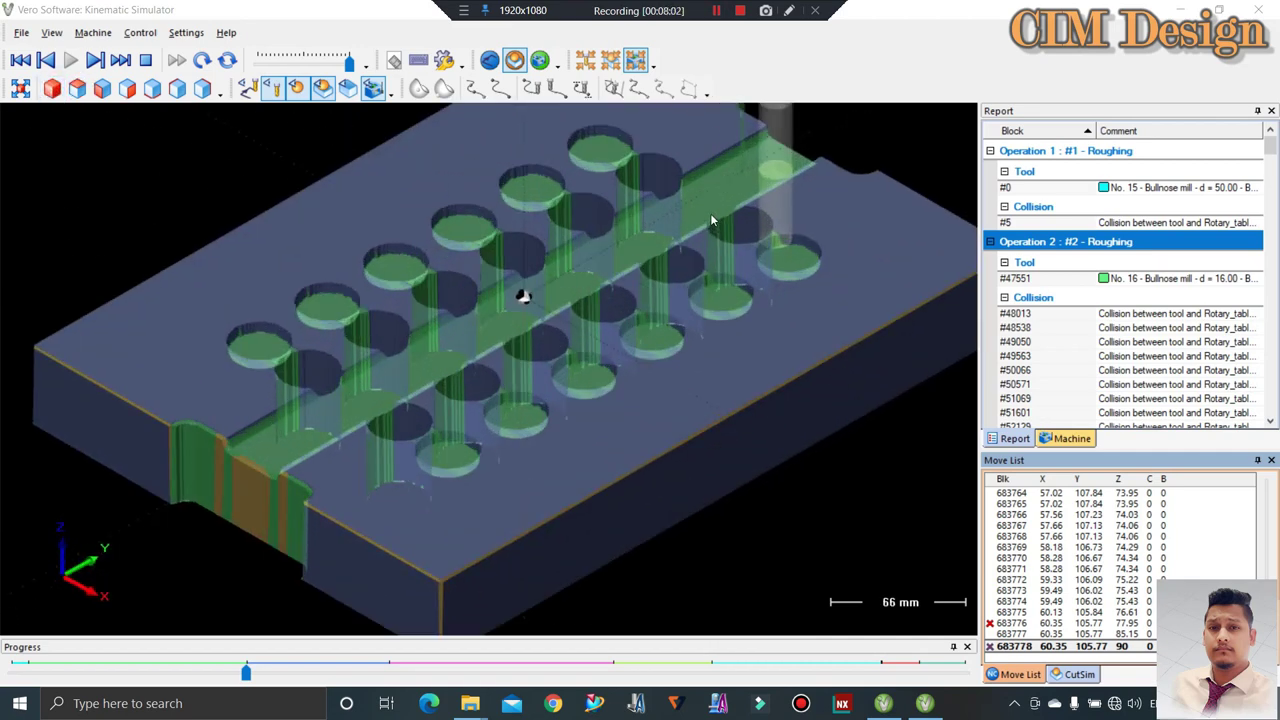
{"action": "scroll", "coordinate": [710, 218], "scroll_direction": "up", "scroll_amount": 2}
{"action": "mouse_move", "coordinate": [709, 226]}
{"action": "middle_mouse_down"}
{"action": "mouse_move", "coordinate": [763, 290]}
{"action": "mouse_move", "coordinate": [740, 251]}
{"action": "mouse_move", "coordinate": [380, 221]}
{"action": "middle_mouse_up"}
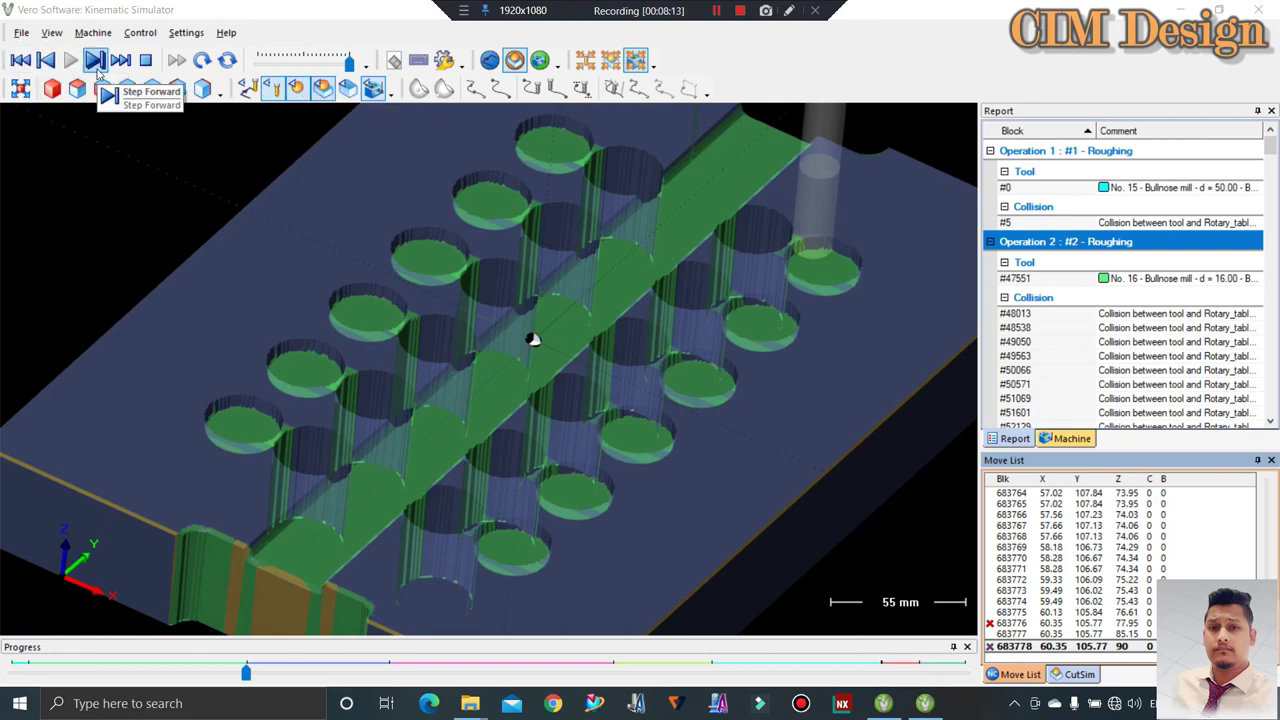
{"action": "scroll", "coordinate": [470, 320], "scroll_direction": "down", "scroll_amount": 3}
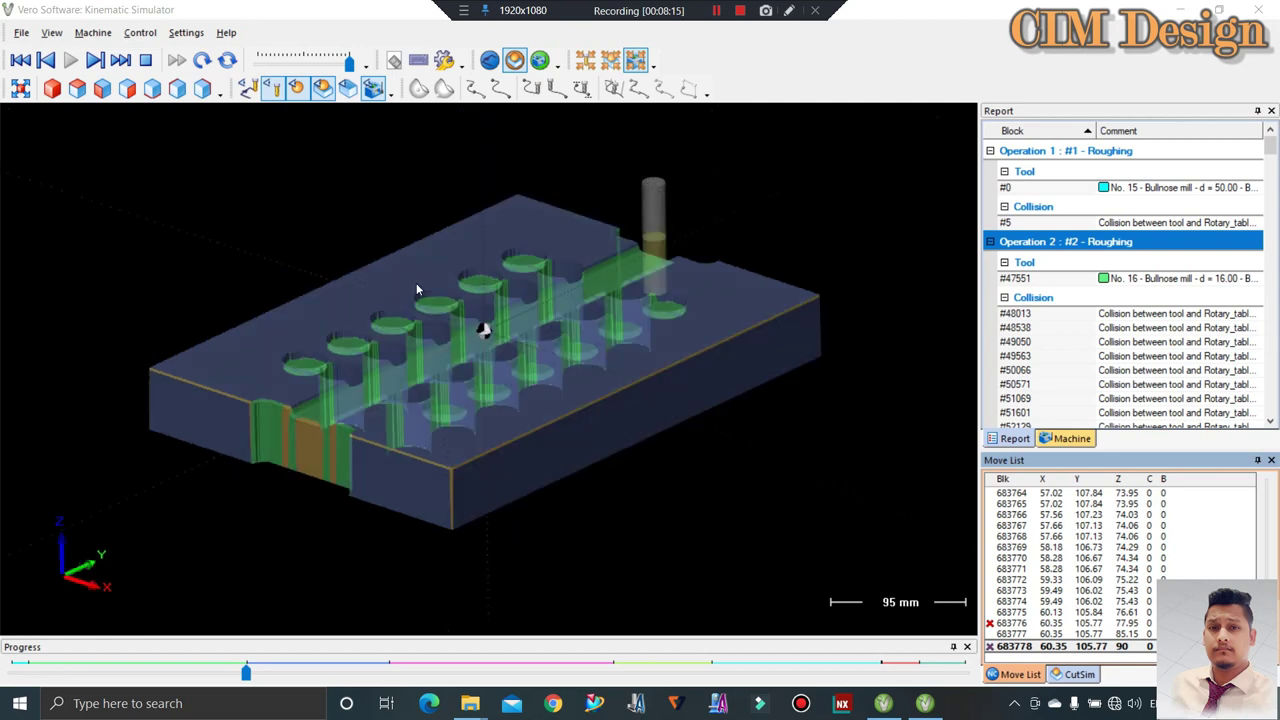
Step forward two moves, resume playback, and reduce the simulation speed
{"action": "left_click", "coordinate": [95, 61]}
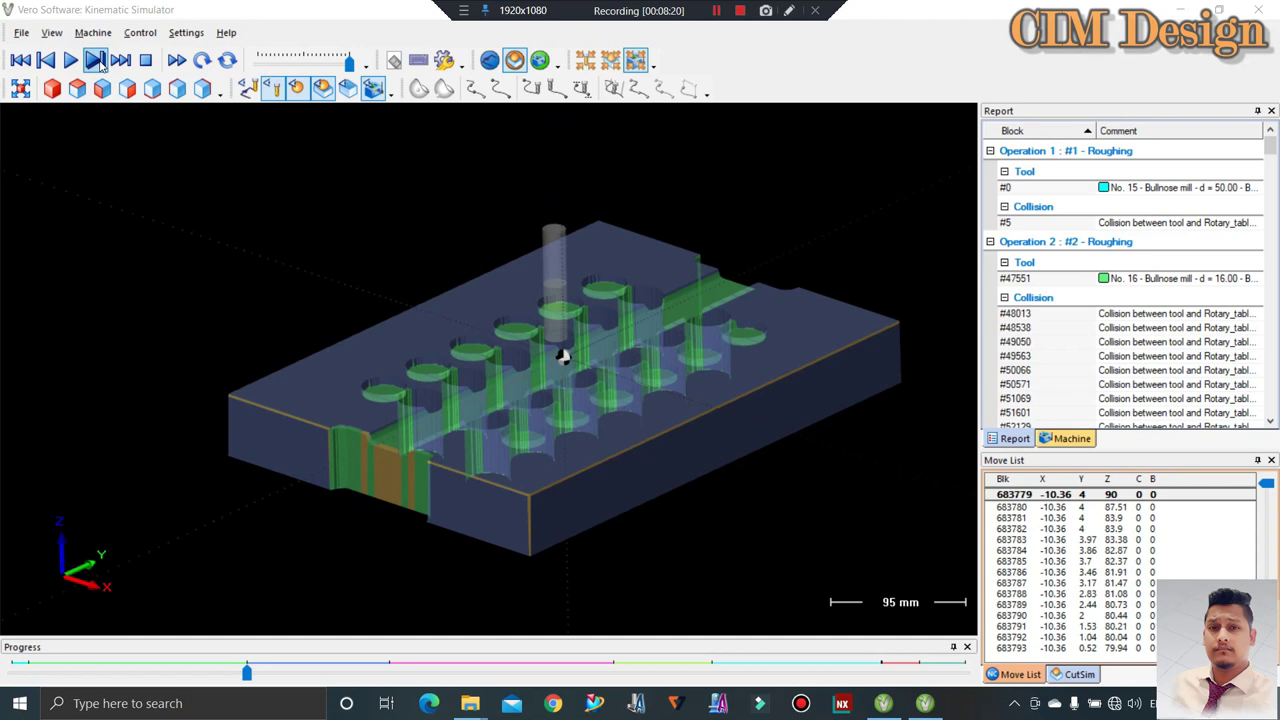
{"action": "left_click", "coordinate": [97, 61]}
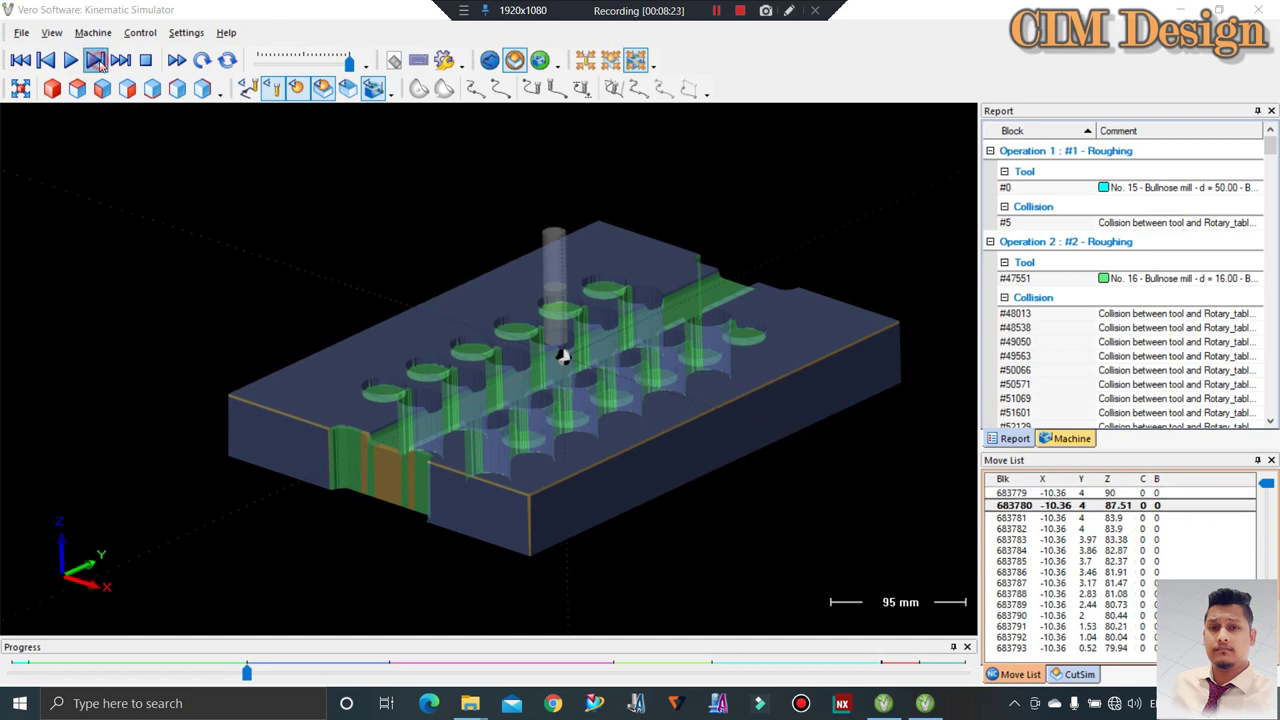
{"action": "left_click", "coordinate": [66, 70]}
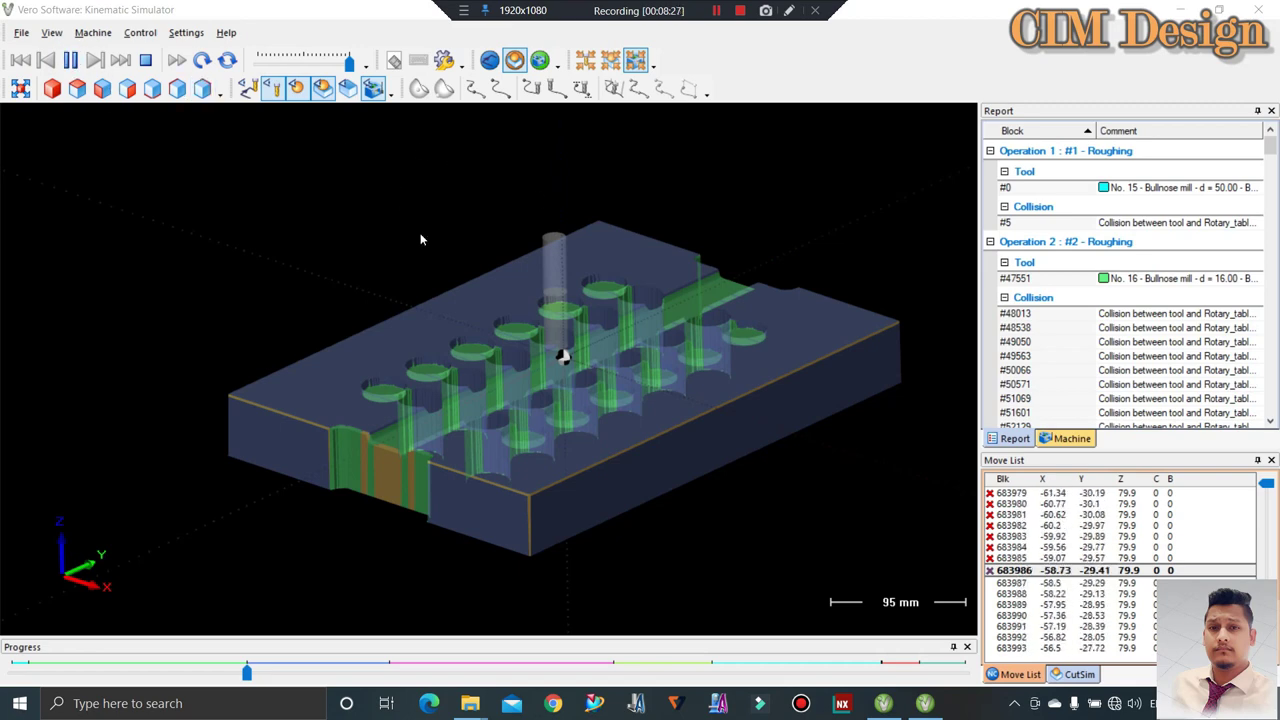
{"action": "middle_click_drag", "start_coordinate": [519, 342], "coordinate": [518, 372]}
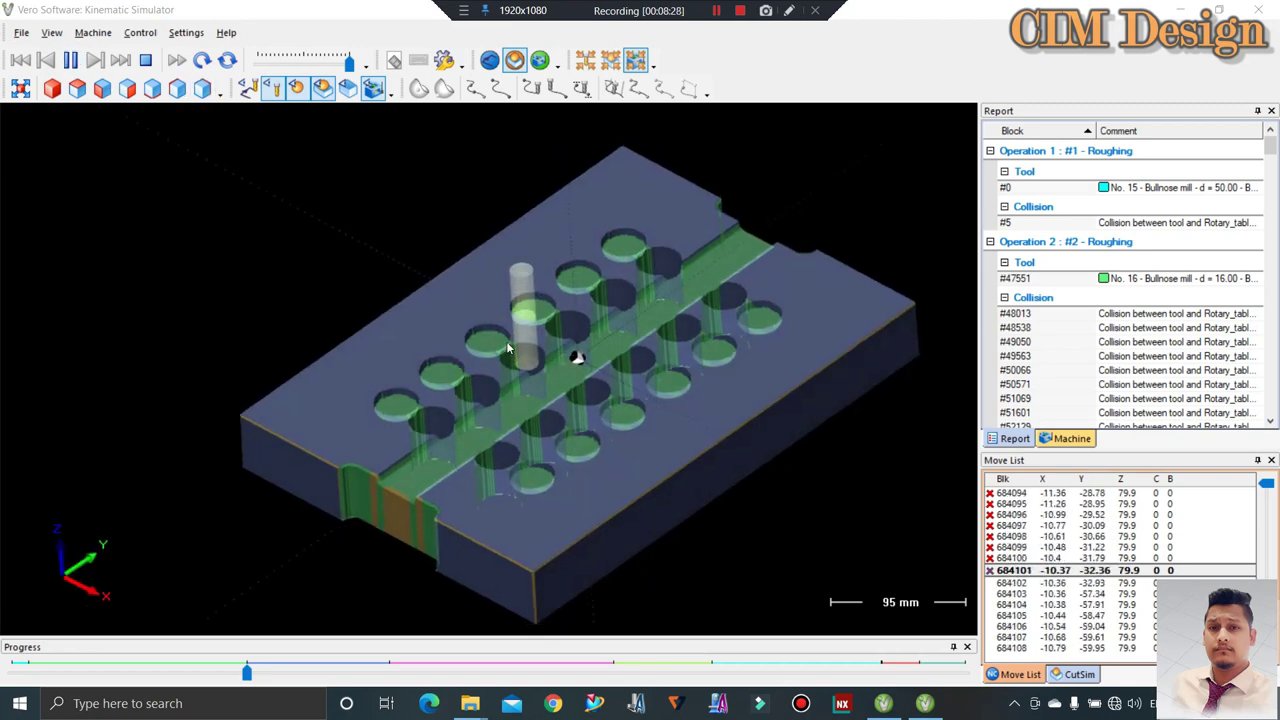
{"action": "left_click_drag", "start_coordinate": [352, 65], "coordinate": [327, 64]}
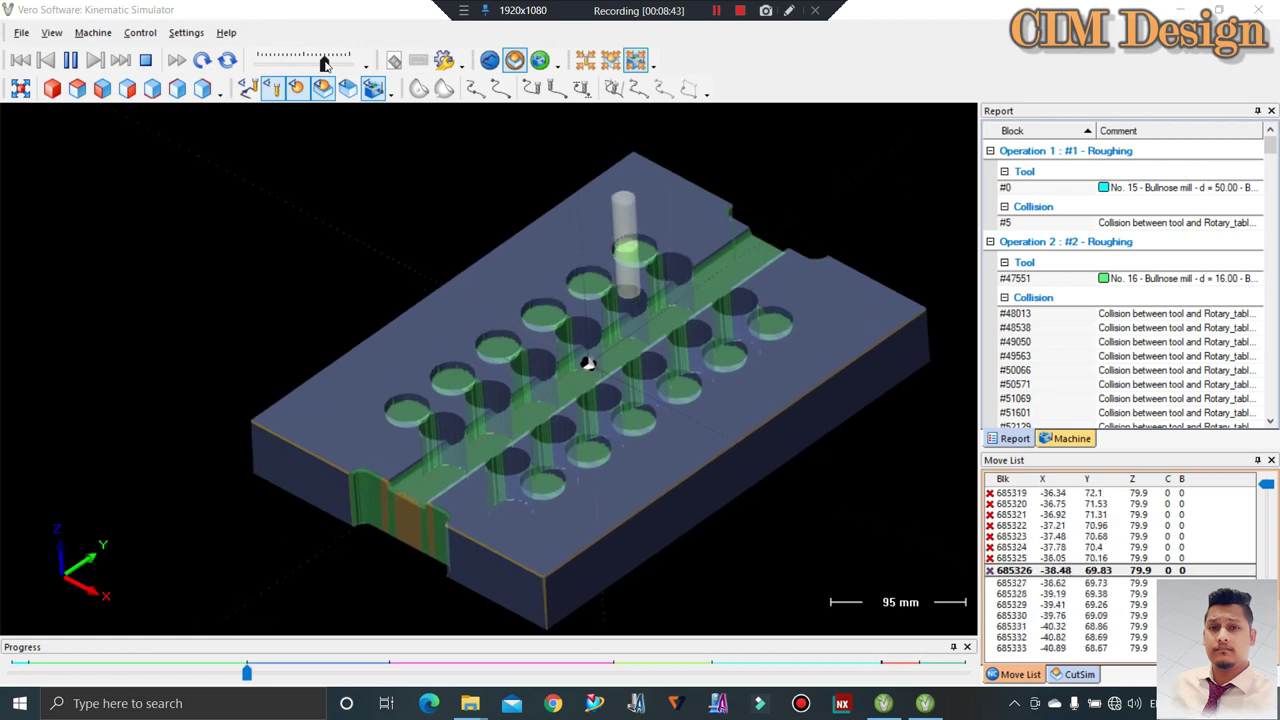
Pause, jump to the next operation, then abort verification so playback stops at block 691614
{"action": "left_click", "coordinate": [70, 60]}
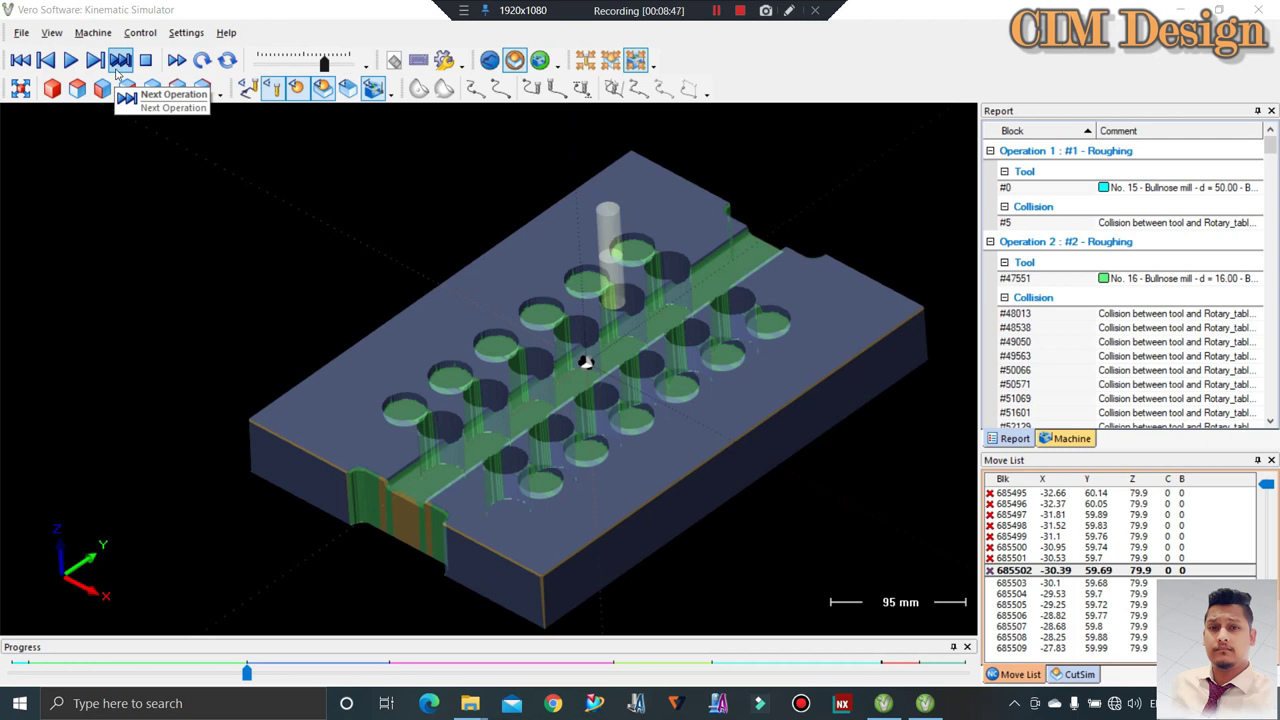
{"action": "left_click", "coordinate": [117, 71]}
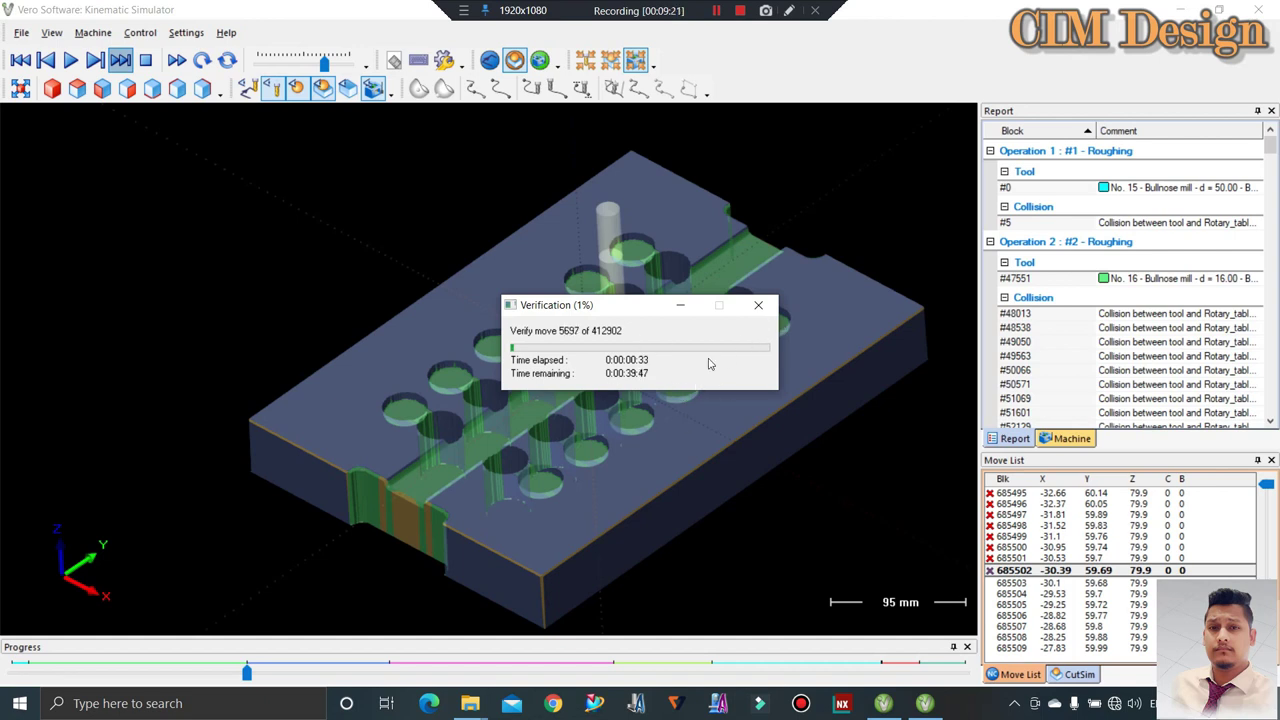
{"action": "left_click", "coordinate": [759, 310]}
{"action": "left_click", "coordinate": [651, 411]}
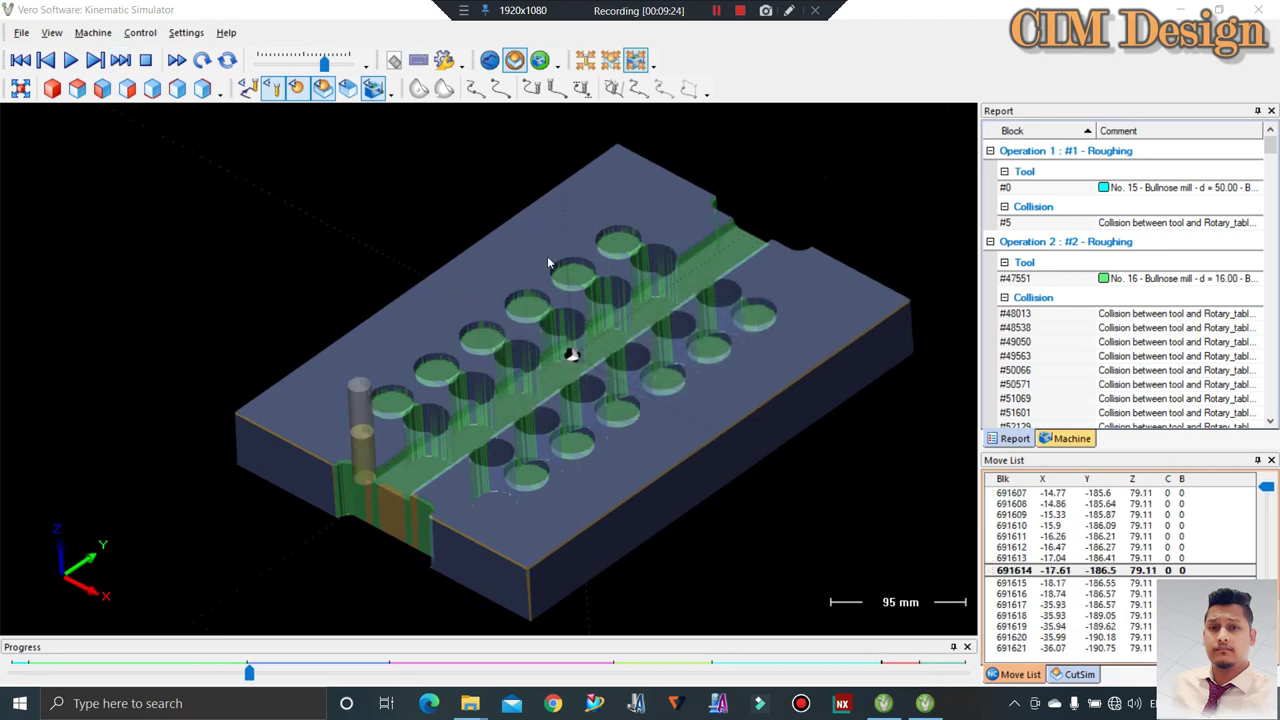
{"action": "scroll", "coordinate": [547, 256], "scroll_direction": "down", "scroll_amount": 2}
{"action": "scroll", "coordinate": [620, 320], "scroll_direction": "up", "scroll_amount": 2}
{"action": "scroll", "coordinate": [702, 387], "scroll_direction": "down", "scroll_amount": 1}
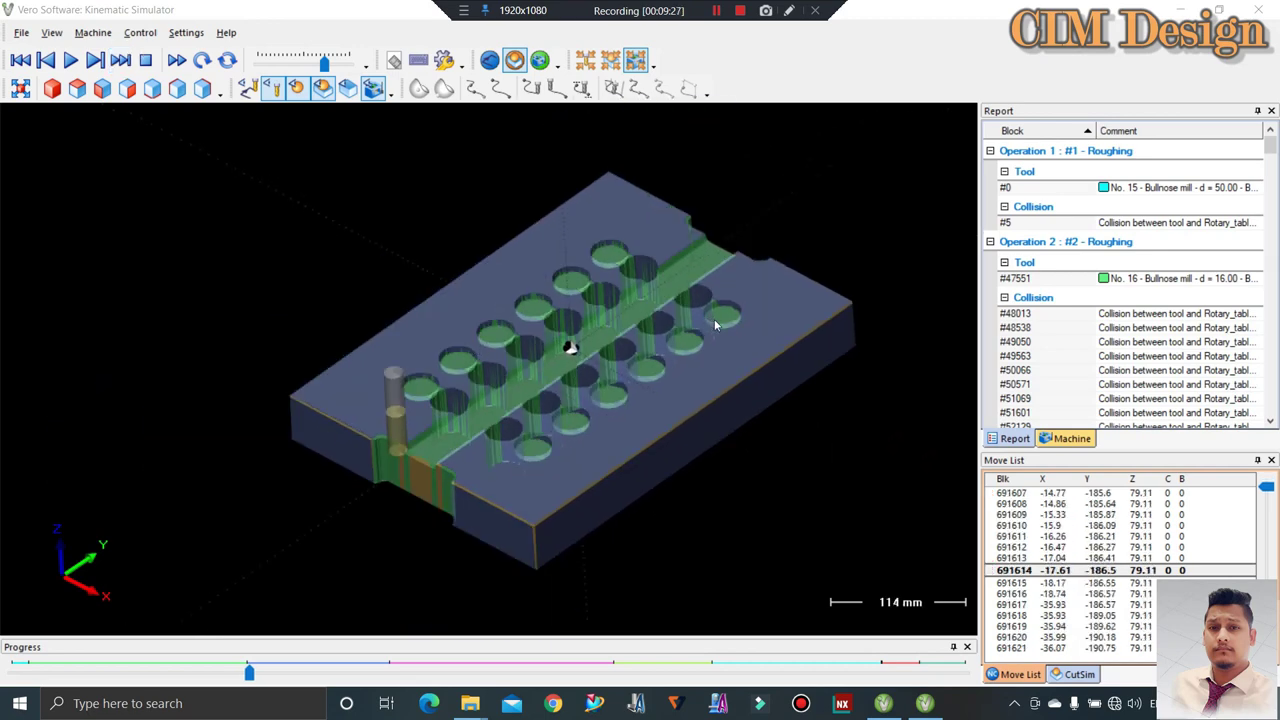
{"action": "scroll", "coordinate": [686, 342], "scroll_direction": "up", "scroll_amount": 2}
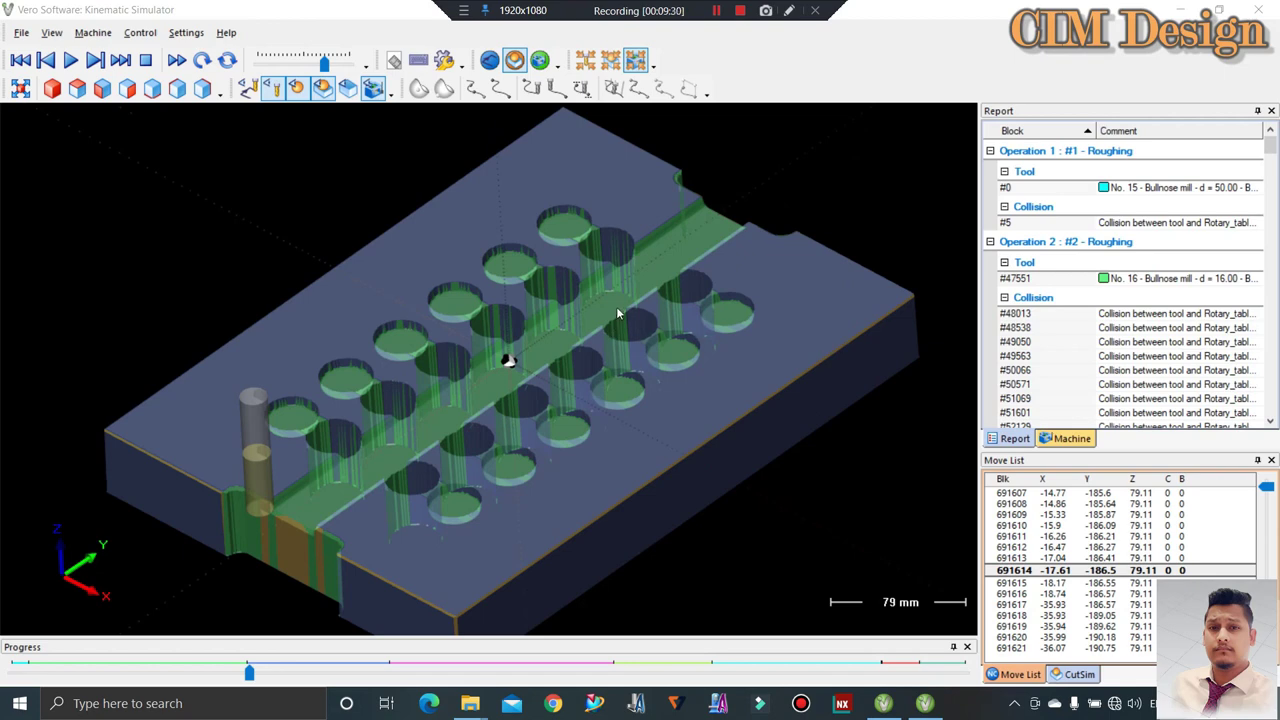
{"action": "scroll", "coordinate": [543, 282], "scroll_direction": "down", "scroll_amount": 2}
{"action": "mouse_move", "coordinate": [545, 285]}
{"action": "middle_mouse_down"}
{"action": "mouse_move", "coordinate": [488, 276]}
{"action": "mouse_move", "coordinate": [510, 312]}
{"action": "middle_mouse_up"}
{"action": "scroll", "coordinate": [510, 315], "scroll_direction": "up", "scroll_amount": 2}
{"action": "scroll", "coordinate": [536, 319], "scroll_direction": "up", "scroll_amount": 1}
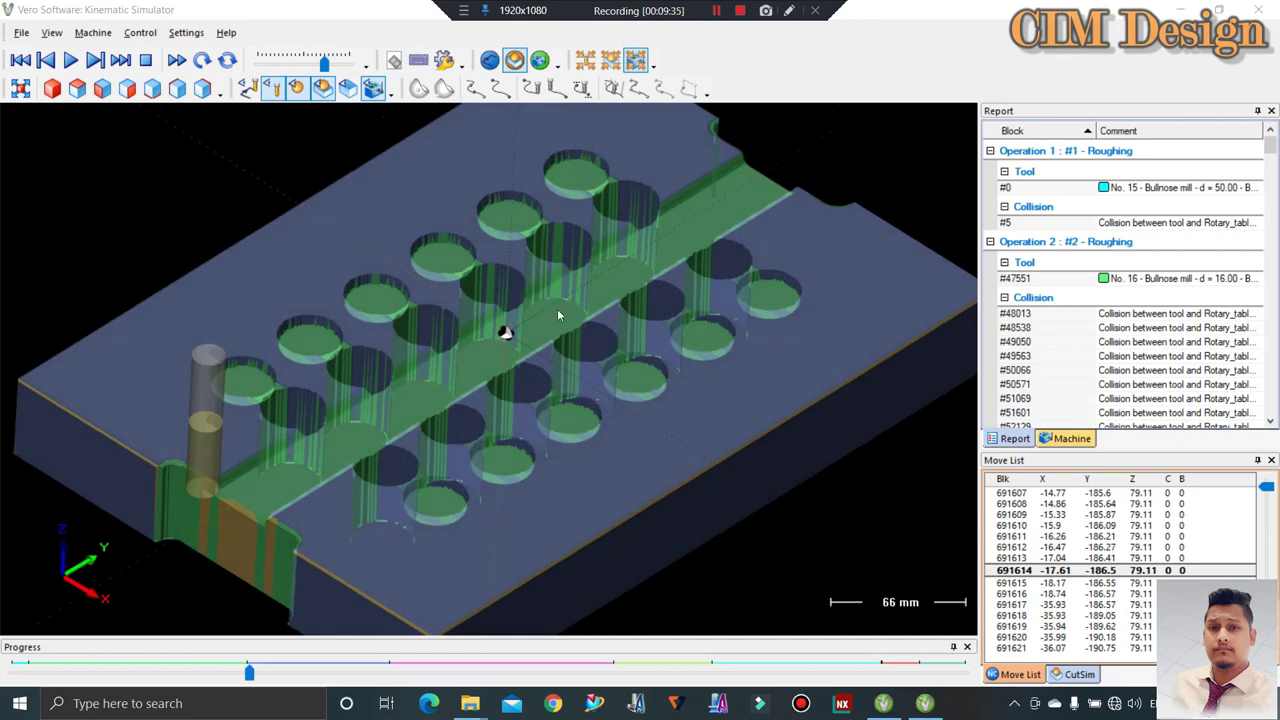
{"action": "scroll", "coordinate": [558, 316], "scroll_direction": "down", "scroll_amount": 2}
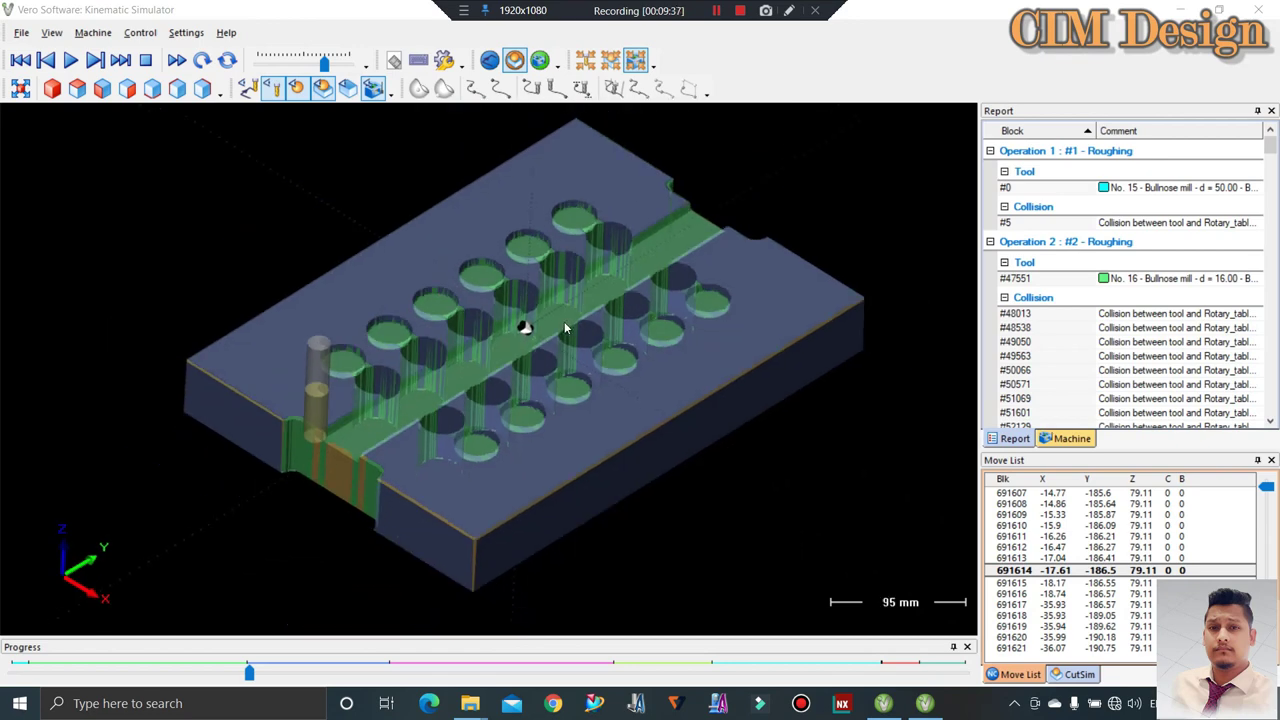